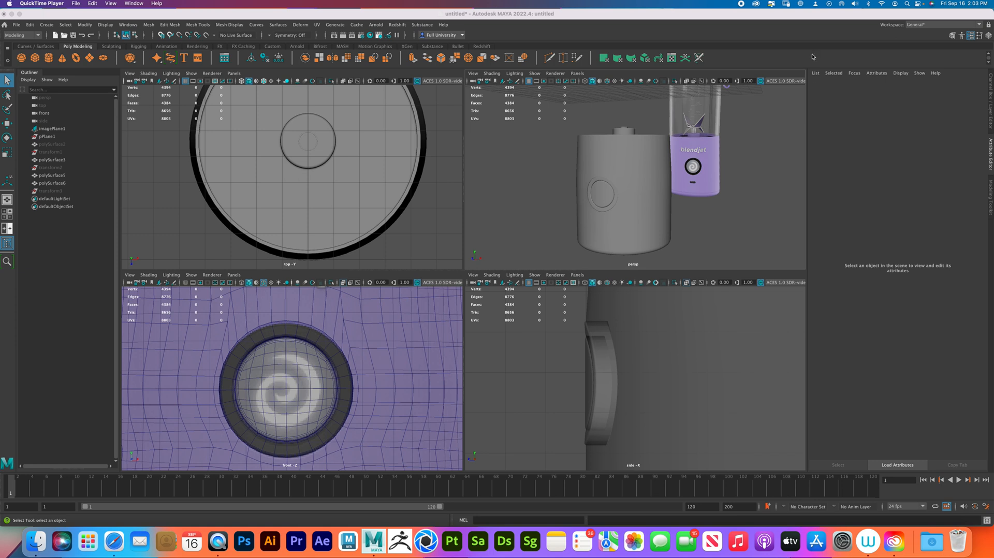
Switch the blender base mesh to face selection at the small slot beneath the button in the front view
{"action": "left_click_drag", "start_coordinate": [703, 132], "coordinate": [686, 148], "text": "alt"}
{"action": "scroll", "coordinate": [286, 350], "scroll_direction": "down", "scroll_amount": 3}
{"action": "scroll", "coordinate": [286, 350], "scroll_direction": "up", "scroll_amount": 10}
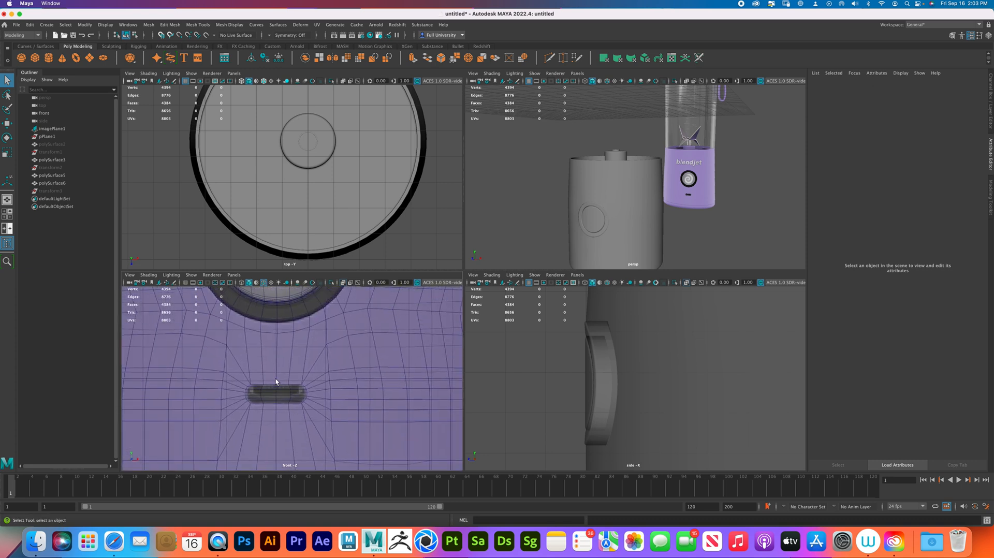
{"action": "right_click_drag", "start_coordinate": [333, 351], "coordinate": [336, 371]}
{"action": "left_click", "coordinate": [353, 339]}
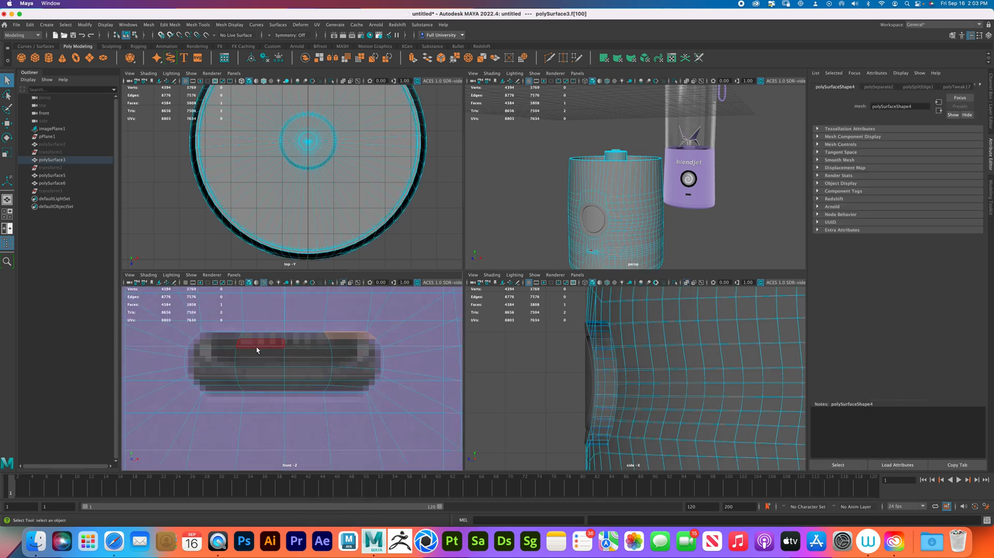
{"action": "left_click_drag", "start_coordinate": [255, 351], "coordinate": [295, 360]}
{"action": "left_click", "coordinate": [294, 372], "text": "shift"}
{"action": "left_click", "coordinate": [274, 370], "text": "shift"}
{"action": "key", "text": "shift+period"}
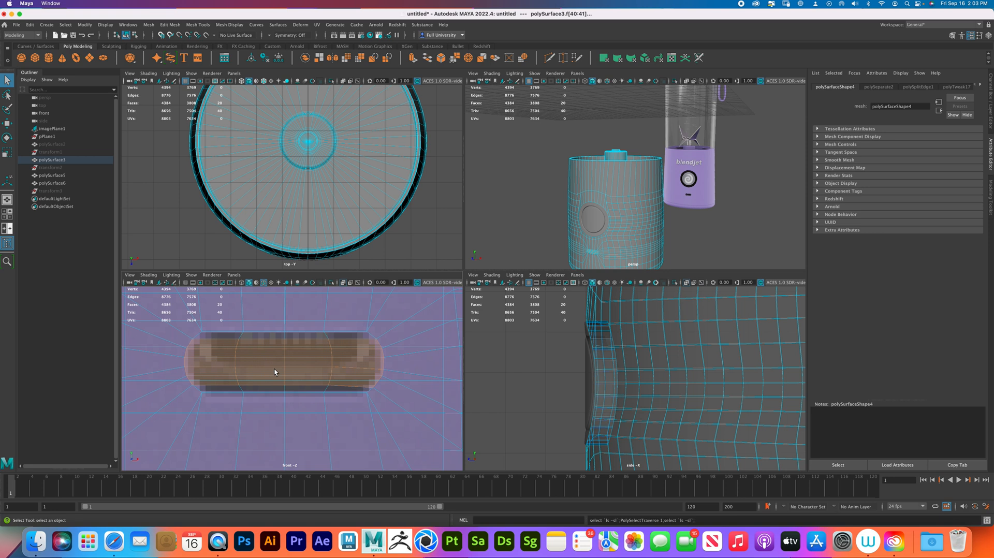
{"action": "left_click", "coordinate": [269, 360], "text": "shift"}
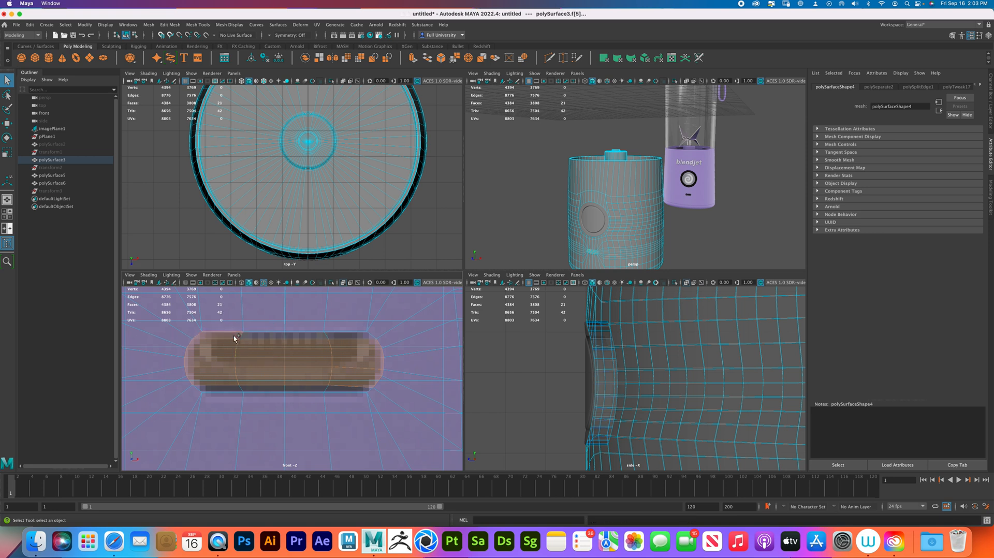
{"action": "left_click", "coordinate": [267, 363]}
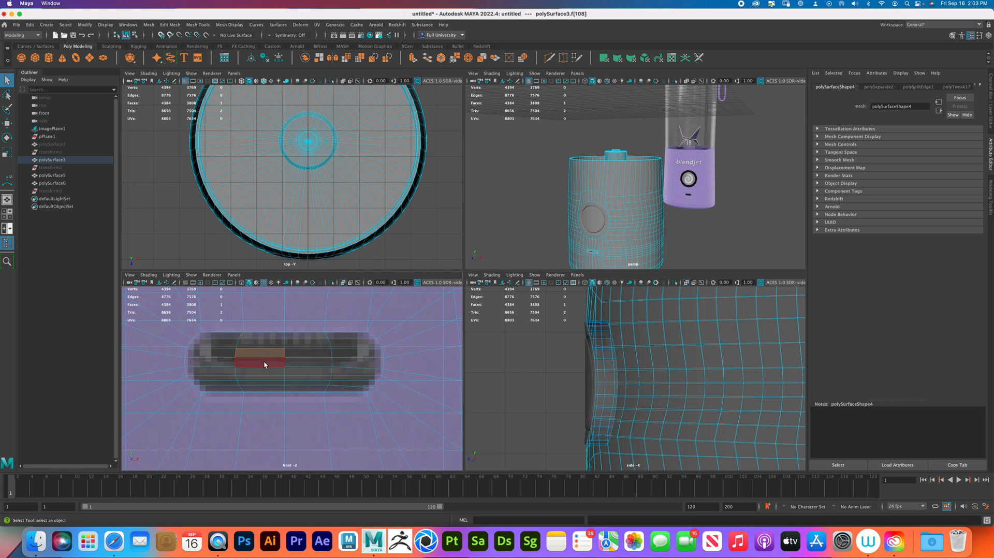
{"action": "left_click", "coordinate": [264, 364]}
{"action": "left_click", "coordinate": [294, 365], "text": "shift"}
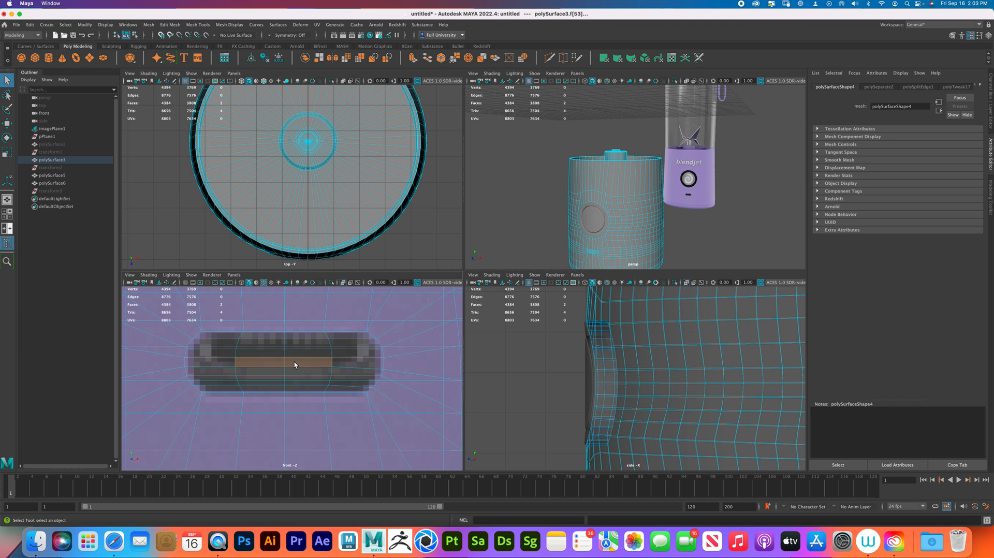
{"action": "key", "text": "shift+period"}
{"action": "key", "text": "z"}
Select the ten central faces of the slot and grow the selection once to fill the slot's whole outline
{"action": "left_click", "coordinate": [265, 344]}
{"action": "left_click", "coordinate": [264, 353], "text": "shift"}
{"action": "left_click", "coordinate": [263, 361], "text": "shift"}
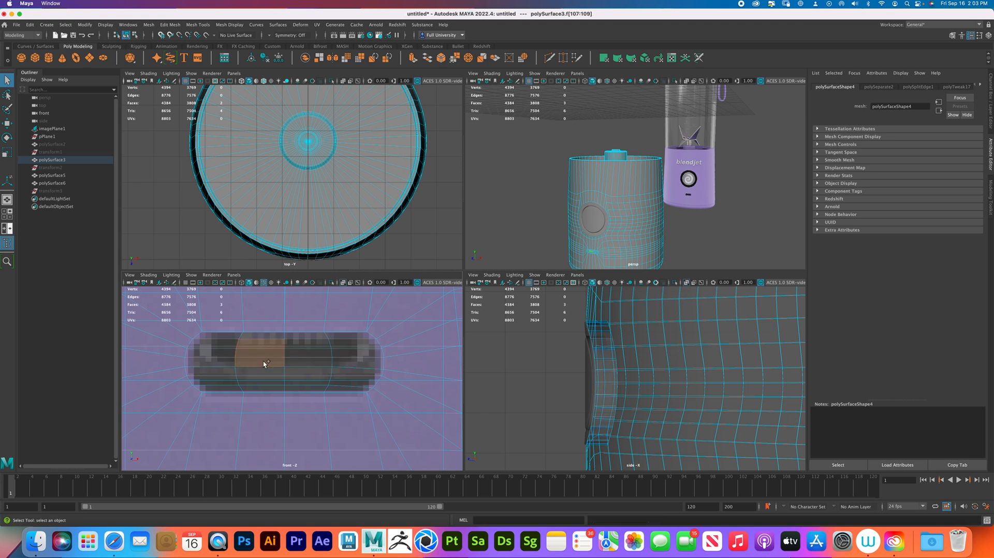
{"action": "left_click", "coordinate": [263, 370], "text": "shift"}
{"action": "left_click", "coordinate": [263, 381], "text": "shift"}
{"action": "left_click", "coordinate": [293, 381], "text": "shift"}
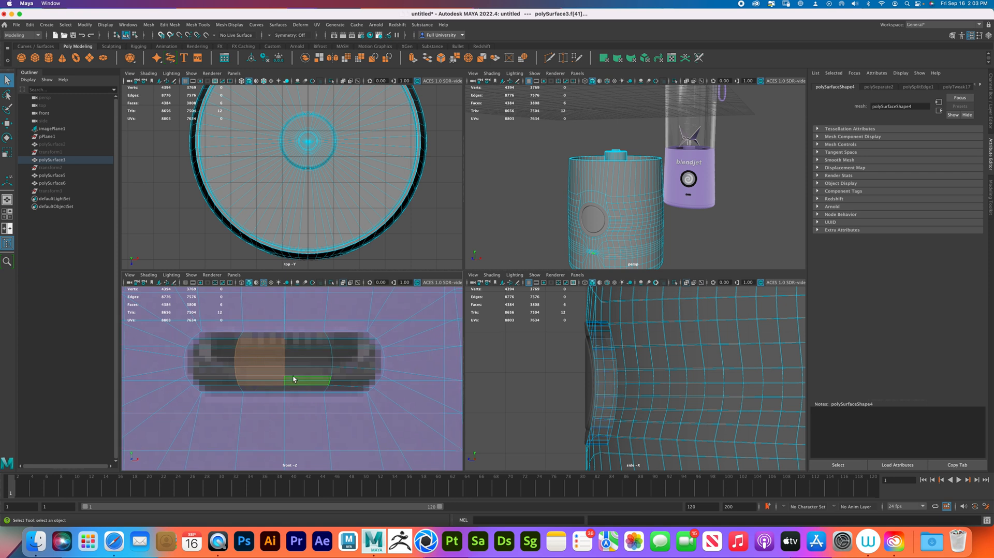
{"action": "left_click", "coordinate": [295, 373], "text": "shift"}
{"action": "left_click", "coordinate": [299, 364], "text": "shift"}
{"action": "left_click", "coordinate": [300, 355], "text": "shift"}
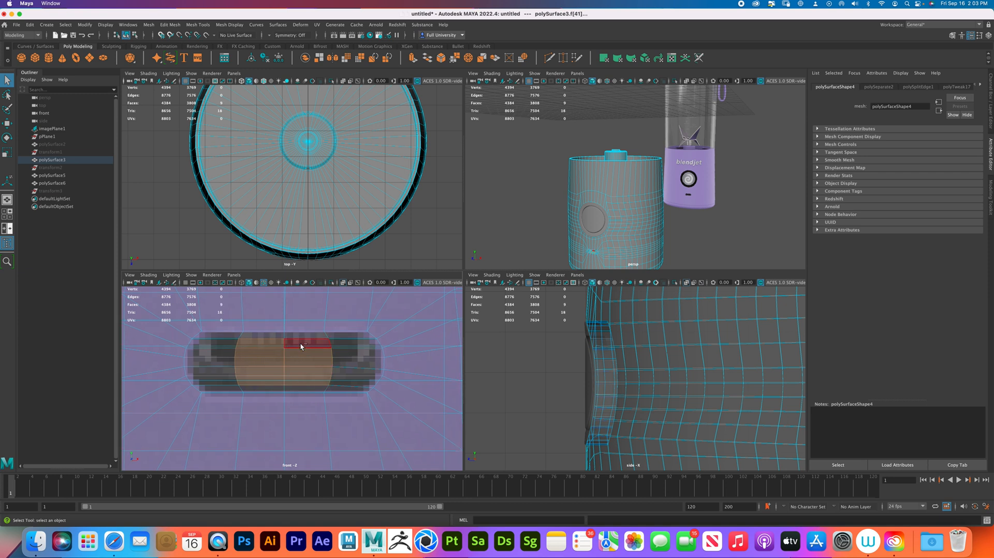
{"action": "left_click", "coordinate": [301, 345], "text": "shift"}
{"action": "key", "text": "shift+period"}
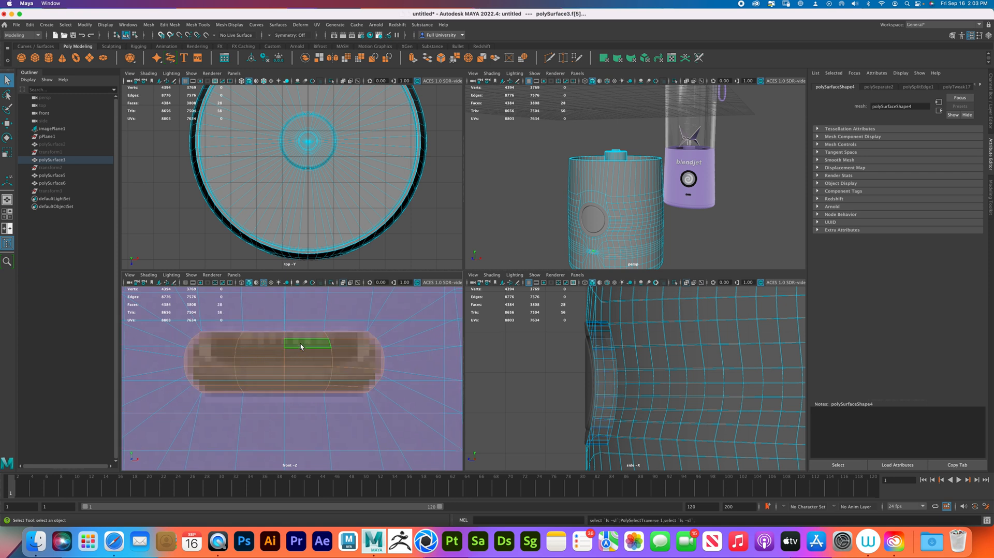
Extrude the selected slot faces inward into the base wall
{"action": "middle_click_drag", "start_coordinate": [581, 211], "coordinate": [590, 172], "text": "alt"}
{"action": "scroll", "coordinate": [590, 172], "scroll_direction": "up", "scroll_amount": 5}
{"action": "left_click_drag", "start_coordinate": [567, 174], "coordinate": [601, 190], "text": "alt"}
{"action": "middle_click_drag", "start_coordinate": [598, 197], "coordinate": [634, 155], "text": "alt"}
{"action": "mouse_move", "coordinate": [633, 157]}
{"action": "left_mouse_down", "text": "alt"}
{"action": "mouse_move", "coordinate": [623, 211]}
{"action": "mouse_move", "coordinate": [632, 165]}
{"action": "left_mouse_up", "text": "alt"}
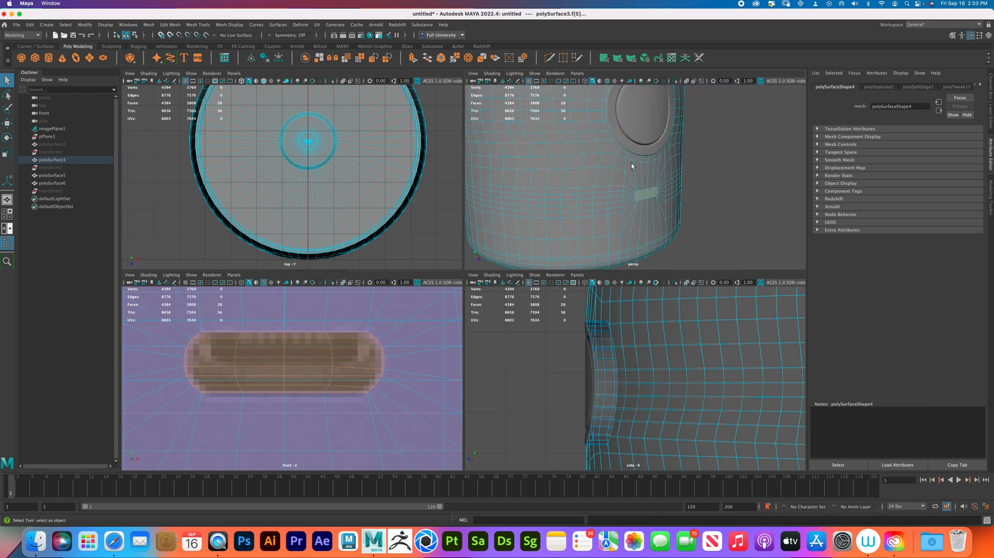
{"action": "right_click_drag", "start_coordinate": [639, 202], "coordinate": [697, 204], "text": "alt"}
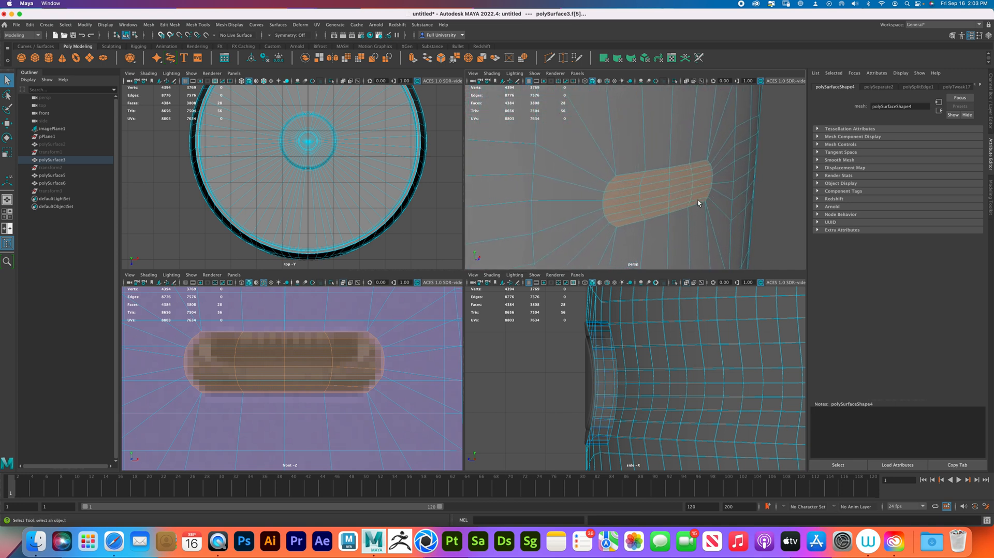
{"action": "key", "text": "w"}
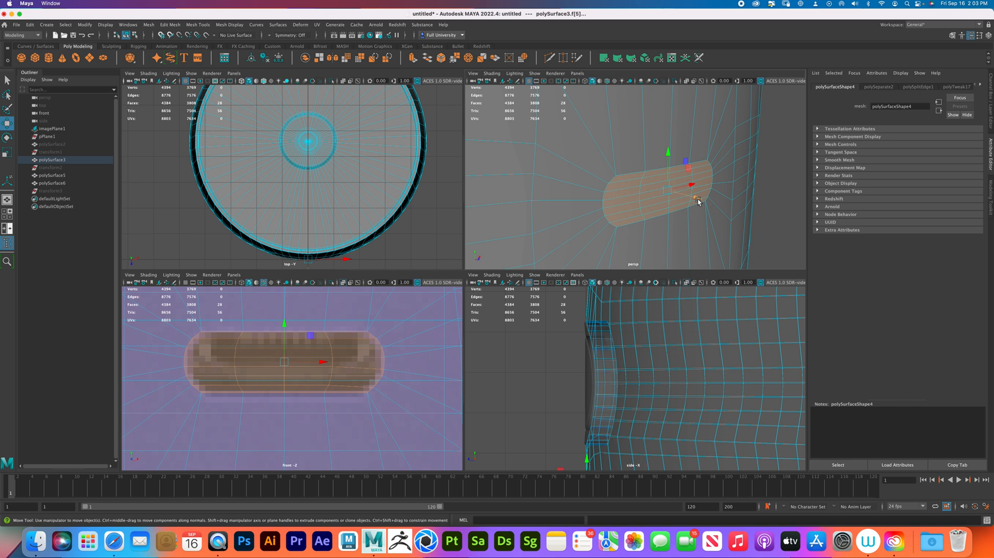
{"action": "left_click_drag", "start_coordinate": [698, 201], "coordinate": [675, 192], "text": "shift"}
Adjust the depth of the slot recess by moving the extruded faces along the depth axis in the side view
{"action": "middle_click_drag", "start_coordinate": [646, 397], "coordinate": [611, 345], "text": "alt"}
{"action": "right_click_drag", "start_coordinate": [611, 346], "coordinate": [586, 372], "text": "alt"}
{"action": "middle_click_drag", "start_coordinate": [586, 372], "coordinate": [591, 333], "text": "alt"}
{"action": "right_click_drag", "start_coordinate": [591, 333], "coordinate": [616, 417], "text": "alt"}
{"action": "middle_click_drag", "start_coordinate": [583, 397], "coordinate": [603, 400], "text": "alt"}
{"action": "left_click_drag", "start_coordinate": [506, 425], "coordinate": [516, 427]}
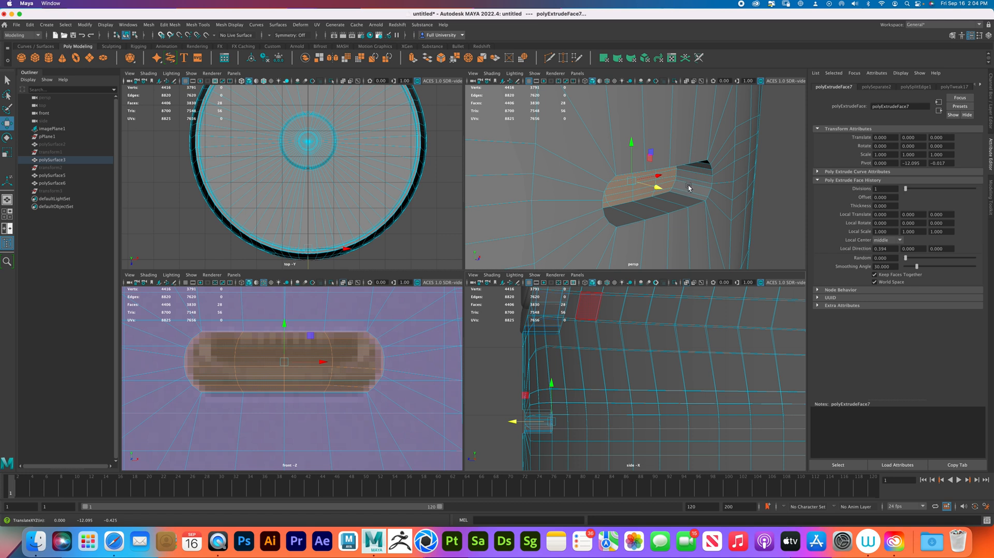
Bevel the full edge loop around the slot's outer rim
{"action": "right_click_drag", "start_coordinate": [685, 192], "coordinate": [685, 148]}
{"action": "double_click", "coordinate": [682, 166]}
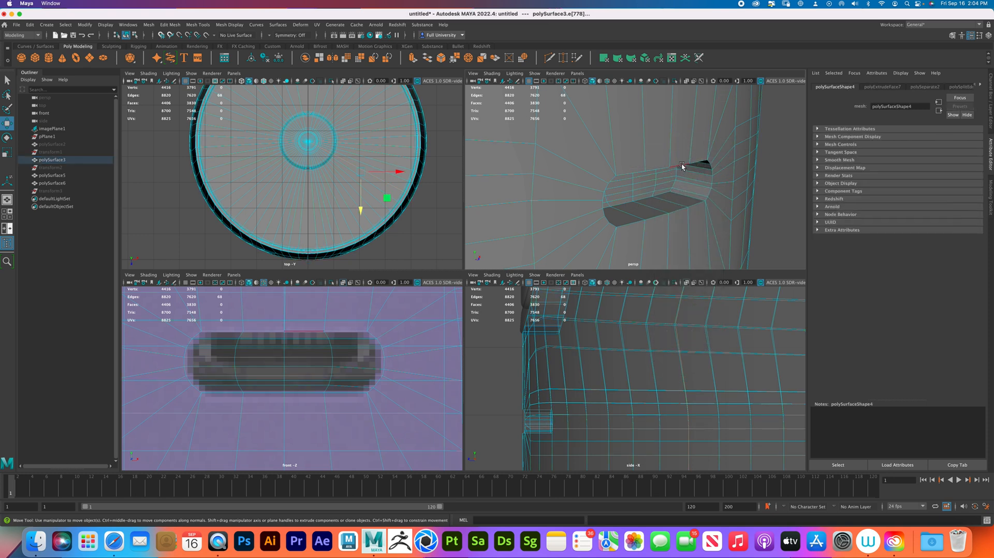
{"action": "double_click", "coordinate": [611, 182], "text": "shift"}
{"action": "double_click", "coordinate": [631, 225], "text": "shift"}
{"action": "double_click", "coordinate": [708, 194], "text": "shift"}
{"action": "right_click_drag", "start_coordinate": [710, 196], "coordinate": [745, 192], "text": "shift"}
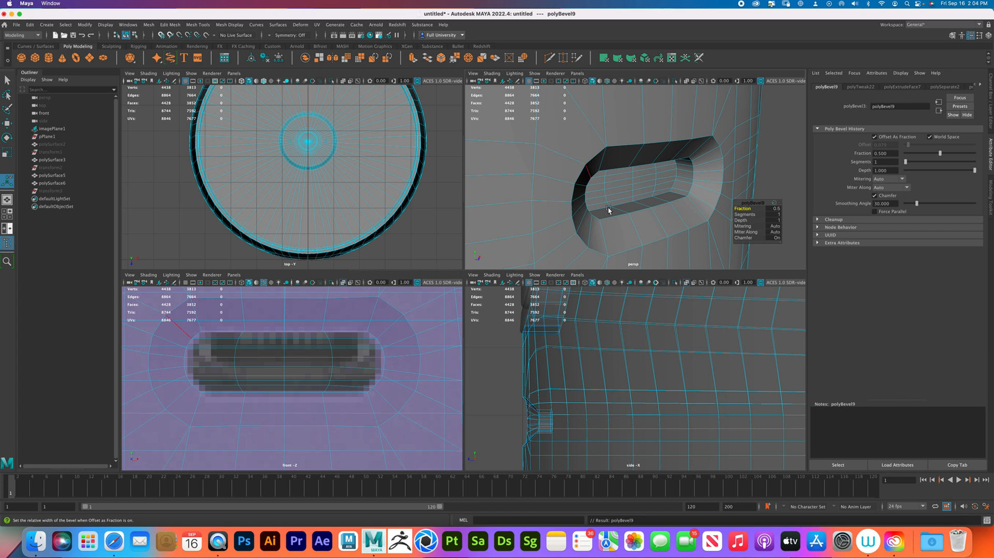
Set the rim bevel to 5 segments with a fraction of 0.108
{"action": "left_click", "coordinate": [746, 214]}
{"action": "middle_click_drag", "start_coordinate": [749, 213], "coordinate": [681, 206]}
{"action": "left_click", "coordinate": [744, 208]}
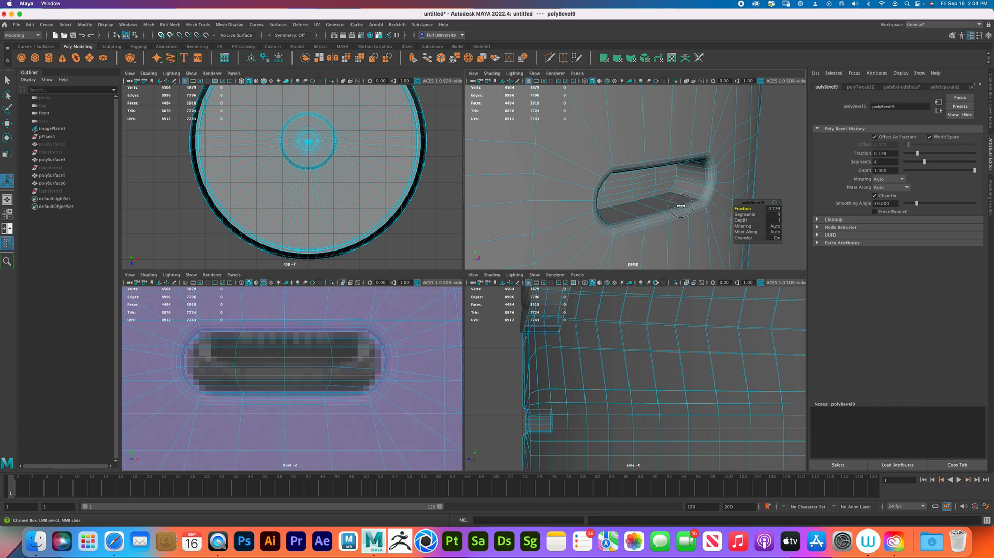
{"action": "left_click", "coordinate": [745, 215]}
{"action": "middle_click_drag", "start_coordinate": [744, 214], "coordinate": [734, 207]}
{"action": "left_click", "coordinate": [748, 209]}
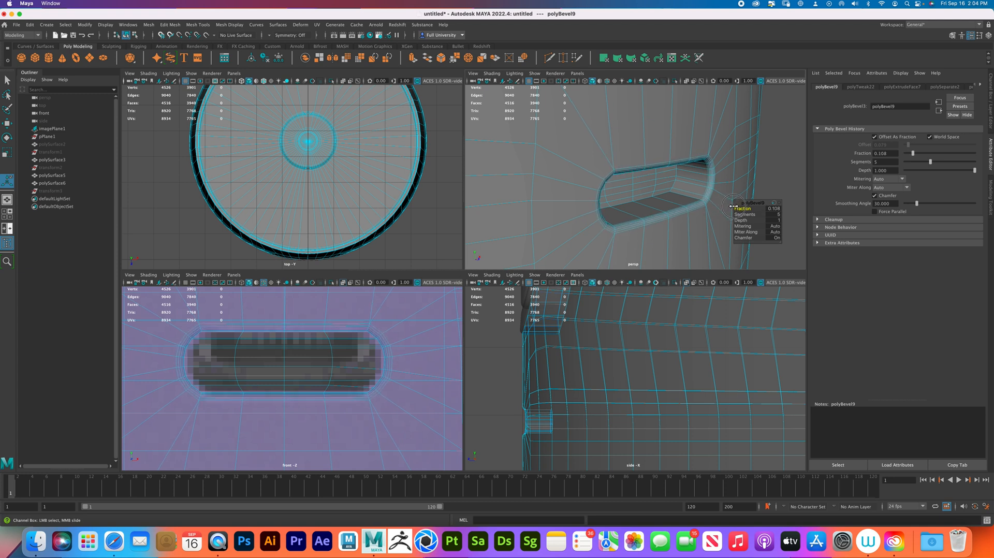
Select the complete inner edge loop where the slot's side walls meet its back face
{"action": "right_click_drag", "start_coordinate": [706, 211], "coordinate": [774, 176]}
{"action": "left_click_drag", "start_coordinate": [773, 176], "coordinate": [657, 205], "text": "alt"}
{"action": "left_click", "coordinate": [659, 214]}
{"action": "right_click_drag", "start_coordinate": [656, 214], "coordinate": [686, 200]}
{"action": "key", "text": "space"}
{"action": "right_click_drag", "start_coordinate": [476, 255], "coordinate": [636, 319], "text": "alt"}
{"action": "middle_click_drag", "start_coordinate": [524, 289], "coordinate": [479, 271], "text": "alt"}
{"action": "right_click_drag", "start_coordinate": [479, 271], "coordinate": [459, 259], "text": "alt"}
{"action": "right_click", "coordinate": [460, 279]}
{"action": "left_click", "coordinate": [407, 302]}
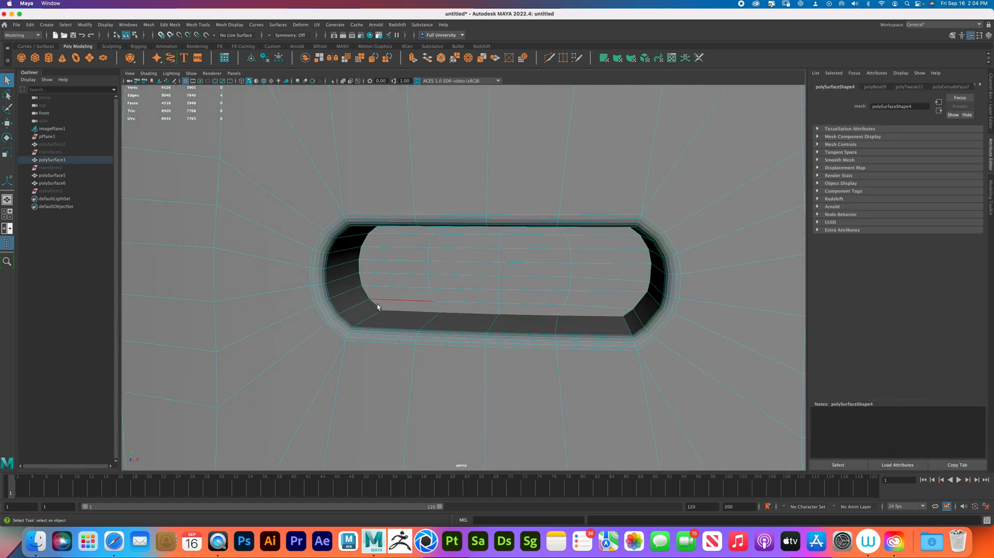
{"action": "double_click", "coordinate": [377, 304], "text": "shift"}
{"action": "left_click_drag", "start_coordinate": [443, 264], "coordinate": [449, 233], "text": "alt"}
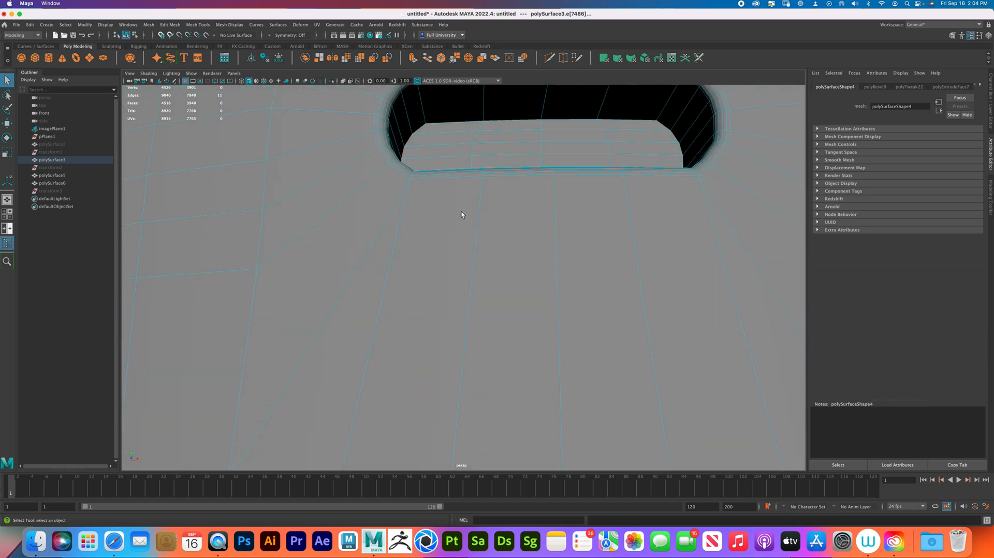
{"action": "double_click", "coordinate": [463, 120], "text": "shift"}
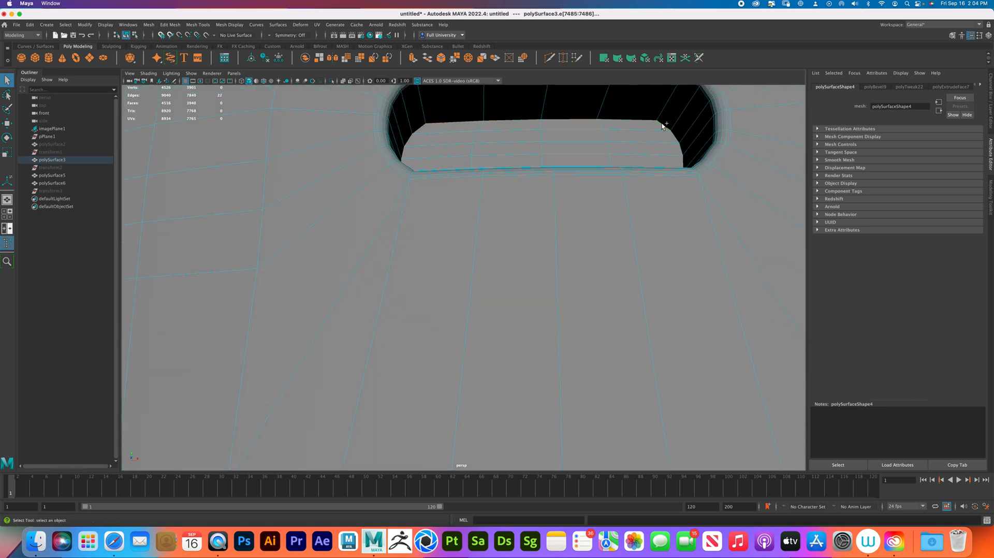
Bevel the slot's inner edge loop with a small multi-segment bevel and return to object mode
{"action": "left_click_drag", "start_coordinate": [665, 122], "coordinate": [629, 122], "text": "alt"}
{"action": "middle_click_drag", "start_coordinate": [590, 302], "coordinate": [549, 289], "text": "alt"}
{"action": "right_click_drag", "start_coordinate": [548, 289], "coordinate": [635, 305], "text": "alt"}
{"action": "left_click_drag", "start_coordinate": [715, 369], "coordinate": [683, 366]}
{"action": "left_click", "coordinate": [713, 373]}
{"action": "left_click", "coordinate": [707, 368]}
{"action": "right_click_drag", "start_coordinate": [595, 308], "coordinate": [629, 292]}
{"action": "right_click_drag", "start_coordinate": [569, 286], "coordinate": [466, 223], "text": "alt"}
{"action": "left_click", "coordinate": [743, 386]}
Unhide polySurface2 and toggle the visibility of the greyed-out transform nodes in the scene
{"action": "right_click_drag", "start_coordinate": [720, 365], "coordinate": [496, 201], "text": "alt"}
{"action": "left_click_drag", "start_coordinate": [609, 261], "coordinate": [570, 288], "text": "alt"}
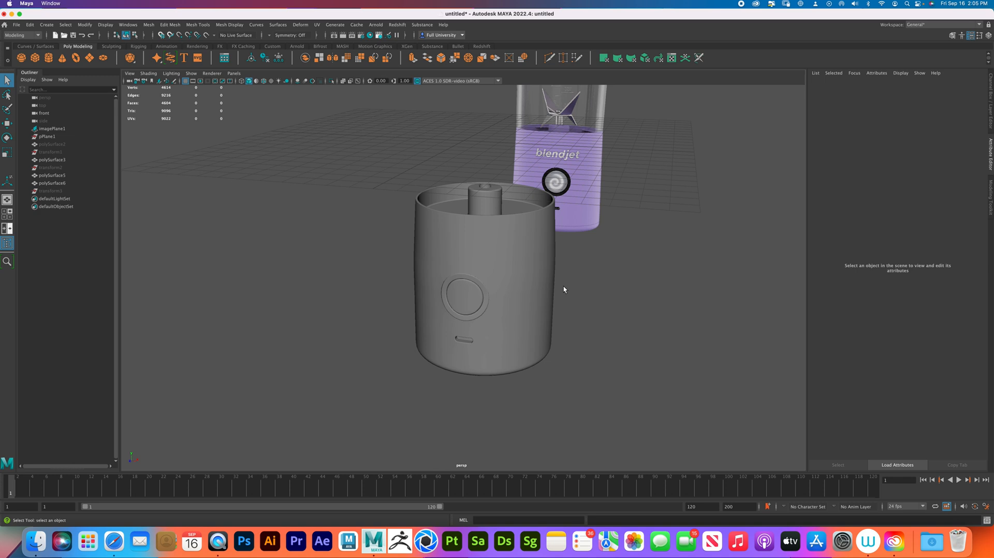
{"action": "middle_click_drag", "start_coordinate": [578, 269], "coordinate": [585, 276], "text": "alt"}
{"action": "key", "text": "space"}
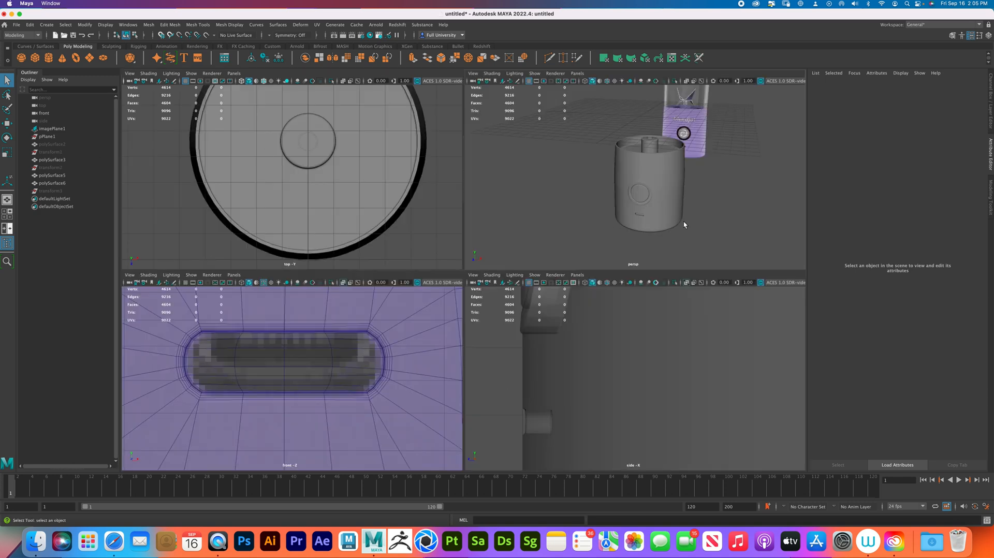
{"action": "left_click_drag", "start_coordinate": [714, 255], "coordinate": [587, 122]}
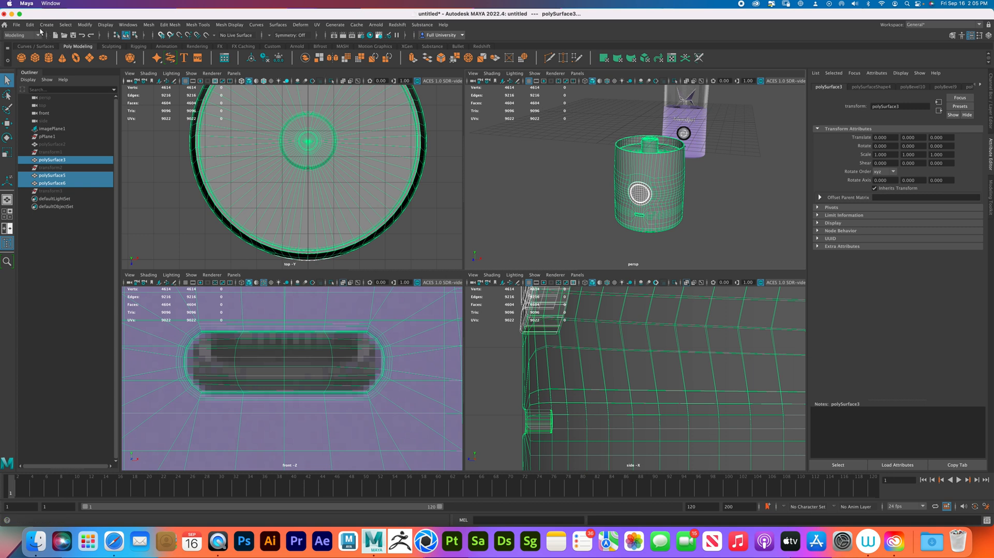
{"action": "left_click", "coordinate": [61, 144]}
{"action": "key", "text": "h"}
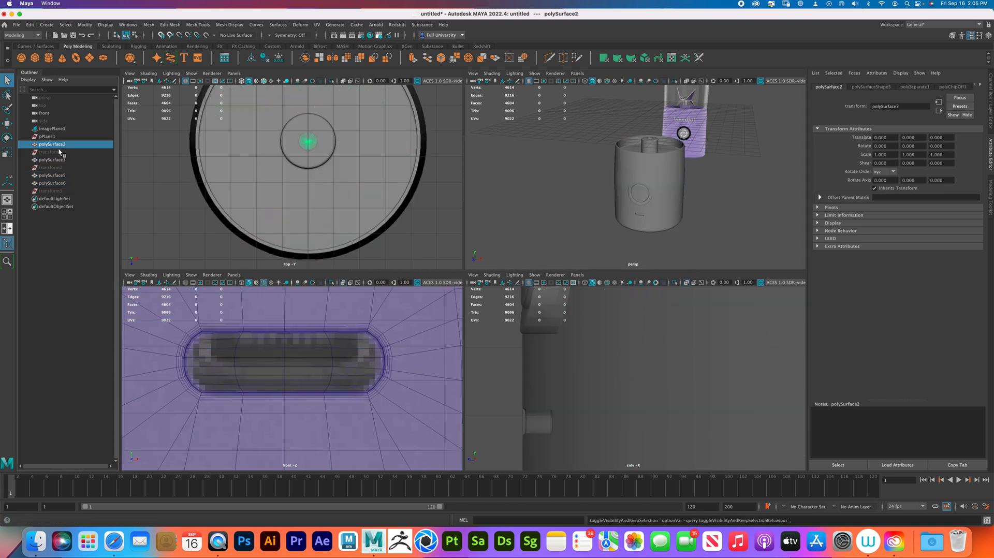
{"action": "left_click", "coordinate": [60, 153]}
{"action": "key", "text": "h"}
{"action": "left_click", "coordinate": [60, 168]}
{"action": "key", "text": "h"}
{"action": "left_click", "coordinate": [59, 190]}
{"action": "key", "text": "h"}
Delete the construction history of all the blender base parts to clear out the leftover transform nodes
{"action": "left_click_drag", "start_coordinate": [723, 239], "coordinate": [589, 129]}
{"action": "left_click", "coordinate": [29, 26]}
{"action": "mouse_move", "coordinate": [77, 118]}
{"action": "left_click", "coordinate": [142, 120]}
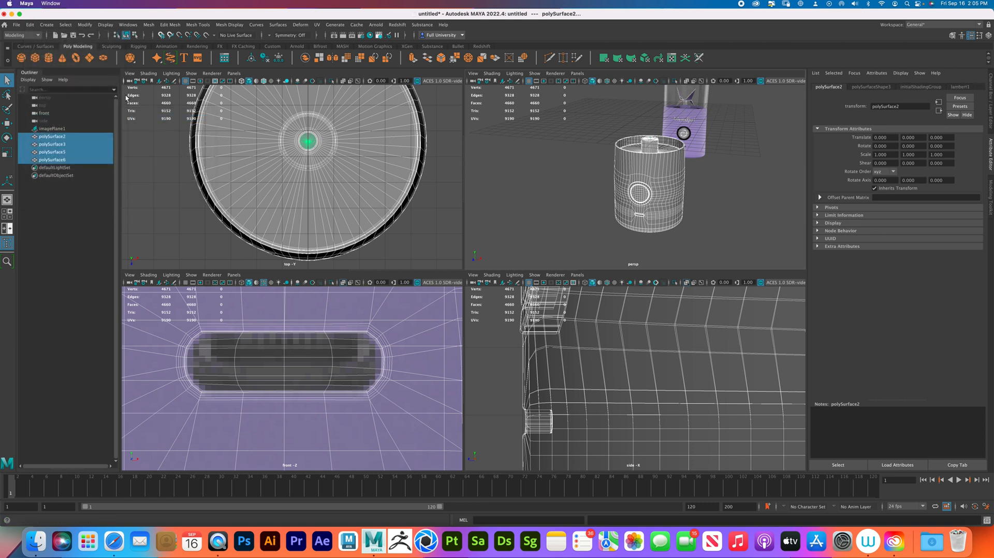
{"action": "left_click", "coordinate": [29, 25]}
{"action": "left_click", "coordinate": [150, 127]}
Freeze the transformations of the selected base parts and centre their pivots
{"action": "left_click", "coordinate": [85, 25]}
{"action": "left_click", "coordinate": [114, 62]}
{"action": "left_click", "coordinate": [86, 25]}
{"action": "left_click", "coordinate": [102, 84]}
{"action": "left_click", "coordinate": [729, 216]}
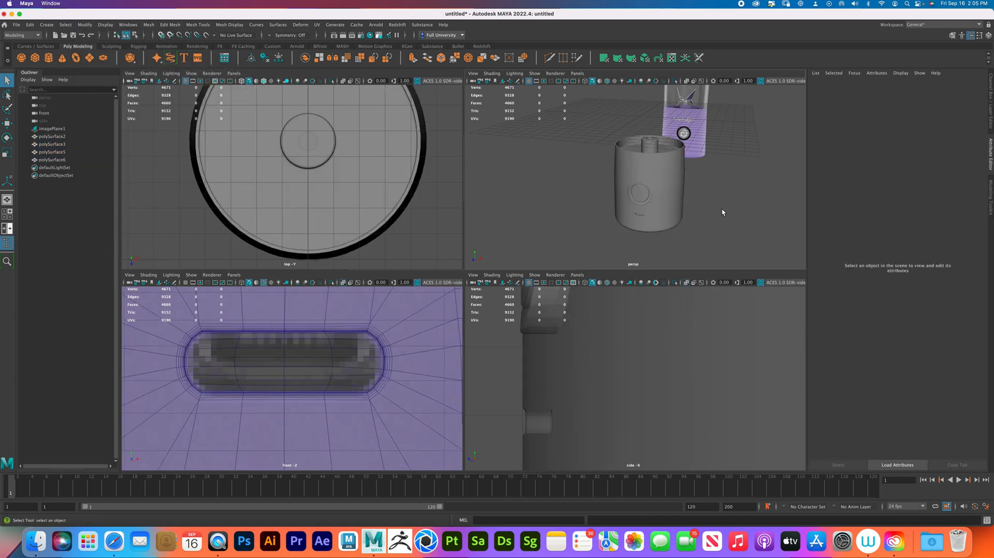
Rename the main base body polySurface3 as Blender_Base
{"action": "left_click", "coordinate": [306, 141]}
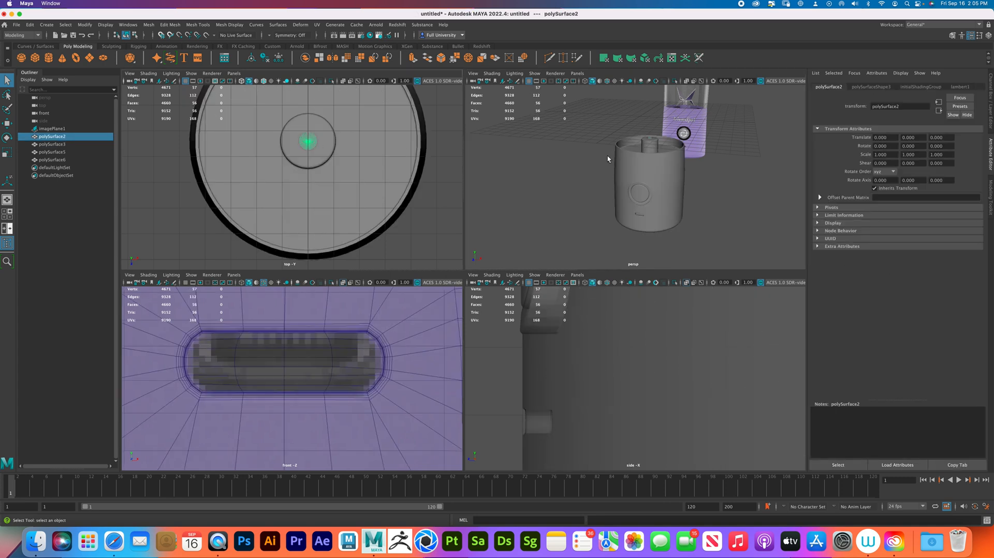
{"action": "left_click", "coordinate": [688, 198]}
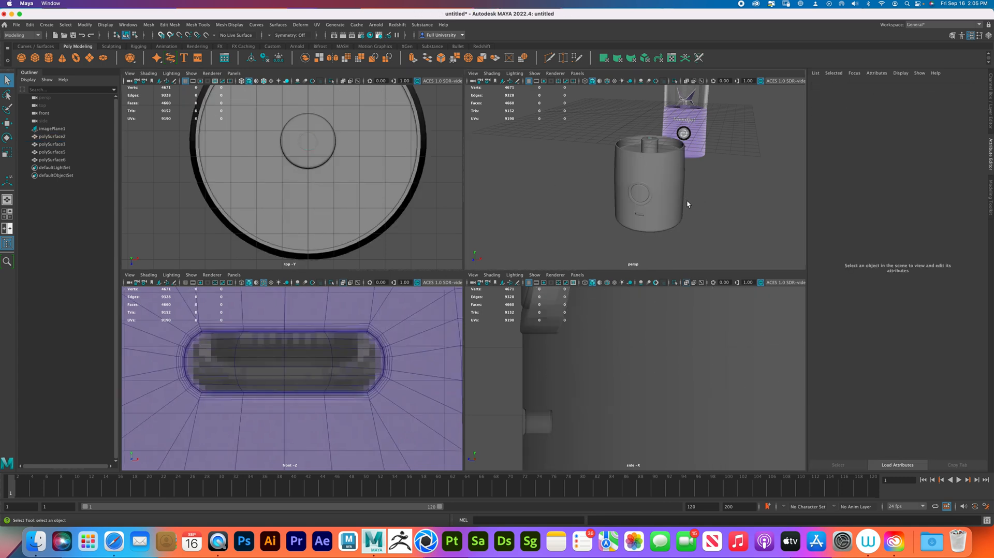
{"action": "left_click", "coordinate": [667, 209]}
{"action": "key", "text": "f"}
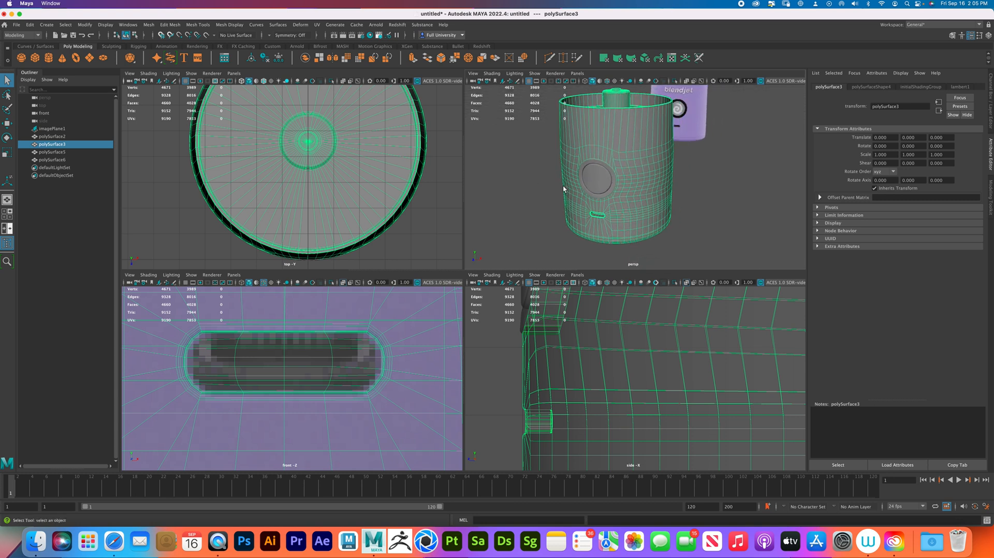
{"action": "double_click", "coordinate": [62, 145]}
{"action": "type", "text": "Blender_Base"}
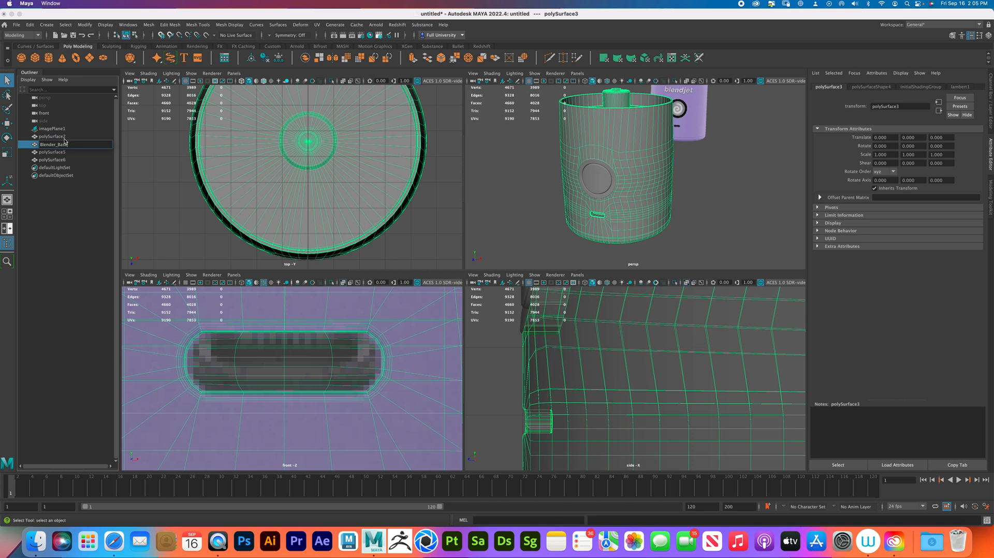
{"action": "key", "text": "Return"}
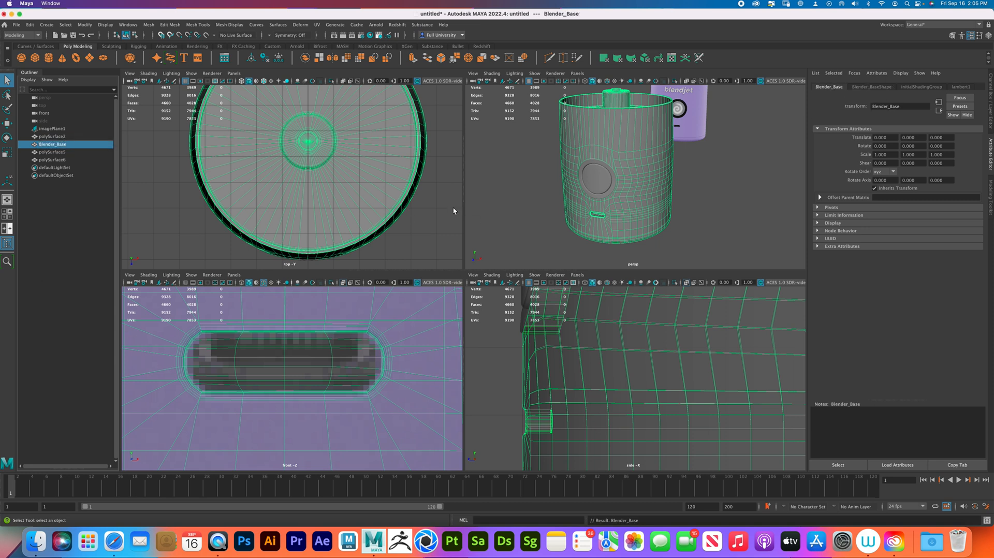
Rename the ring around the button, polySurface6, as Button_Surround
{"action": "left_click", "coordinate": [607, 194]}
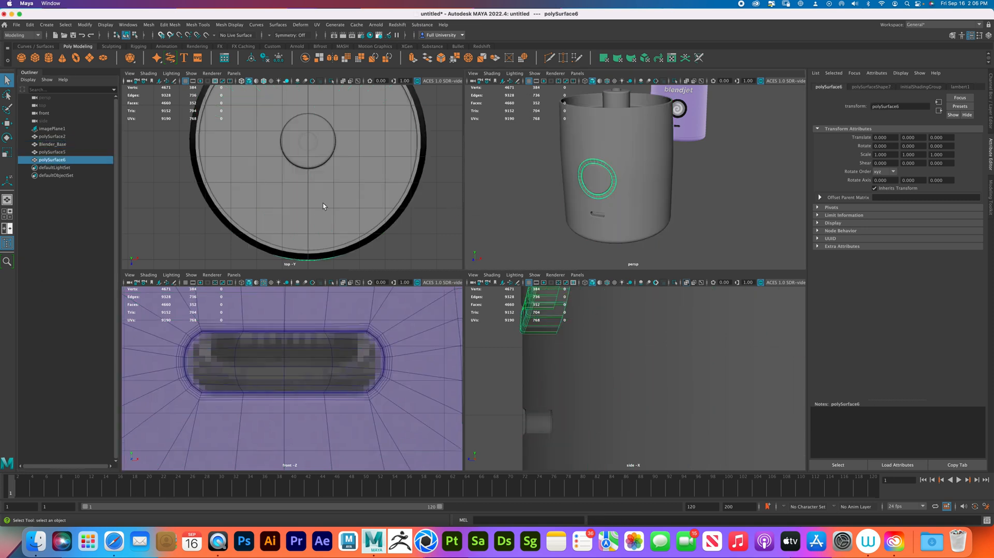
{"action": "double_click", "coordinate": [54, 160]}
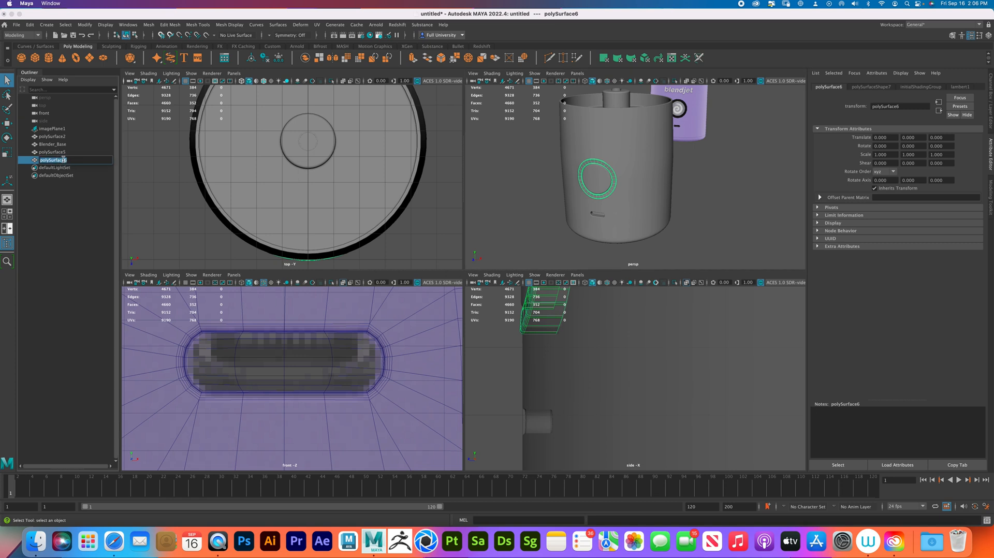
{"action": "type", "text": "Button_Surround"}
{"action": "key", "text": "Return"}
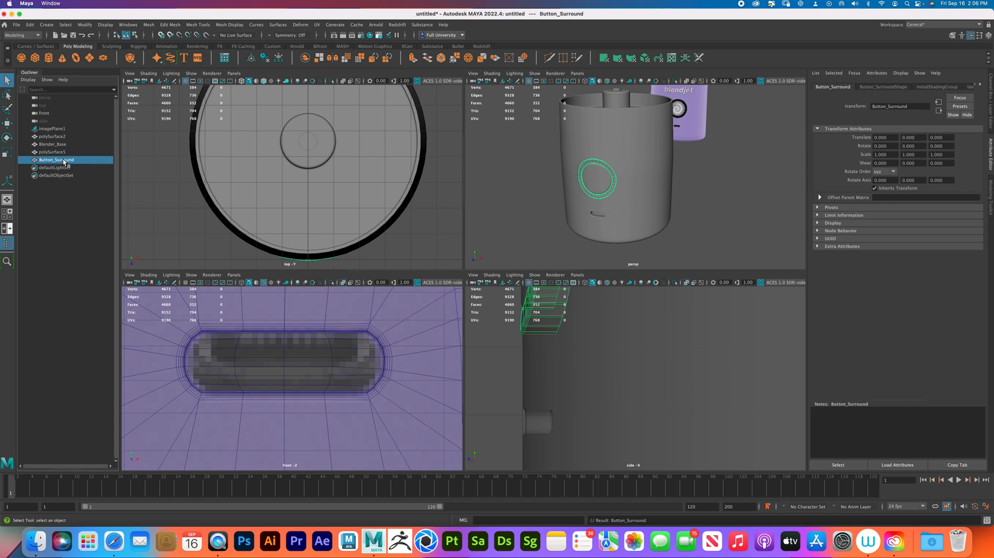
Rename the round button mesh polySurface5 as Power_Button
{"action": "left_click", "coordinate": [66, 153]}
{"action": "double_click", "coordinate": [66, 154]}
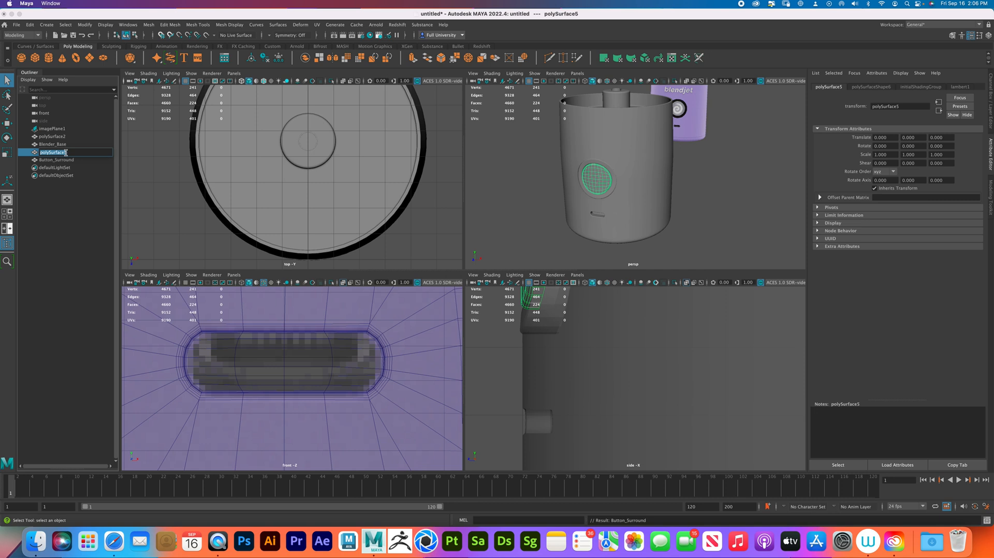
{"action": "type", "text": "Button"}
{"action": "key", "text": "Return"}
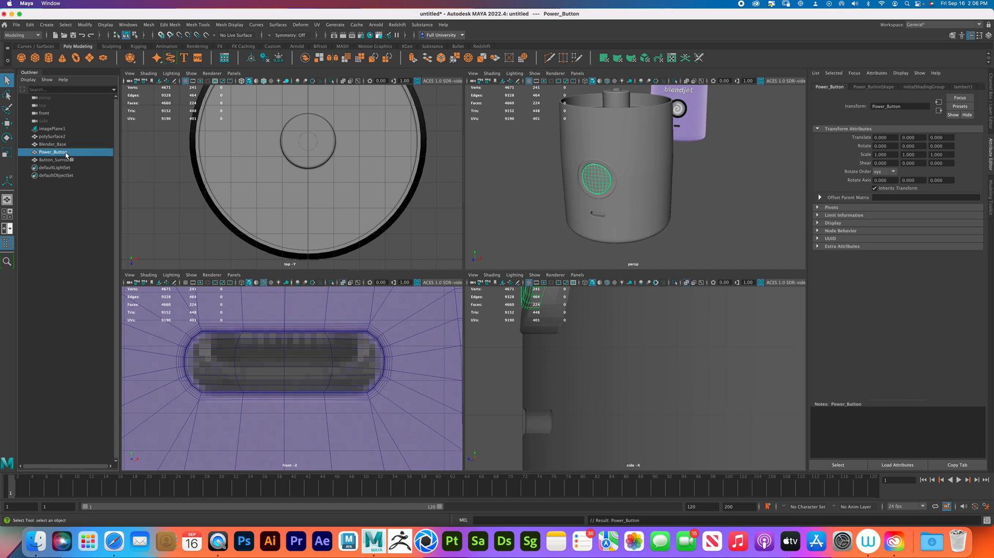
Extrude the small central shaft piece, polySurface2, upward to the underside of the blades in the reference image, and return to object mode
{"action": "left_click", "coordinate": [60, 137]}
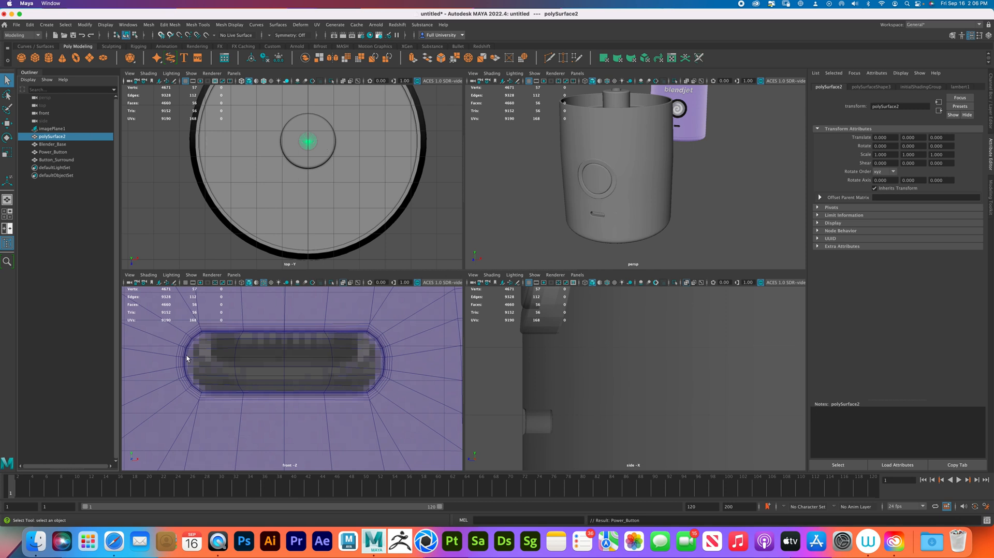
{"action": "scroll", "coordinate": [186, 355], "scroll_direction": "down", "scroll_amount": 5}
{"action": "scroll", "coordinate": [310, 382], "scroll_direction": "up", "scroll_amount": 8}
{"action": "scroll", "coordinate": [310, 383], "scroll_direction": "down", "scroll_amount": 4}
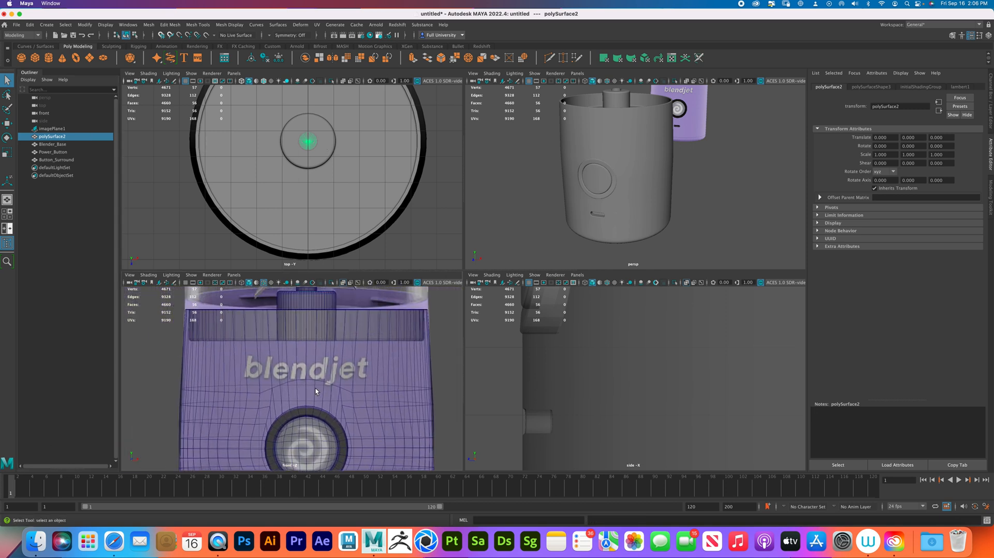
{"action": "scroll", "coordinate": [369, 380], "scroll_direction": "up", "scroll_amount": 4}
{"action": "mouse_move", "coordinate": [349, 401]}
{"action": "middle_mouse_down", "text": "alt"}
{"action": "mouse_move", "coordinate": [347, 347]}
{"action": "mouse_move", "coordinate": [346, 390]}
{"action": "middle_mouse_up", "text": "alt"}
{"action": "middle_click_drag", "start_coordinate": [342, 355], "coordinate": [319, 382], "text": "alt"}
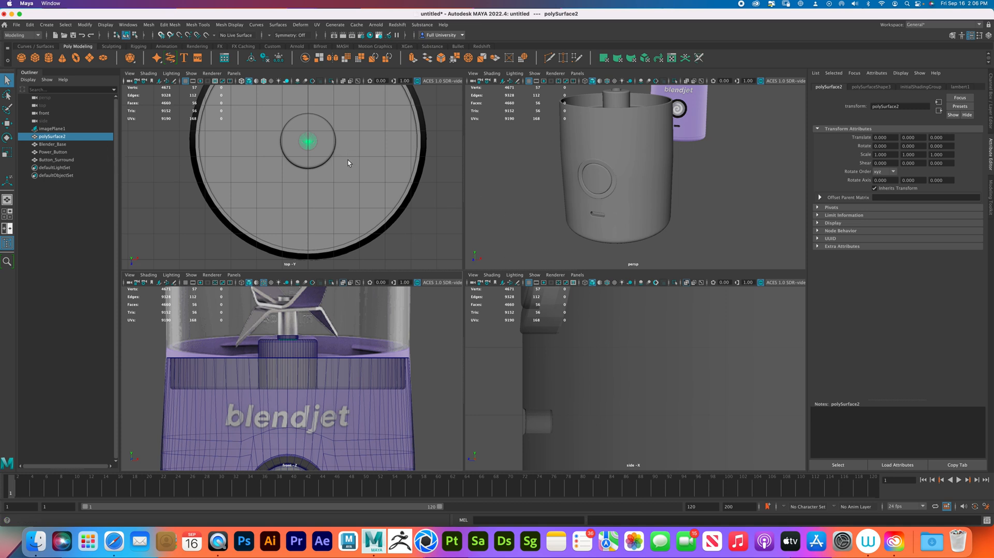
{"action": "key", "text": "ctrl+e"}
{"action": "key", "text": "w"}
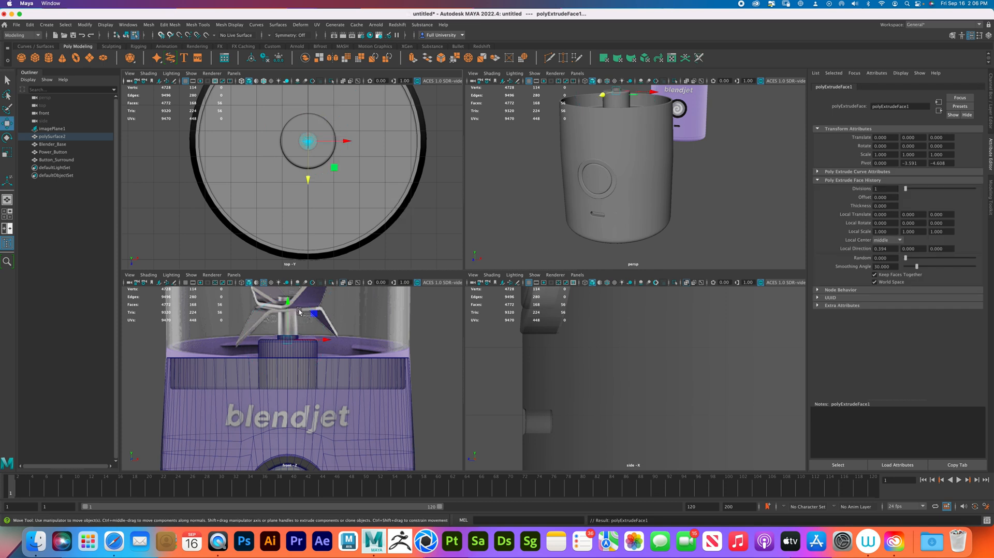
{"action": "left_click_drag", "start_coordinate": [290, 304], "coordinate": [292, 279]}
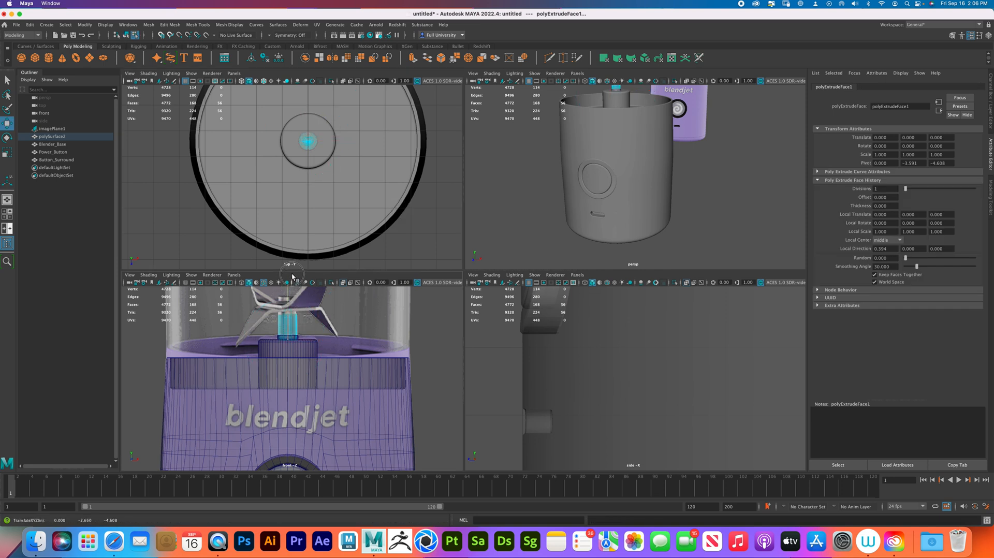
{"action": "left_click_drag", "start_coordinate": [292, 273], "coordinate": [291, 276]}
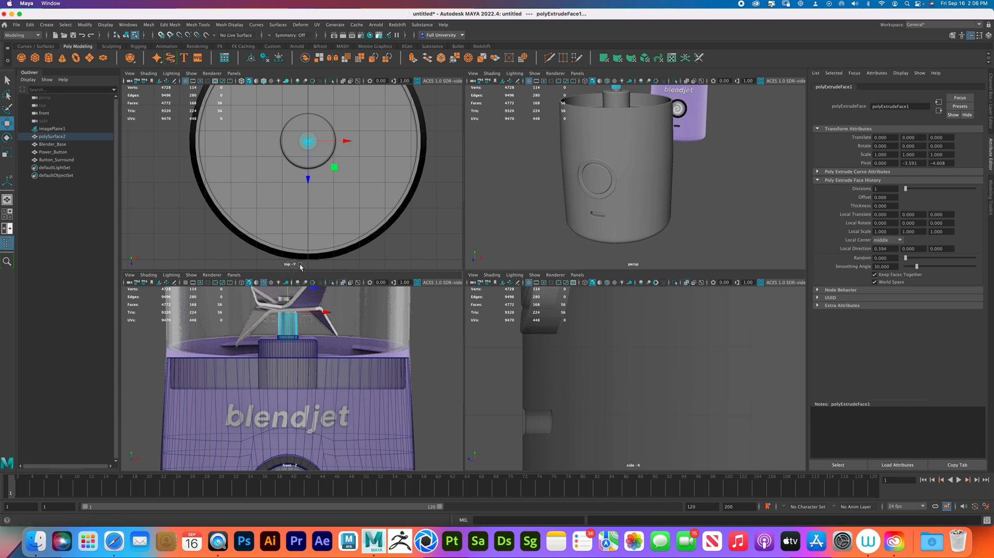
{"action": "middle_click_drag", "start_coordinate": [647, 145], "coordinate": [647, 197], "text": "alt"}
{"action": "right_click_drag", "start_coordinate": [647, 197], "coordinate": [681, 193], "text": "alt"}
{"action": "left_click_drag", "start_coordinate": [680, 193], "coordinate": [693, 220], "text": "alt"}
{"action": "right_click_drag", "start_coordinate": [693, 220], "coordinate": [725, 213], "text": "alt"}
{"action": "right_click_drag", "start_coordinate": [646, 153], "coordinate": [685, 141]}
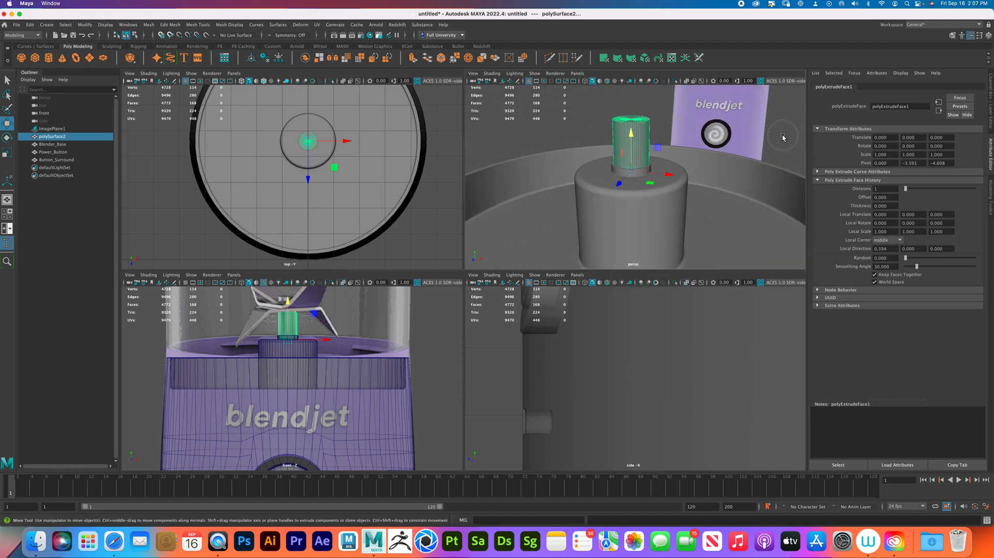
{"action": "left_click", "coordinate": [783, 137]}
{"action": "left_click_drag", "start_coordinate": [701, 146], "coordinate": [671, 174], "text": "alt"}
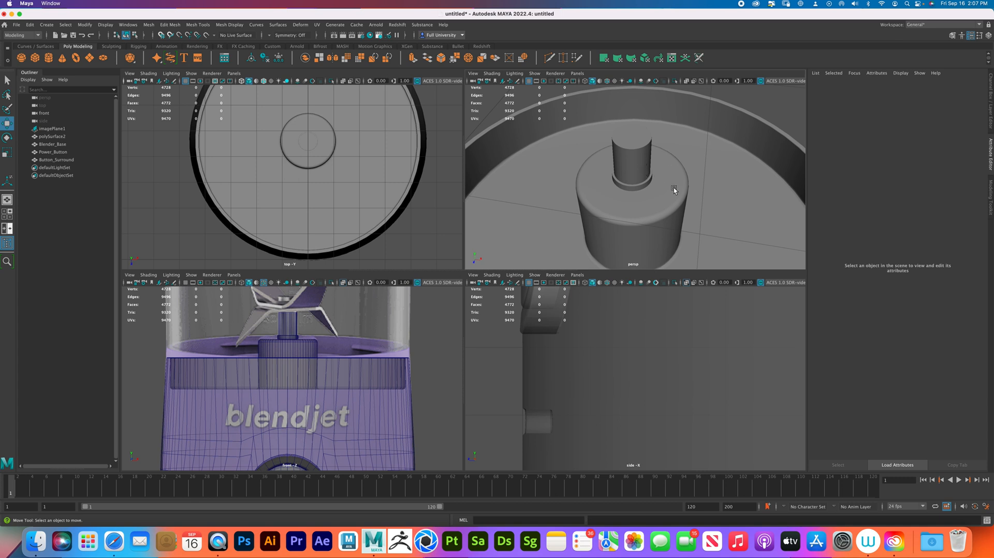
Try raising the extruded shaft above its collar, and undo the move
{"action": "left_click", "coordinate": [667, 185]}
{"action": "left_click", "coordinate": [643, 166], "text": "shift"}
{"action": "left_click", "coordinate": [702, 136]}
{"action": "left_click", "coordinate": [640, 164]}
{"action": "left_click_drag", "start_coordinate": [633, 165], "coordinate": [632, 144]}
{"action": "key", "text": "super+z"}
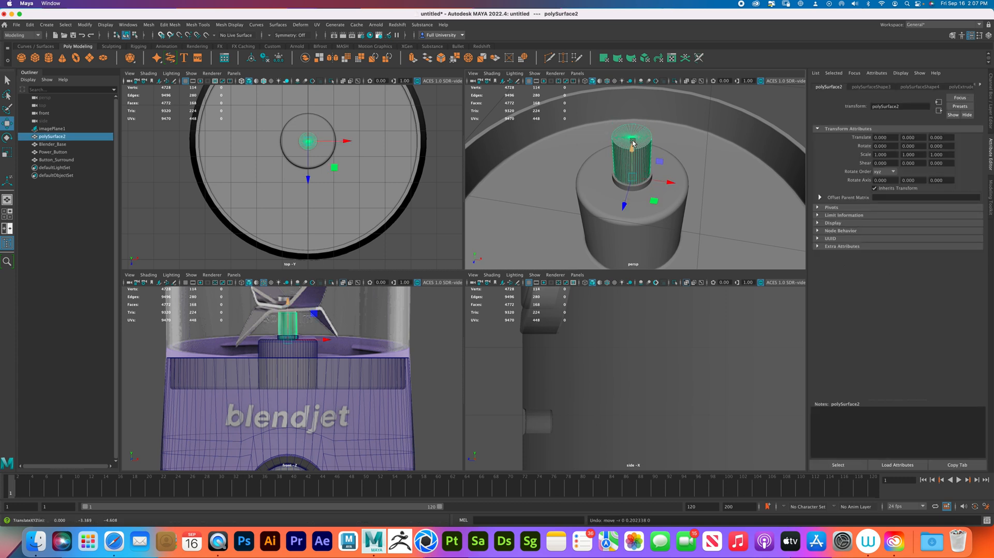
Try nudging the shaft vertically where its foot meets the collar in the front view, and undo the nudge
{"action": "right_click_drag", "start_coordinate": [275, 344], "coordinate": [539, 430], "text": "alt"}
{"action": "middle_click_drag", "start_coordinate": [336, 316], "coordinate": [342, 407], "text": "alt"}
{"action": "right_click_drag", "start_coordinate": [342, 407], "coordinate": [316, 311], "text": "alt"}
{"action": "middle_click_drag", "start_coordinate": [339, 290], "coordinate": [353, 365], "text": "alt"}
{"action": "right_click_drag", "start_coordinate": [353, 365], "coordinate": [461, 425], "text": "alt"}
{"action": "left_click_drag", "start_coordinate": [297, 357], "coordinate": [303, 352]}
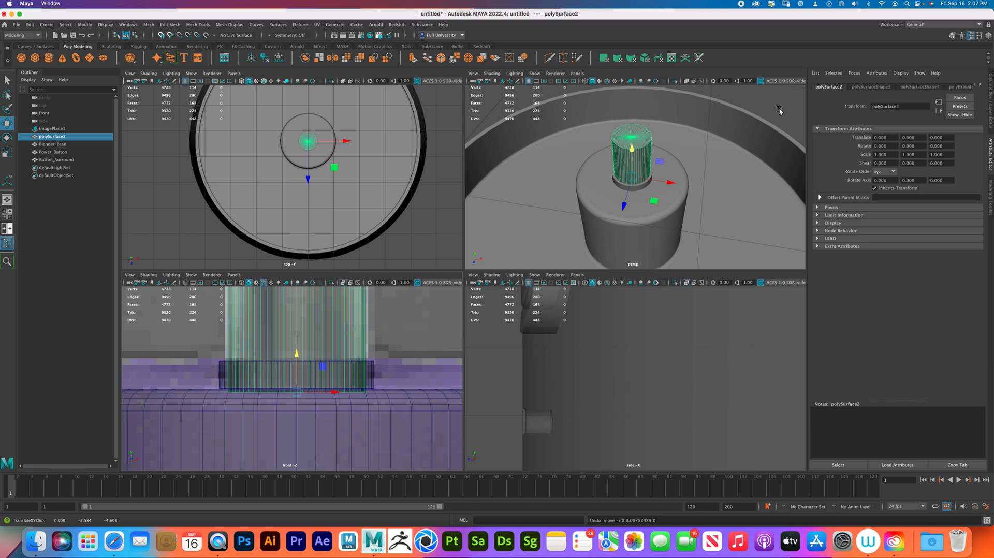
Select the whole ring of inner floor faces on Blender_Base and grow the selection twice to include the bordering loops
{"action": "left_click", "coordinate": [659, 172]}
{"action": "scroll", "coordinate": [670, 164], "scroll_direction": "down", "scroll_amount": 3}
{"action": "scroll", "coordinate": [251, 400], "scroll_direction": "down", "scroll_amount": 8}
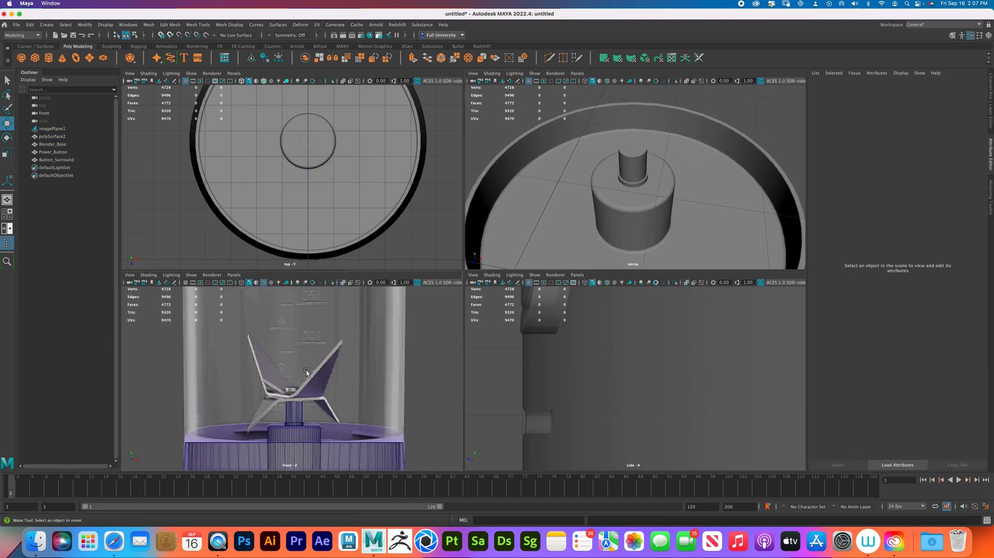
{"action": "scroll", "coordinate": [305, 372], "scroll_direction": "down", "scroll_amount": 5}
{"action": "scroll", "coordinate": [311, 337], "scroll_direction": "down", "scroll_amount": 3}
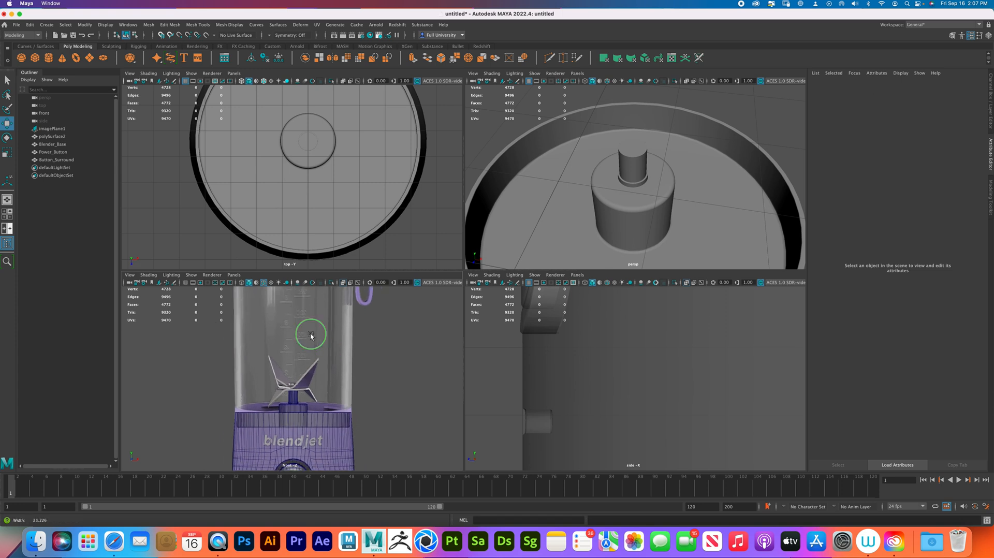
{"action": "middle_click_drag", "start_coordinate": [334, 288], "coordinate": [340, 321], "text": "alt"}
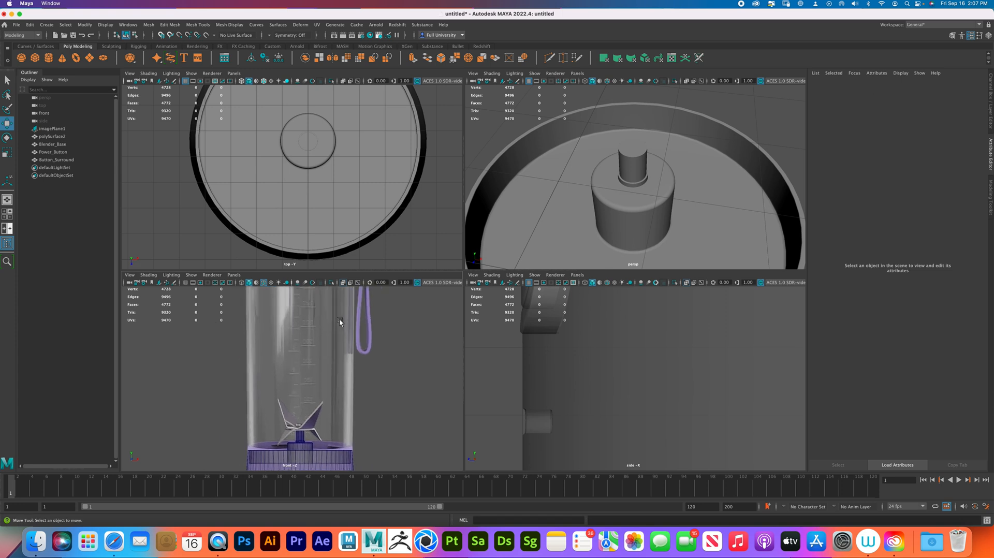
{"action": "left_click", "coordinate": [709, 156]}
{"action": "scroll", "coordinate": [710, 154], "scroll_direction": "up", "scroll_amount": 5}
{"action": "scroll", "coordinate": [653, 200], "scroll_direction": "up", "scroll_amount": 5}
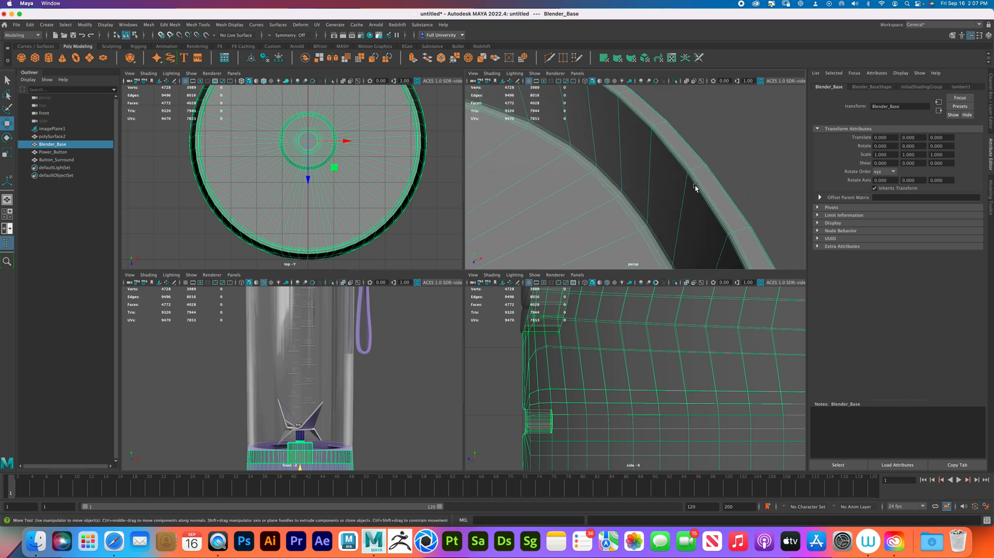
{"action": "right_click_drag", "start_coordinate": [707, 172], "coordinate": [708, 205]}
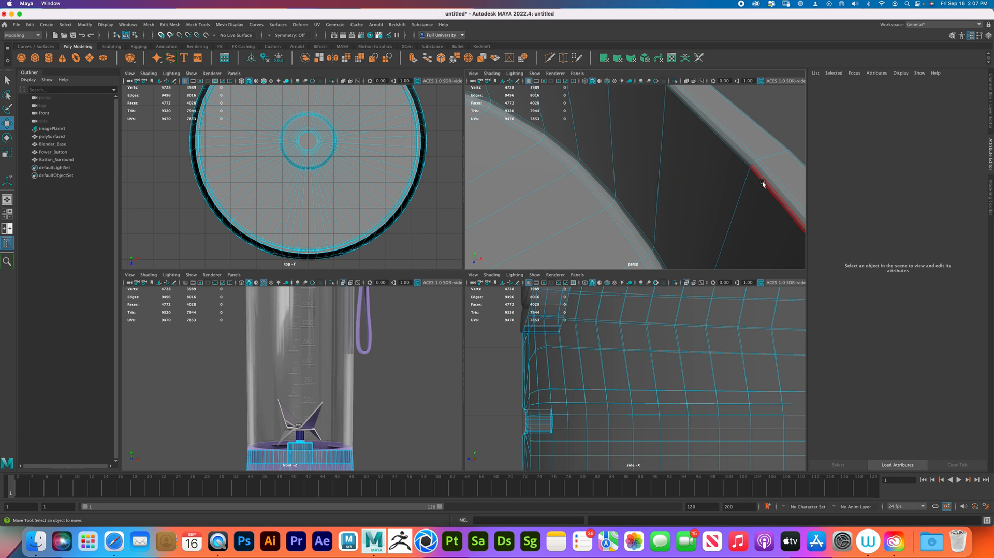
{"action": "scroll", "coordinate": [762, 183], "scroll_direction": "up", "scroll_amount": 1}
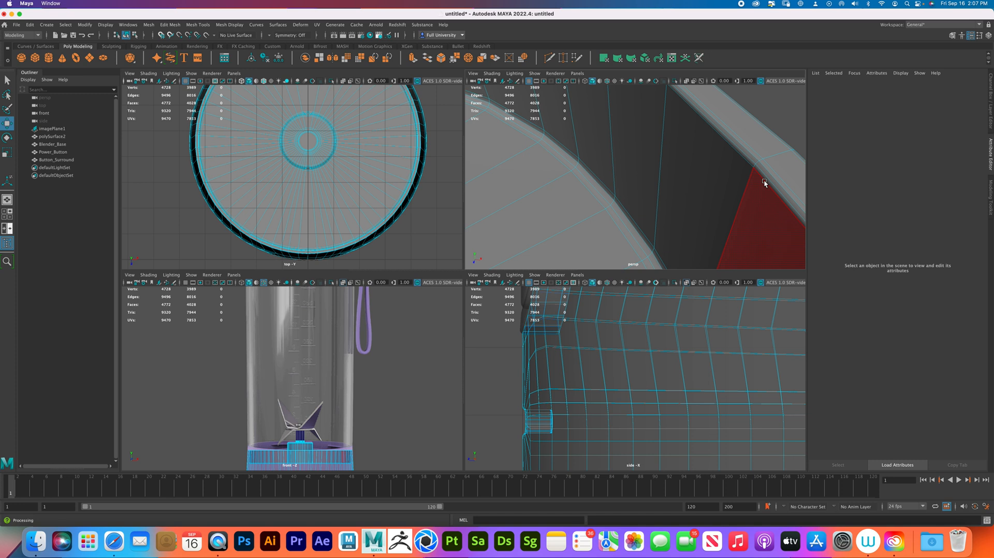
{"action": "left_click", "coordinate": [402, 166]}
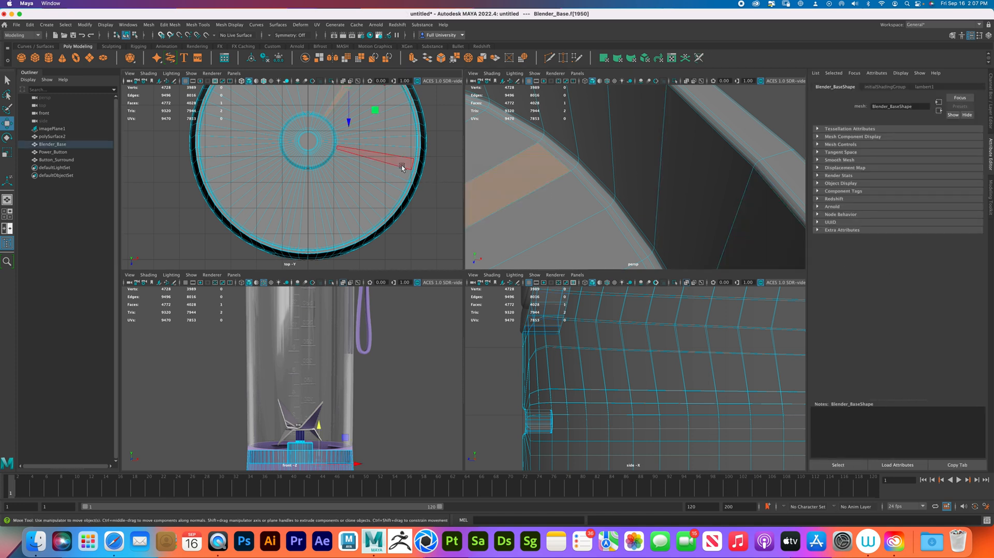
{"action": "key", "text": "q"}
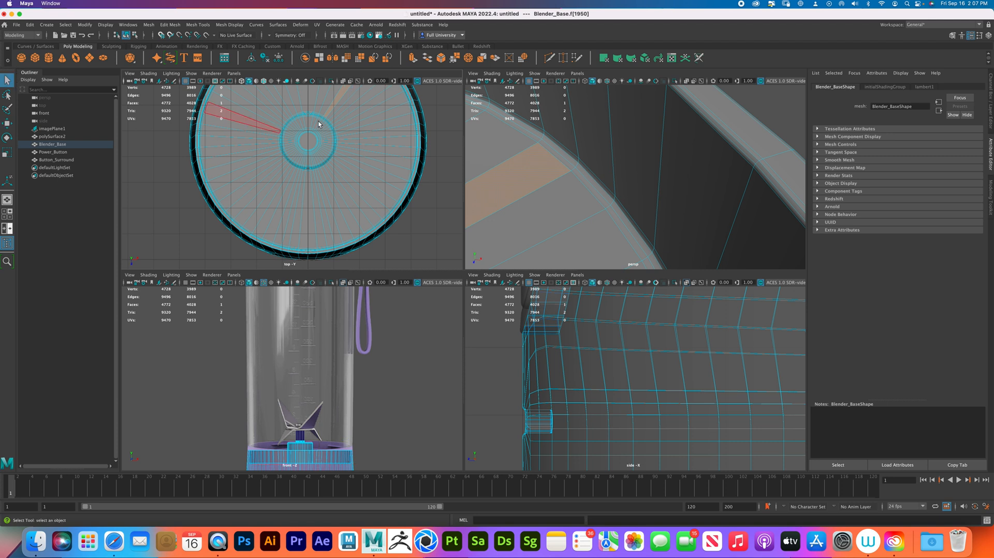
{"action": "left_click", "coordinate": [408, 150]}
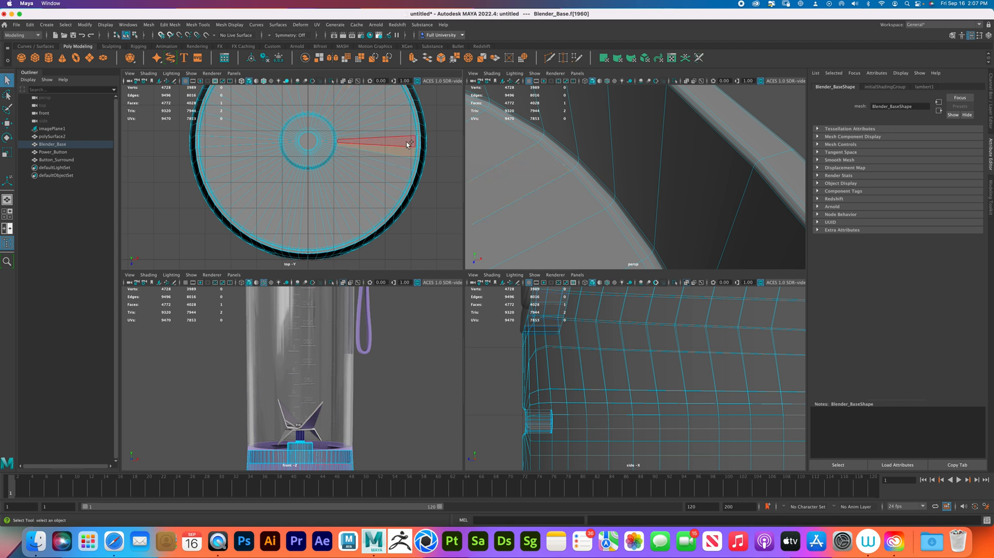
{"action": "double_click", "coordinate": [406, 141]}
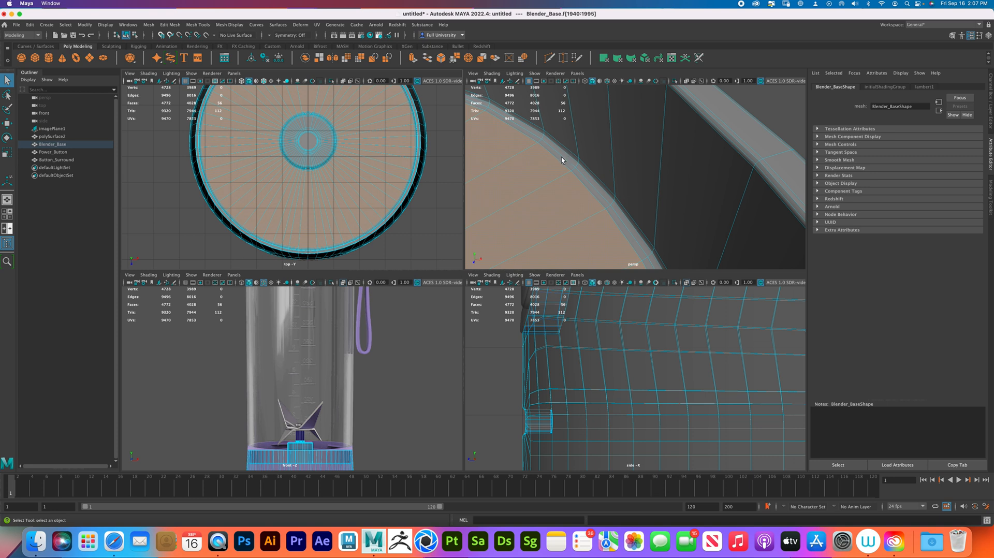
{"action": "key", "text": "shift+period"}
{"action": "key", "text": "shift+period"}
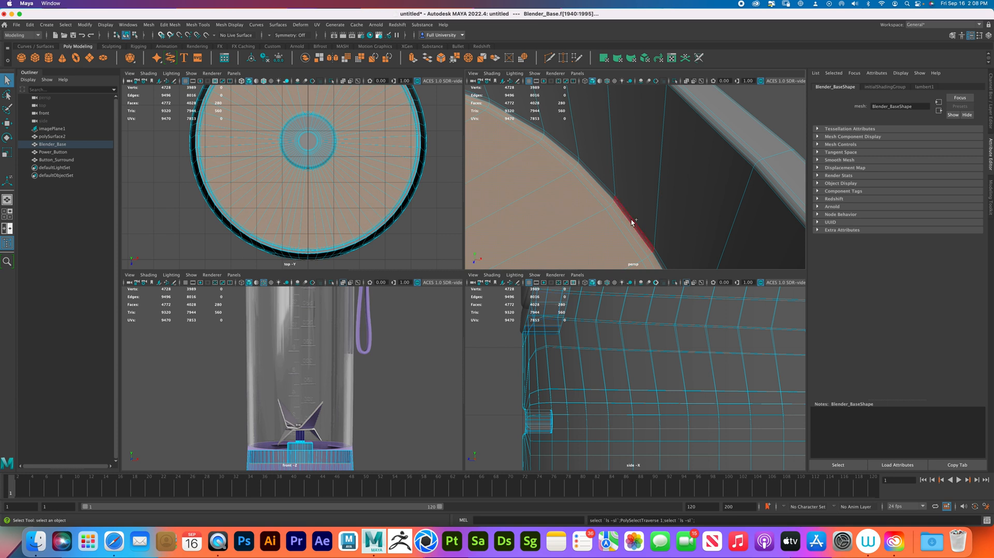
Try extruding the selected floor faces upward toward the blades, and undo it
{"action": "right_click_drag", "start_coordinate": [553, 219], "coordinate": [502, 208], "text": "alt"}
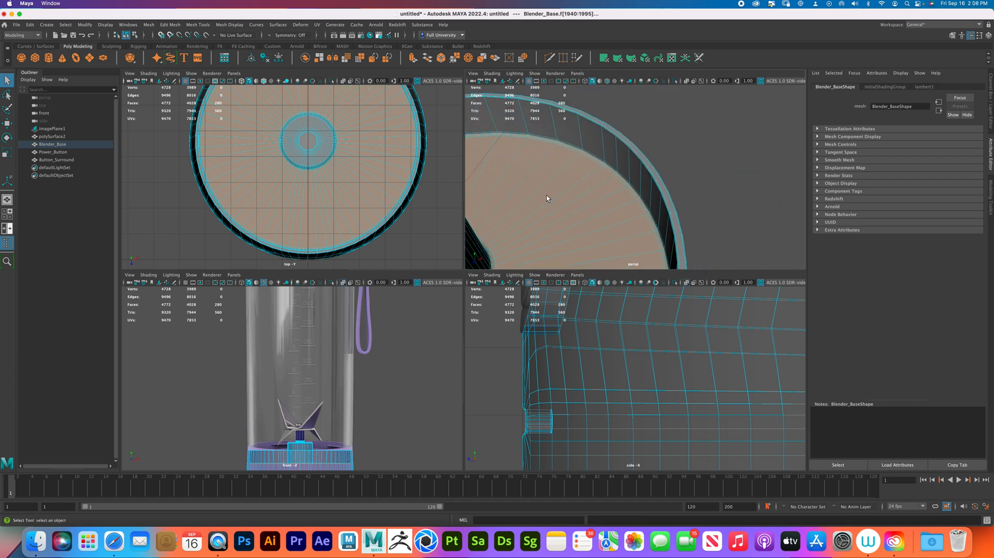
{"action": "middle_click_drag", "start_coordinate": [546, 197], "coordinate": [601, 154], "text": "alt"}
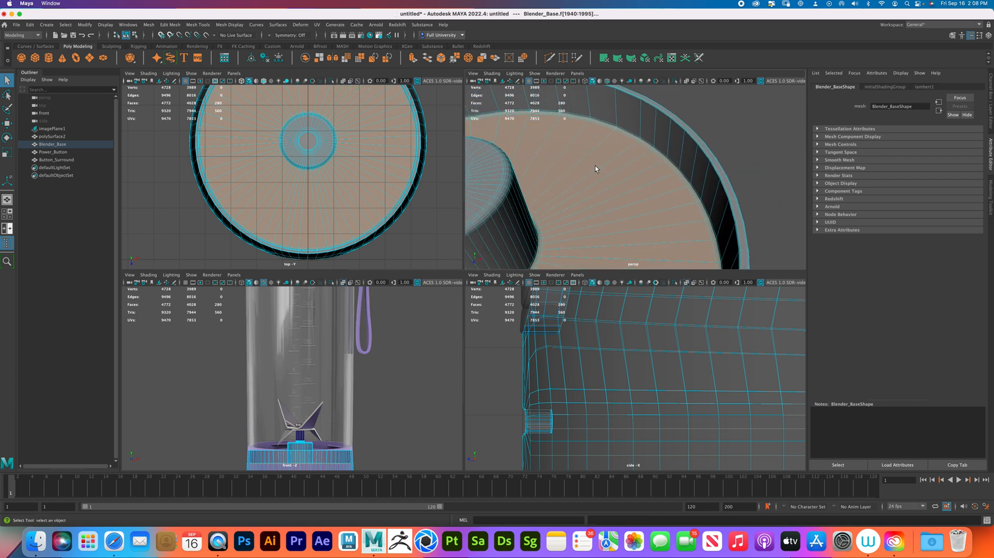
{"action": "key", "text": "w"}
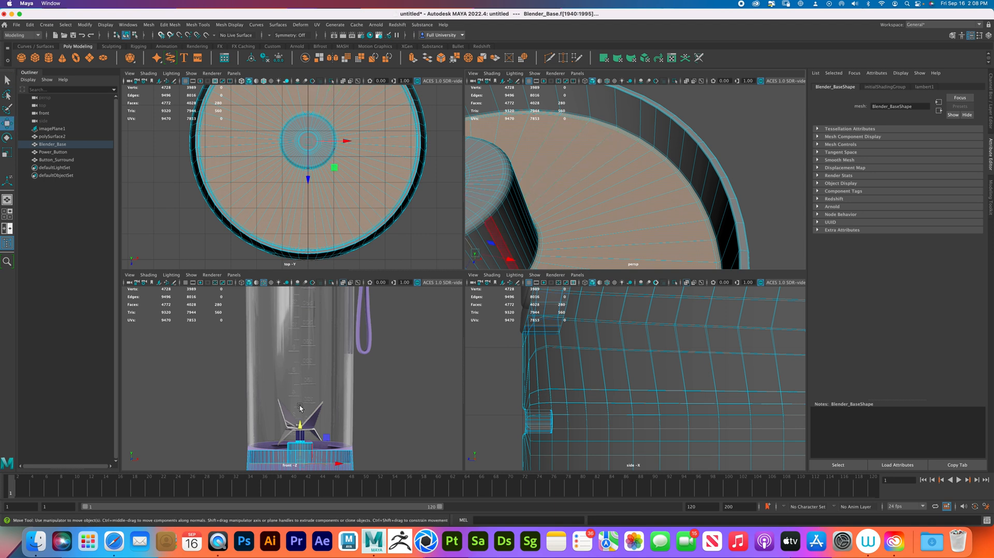
{"action": "left_click_drag", "start_coordinate": [301, 426], "coordinate": [306, 398], "text": "shift"}
{"action": "key", "text": "ctrl+z"}
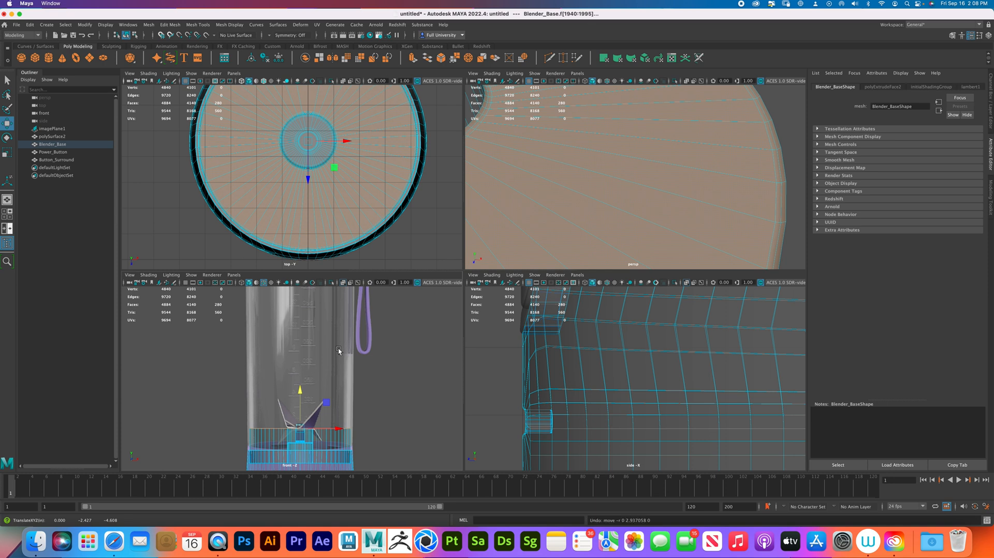
Duplicate the selected floor faces as a separate mesh and select the copy in object mode
{"action": "right_click_drag", "start_coordinate": [635, 213], "coordinate": [621, 354], "text": "shift"}
{"action": "right_click_drag", "start_coordinate": [606, 205], "coordinate": [668, 182]}
{"action": "left_click", "coordinate": [761, 133]}
{"action": "left_click", "coordinate": [650, 206]}
{"action": "key", "text": "r"}
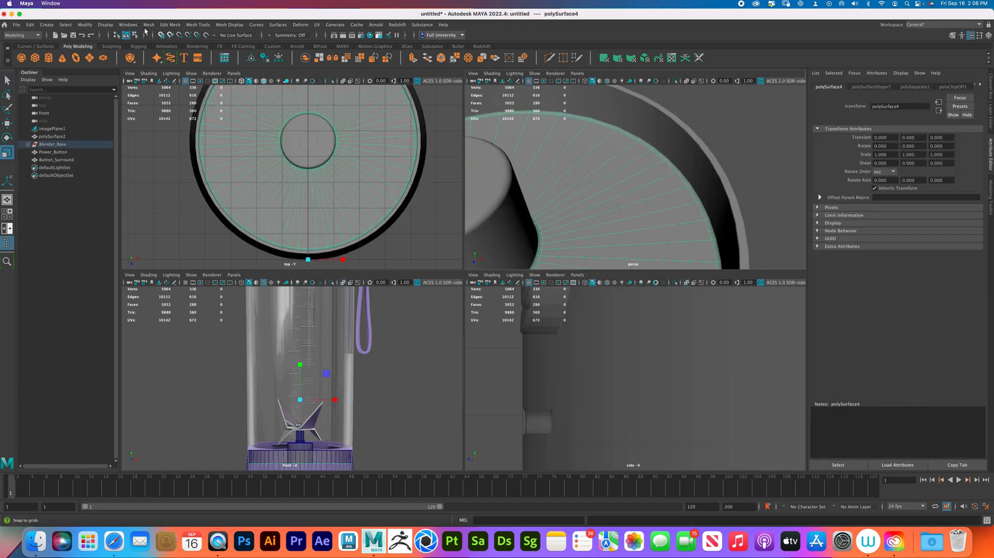
Centre the pivot of the duplicated floor ring and raise it above the base to a Translate Y of about 4.7
{"action": "left_click", "coordinate": [128, 24]}
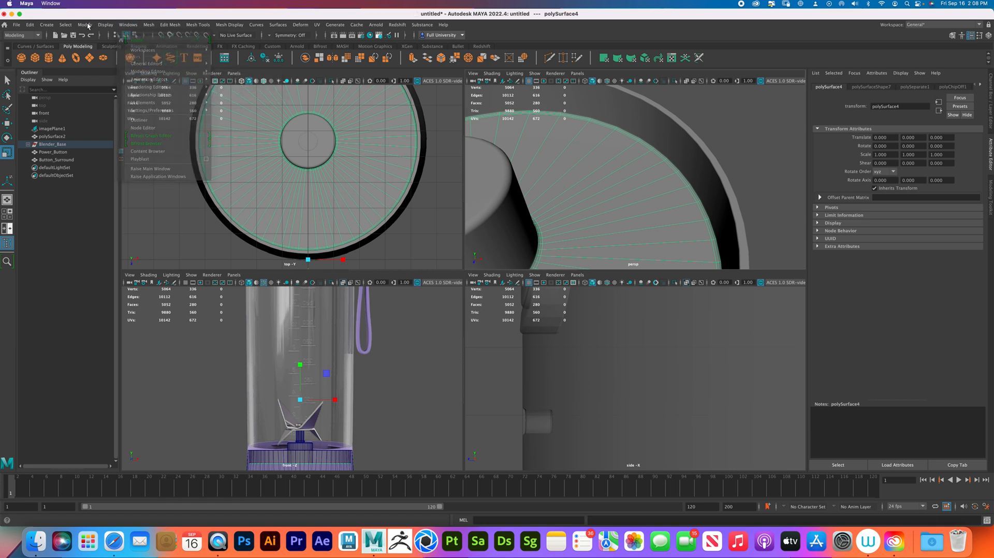
{"action": "mouse_move", "coordinate": [85, 25]}
{"action": "left_click", "coordinate": [103, 83]}
{"action": "left_click", "coordinate": [301, 429]}
{"action": "key", "text": "w"}
{"action": "left_click_drag", "start_coordinate": [300, 429], "coordinate": [302, 370]}
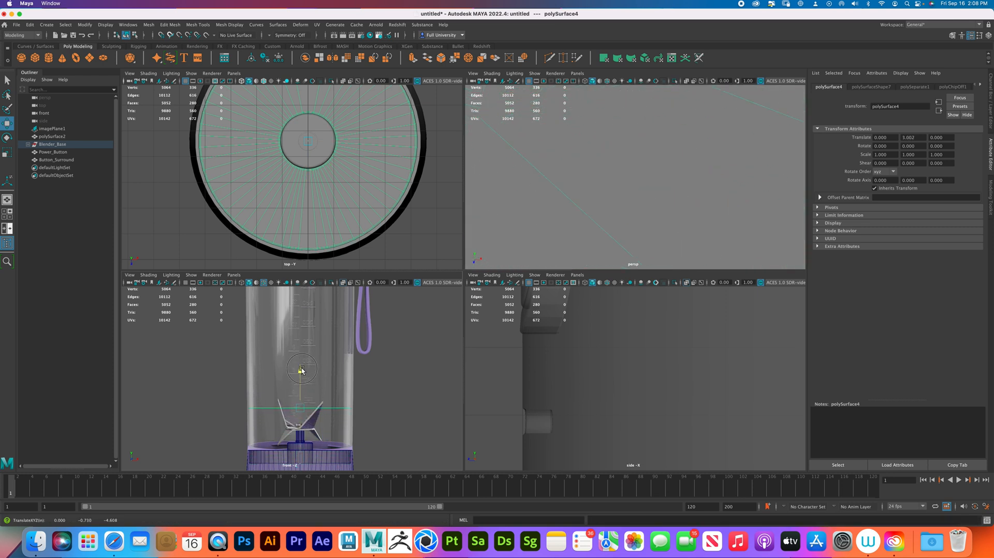
Try extruding the outer edge loop of the raised floor ring downward, and undo it
{"action": "middle_click_drag", "start_coordinate": [298, 348], "coordinate": [323, 321], "text": "alt"}
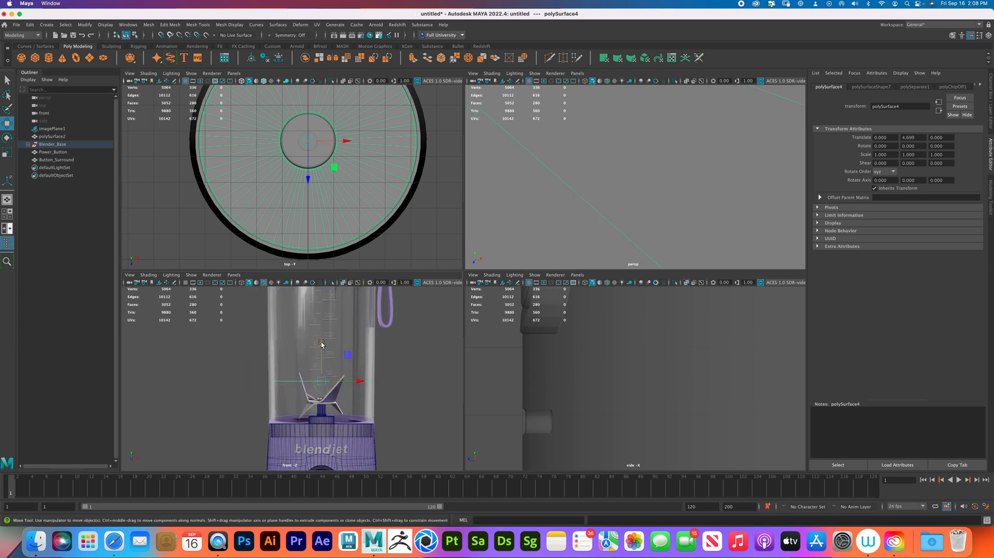
{"action": "right_click_drag", "start_coordinate": [613, 210], "coordinate": [610, 162], "text": "alt"}
{"action": "middle_click_drag", "start_coordinate": [610, 162], "coordinate": [618, 179], "text": "alt"}
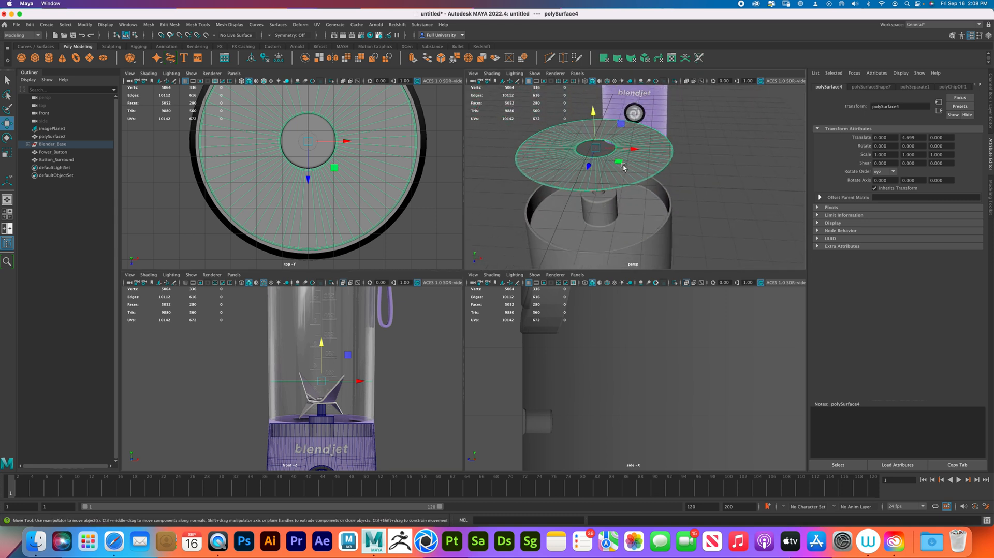
{"action": "scroll", "coordinate": [641, 182], "scroll_direction": "up", "scroll_amount": 4}
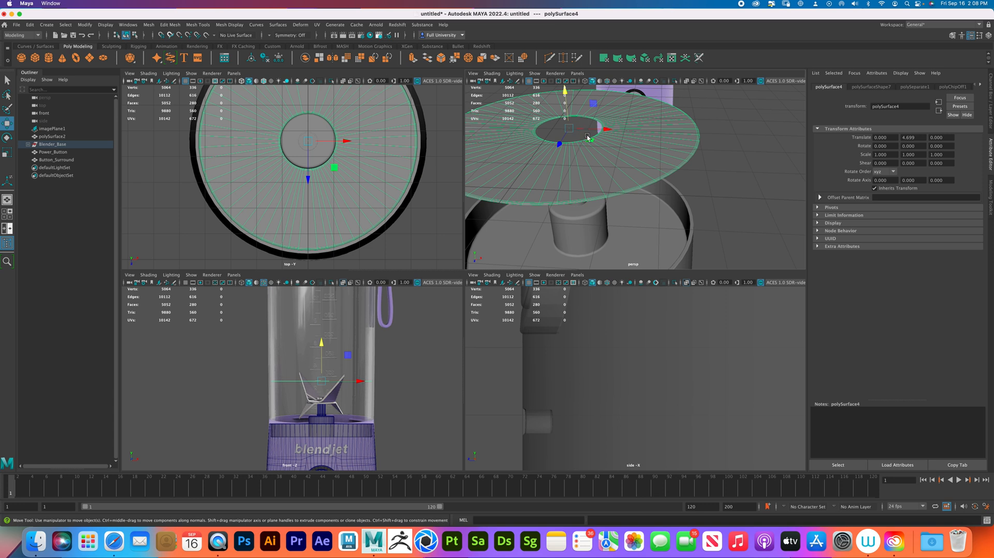
{"action": "left_click_drag", "start_coordinate": [673, 165], "coordinate": [670, 141], "text": "alt"}
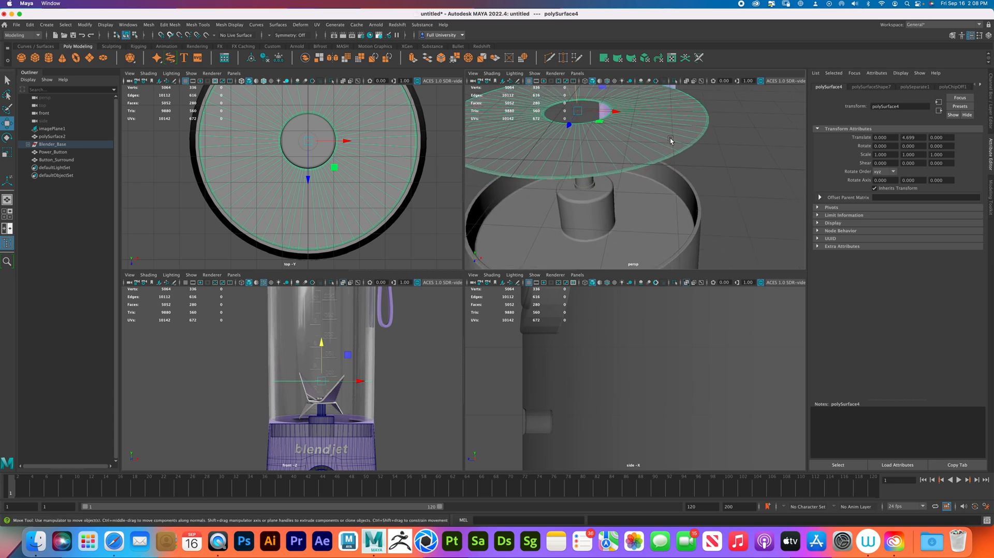
{"action": "right_click_drag", "start_coordinate": [670, 144], "coordinate": [657, 208]}
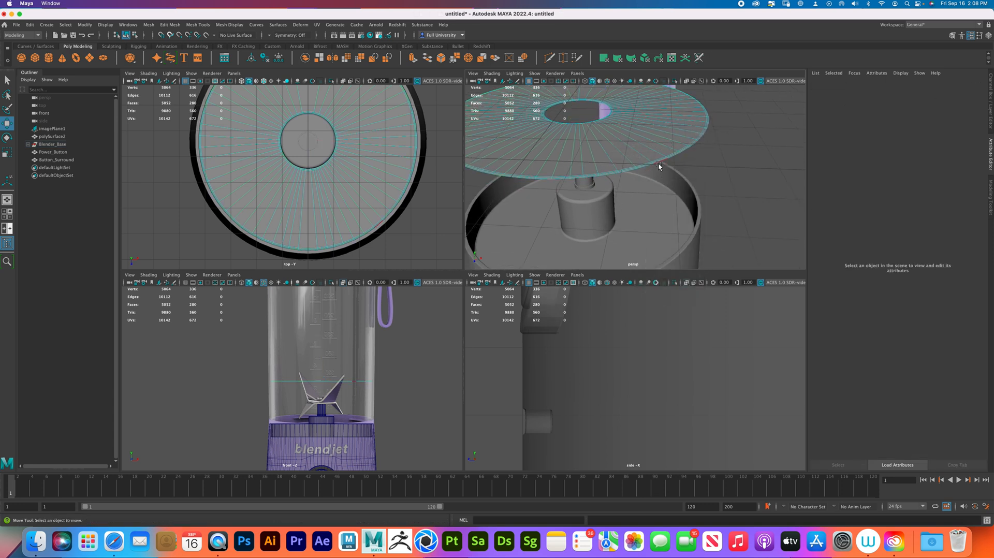
{"action": "double_click", "coordinate": [657, 163]}
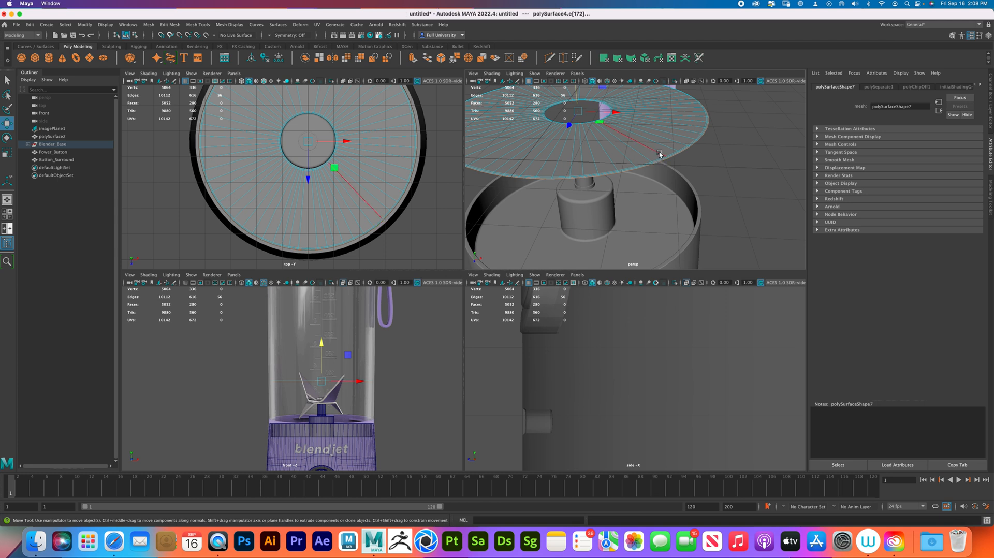
{"action": "left_click_drag", "start_coordinate": [322, 343], "coordinate": [324, 351], "text": "shift"}
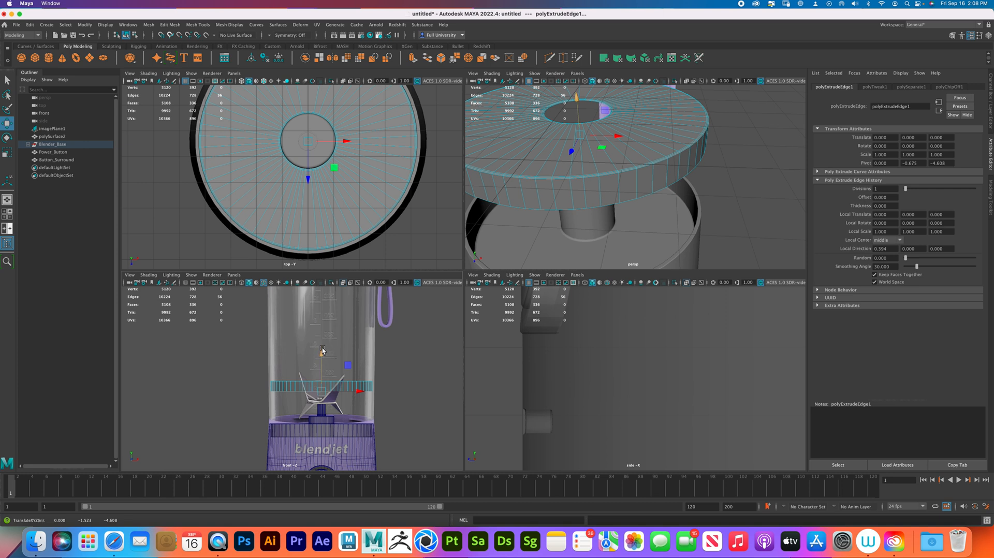
{"action": "key", "text": "ctrl+z"}
Rotate the whole floor ring -180 degrees about Z and lower it back to the bottom of the base's inner recess
{"action": "right_click", "coordinate": [656, 145]}
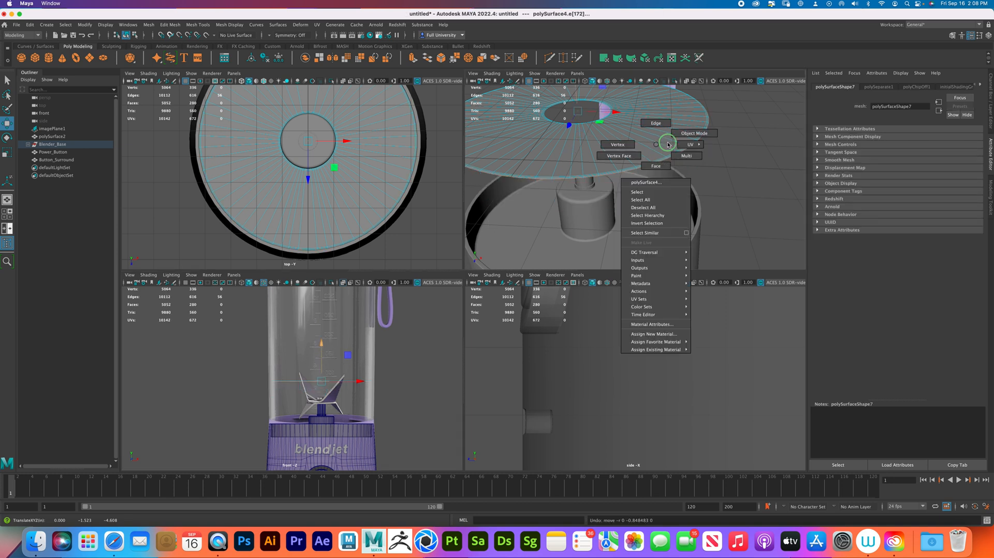
{"action": "right_click_drag", "start_coordinate": [669, 145], "coordinate": [700, 132]}
{"action": "left_click", "coordinate": [673, 141]}
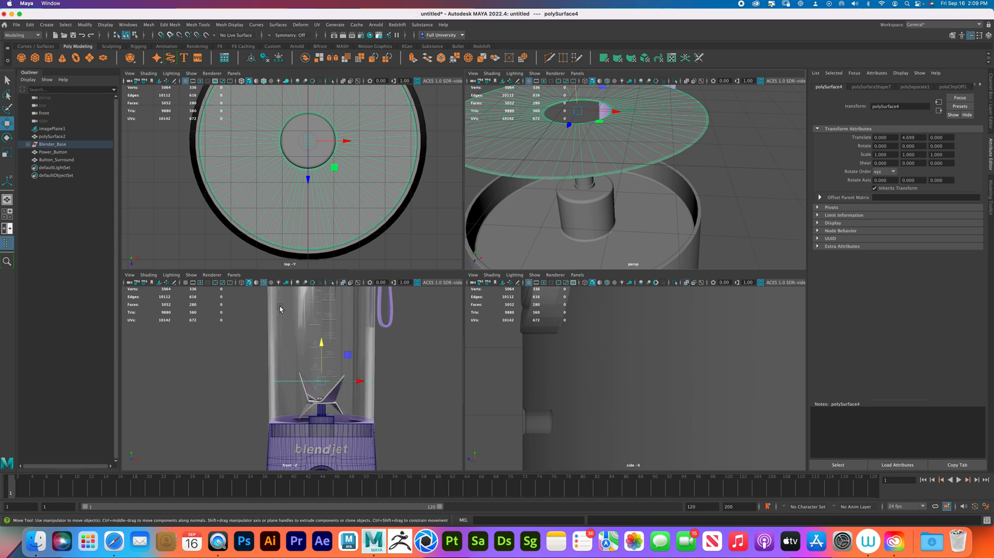
{"action": "key", "text": "e"}
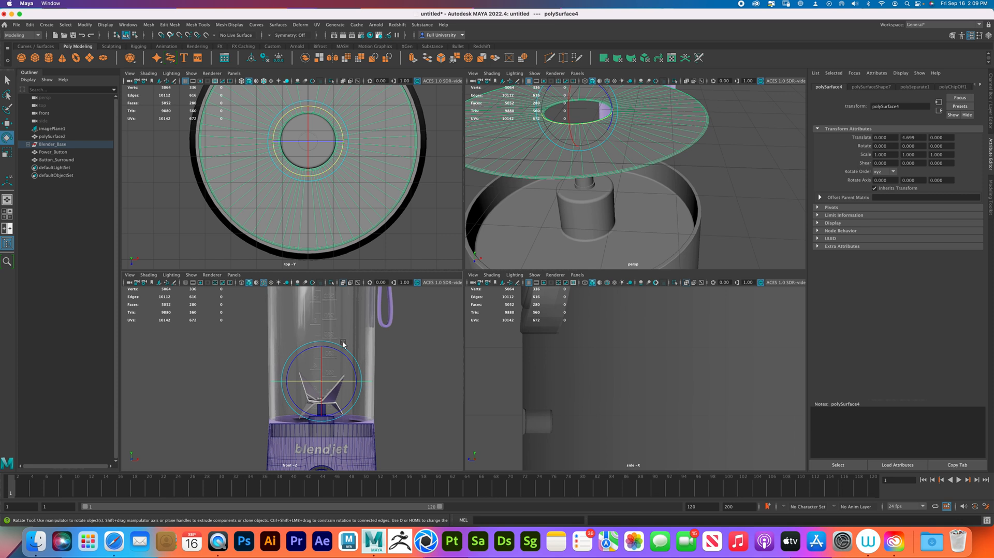
{"action": "left_click_drag", "start_coordinate": [342, 352], "coordinate": [373, 390]}
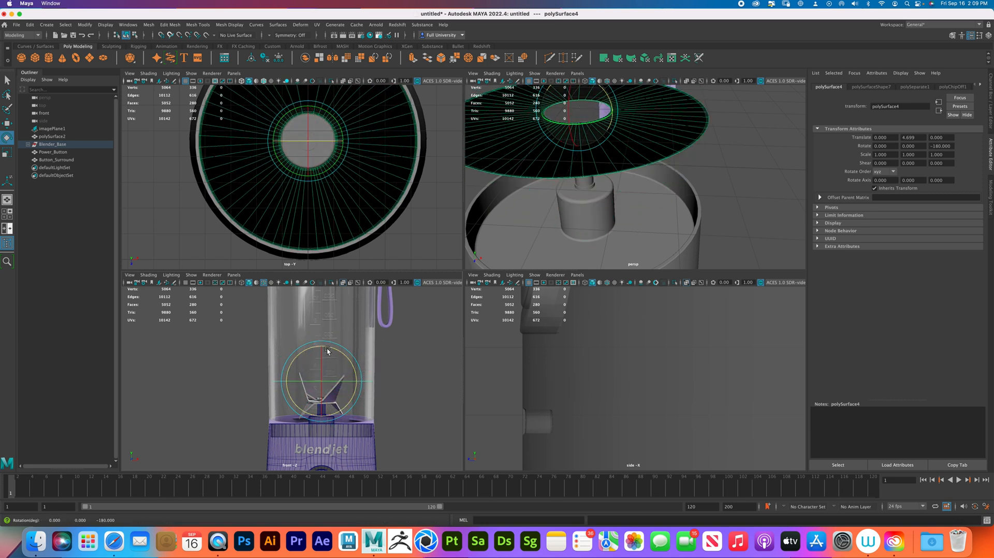
{"action": "key", "text": "w"}
{"action": "left_click_drag", "start_coordinate": [320, 345], "coordinate": [332, 400]}
Extrude the floor ring's outer edge loop straight up to the upper rim of Blender_Base
{"action": "right_click_drag", "start_coordinate": [511, 216], "coordinate": [513, 193]}
{"action": "double_click", "coordinate": [530, 181]}
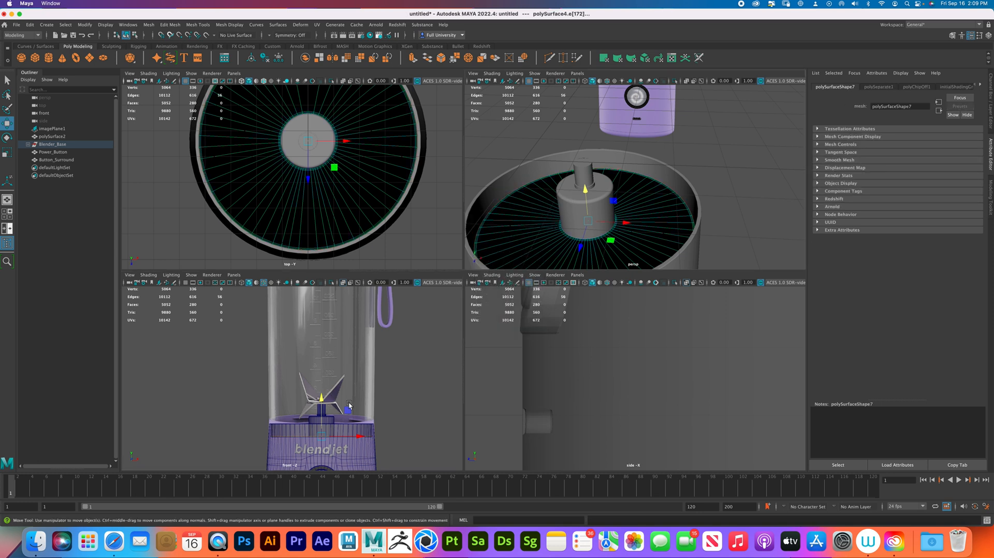
{"action": "left_click_drag", "start_coordinate": [322, 398], "coordinate": [323, 387], "text": "shift"}
{"action": "scroll", "coordinate": [330, 386], "scroll_direction": "up", "scroll_amount": 4}
{"action": "scroll", "coordinate": [400, 413], "scroll_direction": "up", "scroll_amount": 8}
{"action": "middle_click_drag", "start_coordinate": [414, 453], "coordinate": [318, 342], "text": "alt"}
{"action": "scroll", "coordinate": [400, 414], "scroll_direction": "up", "scroll_amount": 2}
{"action": "left_click_drag", "start_coordinate": [312, 352], "coordinate": [312, 351]}
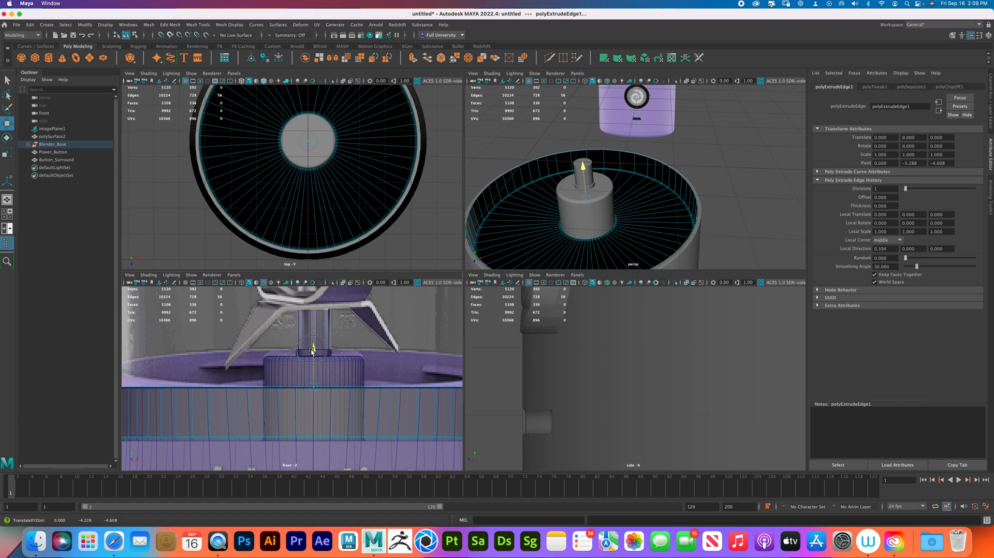
{"action": "left_click_drag", "start_coordinate": [312, 351], "coordinate": [312, 350]}
Extrude the jar wall's upper edge loop outward at rim height to form a narrow ledge over the base wall
{"action": "middle_click_drag", "start_coordinate": [678, 218], "coordinate": [682, 191], "text": "alt"}
{"action": "right_click_drag", "start_coordinate": [666, 219], "coordinate": [667, 198]}
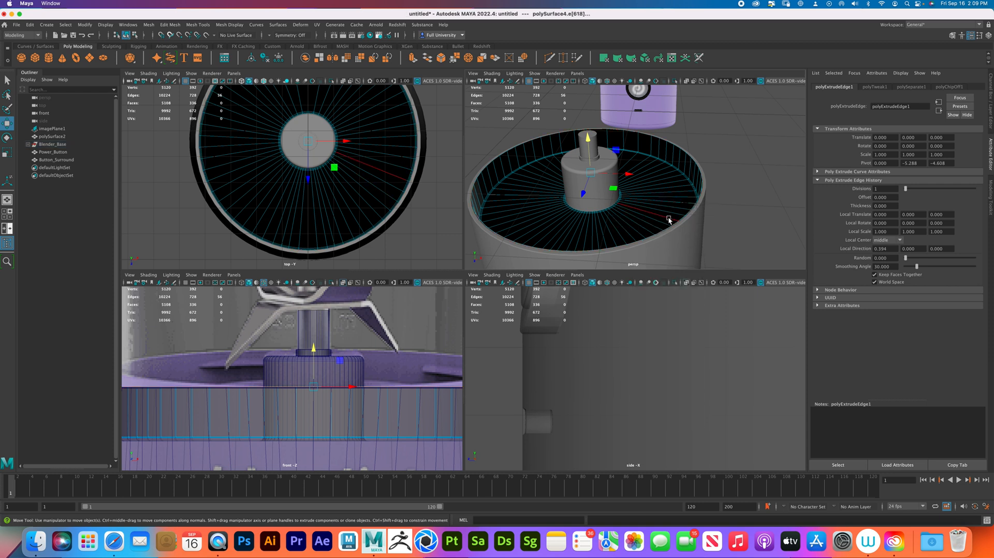
{"action": "key", "text": "r"}
{"action": "left_click_drag", "start_coordinate": [595, 170], "coordinate": [591, 172], "text": "shift"}
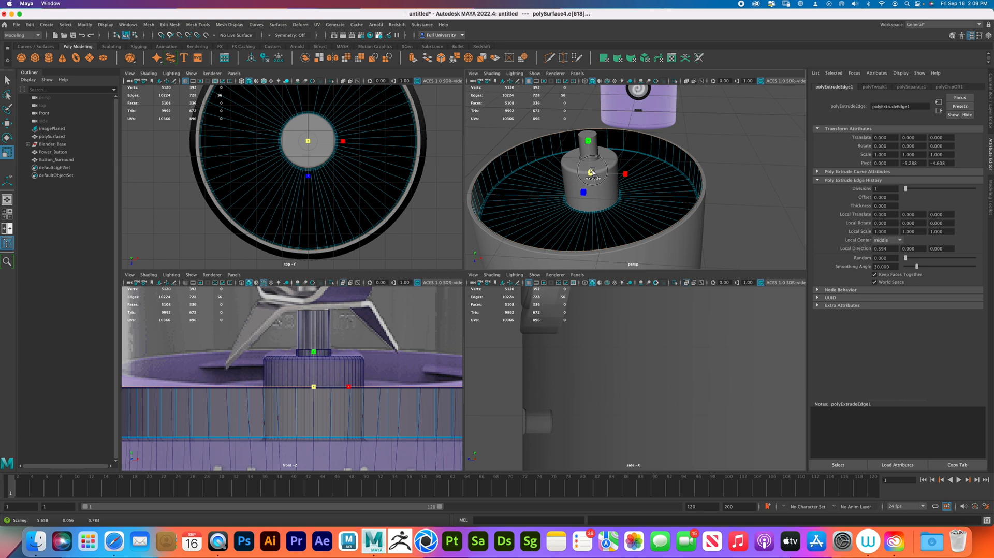
{"action": "left_click_drag", "start_coordinate": [591, 172], "coordinate": [595, 173], "text": "shift"}
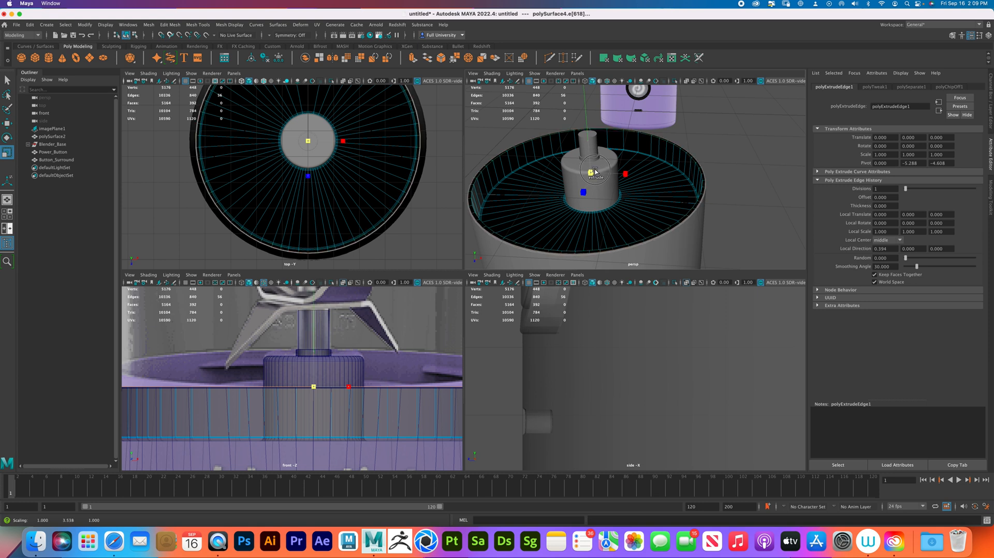
{"action": "left_click", "coordinate": [593, 172], "text": "shift"}
Extrude the ledge's outer edge loop upward along the reference jar to the underside of the lid
{"action": "scroll", "coordinate": [380, 368], "scroll_direction": "down", "scroll_amount": 3}
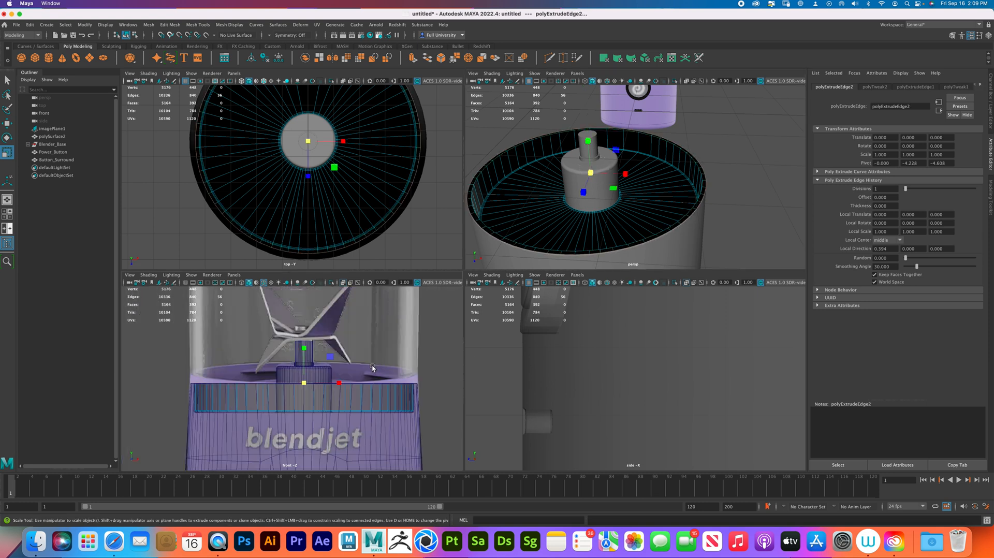
{"action": "scroll", "coordinate": [366, 403], "scroll_direction": "up", "scroll_amount": 3}
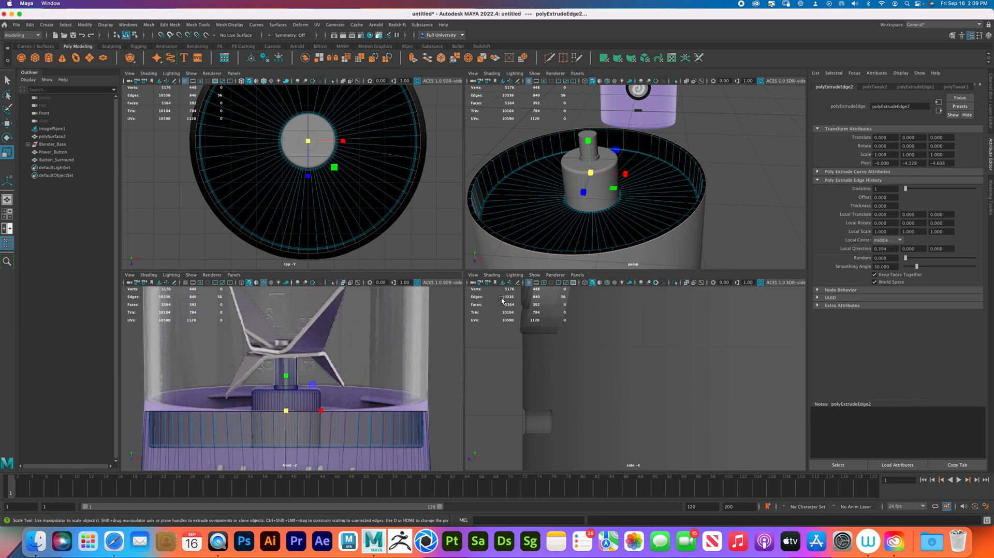
{"action": "key", "text": "w"}
{"action": "middle_click_drag", "start_coordinate": [266, 357], "coordinate": [249, 435], "text": "alt"}
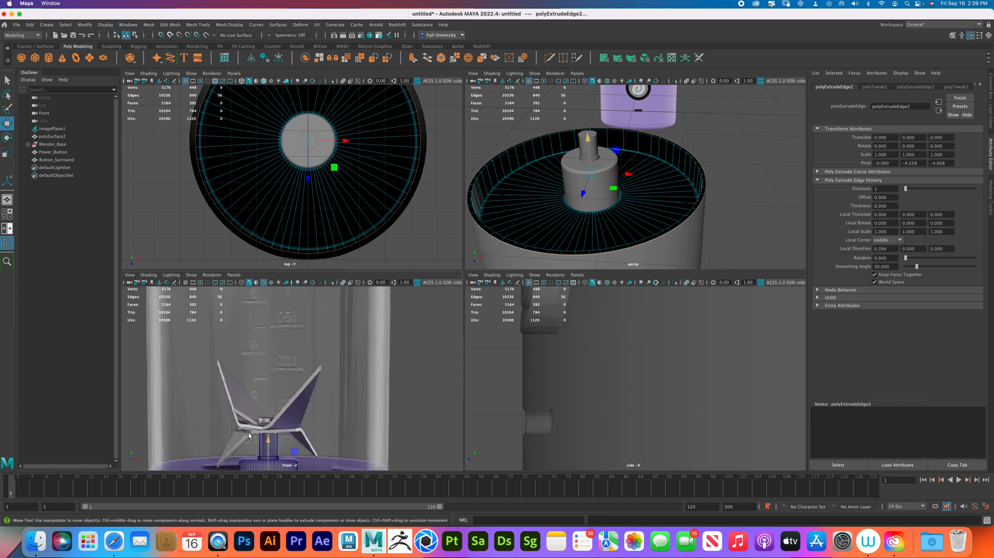
{"action": "scroll", "coordinate": [249, 435], "scroll_direction": "down", "scroll_amount": 5}
{"action": "middle_click_drag", "start_coordinate": [277, 400], "coordinate": [293, 431], "text": "alt"}
{"action": "left_click_drag", "start_coordinate": [282, 435], "coordinate": [284, 333], "text": "shift"}
{"action": "middle_click_drag", "start_coordinate": [284, 326], "coordinate": [320, 414], "text": "alt"}
{"action": "scroll", "coordinate": [319, 415], "scroll_direction": "down", "scroll_amount": 1}
{"action": "left_click_drag", "start_coordinate": [308, 435], "coordinate": [305, 288]}
Scale the jar's upper edge loop slightly to match the width of the reference jar below the lid
{"action": "key", "text": "r"}
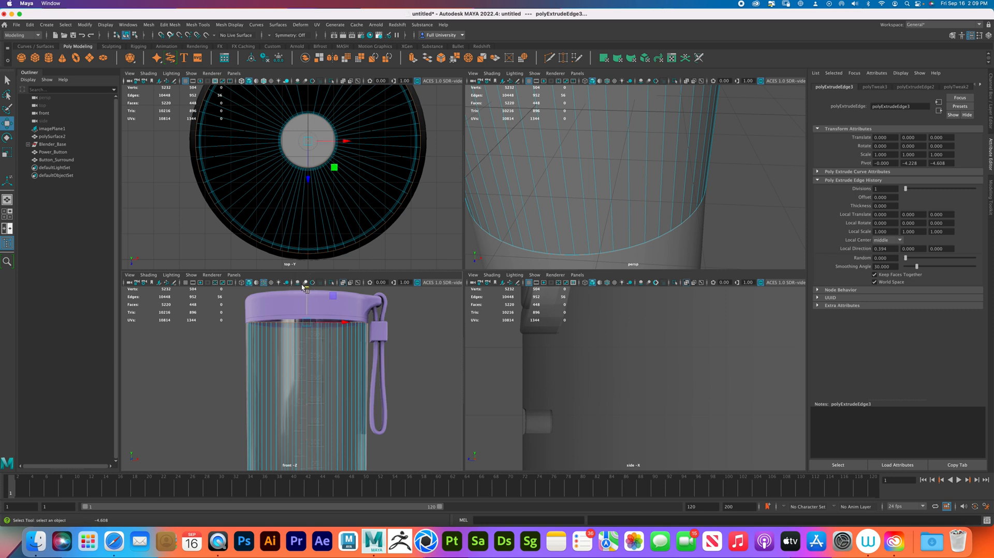
{"action": "left_click_drag", "start_coordinate": [307, 325], "coordinate": [309, 322]}
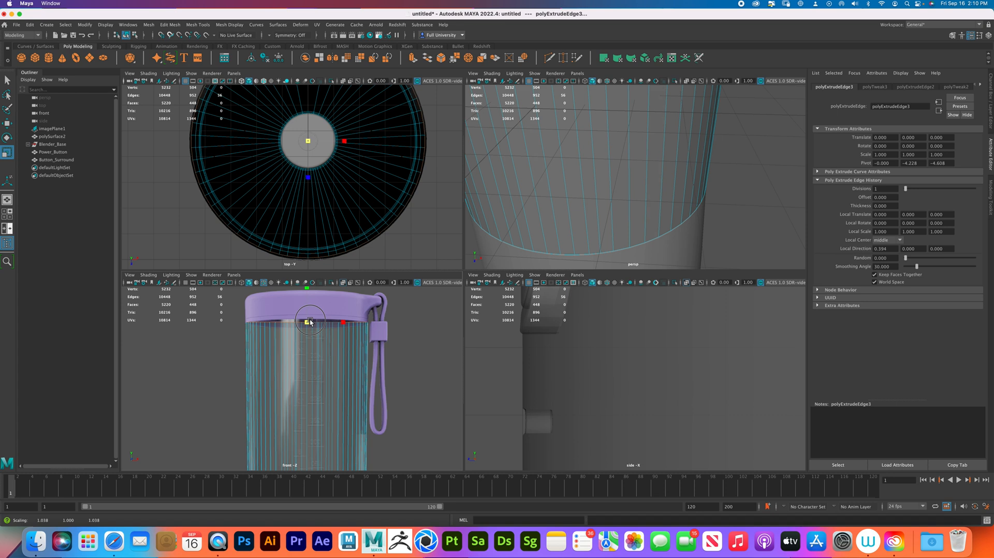
{"action": "left_click_drag", "start_coordinate": [311, 319], "coordinate": [311, 321]}
{"action": "scroll", "coordinate": [632, 179], "scroll_direction": "down", "scroll_amount": 6}
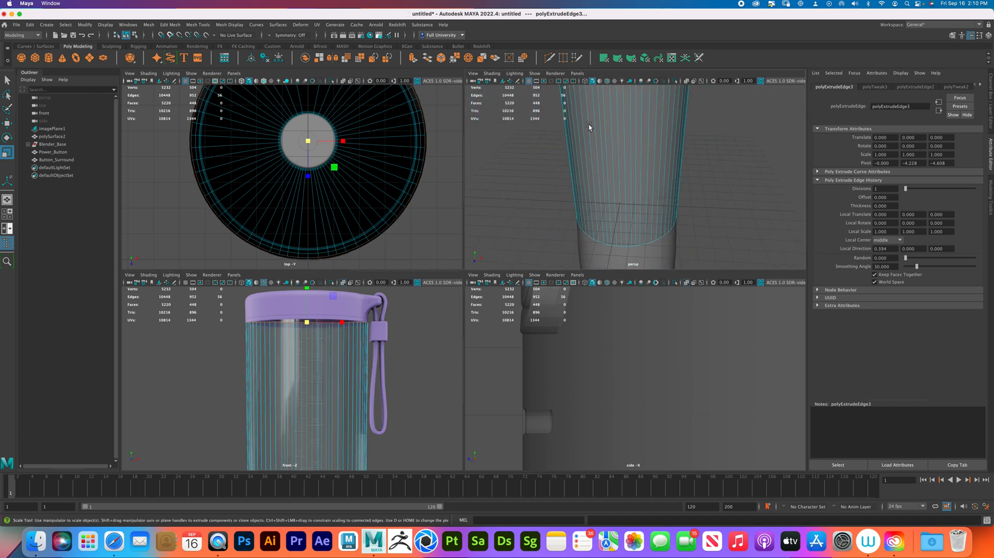
{"action": "scroll", "coordinate": [616, 181], "scroll_direction": "down", "scroll_amount": 3}
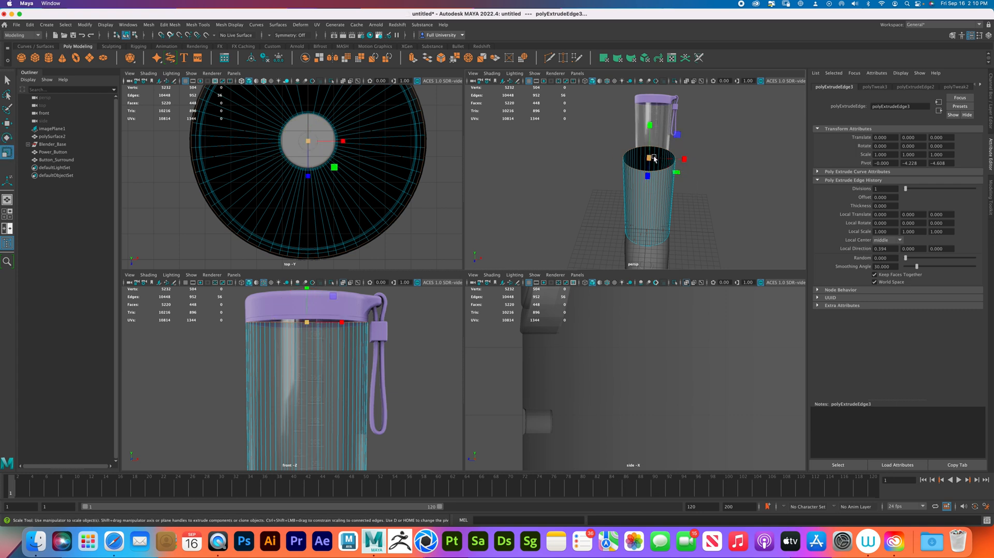
Extrude the jar's open edge loop inward to a scale of about 0.964, and extrude it up inside the lid as a neck
{"action": "left_click_drag", "start_coordinate": [652, 157], "coordinate": [650, 158]}
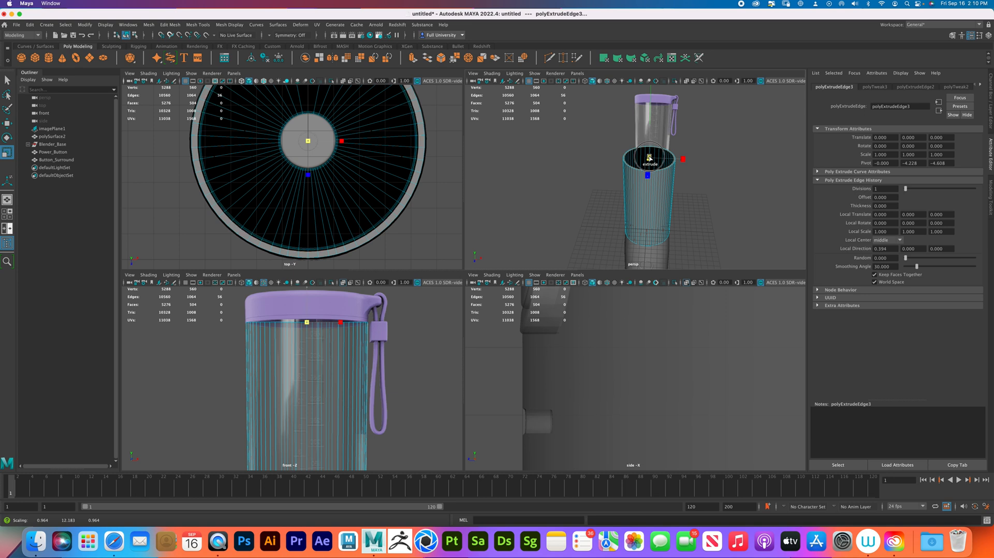
{"action": "key", "text": "ctrl+e"}
{"action": "key", "text": "w"}
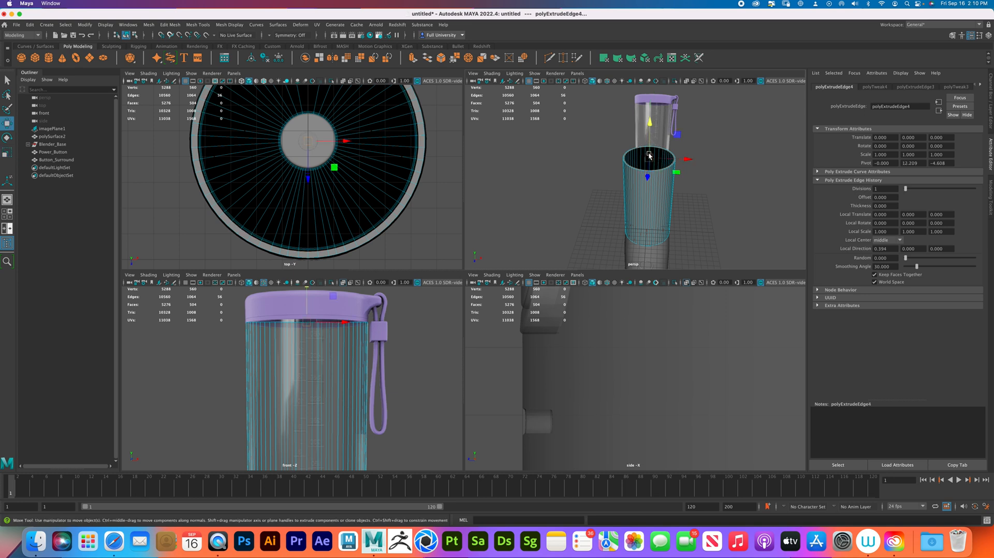
{"action": "left_click_drag", "start_coordinate": [652, 125], "coordinate": [653, 116]}
{"action": "right_click_drag", "start_coordinate": [684, 176], "coordinate": [726, 220], "text": "alt"}
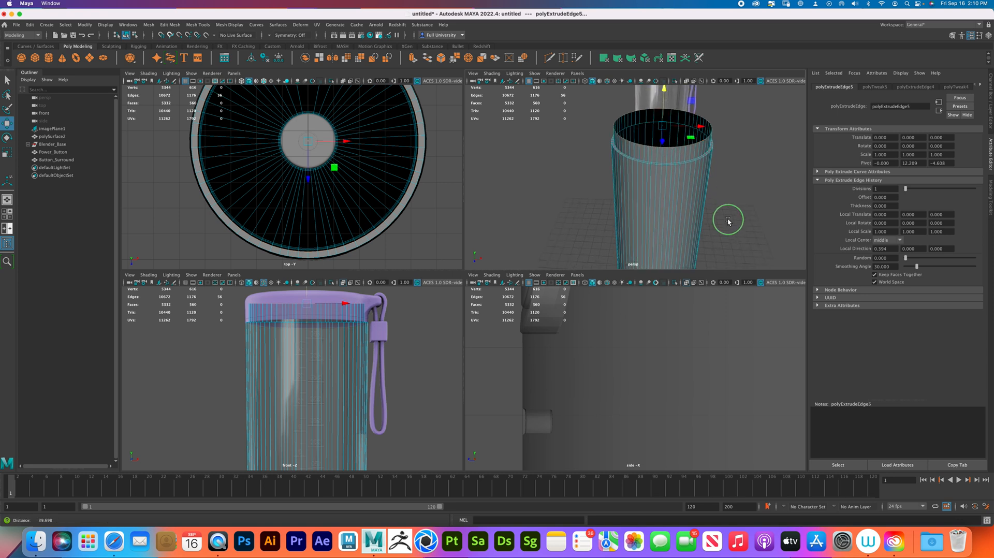
Duplicate the ring of ledge faces around the jar's neck as a separate mesh and select the copy in object mode
{"action": "left_click_drag", "start_coordinate": [726, 220], "coordinate": [639, 208], "text": "alt"}
{"action": "mouse_move", "coordinate": [639, 209]}
{"action": "right_mouse_down", "text": "alt"}
{"action": "mouse_move", "coordinate": [679, 219]}
{"action": "mouse_move", "coordinate": [645, 210]}
{"action": "right_mouse_up", "text": "alt"}
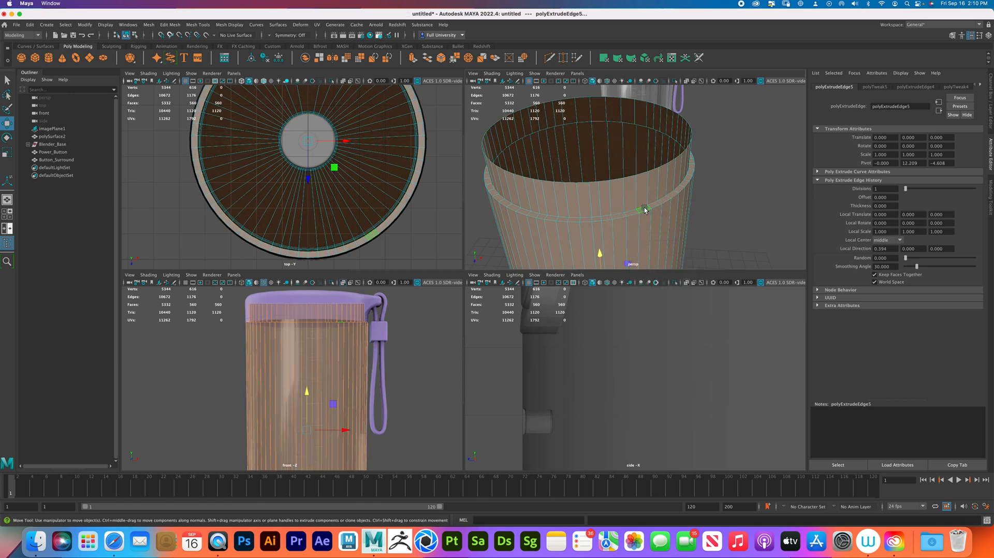
{"action": "left_click", "coordinate": [632, 213]}
{"action": "double_click", "coordinate": [632, 212]}
{"action": "right_click_drag", "start_coordinate": [633, 214], "coordinate": [629, 355], "text": "shift"}
{"action": "right_click_drag", "start_coordinate": [624, 208], "coordinate": [698, 211]}
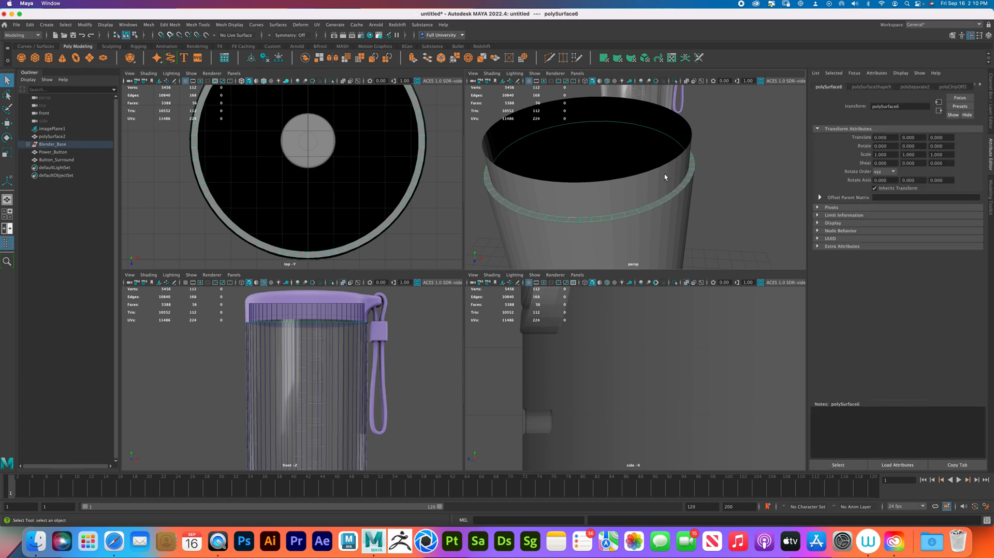
Centre the pivot of the duplicated ledge ring and raise the ring to the top of the reference lid
{"action": "key", "text": "w"}
{"action": "left_click_drag", "start_coordinate": [630, 170], "coordinate": [642, 183], "text": "alt"}
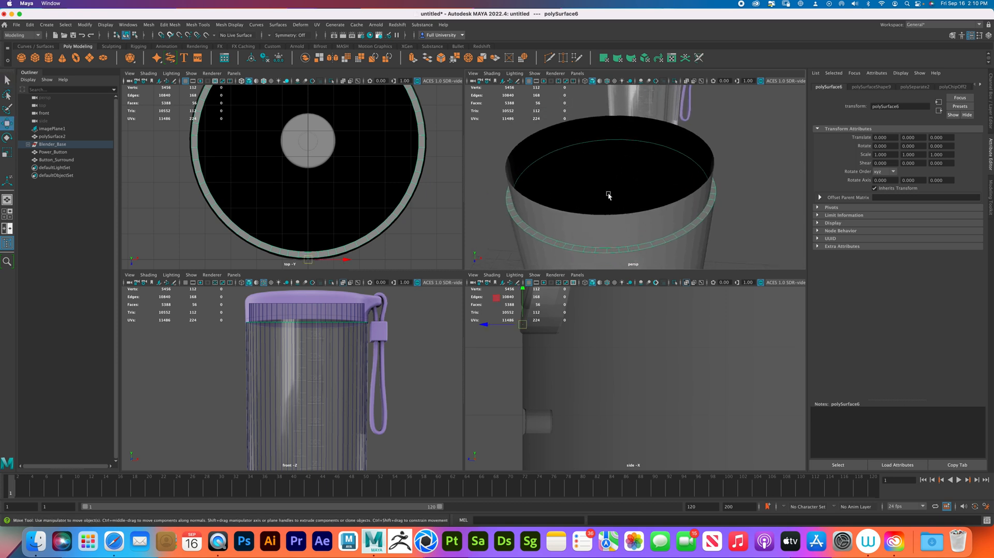
{"action": "left_click", "coordinate": [87, 26]}
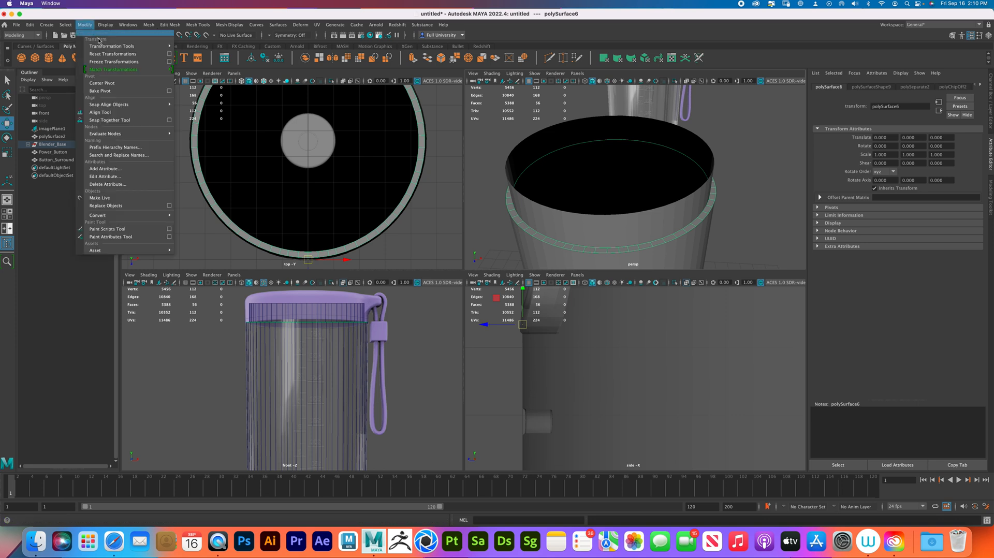
{"action": "left_click", "coordinate": [113, 83]}
{"action": "middle_click_drag", "start_coordinate": [332, 302], "coordinate": [352, 334], "text": "alt"}
{"action": "left_click_drag", "start_coordinate": [335, 327], "coordinate": [340, 294]}
Extrude the outer edge loop of the raised ring down to the lid's lower edge to form the lid's side wall
{"action": "left_click", "coordinate": [616, 128]}
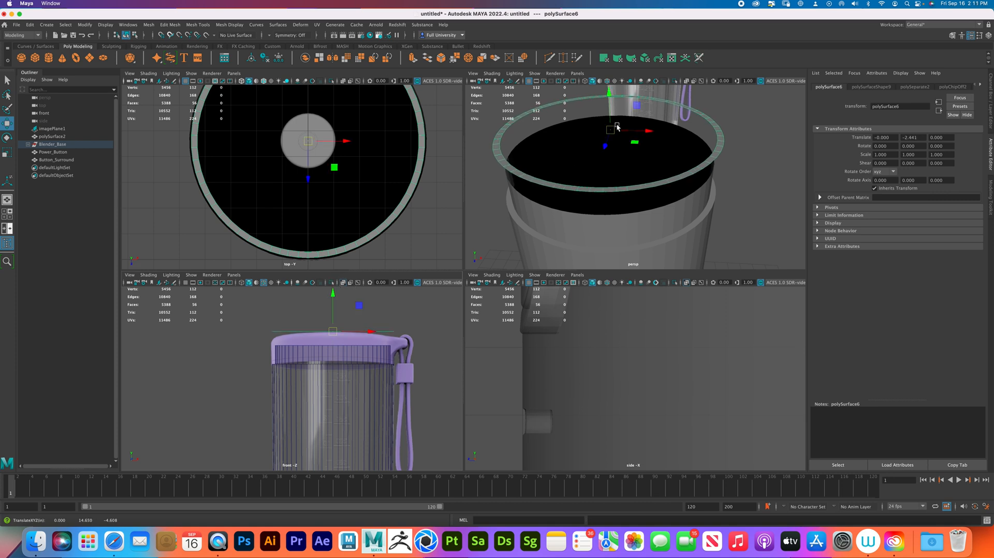
{"action": "left_click_drag", "start_coordinate": [610, 93], "coordinate": [614, 99], "text": "shift"}
{"action": "key", "text": "super+z"}
{"action": "right_click_drag", "start_coordinate": [721, 157], "coordinate": [721, 137]}
{"action": "double_click", "coordinate": [719, 153]}
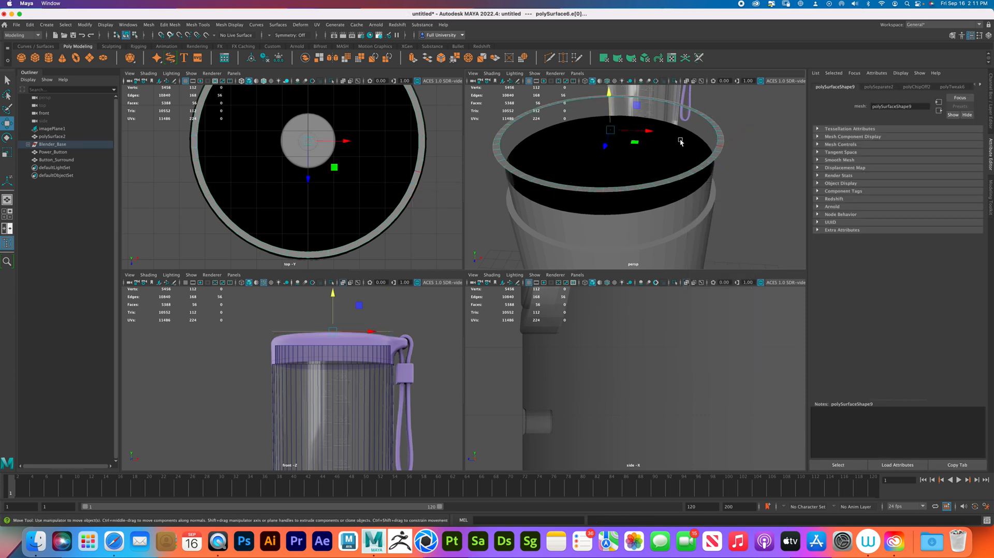
{"action": "left_click_drag", "start_coordinate": [613, 94], "coordinate": [612, 137], "text": "shift"}
{"action": "mouse_move", "coordinate": [605, 173]}
{"action": "left_mouse_down", "text": "alt"}
{"action": "mouse_move", "coordinate": [595, 163]}
{"action": "mouse_move", "coordinate": [615, 167]}
{"action": "mouse_move", "coordinate": [605, 171]}
{"action": "left_mouse_up", "text": "alt"}
{"action": "right_click_drag", "start_coordinate": [277, 367], "coordinate": [357, 386], "text": "alt"}
{"action": "middle_click_drag", "start_coordinate": [350, 375], "coordinate": [298, 428], "text": "alt"}
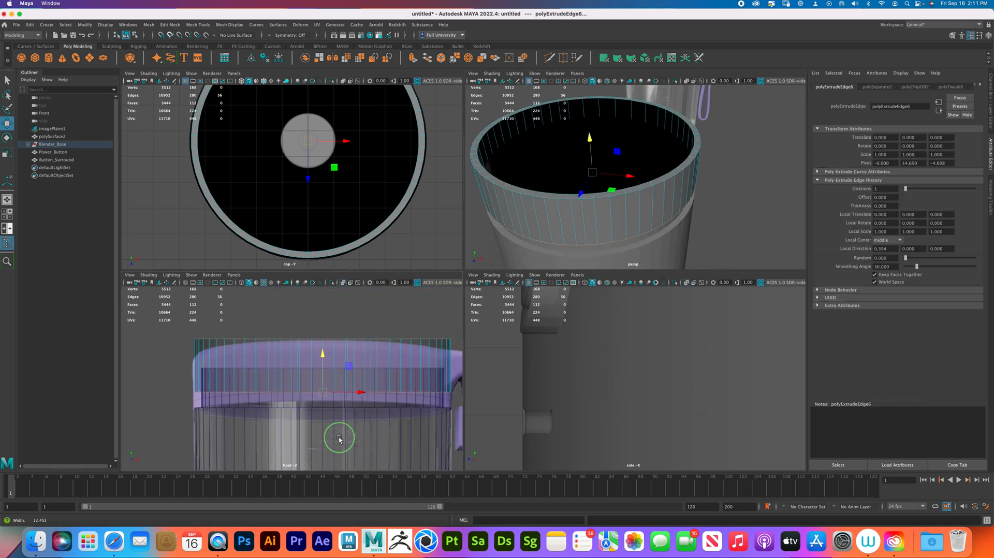
{"action": "right_click_drag", "start_coordinate": [298, 429], "coordinate": [309, 388], "text": "alt"}
{"action": "middle_click_drag", "start_coordinate": [309, 388], "coordinate": [322, 348], "text": "alt"}
{"action": "left_click_drag", "start_coordinate": [338, 314], "coordinate": [338, 330]}
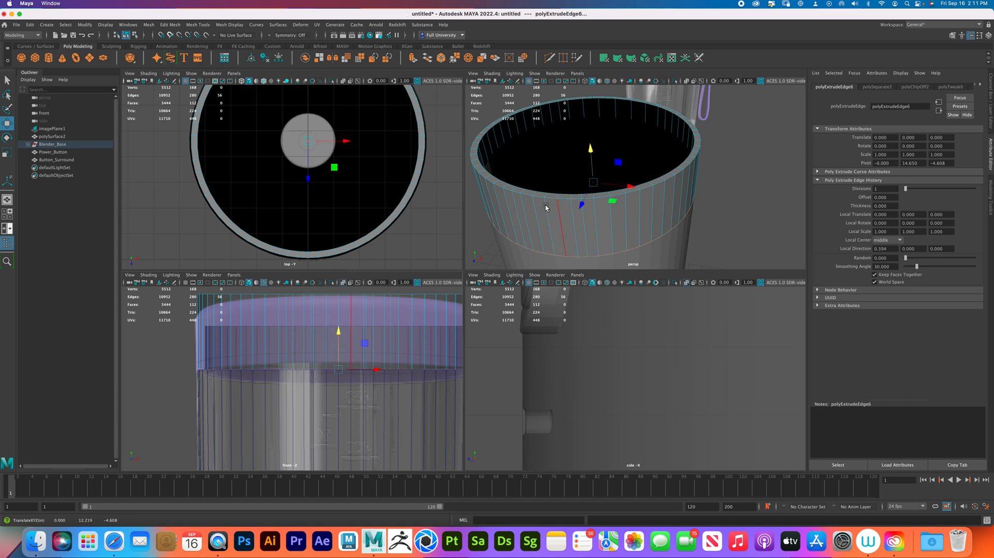
Extrude the lid wall's lower edge loop inward toward the jar's neck
{"action": "key", "text": "r"}
{"action": "left_click_drag", "start_coordinate": [591, 180], "coordinate": [584, 177], "text": "shift"}
{"action": "key", "text": "ctrl+e"}
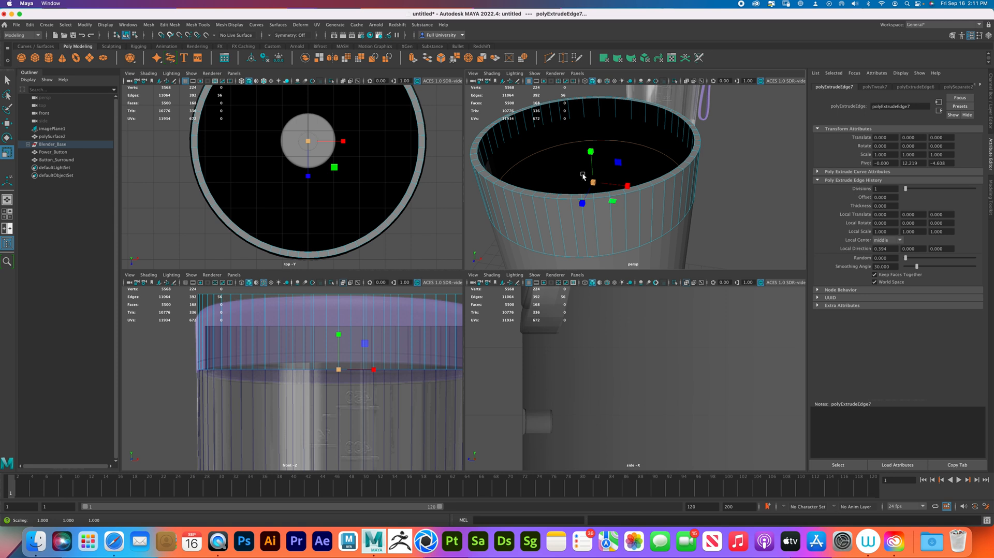
Extrude the lid's inner lower edge loop upward to just below the lid's top to form its inner wall
{"action": "key", "text": "w"}
{"action": "left_click_drag", "start_coordinate": [338, 294], "coordinate": [351, 227], "text": "shift"}
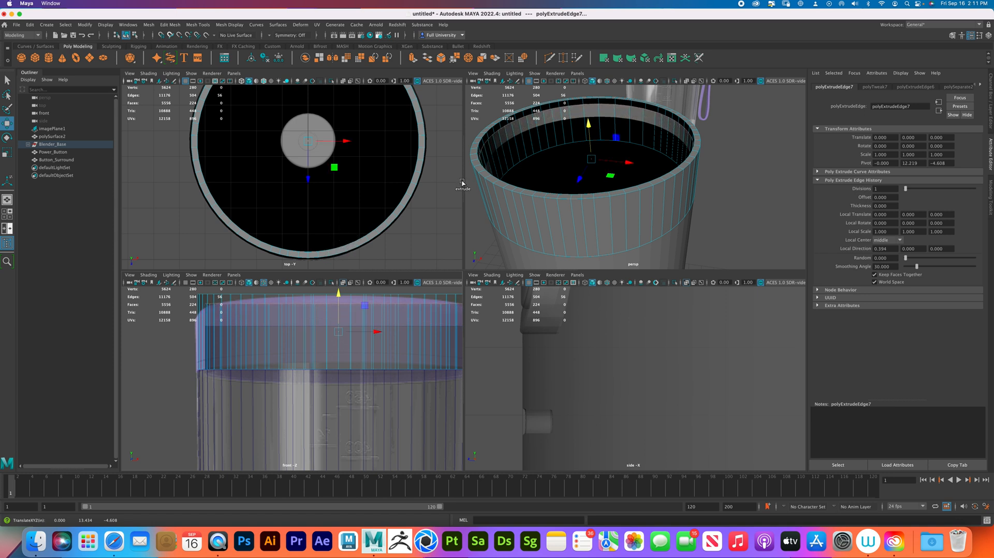
{"action": "middle_click_drag", "start_coordinate": [644, 124], "coordinate": [655, 145], "text": "alt"}
{"action": "right_click_drag", "start_coordinate": [655, 145], "coordinate": [645, 164], "text": "alt"}
{"action": "left_click_drag", "start_coordinate": [644, 164], "coordinate": [637, 163], "text": "alt"}
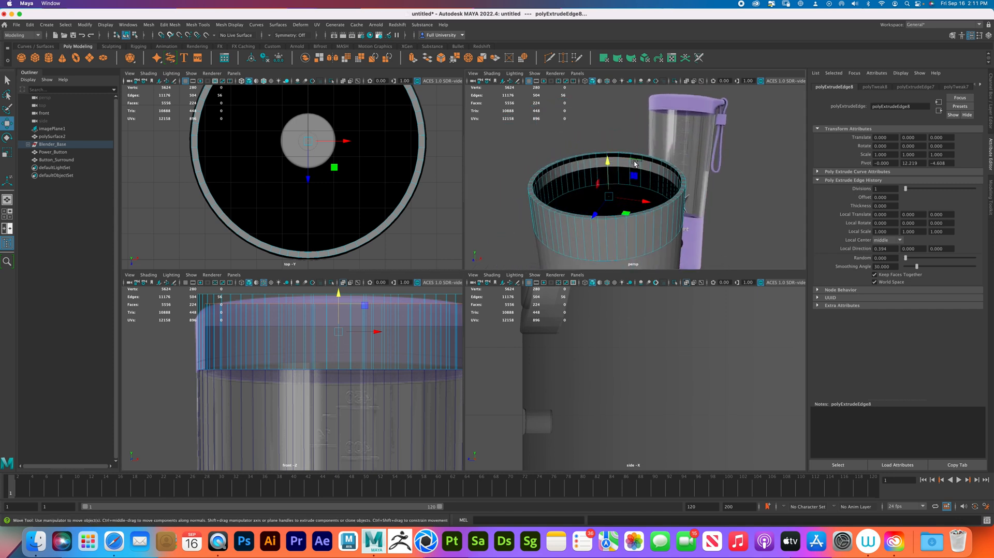
{"action": "right_click", "coordinate": [635, 164], "text": "shift"}
{"action": "left_click_drag", "start_coordinate": [635, 163], "coordinate": [648, 211], "text": "alt"}
{"action": "middle_click_drag", "start_coordinate": [648, 211], "coordinate": [632, 171], "text": "alt"}
{"action": "right_click_drag", "start_coordinate": [632, 171], "coordinate": [705, 196], "text": "alt"}
{"action": "middle_click_drag", "start_coordinate": [750, 175], "coordinate": [753, 153], "text": "alt"}
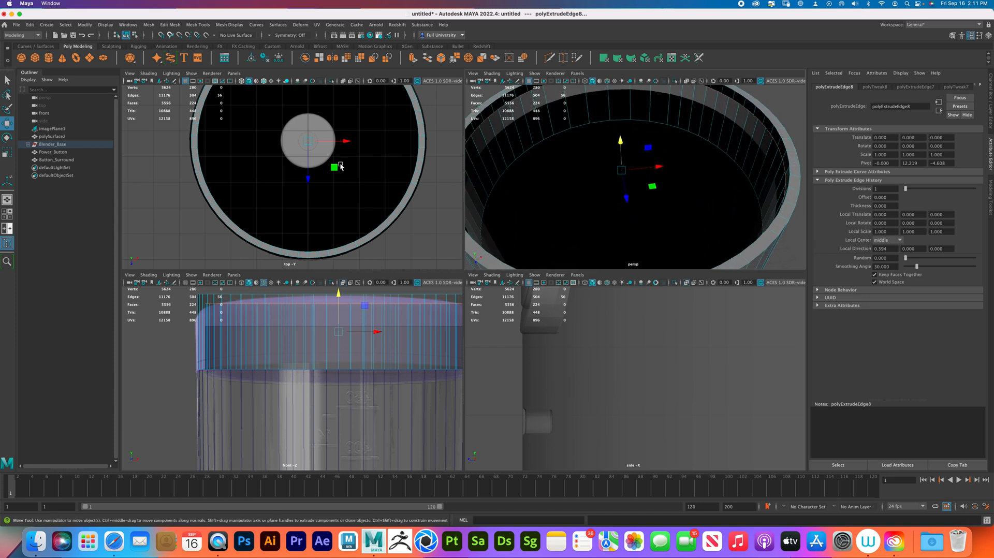
{"action": "key", "text": "r"}
{"action": "left_click_drag", "start_coordinate": [623, 170], "coordinate": [622, 171]}
{"action": "key", "text": "z"}
{"action": "key", "text": "shift+z"}
{"action": "left_click_drag", "start_coordinate": [624, 170], "coordinate": [622, 171], "text": "shift"}
{"action": "key", "text": "z"}
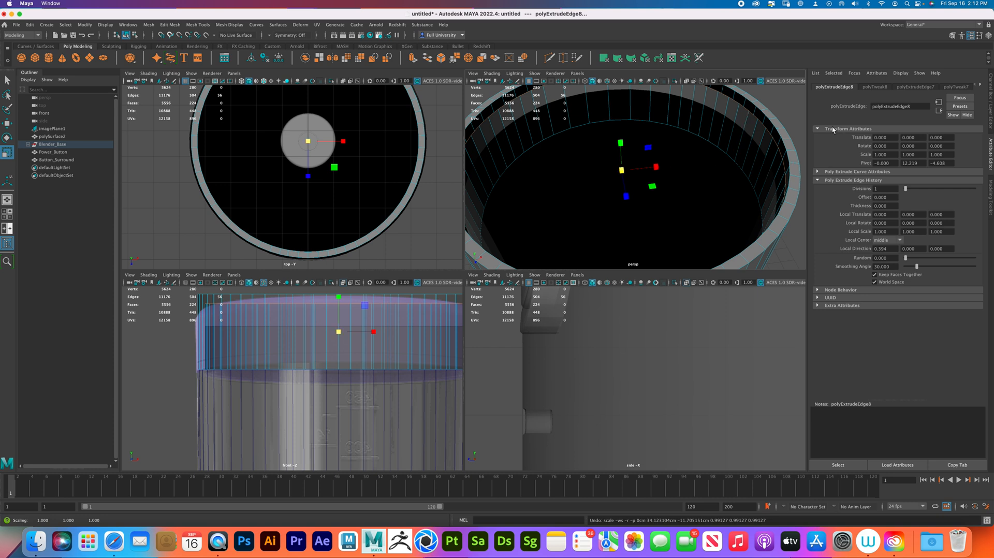
{"action": "double_click", "coordinate": [766, 115]}
{"action": "left_click_drag", "start_coordinate": [623, 137], "coordinate": [626, 138]}
{"action": "key", "text": "z"}
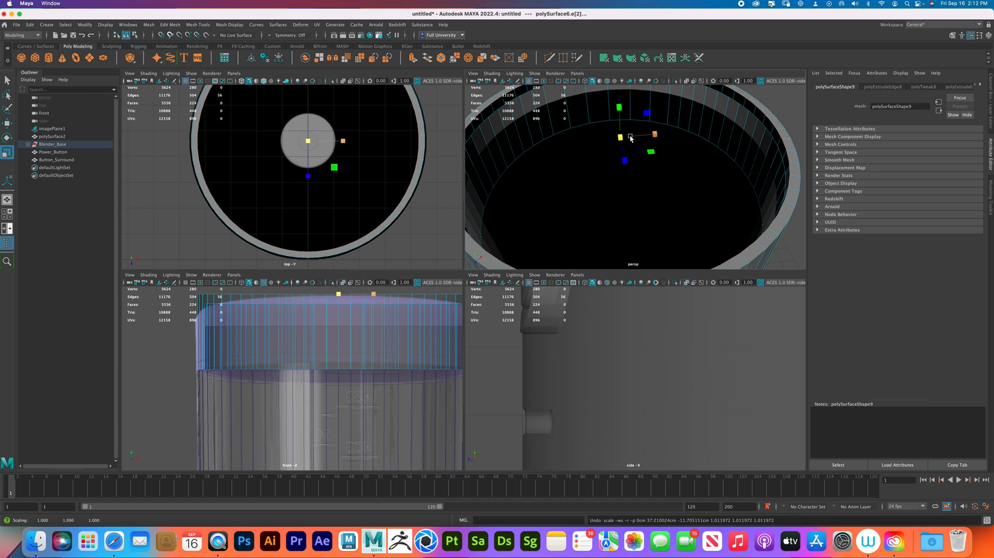
Extrude the inner wall's upper edge loop inward and merge the new edge's vertices to the centre, closing the lid's inside
{"action": "double_click", "coordinate": [762, 125]}
{"action": "left_click_drag", "start_coordinate": [617, 158], "coordinate": [532, 146], "text": "shift"}
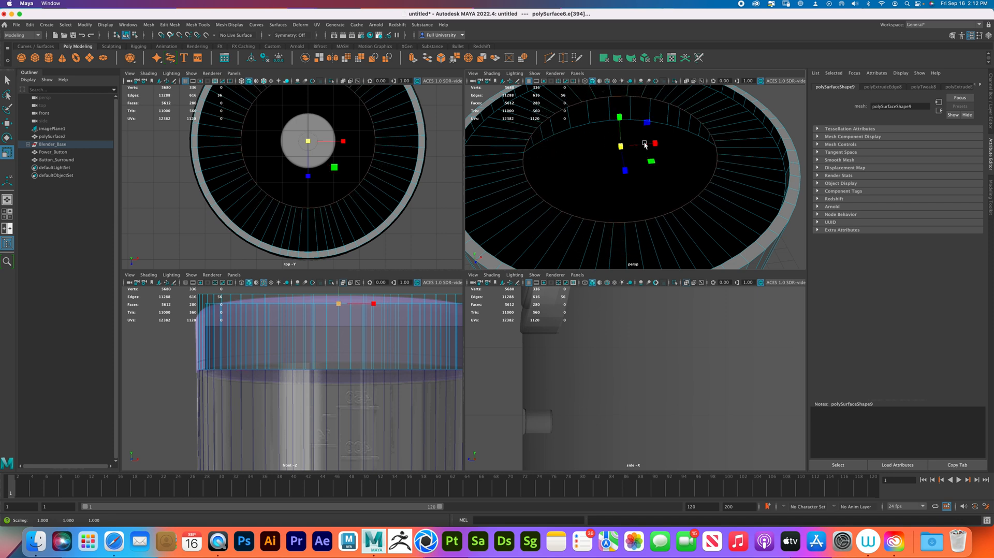
{"action": "right_click_drag", "start_coordinate": [718, 152], "coordinate": [723, 110], "text": "shift"}
Extrude the top ring's inner edge loop inward and merge its vertices to the centre, closing the lid's top surface
{"action": "right_click_drag", "start_coordinate": [779, 132], "coordinate": [778, 108]}
{"action": "double_click", "coordinate": [779, 134]}
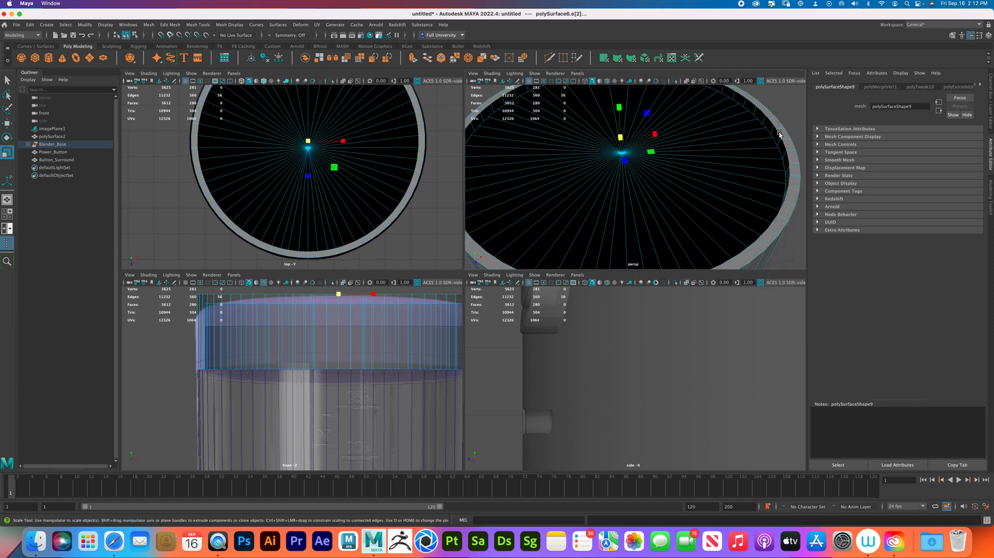
{"action": "left_click_drag", "start_coordinate": [622, 137], "coordinate": [547, 148]}
{"action": "mouse_move", "coordinate": [728, 168]}
{"action": "right_mouse_down", "text": "shift"}
{"action": "mouse_move", "coordinate": [731, 223]}
{"action": "mouse_move", "coordinate": [738, 142]}
{"action": "mouse_move", "coordinate": [728, 123]}
{"action": "mouse_move", "coordinate": [720, 150]}
{"action": "right_mouse_up", "text": "shift"}
{"action": "left_click", "coordinate": [716, 165]}
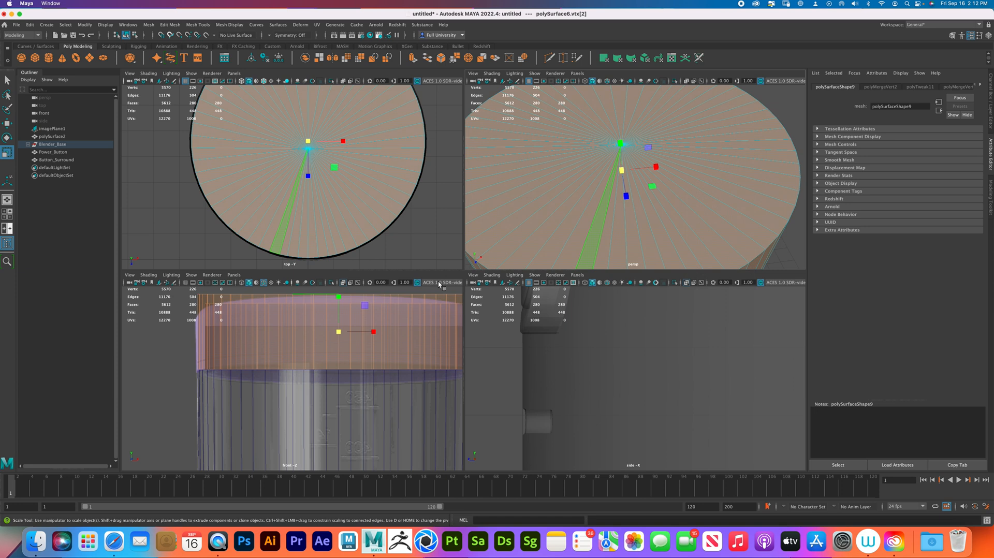
Try lifting the lid off the jar in object mode, undo the move and clear the selection
{"action": "scroll", "coordinate": [634, 176], "scroll_direction": "down", "scroll_amount": 5}
{"action": "right_click_drag", "start_coordinate": [669, 182], "coordinate": [722, 183]}
{"action": "mouse_move", "coordinate": [722, 184]}
{"action": "left_mouse_down", "text": "alt"}
{"action": "mouse_move", "coordinate": [675, 197]}
{"action": "mouse_move", "coordinate": [703, 183]}
{"action": "left_mouse_up", "text": "alt"}
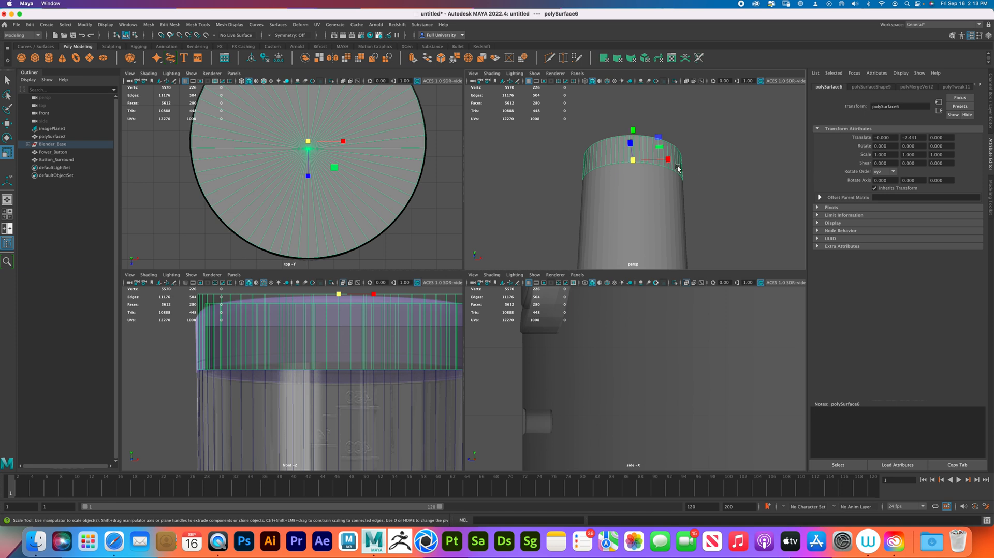
{"action": "key", "text": "w"}
{"action": "left_click_drag", "start_coordinate": [635, 126], "coordinate": [596, 122]}
{"action": "key", "text": "ctrl+z"}
{"action": "left_click", "coordinate": [641, 195]}
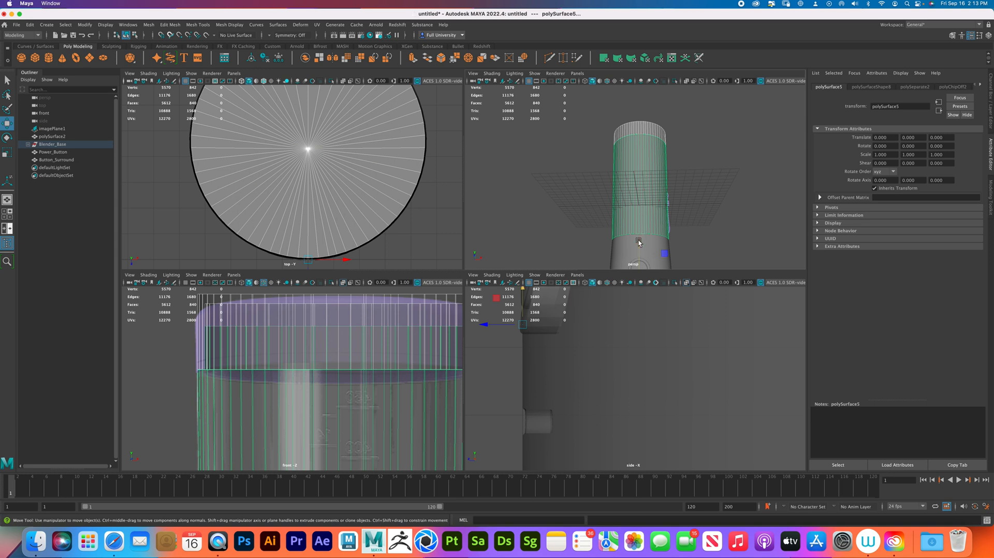
{"action": "left_click", "coordinate": [718, 190]}
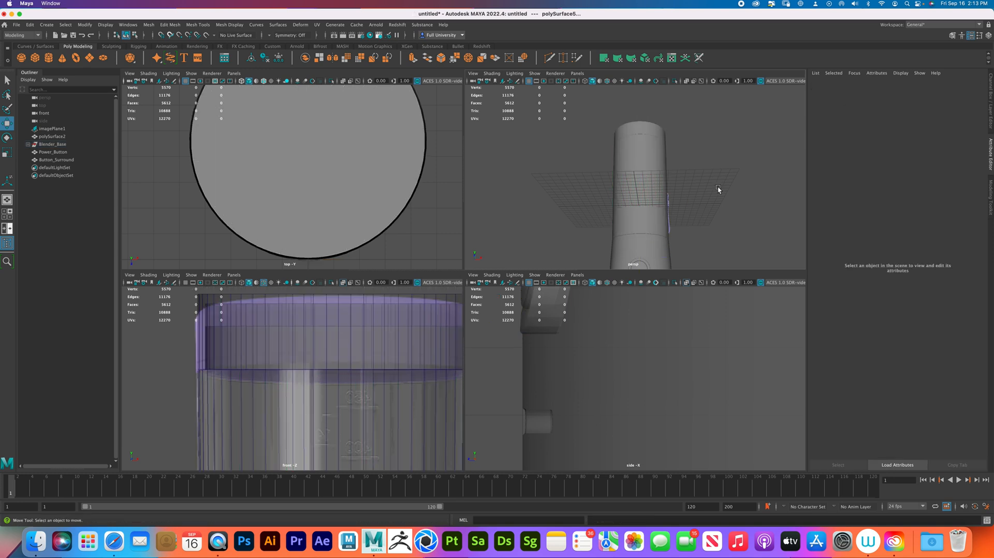
Examine the lower end of the blender base against the reference image in an enlarged front view
{"action": "left_click_drag", "start_coordinate": [706, 182], "coordinate": [707, 186], "text": "alt"}
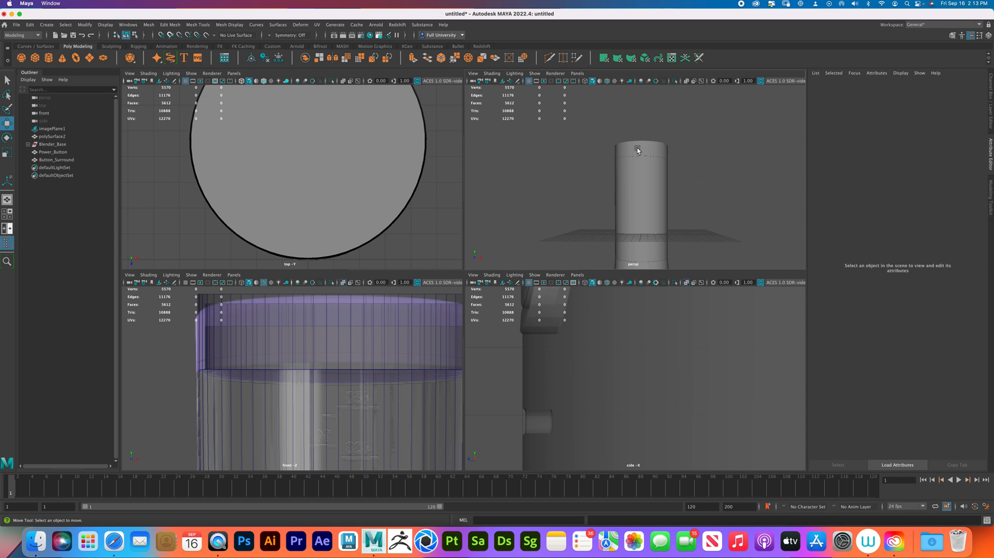
{"action": "left_click", "coordinate": [282, 343]}
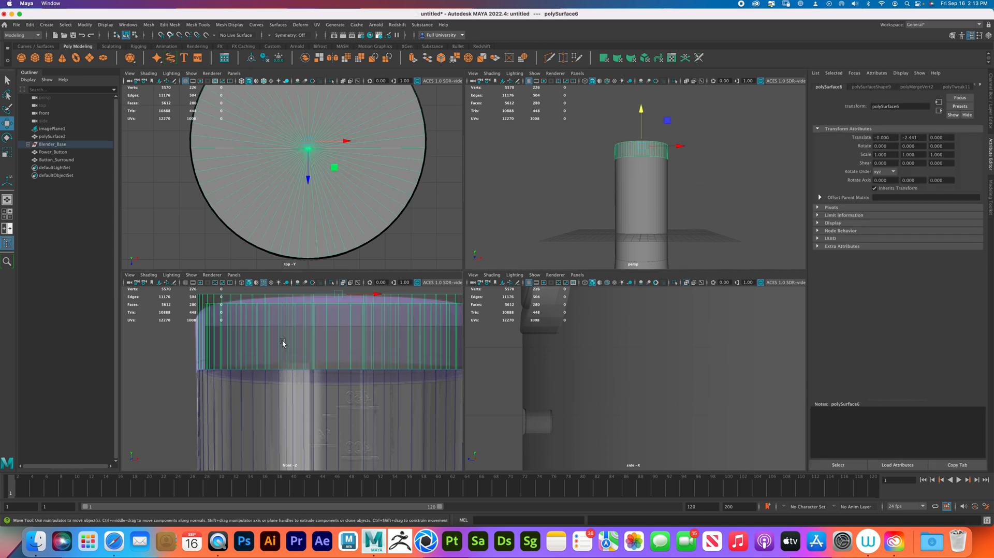
{"action": "key", "text": "space"}
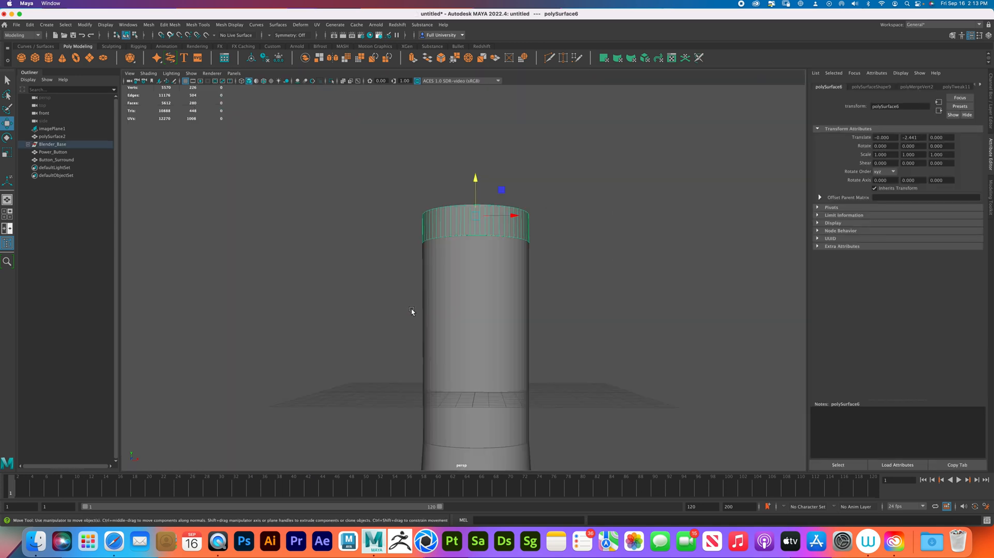
{"action": "key", "text": "space"}
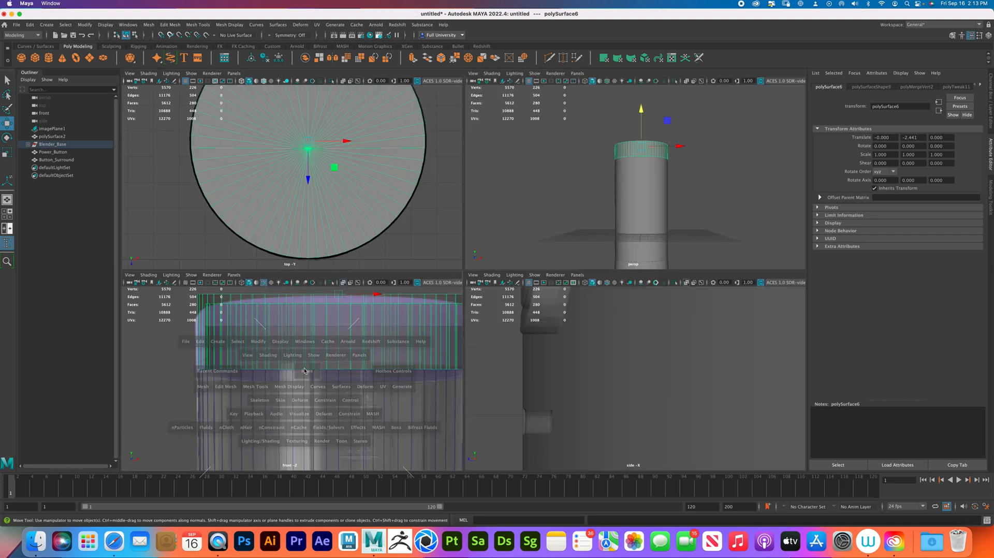
{"action": "key", "text": "space"}
{"action": "right_click_drag", "start_coordinate": [370, 234], "coordinate": [361, 312], "text": "alt"}
{"action": "middle_click_drag", "start_coordinate": [625, 457], "coordinate": [568, 293], "text": "alt"}
{"action": "right_click_drag", "start_coordinate": [568, 293], "coordinate": [523, 404], "text": "alt"}
{"action": "middle_click_drag", "start_coordinate": [479, 338], "coordinate": [435, 120], "text": "alt"}
{"action": "middle_click_drag", "start_coordinate": [501, 380], "coordinate": [505, 266], "text": "alt"}
{"action": "right_click_drag", "start_coordinate": [552, 353], "coordinate": [447, 301], "text": "alt"}
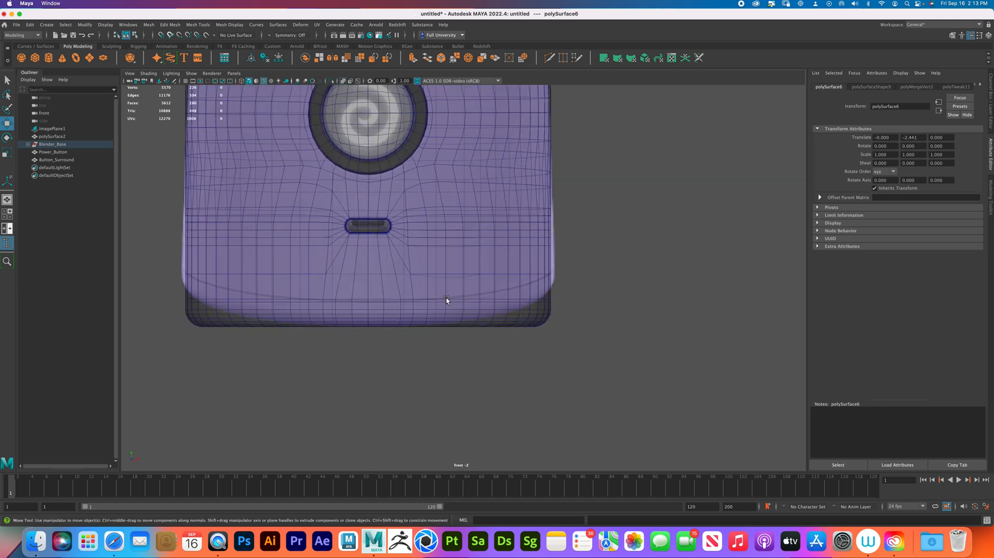
{"action": "right_click_drag", "start_coordinate": [381, 289], "coordinate": [412, 301], "text": "alt"}
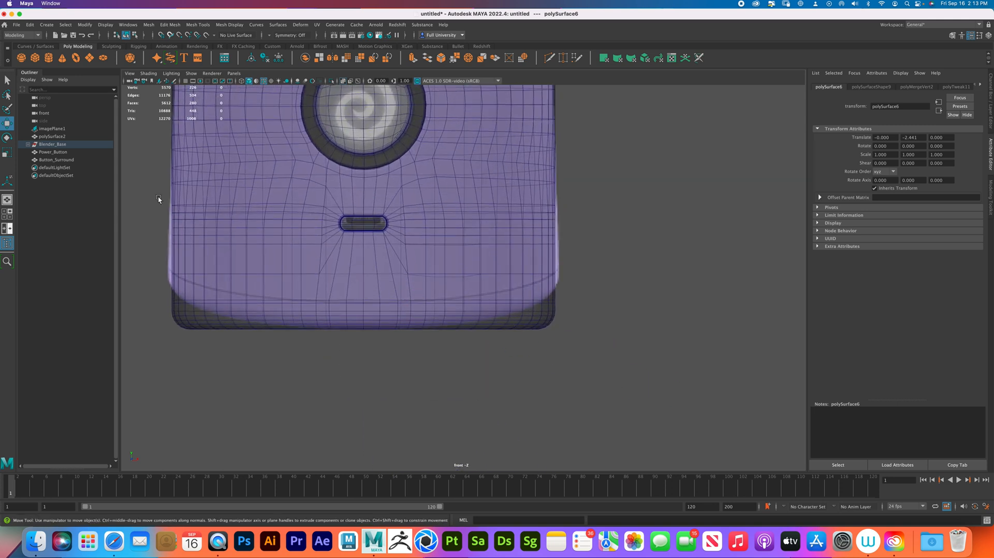
Select the narrow ring of faces around the base just above its rounded bottom edge
{"action": "left_click", "coordinate": [8, 79]}
{"action": "right_click_drag", "start_coordinate": [437, 262], "coordinate": [437, 262]}
{"action": "left_click", "coordinate": [419, 296]}
{"action": "right_click", "coordinate": [422, 305]}
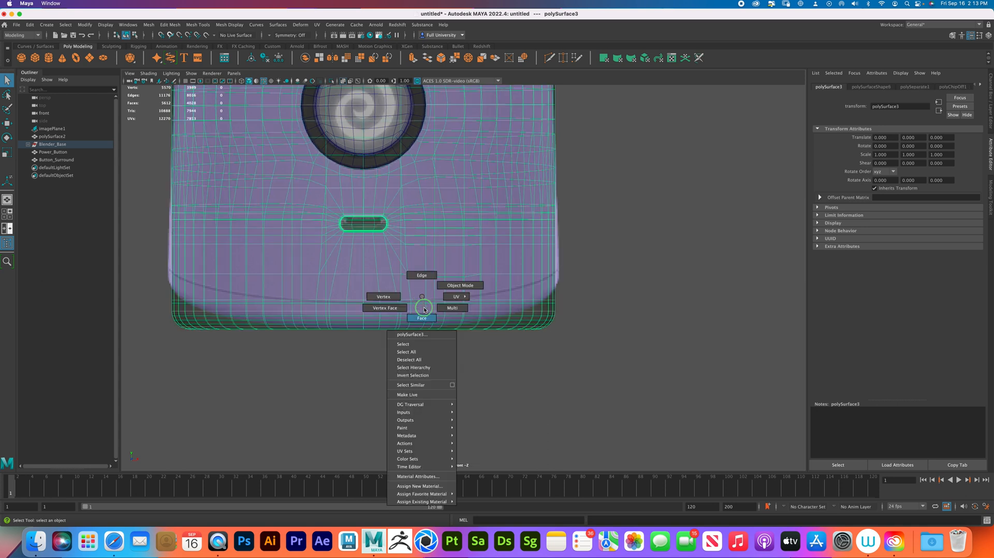
{"action": "left_click", "coordinate": [421, 318]}
{"action": "left_click", "coordinate": [405, 300]}
{"action": "double_click", "coordinate": [405, 300]}
Extrude the selected face ring around the base with an offset of 0.014
{"action": "key", "text": "space"}
{"action": "key", "text": "space"}
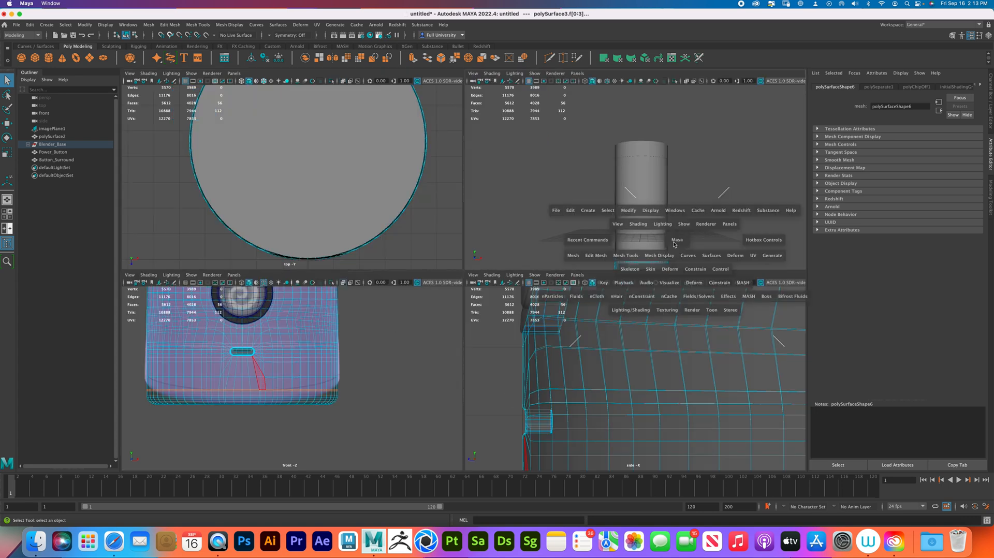
{"action": "middle_click_drag", "start_coordinate": [573, 302], "coordinate": [571, 143], "text": "alt"}
{"action": "right_click_drag", "start_coordinate": [564, 311], "coordinate": [635, 348], "text": "alt"}
{"action": "middle_click_drag", "start_coordinate": [635, 348], "coordinate": [588, 98], "text": "alt"}
{"action": "right_click_drag", "start_coordinate": [518, 306], "coordinate": [590, 346], "text": "alt"}
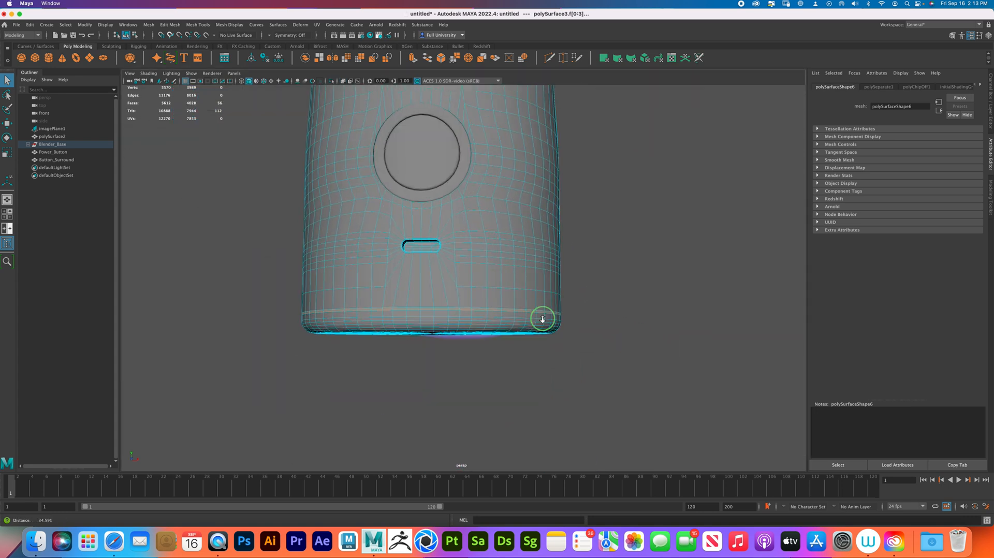
{"action": "middle_click_drag", "start_coordinate": [565, 331], "coordinate": [540, 263], "text": "alt"}
{"action": "left_click_drag", "start_coordinate": [492, 266], "coordinate": [555, 347], "text": "alt"}
{"action": "middle_click_drag", "start_coordinate": [508, 286], "coordinate": [474, 235], "text": "alt"}
{"action": "right_click_drag", "start_coordinate": [492, 277], "coordinate": [524, 297], "text": "alt"}
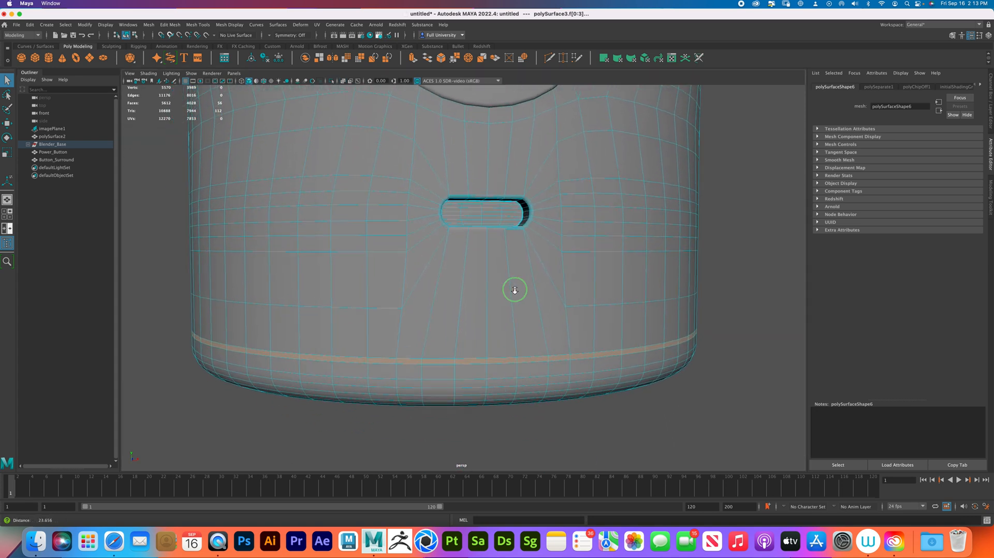
{"action": "middle_click_drag", "start_coordinate": [522, 336], "coordinate": [493, 248], "text": "alt"}
{"action": "right_click_drag", "start_coordinate": [495, 266], "coordinate": [540, 317], "text": "alt"}
{"action": "key", "text": "ctrl+e"}
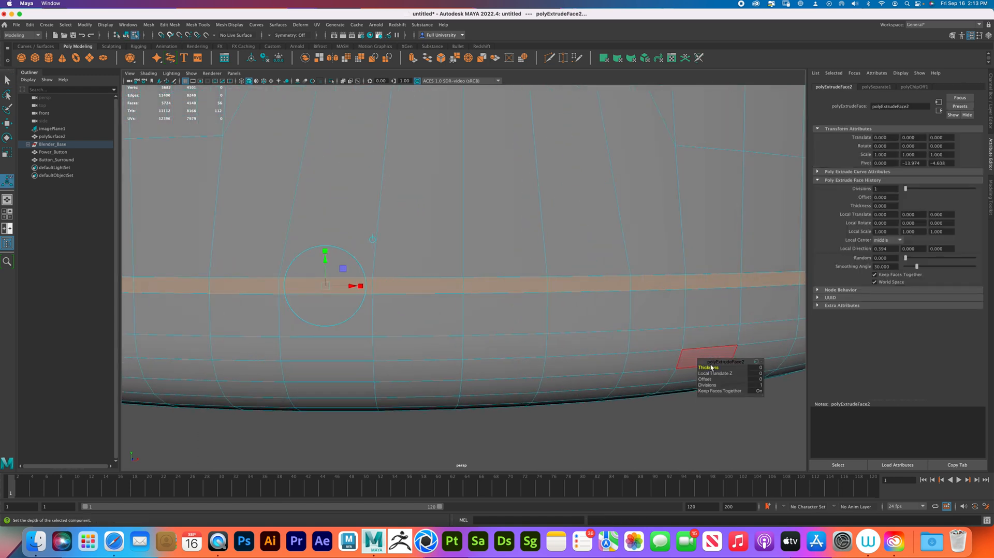
{"action": "left_click_drag", "start_coordinate": [705, 380], "coordinate": [705, 381]}
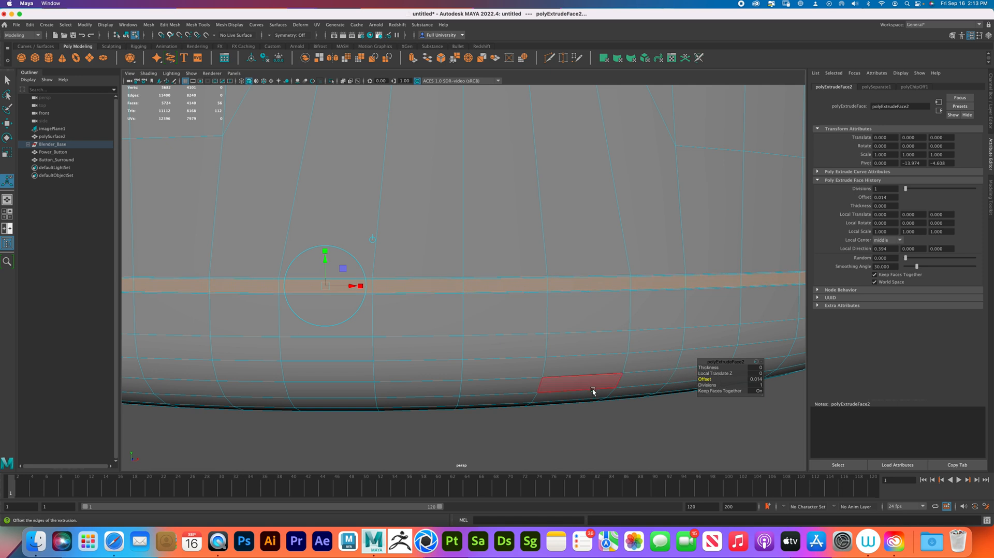
Extrude the inset face ring again with a thickness of -0.022 to recess it into the base
{"action": "left_click_drag", "start_coordinate": [593, 393], "coordinate": [601, 395], "text": "alt"}
{"action": "middle_click_drag", "start_coordinate": [601, 395], "coordinate": [490, 277], "text": "alt"}
{"action": "middle_click_drag", "start_coordinate": [528, 345], "coordinate": [596, 348], "text": "alt"}
{"action": "right_click_drag", "start_coordinate": [559, 342], "coordinate": [579, 351], "text": "alt"}
{"action": "key", "text": "ctrl+e"}
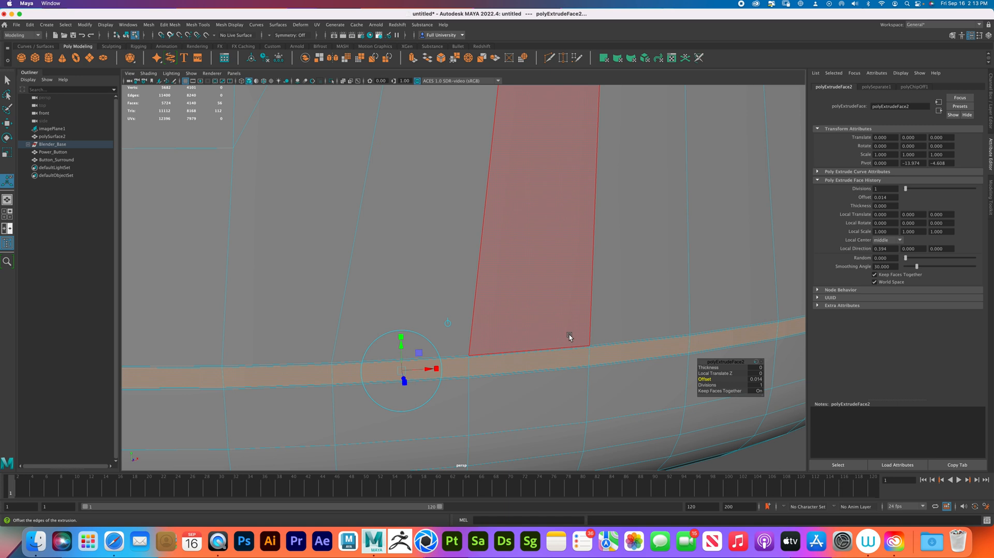
{"action": "left_click_drag", "start_coordinate": [713, 368], "coordinate": [712, 369]}
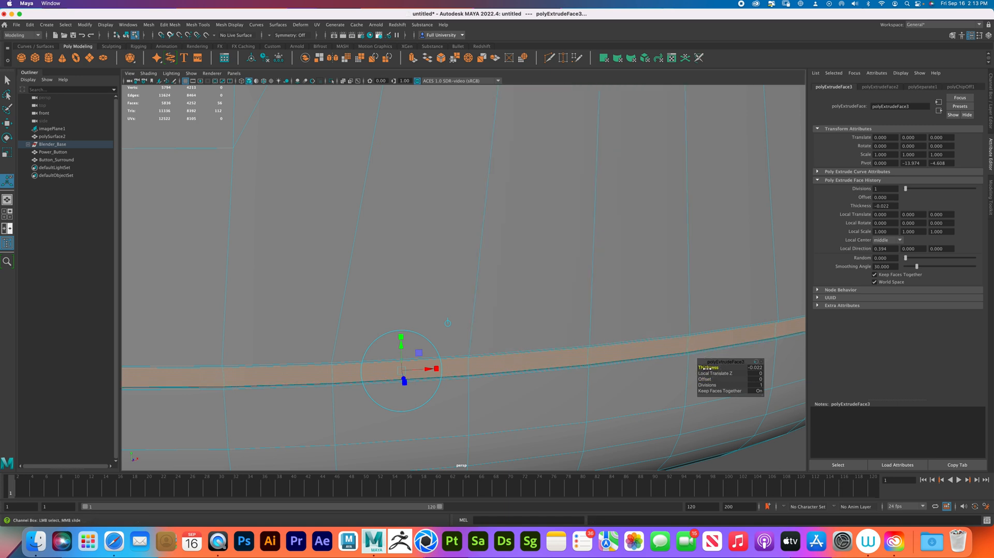
Extrude the recessed ring three more times, adjusting the thickness and using an offset of 0.008 to reinforce the groove
{"action": "key", "text": "ctrl+e"}
{"action": "left_click", "coordinate": [707, 367]}
{"action": "left_click_drag", "start_coordinate": [706, 368], "coordinate": [705, 378]}
{"action": "key", "text": "ctrl+e"}
{"action": "key", "text": "ctrl+e"}
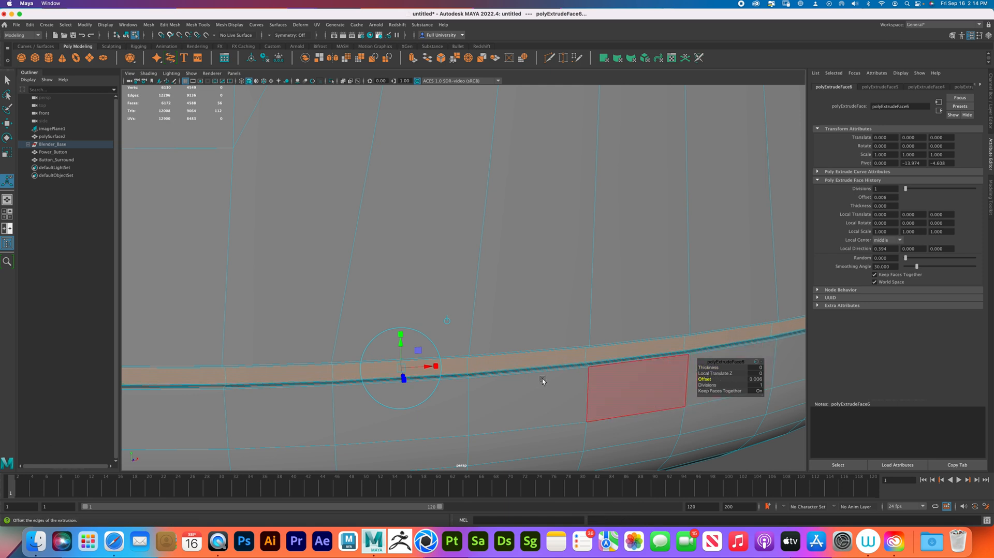
Preview the base smoothed in object mode and compare its groove and button recess with the unsmoothed mesh
{"action": "key", "text": "3"}
{"action": "right_click_drag", "start_coordinate": [497, 347], "coordinate": [466, 275]}
{"action": "left_click", "coordinate": [576, 349]}
{"action": "middle_click_drag", "start_coordinate": [543, 305], "coordinate": [575, 354], "text": "alt"}
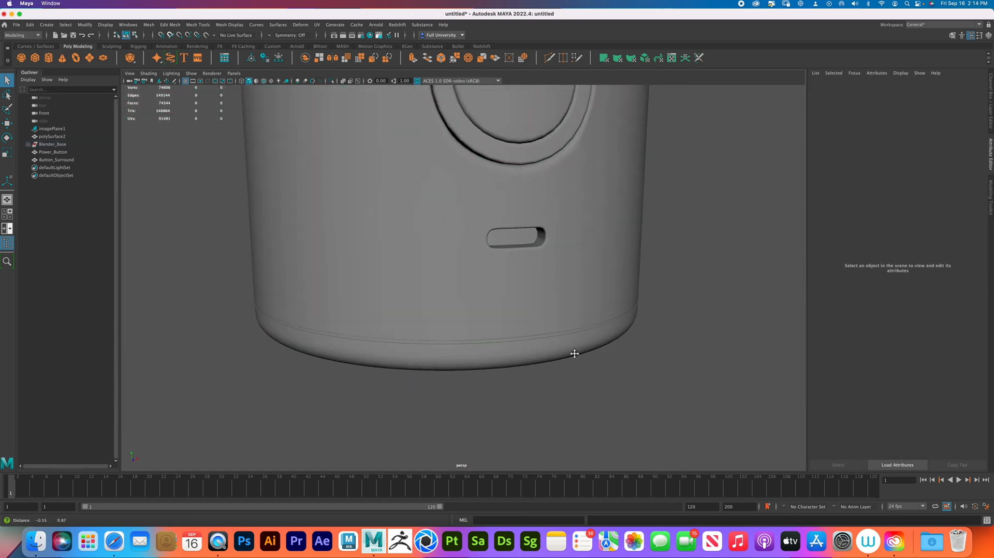
{"action": "middle_click_drag", "start_coordinate": [556, 275], "coordinate": [570, 357], "text": "alt"}
{"action": "left_click_drag", "start_coordinate": [596, 323], "coordinate": [602, 344], "text": "alt"}
{"action": "left_click", "coordinate": [602, 343]}
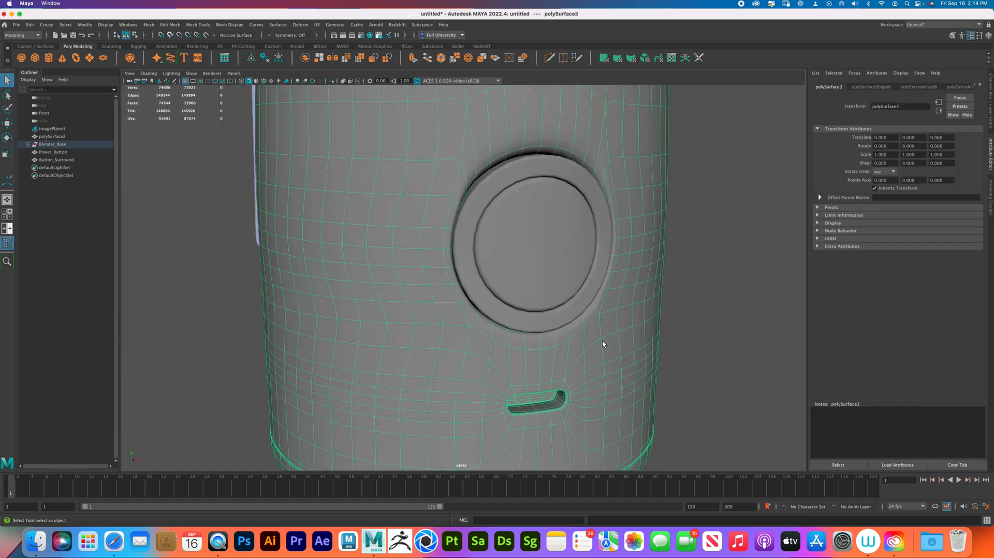
{"action": "key", "text": "1"}
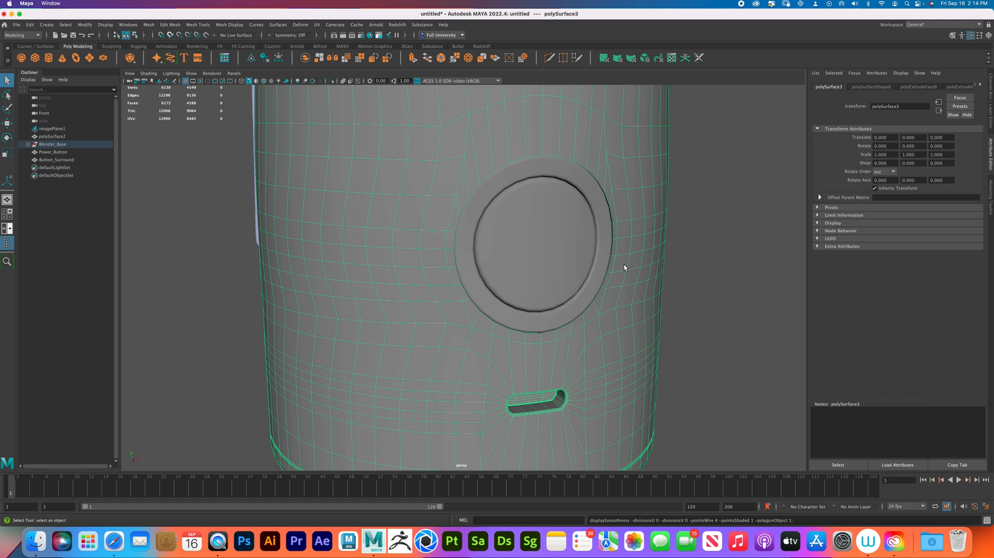
{"action": "key", "text": "3"}
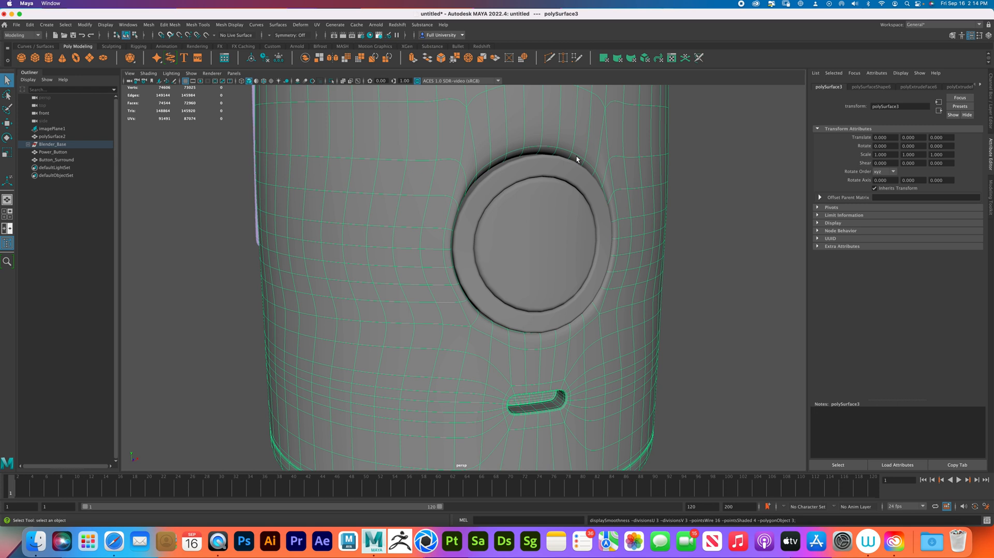
Bevel the edge loop around the base's button recess with multiple segments and a reduced fraction, and return to object mode
{"action": "right_click_drag", "start_coordinate": [581, 152], "coordinate": [564, 151]}
{"action": "key", "text": "1"}
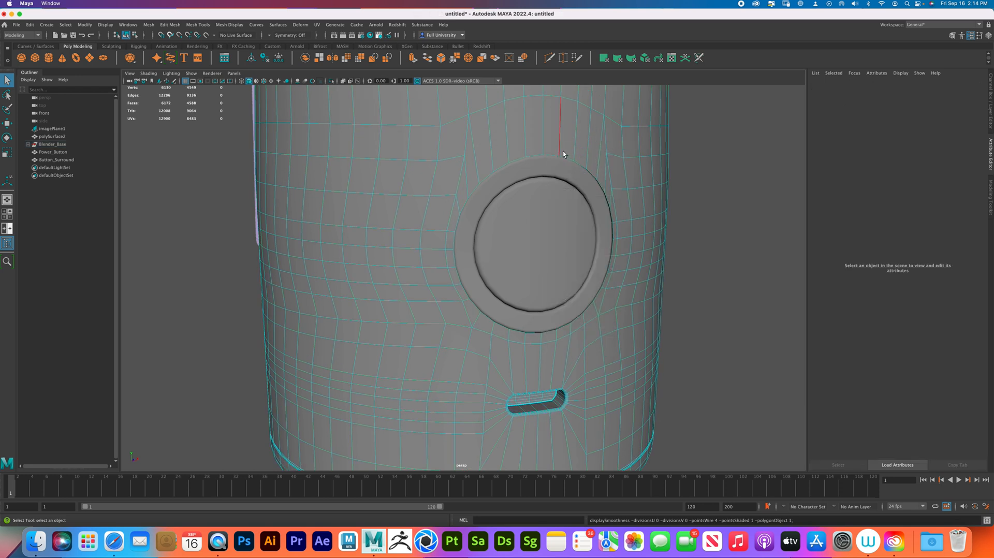
{"action": "double_click", "coordinate": [564, 156]}
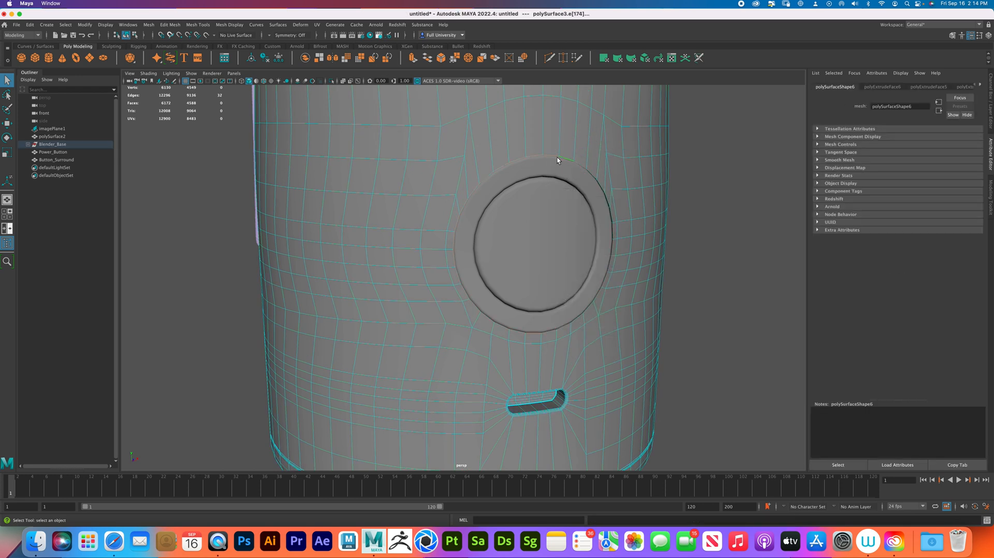
{"action": "right_click_drag", "start_coordinate": [580, 164], "coordinate": [619, 166], "text": "shift"}
{"action": "left_click", "coordinate": [706, 374]}
{"action": "middle_click_drag", "start_coordinate": [705, 374], "coordinate": [747, 373]}
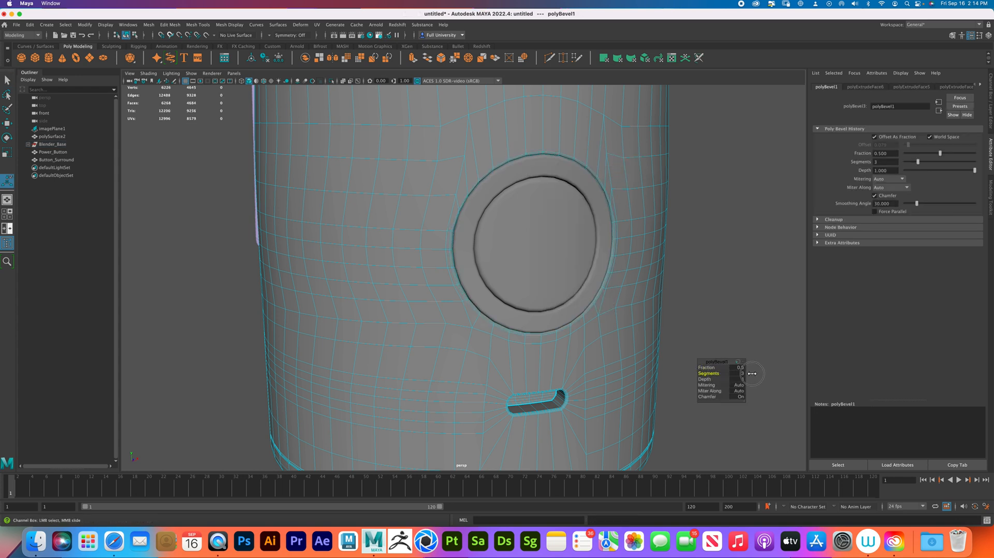
{"action": "left_click", "coordinate": [706, 367]}
{"action": "middle_click_drag", "start_coordinate": [707, 367], "coordinate": [686, 368]}
{"action": "right_click_drag", "start_coordinate": [614, 331], "coordinate": [648, 321]}
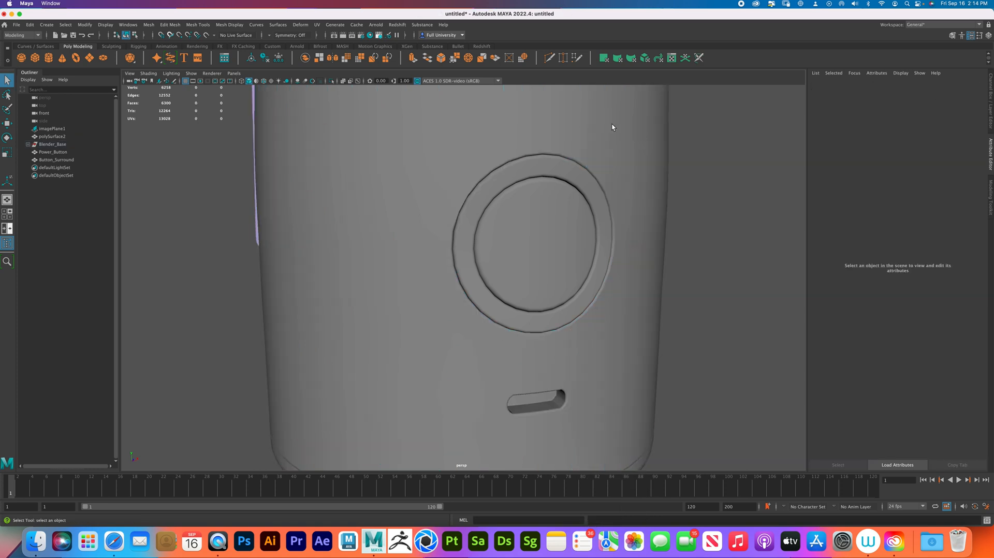
Preview the base and its button parts smoothed, compare them with the blender in the reference image, and clear the selection
{"action": "left_click_drag", "start_coordinate": [549, 317], "coordinate": [550, 449]}
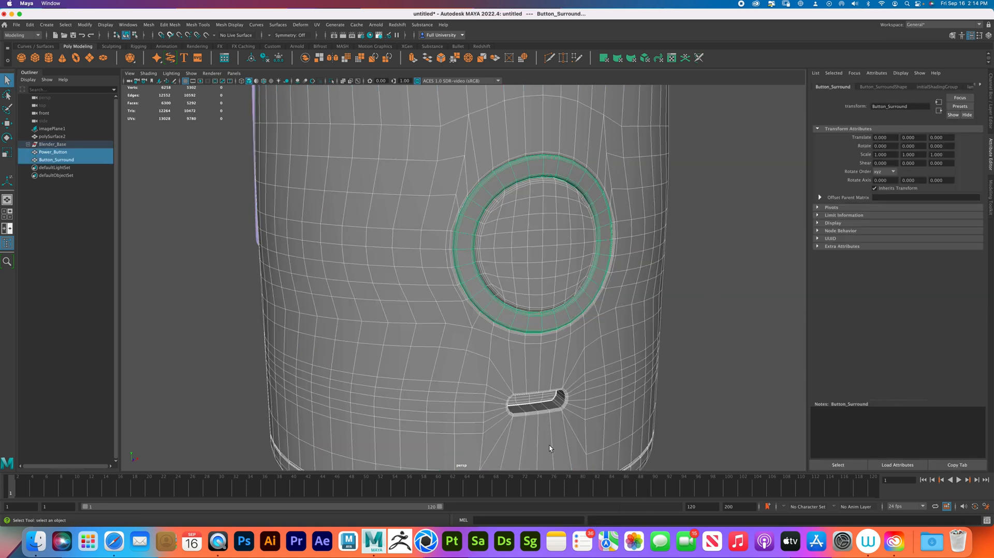
{"action": "key", "text": "3"}
{"action": "left_click", "coordinate": [675, 307]}
{"action": "right_click_drag", "start_coordinate": [675, 306], "coordinate": [526, 275], "text": "alt"}
{"action": "mouse_move", "coordinate": [593, 331]}
{"action": "left_mouse_down", "text": "alt"}
{"action": "mouse_move", "coordinate": [543, 333]}
{"action": "mouse_move", "coordinate": [586, 330]}
{"action": "left_mouse_up", "text": "alt"}
{"action": "left_click_drag", "start_coordinate": [577, 373], "coordinate": [372, 238]}
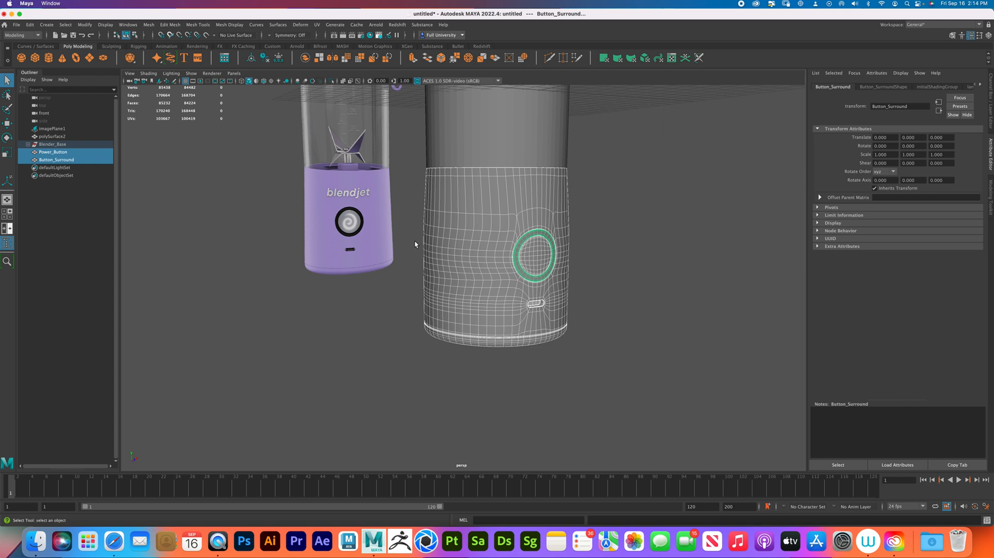
{"action": "left_click", "coordinate": [594, 259]}
Isolate the jar cylinder above the base in the perspective view
{"action": "key", "text": "space"}
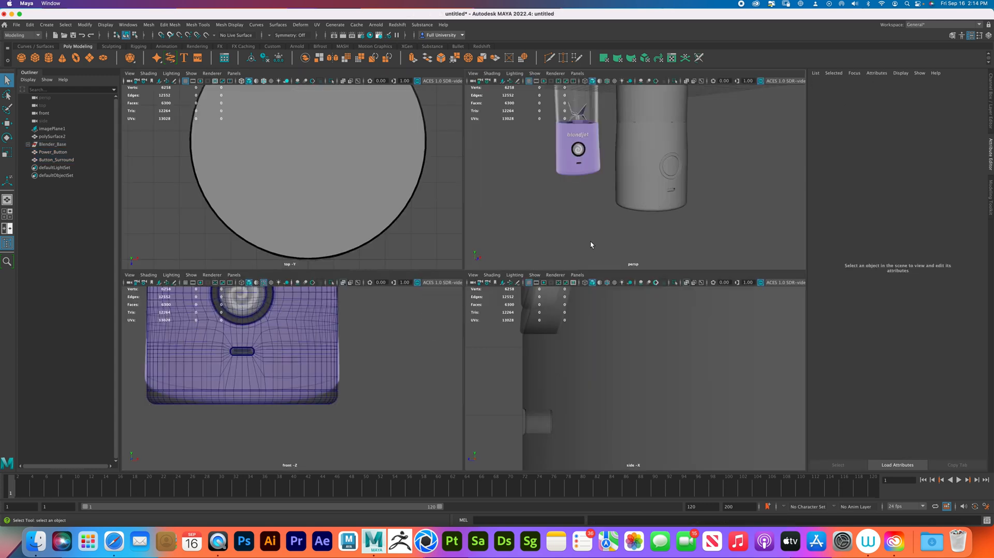
{"action": "left_click_drag", "start_coordinate": [695, 191], "coordinate": [660, 240], "text": "alt"}
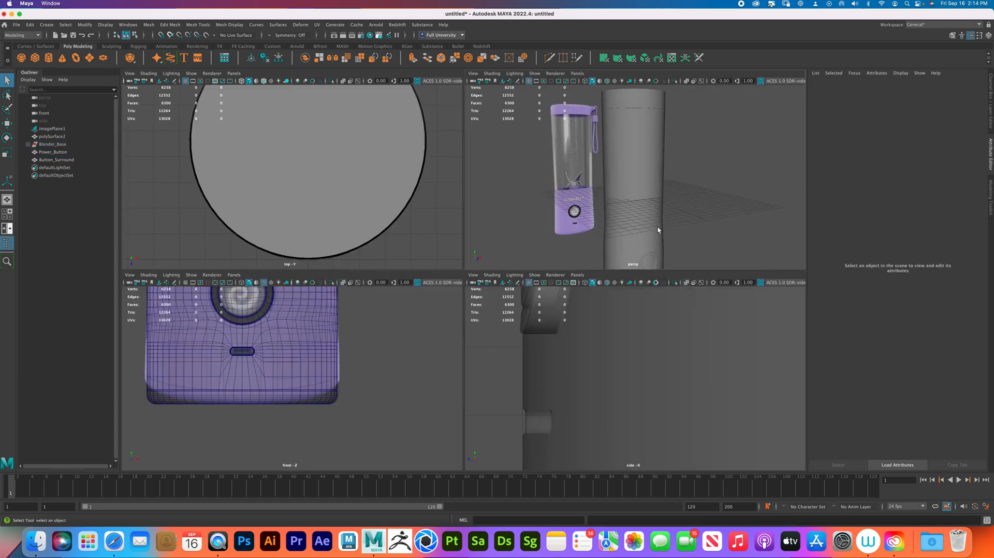
{"action": "left_click", "coordinate": [640, 187]}
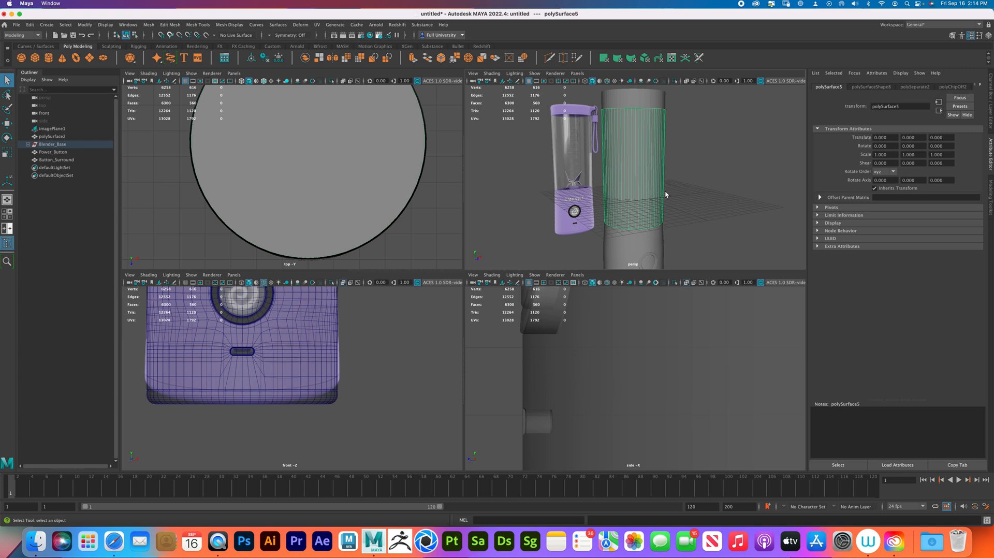
{"action": "key", "text": "ctrl+1"}
{"action": "key", "text": "space"}
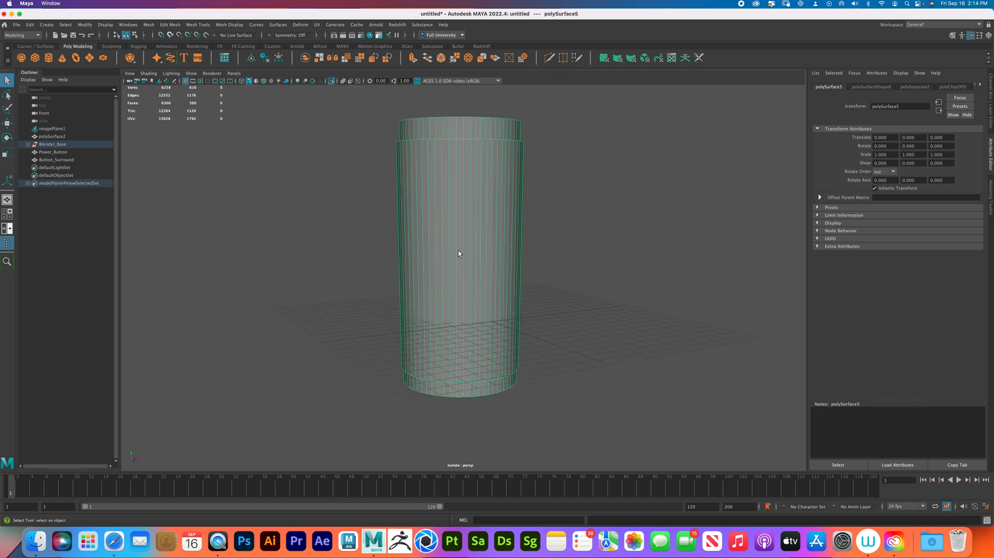
Select a ring of faces at the jar's bottom, grow the selection to the neighbouring faces, and delete them
{"action": "left_click_drag", "start_coordinate": [457, 251], "coordinate": [462, 266], "text": "alt"}
{"action": "middle_click_drag", "start_coordinate": [462, 266], "coordinate": [432, 256], "text": "alt"}
{"action": "right_click_drag", "start_coordinate": [431, 256], "coordinate": [495, 286], "text": "alt"}
{"action": "middle_click_drag", "start_coordinate": [495, 286], "coordinate": [477, 287], "text": "alt"}
{"action": "right_click_drag", "start_coordinate": [493, 290], "coordinate": [496, 272]}
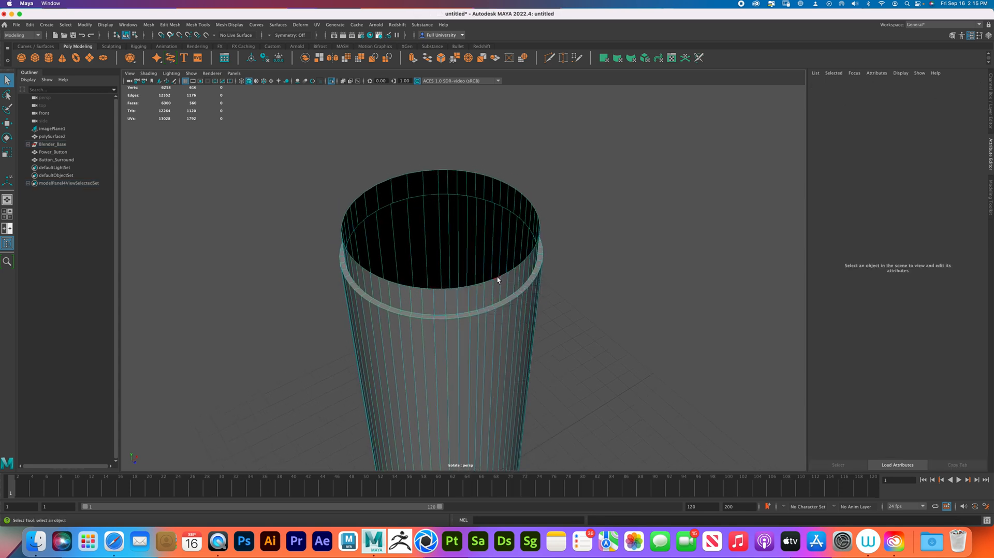
{"action": "left_click", "coordinate": [498, 280]}
{"action": "left_click_drag", "start_coordinate": [551, 319], "coordinate": [485, 298], "text": "alt"}
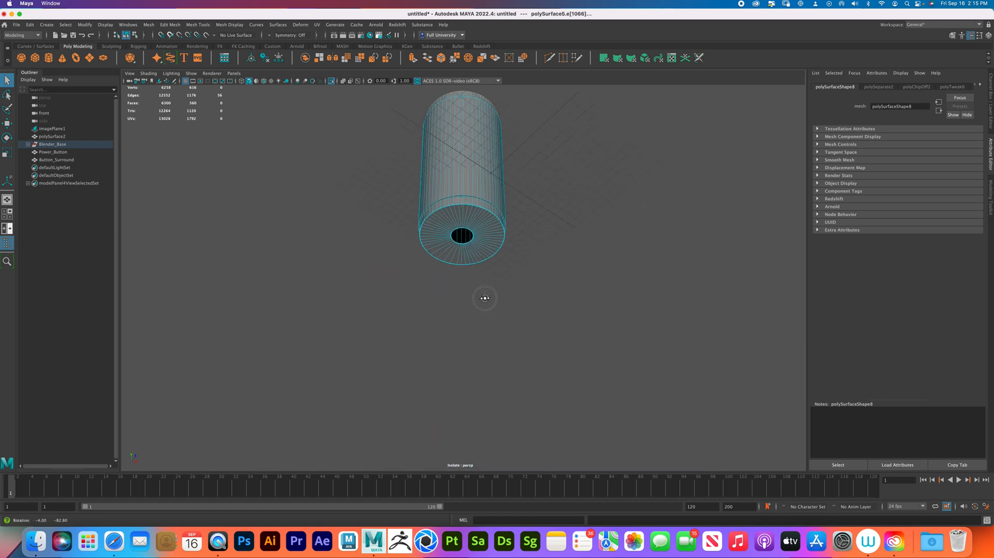
{"action": "scroll", "coordinate": [485, 268], "scroll_direction": "up", "scroll_amount": 5}
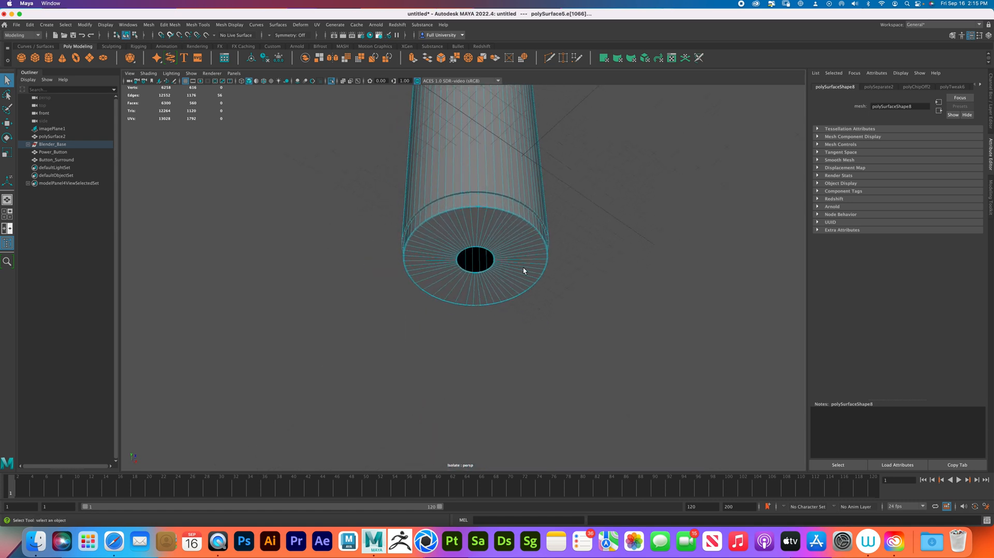
{"action": "right_click", "coordinate": [543, 253]}
{"action": "left_click", "coordinate": [544, 263]}
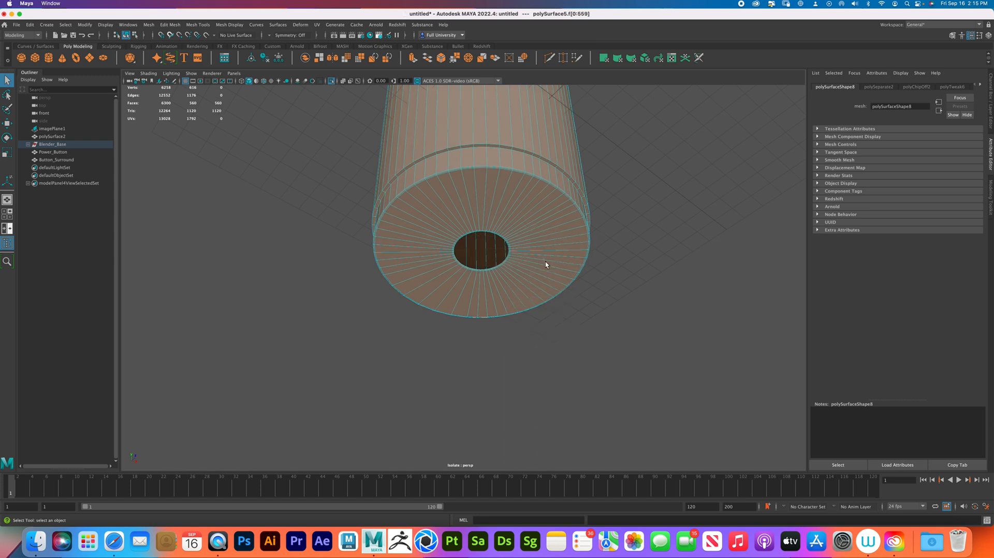
{"action": "left_click", "coordinate": [487, 197]}
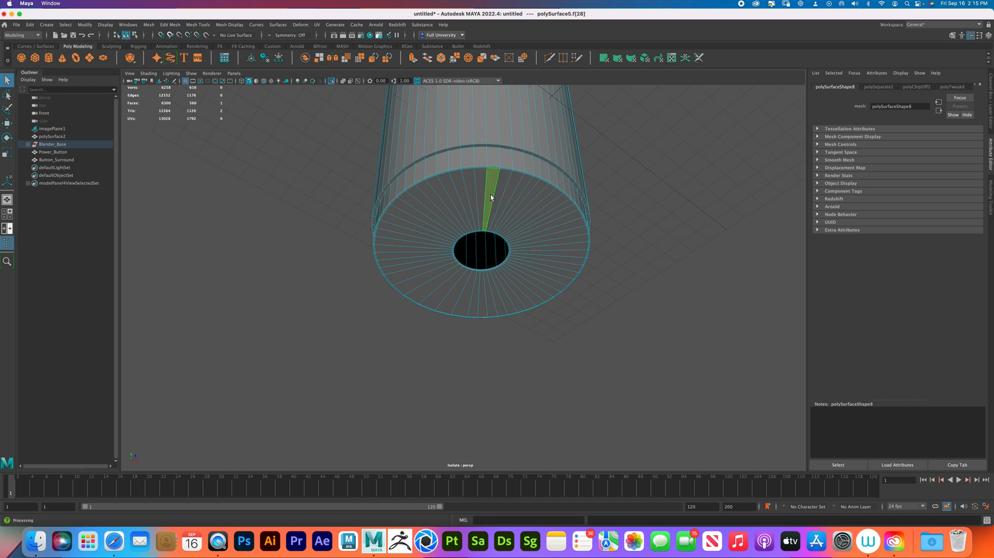
{"action": "scroll", "coordinate": [518, 244], "scroll_direction": "up", "scroll_amount": 5}
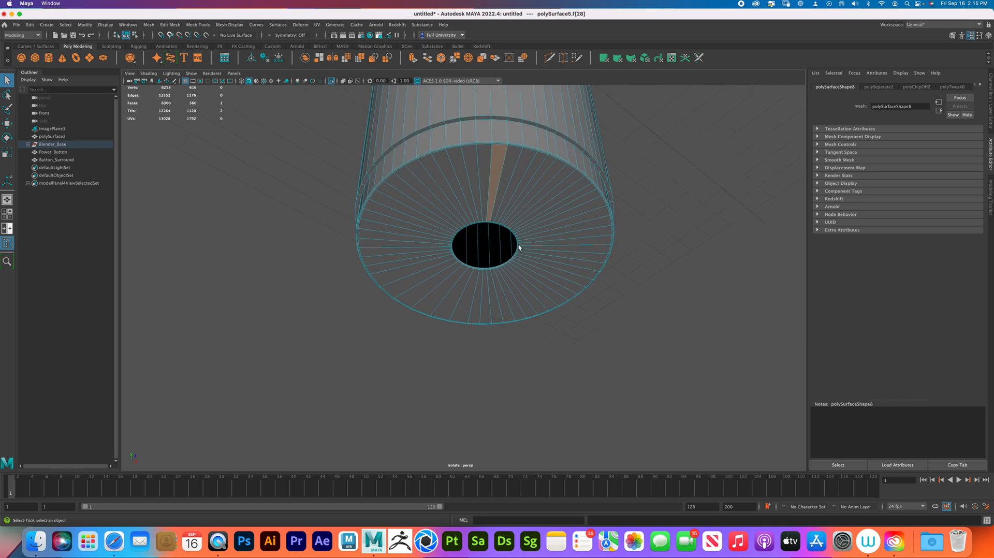
{"action": "left_click", "coordinate": [453, 116]}
{"action": "double_click", "coordinate": [449, 121]}
{"action": "key", "text": "shift+period"}
{"action": "key", "text": "Delete"}
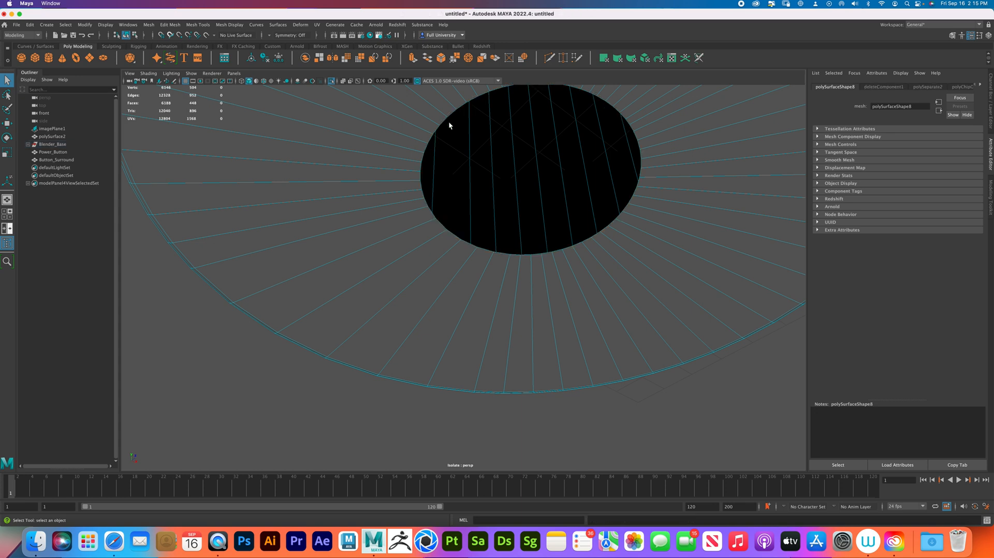
Scale the edge loop of the jar's bottom hole outward to about 3.5, leaving only a thin rim
{"action": "right_click_drag", "start_coordinate": [891, 231], "coordinate": [527, 221], "text": "alt"}
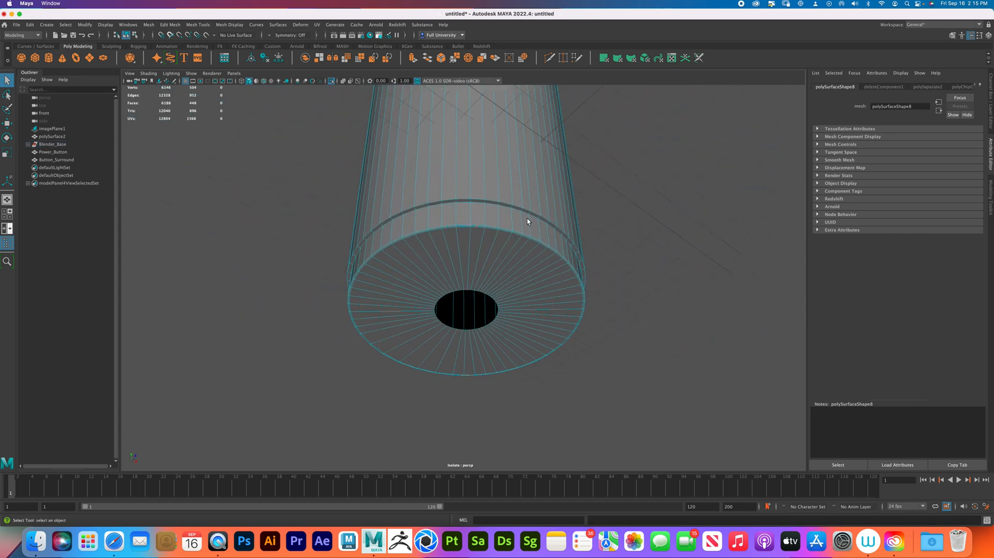
{"action": "right_click", "coordinate": [514, 276]}
{"action": "left_click", "coordinate": [506, 259]}
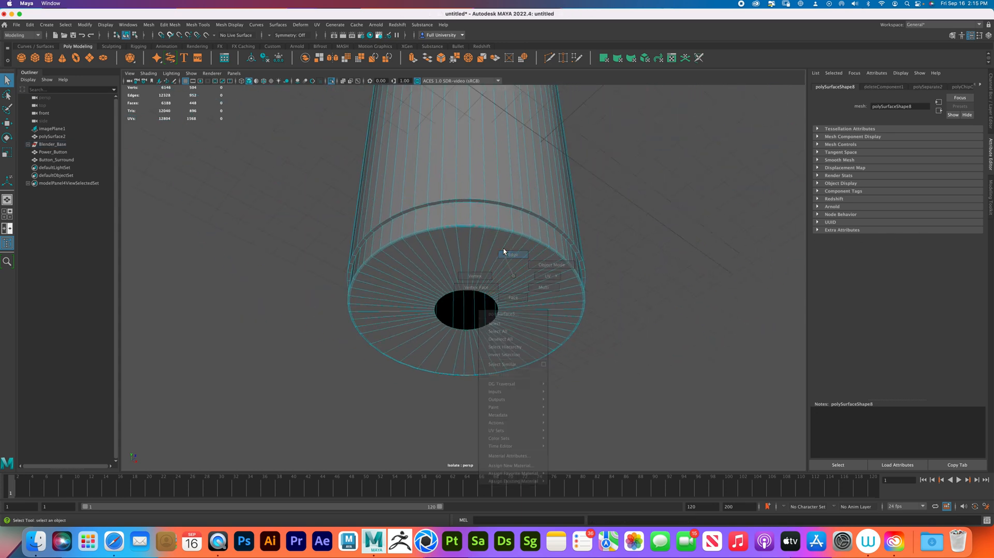
{"action": "double_click", "coordinate": [461, 332]}
{"action": "key", "text": "r"}
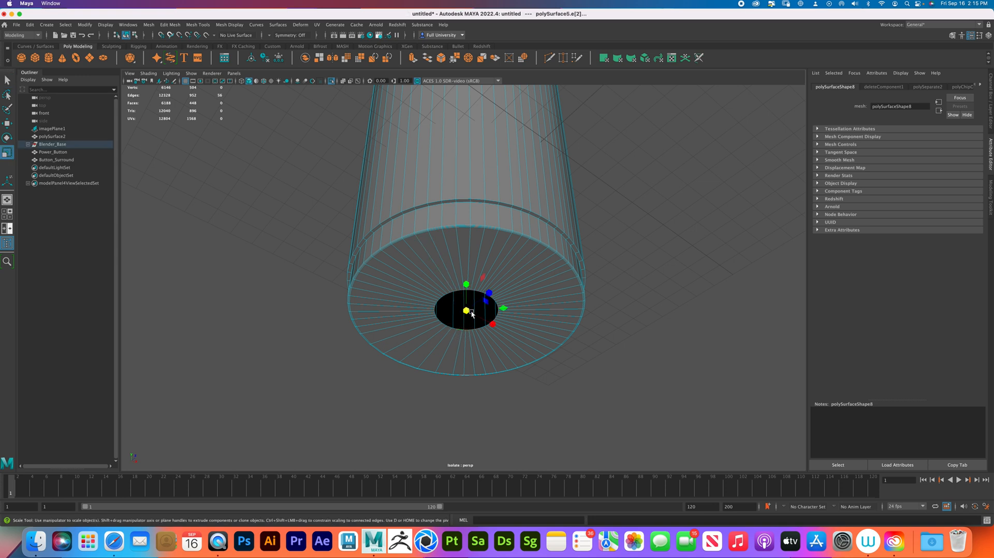
{"action": "left_click_drag", "start_coordinate": [469, 313], "coordinate": [583, 301]}
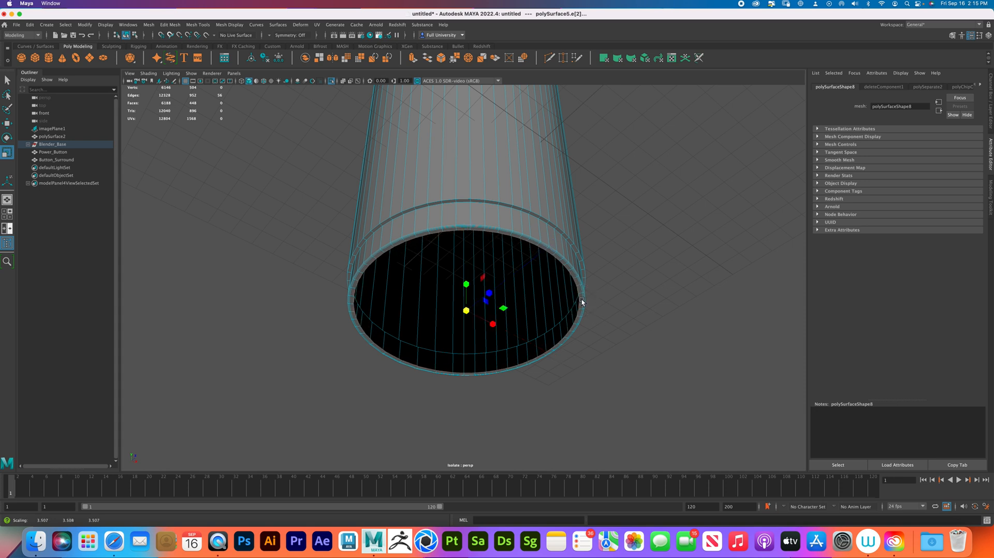
Inspect the jar's widened bottom opening and its top opening from several angles
{"action": "middle_click_drag", "start_coordinate": [510, 159], "coordinate": [476, 295], "text": "alt"}
{"action": "right_click_drag", "start_coordinate": [475, 295], "coordinate": [480, 201], "text": "alt"}
{"action": "left_click_drag", "start_coordinate": [480, 145], "coordinate": [469, 233], "text": "alt"}
{"action": "left_click_drag", "start_coordinate": [440, 196], "coordinate": [456, 228], "text": "alt"}
{"action": "left_click_drag", "start_coordinate": [489, 295], "coordinate": [466, 207], "text": "alt"}
{"action": "middle_click_drag", "start_coordinate": [458, 340], "coordinate": [470, 284], "text": "alt"}
{"action": "left_click_drag", "start_coordinate": [471, 284], "coordinate": [541, 335], "text": "alt"}
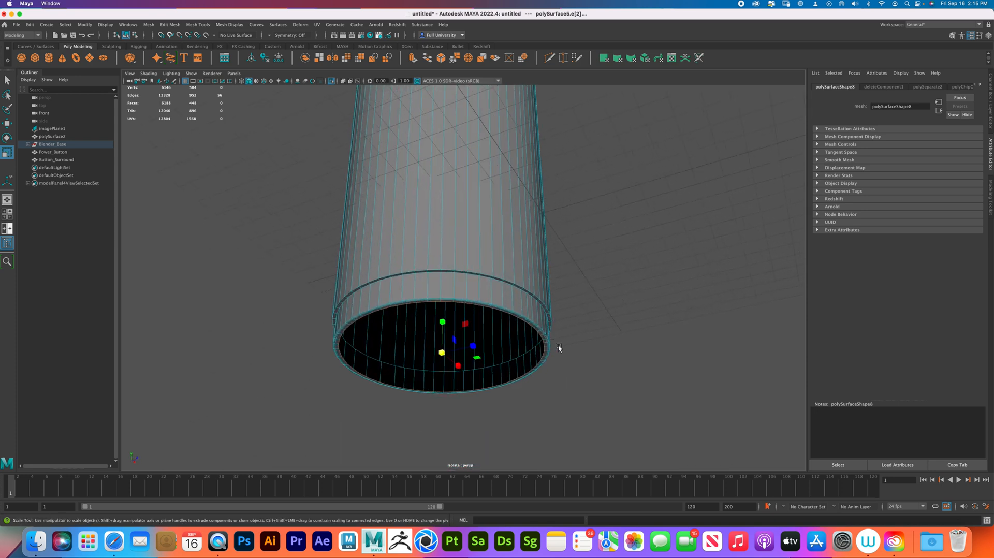
{"action": "middle_click_drag", "start_coordinate": [555, 267], "coordinate": [561, 337], "text": "alt"}
{"action": "right_click_drag", "start_coordinate": [562, 337], "coordinate": [490, 248], "text": "alt"}
{"action": "left_click_drag", "start_coordinate": [476, 189], "coordinate": [477, 242], "text": "alt"}
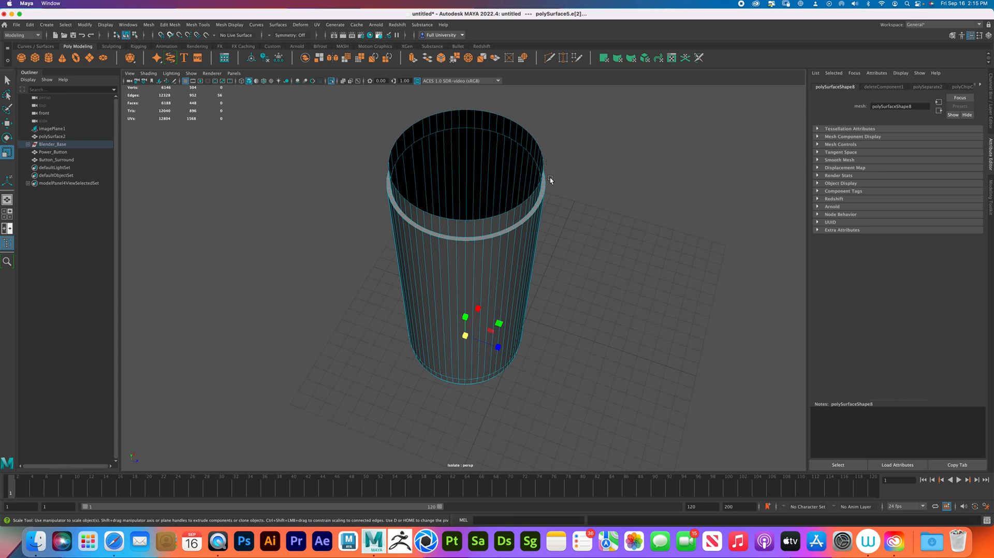
{"action": "left_click_drag", "start_coordinate": [504, 344], "coordinate": [471, 238], "text": "alt"}
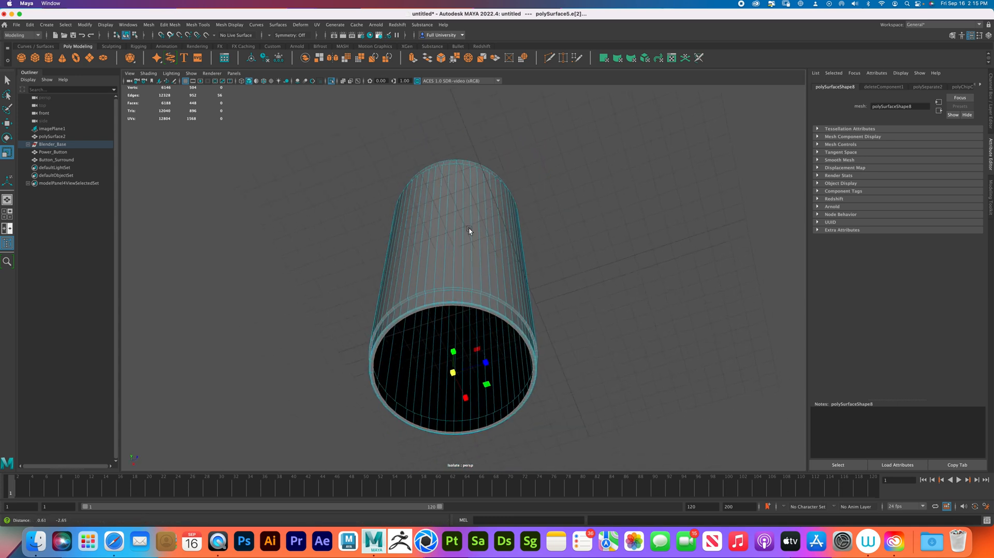
Extrude the bottom rim's inner edge loop upward in the front view, up to the top of the base, to start an inner wall
{"action": "right_click_drag", "start_coordinate": [470, 238], "coordinate": [519, 325], "text": "alt"}
{"action": "key", "text": "w"}
{"action": "key", "text": "space"}
{"action": "key", "text": "space"}
{"action": "middle_click_drag", "start_coordinate": [431, 241], "coordinate": [422, 334], "text": "alt"}
{"action": "middle_click_drag", "start_coordinate": [407, 203], "coordinate": [415, 356], "text": "alt"}
{"action": "right_click_drag", "start_coordinate": [446, 357], "coordinate": [524, 385], "text": "alt"}
{"action": "middle_click_drag", "start_coordinate": [467, 408], "coordinate": [497, 347], "text": "alt"}
{"action": "right_click_drag", "start_coordinate": [497, 347], "coordinate": [549, 363], "text": "alt"}
{"action": "middle_click_drag", "start_coordinate": [370, 371], "coordinate": [517, 363], "text": "alt"}
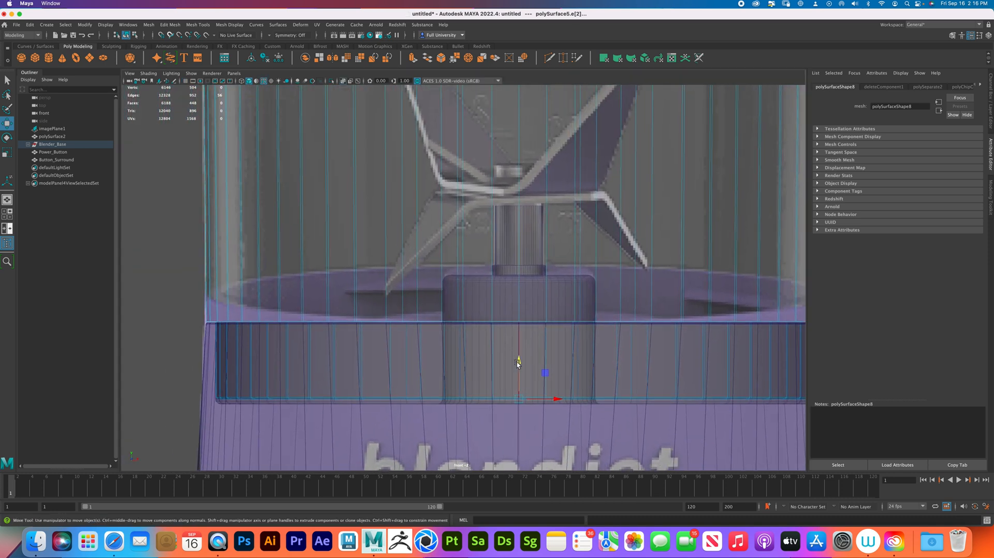
{"action": "left_click_drag", "start_coordinate": [519, 359], "coordinate": [520, 278], "text": "shift"}
Fine-tune the height of the extruded inner edge loop to line it up with the step in the jar's outer wall
{"action": "key", "text": "space"}
{"action": "left_click_drag", "start_coordinate": [661, 191], "coordinate": [711, 218], "text": "alt"}
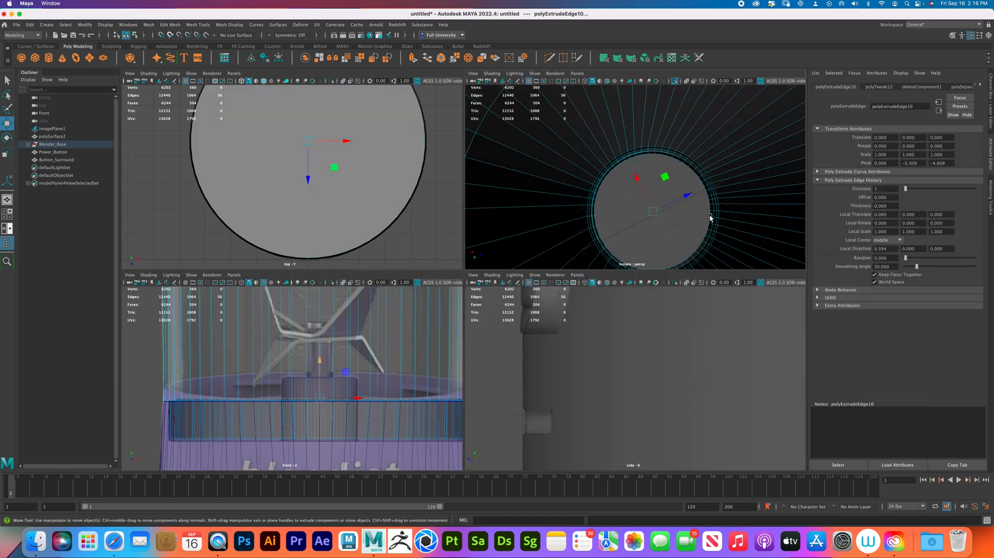
{"action": "right_click_drag", "start_coordinate": [690, 192], "coordinate": [730, 211], "text": "alt"}
{"action": "left_click_drag", "start_coordinate": [730, 210], "coordinate": [670, 152], "text": "alt"}
{"action": "right_click_drag", "start_coordinate": [350, 409], "coordinate": [366, 411], "text": "alt"}
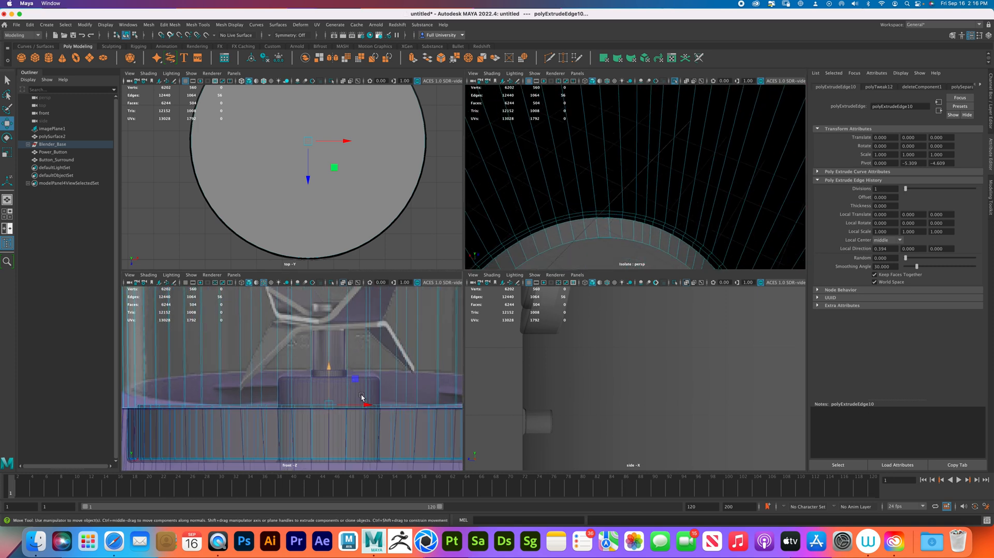
{"action": "left_click_drag", "start_coordinate": [332, 374], "coordinate": [327, 369]}
{"action": "left_click_drag", "start_coordinate": [328, 368], "coordinate": [328, 366]}
Extrude the inner edge loop again, scaling it outward to form a narrow ledge following the outer wall
{"action": "key", "text": "r"}
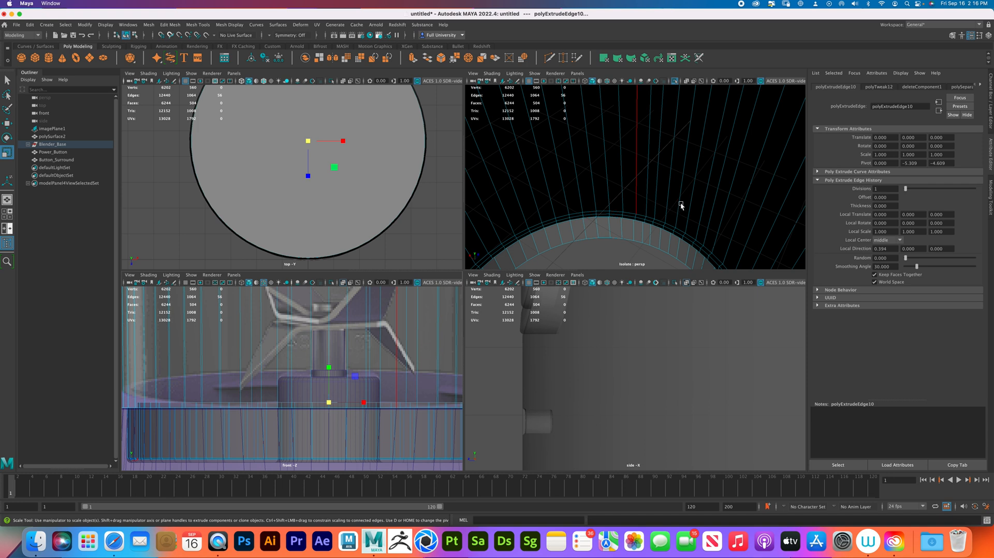
{"action": "left_click", "coordinate": [626, 217]}
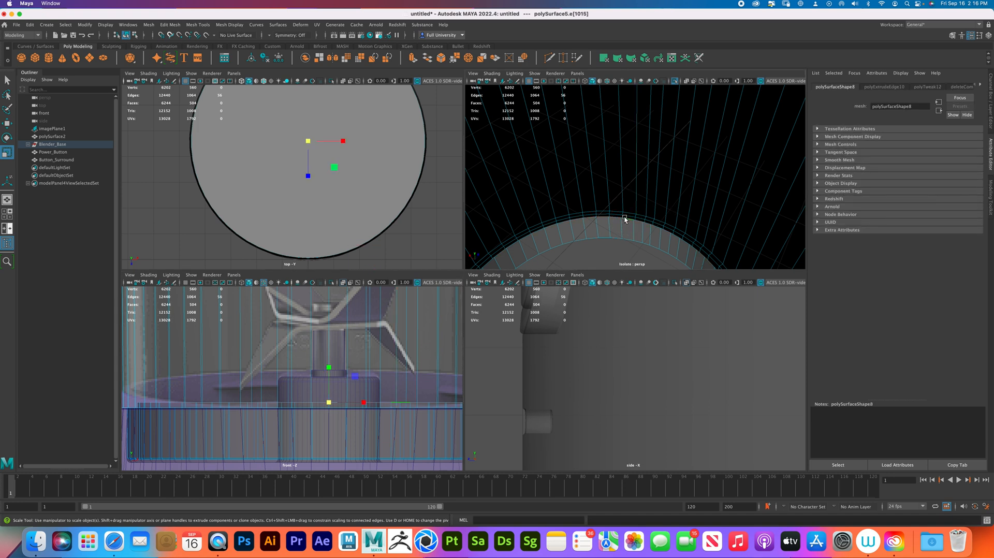
{"action": "mouse_move", "coordinate": [626, 230]}
{"action": "left_mouse_down", "text": "alt"}
{"action": "mouse_move", "coordinate": [657, 204]}
{"action": "mouse_move", "coordinate": [641, 218]}
{"action": "mouse_move", "coordinate": [640, 253]}
{"action": "mouse_move", "coordinate": [612, 237]}
{"action": "mouse_move", "coordinate": [620, 233]}
{"action": "left_mouse_up", "text": "alt"}
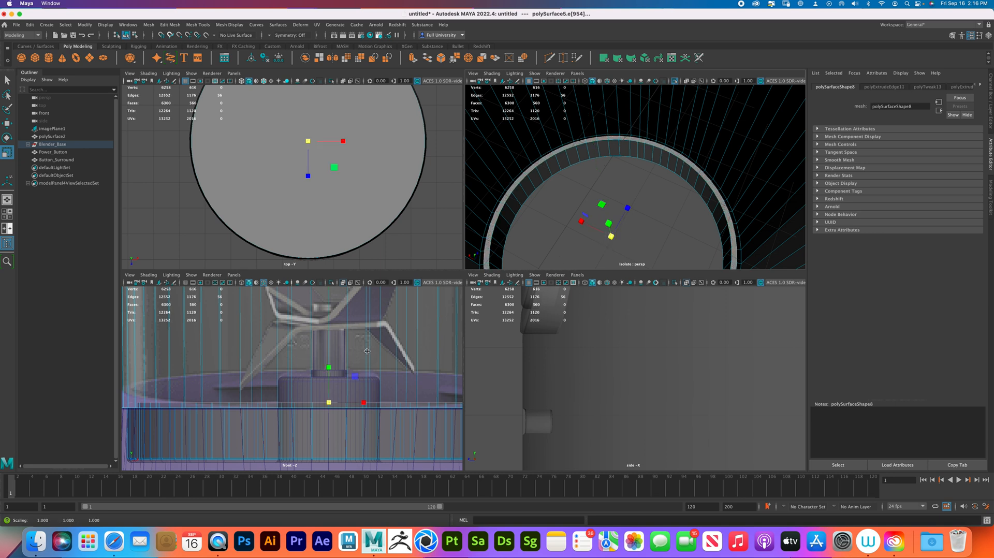
{"action": "left_click", "coordinate": [614, 235]}
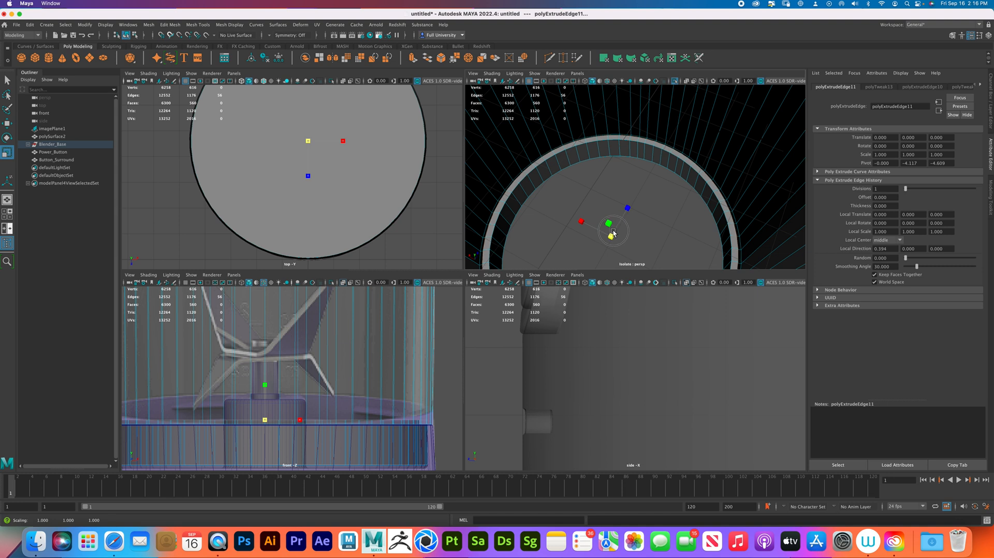
Extrude the ledge's outer edge loop upward along the jar to just below the lid to form the inner wall
{"action": "key", "text": "w"}
{"action": "right_click_drag", "start_coordinate": [378, 367], "coordinate": [307, 419], "text": "alt"}
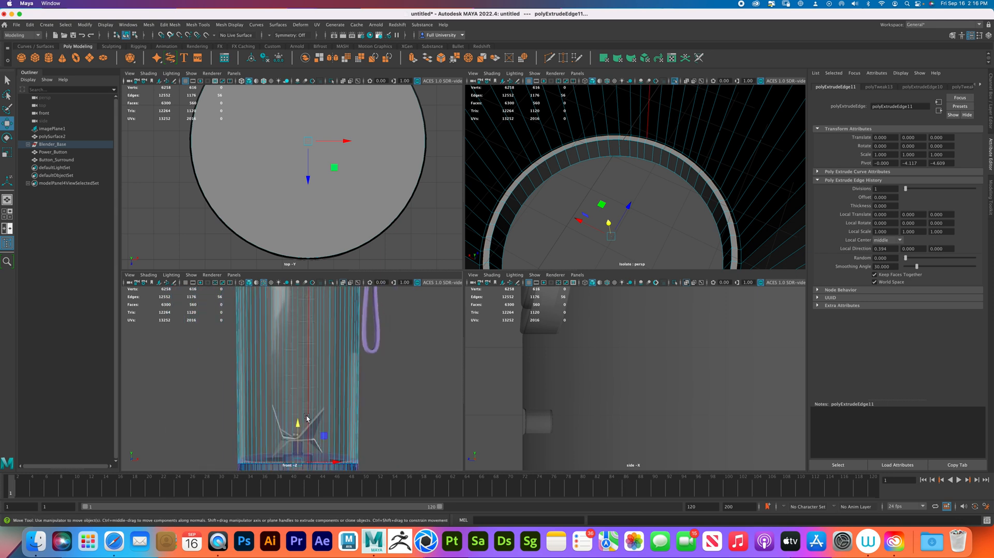
{"action": "left_click_drag", "start_coordinate": [309, 418], "coordinate": [313, 324], "text": "shift"}
{"action": "middle_click_drag", "start_coordinate": [313, 325], "coordinate": [347, 423], "text": "alt"}
{"action": "left_click_drag", "start_coordinate": [333, 412], "coordinate": [332, 311], "text": "shift"}
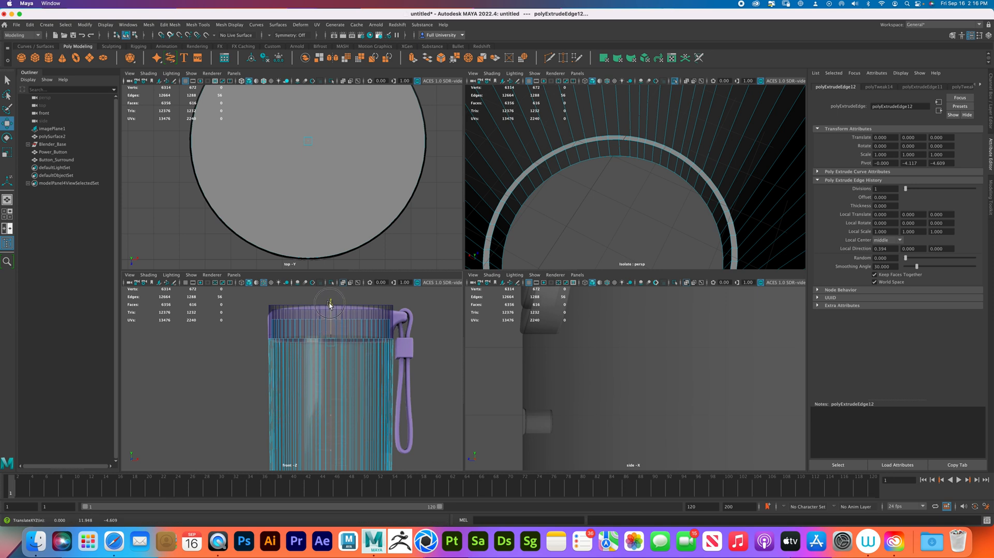
{"action": "left_click_drag", "start_coordinate": [330, 305], "coordinate": [330, 304], "text": "shift"}
Raise the inner wall's top edge loop slightly to align it with the jar's upper shoulder
{"action": "right_click_drag", "start_coordinate": [617, 186], "coordinate": [597, 171], "text": "alt"}
{"action": "left_click_drag", "start_coordinate": [597, 171], "coordinate": [636, 212], "text": "alt"}
{"action": "right_click_drag", "start_coordinate": [406, 329], "coordinate": [334, 381], "text": "alt"}
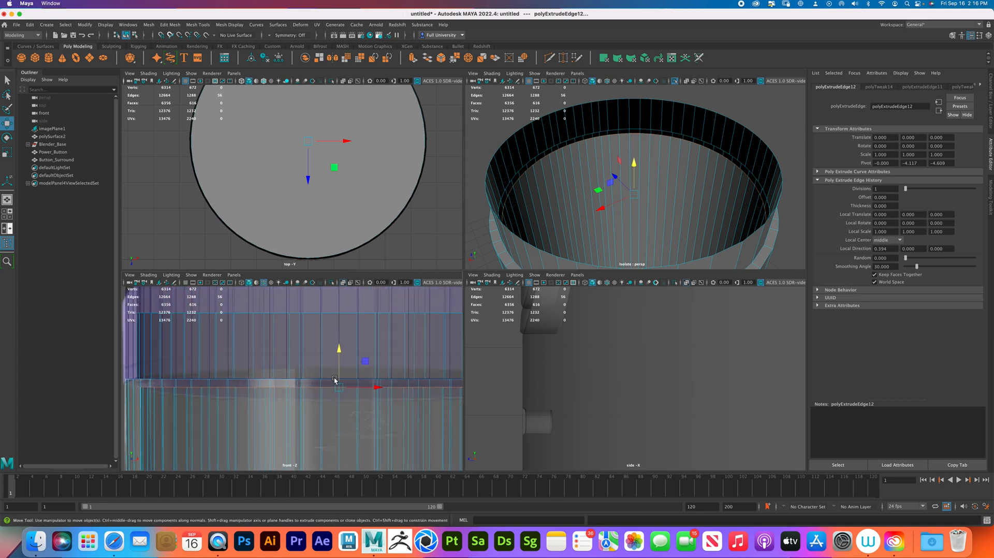
{"action": "left_click_drag", "start_coordinate": [704, 180], "coordinate": [589, 242], "text": "alt"}
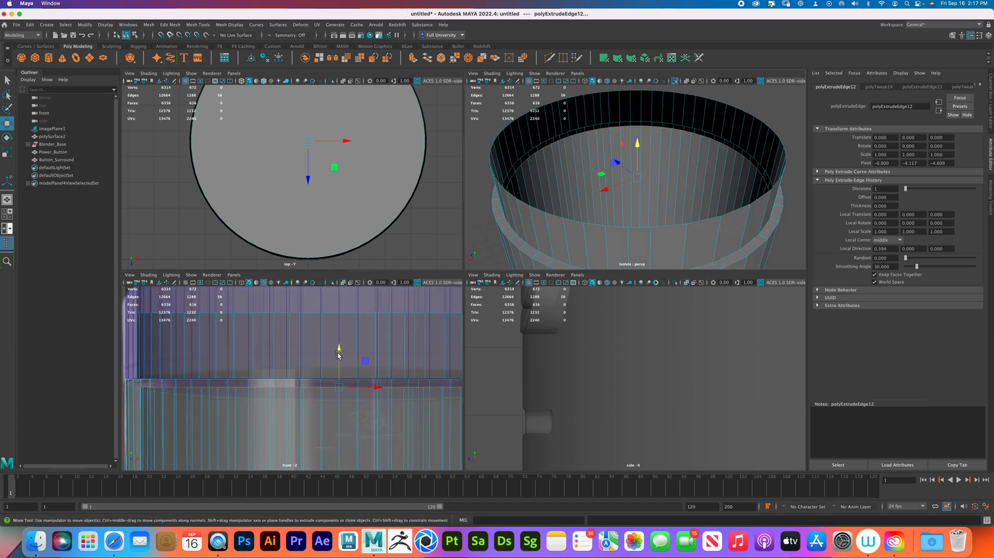
{"action": "left_click_drag", "start_coordinate": [340, 352], "coordinate": [338, 348]}
{"action": "left_click_drag", "start_coordinate": [685, 177], "coordinate": [686, 176], "text": "alt"}
{"action": "right_click_drag", "start_coordinate": [348, 384], "coordinate": [333, 376], "text": "alt"}
{"action": "middle_click_drag", "start_coordinate": [334, 377], "coordinate": [329, 370], "text": "alt"}
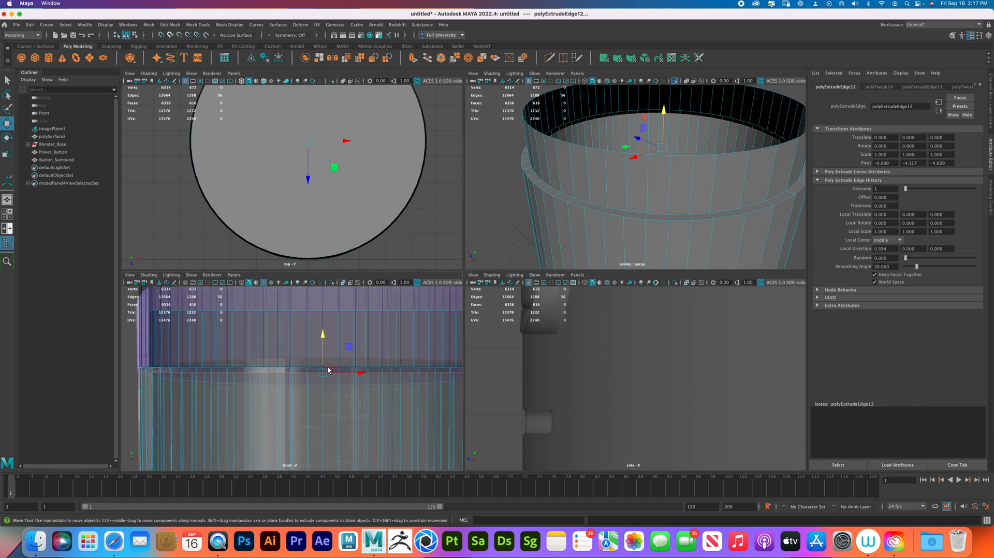
Extrude the inner wall's top edge loop inward at a scale of about 0.964 to form a shoulder ledge
{"action": "key", "text": "r"}
{"action": "left_click_drag", "start_coordinate": [325, 375], "coordinate": [332, 365]}
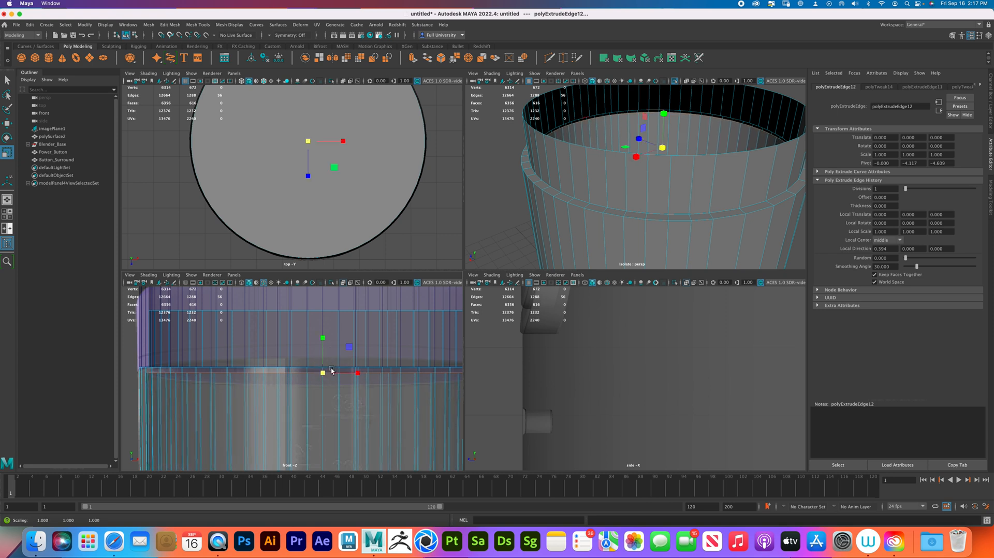
{"action": "left_click_drag", "start_coordinate": [694, 171], "coordinate": [668, 197], "text": "alt"}
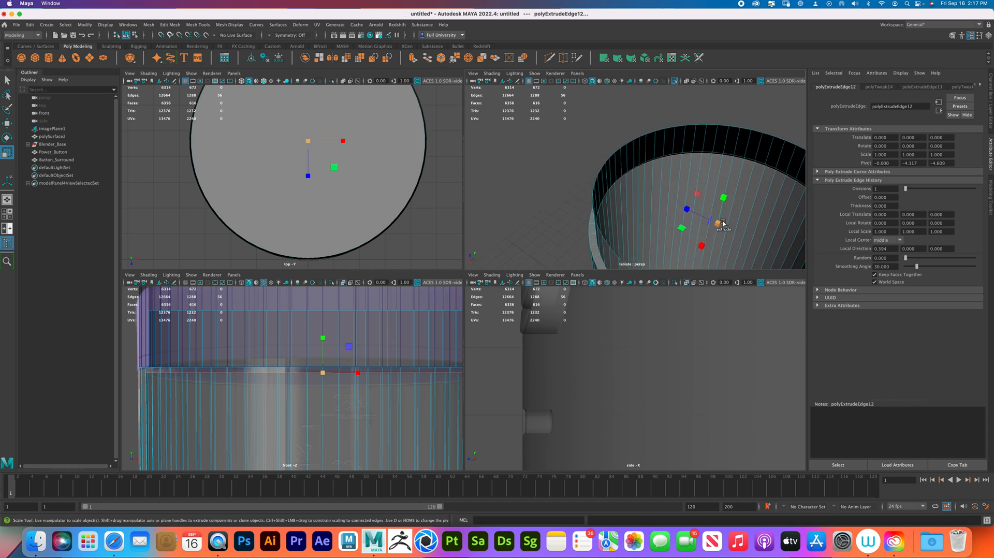
{"action": "left_click_drag", "start_coordinate": [717, 224], "coordinate": [717, 223], "text": "shift"}
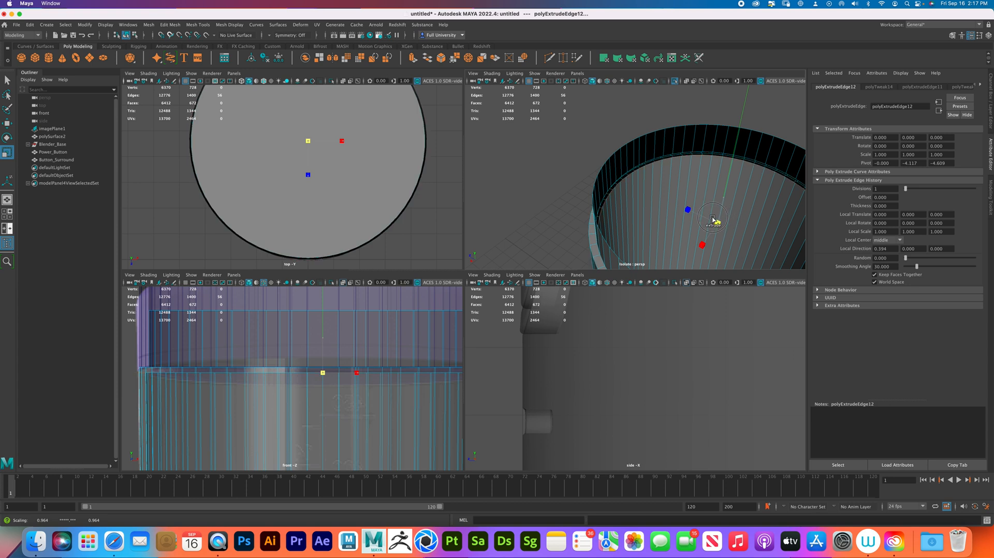
Extrude the ledge's inner edge loop upward to the height of the jar's outer top rim
{"action": "key", "text": "ctrl+e"}
{"action": "left_click_drag", "start_coordinate": [709, 219], "coordinate": [733, 160]}
{"action": "key", "text": "ctrl+e"}
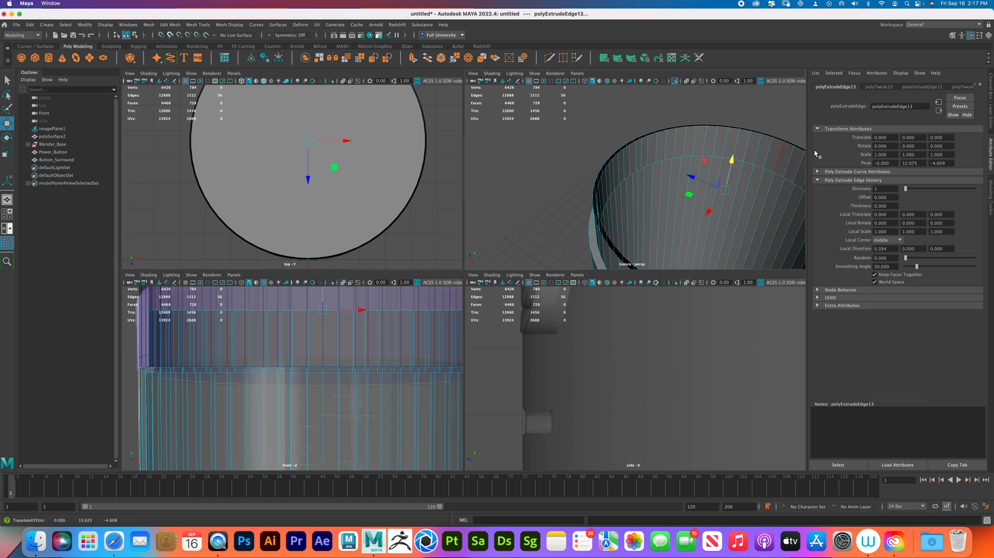
Flatten the top-rim vertices of the inner and outer walls to one height by scaling them vertically
{"action": "scroll", "coordinate": [344, 342], "scroll_direction": "down", "scroll_amount": 2}
{"action": "left_click", "coordinate": [772, 160]}
{"action": "right_click_drag", "start_coordinate": [772, 161], "coordinate": [737, 163]}
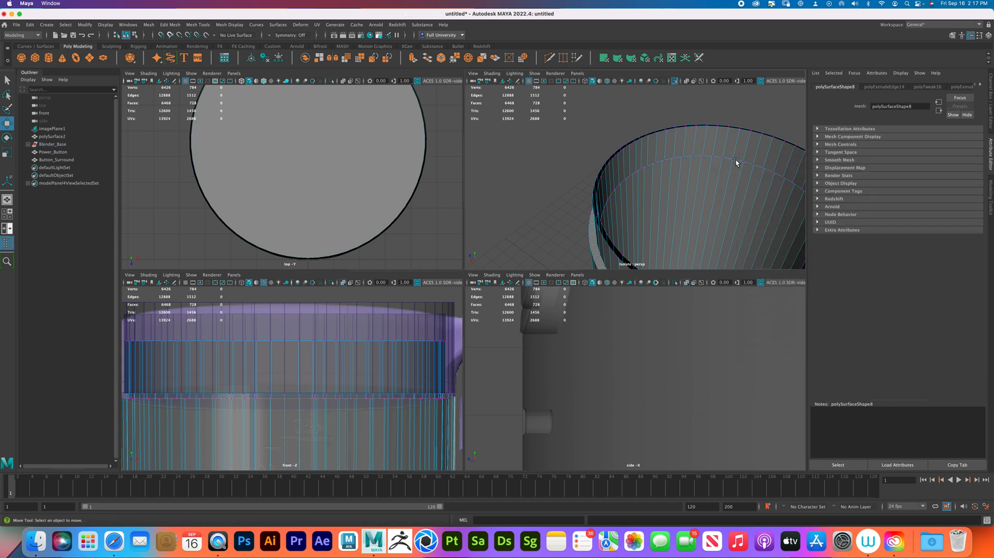
{"action": "scroll", "coordinate": [375, 324], "scroll_direction": "down", "scroll_amount": 2}
{"action": "left_click_drag", "start_coordinate": [134, 340], "coordinate": [423, 355]}
{"action": "key", "text": "r"}
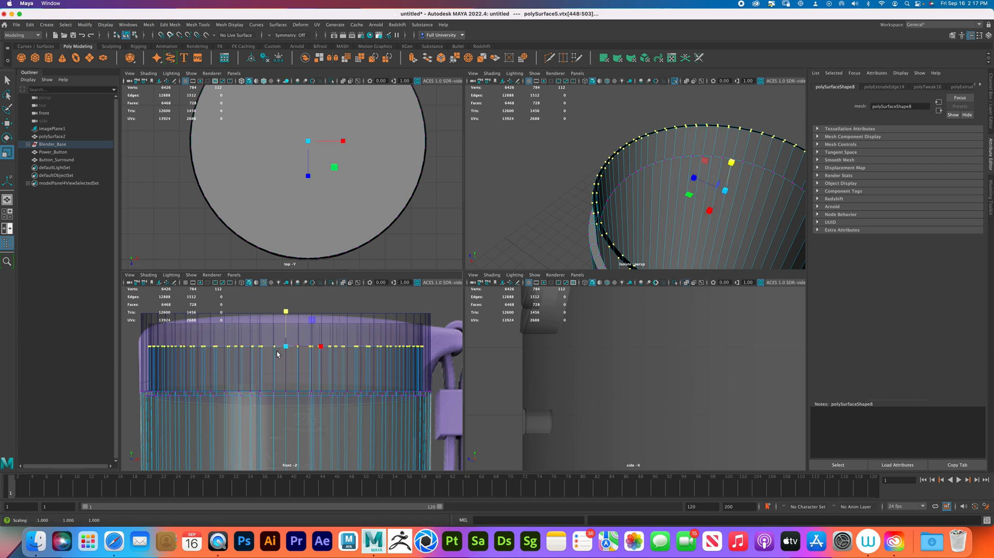
Try to bridge the complete inner and outer top-rim edge loops
{"action": "right_click_drag", "start_coordinate": [716, 154], "coordinate": [738, 135]}
{"action": "key", "text": "space"}
{"action": "left_click_drag", "start_coordinate": [657, 245], "coordinate": [522, 223], "text": "alt"}
{"action": "right_click_drag", "start_coordinate": [517, 210], "coordinate": [516, 190]}
{"action": "left_click", "coordinate": [516, 190]}
{"action": "double_click", "coordinate": [521, 183]}
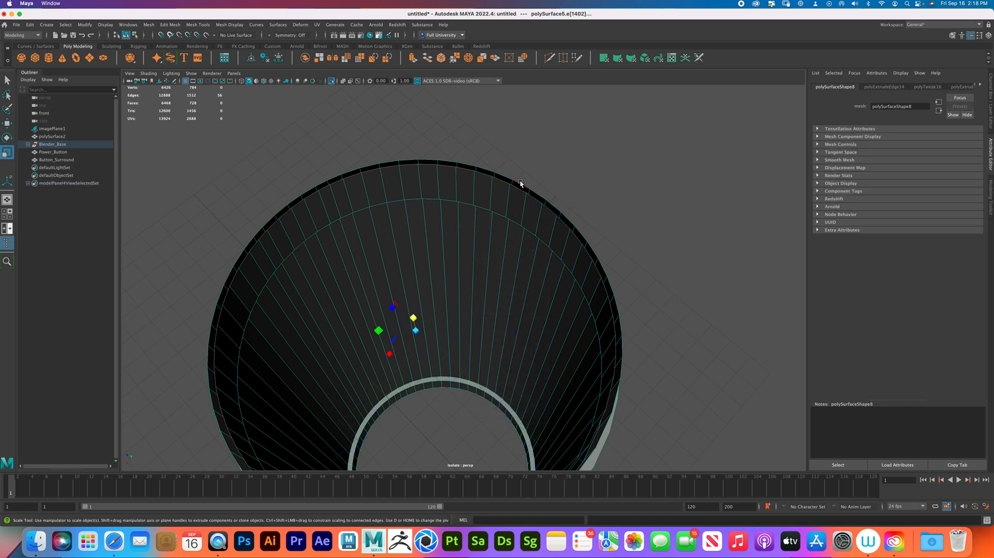
{"action": "double_click", "coordinate": [520, 183], "text": "shift"}
{"action": "right_click_drag", "start_coordinate": [520, 184], "coordinate": [510, 276], "text": "shift"}
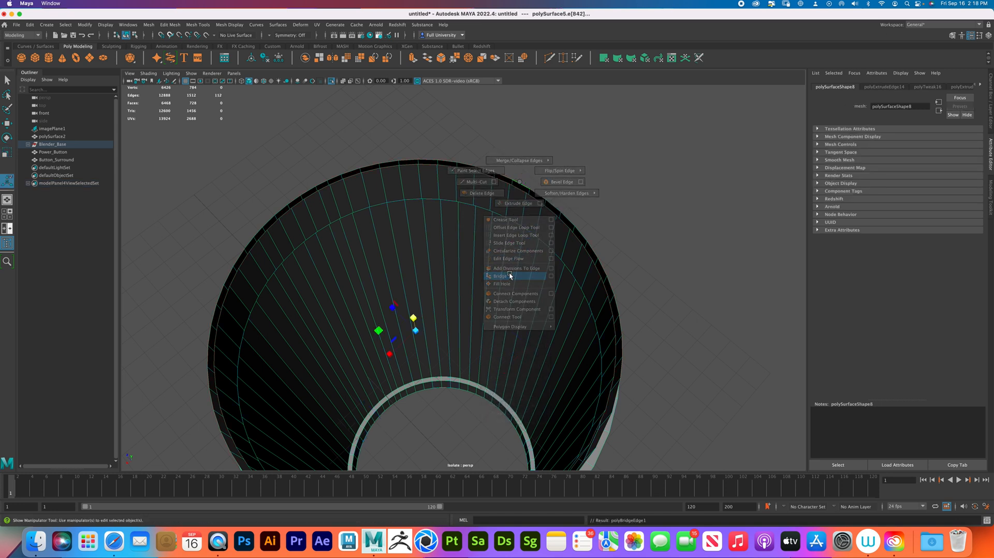
Try different twist values on the rim bridge, and undo the bridge
{"action": "left_click_drag", "start_coordinate": [705, 380], "coordinate": [650, 365]}
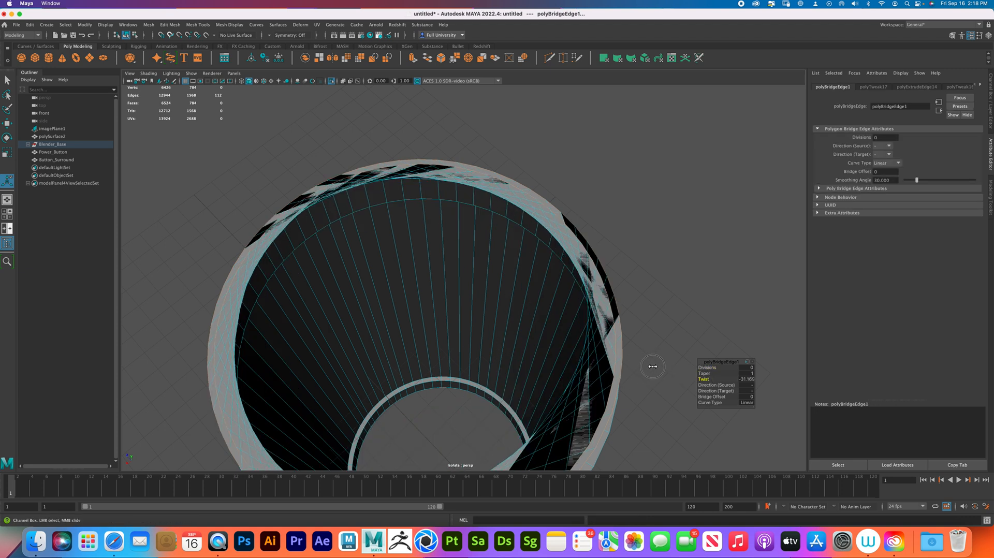
{"action": "left_click_drag", "start_coordinate": [767, 371], "coordinate": [708, 373]}
{"action": "middle_click_drag", "start_coordinate": [708, 373], "coordinate": [763, 374]}
{"action": "middle_click_drag", "start_coordinate": [686, 369], "coordinate": [604, 367]}
{"action": "key", "text": "super+z"}
{"action": "key", "text": "super+z"}
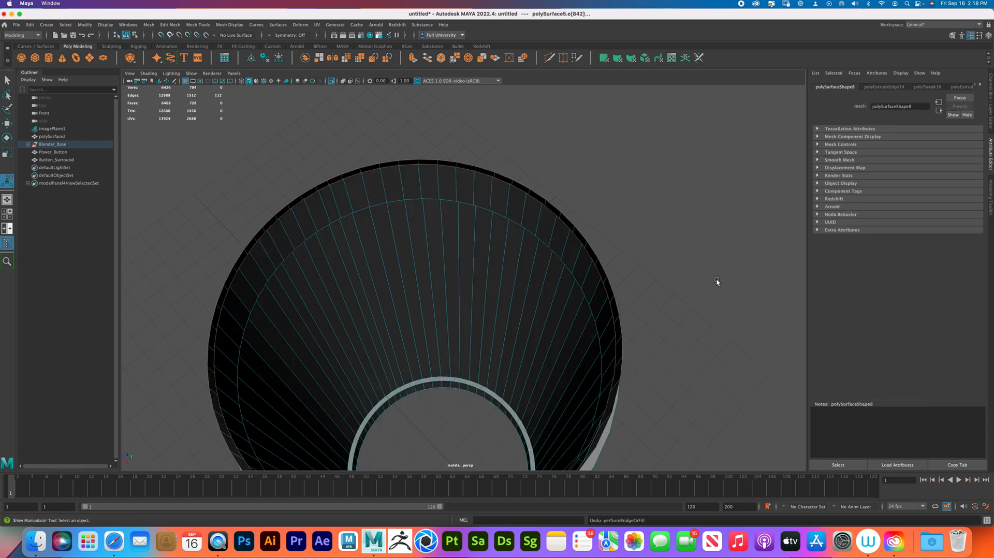
Bridge one pair of facing edges between the top rims and fill the remaining gap between the walls
{"action": "left_click_drag", "start_coordinate": [615, 225], "coordinate": [619, 225], "text": "alt"}
{"action": "left_click", "coordinate": [544, 212]}
{"action": "left_click", "coordinate": [547, 207], "text": "shift"}
{"action": "right_click_drag", "start_coordinate": [547, 205], "coordinate": [541, 300], "text": "shift"}
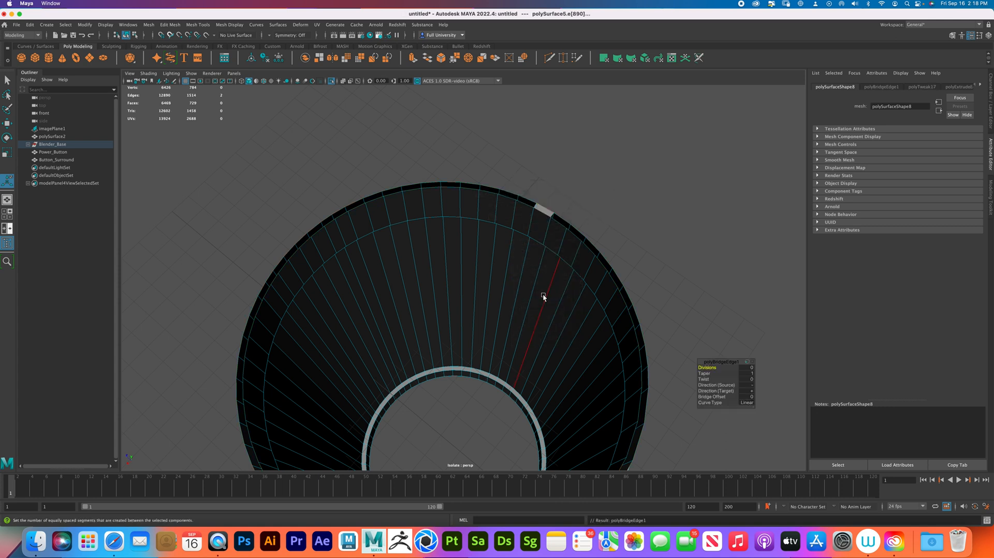
{"action": "double_click", "coordinate": [530, 206]}
{"action": "right_click_drag", "start_coordinate": [527, 206], "coordinate": [524, 304], "text": "shift"}
{"action": "right_click_drag", "start_coordinate": [534, 220], "coordinate": [566, 208]}
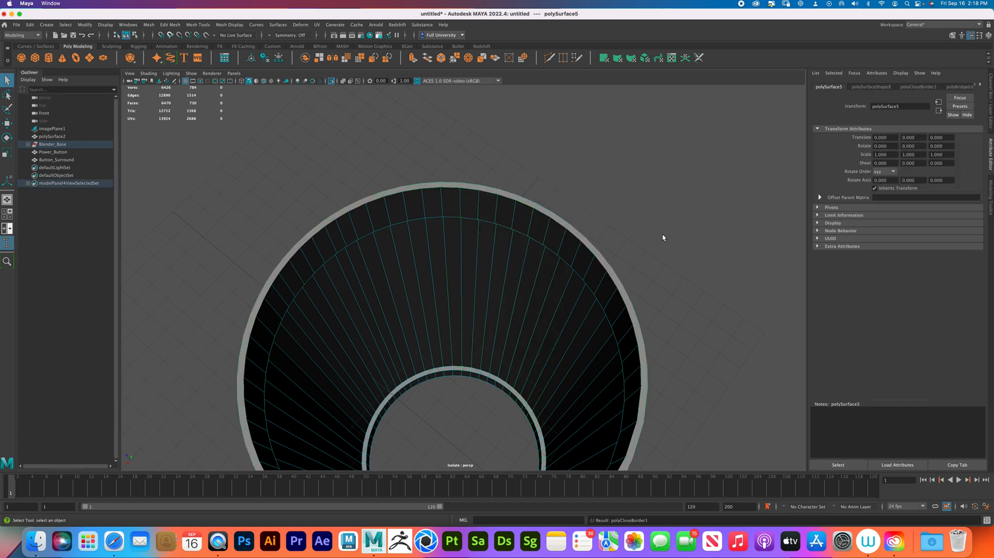
Examine the filled rim and the outer wall's steps from several angles around the jar
{"action": "scroll", "coordinate": [663, 235], "scroll_direction": "down", "scroll_amount": 3}
{"action": "scroll", "coordinate": [663, 236], "scroll_direction": "down", "scroll_amount": 3}
{"action": "left_click", "coordinate": [619, 282]}
{"action": "left_click_drag", "start_coordinate": [605, 365], "coordinate": [508, 224], "text": "alt"}
{"action": "right_click_drag", "start_coordinate": [475, 193], "coordinate": [533, 241], "text": "alt"}
{"action": "middle_click_drag", "start_coordinate": [491, 188], "coordinate": [488, 223], "text": "alt"}
{"action": "right_click_drag", "start_coordinate": [477, 209], "coordinate": [527, 240], "text": "alt"}
{"action": "left_click_drag", "start_coordinate": [504, 266], "coordinate": [526, 280], "text": "alt"}
{"action": "middle_click_drag", "start_coordinate": [502, 283], "coordinate": [499, 197], "text": "alt"}
{"action": "right_click_drag", "start_coordinate": [518, 261], "coordinate": [563, 290], "text": "alt"}
{"action": "left_click_drag", "start_coordinate": [539, 277], "coordinate": [526, 262], "text": "alt"}
{"action": "right_click_drag", "start_coordinate": [526, 262], "coordinate": [566, 243], "text": "alt"}
Select the edge loops along the rims and step edges of the jar's outer and inner walls
{"action": "right_click_drag", "start_coordinate": [542, 196], "coordinate": [540, 173]}
{"action": "left_click", "coordinate": [520, 224]}
{"action": "double_click", "coordinate": [518, 225]}
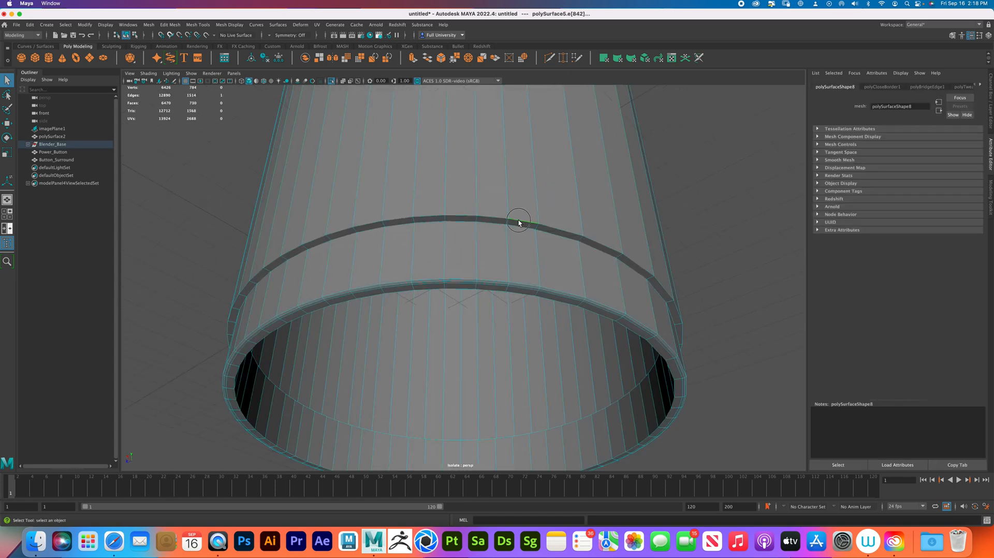
{"action": "double_click", "coordinate": [636, 388], "text": "shift"}
{"action": "left_click_drag", "start_coordinate": [609, 393], "coordinate": [621, 416], "text": "alt"}
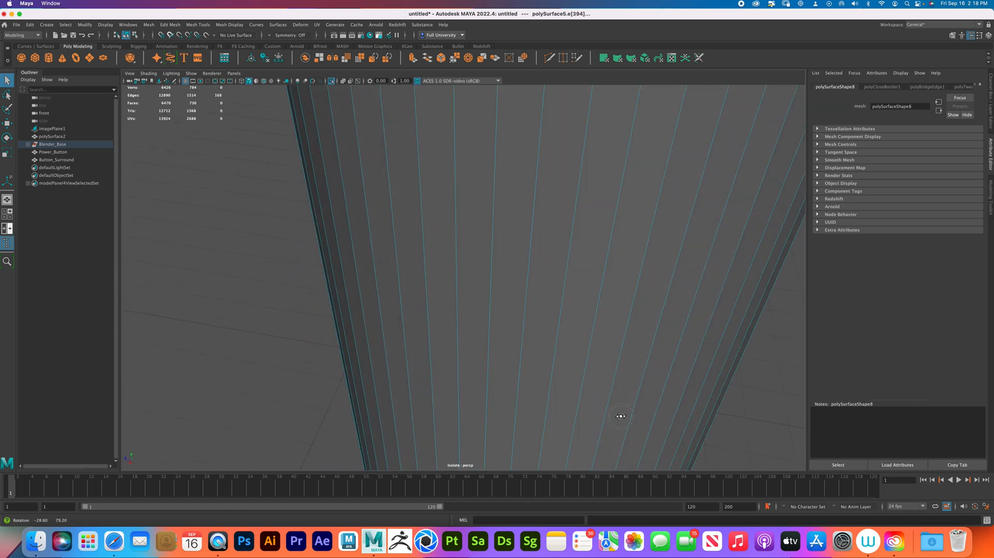
{"action": "scroll", "coordinate": [621, 417], "scroll_direction": "down", "scroll_amount": 8}
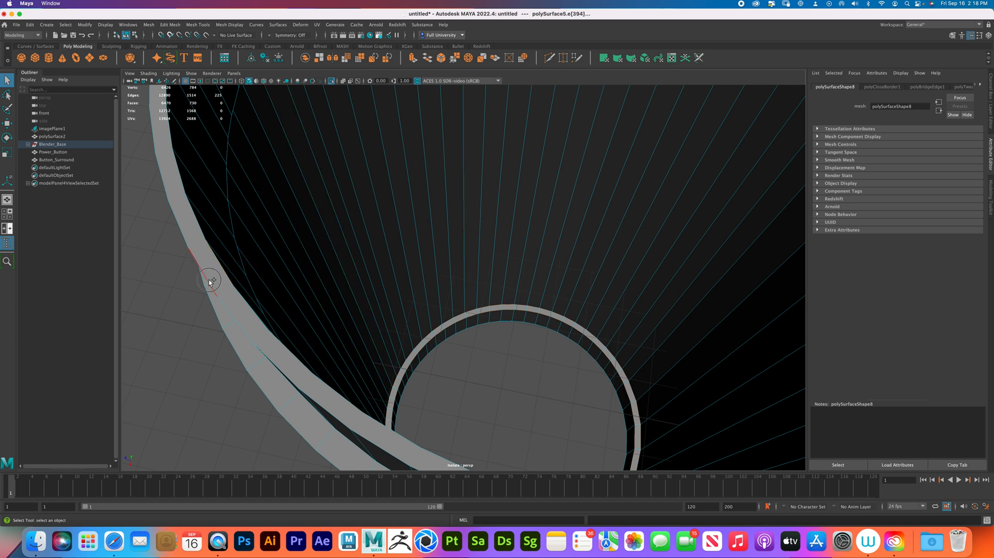
{"action": "left_click_drag", "start_coordinate": [314, 272], "coordinate": [319, 269], "text": "alt"}
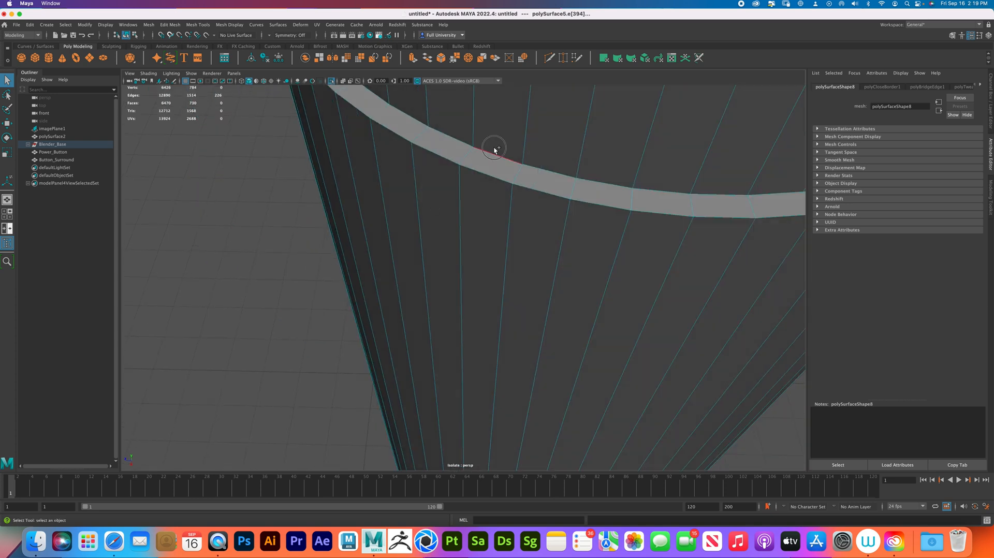
{"action": "left_click_drag", "start_coordinate": [484, 176], "coordinate": [540, 266], "text": "alt"}
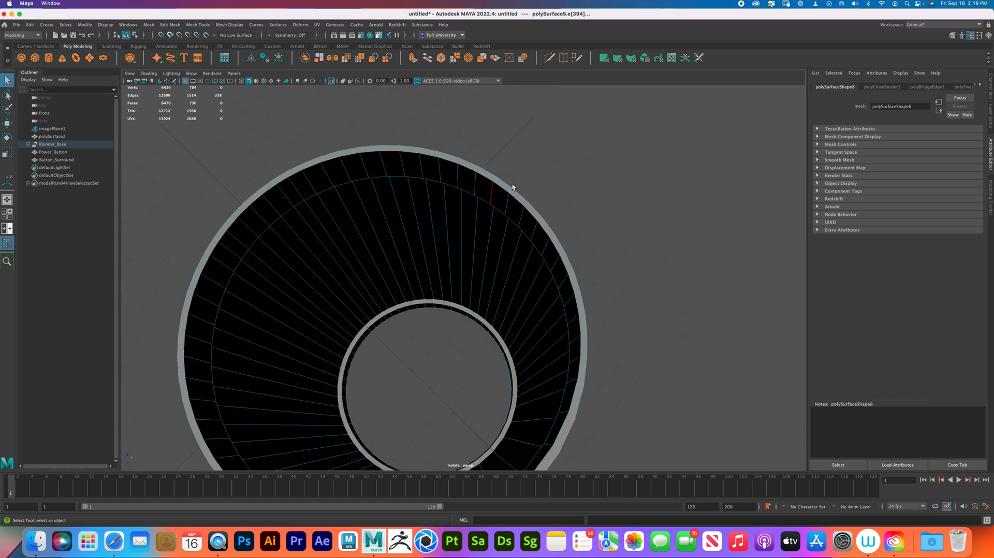
Undo the edge loop selections, the rim fill and the single-edge bridge
{"action": "right_click_drag", "start_coordinate": [512, 190], "coordinate": [538, 190]}
{"action": "key", "text": "super+z"}
{"action": "key", "text": "super+z"}
{"action": "key", "text": "super+z"}
{"action": "key", "text": "super+z"}
{"action": "key", "text": "super+z"}
{"action": "key", "text": "super+z"}
{"action": "key", "text": "super+z"}
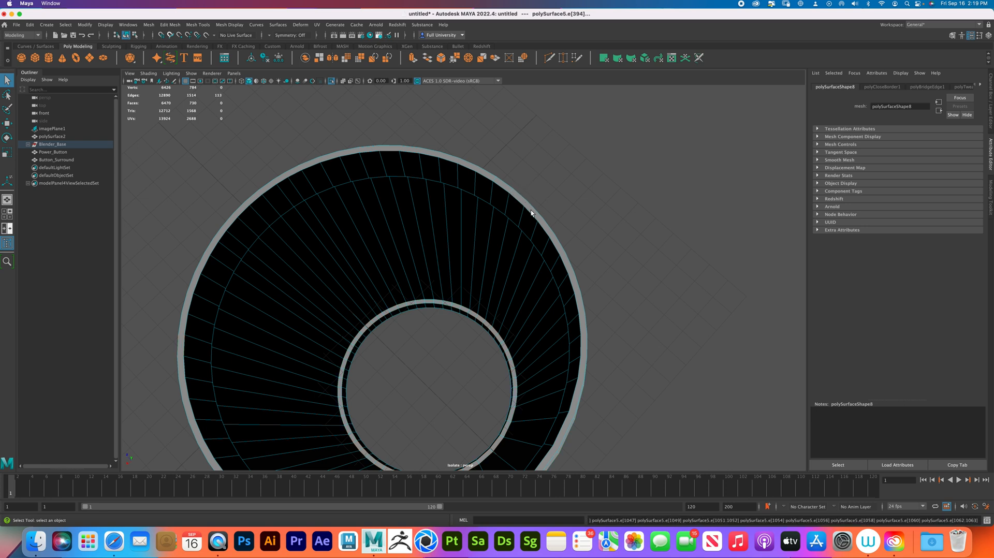
{"action": "key", "text": "super+z"}
{"action": "key", "text": "super+z"}
{"action": "key", "text": "super+z"}
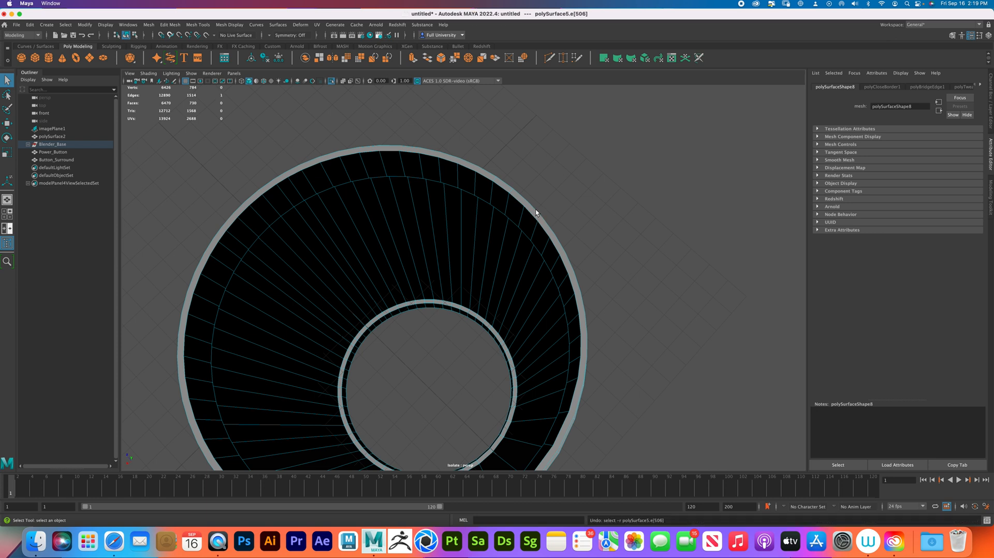
{"action": "key", "text": "super+z"}
{"action": "key", "text": "super+z"}
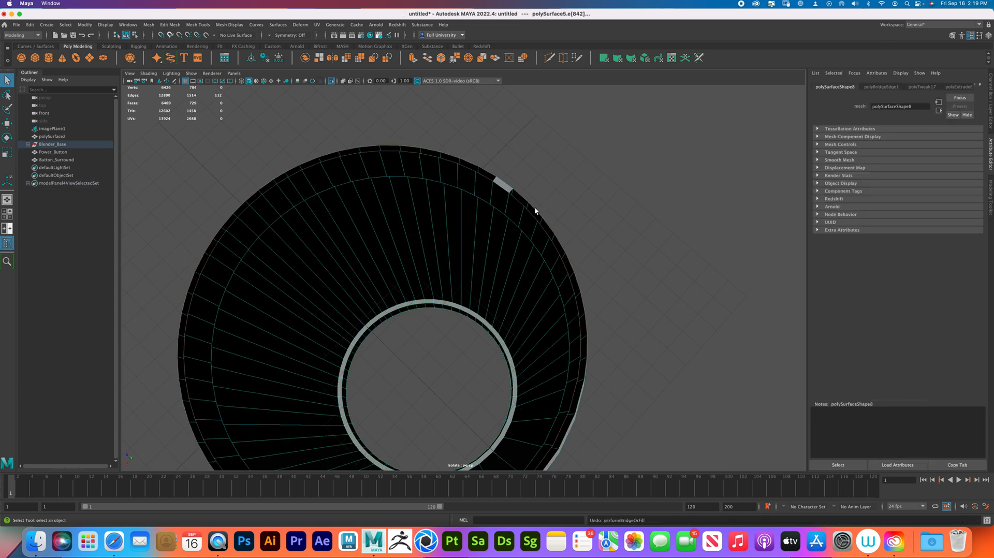
{"action": "key", "text": "super+z"}
{"action": "key", "text": "super+z"}
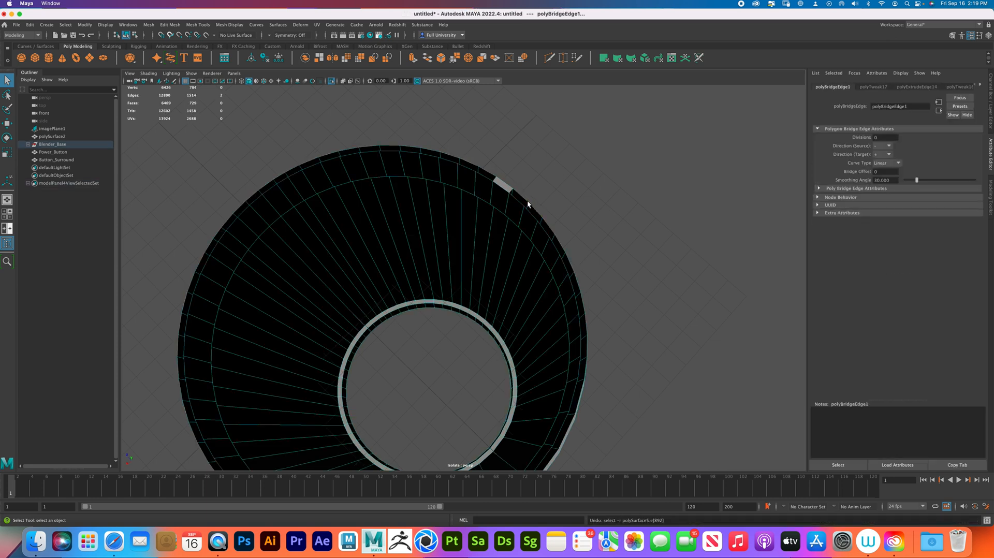
{"action": "key", "text": "super+z"}
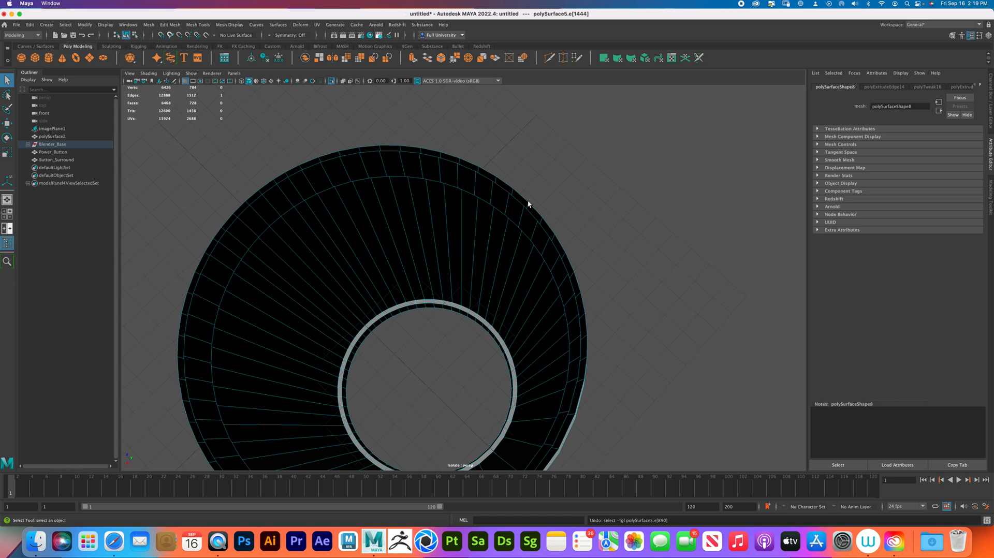
Try again to bridge the full inner and outer rim edge loops, adjusting the bridge's twist
{"action": "left_click", "coordinate": [505, 184]}
{"action": "double_click", "coordinate": [505, 185]}
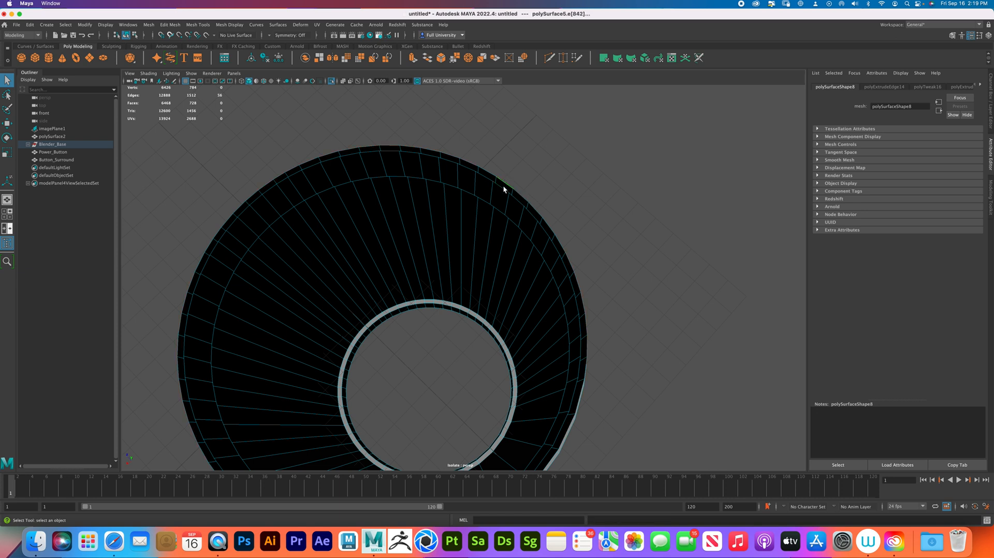
{"action": "right_click_drag", "start_coordinate": [502, 188], "coordinate": [483, 277], "text": "shift"}
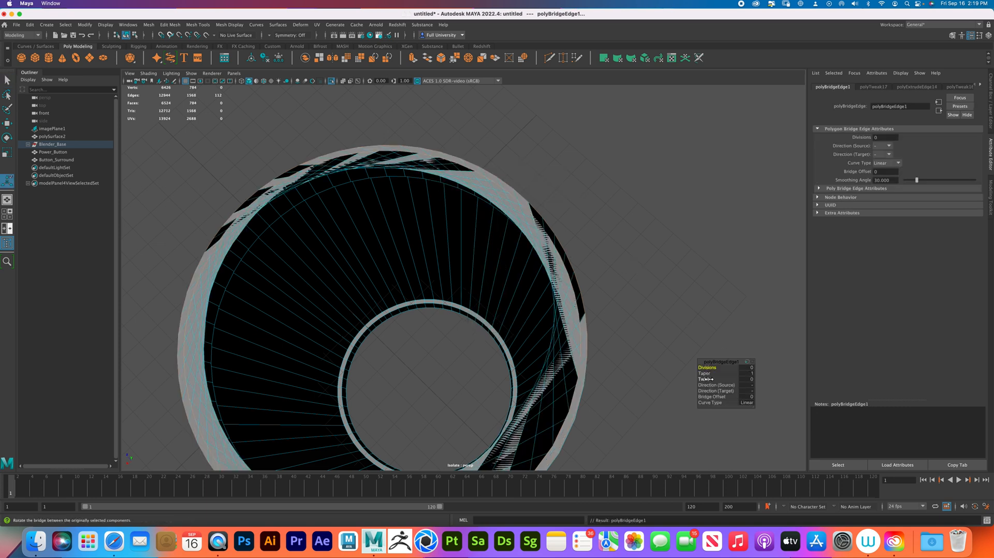
{"action": "middle_click_drag", "start_coordinate": [705, 379], "coordinate": [702, 379]}
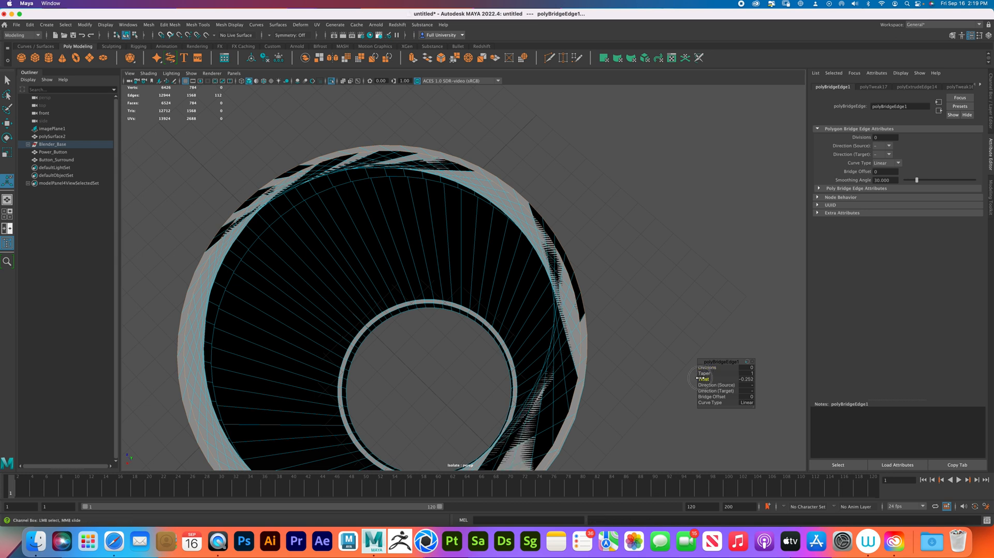
{"action": "middle_click_drag", "start_coordinate": [397, 350], "coordinate": [311, 318]}
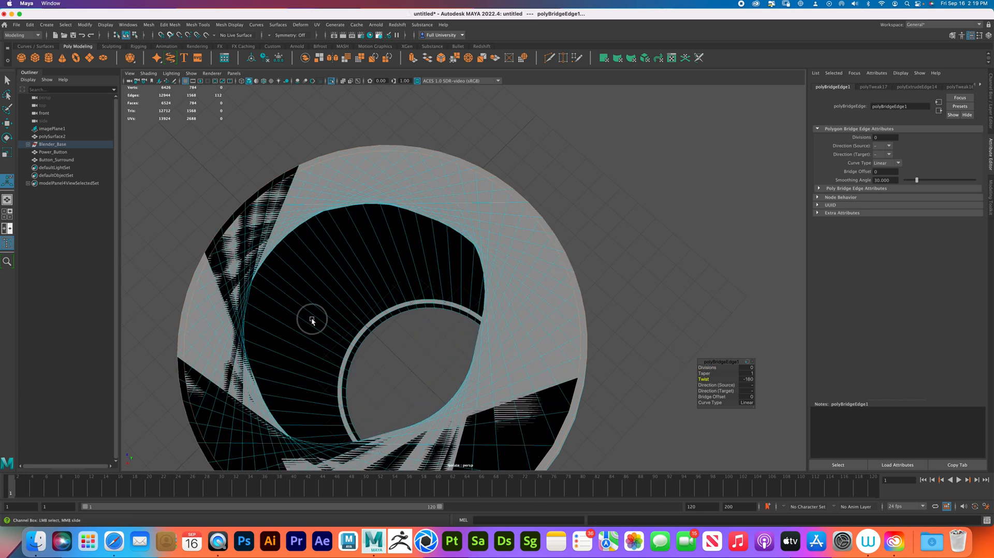
{"action": "middle_click_drag", "start_coordinate": [75, 314], "coordinate": [41, 315]}
{"action": "mouse_move", "coordinate": [708, 381]}
{"action": "middle_mouse_down"}
{"action": "mouse_move", "coordinate": [683, 376]}
{"action": "mouse_move", "coordinate": [984, 373]}
{"action": "mouse_move", "coordinate": [700, 375]}
{"action": "middle_mouse_up"}
{"action": "left_click", "coordinate": [585, 337]}
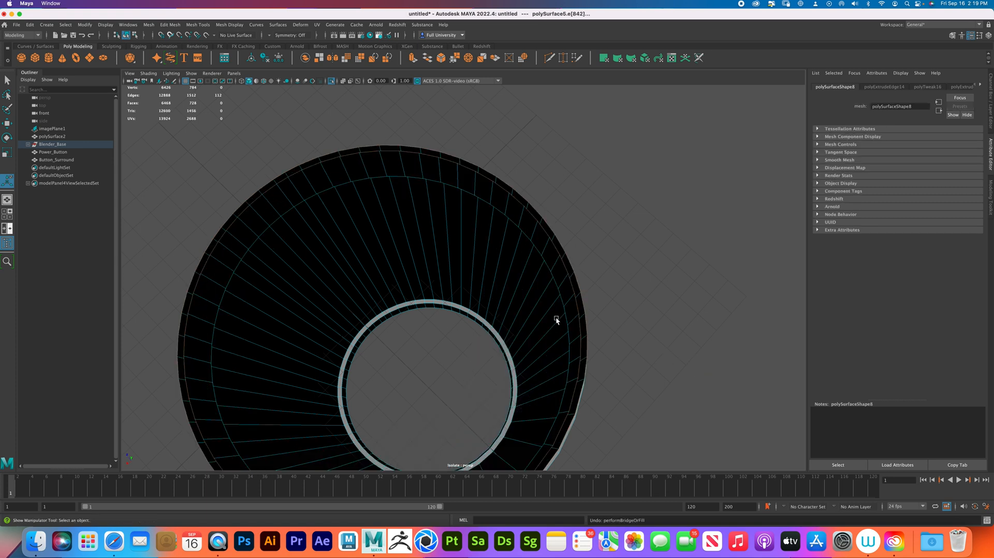
Bridge one pair of facing edges between the inner and outer top rims
{"action": "right_click_drag", "start_coordinate": [514, 243], "coordinate": [512, 195]}
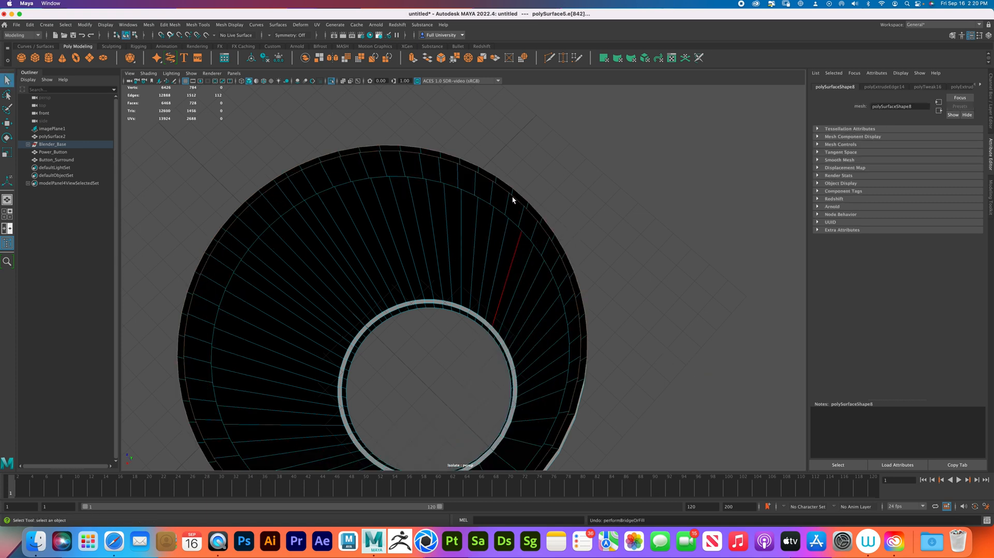
{"action": "right_click", "coordinate": [514, 200]}
{"action": "left_click", "coordinate": [515, 200]}
{"action": "left_click", "coordinate": [520, 192], "text": "shift"}
{"action": "right_click_drag", "start_coordinate": [521, 192], "coordinate": [511, 290], "text": "shift"}
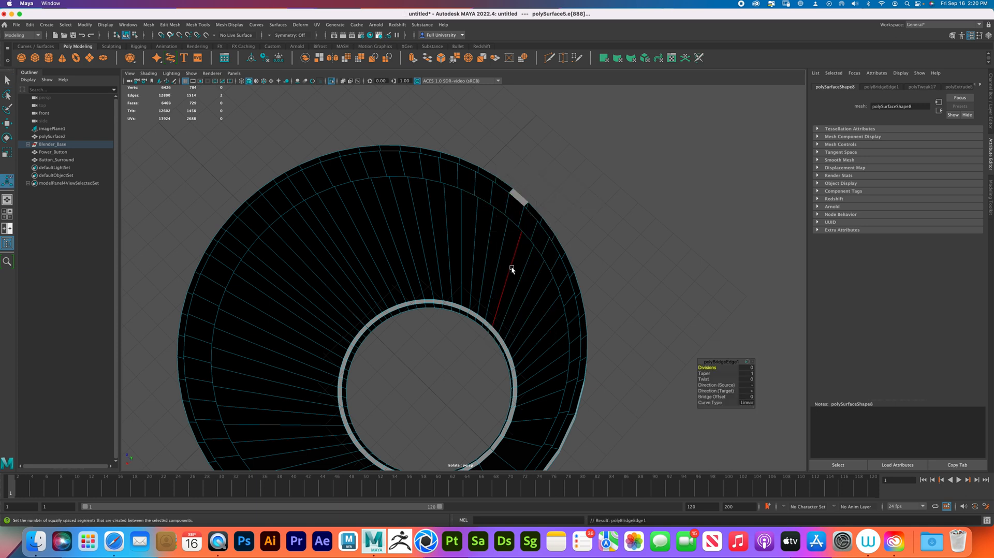
Bridge the next three facing edge pairs along the top rim and fill the remaining gap between the walls
{"action": "left_click", "coordinate": [503, 183], "text": "shift"}
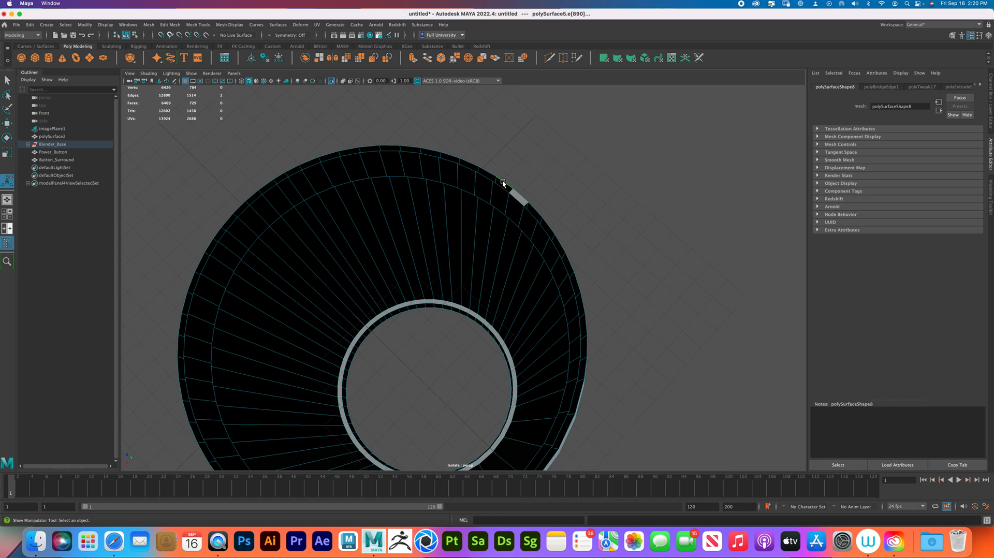
{"action": "key", "text": "g"}
{"action": "left_click", "coordinate": [480, 173], "text": "shift"}
{"action": "key", "text": "g"}
{"action": "left_click", "coordinate": [470, 160], "text": "shift"}
{"action": "key", "text": "g"}
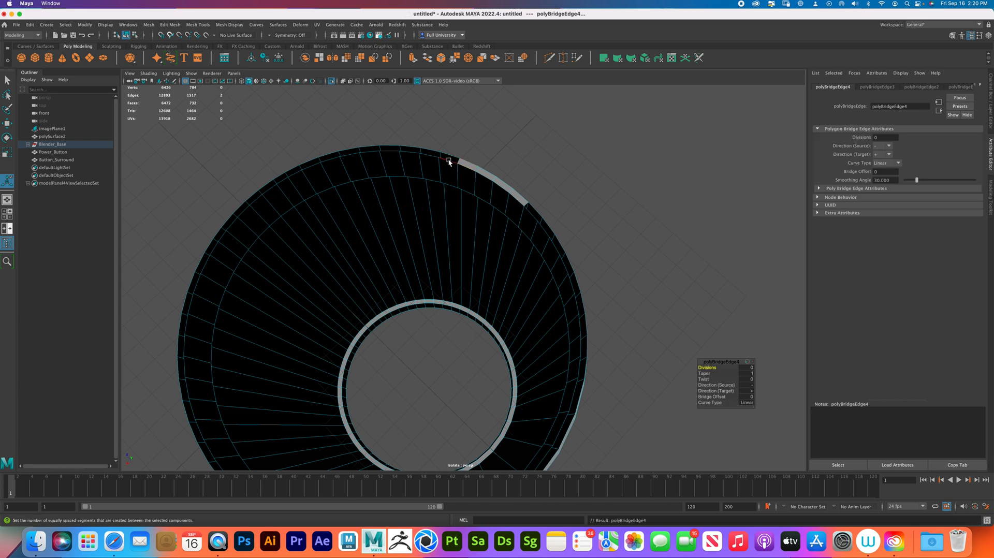
{"action": "double_click", "coordinate": [448, 161]}
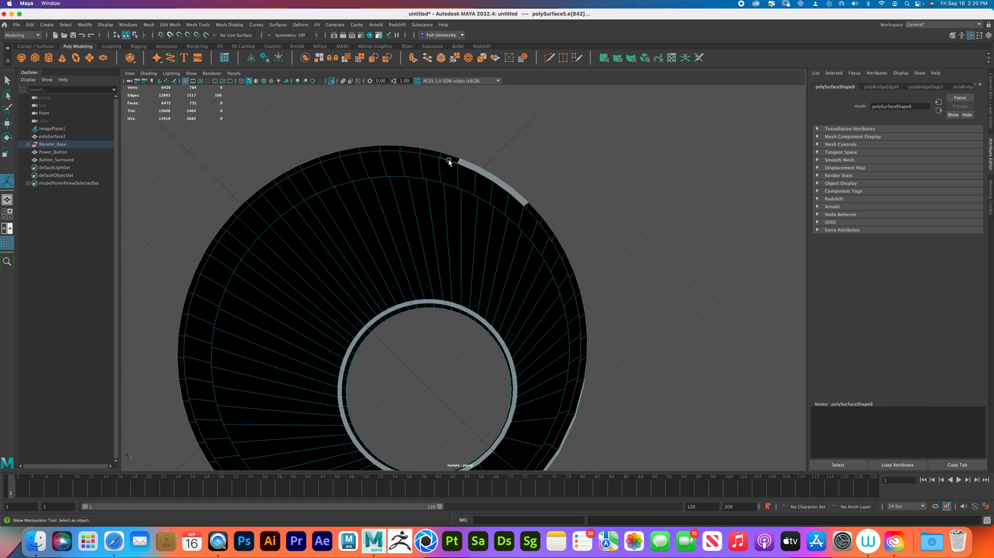
{"action": "right_click_drag", "start_coordinate": [449, 160], "coordinate": [443, 261], "text": "shift"}
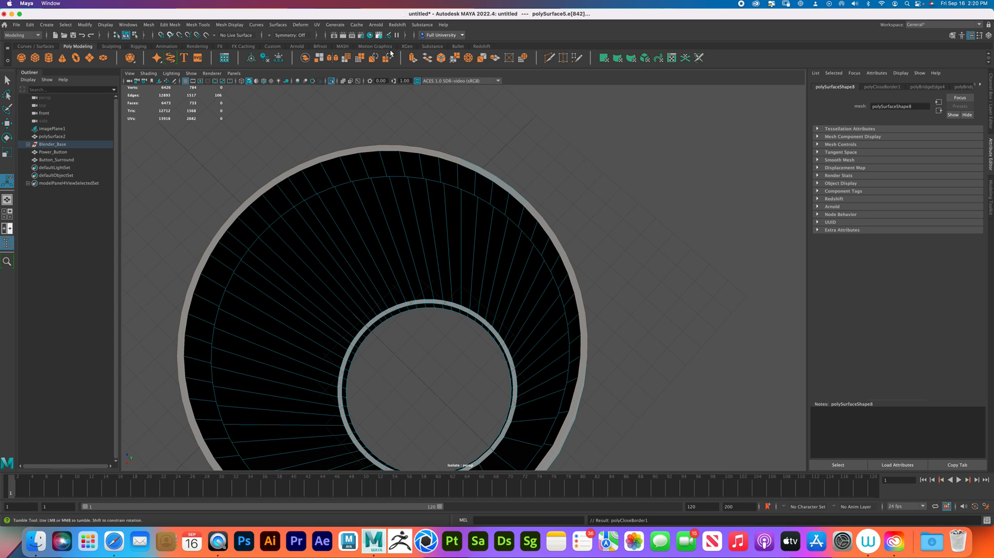
{"action": "left_click", "coordinate": [549, 57]}
{"action": "key", "text": "space"}
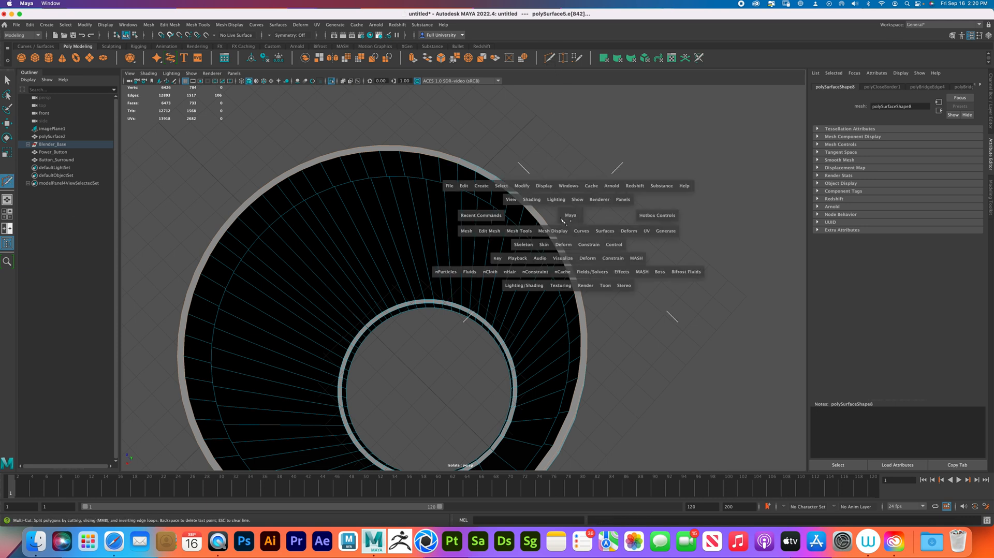
{"action": "middle_click_drag", "start_coordinate": [645, 156], "coordinate": [604, 172], "text": "alt"}
{"action": "key", "text": "space"}
{"action": "scroll", "coordinate": [613, 216], "scroll_direction": "up", "scroll_amount": 5}
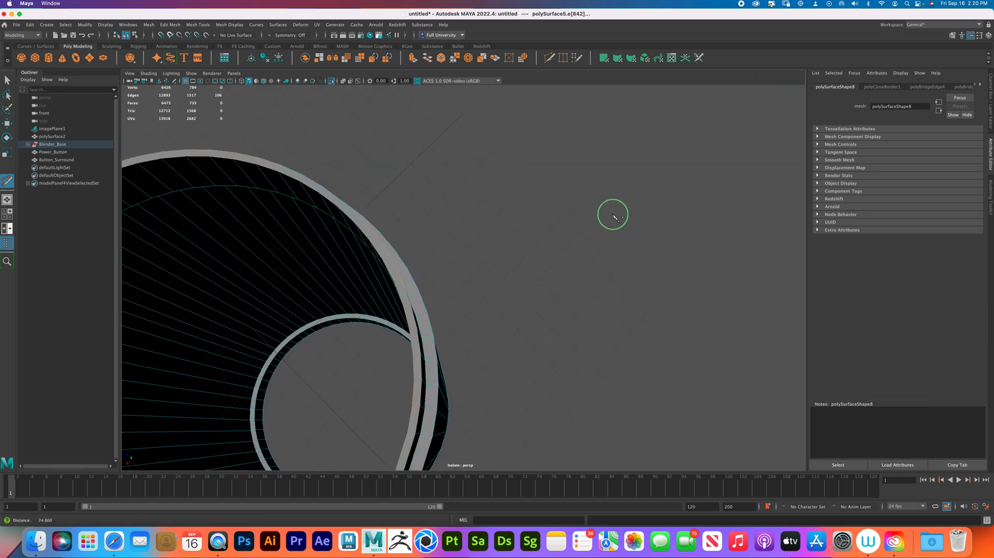
{"action": "left_click_drag", "start_coordinate": [437, 266], "coordinate": [411, 252], "text": "alt"}
{"action": "middle_click_drag", "start_coordinate": [411, 253], "coordinate": [414, 246], "text": "alt"}
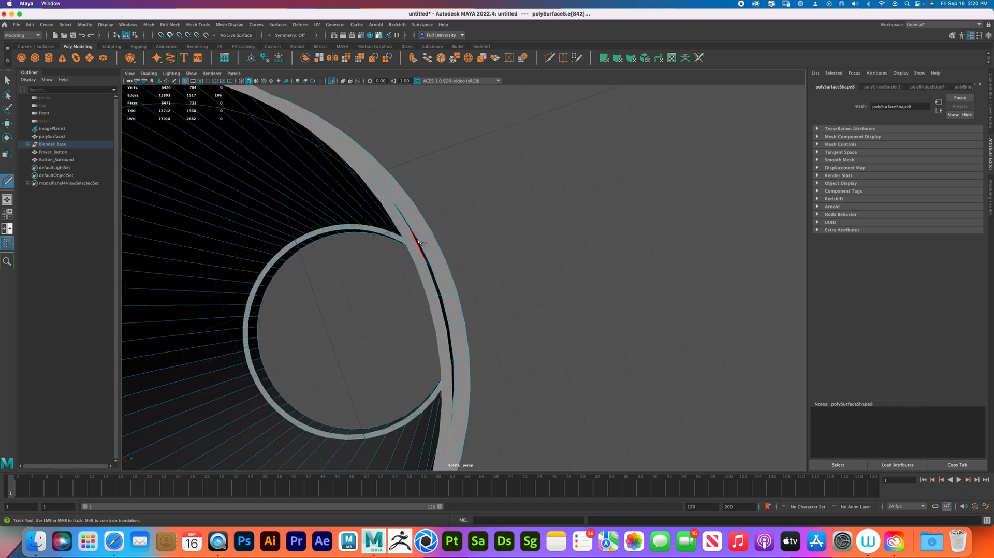
Undo the fill of the remaining gap in the jar's top rim and return to object selection
{"action": "key", "text": "ctrl+z"}
{"action": "right_click_drag", "start_coordinate": [402, 223], "coordinate": [388, 198]}
{"action": "left_click", "coordinate": [7, 81]}
{"action": "middle_click_drag", "start_coordinate": [388, 199], "coordinate": [412, 202], "text": "alt"}
{"action": "left_click_drag", "start_coordinate": [413, 202], "coordinate": [513, 196], "text": "alt"}
{"action": "right_click_drag", "start_coordinate": [513, 196], "coordinate": [526, 235], "text": "alt"}
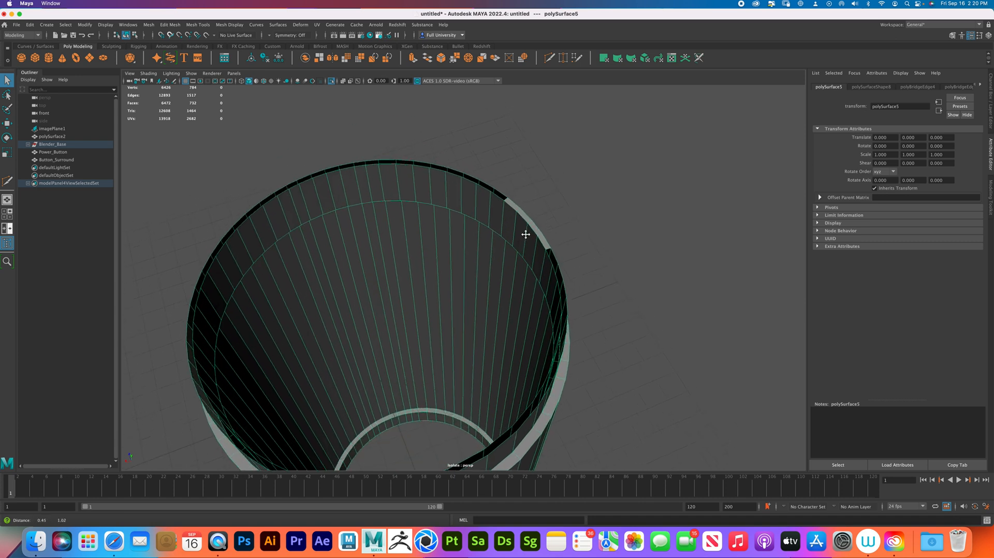
Bridge the next four facing edge pairs between the inner and outer walls along the top rim
{"action": "right_click_drag", "start_coordinate": [499, 199], "coordinate": [490, 282]}
{"action": "left_click", "coordinate": [502, 194]}
{"action": "left_click", "coordinate": [503, 189], "text": "shift"}
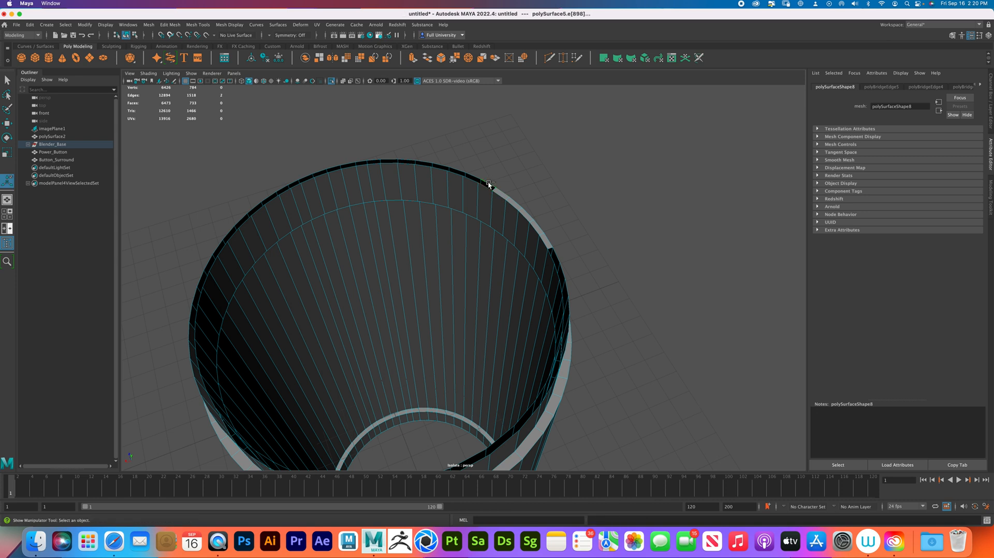
{"action": "key", "text": "g"}
{"action": "left_click", "coordinate": [457, 174]}
{"action": "key", "text": "g"}
{"action": "left_click", "coordinate": [459, 169]}
{"action": "key", "text": "g"}
{"action": "left_click", "coordinate": [442, 164]}
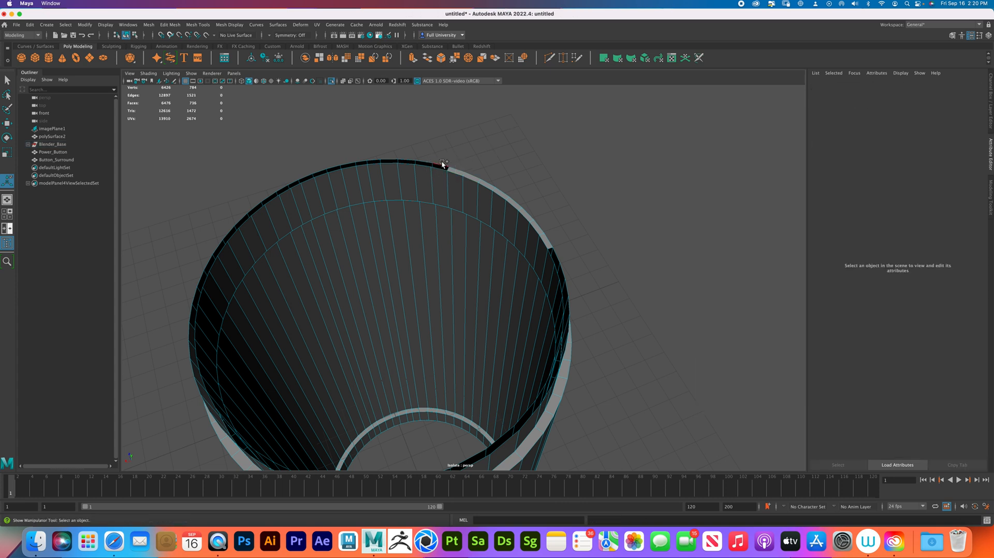
Bridge two more facing edge pairs of the top rim, working up close on the open gap
{"action": "left_click", "coordinate": [440, 171]}
{"action": "left_click", "coordinate": [443, 162], "text": "shift"}
{"action": "key", "text": "f"}
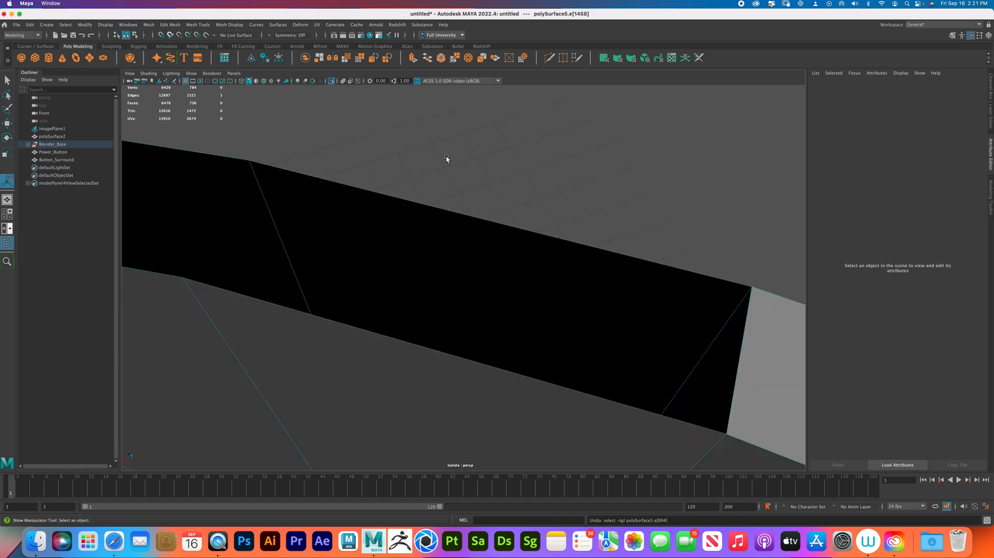
{"action": "left_click", "coordinate": [531, 227]}
{"action": "right_click_drag", "start_coordinate": [531, 227], "coordinate": [473, 223], "text": "alt"}
{"action": "left_click", "coordinate": [471, 255]}
{"action": "left_click", "coordinate": [444, 300], "text": "shift"}
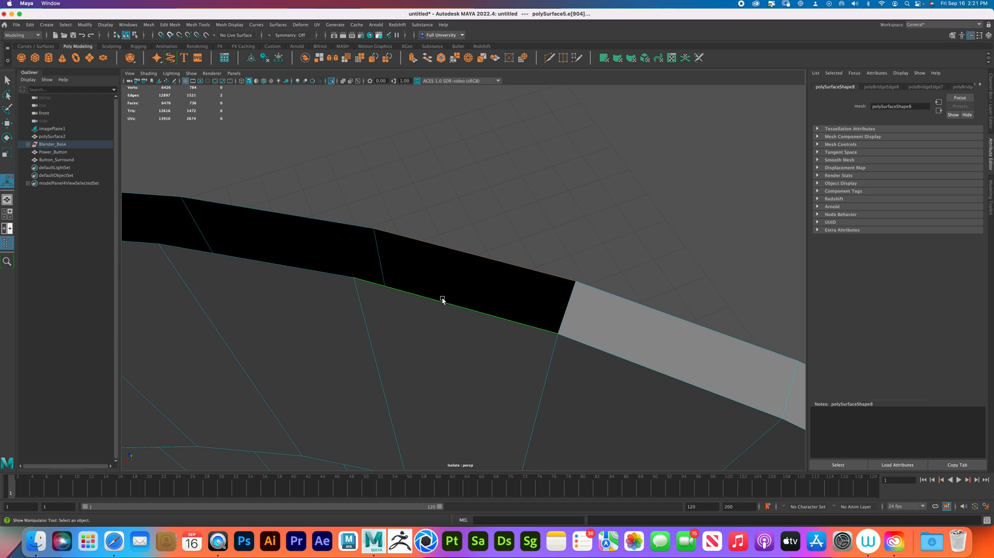
{"action": "key", "text": "g"}
{"action": "left_click", "coordinate": [329, 223]}
{"action": "left_click", "coordinate": [305, 267], "text": "shift"}
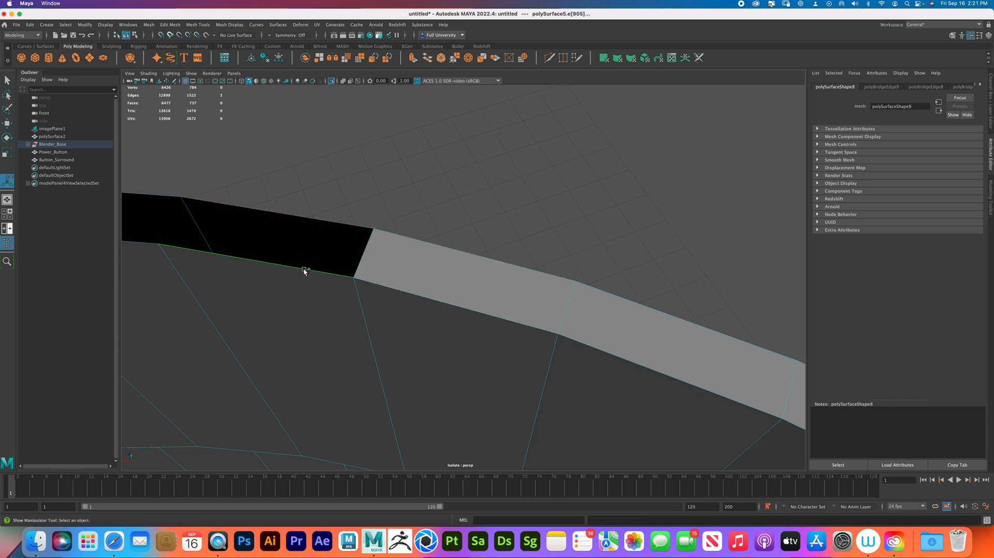
{"action": "key", "text": "g"}
{"action": "right_click_drag", "start_coordinate": [324, 274], "coordinate": [185, 229], "text": "alt"}
{"action": "middle_click_drag", "start_coordinate": [185, 229], "coordinate": [517, 185], "text": "alt"}
{"action": "right_click_drag", "start_coordinate": [517, 185], "coordinate": [508, 219], "text": "alt"}
{"action": "left_click", "coordinate": [477, 197]}
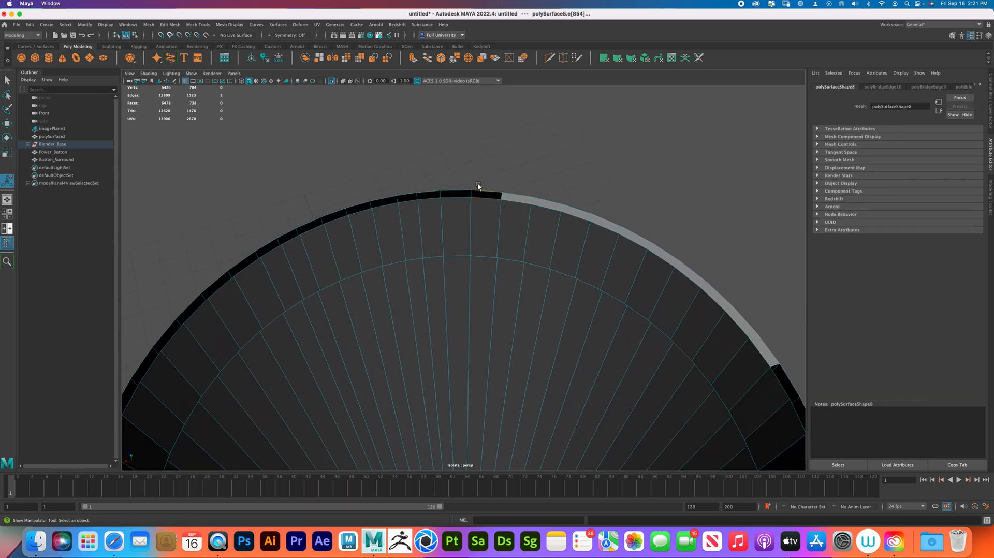
Select the whole run of bridged faces on the top rim and delete them
{"action": "right_click", "coordinate": [523, 219]}
{"action": "right_click_drag", "start_coordinate": [523, 219], "coordinate": [523, 235]}
{"action": "left_click", "coordinate": [515, 196]}
{"action": "double_click", "coordinate": [769, 356], "text": "shift"}
{"action": "key", "text": "Delete"}
Extrude the edge loop of the outer top rim and scale it slightly inward towards the inner wall
{"action": "right_click_drag", "start_coordinate": [577, 250], "coordinate": [573, 207]}
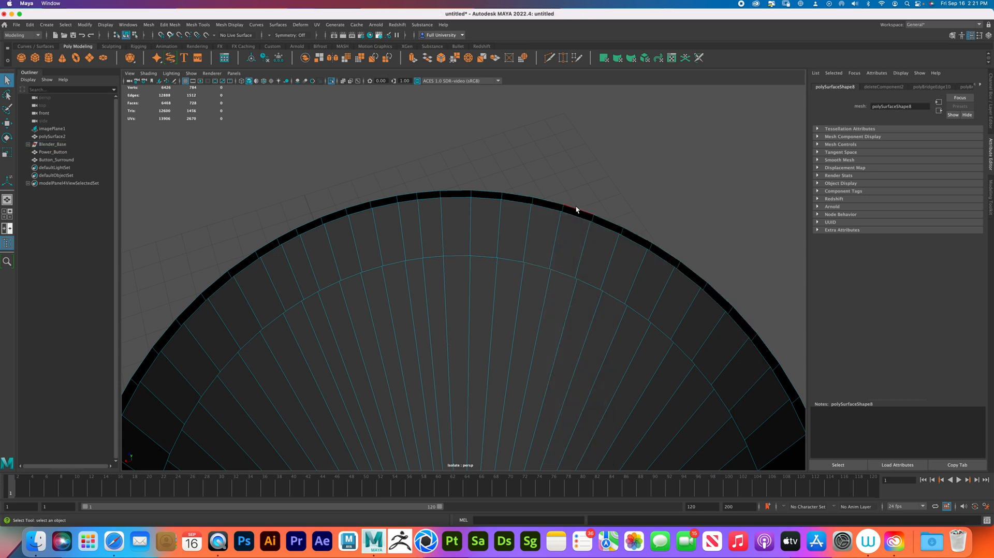
{"action": "double_click", "coordinate": [576, 210]}
{"action": "scroll", "coordinate": [592, 241], "scroll_direction": "down", "scroll_amount": 3}
{"action": "key", "text": "ctrl+e"}
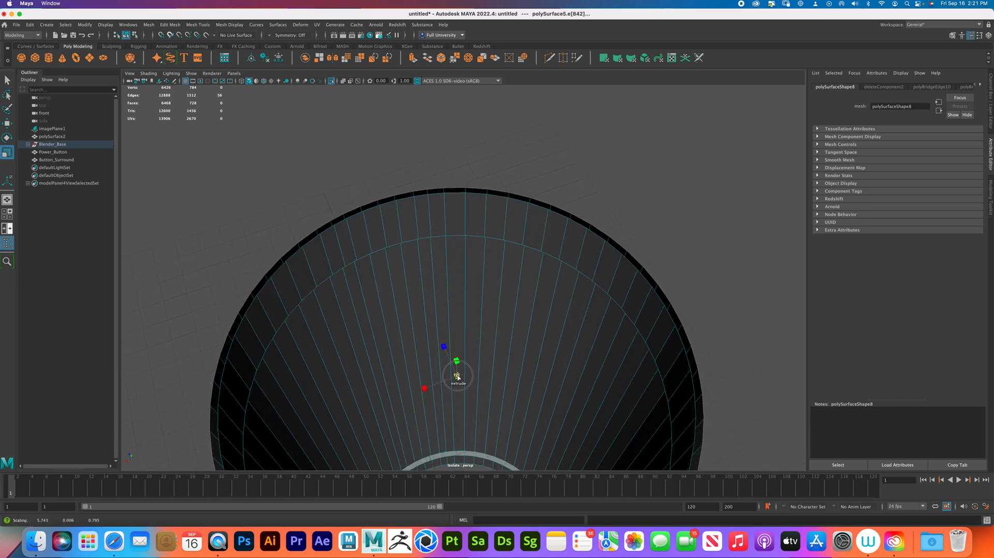
{"action": "left_click_drag", "start_coordinate": [457, 378], "coordinate": [452, 380], "text": "shift"}
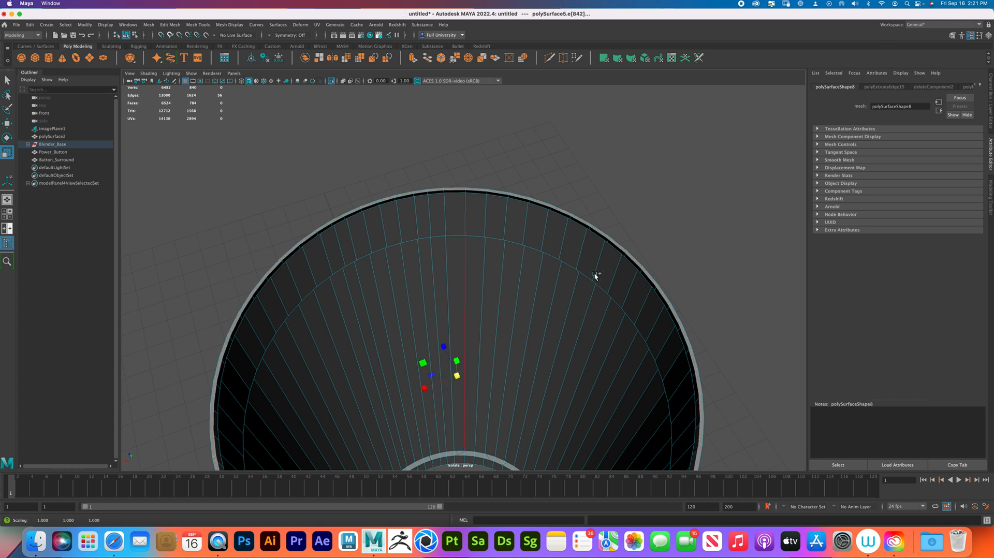
Try to bridge the extruded rim edge loop to the inner wall's edge loop
{"action": "double_click", "coordinate": [597, 236], "text": "shift"}
{"action": "right_click_drag", "start_coordinate": [596, 236], "coordinate": [582, 329], "text": "shift"}
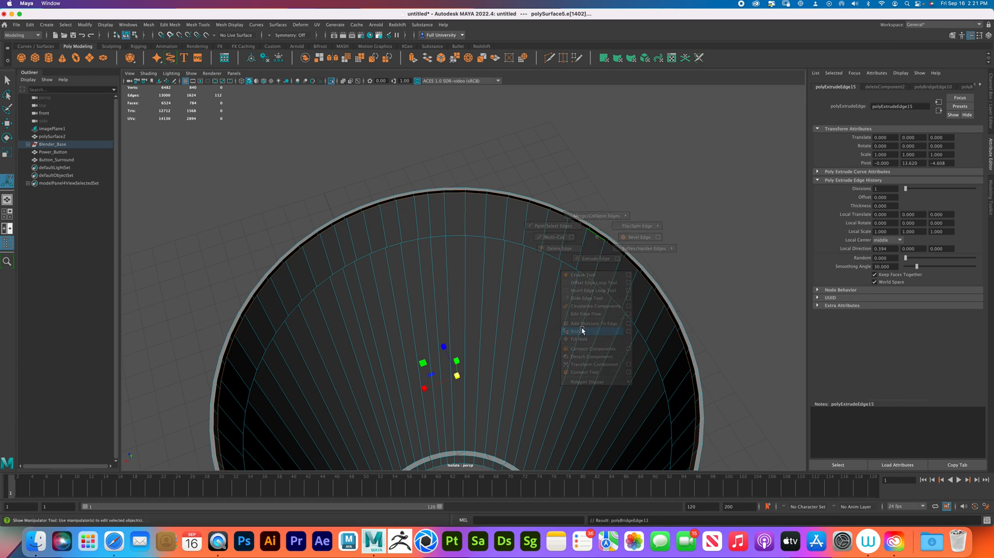
{"action": "key", "text": "ctrl+z"}
Target Weld the inner wall's top vertices to the facing vertices of the extruded rim along the first stretch
{"action": "left_click_drag", "start_coordinate": [662, 251], "coordinate": [610, 291], "text": "alt"}
{"action": "right_click_drag", "start_coordinate": [610, 290], "coordinate": [574, 223], "text": "alt"}
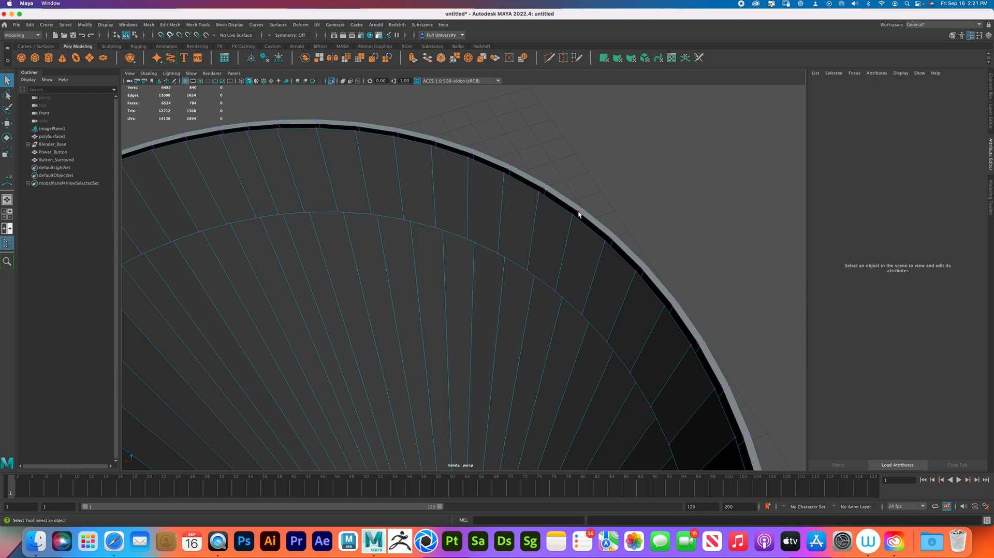
{"action": "left_click", "coordinate": [579, 211]}
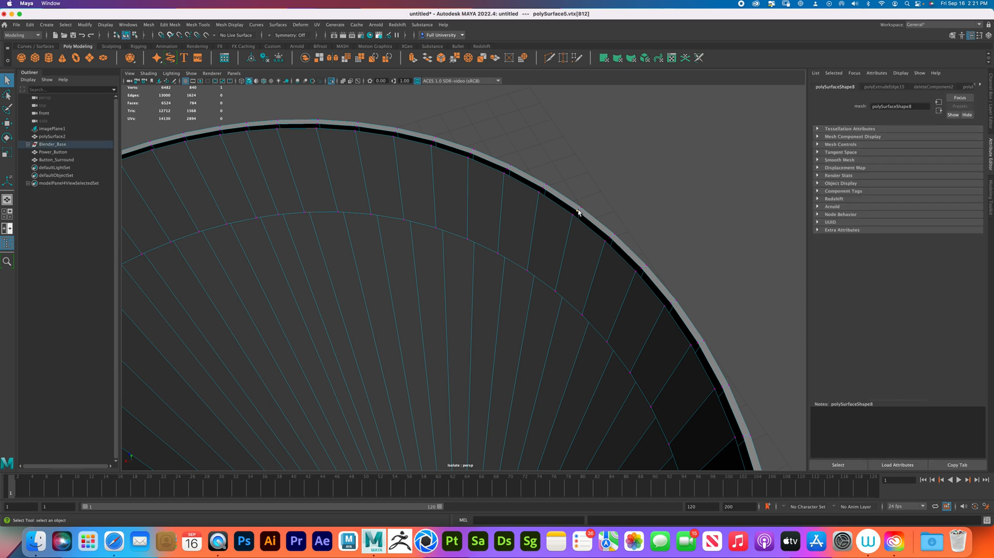
{"action": "key", "text": "w"}
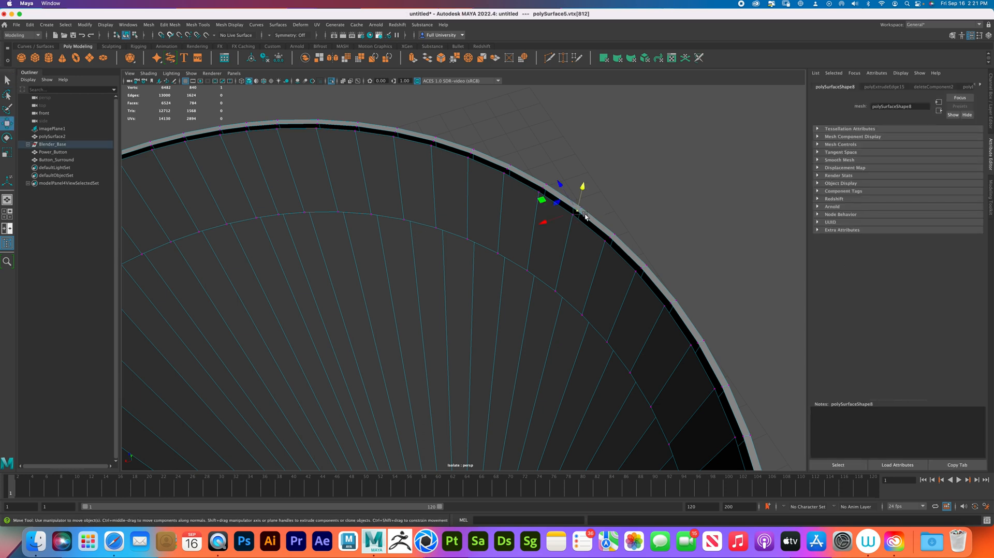
{"action": "mouse_move", "coordinate": [579, 214]}
{"action": "right_mouse_down", "text": "shift"}
{"action": "mouse_move", "coordinate": [588, 188]}
{"action": "mouse_move", "coordinate": [580, 208]}
{"action": "right_mouse_up", "text": "shift"}
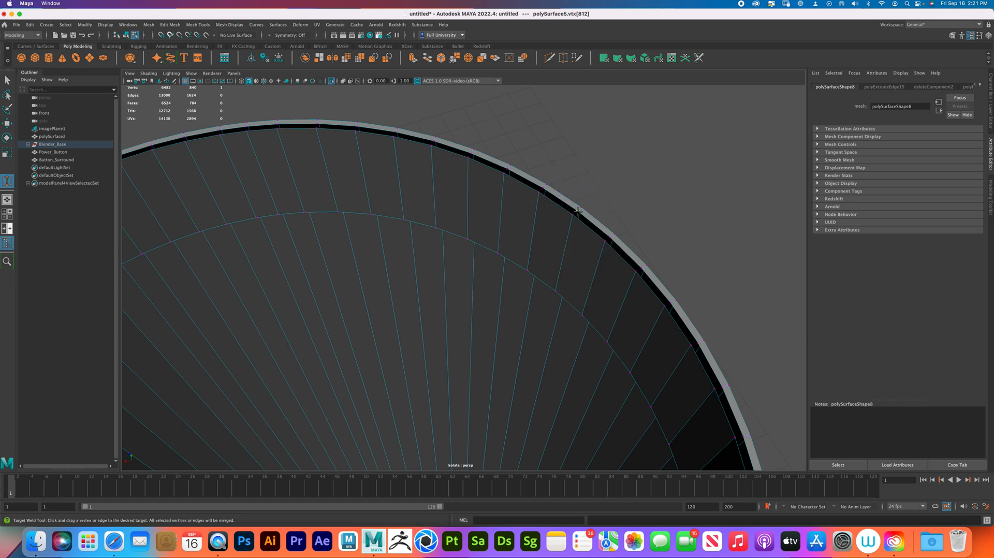
{"action": "left_click_drag", "start_coordinate": [579, 210], "coordinate": [280, 123]}
Continue welding facing rim vertices along the next stretch, from the top of the curve down its side
{"action": "middle_click_drag", "start_coordinate": [279, 123], "coordinate": [542, 209], "text": "alt"}
{"action": "left_click_drag", "start_coordinate": [530, 198], "coordinate": [298, 282]}
{"action": "left_click_drag", "start_coordinate": [256, 310], "coordinate": [235, 341]}
{"action": "left_click_drag", "start_coordinate": [194, 371], "coordinate": [198, 375]}
{"action": "middle_click_drag", "start_coordinate": [297, 319], "coordinate": [404, 173], "text": "alt"}
{"action": "left_click_drag", "start_coordinate": [291, 213], "coordinate": [287, 208]}
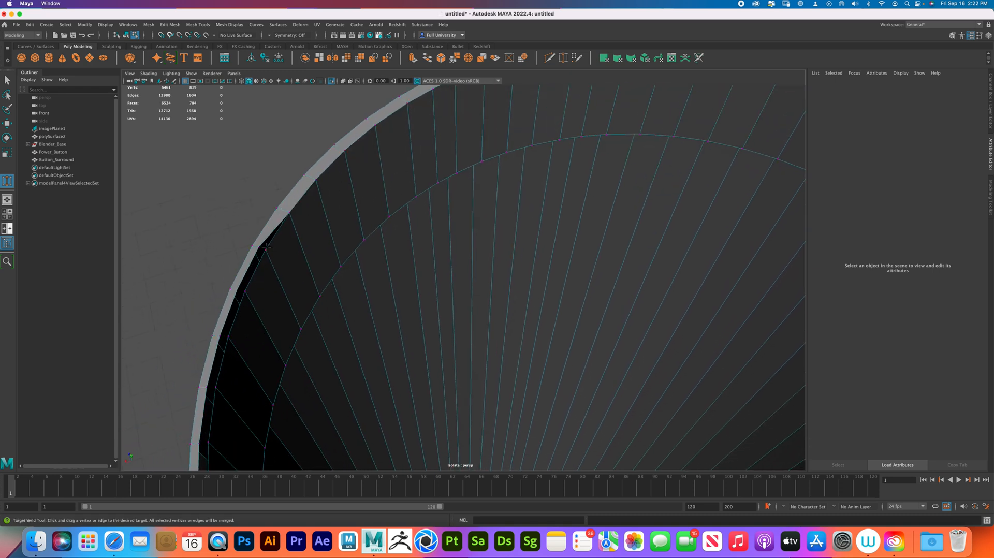
Weld the next nine facing vertex pairs between the inner wall and the extruded rim
{"action": "left_click_drag", "start_coordinate": [269, 250], "coordinate": [255, 247]}
{"action": "left_click_drag", "start_coordinate": [246, 291], "coordinate": [231, 288]}
{"action": "left_click_drag", "start_coordinate": [228, 337], "coordinate": [219, 336]}
{"action": "left_click_drag", "start_coordinate": [216, 388], "coordinate": [206, 388]}
{"action": "middle_click_drag", "start_coordinate": [259, 380], "coordinate": [278, 224], "text": "alt"}
{"action": "left_click_drag", "start_coordinate": [224, 219], "coordinate": [233, 218]}
{"action": "left_click_drag", "start_coordinate": [241, 262], "coordinate": [233, 266]}
{"action": "left_click_drag", "start_coordinate": [244, 312], "coordinate": [234, 318]}
{"action": "left_click_drag", "start_coordinate": [243, 363], "coordinate": [255, 371]}
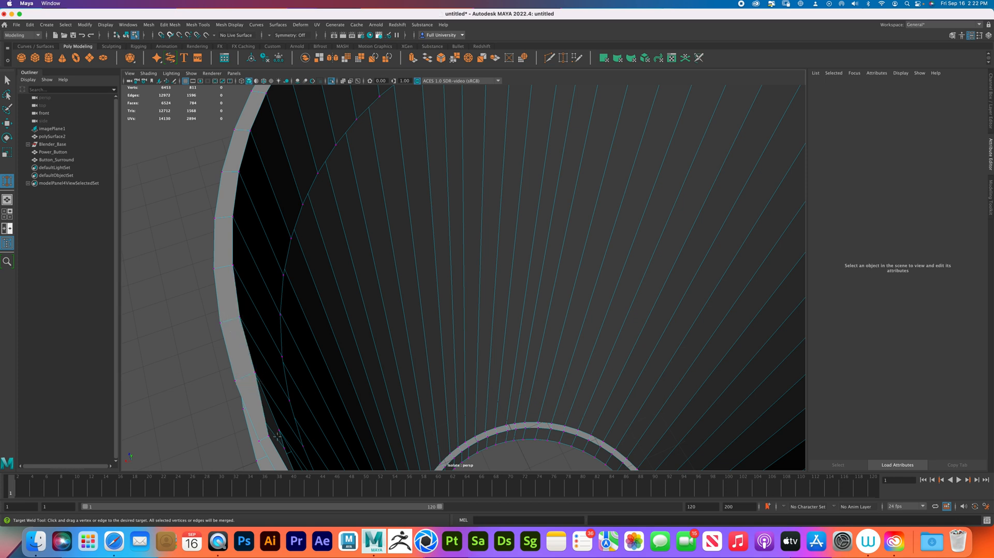
{"action": "left_click_drag", "start_coordinate": [273, 433], "coordinate": [450, 246]}
Weld the following twelve facing vertex pairs around the still open part of the top rim
{"action": "middle_click_drag", "start_coordinate": [450, 247], "coordinate": [453, 285], "text": "alt"}
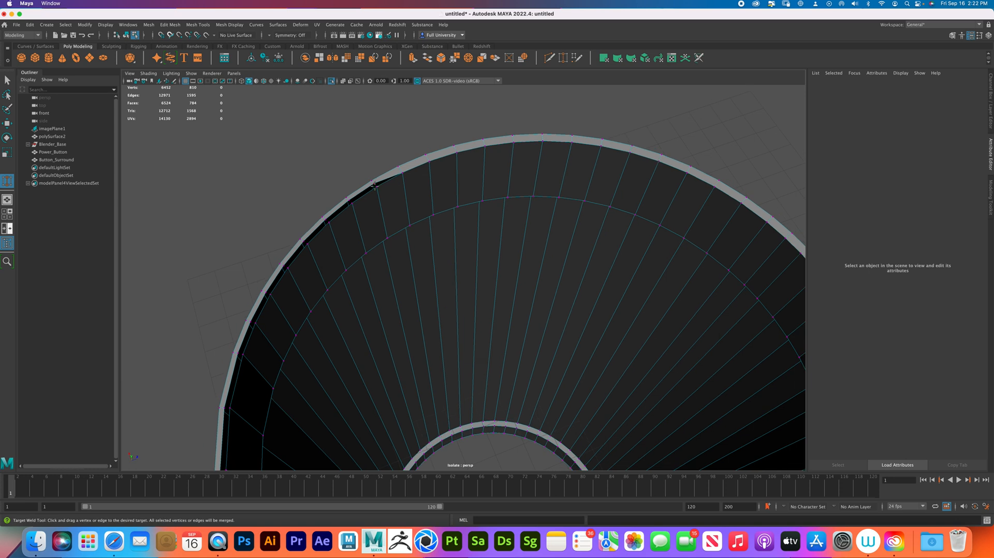
{"action": "left_click_drag", "start_coordinate": [378, 187], "coordinate": [234, 353]}
{"action": "left_click_drag", "start_coordinate": [225, 408], "coordinate": [232, 409]}
{"action": "middle_click_drag", "start_coordinate": [256, 382], "coordinate": [240, 222], "text": "alt"}
{"action": "left_click_drag", "start_coordinate": [198, 242], "coordinate": [206, 244]}
{"action": "left_click_drag", "start_coordinate": [207, 306], "coordinate": [215, 304]}
{"action": "left_click_drag", "start_coordinate": [231, 367], "coordinate": [236, 363]}
{"action": "left_click_drag", "start_coordinate": [291, 412], "coordinate": [349, 324], "text": "alt"}
{"action": "middle_click_drag", "start_coordinate": [349, 324], "coordinate": [456, 414], "text": "alt"}
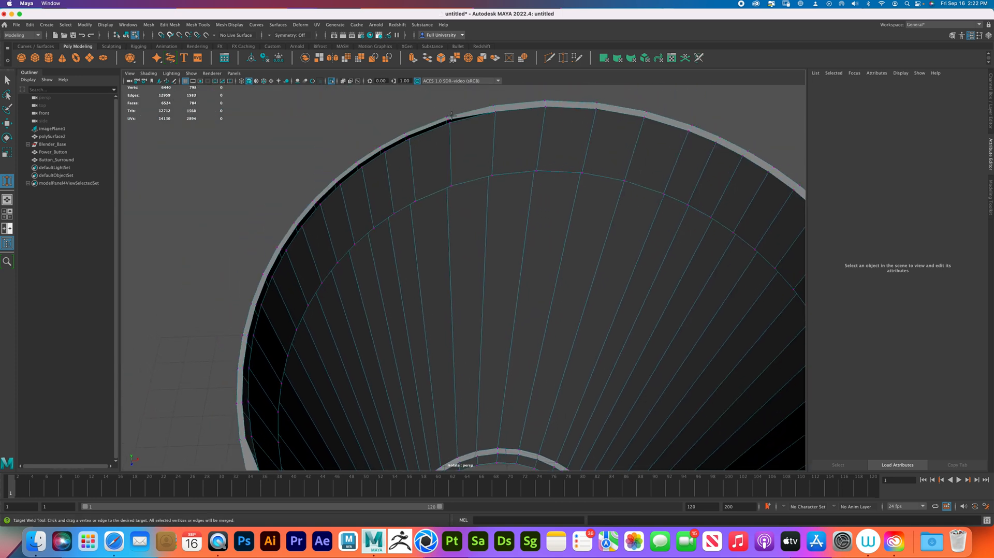
Weld all remaining open vertex pairs to close the jar's top rim
{"action": "left_click_drag", "start_coordinate": [448, 120], "coordinate": [398, 150]}
{"action": "left_click_drag", "start_coordinate": [381, 151], "coordinate": [264, 275]}
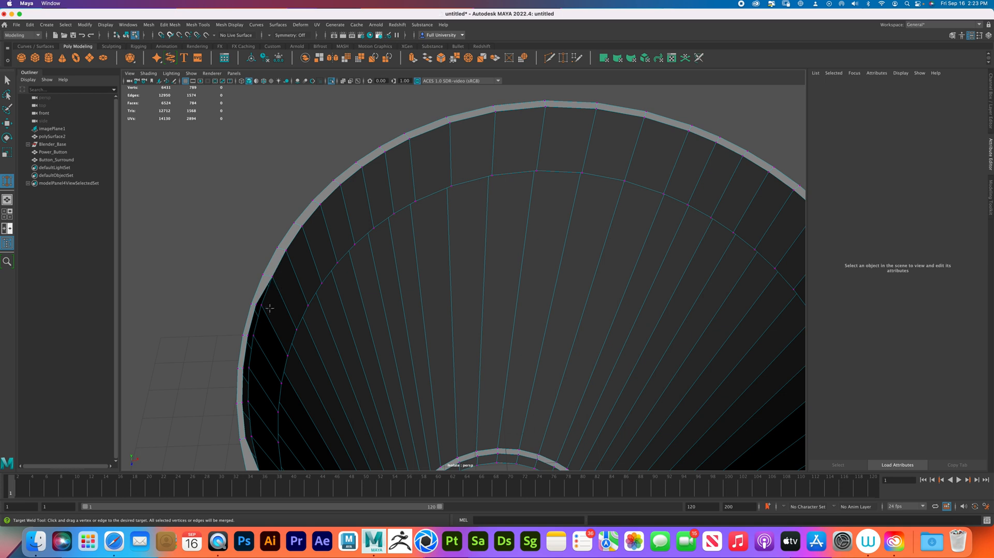
{"action": "left_click_drag", "start_coordinate": [263, 309], "coordinate": [244, 334]}
{"action": "left_click_drag", "start_coordinate": [250, 369], "coordinate": [240, 368]}
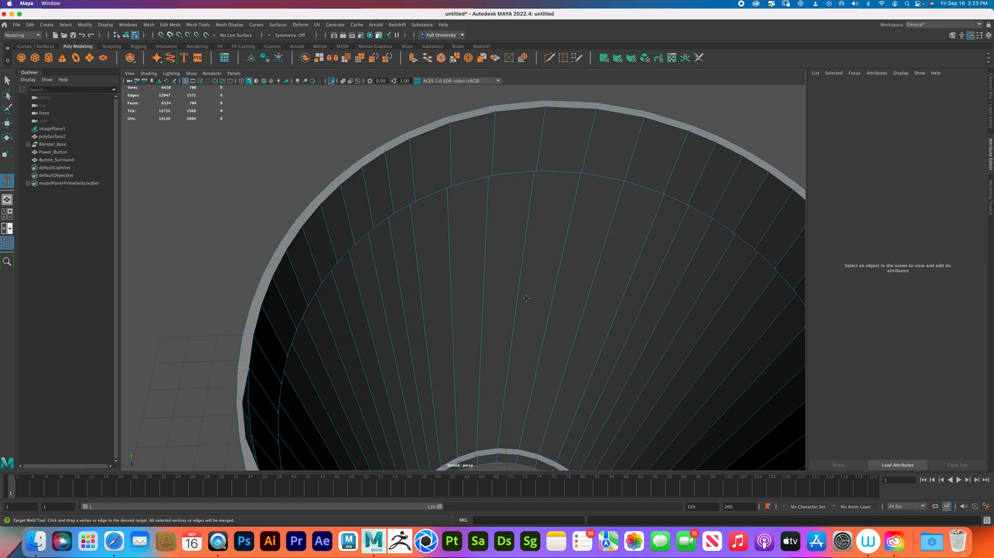
{"action": "scroll", "coordinate": [511, 290], "scroll_direction": "down", "scroll_amount": 2}
{"action": "scroll", "coordinate": [511, 290], "scroll_direction": "down", "scroll_amount": 2}
{"action": "scroll", "coordinate": [483, 306], "scroll_direction": "up", "scroll_amount": 4}
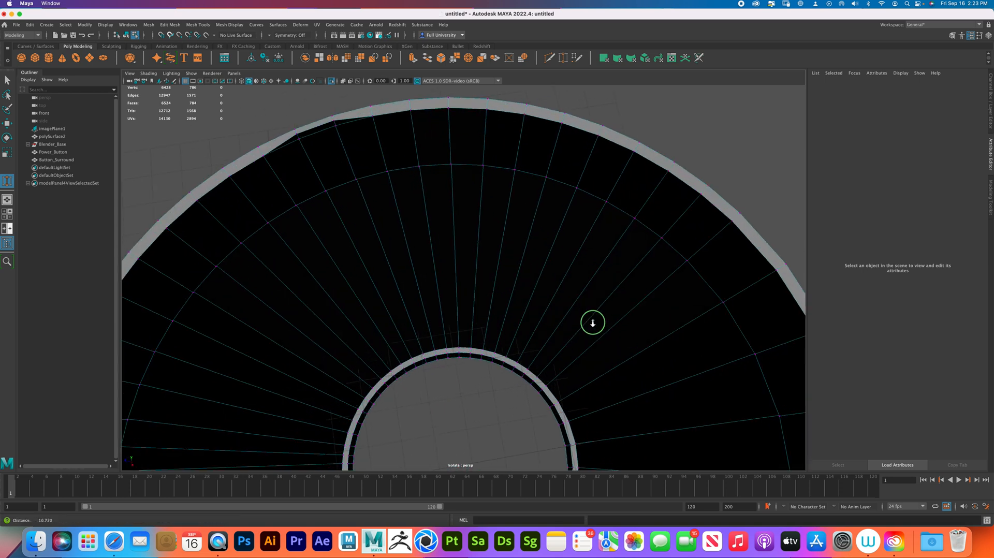
{"action": "left_click_drag", "start_coordinate": [372, 145], "coordinate": [333, 169]}
{"action": "right_click_drag", "start_coordinate": [382, 160], "coordinate": [410, 148]}
Preview the jar with mesh smoothing and return to the unsmoothed display
{"action": "scroll", "coordinate": [369, 163], "scroll_direction": "down", "scroll_amount": 2}
{"action": "scroll", "coordinate": [369, 163], "scroll_direction": "down", "scroll_amount": 2}
{"action": "left_click_drag", "start_coordinate": [379, 204], "coordinate": [435, 283], "text": "alt"}
{"action": "key", "text": "q"}
{"action": "right_click_drag", "start_coordinate": [427, 308], "coordinate": [458, 304]}
{"action": "key", "text": "3"}
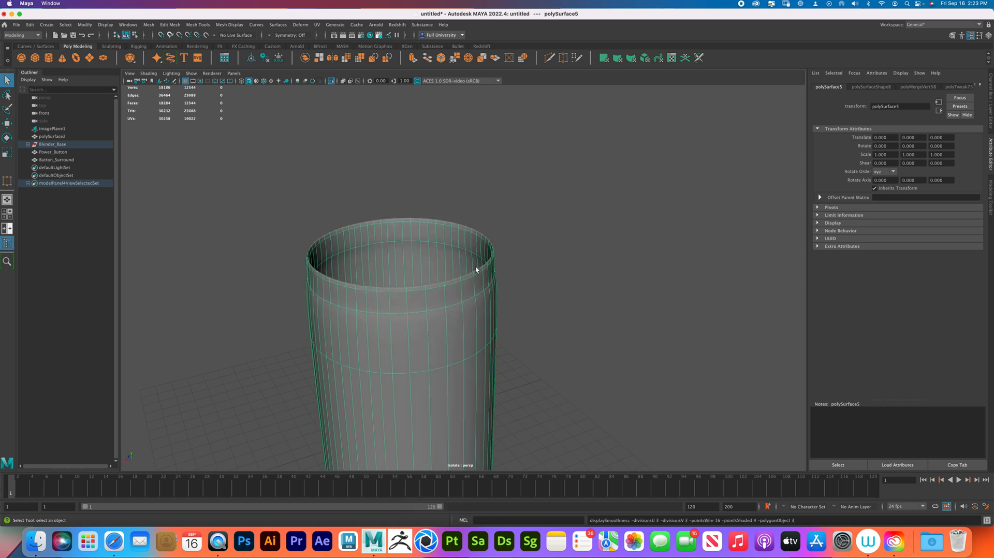
{"action": "key", "text": "1"}
Select the edge loops of the jar's top rim and outer shoulder, plus the loops around its bottom opening
{"action": "mouse_move", "coordinate": [480, 268]}
{"action": "left_mouse_down", "text": "alt"}
{"action": "mouse_move", "coordinate": [506, 306]}
{"action": "mouse_move", "coordinate": [488, 280]}
{"action": "left_mouse_up", "text": "alt"}
{"action": "right_click_drag", "start_coordinate": [488, 280], "coordinate": [489, 263]}
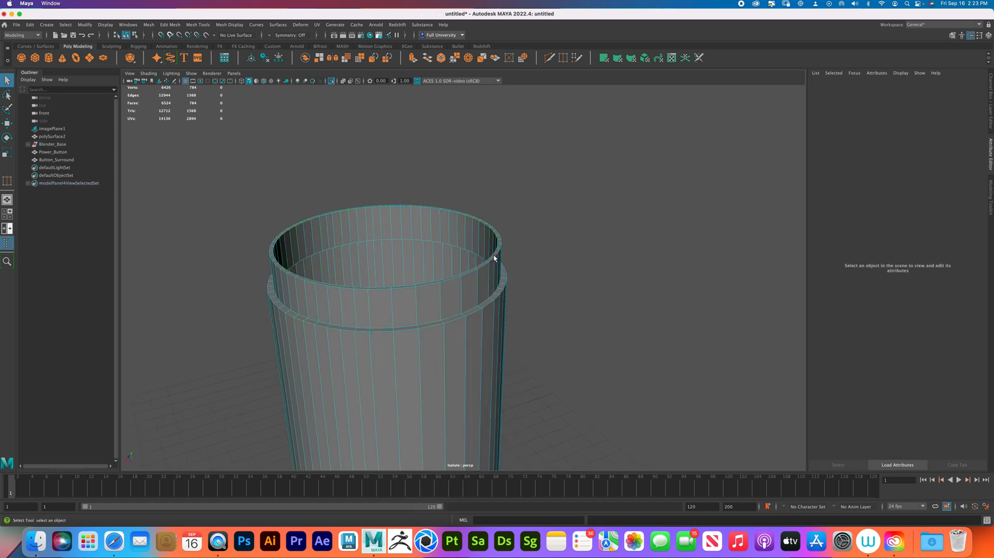
{"action": "double_click", "coordinate": [493, 257]}
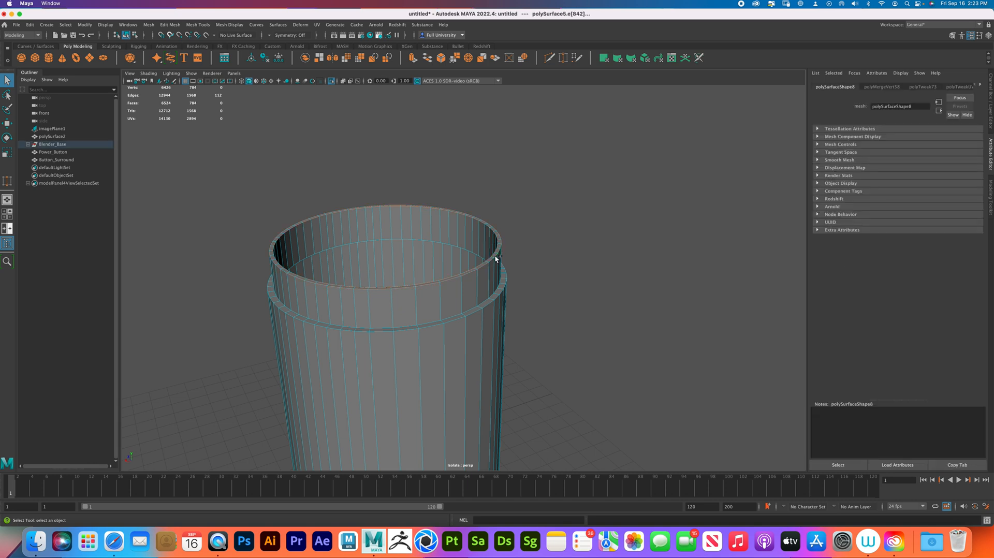
{"action": "double_click", "coordinate": [492, 296], "text": "shift"}
{"action": "left_click", "coordinate": [497, 299], "text": "shift"}
{"action": "double_click", "coordinate": [472, 252], "text": "shift"}
{"action": "left_click_drag", "start_coordinate": [468, 256], "coordinate": [477, 284], "text": "alt"}
{"action": "double_click", "coordinate": [482, 293], "text": "shift"}
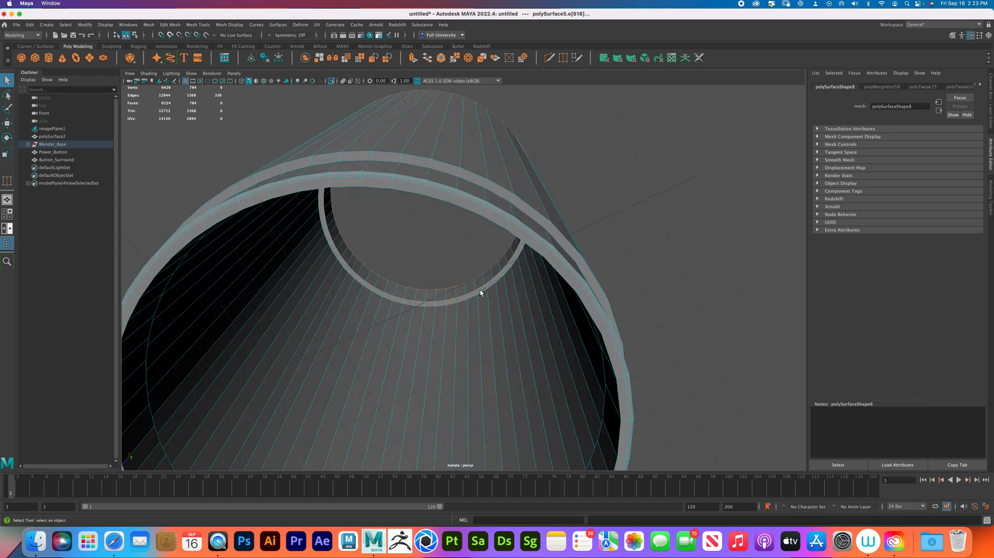
Add the remaining rim, inner wall and bottom ring edge loops to the selection, bevel them all and adjust the bevel fraction
{"action": "double_click", "coordinate": [474, 171], "text": "shift"}
{"action": "double_click", "coordinate": [473, 181], "text": "shift"}
{"action": "double_click", "coordinate": [603, 368], "text": "shift"}
{"action": "left_click_drag", "start_coordinate": [483, 201], "coordinate": [489, 248], "text": "alt"}
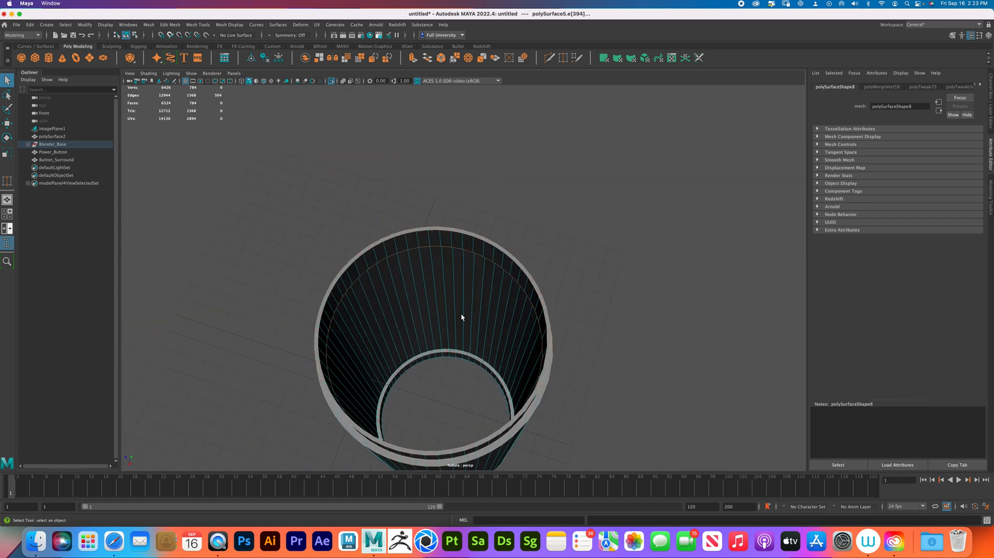
{"action": "double_click", "coordinate": [452, 351], "text": "shift"}
{"action": "left_click_drag", "start_coordinate": [454, 221], "coordinate": [611, 326], "text": "alt"}
{"action": "middle_click_drag", "start_coordinate": [611, 326], "coordinate": [508, 276], "text": "alt"}
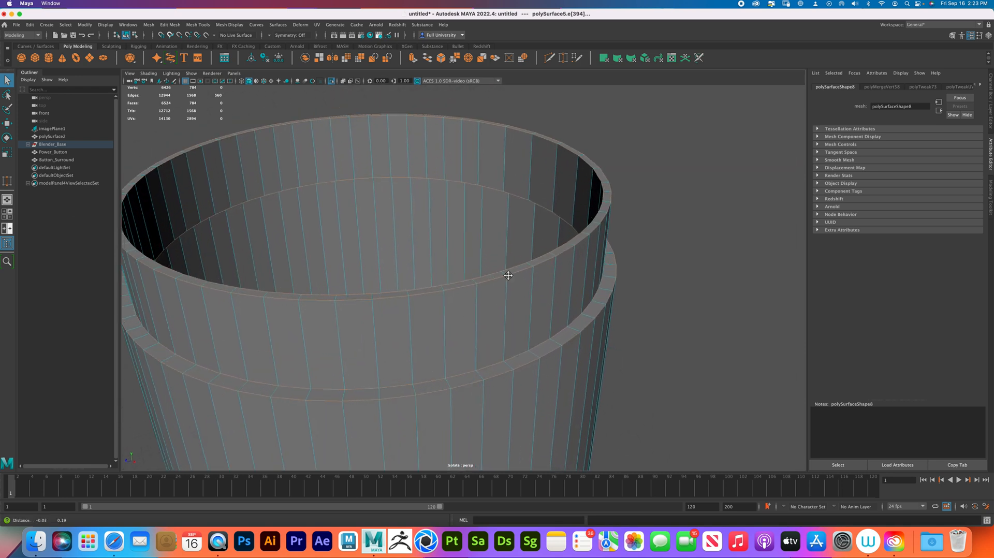
{"action": "right_click_drag", "start_coordinate": [518, 274], "coordinate": [564, 273], "text": "shift"}
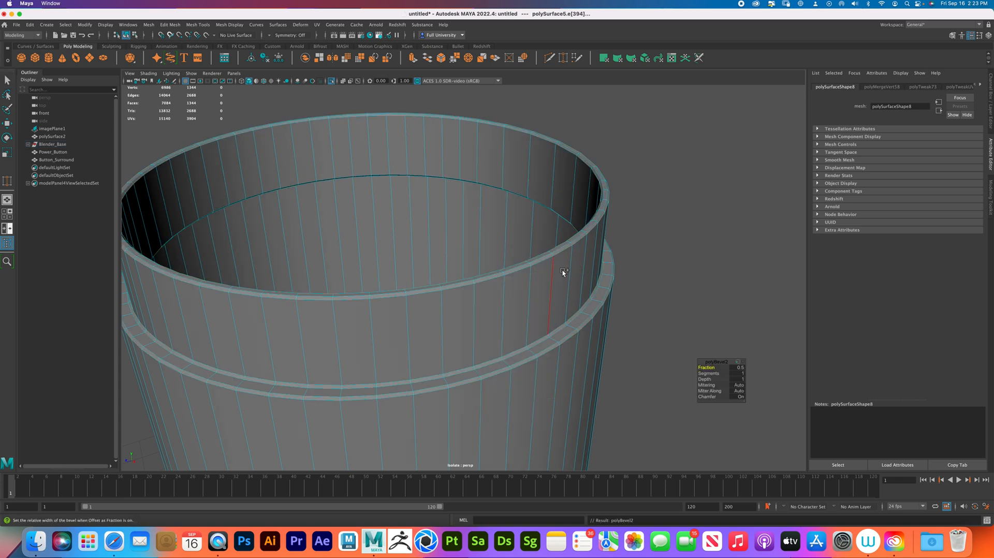
{"action": "mouse_move", "coordinate": [702, 367]}
{"action": "left_mouse_down"}
{"action": "mouse_move", "coordinate": [753, 369]}
{"action": "mouse_move", "coordinate": [708, 364]}
{"action": "mouse_move", "coordinate": [717, 366]}
{"action": "left_mouse_up"}
Return to object mode and turn off the jar's isolation to show the whole blender
{"action": "right_click_drag", "start_coordinate": [569, 317], "coordinate": [613, 306]}
{"action": "left_click", "coordinate": [677, 308]}
{"action": "middle_click_drag", "start_coordinate": [677, 309], "coordinate": [739, 322], "text": "alt"}
{"action": "right_click_drag", "start_coordinate": [740, 322], "coordinate": [433, 314], "text": "alt"}
{"action": "left_click", "coordinate": [445, 298]}
{"action": "key", "text": "ctrl+1"}
{"action": "left_click", "coordinate": [650, 318]}
Ungroup Blender_Base and its nested polySurface4 group so the jar and lid become separate top-level objects
{"action": "left_click", "coordinate": [462, 337]}
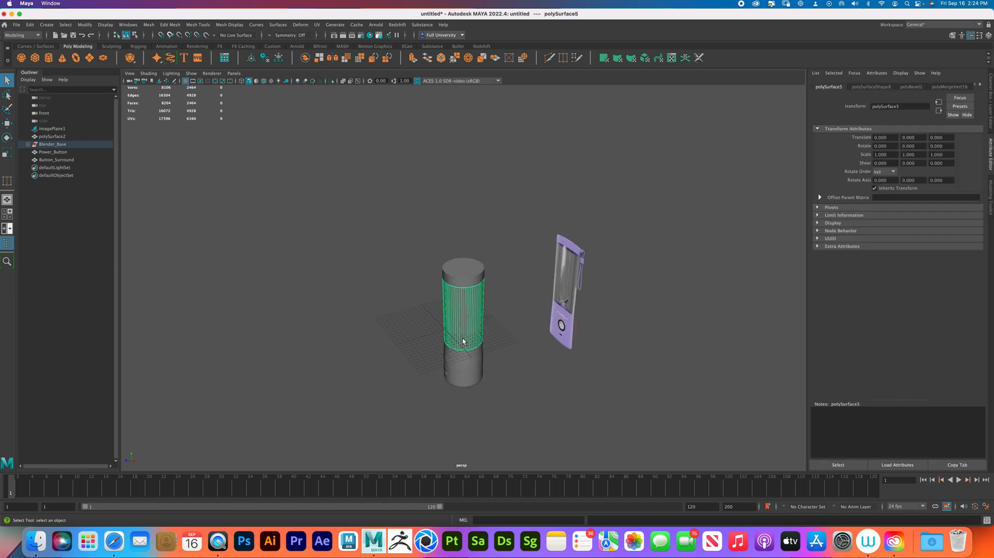
{"action": "left_click", "coordinate": [52, 145]}
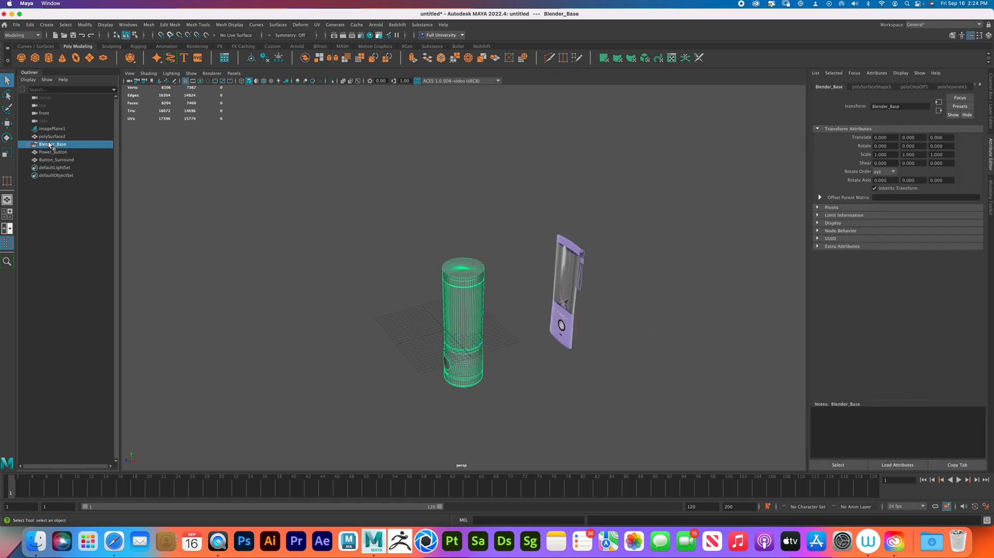
{"action": "left_click", "coordinate": [30, 25]}
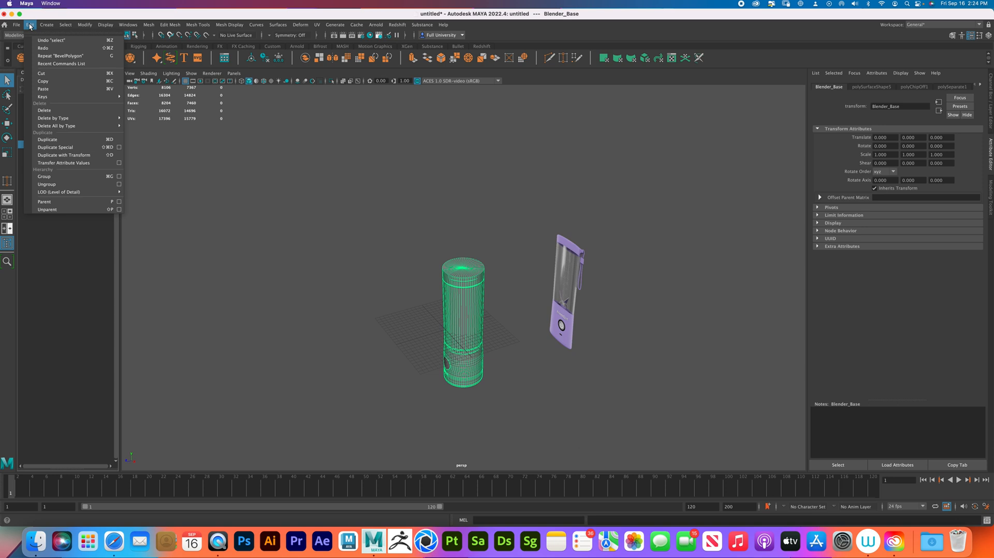
{"action": "left_click", "coordinate": [47, 184]}
{"action": "left_click", "coordinate": [60, 177]}
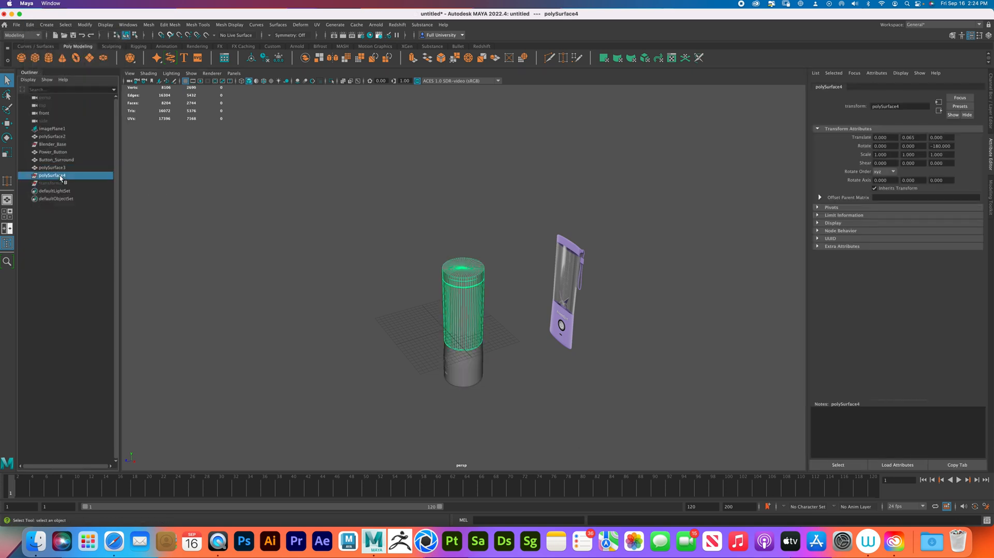
{"action": "key", "text": "g"}
{"action": "left_click", "coordinate": [287, 213]}
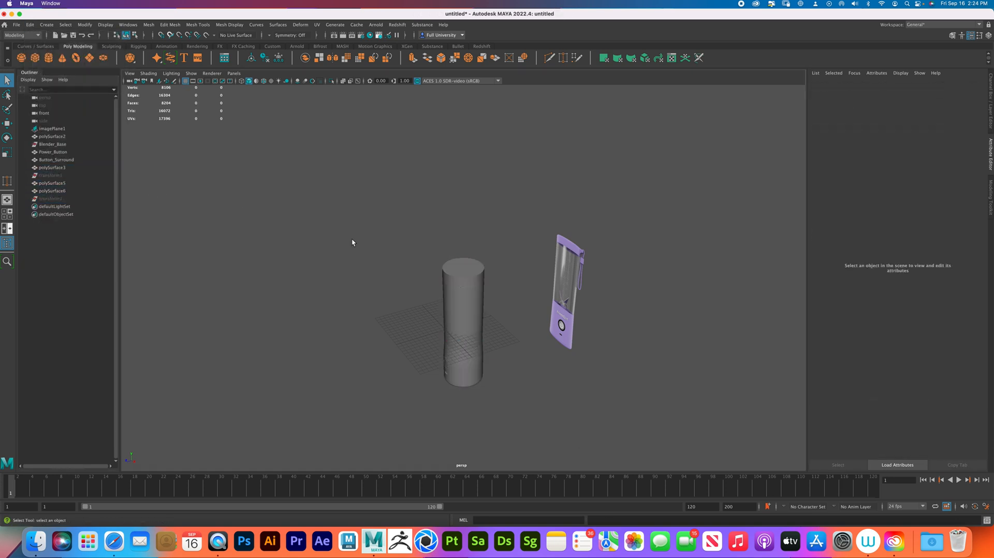
Rename the blender's jar object as Glass
{"action": "left_click", "coordinate": [470, 276]}
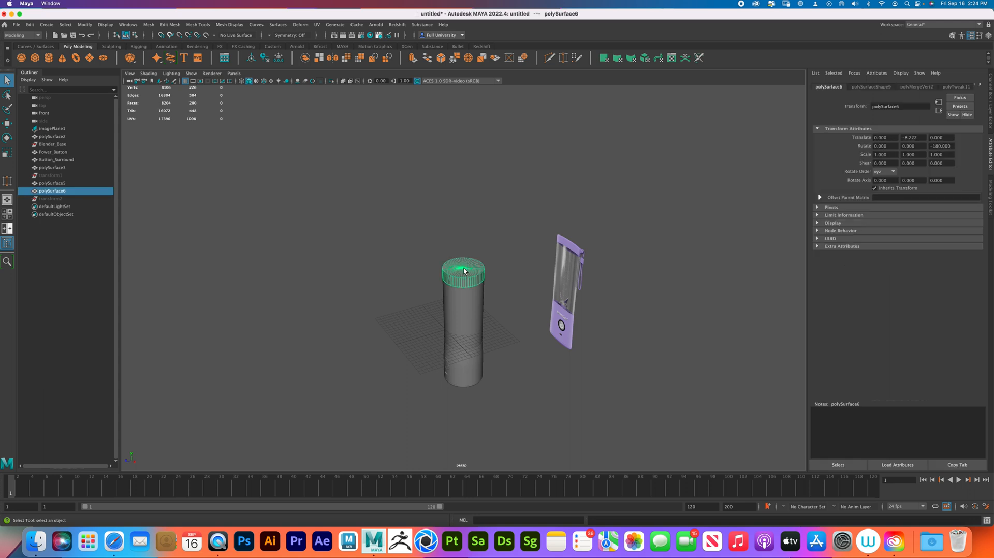
{"action": "left_click", "coordinate": [469, 302]}
{"action": "double_click", "coordinate": [52, 183]}
{"action": "type", "text": "Class"}
{"action": "key", "text": "Return"}
Rename the blender's cap object as Lid and clear the selection
{"action": "left_click", "coordinate": [467, 265]}
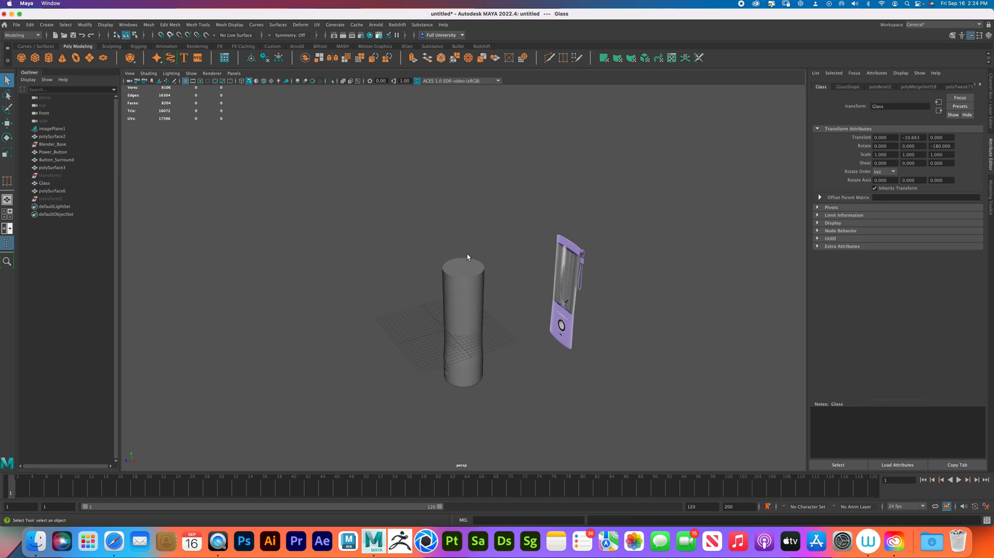
{"action": "double_click", "coordinate": [68, 191]}
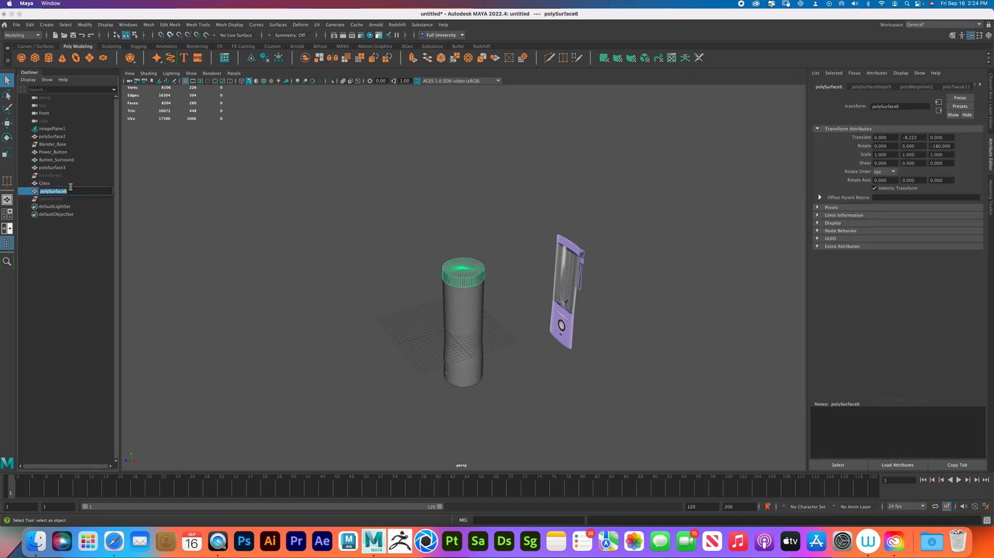
{"action": "type", "text": "Lid"}
{"action": "key", "text": "Return"}
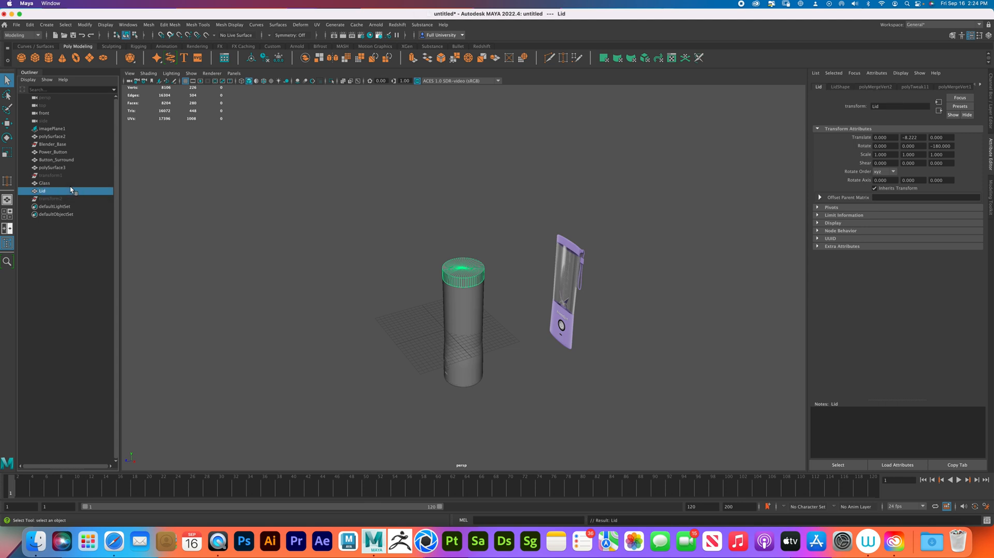
{"action": "left_click", "coordinate": [639, 336]}
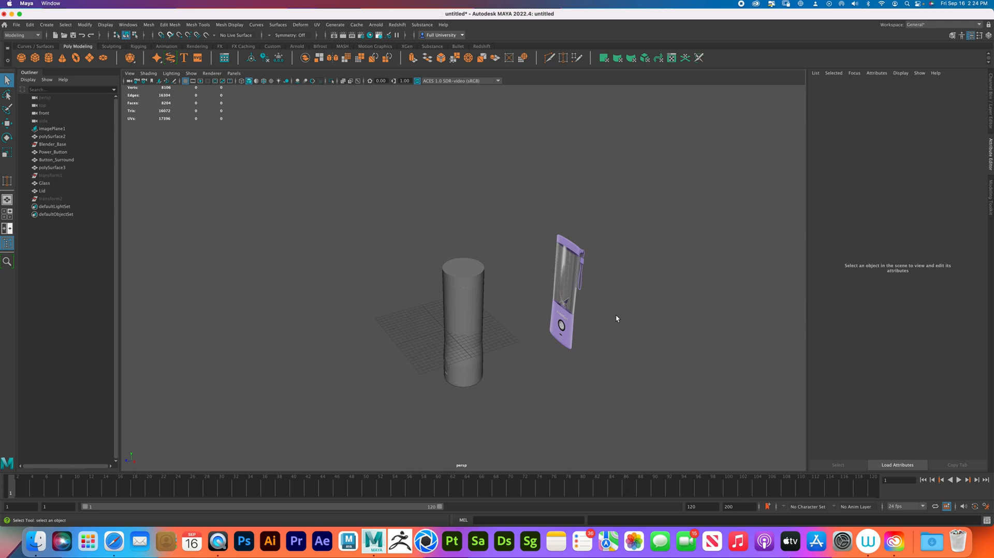
Isolate polySurface2 to identify which part it is, and show the whole scene again
{"action": "left_click", "coordinate": [57, 136]}
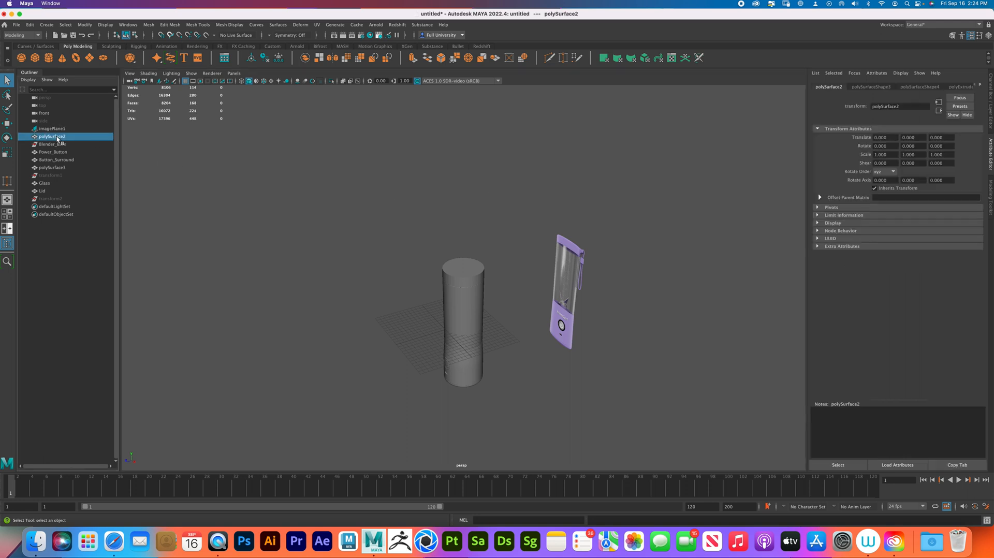
{"action": "key", "text": "ctrl+1"}
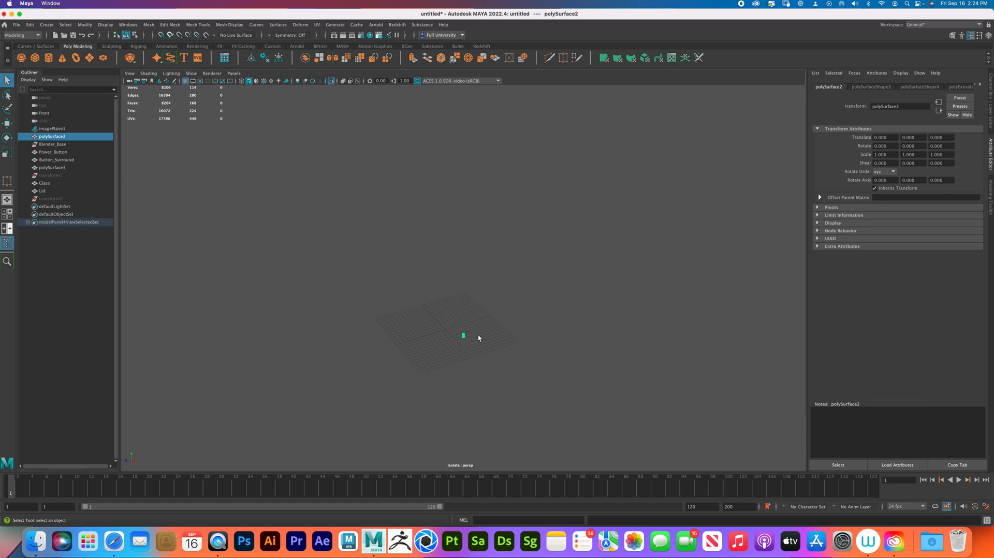
{"action": "key", "text": "ctrl+1"}
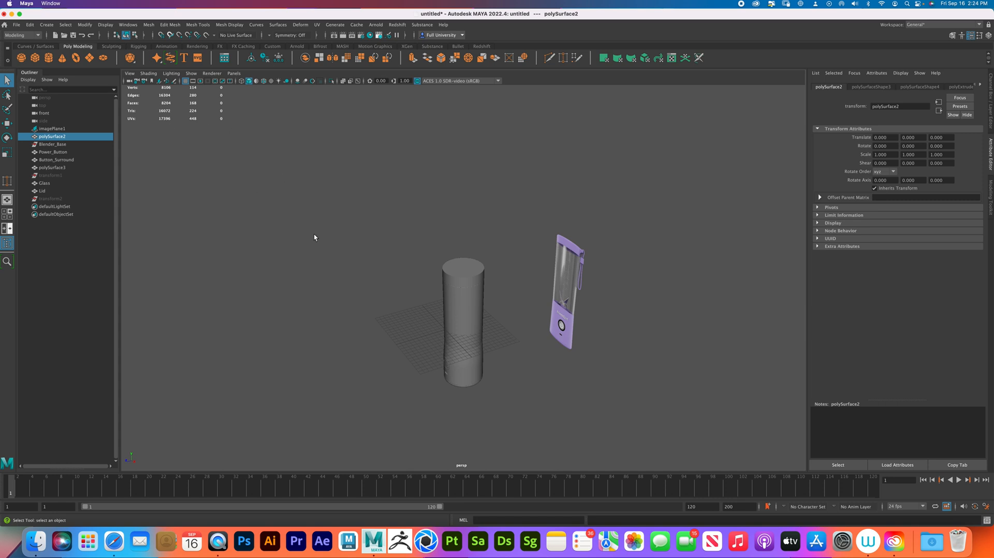
Select all the blender meshes and delete their construction history and non-deformer history
{"action": "left_click_drag", "start_coordinate": [347, 255], "coordinate": [517, 417]}
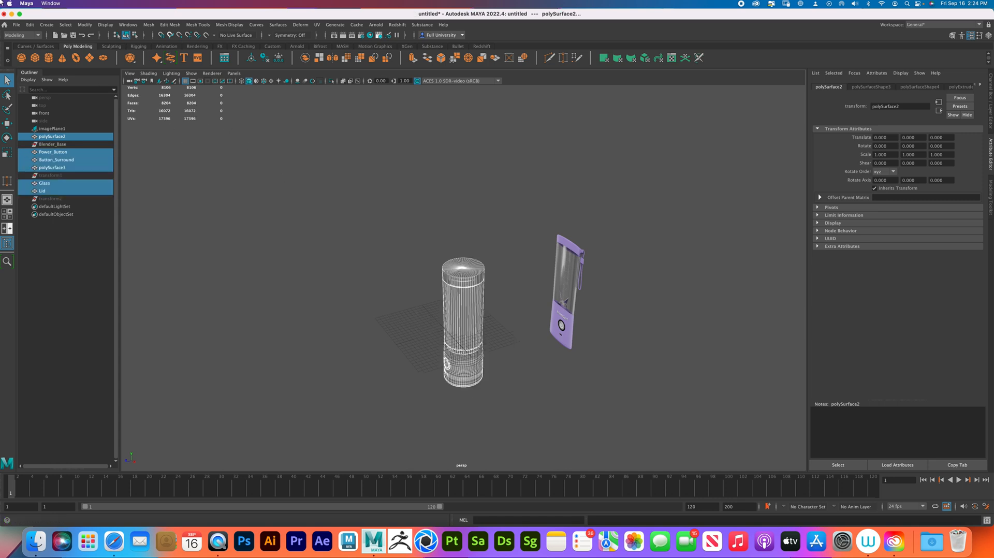
{"action": "left_click", "coordinate": [30, 24]}
{"action": "mouse_move", "coordinate": [103, 118]}
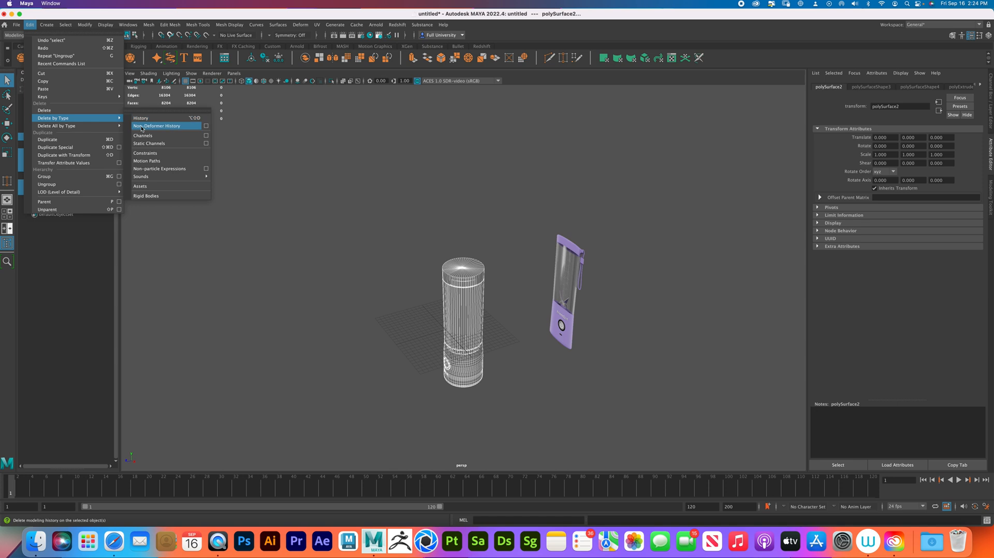
{"action": "left_click", "coordinate": [137, 122]}
{"action": "left_click", "coordinate": [30, 24]}
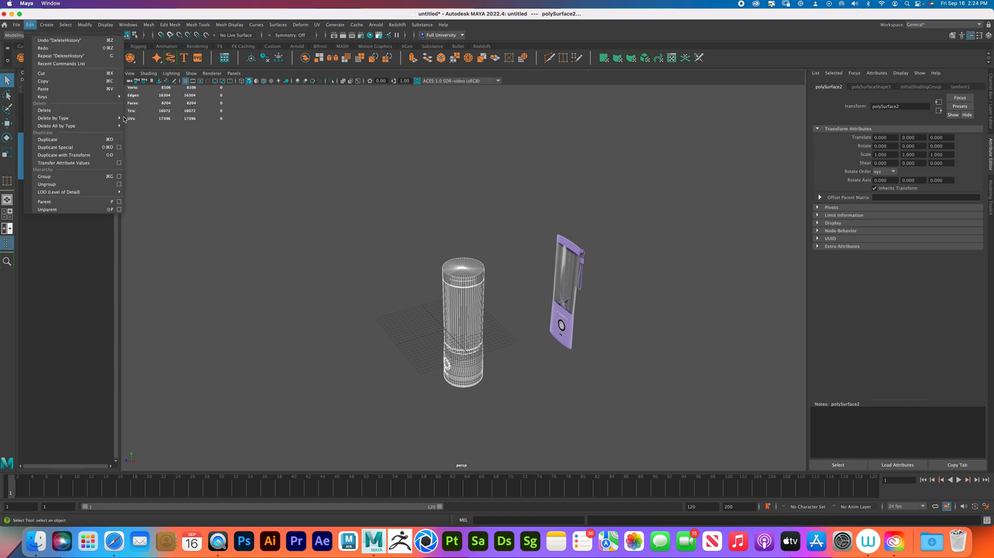
{"action": "left_click", "coordinate": [140, 127]}
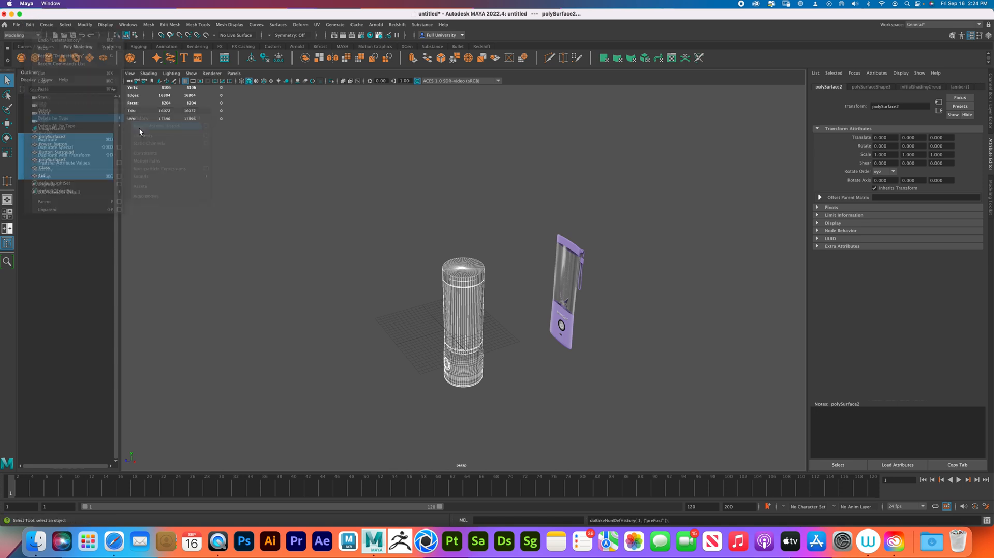
Freeze the transformations of all blender meshes and center their pivots, leaving nothing selected
{"action": "left_click", "coordinate": [85, 25]}
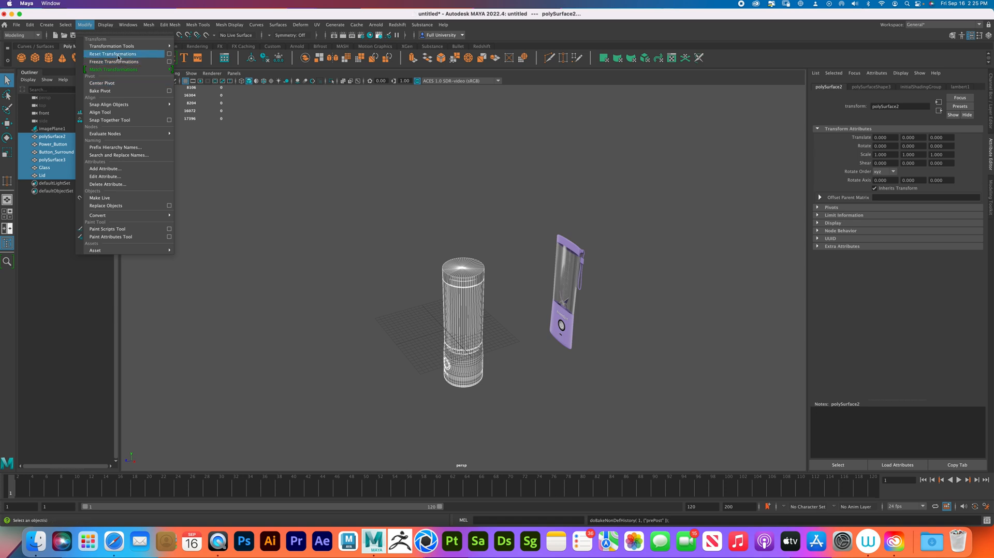
{"action": "left_click", "coordinate": [120, 62]}
{"action": "left_click", "coordinate": [85, 24]}
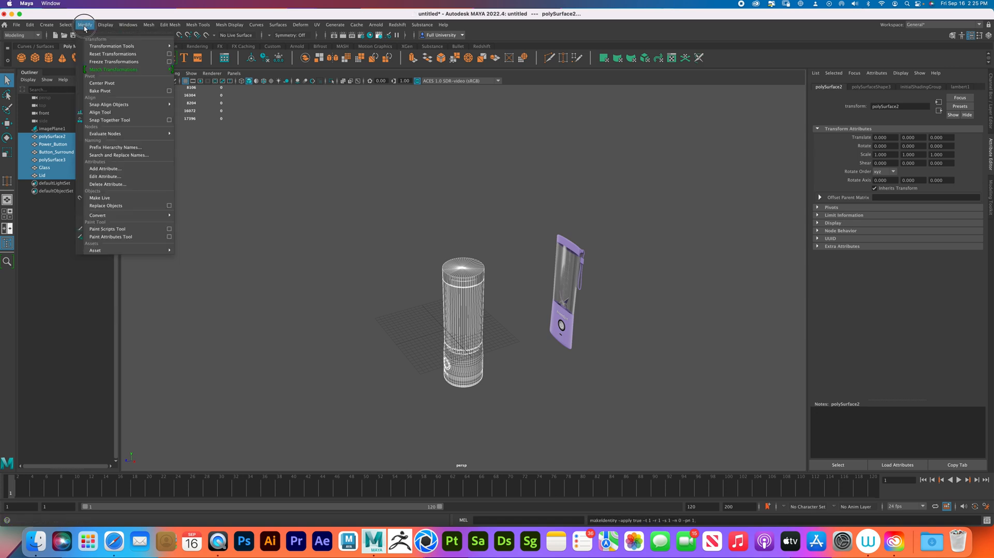
{"action": "left_click", "coordinate": [121, 83]}
{"action": "left_click", "coordinate": [307, 276]}
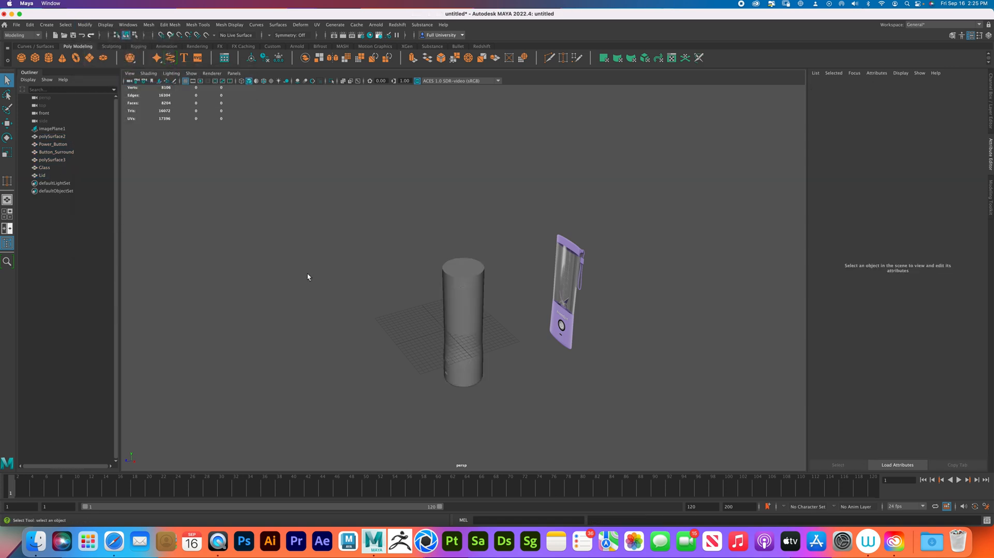
Save the scene to the Desktop as a Maya Binary file named "Blender Model Tutorial v1"
{"action": "key", "text": "super+shift+s"}
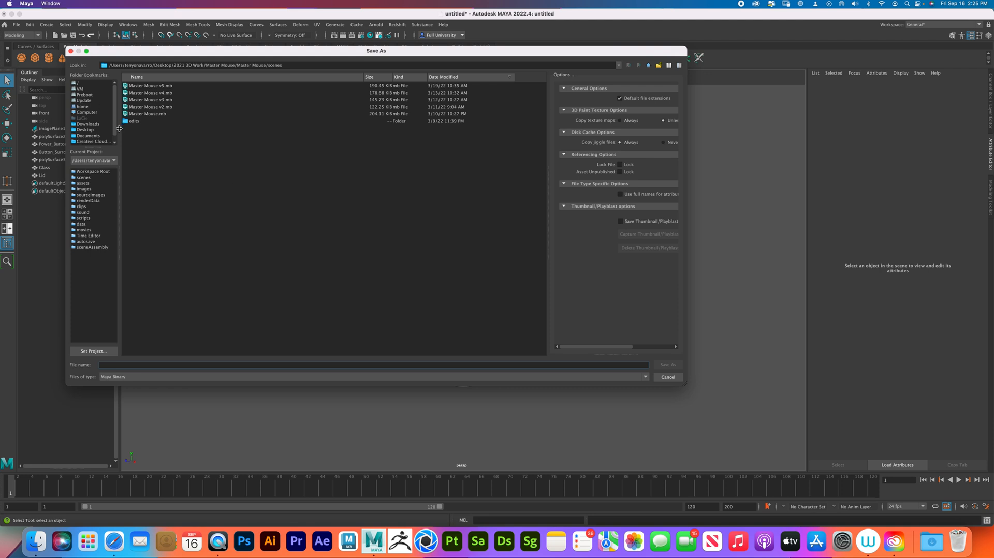
{"action": "left_click", "coordinate": [92, 130]}
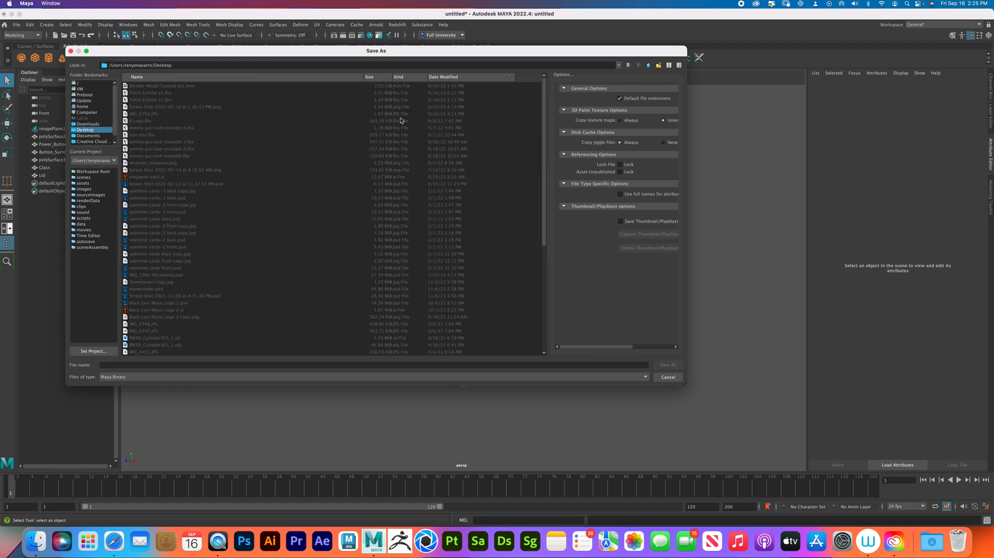
{"action": "left_click", "coordinate": [132, 365]}
{"action": "type", "text": "Blender Model Tutorial"}
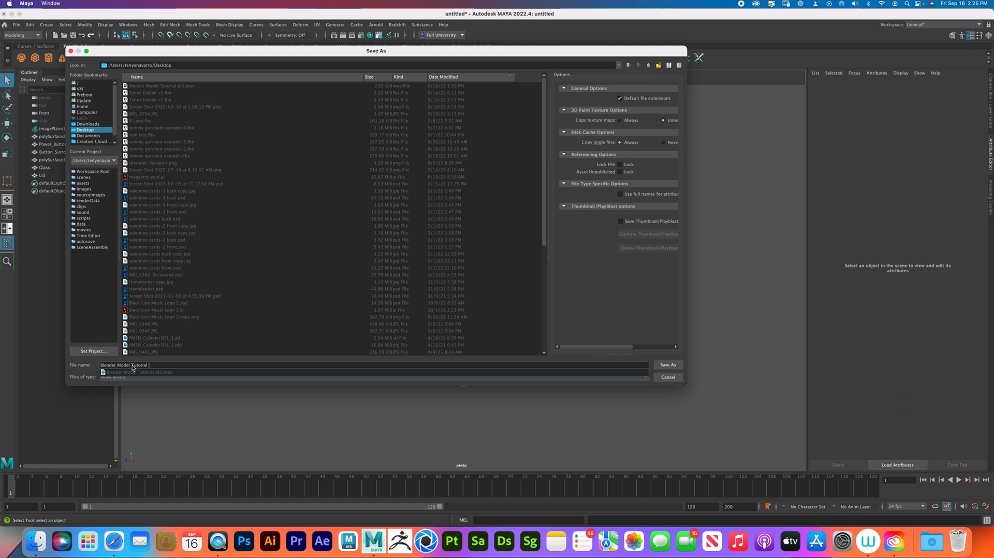
{"action": "type", "text": "v1"}
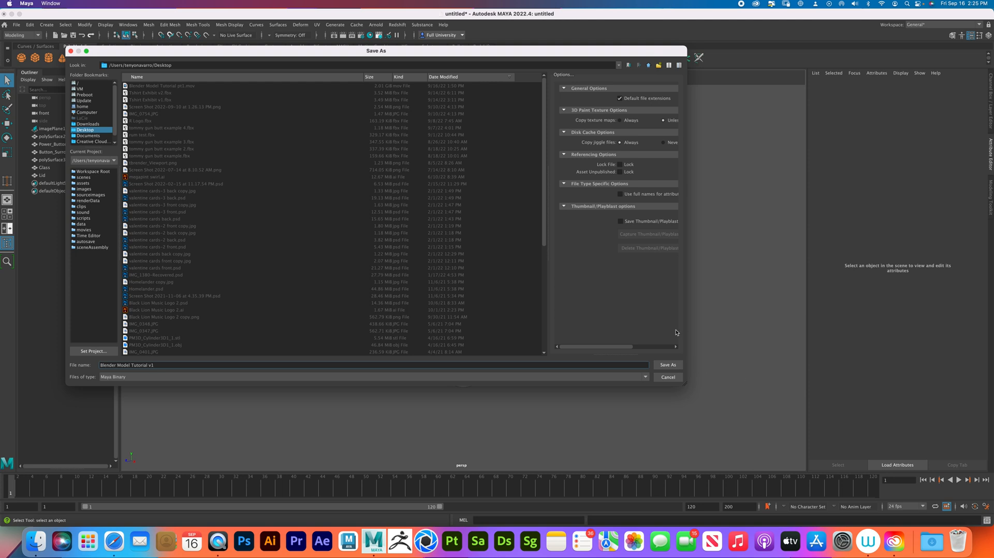
{"action": "left_click", "coordinate": [668, 365]}
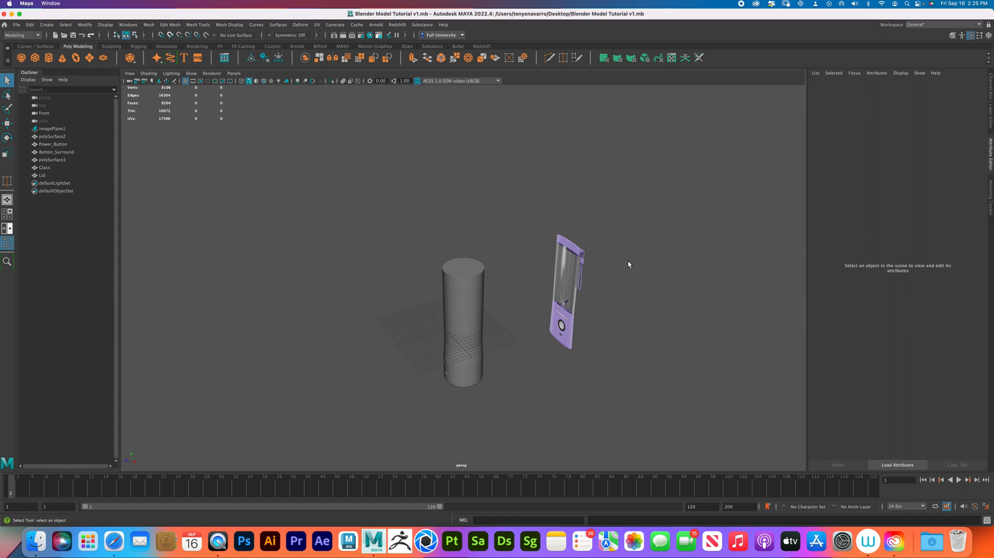
Select the Glass jar and isolate it in the perspective view
{"action": "left_click_drag", "start_coordinate": [500, 217], "coordinate": [469, 283], "text": "alt"}
{"action": "left_click", "coordinate": [465, 284]}
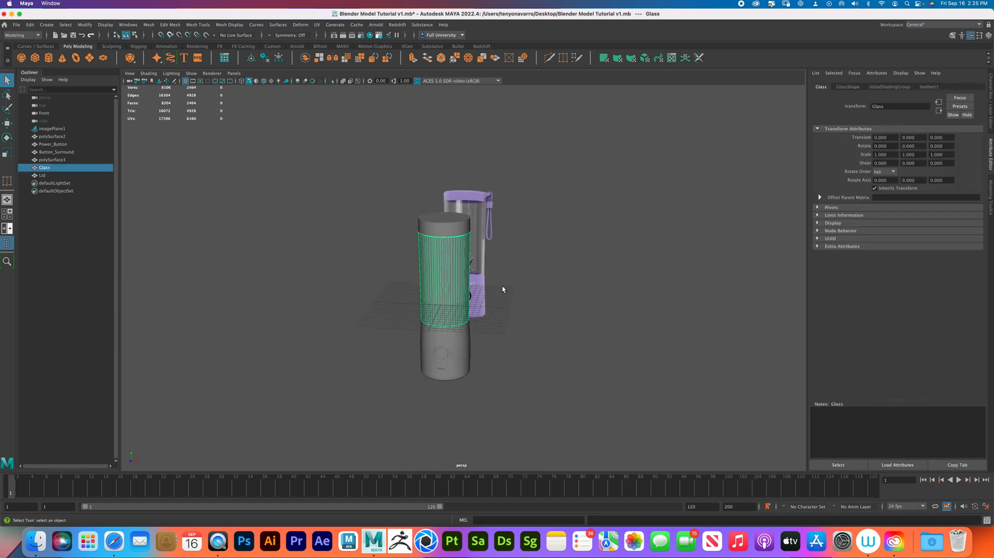
{"action": "right_click_drag", "start_coordinate": [502, 288], "coordinate": [573, 292], "text": "alt"}
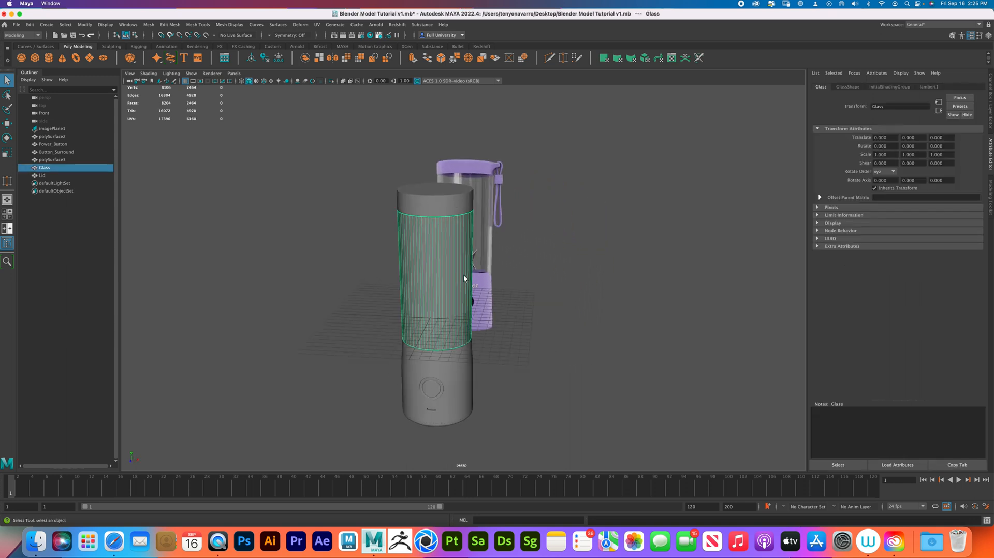
{"action": "key", "text": "ctrl+1"}
{"action": "left_click_drag", "start_coordinate": [470, 275], "coordinate": [449, 254], "text": "alt"}
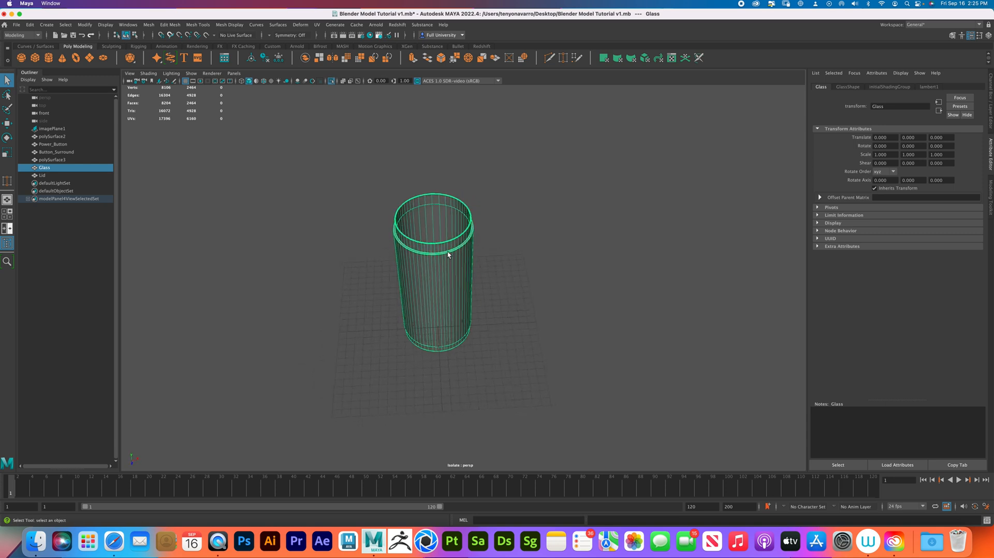
Set the Insert Edge Loop Tool to 4 multiple edge loops and insert them around the jar's outer wall
{"action": "left_click", "coordinate": [200, 25]}
{"action": "left_click", "coordinate": [228, 85]}
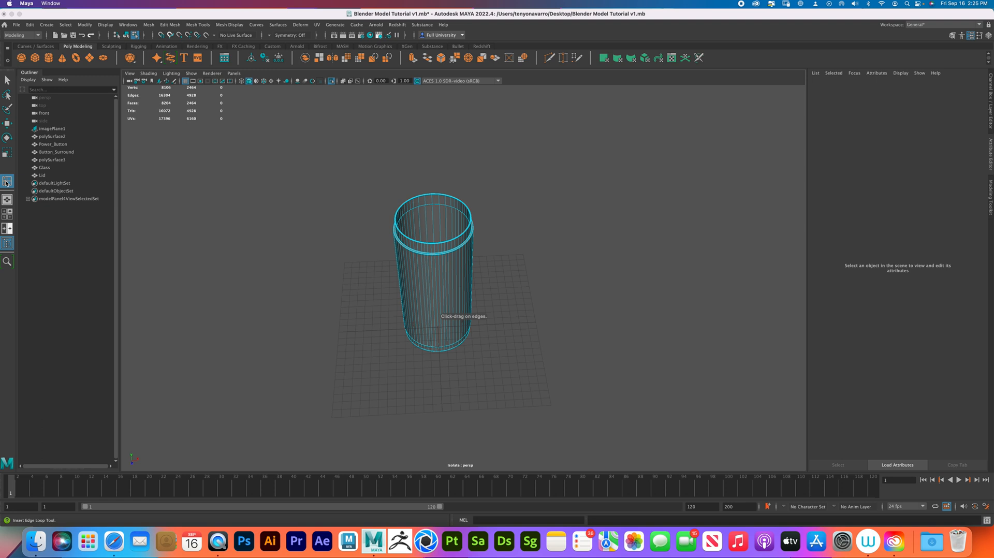
{"action": "double_click", "coordinate": [7, 181]}
{"action": "double_click", "coordinate": [164, 151]}
{"action": "type", "text": "4"}
{"action": "key", "text": "Return"}
{"action": "left_click", "coordinate": [441, 289]}
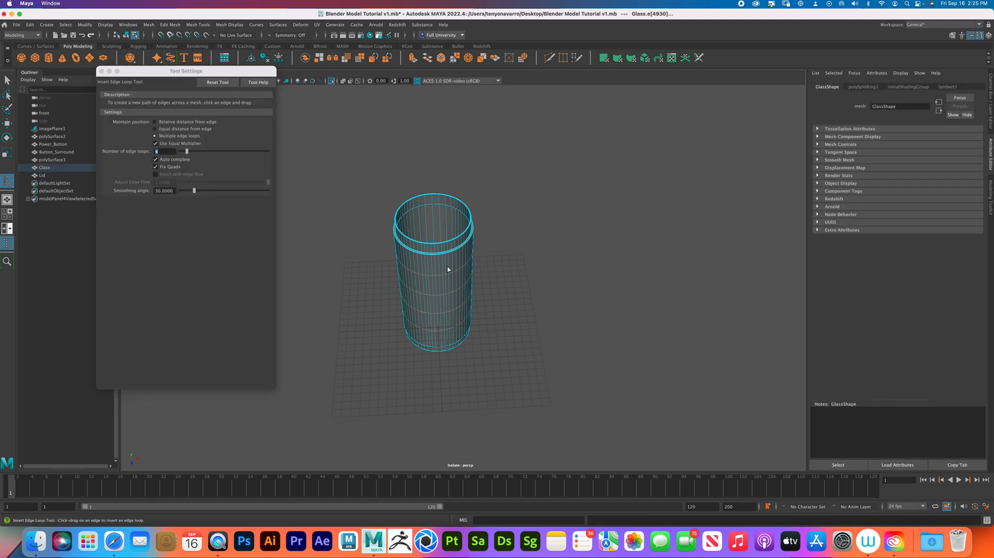
Insert 4 edge loops around the jar's inner wall, close the tool settings and return to object mode
{"action": "left_click_drag", "start_coordinate": [439, 215], "coordinate": [447, 240], "text": "alt"}
{"action": "left_click", "coordinate": [440, 238]}
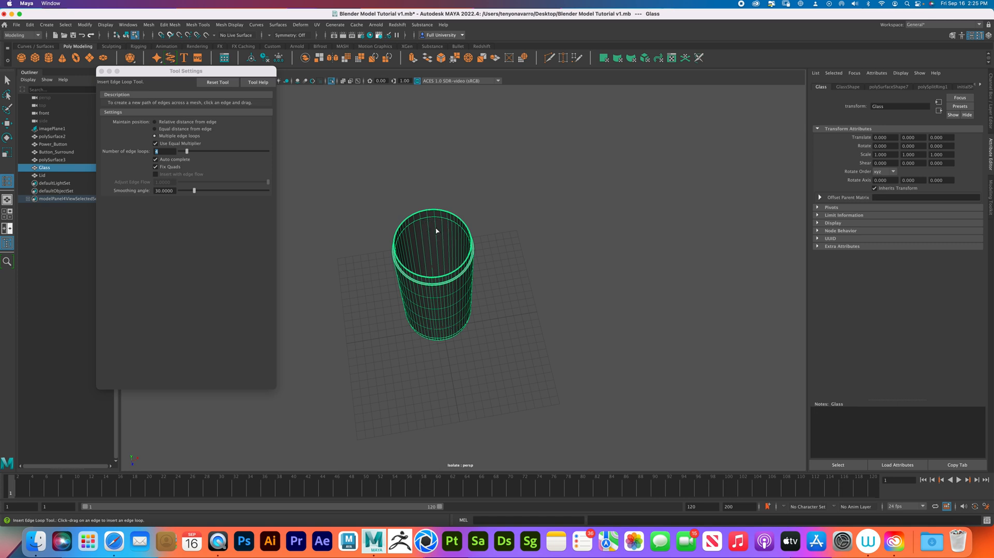
{"action": "left_click", "coordinate": [437, 231]}
{"action": "left_click", "coordinate": [102, 72]}
{"action": "key", "text": "q"}
{"action": "left_click", "coordinate": [473, 276]}
{"action": "right_click_drag", "start_coordinate": [476, 280], "coordinate": [553, 264]}
Switch to the four-view layout, select the Glass jar and turn off its isolation in the perspective view
{"action": "key", "text": "space"}
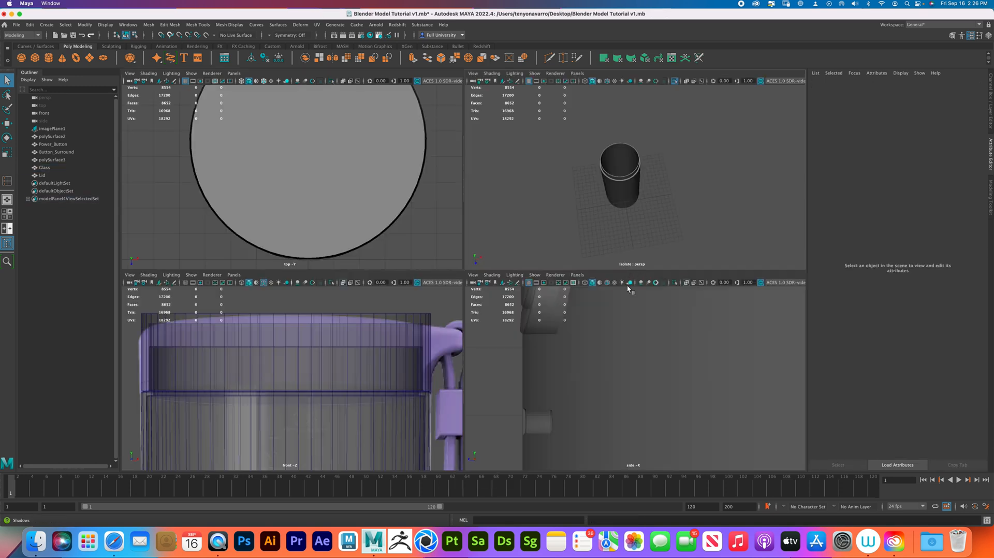
{"action": "right_click_drag", "start_coordinate": [629, 291], "coordinate": [482, 301], "text": "alt"}
{"action": "right_click_drag", "start_coordinate": [377, 334], "coordinate": [339, 317], "text": "alt"}
{"action": "left_click_drag", "start_coordinate": [703, 194], "coordinate": [704, 182], "text": "alt"}
{"action": "right_click_drag", "start_coordinate": [704, 183], "coordinate": [727, 225], "text": "alt"}
{"action": "left_click", "coordinate": [608, 158]}
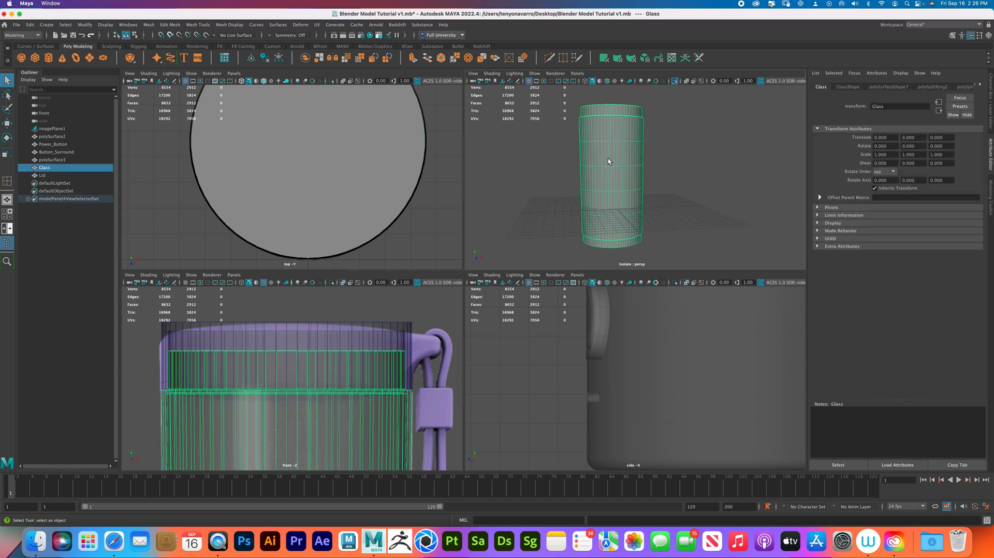
{"action": "left_click", "coordinate": [704, 163]}
{"action": "left_click", "coordinate": [626, 207]}
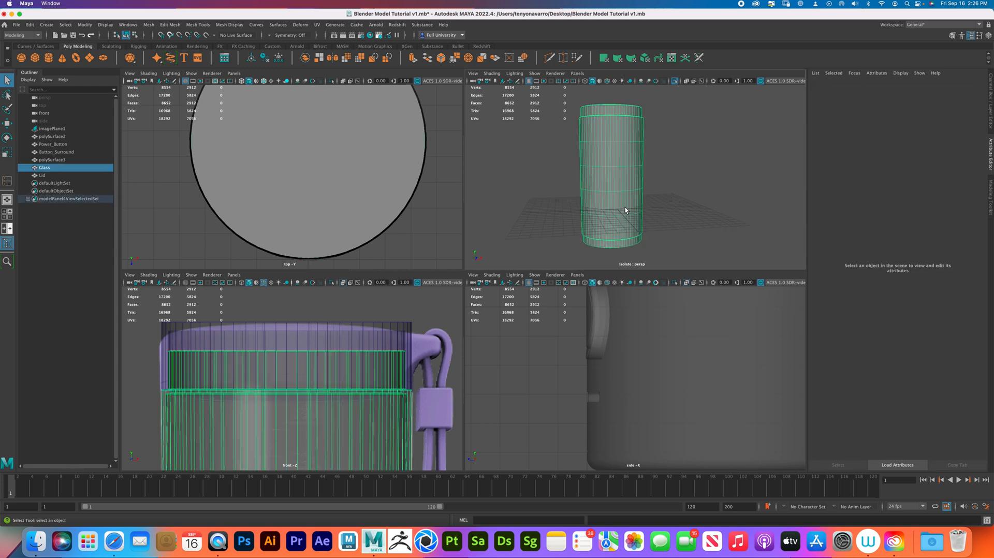
{"action": "left_click", "coordinate": [675, 81]}
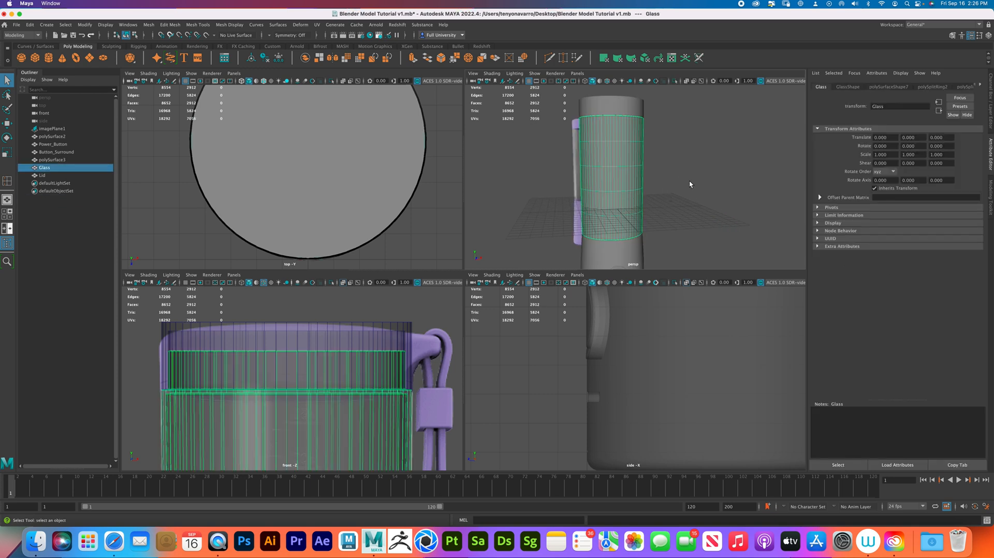
Assign a new Phong material to the Glass jar and deselect it
{"action": "left_click", "coordinate": [689, 186]}
{"action": "left_click_drag", "start_coordinate": [691, 191], "coordinate": [665, 197], "text": "alt"}
{"action": "left_click", "coordinate": [639, 197]}
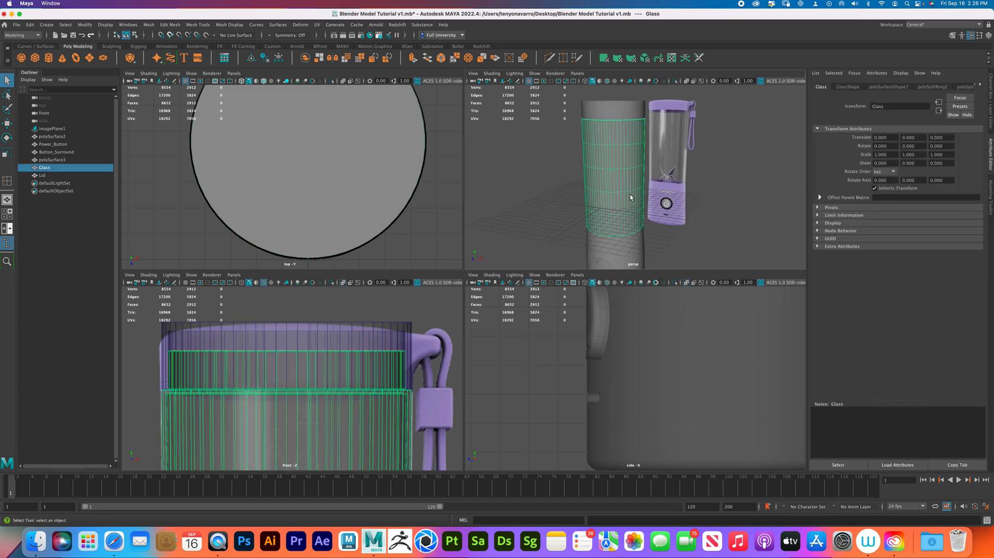
{"action": "right_click_drag", "start_coordinate": [623, 197], "coordinate": [641, 387]}
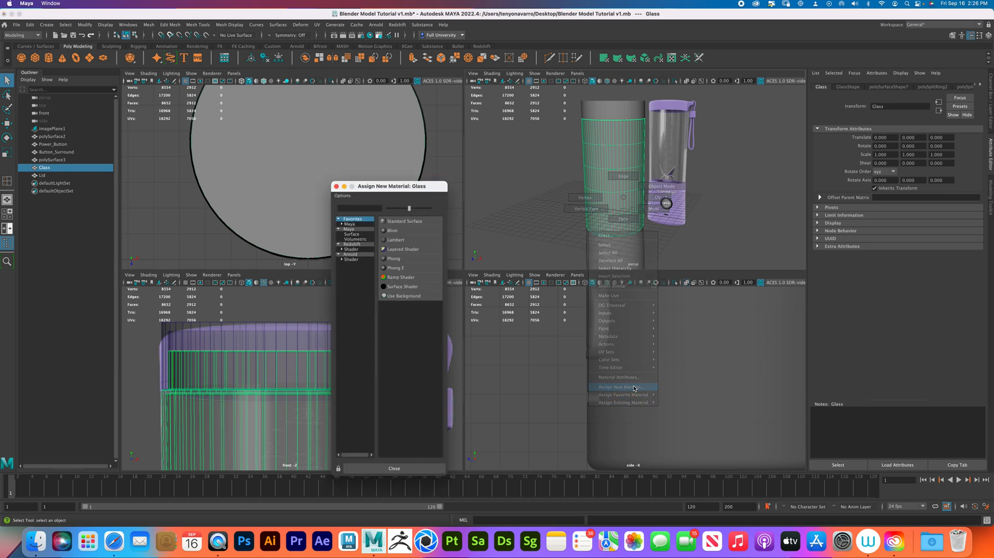
{"action": "left_click", "coordinate": [350, 229]}
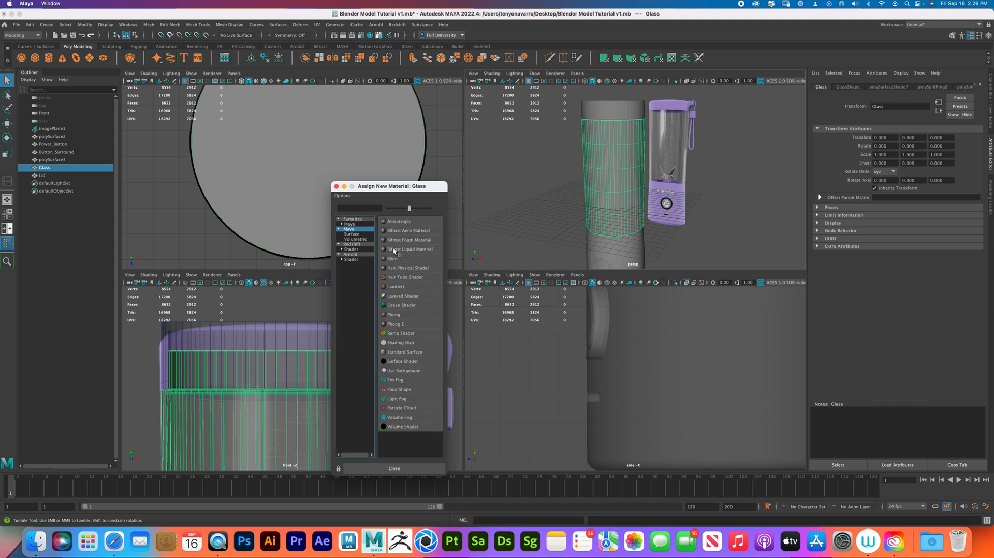
{"action": "left_click", "coordinate": [403, 314]}
{"action": "left_click", "coordinate": [747, 197]}
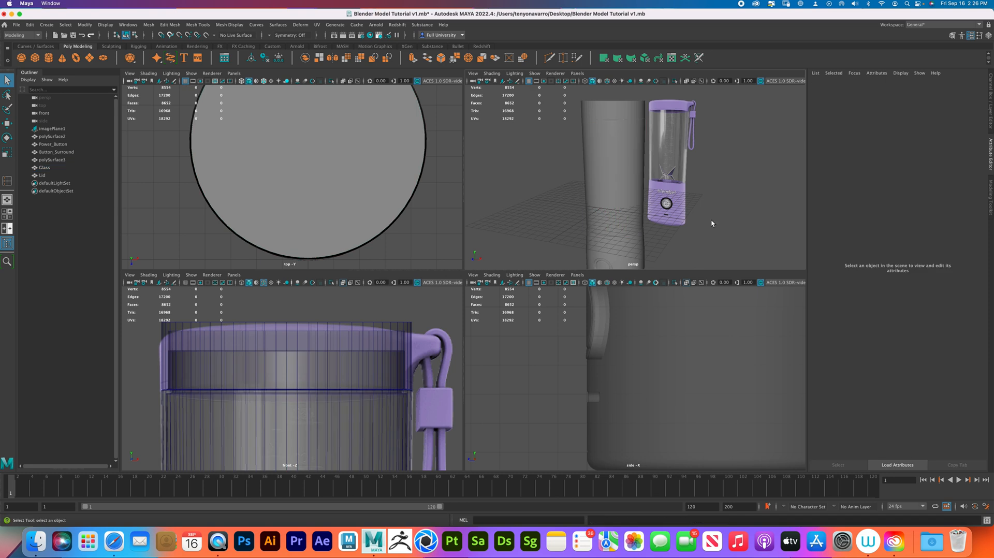
{"action": "left_click_drag", "start_coordinate": [712, 229], "coordinate": [632, 113], "text": "alt"}
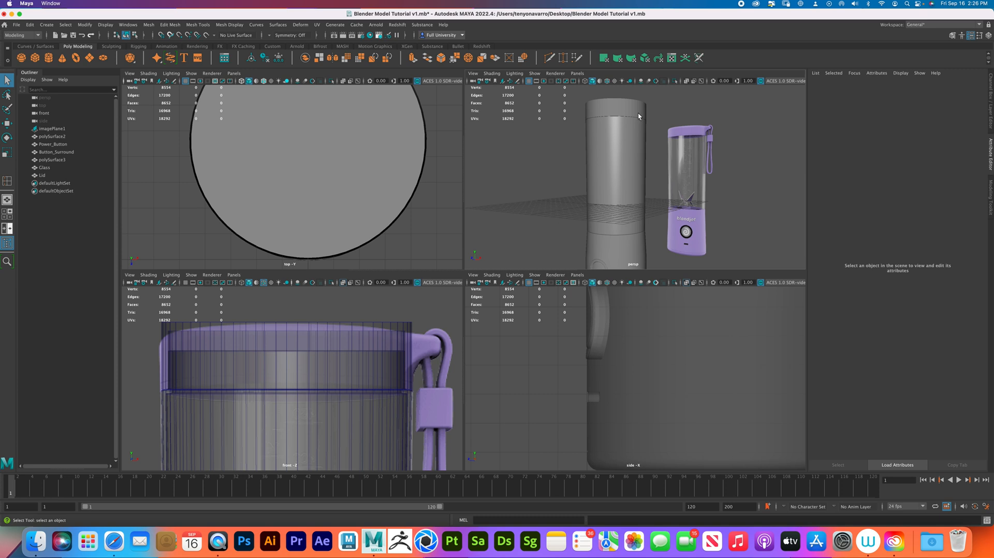
Raise the transparency of the jar's phong1 material to nearly halfway so the glass is see-through
{"action": "left_click", "coordinate": [642, 136]}
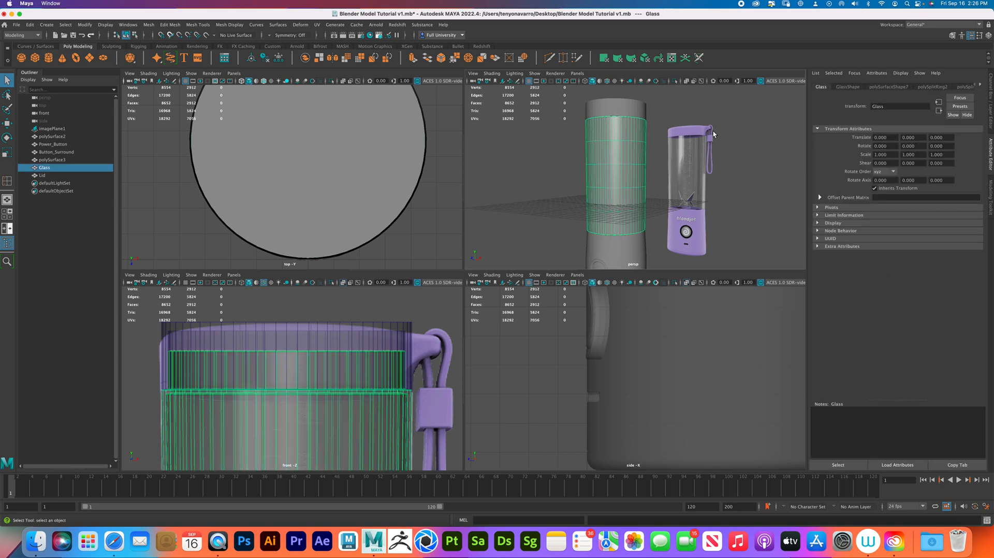
{"action": "left_click", "coordinate": [982, 85]}
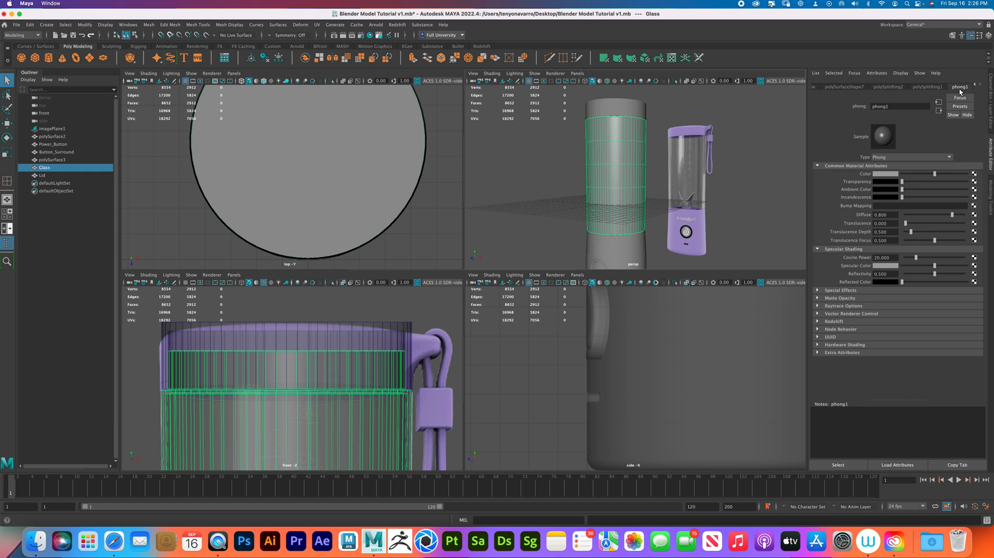
{"action": "left_click", "coordinate": [904, 182]}
{"action": "left_click_drag", "start_coordinate": [904, 182], "coordinate": [932, 181]}
{"action": "left_click", "coordinate": [742, 187]}
{"action": "left_click_drag", "start_coordinate": [678, 210], "coordinate": [659, 170], "text": "alt"}
Hide the lid and select the Glass jar beneath it in the perspective view
{"action": "left_click", "coordinate": [618, 120]}
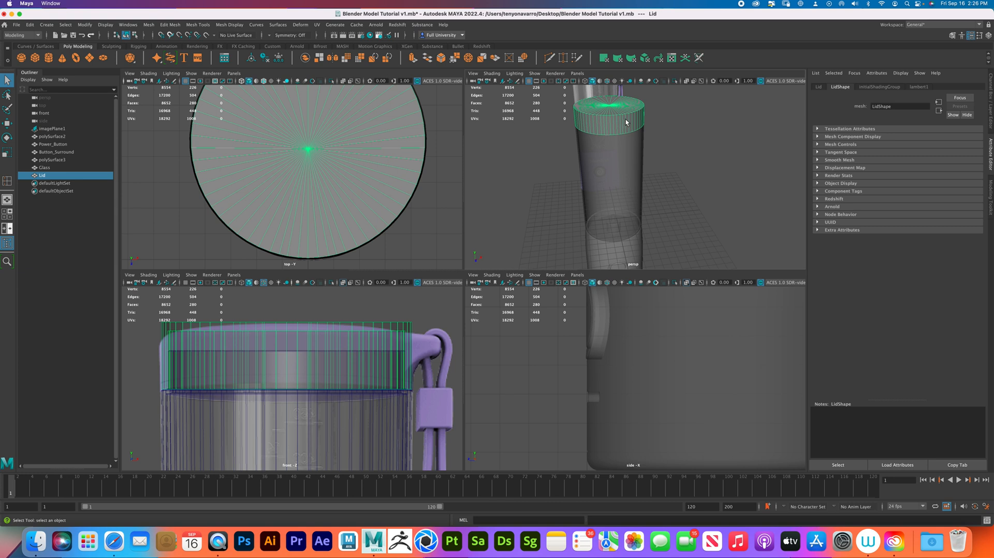
{"action": "key", "text": "ctrl+h"}
{"action": "left_click_drag", "start_coordinate": [620, 116], "coordinate": [615, 171], "text": "alt"}
{"action": "left_click", "coordinate": [616, 170]}
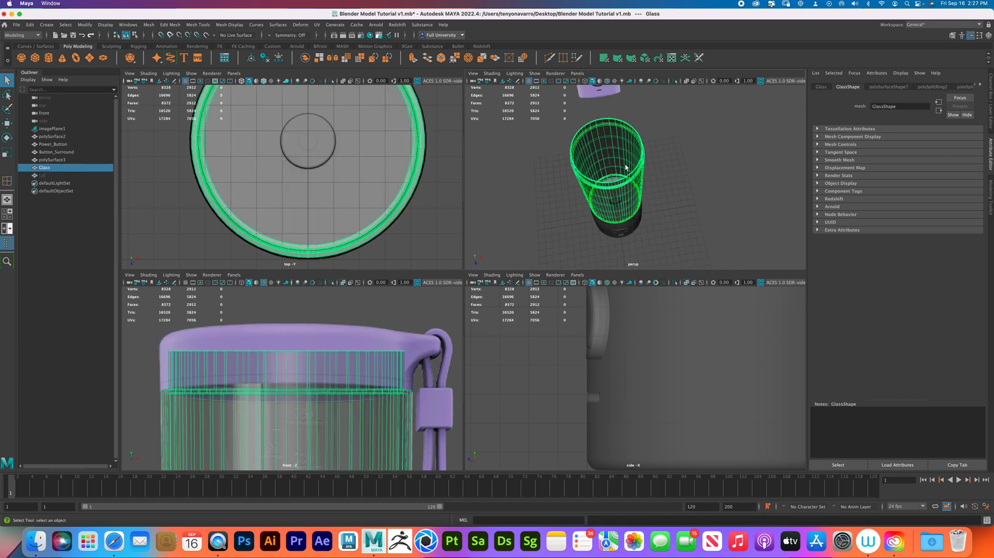
{"action": "left_click", "coordinate": [681, 156]}
{"action": "left_click_drag", "start_coordinate": [683, 213], "coordinate": [566, 150], "text": "alt"}
{"action": "right_click_drag", "start_coordinate": [567, 150], "coordinate": [672, 187], "text": "alt"}
{"action": "left_click_drag", "start_coordinate": [628, 151], "coordinate": [644, 186], "text": "alt"}
{"action": "left_click", "coordinate": [647, 189]}
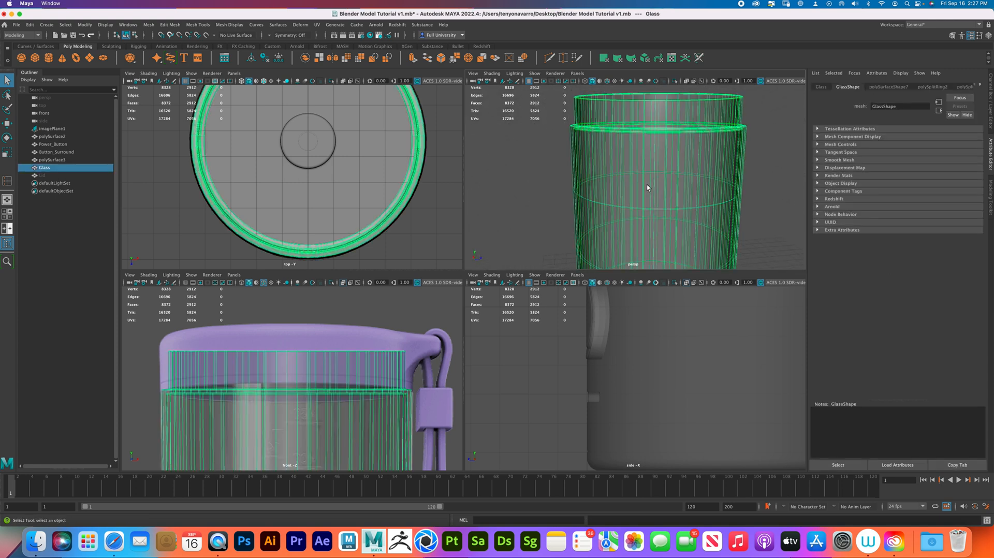
Preview the Glass jar with smooth mesh display, inspect its walls and return it to the unsmoothed display
{"action": "key", "text": "3"}
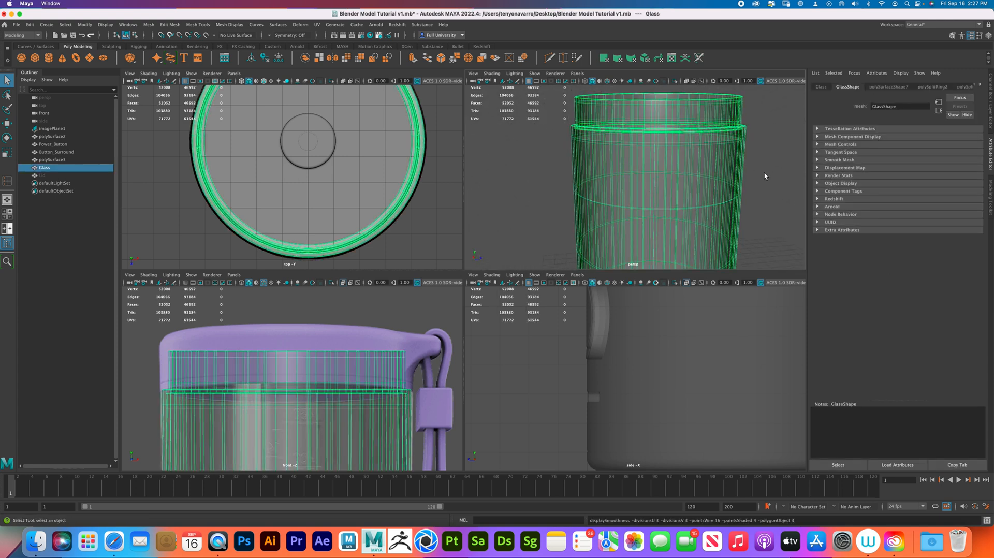
{"action": "left_click", "coordinate": [750, 179]}
{"action": "left_click_drag", "start_coordinate": [750, 179], "coordinate": [728, 192], "text": "alt"}
{"action": "left_click", "coordinate": [726, 195]}
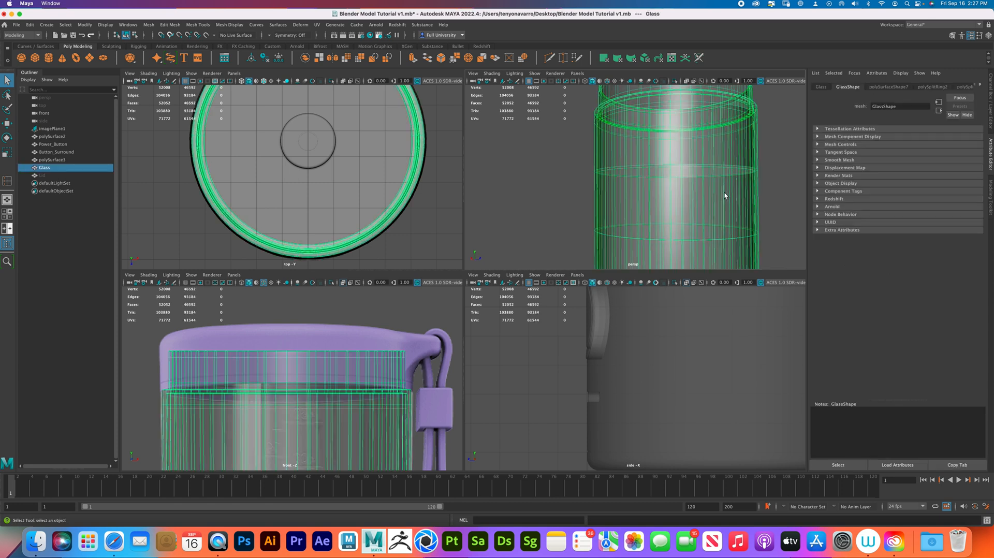
{"action": "key", "text": "1"}
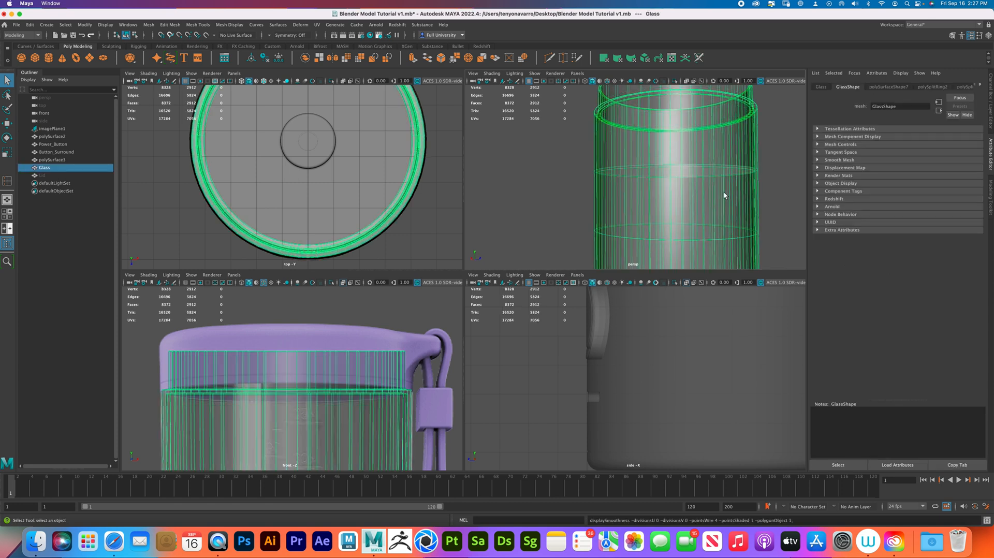
Examine the inside of the jar down to the blender base and the whole model from above
{"action": "left_click", "coordinate": [779, 186]}
{"action": "left_click_drag", "start_coordinate": [747, 185], "coordinate": [693, 181], "text": "alt"}
{"action": "left_click", "coordinate": [747, 191]}
{"action": "right_click_drag", "start_coordinate": [693, 180], "coordinate": [701, 205], "text": "alt"}
{"action": "left_click_drag", "start_coordinate": [682, 195], "coordinate": [654, 187], "text": "alt"}
{"action": "left_click", "coordinate": [659, 237]}
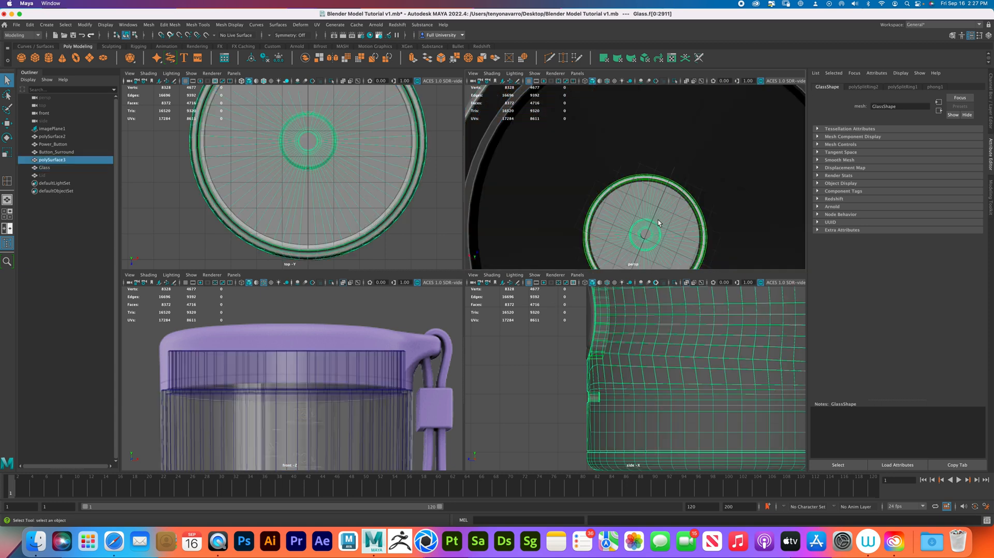
{"action": "right_click_drag", "start_coordinate": [664, 215], "coordinate": [698, 208]}
{"action": "scroll", "coordinate": [698, 208], "scroll_direction": "down", "scroll_amount": 10}
{"action": "left_click", "coordinate": [739, 165]}
{"action": "left_click_drag", "start_coordinate": [698, 222], "coordinate": [676, 185], "text": "alt"}
{"action": "left_click", "coordinate": [674, 206]}
{"action": "left_click", "coordinate": [707, 199]}
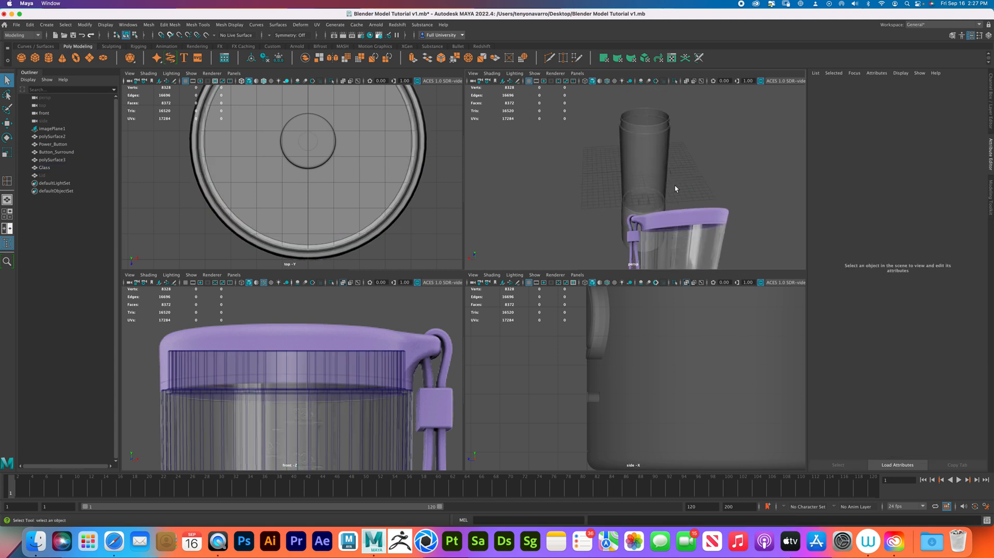
Show the hidden lid again and insert one edge loop around its side wall, near the upper rim
{"action": "left_click", "coordinate": [41, 176]}
{"action": "key", "text": "h"}
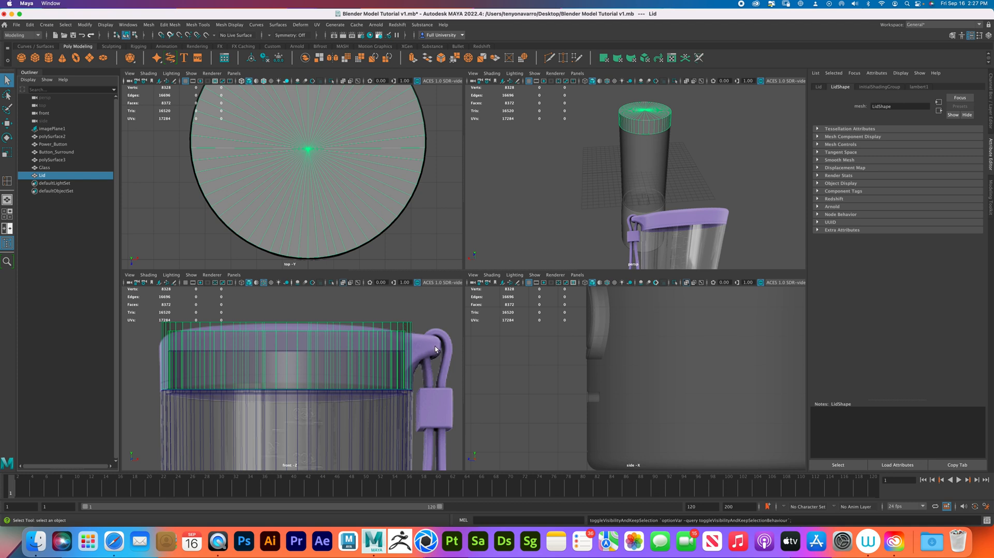
{"action": "left_click", "coordinate": [10, 181]}
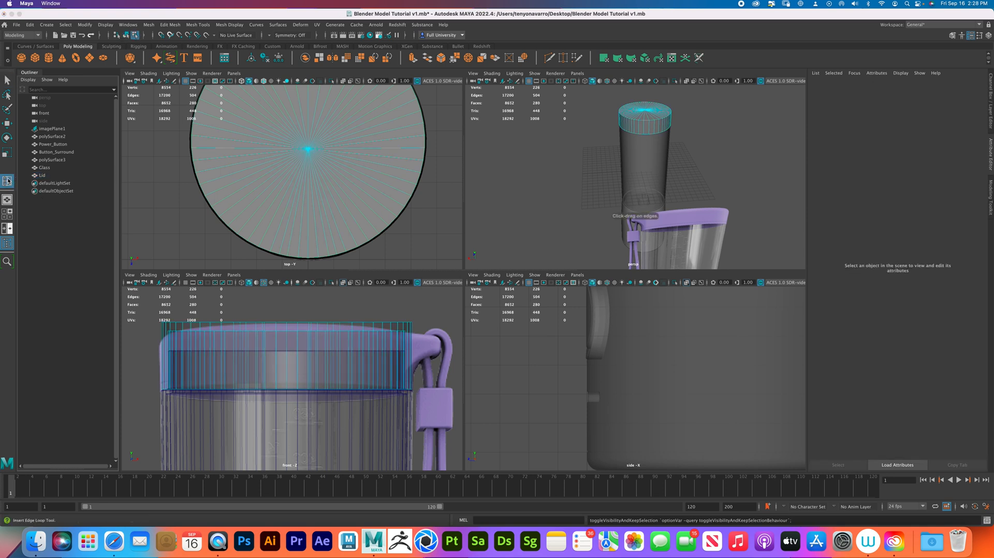
{"action": "double_click", "coordinate": [8, 181]}
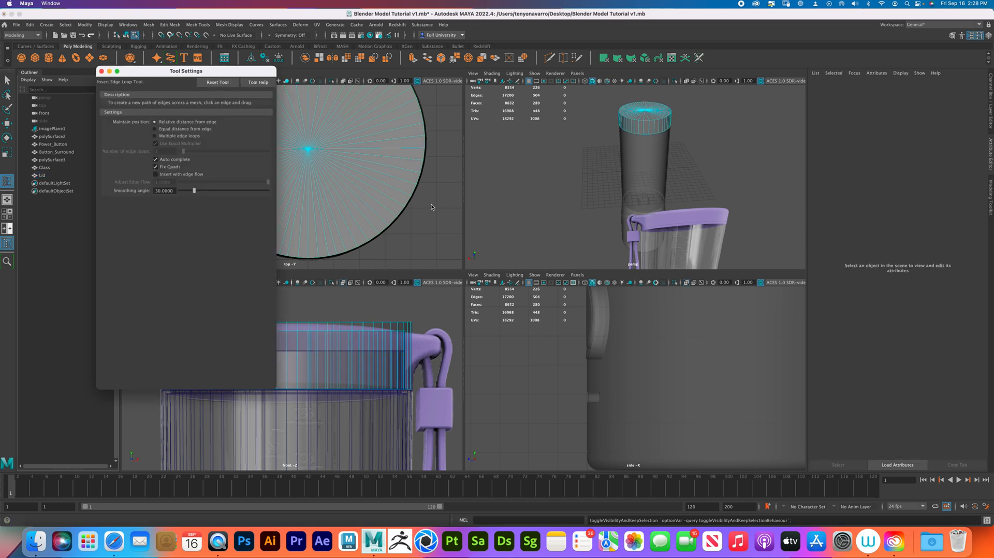
{"action": "left_click", "coordinate": [102, 71]}
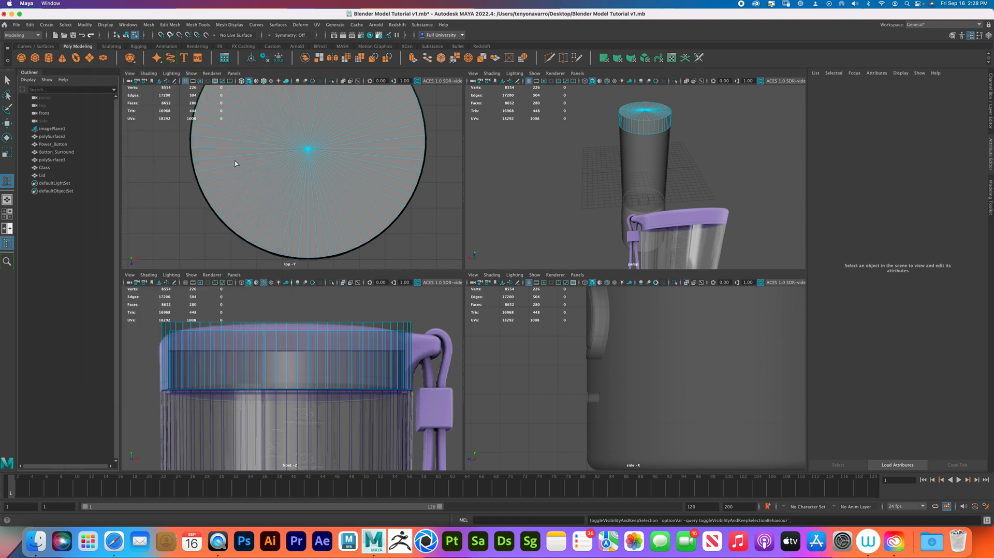
{"action": "left_click", "coordinate": [408, 338]}
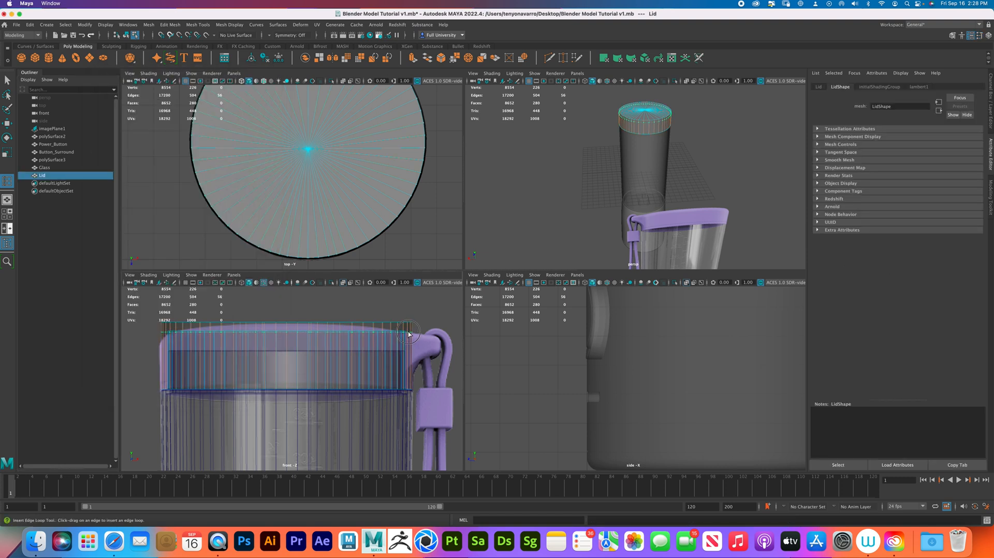
{"action": "left_click", "coordinate": [408, 334]}
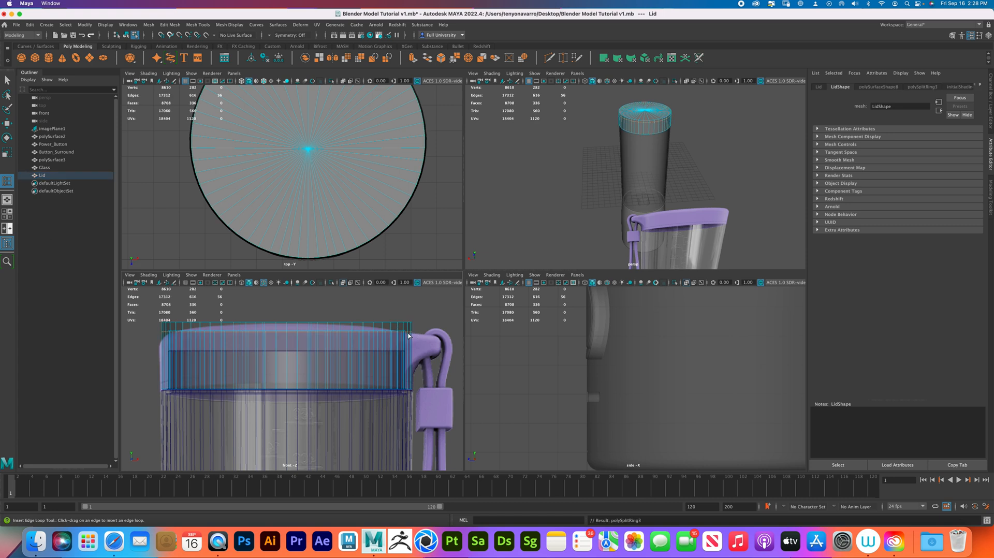
{"action": "left_click", "coordinate": [405, 379]}
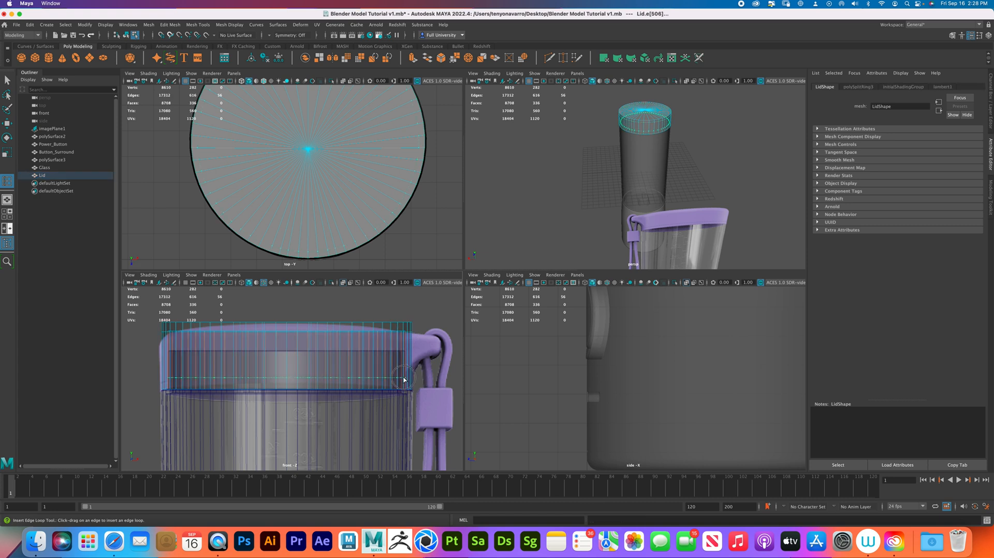
{"action": "key", "text": "q"}
{"action": "right_click_drag", "start_coordinate": [674, 125], "coordinate": [678, 145]}
{"action": "middle_click_drag", "start_coordinate": [474, 324], "coordinate": [362, 328], "text": "alt"}
{"action": "right_click_drag", "start_coordinate": [363, 327], "coordinate": [433, 356], "text": "alt"}
{"action": "middle_click_drag", "start_coordinate": [433, 357], "coordinate": [385, 365], "text": "alt"}
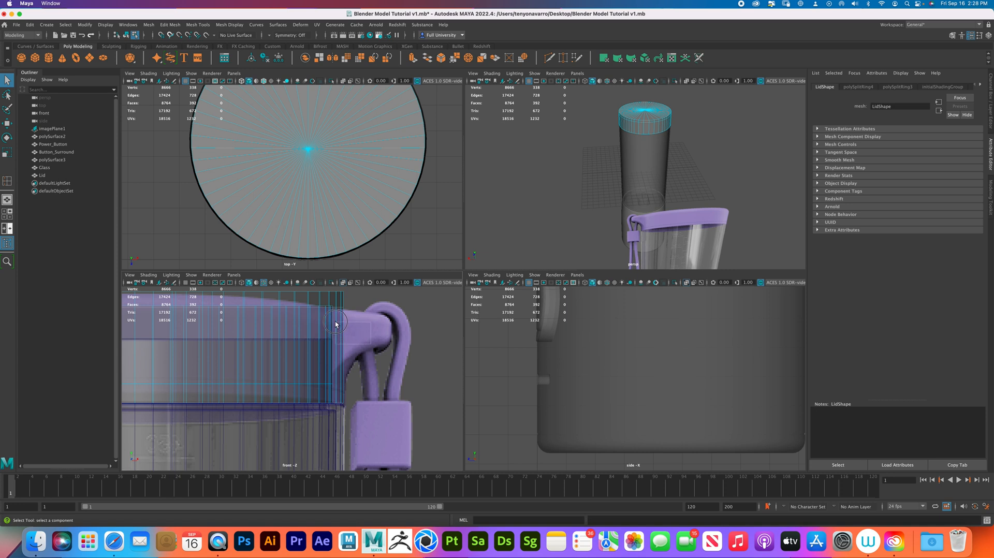
{"action": "left_click_drag", "start_coordinate": [335, 324], "coordinate": [337, 325]}
{"action": "left_click", "coordinate": [369, 339]}
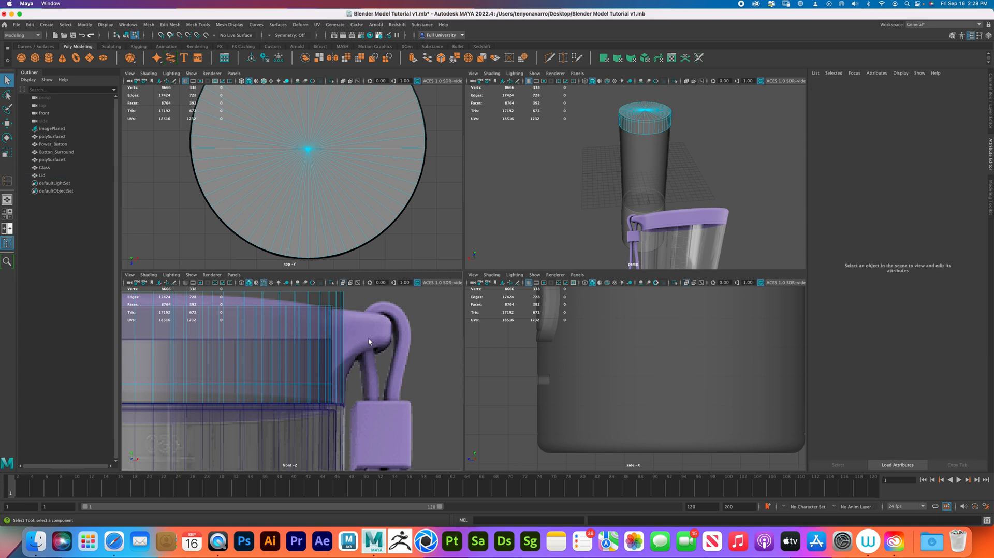
{"action": "right_click_drag", "start_coordinate": [686, 150], "coordinate": [718, 180], "text": "alt"}
{"action": "key", "text": "ctrl+z"}
{"action": "key", "text": "ctrl+z"}
{"action": "key", "text": "ctrl+z"}
{"action": "key", "text": "ctrl+z"}
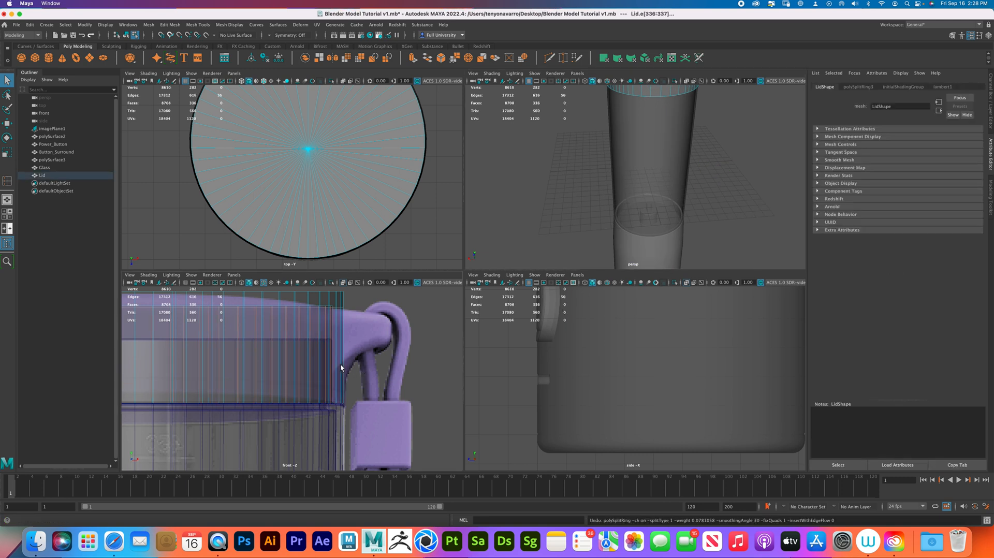
Insert a second edge loop around the lower part of the lid's side wall and switch to face selection
{"action": "left_click", "coordinate": [8, 181]}
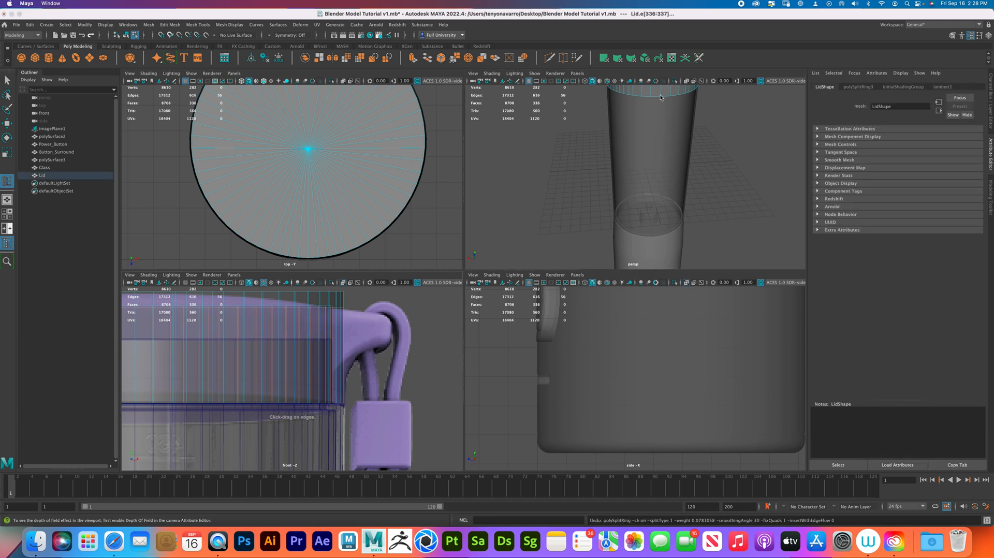
{"action": "middle_click_drag", "start_coordinate": [657, 98], "coordinate": [645, 142], "text": "alt"}
{"action": "left_click_drag", "start_coordinate": [651, 145], "coordinate": [649, 146]}
{"action": "key", "text": "q"}
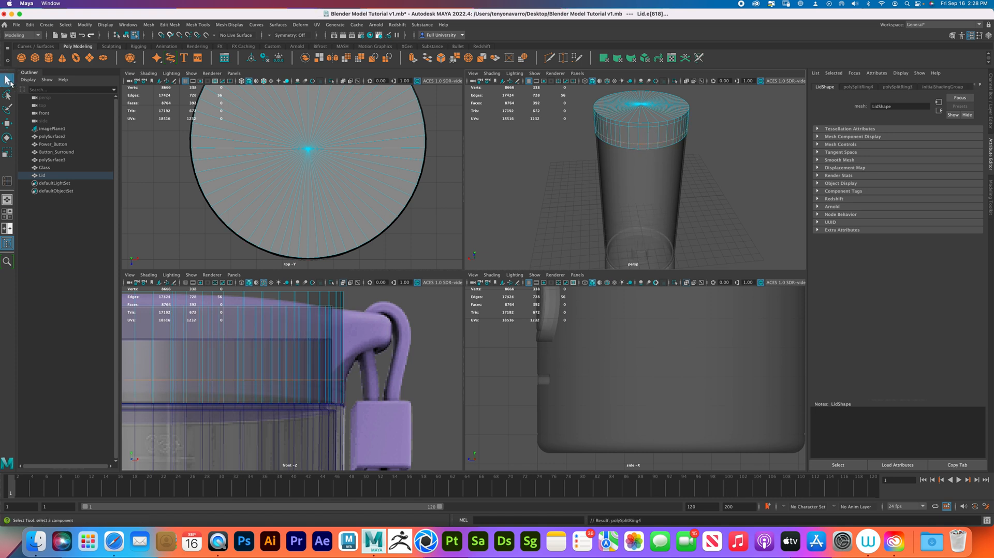
{"action": "right_click_drag", "start_coordinate": [676, 135], "coordinate": [678, 157]}
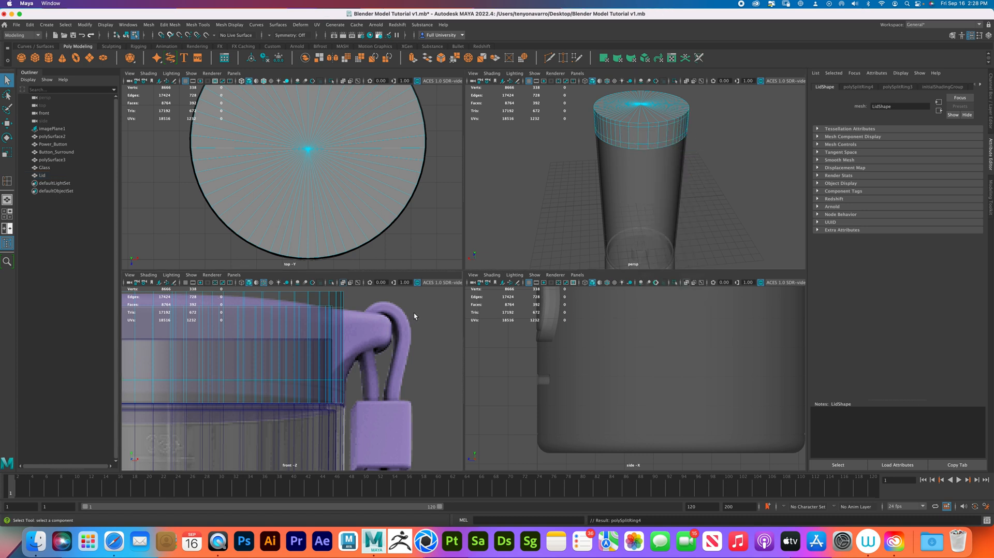
{"action": "left_click", "coordinate": [366, 354]}
{"action": "left_click_drag", "start_coordinate": [334, 335], "coordinate": [336, 331]}
{"action": "left_click_drag", "start_coordinate": [611, 188], "coordinate": [651, 206], "text": "alt"}
{"action": "key", "text": "w"}
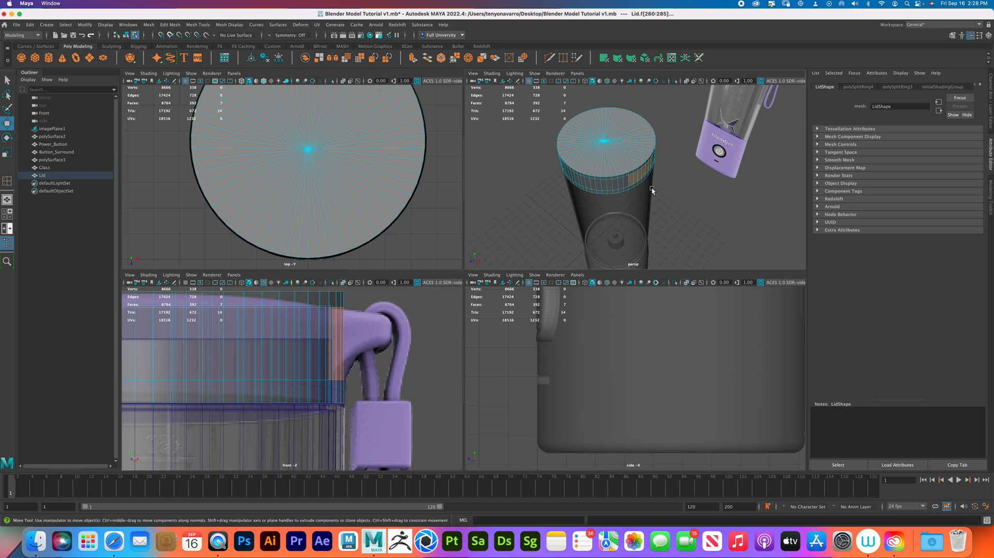
{"action": "left_click_drag", "start_coordinate": [671, 191], "coordinate": [672, 191]}
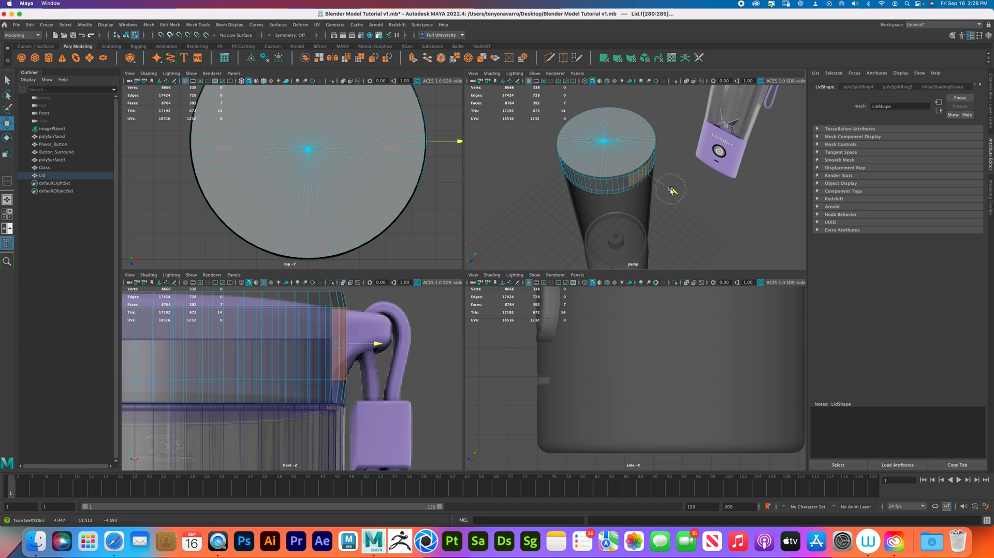
{"action": "key", "text": "ctrl+z"}
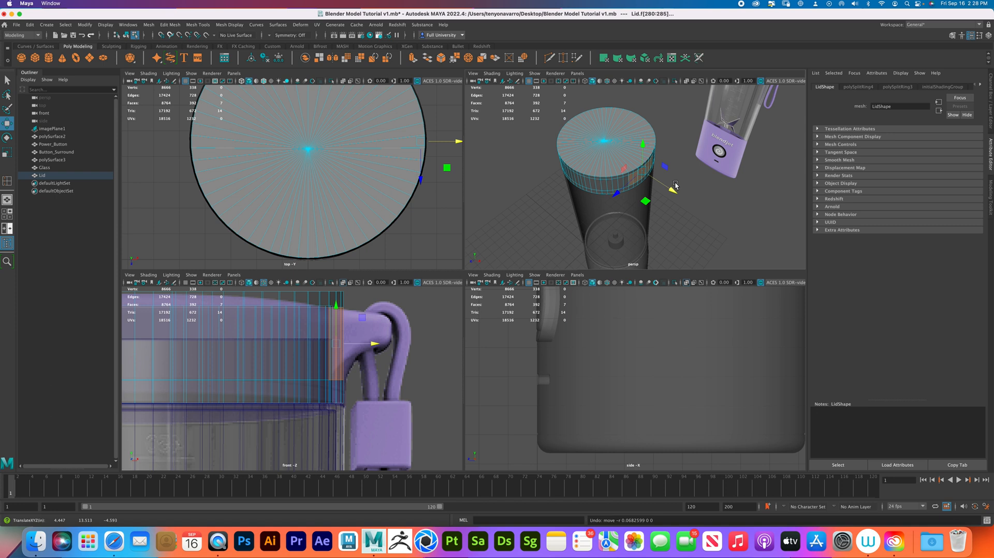
{"action": "right_click_drag", "start_coordinate": [660, 180], "coordinate": [675, 189], "text": "alt"}
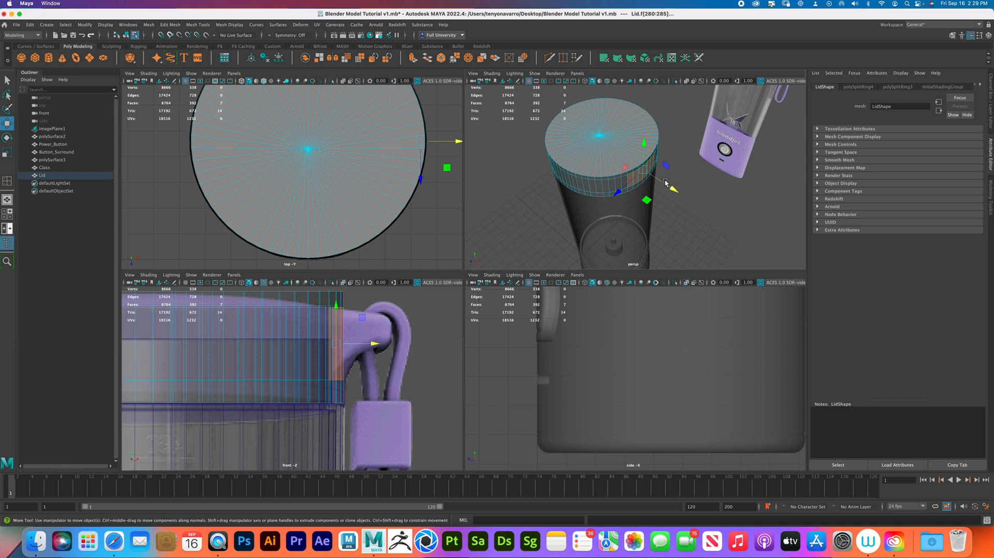
{"action": "mouse_move", "coordinate": [669, 176]}
{"action": "left_mouse_down", "text": "alt"}
{"action": "mouse_move", "coordinate": [657, 189]}
{"action": "mouse_move", "coordinate": [679, 200]}
{"action": "mouse_move", "coordinate": [671, 173]}
{"action": "left_mouse_up", "text": "alt"}
{"action": "right_click_drag", "start_coordinate": [671, 173], "coordinate": [690, 186], "text": "alt"}
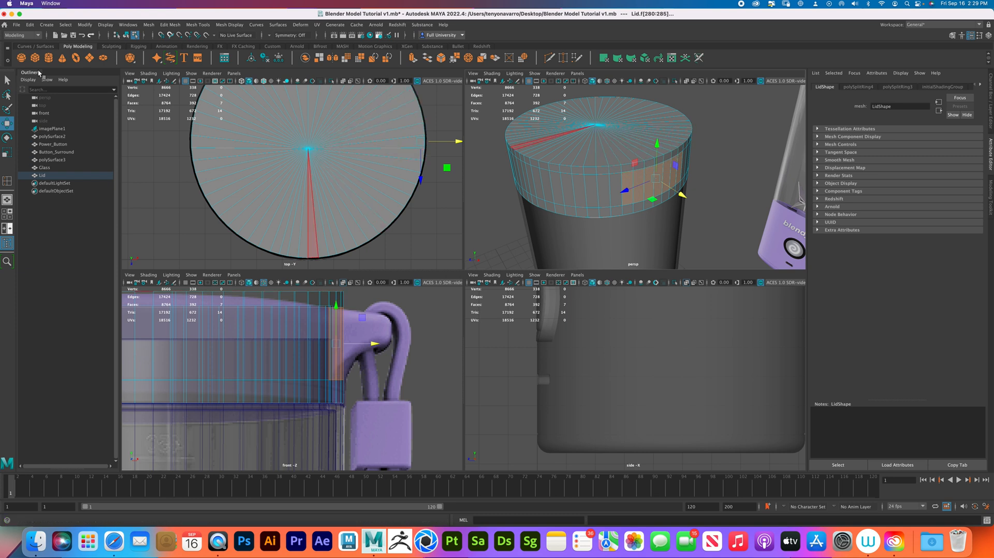
{"action": "left_click", "coordinate": [765, 122]}
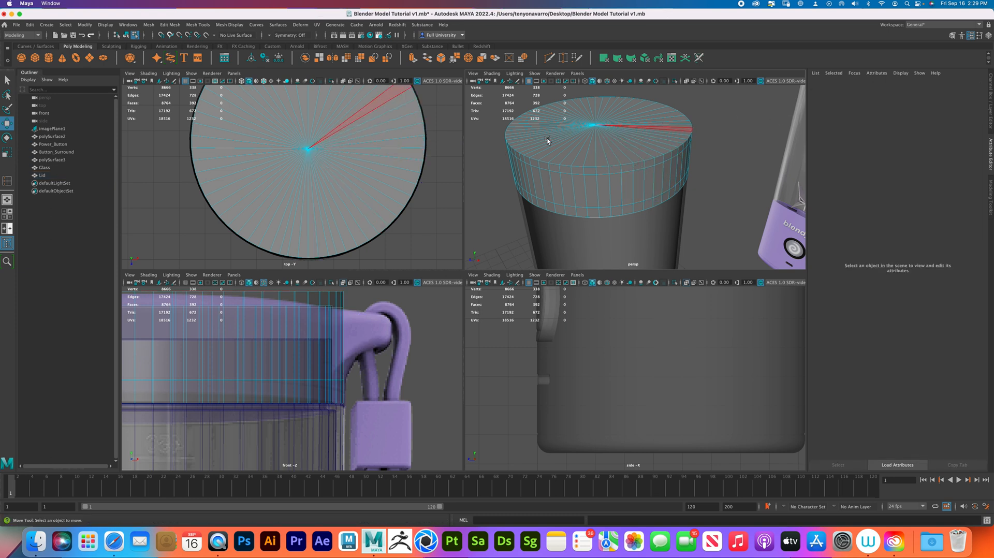
Paint-select all faces on the Lid's top and extrude them inward to form a smaller concentric ring
{"action": "left_click", "coordinate": [10, 110]}
{"action": "mouse_move", "coordinate": [609, 137]}
{"action": "left_mouse_down"}
{"action": "mouse_move", "coordinate": [596, 113]}
{"action": "mouse_move", "coordinate": [608, 110]}
{"action": "mouse_move", "coordinate": [633, 166]}
{"action": "left_mouse_up"}
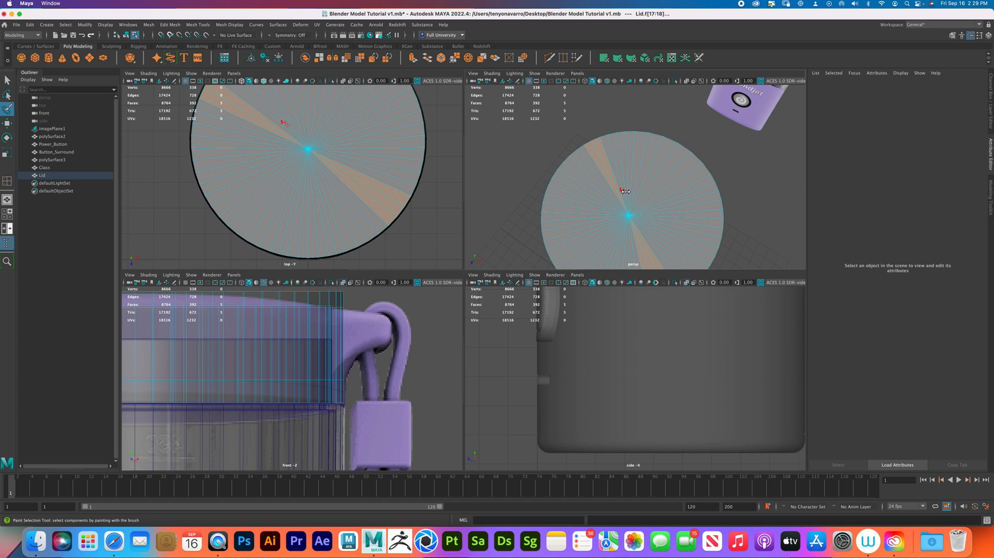
{"action": "mouse_move", "coordinate": [628, 186]}
{"action": "left_mouse_down", "text": "shift"}
{"action": "mouse_move", "coordinate": [633, 175]}
{"action": "mouse_move", "coordinate": [658, 178]}
{"action": "mouse_move", "coordinate": [662, 234]}
{"action": "mouse_move", "coordinate": [597, 182]}
{"action": "mouse_move", "coordinate": [656, 236]}
{"action": "mouse_move", "coordinate": [629, 241]}
{"action": "mouse_move", "coordinate": [647, 245]}
{"action": "mouse_move", "coordinate": [613, 234]}
{"action": "mouse_move", "coordinate": [614, 246]}
{"action": "mouse_move", "coordinate": [637, 245]}
{"action": "left_mouse_up", "text": "shift"}
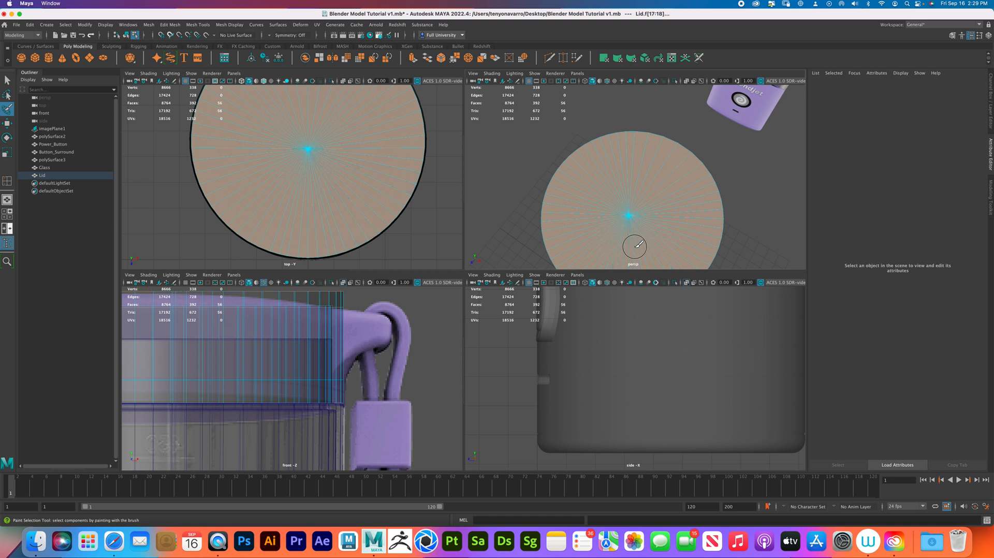
{"action": "key", "text": "r"}
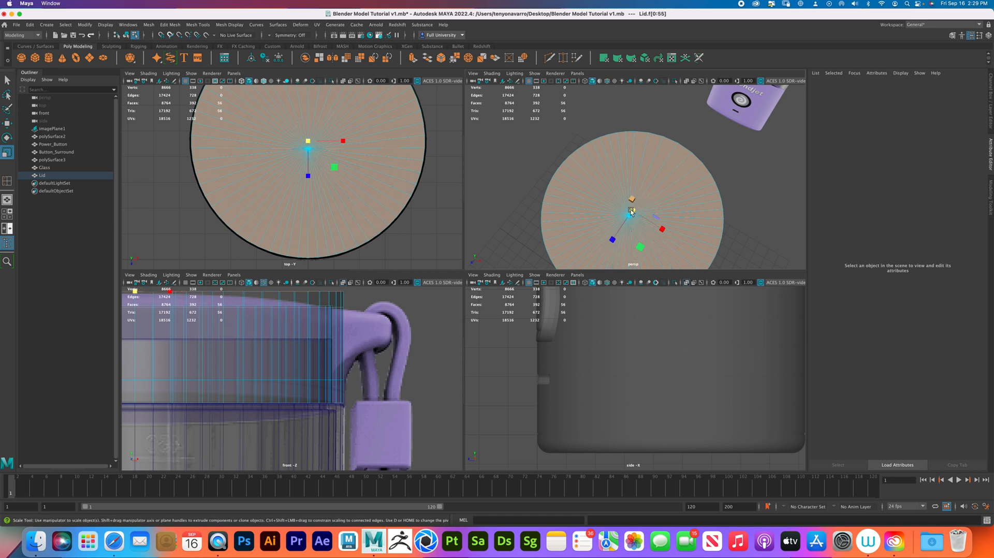
{"action": "left_click_drag", "start_coordinate": [632, 209], "coordinate": [586, 211], "text": "shift"}
{"action": "key", "text": "q"}
Try to extrude the Lid's side-wall faces beside the strap outward into a hinge tab
{"action": "left_click_drag", "start_coordinate": [595, 161], "coordinate": [487, 278], "text": "alt"}
{"action": "right_click_drag", "start_coordinate": [321, 326], "coordinate": [328, 345]}
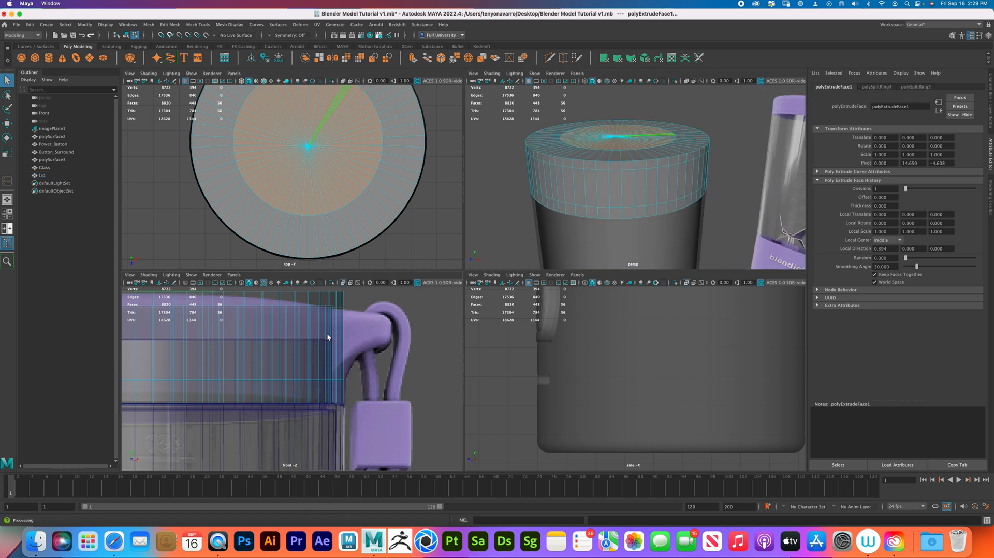
{"action": "left_click_drag", "start_coordinate": [339, 343], "coordinate": [340, 299]}
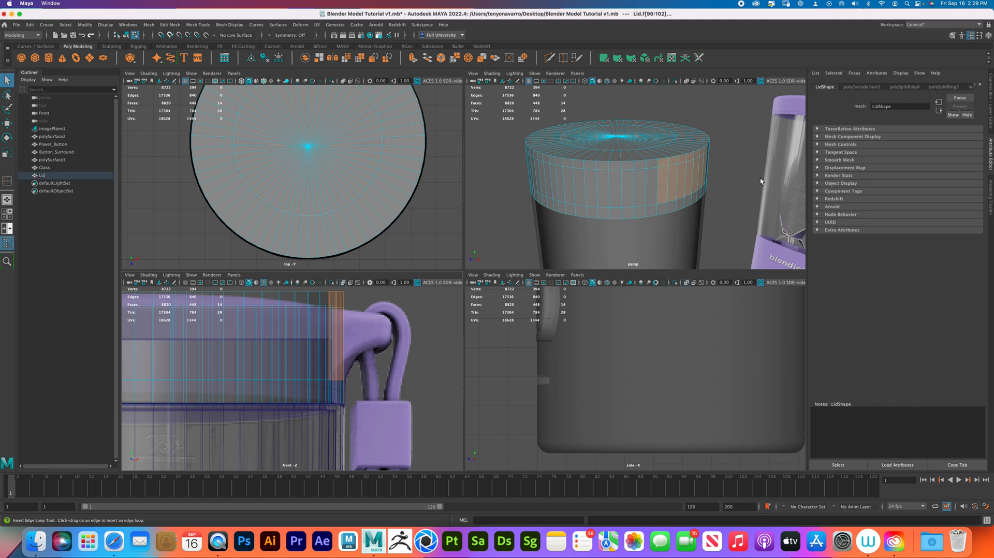
{"action": "left_click_drag", "start_coordinate": [708, 212], "coordinate": [690, 210], "text": "alt"}
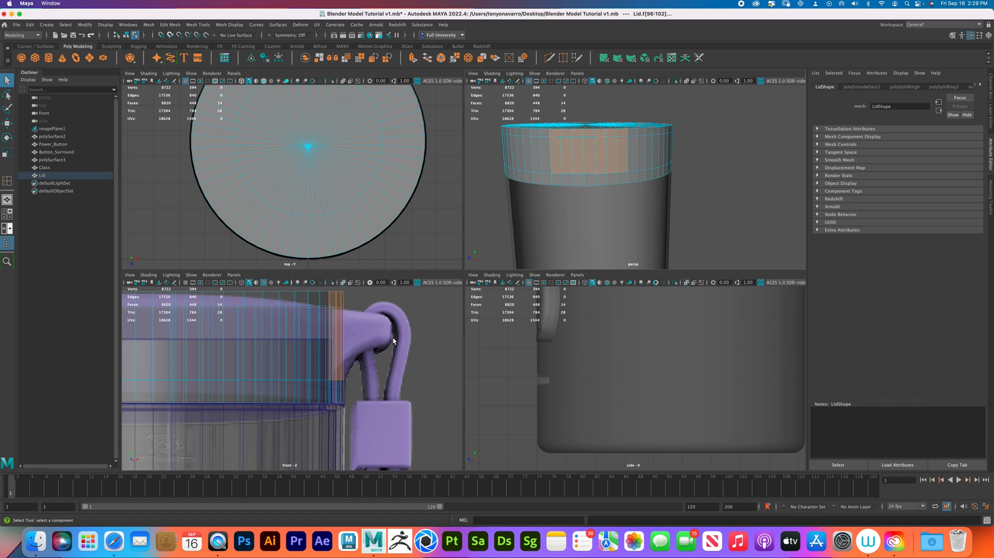
{"action": "key", "text": "ctrl+e"}
{"action": "left_click_drag", "start_coordinate": [372, 336], "coordinate": [394, 335]}
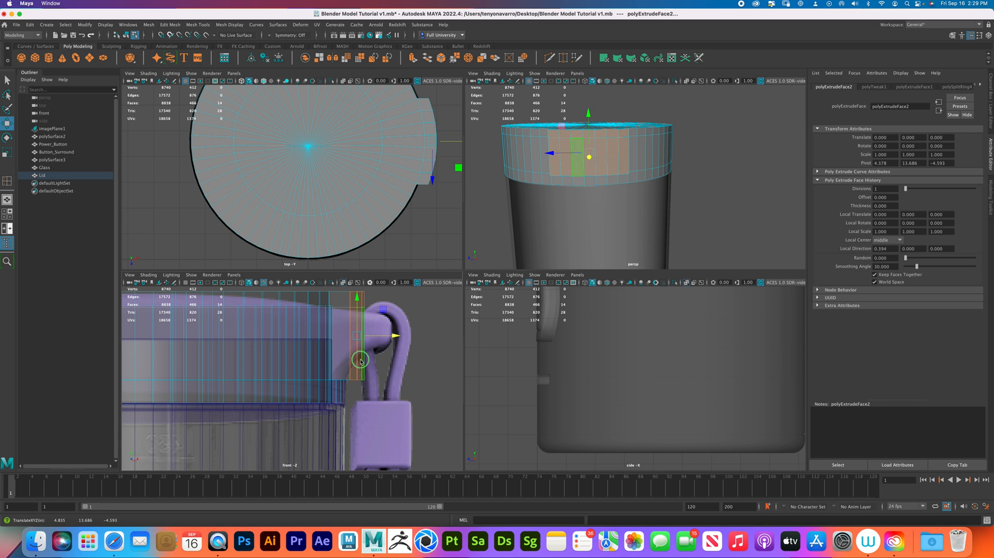
Try to raise the extruded tab's lower outer vertices to slope its underside like the reference
{"action": "right_click", "coordinate": [350, 340]}
{"action": "right_click_drag", "start_coordinate": [351, 340], "coordinate": [324, 346]}
{"action": "left_click_drag", "start_coordinate": [347, 385], "coordinate": [359, 320]}
{"action": "middle_click_drag", "start_coordinate": [358, 320], "coordinate": [381, 340], "text": "alt"}
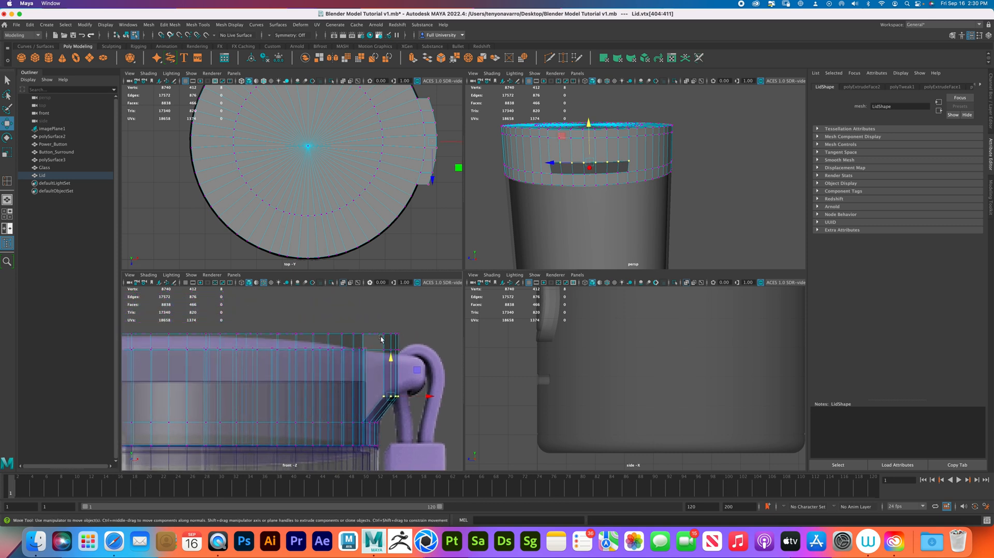
Select all outer vertices of the tab and try to reduce their height by scaling vertically
{"action": "left_click_drag", "start_coordinate": [579, 170], "coordinate": [626, 207], "text": "alt"}
{"action": "middle_click_drag", "start_coordinate": [393, 166], "coordinate": [320, 186], "text": "alt"}
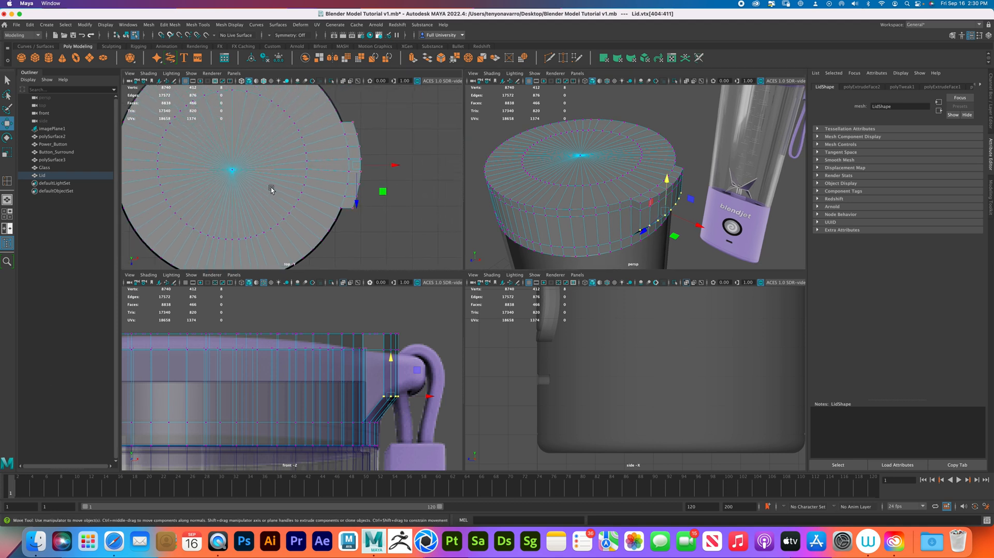
{"action": "left_click_drag", "start_coordinate": [414, 235], "coordinate": [352, 111]}
{"action": "left_click_drag", "start_coordinate": [352, 109], "coordinate": [355, 107]}
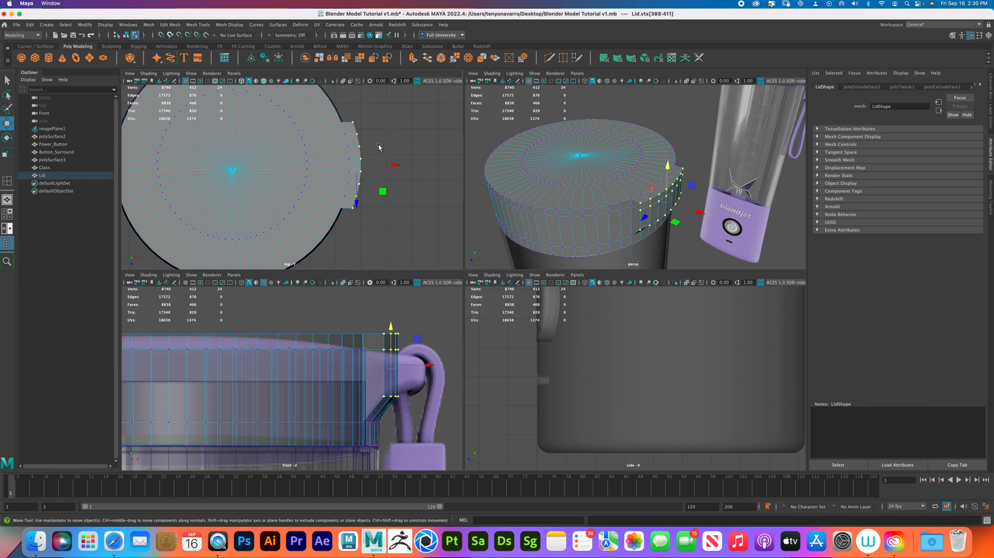
{"action": "key", "text": "r"}
{"action": "left_click_drag", "start_coordinate": [390, 332], "coordinate": [391, 333]}
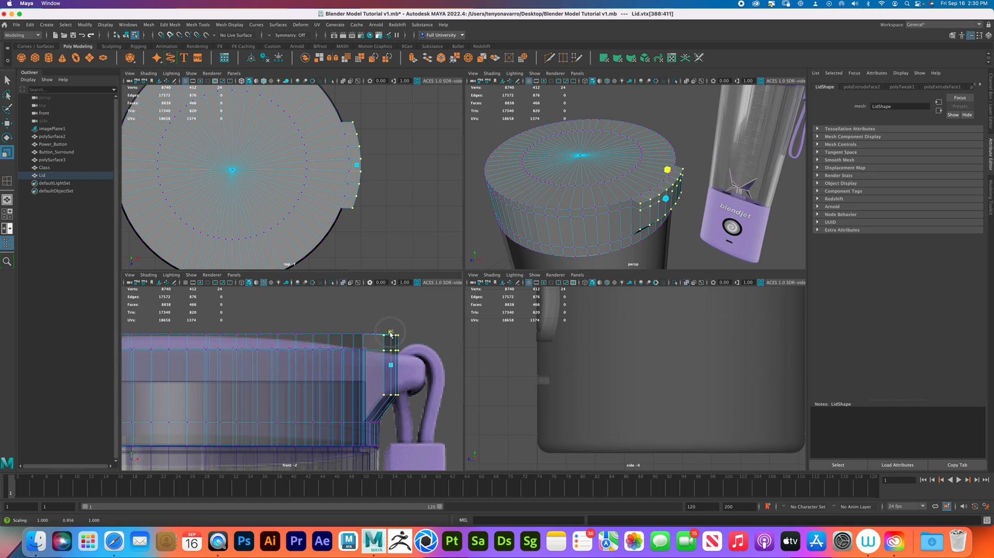
{"action": "left_click_drag", "start_coordinate": [390, 334], "coordinate": [391, 338]}
Undo the tab's vertex edits and its extrusion, back to the selected inner faces on the Lid's top
{"action": "key", "text": "super+z"}
{"action": "key", "text": "super+z"}
{"action": "key", "text": "super+z"}
{"action": "key", "text": "super+z"}
{"action": "key", "text": "super+z"}
{"action": "key", "text": "super+z"}
{"action": "key", "text": "super+z"}
{"action": "key", "text": "super+z"}
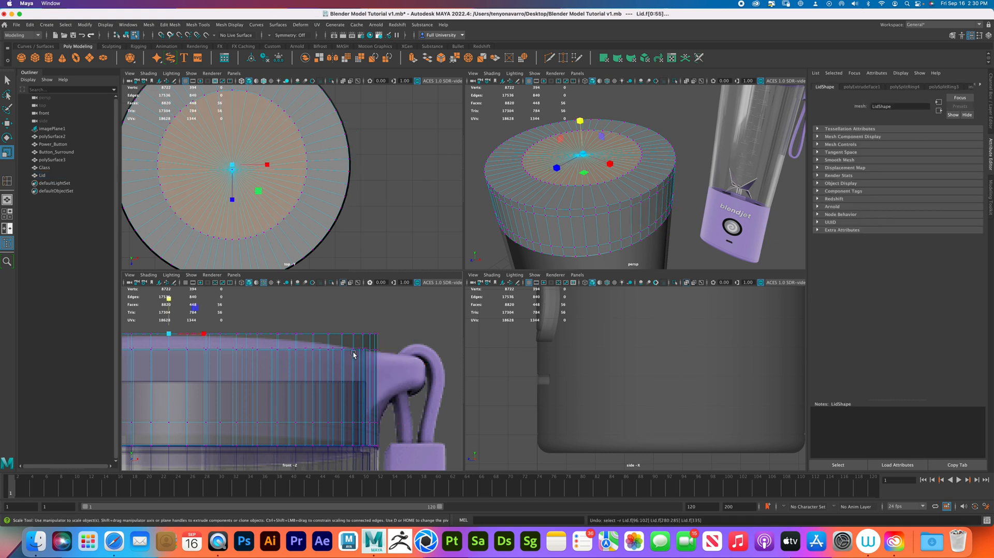
Select the vertices of the Lid's top and its upper edge loop and lower them slightly to match the reference
{"action": "middle_click_drag", "start_coordinate": [354, 355], "coordinate": [378, 366], "text": "alt"}
{"action": "right_click_drag", "start_coordinate": [360, 347], "coordinate": [323, 347]}
{"action": "scroll", "coordinate": [288, 328], "scroll_direction": "down", "scroll_amount": 3}
{"action": "key", "text": "w"}
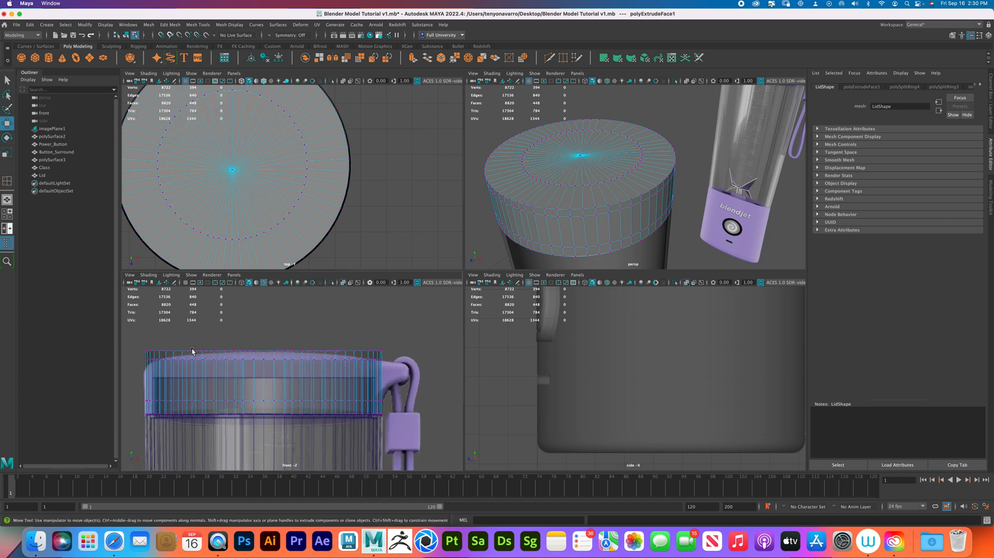
{"action": "left_click_drag", "start_coordinate": [144, 355], "coordinate": [395, 371]}
{"action": "left_click_drag", "start_coordinate": [261, 317], "coordinate": [262, 327]}
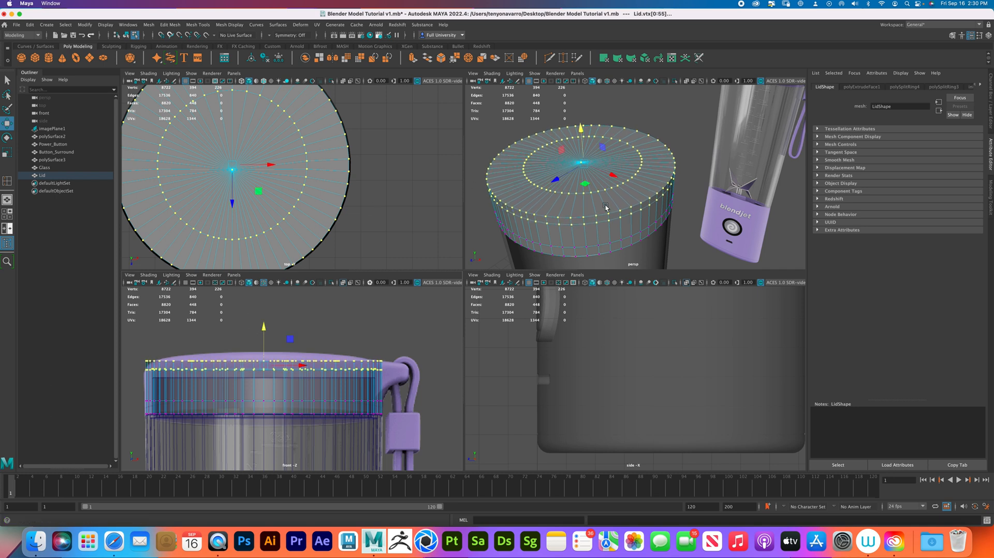
{"action": "left_click_drag", "start_coordinate": [263, 327], "coordinate": [263, 325]}
Extrude the Lid's side-wall faces beside the strap outward into a tab and scale its curved end flat
{"action": "right_click_drag", "start_coordinate": [600, 198], "coordinate": [600, 220]}
{"action": "right_click_drag", "start_coordinate": [417, 370], "coordinate": [449, 403], "text": "alt"}
{"action": "middle_click_drag", "start_coordinate": [449, 403], "coordinate": [387, 386], "text": "alt"}
{"action": "right_click_drag", "start_coordinate": [388, 386], "coordinate": [411, 408], "text": "alt"}
{"action": "left_click_drag", "start_coordinate": [399, 384], "coordinate": [357, 331]}
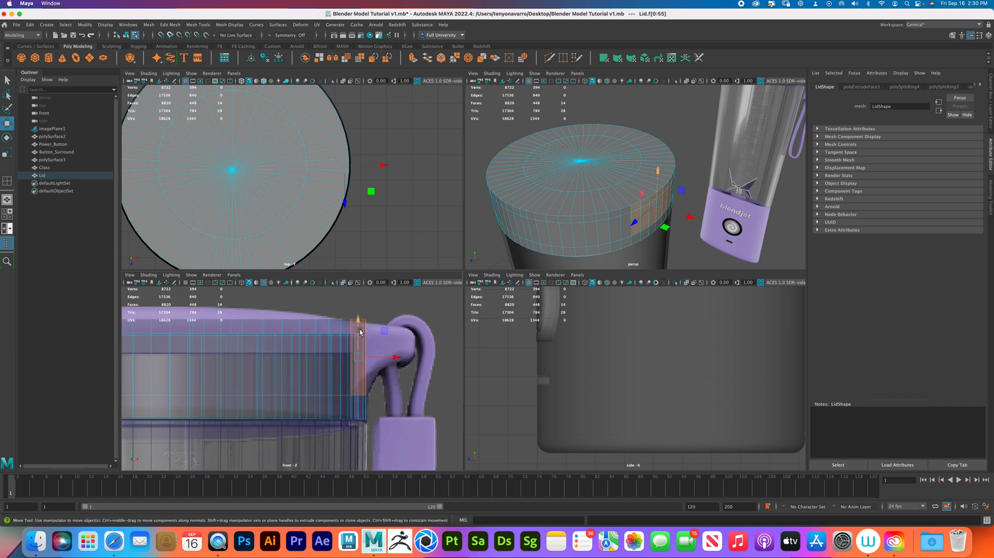
{"action": "left_click_drag", "start_coordinate": [659, 171], "coordinate": [690, 150], "text": "alt"}
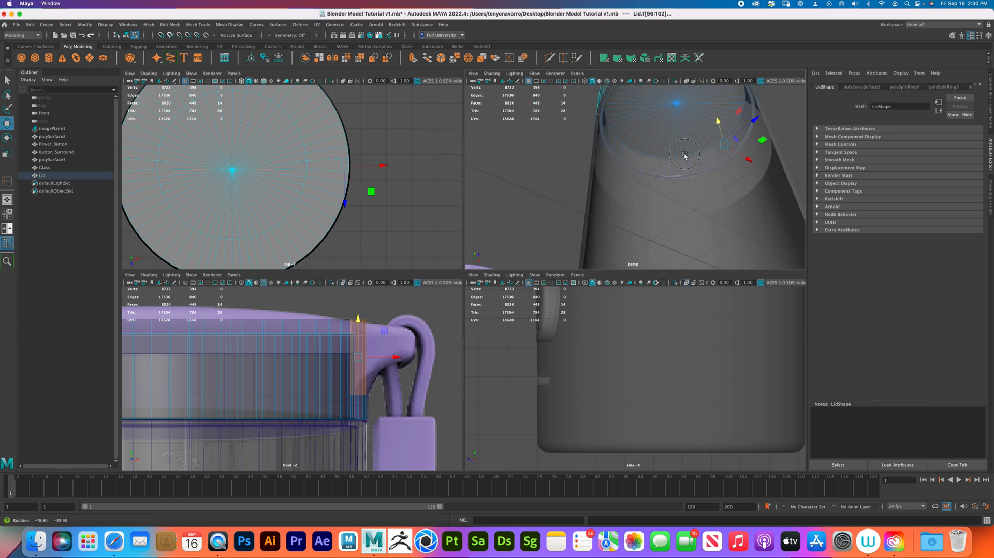
{"action": "scroll", "coordinate": [382, 370], "scroll_direction": "up", "scroll_amount": 5}
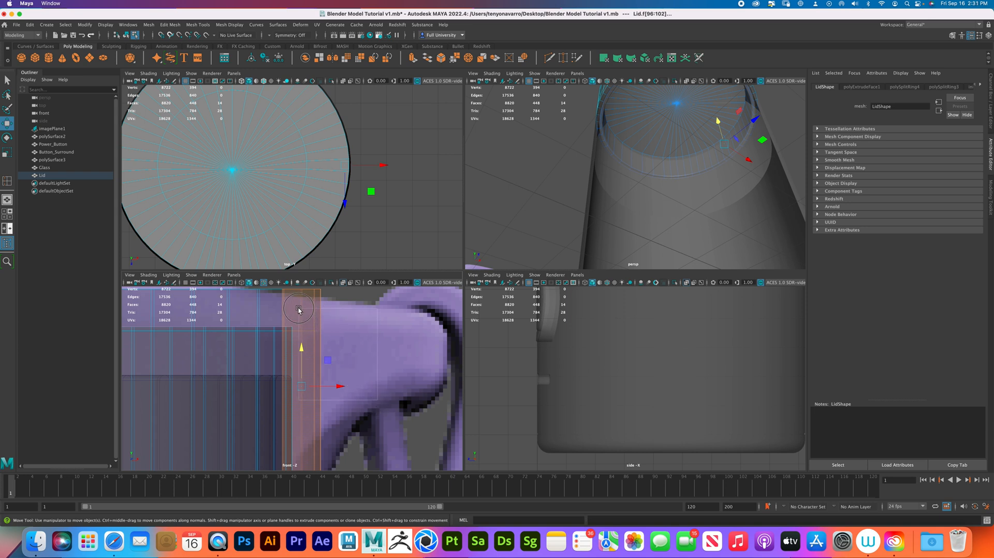
{"action": "scroll", "coordinate": [356, 382], "scroll_direction": "down", "scroll_amount": 5}
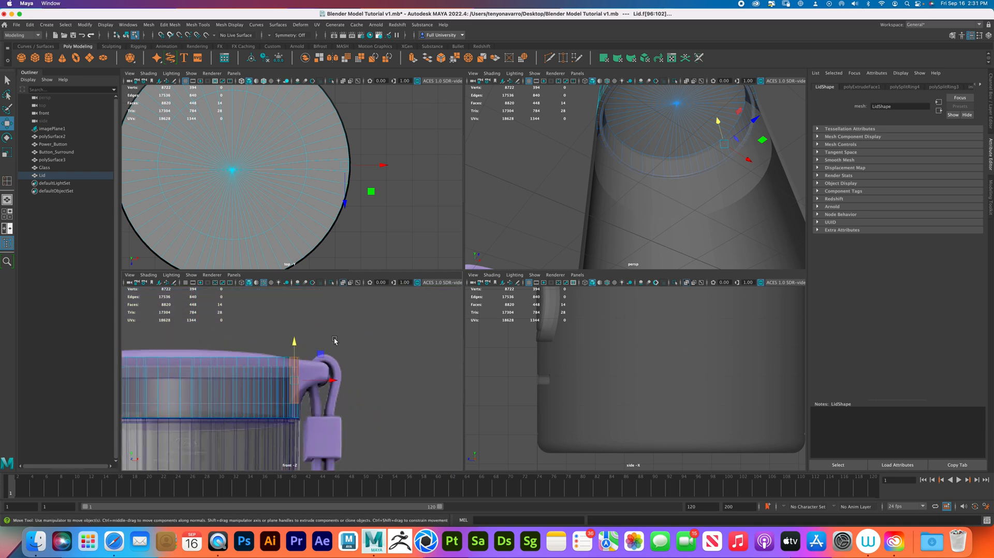
{"action": "left_click", "coordinate": [322, 369]}
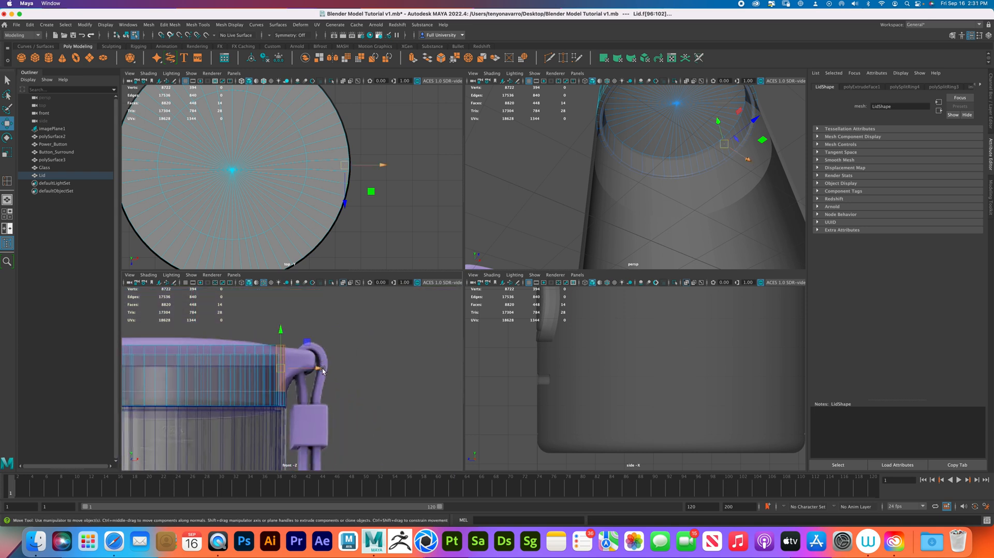
{"action": "left_click_drag", "start_coordinate": [320, 369], "coordinate": [332, 368], "text": "shift"}
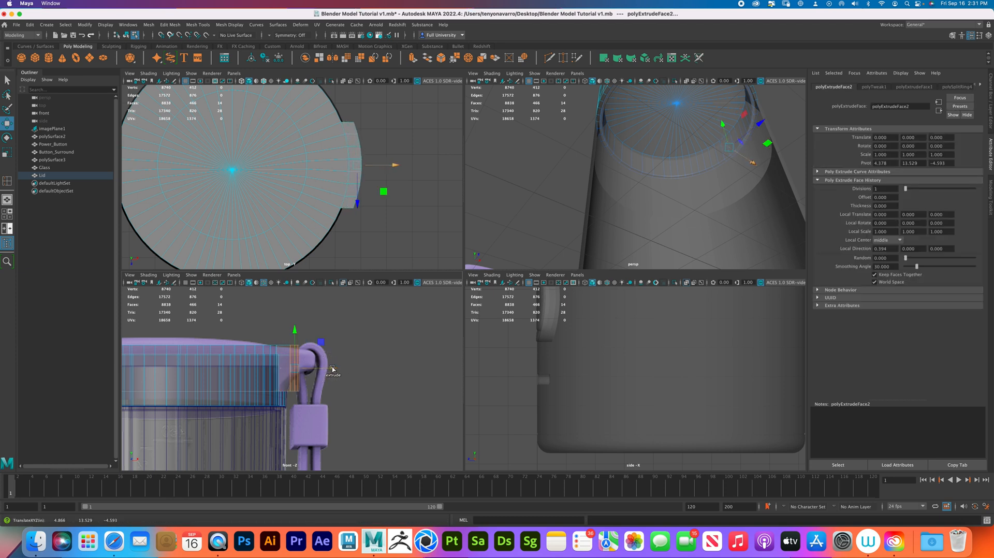
{"action": "key", "text": "r"}
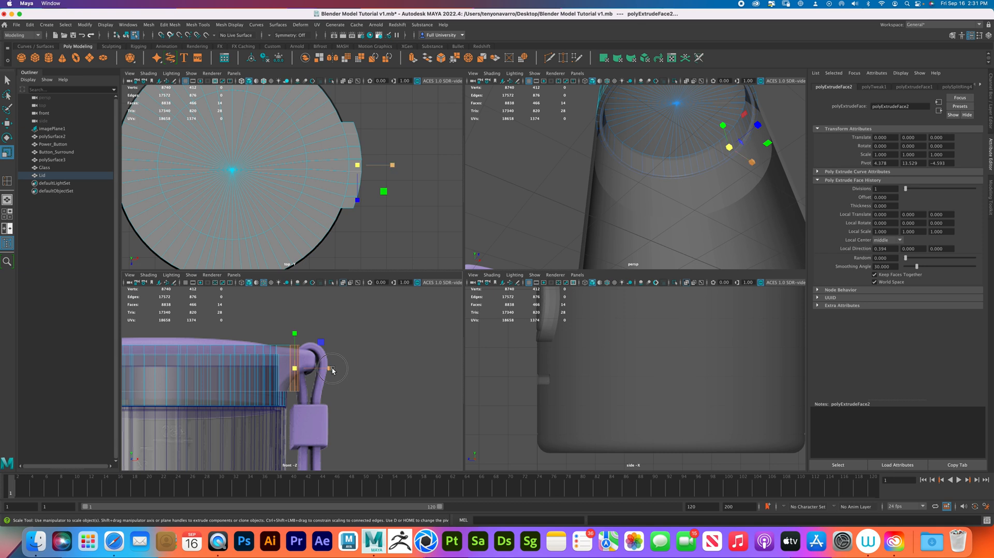
{"action": "left_click_drag", "start_coordinate": [322, 368], "coordinate": [314, 368]}
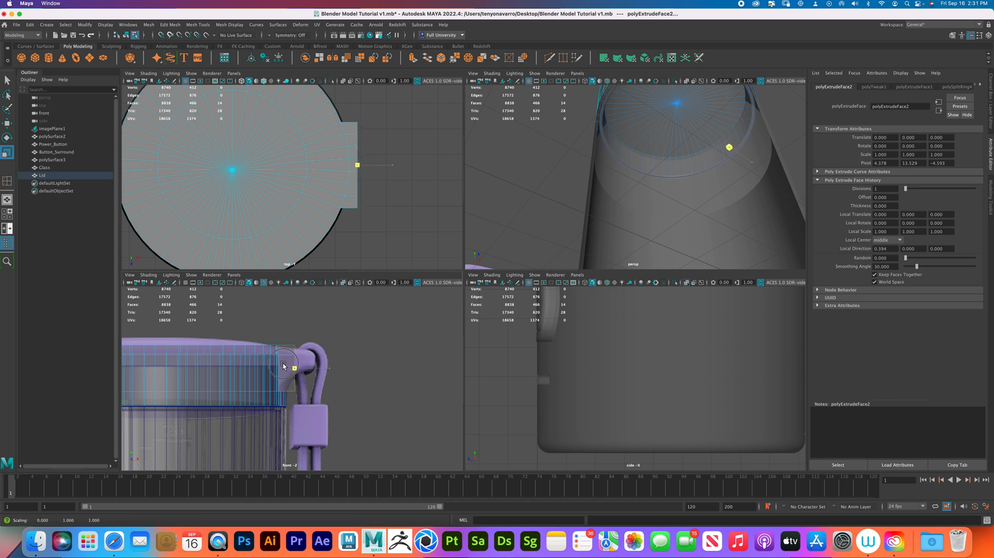
Adjust the height of the tab's outer and rim vertices so its top and underside follow the reference profile
{"action": "right_click_drag", "start_coordinate": [291, 346], "coordinate": [245, 347]}
{"action": "left_click_drag", "start_coordinate": [320, 410], "coordinate": [297, 314]}
{"action": "key", "text": "w"}
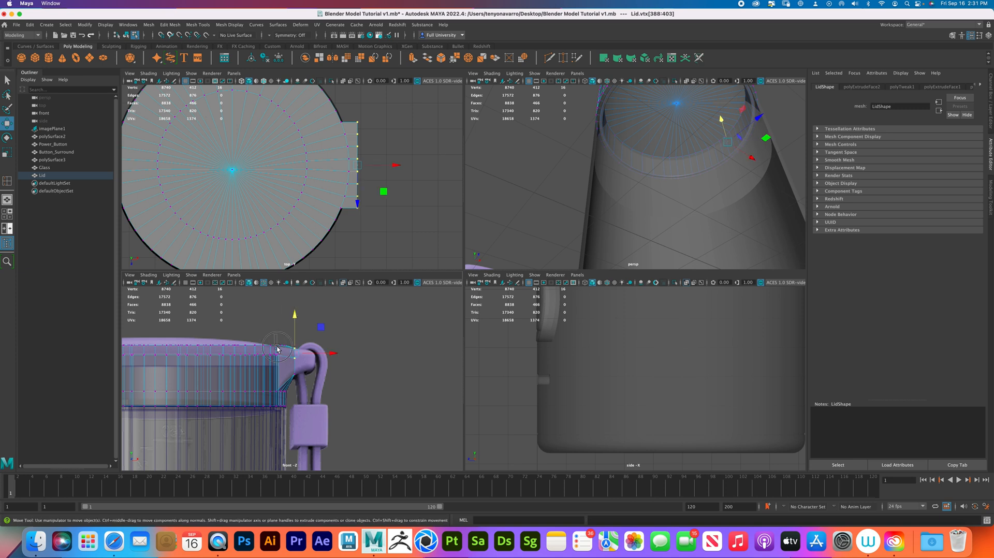
{"action": "left_click_drag", "start_coordinate": [286, 349], "coordinate": [286, 351]}
{"action": "left_click_drag", "start_coordinate": [280, 307], "coordinate": [281, 309]}
{"action": "right_click_drag", "start_coordinate": [311, 347], "coordinate": [380, 374], "text": "alt"}
{"action": "middle_click_drag", "start_coordinate": [249, 325], "coordinate": [328, 342], "text": "alt"}
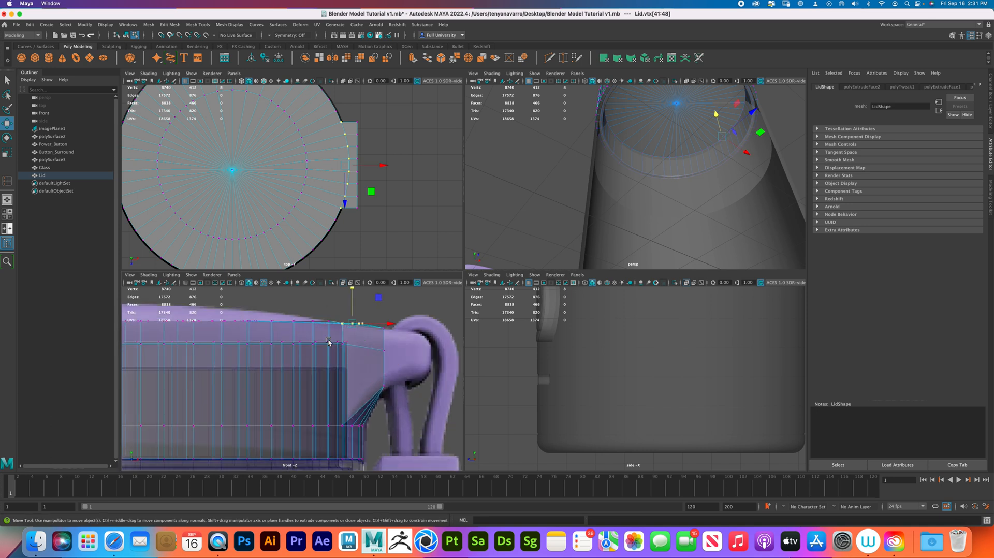
{"action": "left_click_drag", "start_coordinate": [331, 322], "coordinate": [352, 294]}
{"action": "key", "text": "super+z"}
{"action": "key", "text": "super+z"}
{"action": "key", "text": "super+z"}
Rotate the rim vertices above the tab to follow the reference slope and shift the tab's end vertices slightly outward
{"action": "key", "text": "e"}
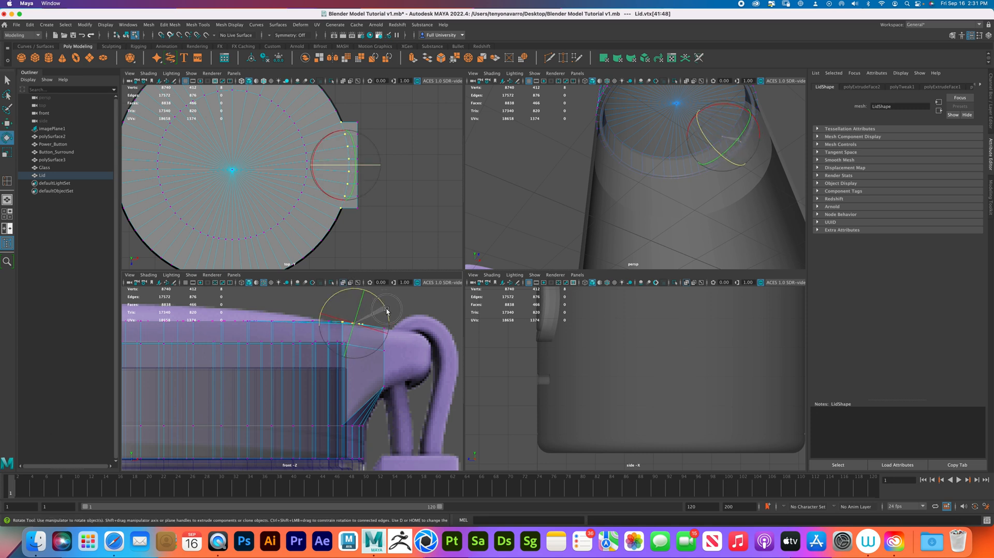
{"action": "left_click_drag", "start_coordinate": [388, 313], "coordinate": [387, 313]}
{"action": "left_click_drag", "start_coordinate": [390, 230], "coordinate": [354, 108]}
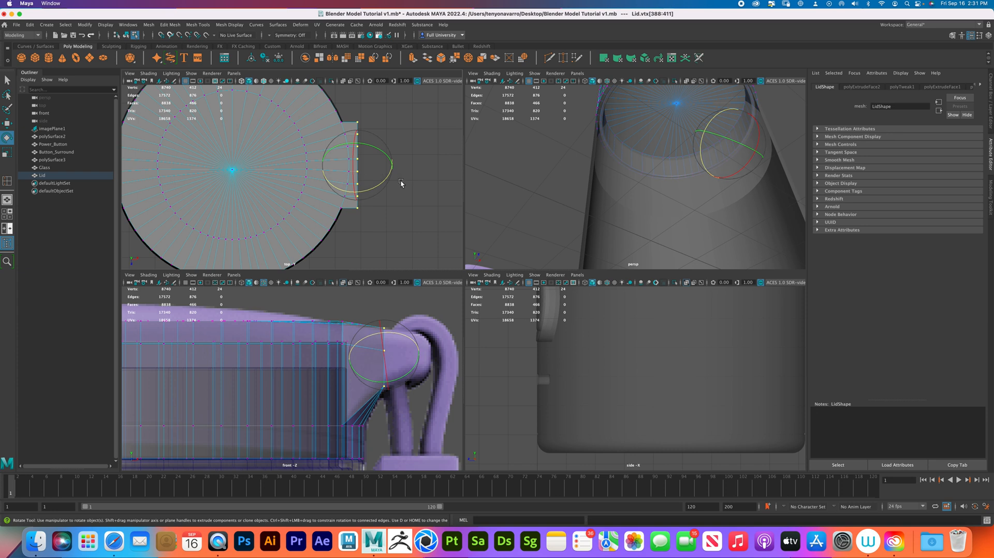
{"action": "key", "text": "w"}
{"action": "left_click_drag", "start_coordinate": [395, 167], "coordinate": [396, 169]}
Switch to the faces on the tab's end and scale them narrower across the tab's width
{"action": "right_click_drag", "start_coordinate": [356, 129], "coordinate": [368, 156]}
{"action": "left_click_drag", "start_coordinate": [751, 156], "coordinate": [667, 175], "text": "alt"}
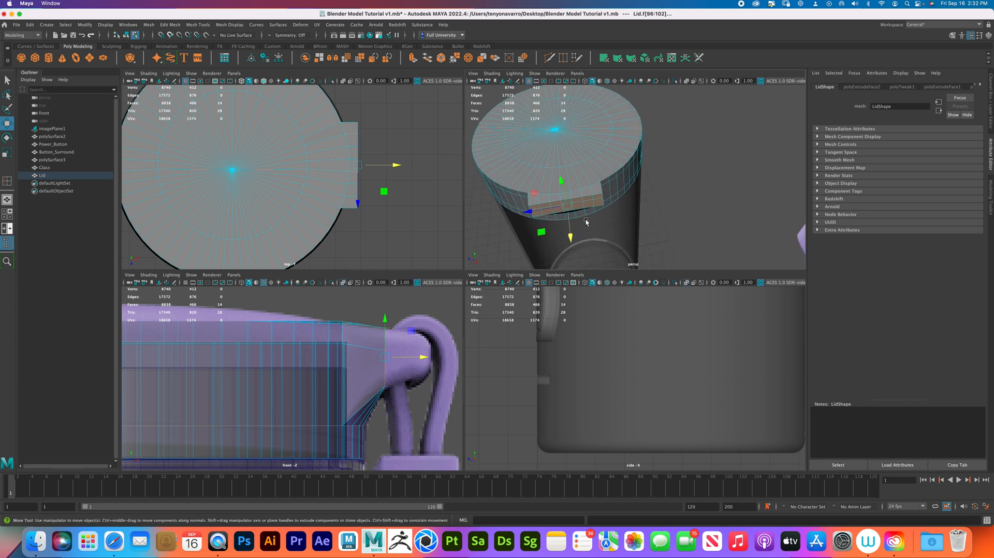
{"action": "key", "text": "r"}
{"action": "left_click_drag", "start_coordinate": [534, 212], "coordinate": [535, 212]}
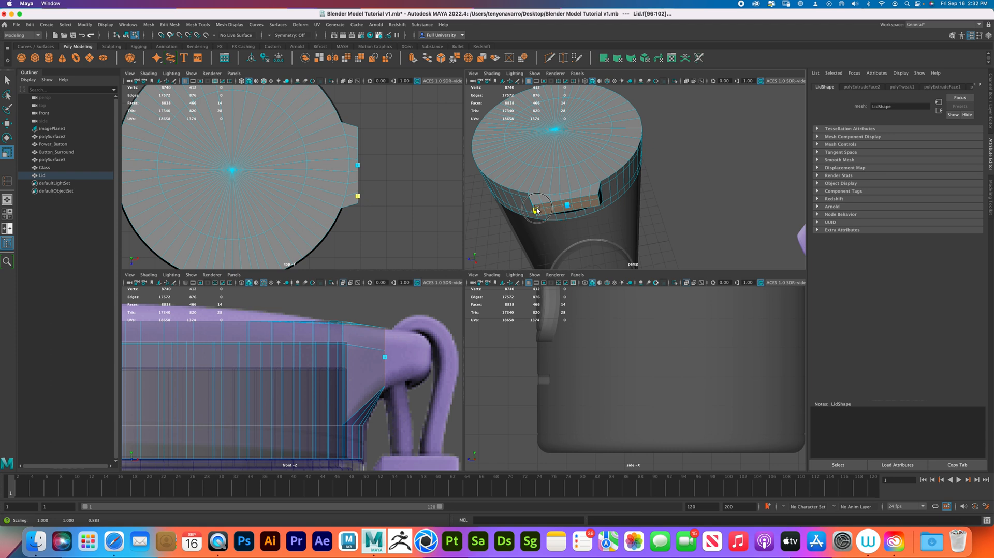
{"action": "left_click_drag", "start_coordinate": [537, 209], "coordinate": [540, 207]}
Extrude the tab's end faces outward to the tip of the reference and taper the new end's height and width
{"action": "key", "text": "w"}
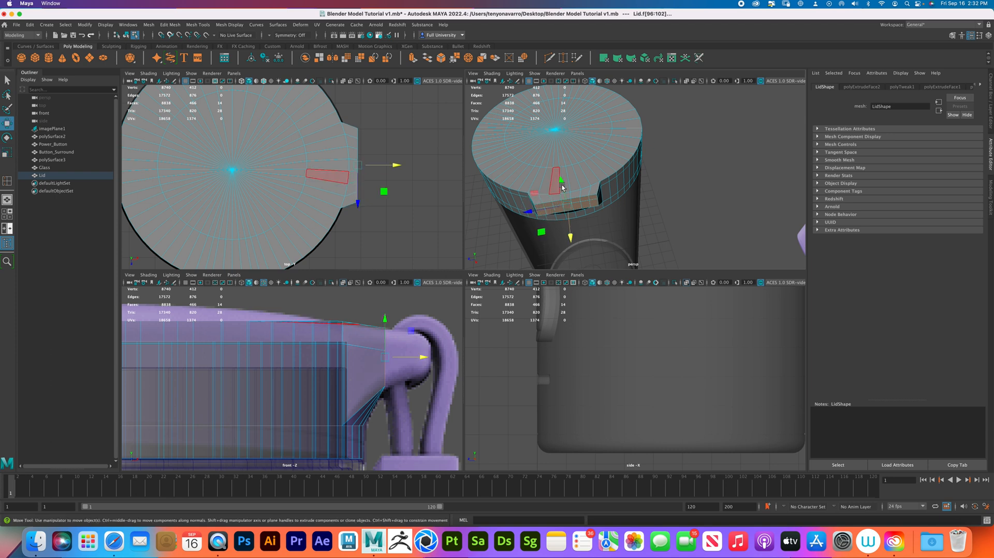
{"action": "left_click_drag", "start_coordinate": [396, 165], "coordinate": [415, 165], "text": "shift"}
{"action": "key", "text": "r"}
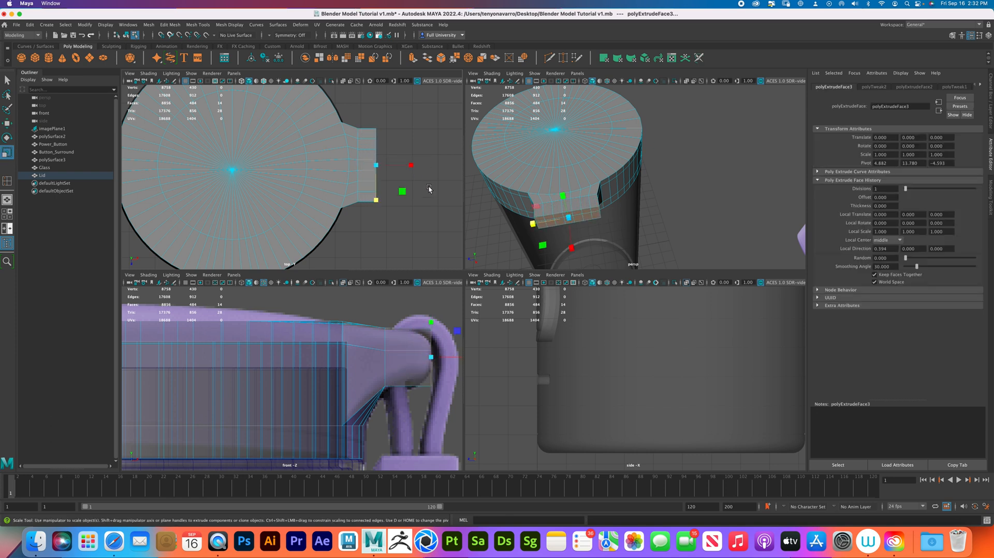
{"action": "left_click_drag", "start_coordinate": [432, 322], "coordinate": [430, 321]}
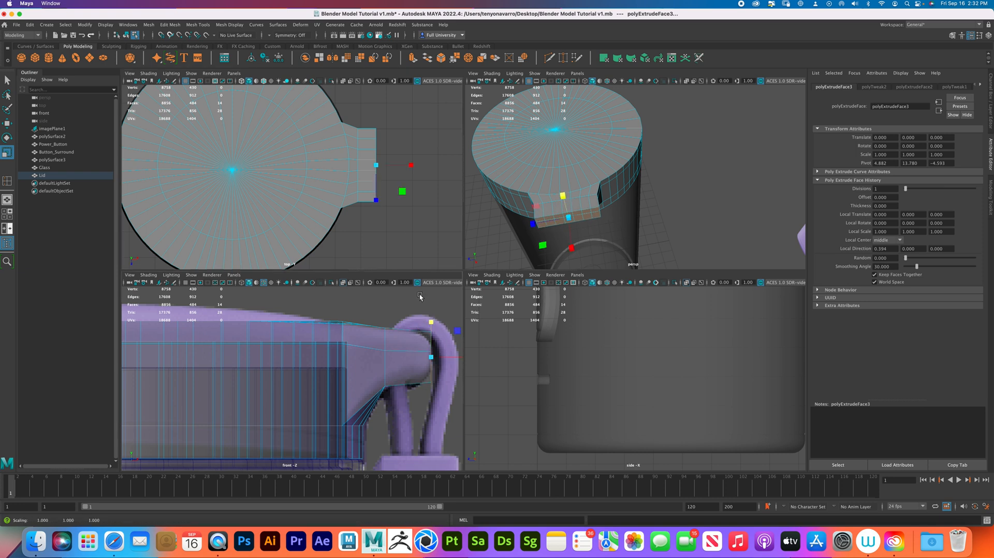
{"action": "left_click_drag", "start_coordinate": [375, 201], "coordinate": [377, 194]}
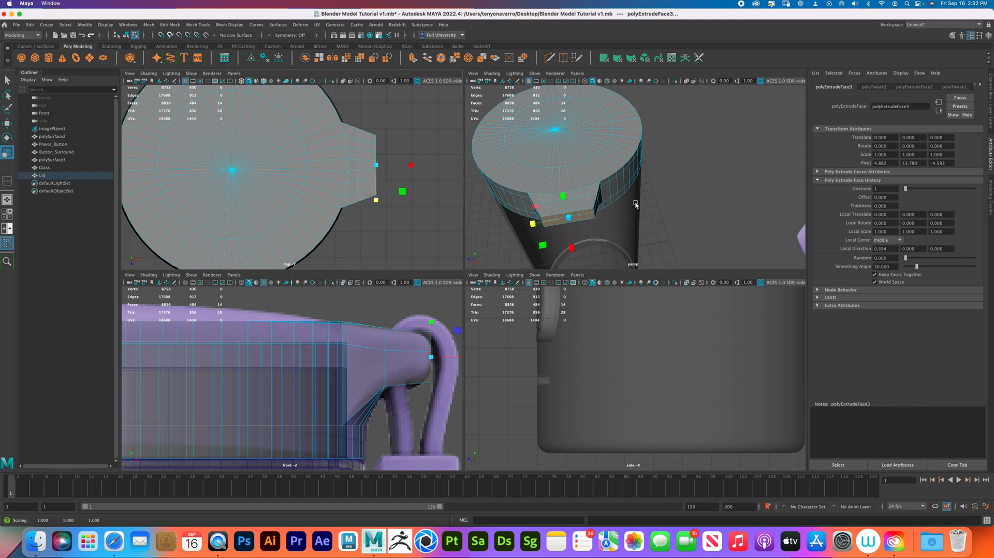
Switch the lid to vertex editing and move the tab's end vertices between the outer corners slightly outward
{"action": "middle_click_drag", "start_coordinate": [344, 172], "coordinate": [315, 194], "text": "alt"}
{"action": "right_click_drag", "start_coordinate": [315, 195], "coordinate": [380, 215], "text": "alt"}
{"action": "middle_click_drag", "start_coordinate": [351, 186], "coordinate": [317, 184], "text": "alt"}
{"action": "right_click_drag", "start_coordinate": [317, 184], "coordinate": [293, 178]}
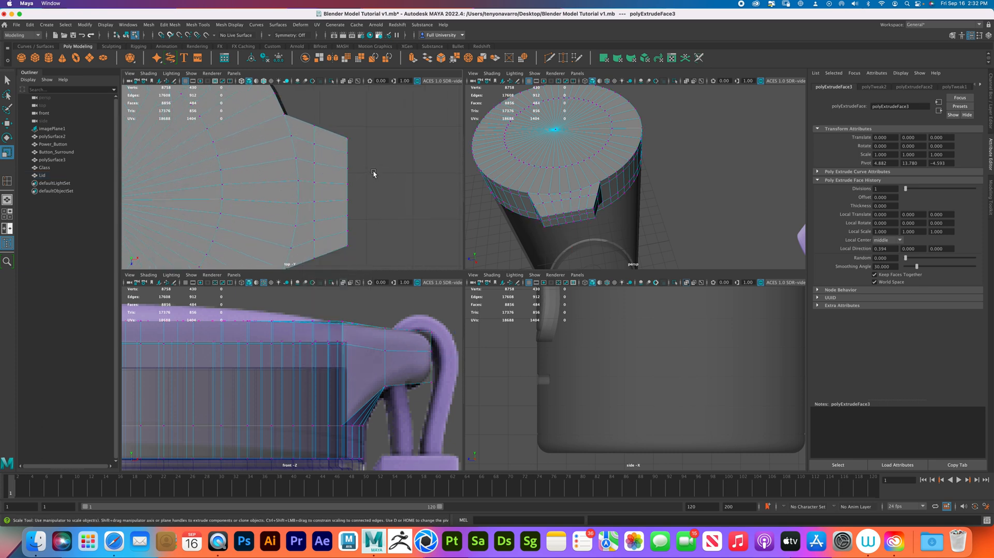
{"action": "left_click_drag", "start_coordinate": [390, 225], "coordinate": [341, 156]}
{"action": "key", "text": "w"}
{"action": "left_click_drag", "start_coordinate": [385, 193], "coordinate": [388, 192]}
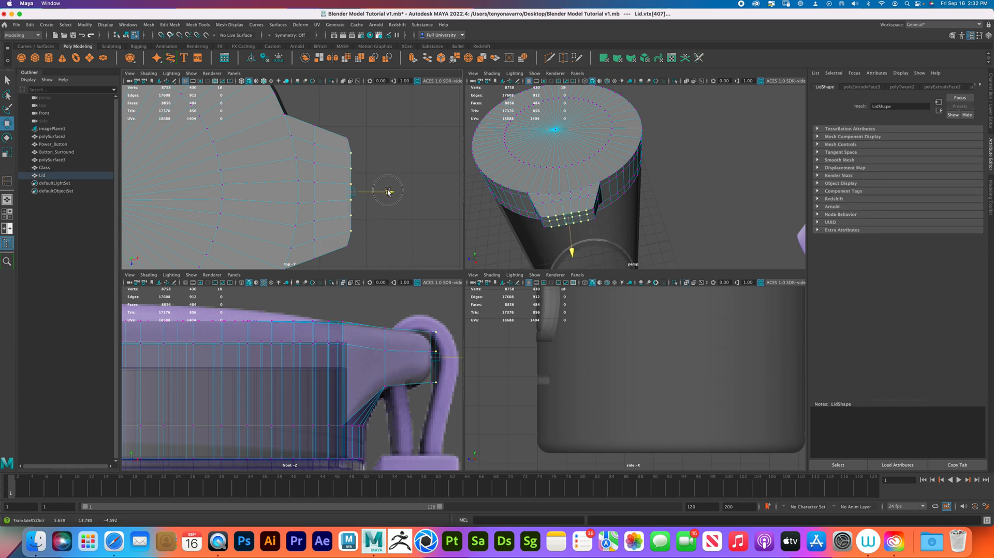
{"action": "left_click_drag", "start_coordinate": [388, 192], "coordinate": [353, 187]}
{"action": "key", "text": "super+z"}
Move the middle vertices of the tab's end farther outward to round the tip
{"action": "left_click_drag", "start_coordinate": [393, 219], "coordinate": [332, 165]}
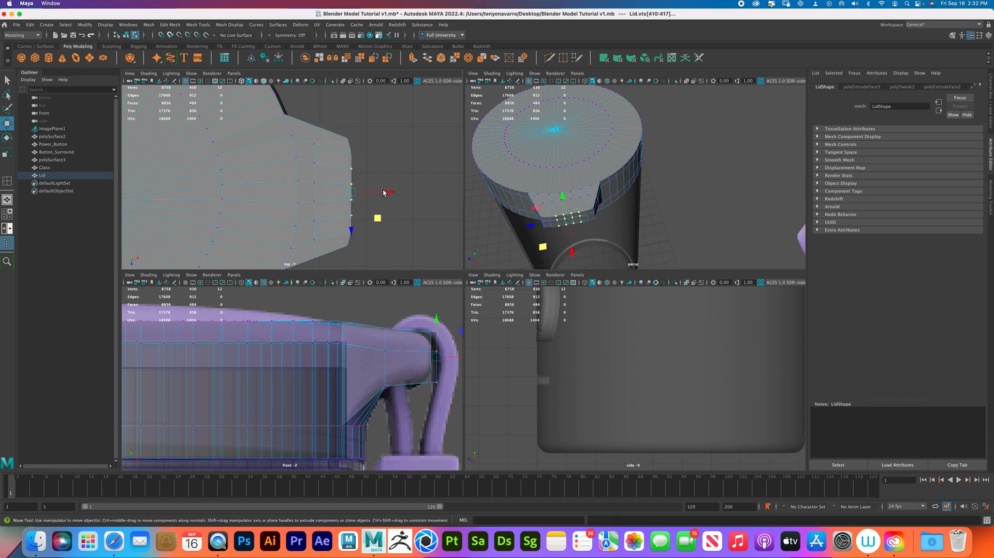
{"action": "mouse_move", "coordinate": [388, 192]}
{"action": "left_mouse_down"}
{"action": "mouse_move", "coordinate": [335, 160]}
{"action": "mouse_move", "coordinate": [396, 187]}
{"action": "mouse_move", "coordinate": [364, 204]}
{"action": "mouse_move", "coordinate": [336, 174]}
{"action": "mouse_move", "coordinate": [395, 192]}
{"action": "left_mouse_up"}
{"action": "key", "text": "super+z"}
{"action": "key", "text": "super+z"}
Pull the tab's two outer corner columns inward toward the lid and scale them slightly closer together
{"action": "left_click_drag", "start_coordinate": [339, 120], "coordinate": [359, 148]}
{"action": "left_click_drag", "start_coordinate": [366, 251], "coordinate": [339, 239], "text": "shift"}
{"action": "left_click_drag", "start_coordinate": [387, 193], "coordinate": [380, 194]}
{"action": "key", "text": "r"}
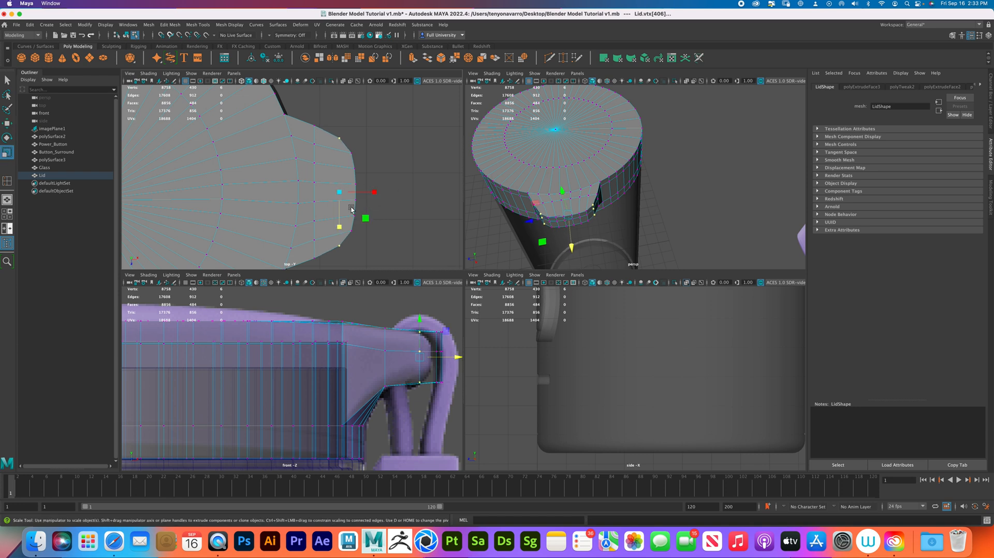
{"action": "left_click_drag", "start_coordinate": [339, 229], "coordinate": [340, 226]}
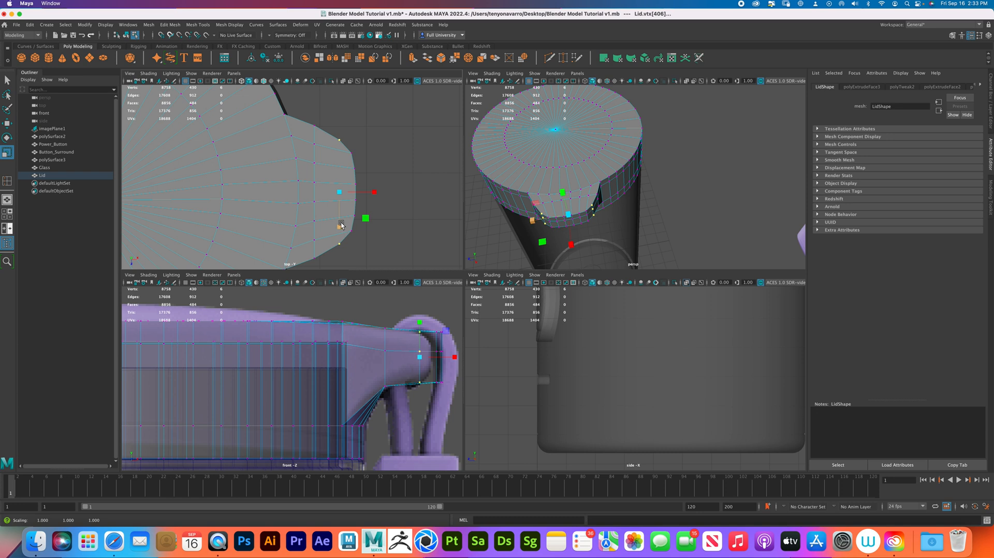
Leave vertex editing to check the tab's rounded outline, and return to the lid's vertices
{"action": "right_click_drag", "start_coordinate": [586, 208], "coordinate": [633, 184]}
{"action": "left_click", "coordinate": [670, 181]}
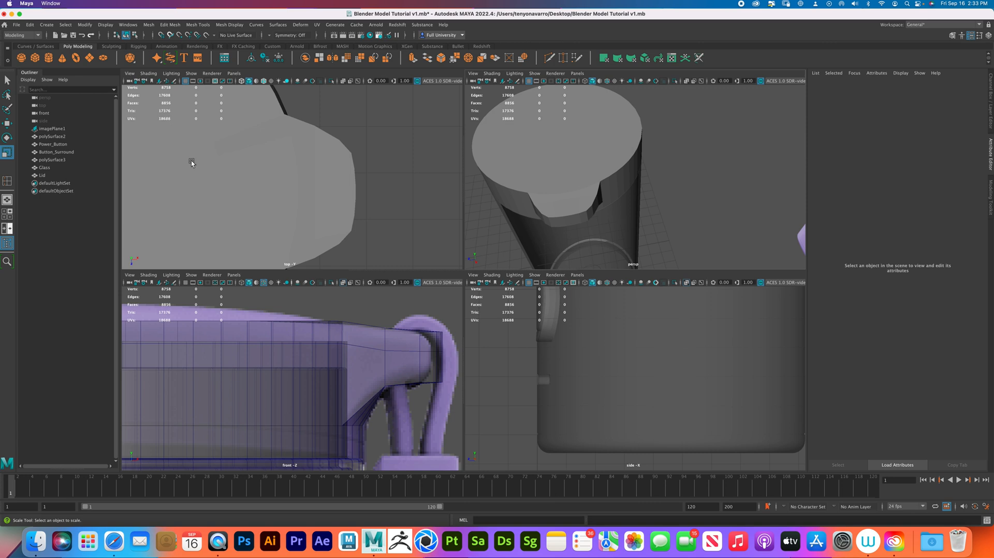
{"action": "left_click", "coordinate": [315, 182]}
{"action": "right_click_drag", "start_coordinate": [334, 187], "coordinate": [300, 189]}
{"action": "left_click", "coordinate": [342, 201]}
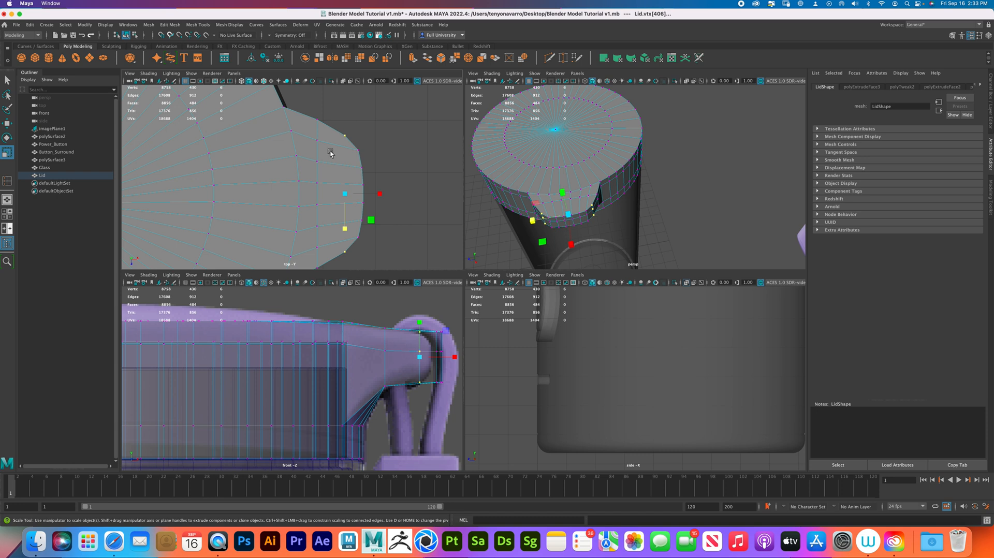
Move the full row of vertices just behind the tab's end outward toward the tip
{"action": "left_click_drag", "start_coordinate": [309, 131], "coordinate": [324, 151]}
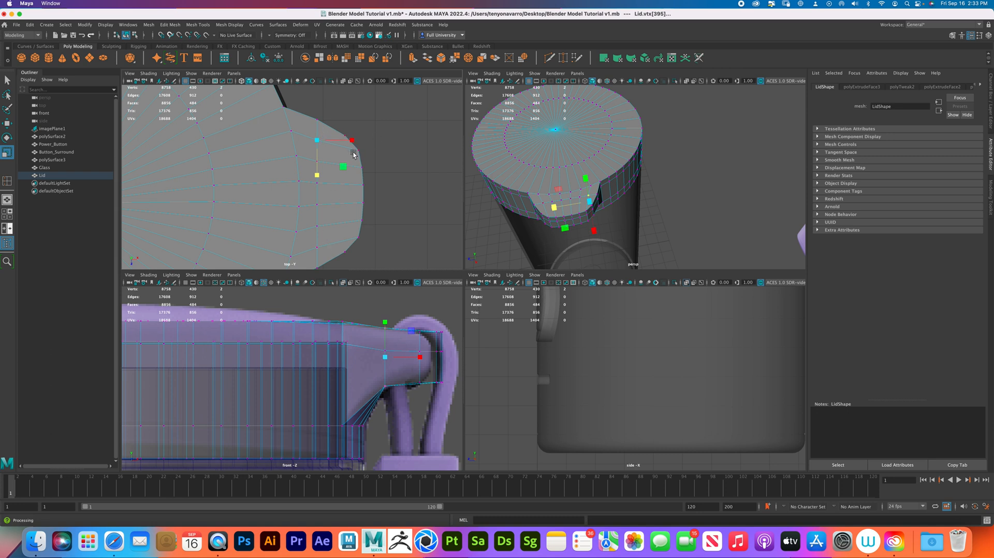
{"action": "left_click_drag", "start_coordinate": [311, 105], "coordinate": [336, 275]}
{"action": "middle_click_drag", "start_coordinate": [346, 208], "coordinate": [342, 172], "text": "alt"}
{"action": "key", "text": "w"}
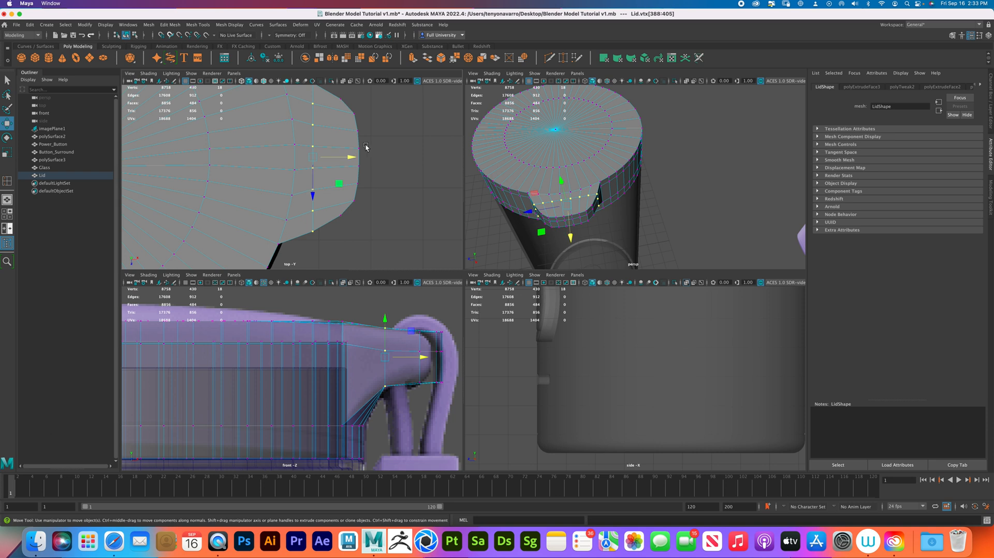
{"action": "left_click_drag", "start_coordinate": [349, 157], "coordinate": [361, 157]}
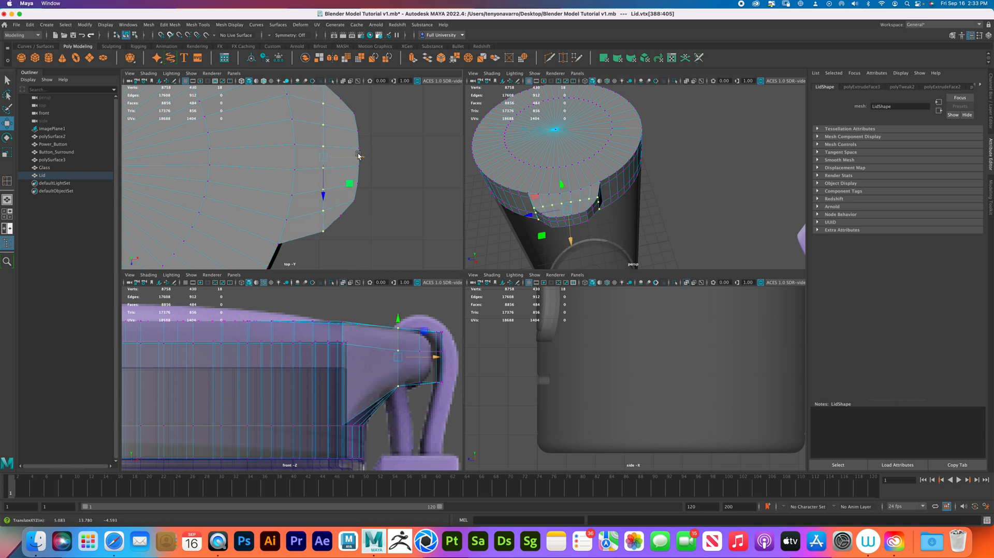
Move the inner vertices of that row progressively farther outward so the row curves parallel to the tip
{"action": "middle_click_drag", "start_coordinate": [358, 155], "coordinate": [379, 179], "text": "alt"}
{"action": "left_click_drag", "start_coordinate": [333, 156], "coordinate": [358, 229]}
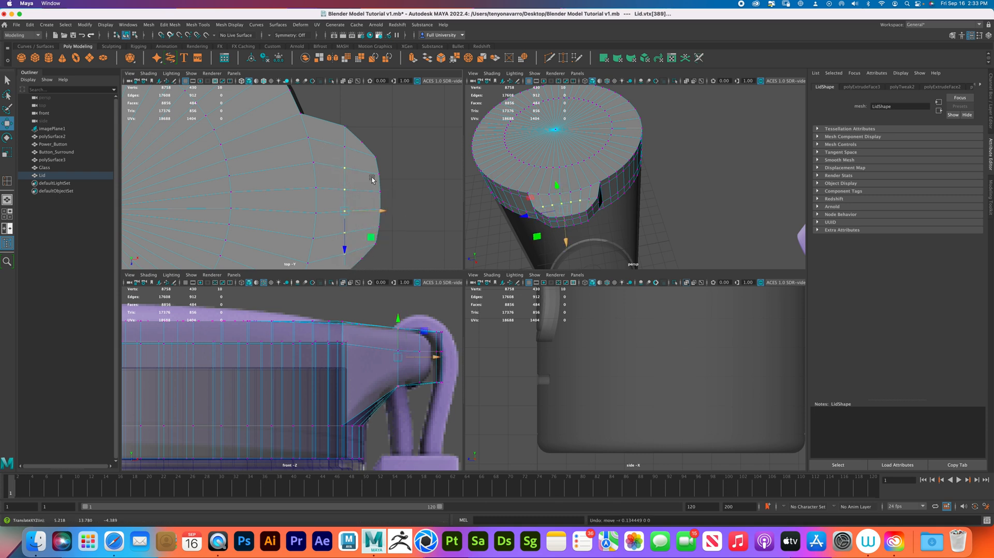
{"action": "left_click", "coordinate": [341, 150], "text": "shift"}
{"action": "left_click_drag", "start_coordinate": [382, 200], "coordinate": [391, 200]}
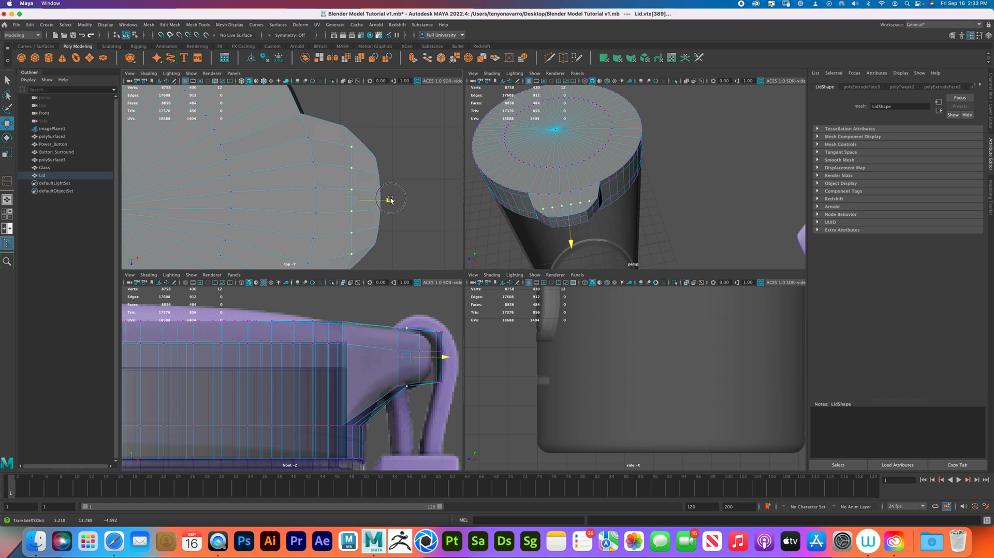
{"action": "left_click_drag", "start_coordinate": [332, 154], "coordinate": [360, 240]}
{"action": "left_click_drag", "start_coordinate": [390, 200], "coordinate": [397, 202]}
{"action": "left_click_drag", "start_coordinate": [332, 181], "coordinate": [403, 203]}
Insert an edge loop across the tab between the lid's rim and the curved vertex row
{"action": "middle_click_drag", "start_coordinate": [373, 199], "coordinate": [389, 182], "text": "alt"}
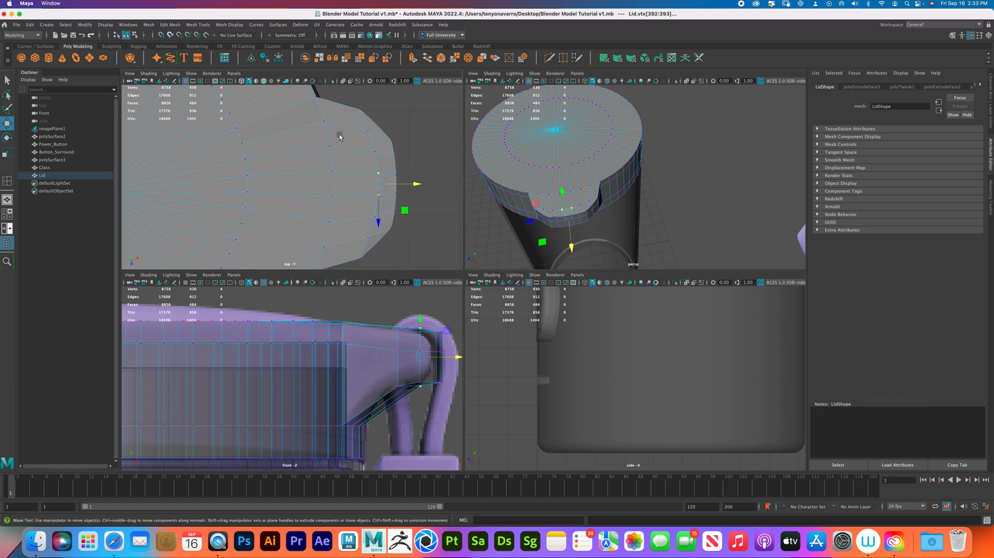
{"action": "double_click", "coordinate": [7, 180]}
{"action": "left_click", "coordinate": [218, 84]}
{"action": "left_click", "coordinate": [100, 71]}
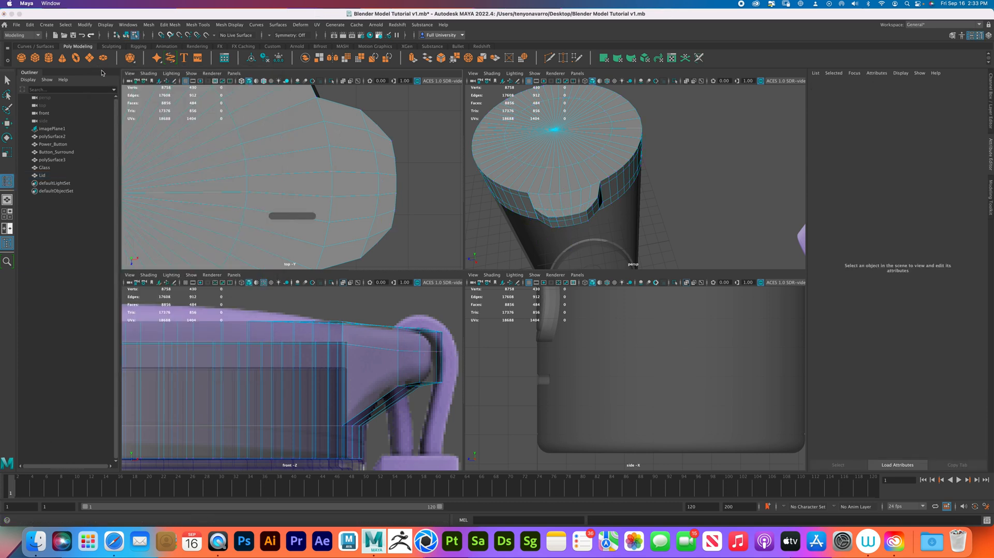
{"action": "left_click_drag", "start_coordinate": [342, 175], "coordinate": [345, 174]}
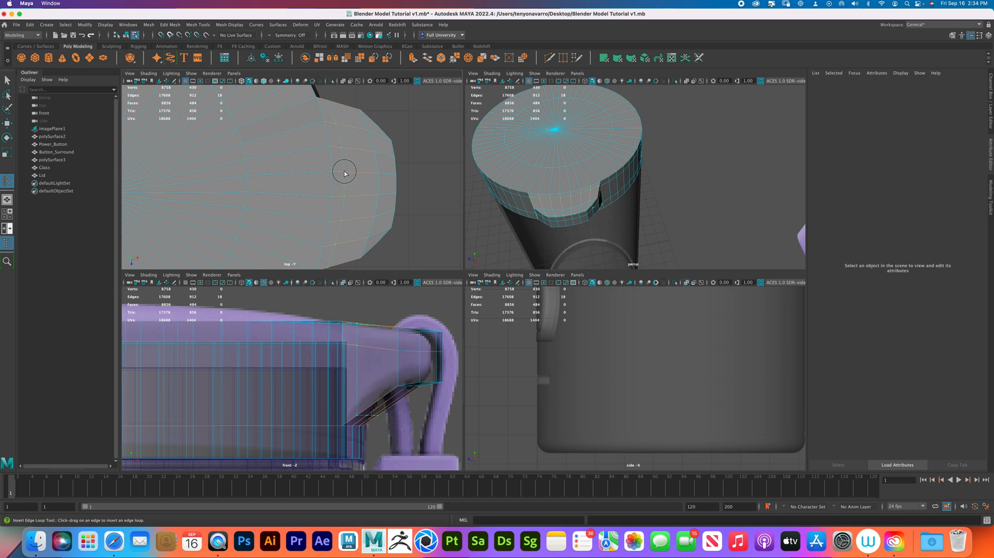
{"action": "left_click", "coordinate": [345, 173]}
Raise the new loop's underside vertices to follow the curve under the tab in the reference
{"action": "right_click_drag", "start_coordinate": [383, 346], "coordinate": [347, 348]}
{"action": "key", "text": "w"}
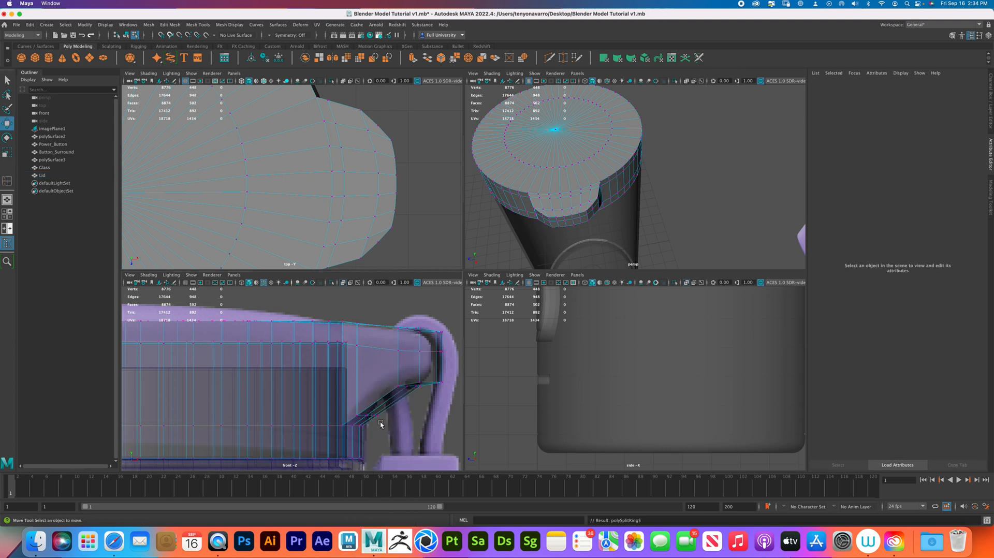
{"action": "left_click_drag", "start_coordinate": [352, 407], "coordinate": [374, 422]}
{"action": "left_click_drag", "start_coordinate": [369, 379], "coordinate": [368, 366]}
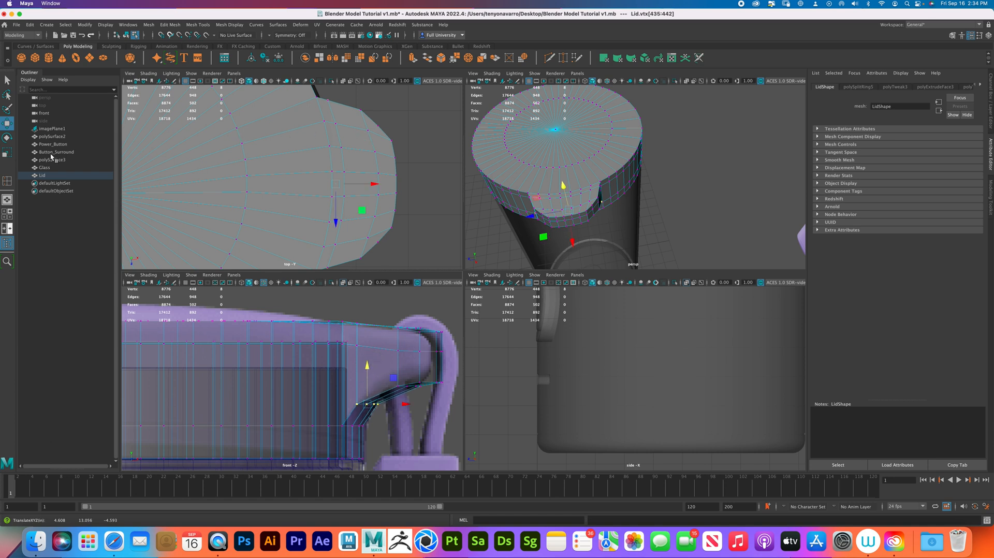
Insert a second edge loop across the tab nearer the tip and adjust its underside vertices to the reference curve
{"action": "left_click", "coordinate": [7, 182]}
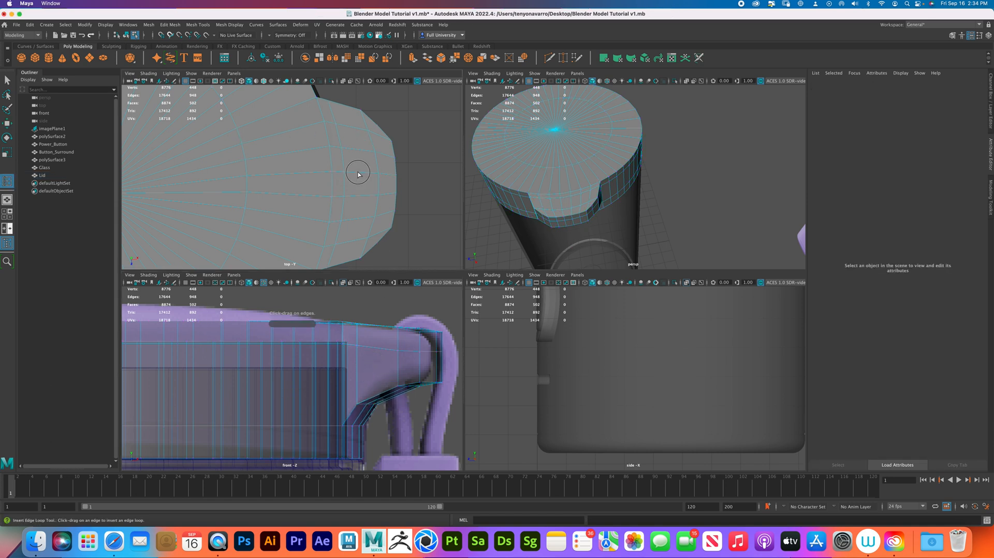
{"action": "left_click", "coordinate": [359, 174]}
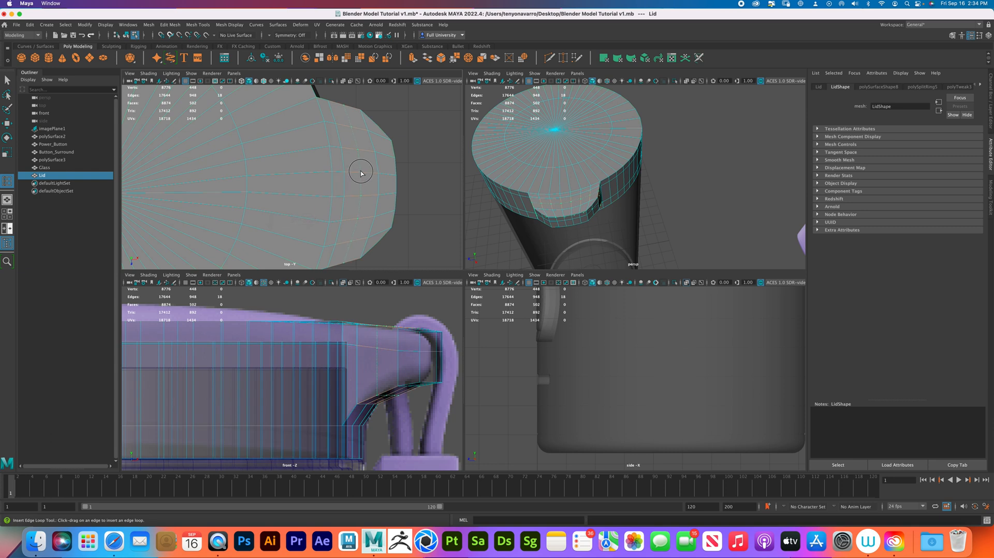
{"action": "left_click", "coordinate": [359, 173]}
{"action": "right_click_drag", "start_coordinate": [369, 192], "coordinate": [332, 192]}
{"action": "key", "text": "w"}
{"action": "left_click_drag", "start_coordinate": [372, 391], "coordinate": [404, 405]}
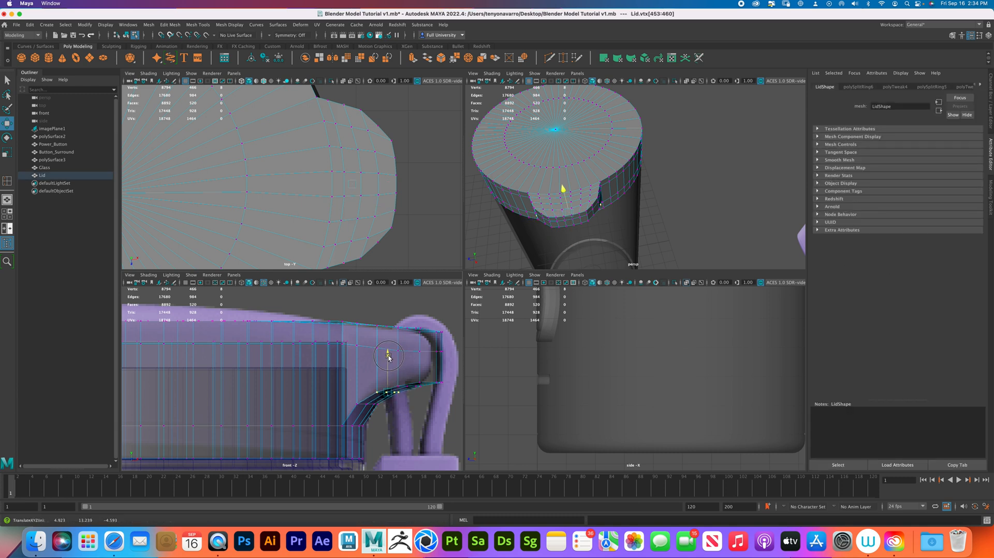
{"action": "left_click_drag", "start_coordinate": [389, 356], "coordinate": [390, 358]}
{"action": "left_click_drag", "start_coordinate": [465, 402], "coordinate": [466, 346]}
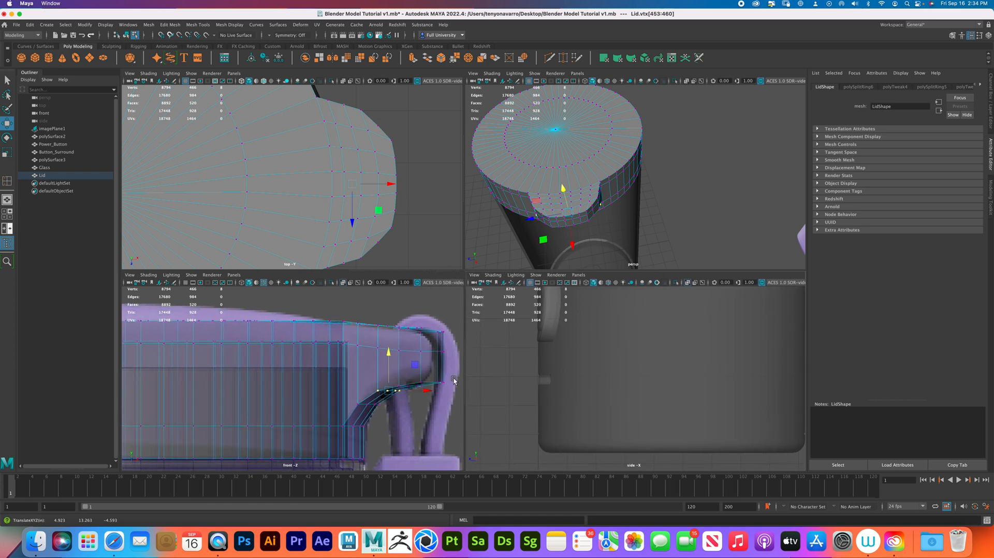
{"action": "left_click_drag", "start_coordinate": [464, 389], "coordinate": [462, 352]}
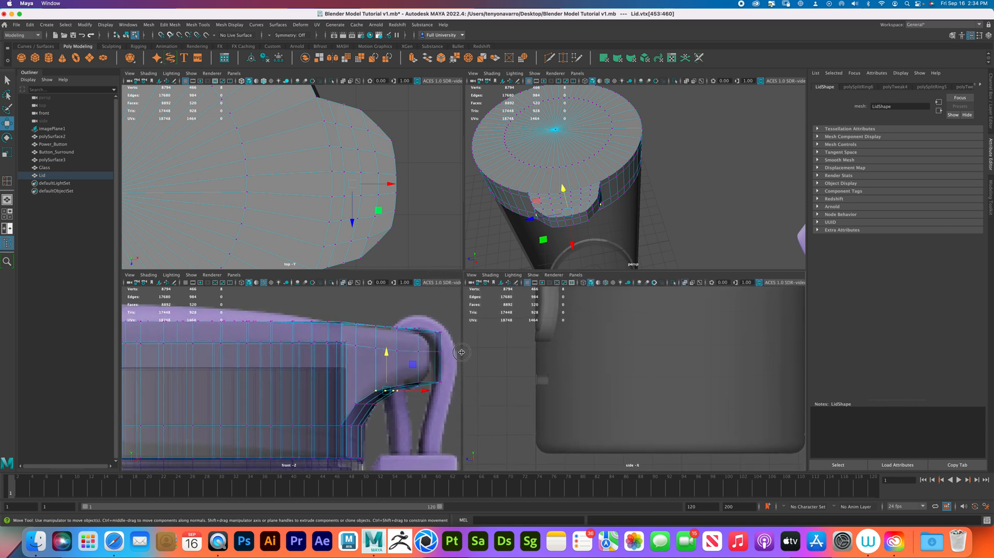
Lasso-select the tab's end vertices, grow the selection by one row and shift it slightly inward toward the lid
{"action": "middle_click_drag", "start_coordinate": [441, 358], "coordinate": [324, 353], "text": "alt"}
{"action": "left_click_drag", "start_coordinate": [378, 413], "coordinate": [257, 303]}
{"action": "left_click", "coordinate": [373, 350]}
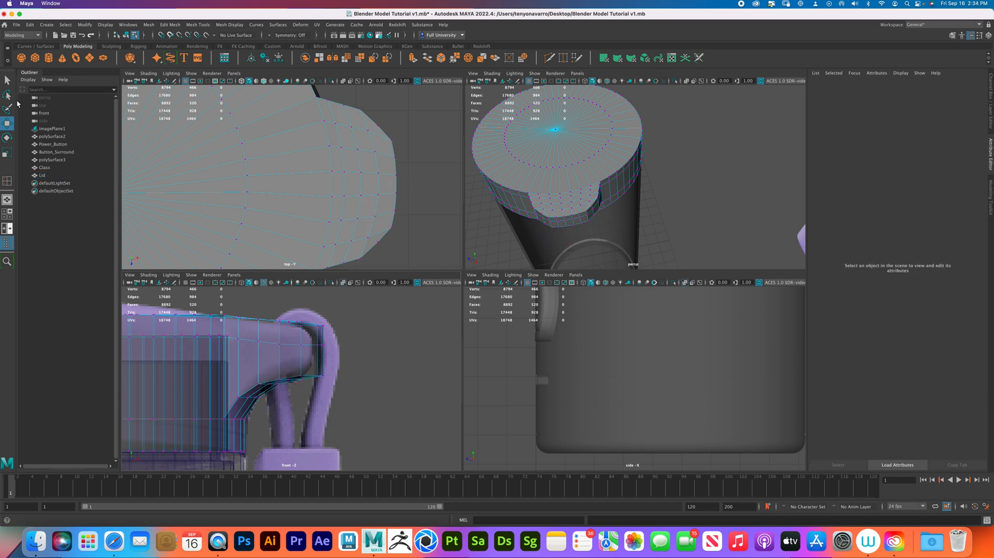
{"action": "left_click", "coordinate": [8, 94]}
{"action": "mouse_move", "coordinate": [344, 393]}
{"action": "left_mouse_down"}
{"action": "mouse_move", "coordinate": [262, 391]}
{"action": "mouse_move", "coordinate": [243, 334]}
{"action": "mouse_move", "coordinate": [326, 303]}
{"action": "mouse_move", "coordinate": [373, 355]}
{"action": "mouse_move", "coordinate": [364, 368]}
{"action": "left_mouse_up"}
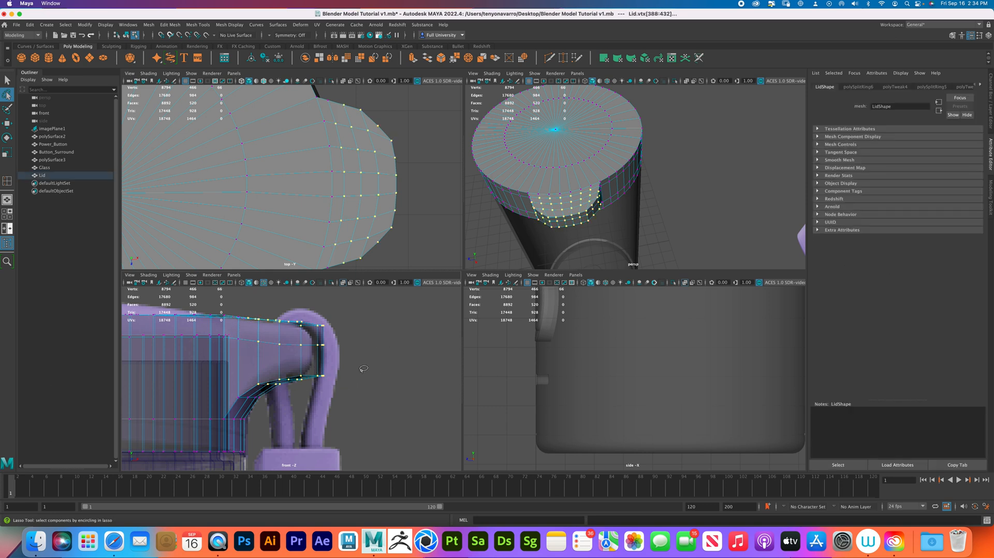
{"action": "mouse_move", "coordinate": [291, 388]}
{"action": "left_mouse_down"}
{"action": "mouse_move", "coordinate": [247, 393]}
{"action": "mouse_move", "coordinate": [242, 331]}
{"action": "mouse_move", "coordinate": [255, 308]}
{"action": "mouse_move", "coordinate": [381, 345]}
{"action": "left_mouse_up"}
{"action": "mouse_move", "coordinate": [395, 250]}
{"action": "left_mouse_down"}
{"action": "mouse_move", "coordinate": [386, 262]}
{"action": "mouse_move", "coordinate": [351, 248]}
{"action": "mouse_move", "coordinate": [371, 137]}
{"action": "left_mouse_up"}
{"action": "left_click", "coordinate": [416, 257]}
{"action": "mouse_move", "coordinate": [401, 254]}
{"action": "left_mouse_down"}
{"action": "mouse_move", "coordinate": [363, 267]}
{"action": "mouse_move", "coordinate": [356, 225]}
{"action": "mouse_move", "coordinate": [370, 176]}
{"action": "mouse_move", "coordinate": [360, 132]}
{"action": "mouse_move", "coordinate": [398, 101]}
{"action": "left_mouse_up"}
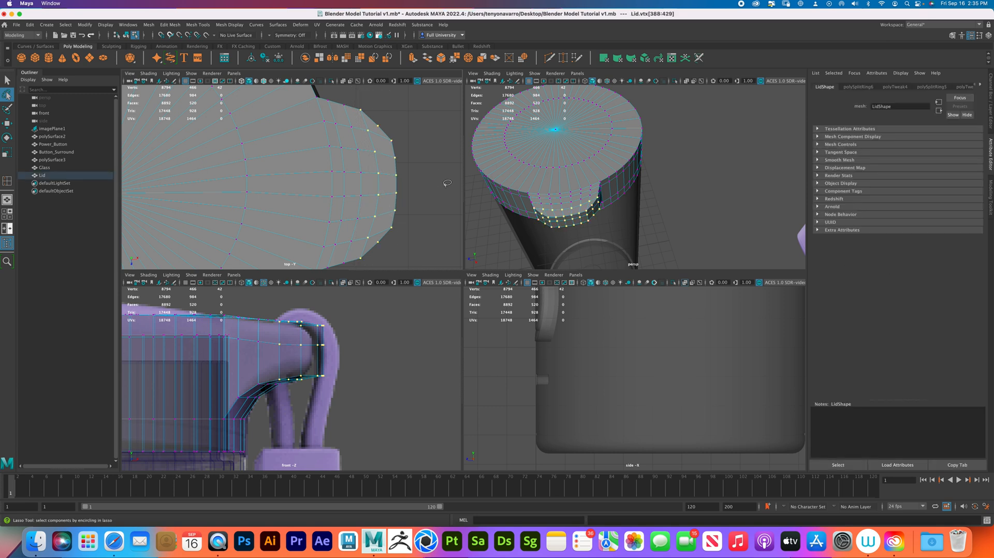
{"action": "key", "text": "shift+period"}
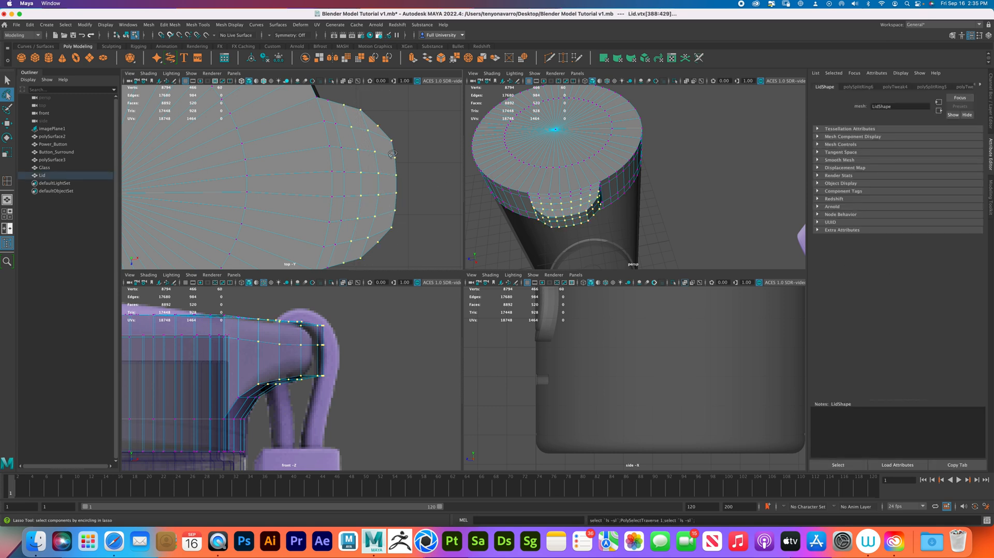
{"action": "key", "text": "w"}
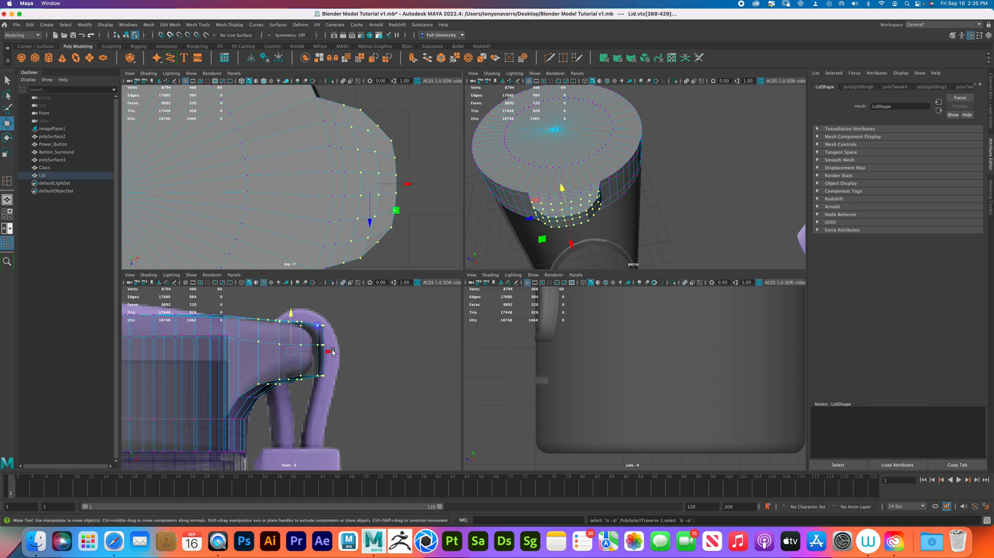
{"action": "left_click_drag", "start_coordinate": [331, 353], "coordinate": [326, 352]}
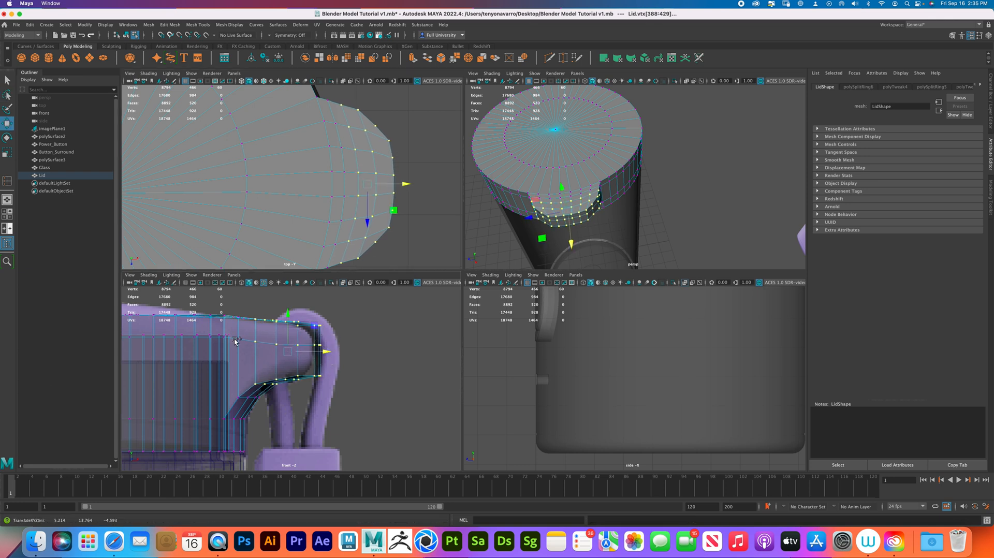
Shrink the selection by one row, shift the end vertices slightly farther inward, and preview the lid smoothed
{"action": "key", "text": "shift+comma"}
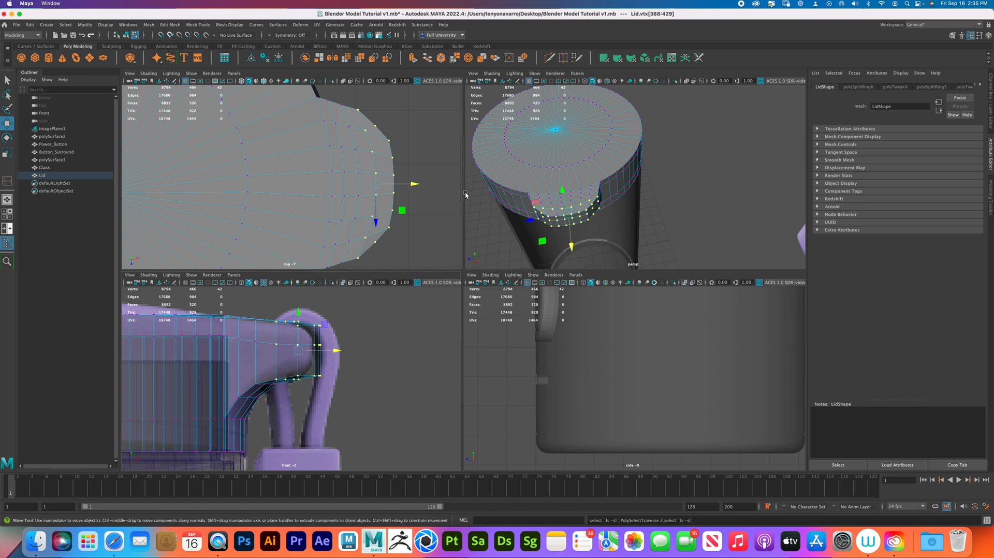
{"action": "left_click_drag", "start_coordinate": [416, 185], "coordinate": [411, 184]}
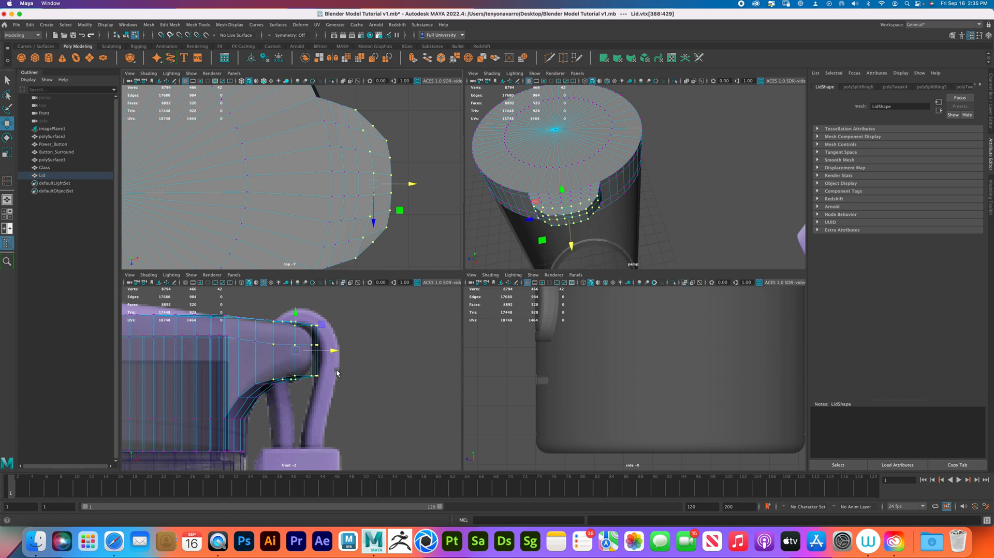
{"action": "right_click_drag", "start_coordinate": [328, 377], "coordinate": [380, 392], "text": "alt"}
{"action": "middle_click_drag", "start_coordinate": [381, 392], "coordinate": [405, 403], "text": "alt"}
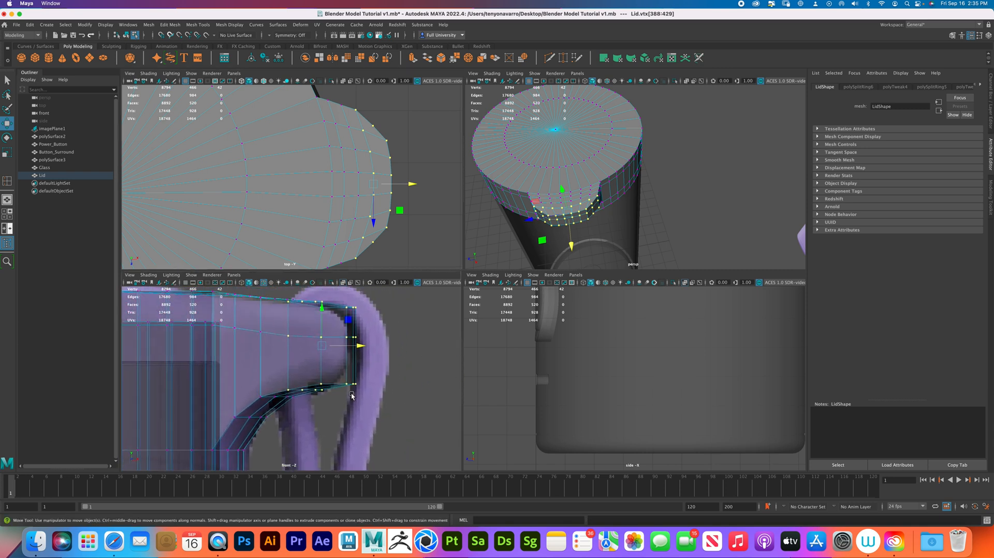
{"action": "middle_click_drag", "start_coordinate": [370, 372], "coordinate": [376, 386], "text": "alt"}
{"action": "key", "text": "3"}
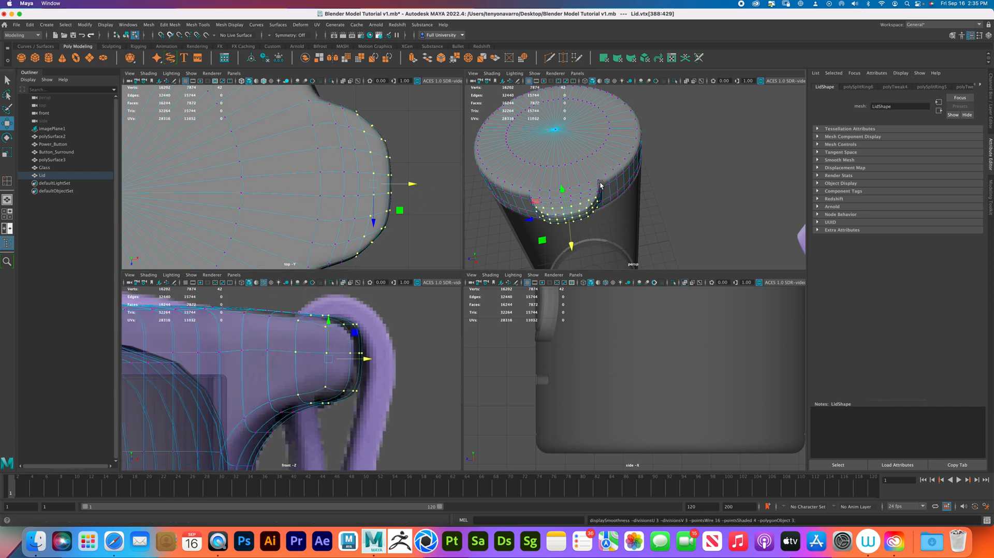
{"action": "key", "text": "1"}
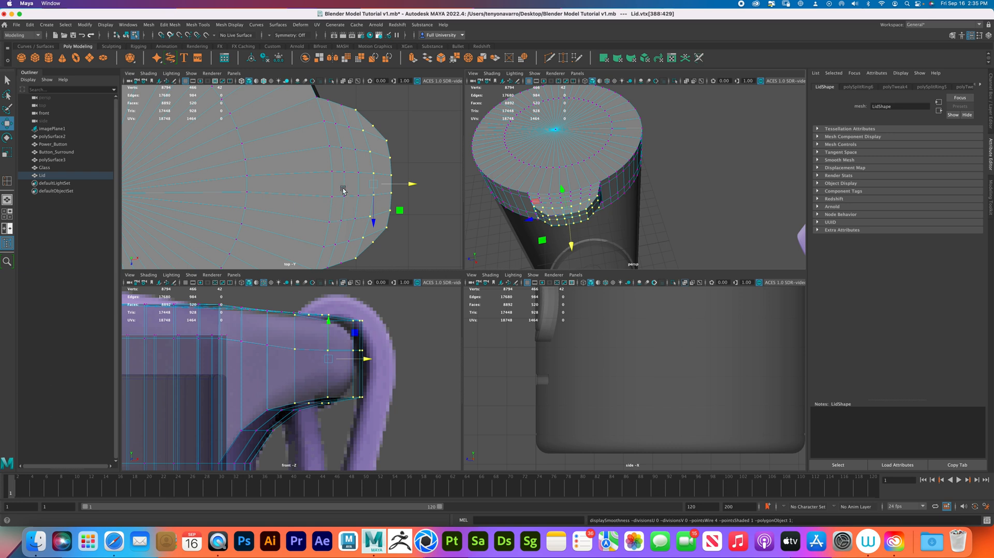
Reduce the selection to the outermost tip vertices and scale them down in height
{"action": "key", "text": "ctrl+less"}
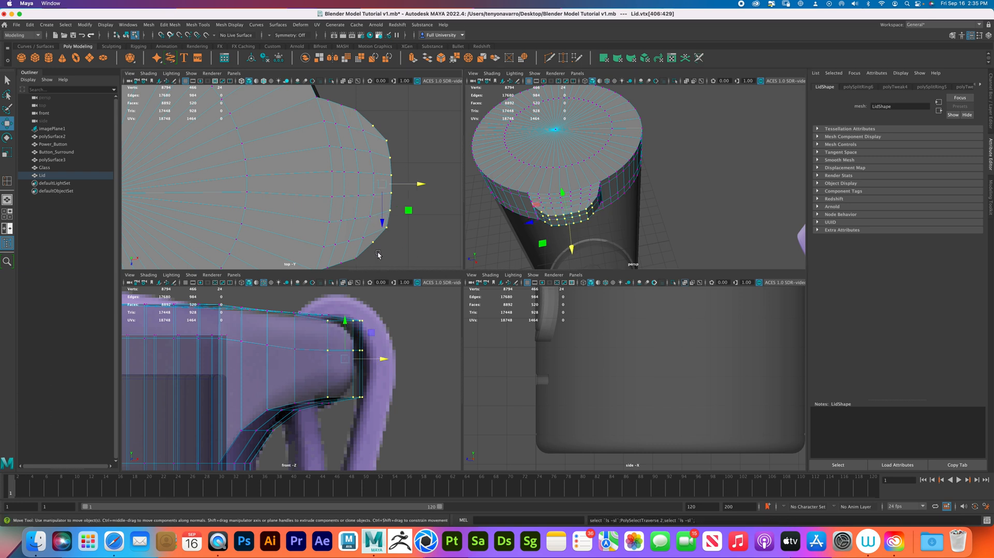
{"action": "key", "text": "r"}
{"action": "left_click_drag", "start_coordinate": [346, 323], "coordinate": [348, 333]}
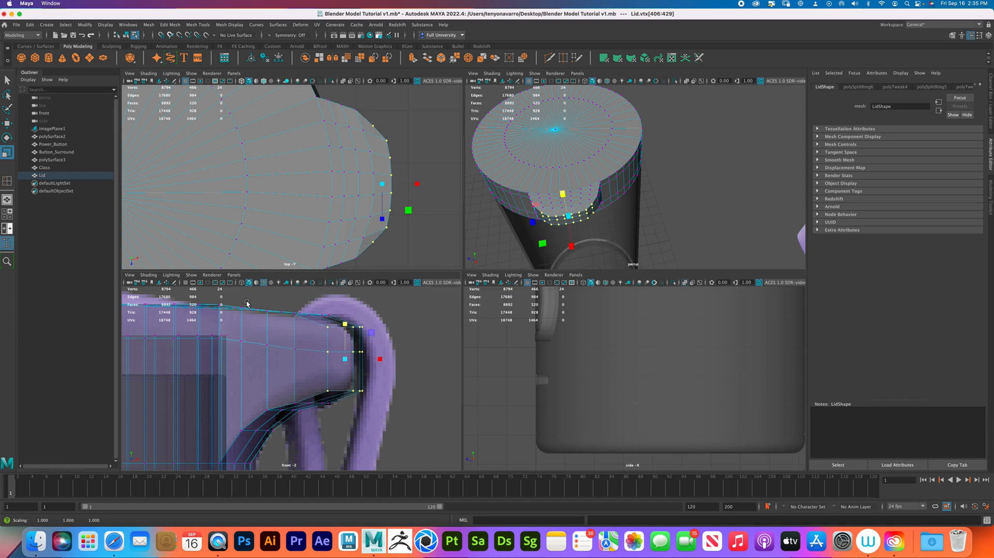
{"action": "key", "text": "shift+comma"}
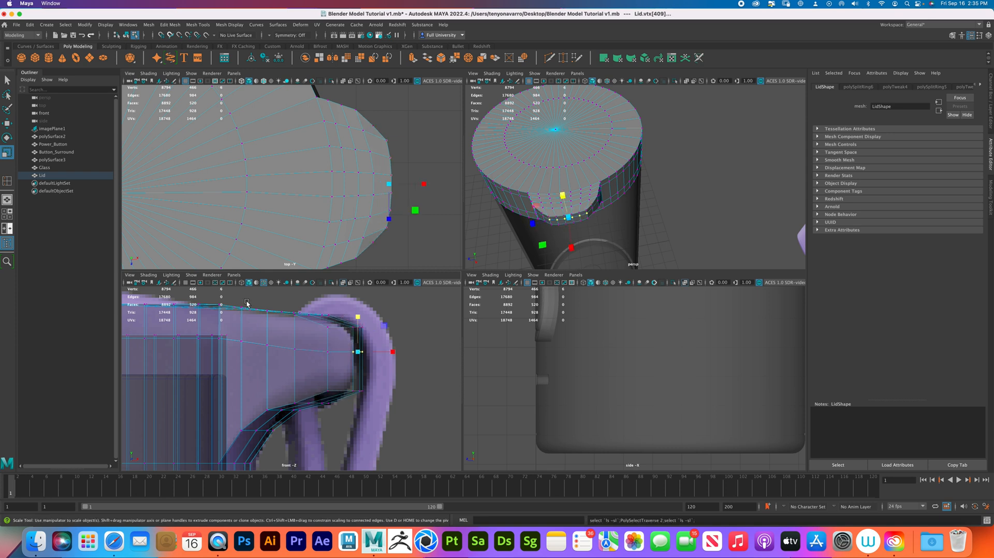
{"action": "key", "text": "shift+period"}
{"action": "key", "text": "shift+period"}
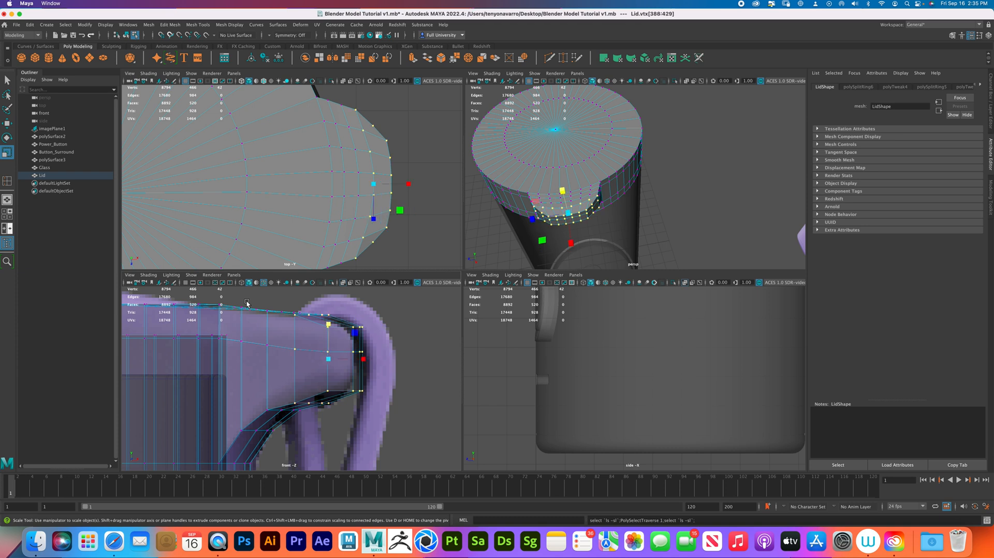
Select the upper and lower vertex rows at the tab's tip and move them slightly inward toward the lid to round the end profile
{"action": "left_click_drag", "start_coordinate": [328, 325], "coordinate": [386, 338]}
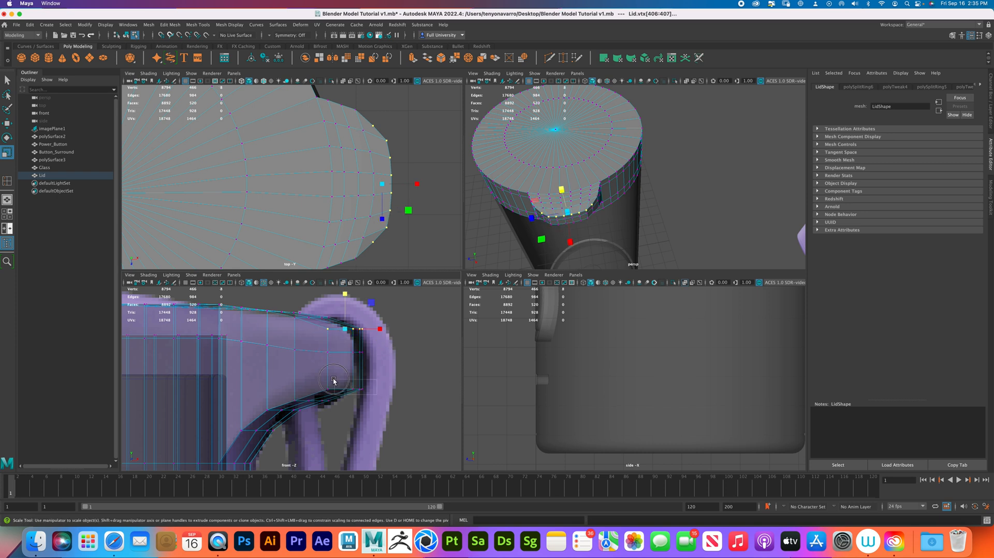
{"action": "left_click_drag", "start_coordinate": [322, 376], "coordinate": [371, 399], "text": "shift"}
{"action": "key", "text": "w"}
{"action": "left_click_drag", "start_coordinate": [384, 358], "coordinate": [367, 359]}
{"action": "left_click_drag", "start_coordinate": [307, 326], "coordinate": [307, 326]}
{"action": "left_click_drag", "start_coordinate": [380, 359], "coordinate": [376, 358]}
Select the vertices at both side corners of the tab's tip, shift them slightly outward away from the lid, and clear the selection
{"action": "left_click_drag", "start_coordinate": [383, 116], "coordinate": [351, 146]}
{"action": "left_click_drag", "start_coordinate": [370, 243], "coordinate": [360, 231], "text": "shift"}
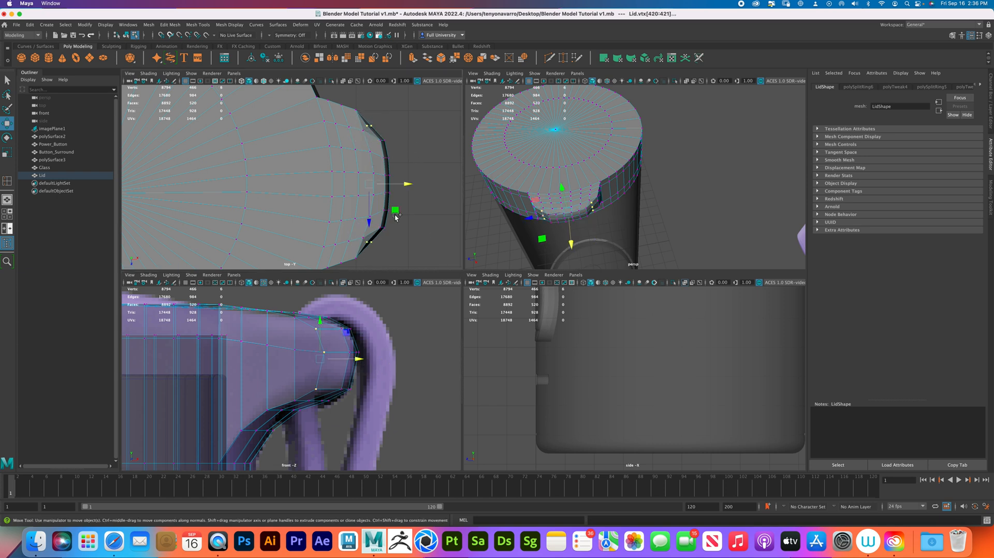
{"action": "left_click_drag", "start_coordinate": [408, 184], "coordinate": [415, 188]}
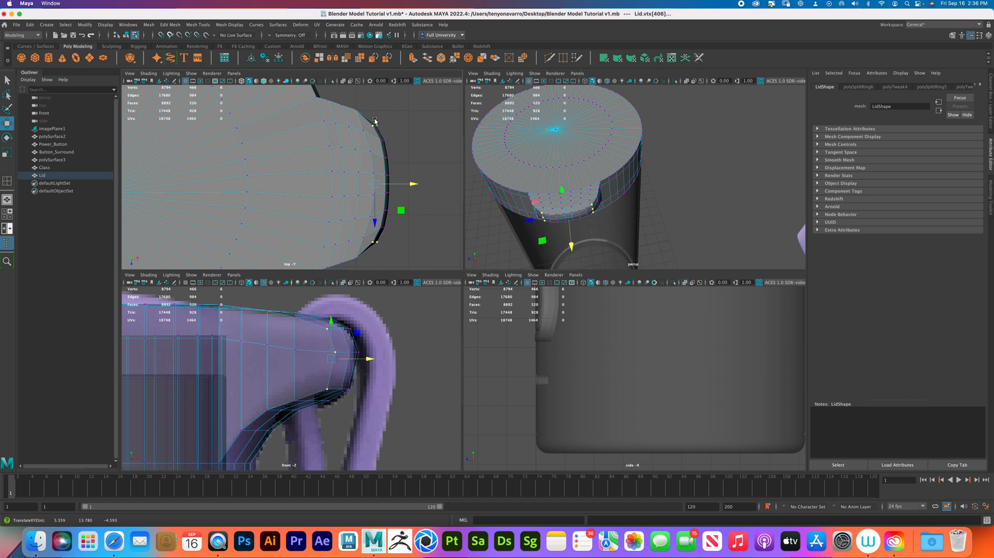
{"action": "left_click", "coordinate": [419, 135]}
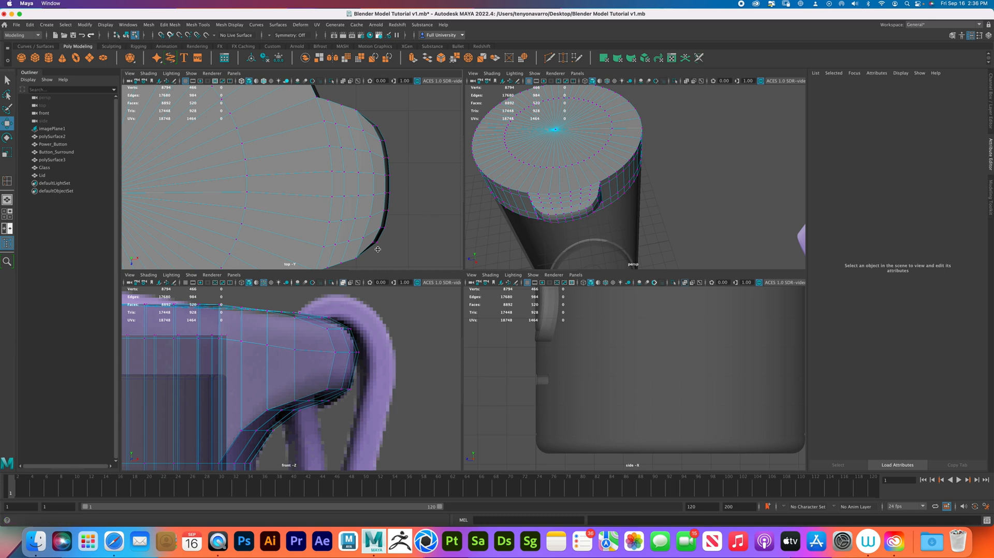
Bridge the matching faces on the top and underside of the lid's tab to open a curved slot through it
{"action": "left_click", "coordinate": [385, 191]}
{"action": "right_click_drag", "start_coordinate": [363, 141], "coordinate": [367, 161]}
{"action": "left_click", "coordinate": [361, 146]}
{"action": "left_click", "coordinate": [349, 158], "text": "shift"}
{"action": "left_click", "coordinate": [359, 160], "text": "shift"}
{"action": "left_click", "coordinate": [344, 139], "text": "shift"}
{"action": "left_click", "coordinate": [351, 144], "text": "shift"}
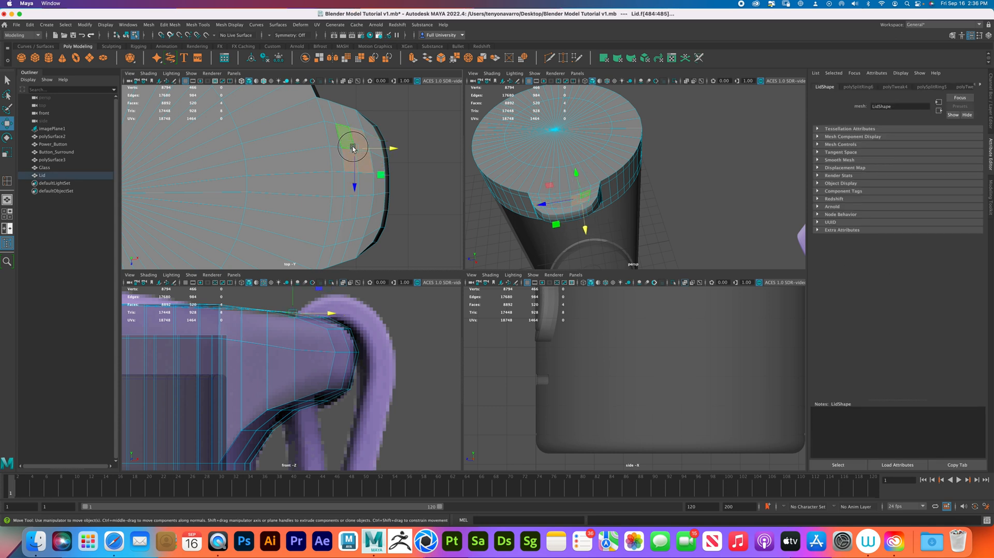
{"action": "left_click", "coordinate": [355, 155], "text": "shift"}
{"action": "left_click_drag", "start_coordinate": [674, 195], "coordinate": [637, 180], "text": "alt"}
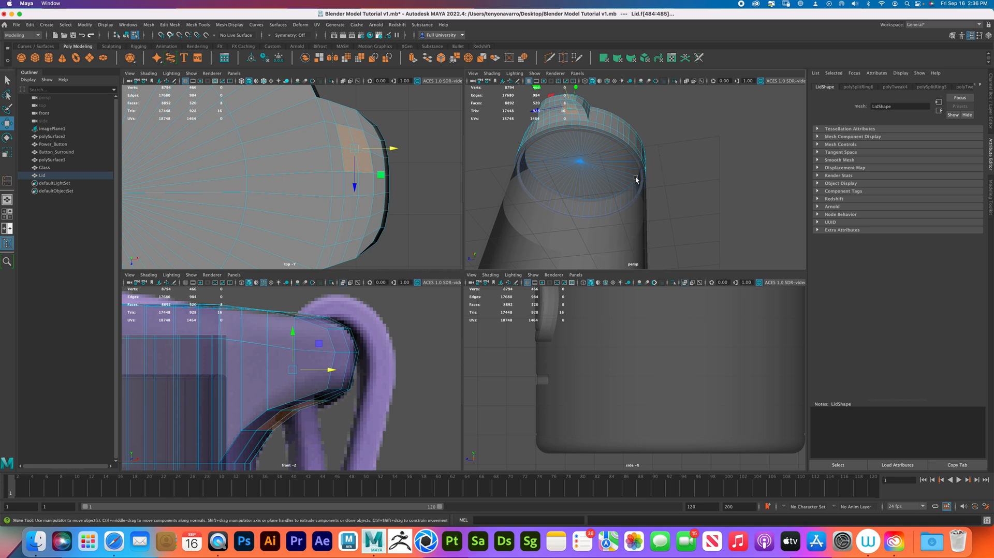
{"action": "left_click_drag", "start_coordinate": [350, 187], "coordinate": [348, 225], "text": "shift"}
{"action": "left_click_drag", "start_coordinate": [706, 120], "coordinate": [720, 159], "text": "alt"}
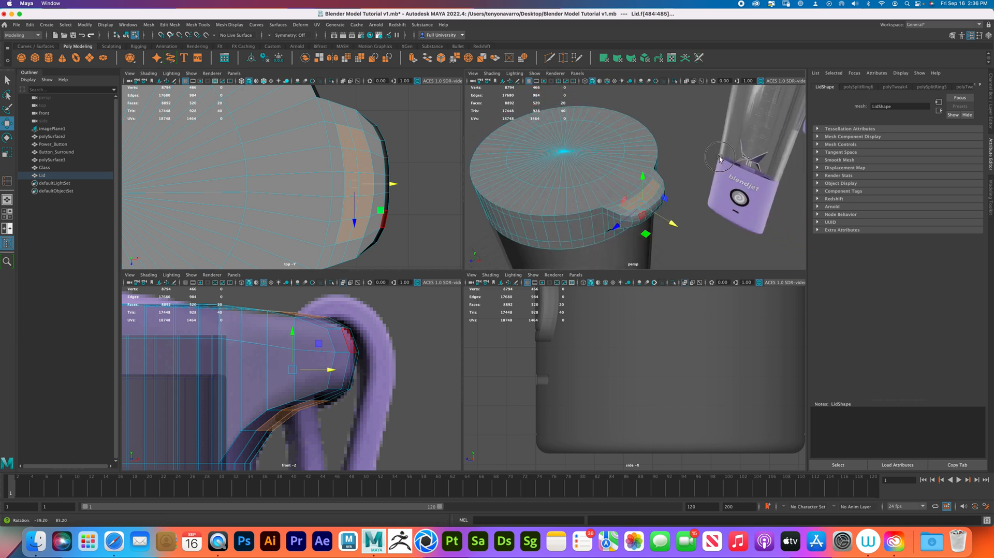
{"action": "left_click_drag", "start_coordinate": [651, 156], "coordinate": [654, 178], "text": "alt"}
{"action": "right_click", "coordinate": [654, 178], "text": "shift"}
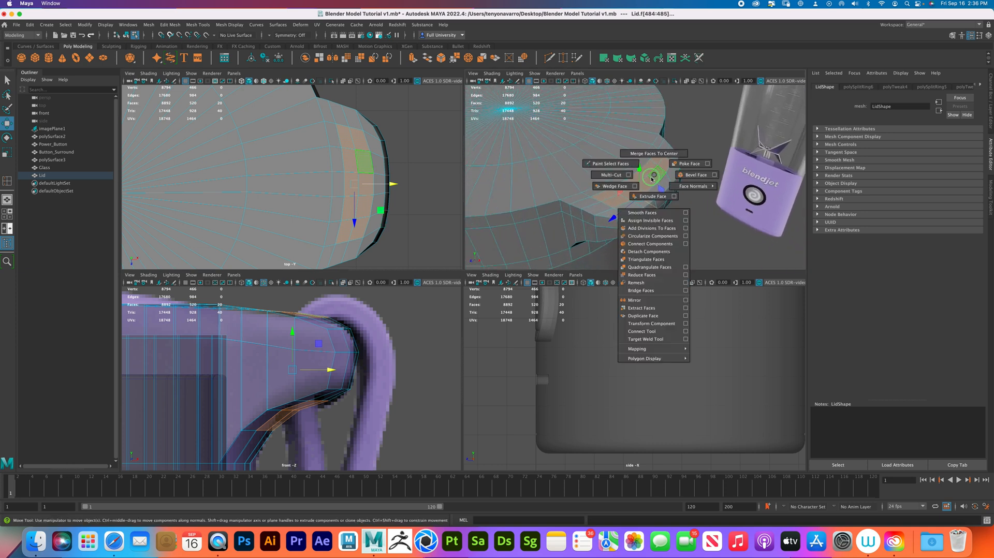
{"action": "left_click", "coordinate": [646, 291]}
{"action": "left_click_drag", "start_coordinate": [656, 269], "coordinate": [648, 222], "text": "alt"}
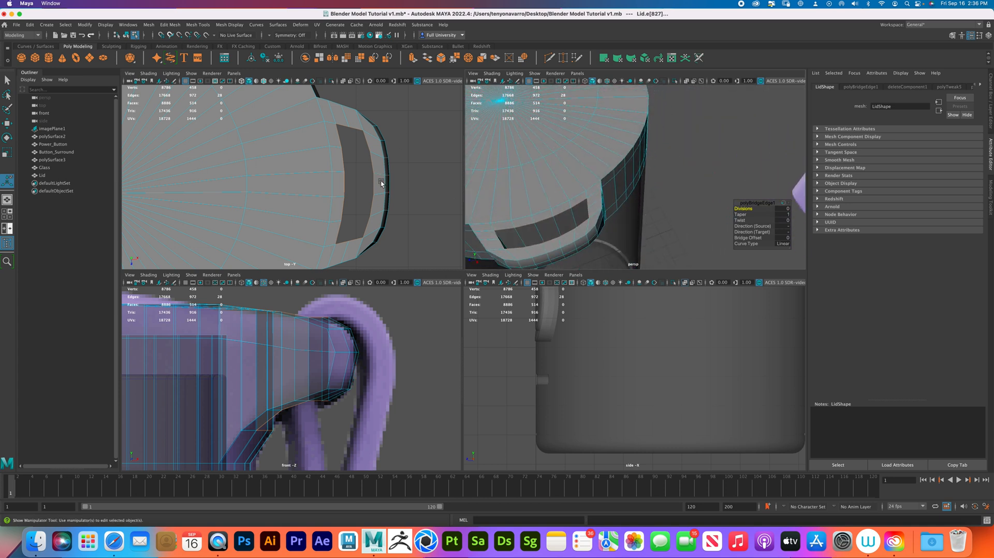
Rotate the upper row of vertices on the lid's tab in the front view to follow the reference's slope
{"action": "middle_click_drag", "start_coordinate": [384, 206], "coordinate": [385, 172], "text": "alt"}
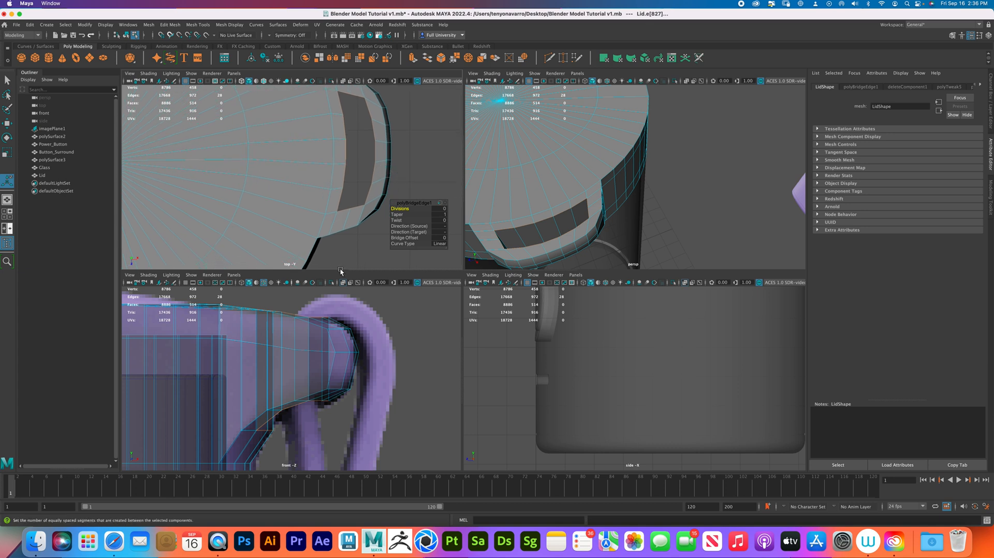
{"action": "scroll", "coordinate": [342, 336], "scroll_direction": "up", "scroll_amount": 3}
{"action": "left_click", "coordinate": [329, 350]}
{"action": "right_click_drag", "start_coordinate": [301, 341], "coordinate": [331, 316]}
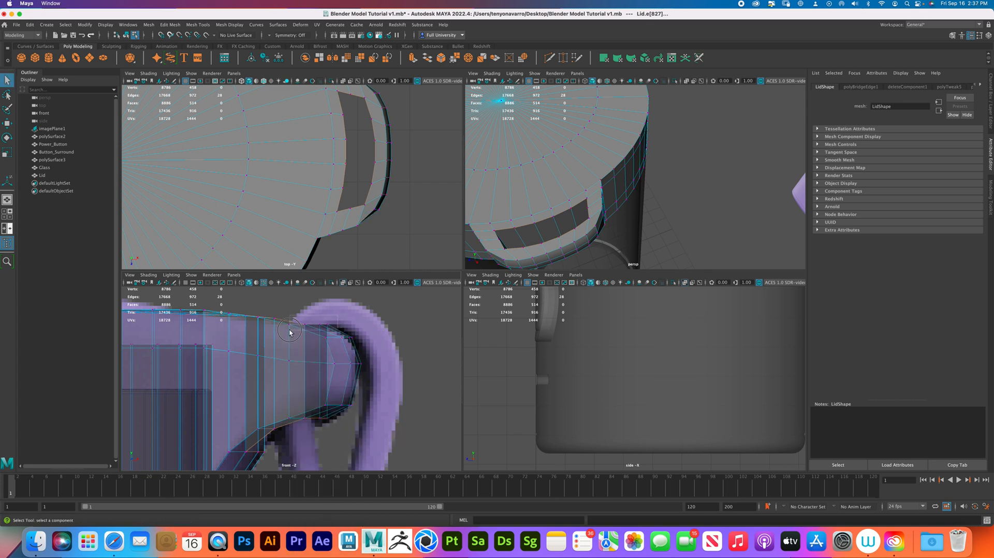
{"action": "left_click_drag", "start_coordinate": [289, 330], "coordinate": [287, 331]}
{"action": "key", "text": "e"}
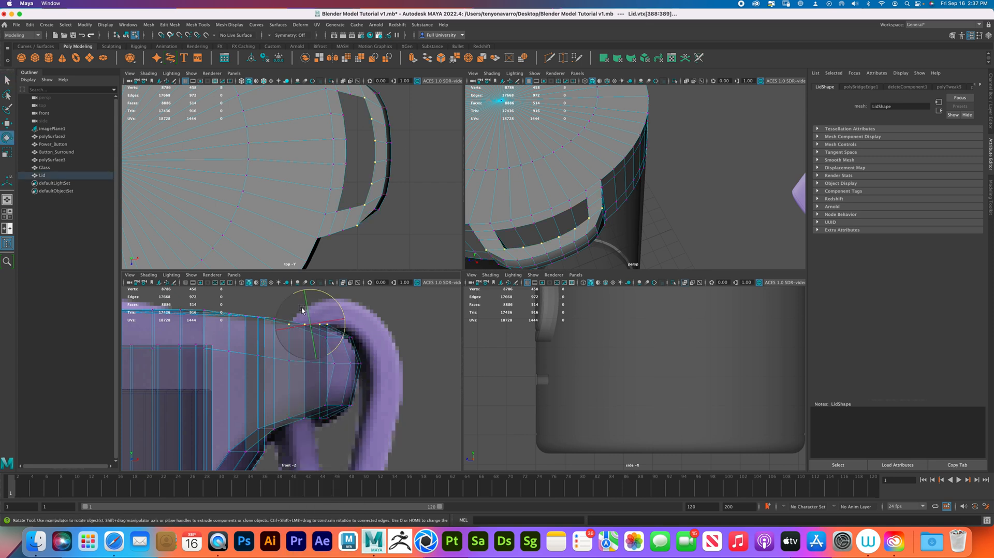
{"action": "left_click_drag", "start_coordinate": [338, 304], "coordinate": [336, 313]}
Try rotating the lower row of vertices on the lid's tab in the front view and undo the rotation
{"action": "left_click_drag", "start_coordinate": [286, 415], "coordinate": [285, 413]}
{"action": "left_click_drag", "start_coordinate": [340, 400], "coordinate": [337, 396]}
{"action": "key", "text": "super+z"}
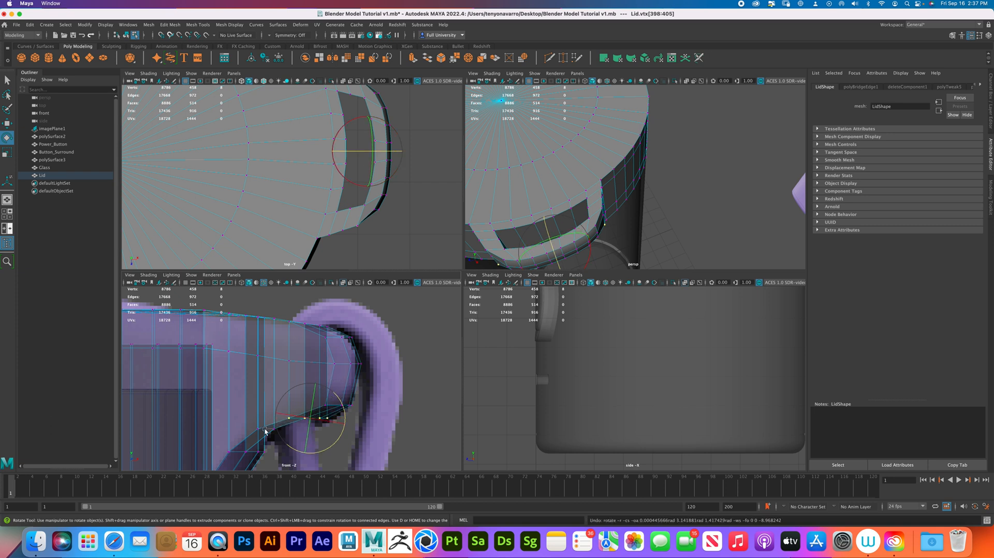
{"action": "left_click_drag", "start_coordinate": [251, 441], "coordinate": [265, 393]}
{"action": "key", "text": "w"}
Preview the lid with smoothing to check the slotted tab, and return it to the unsmoothed display
{"action": "right_click_drag", "start_coordinate": [585, 179], "coordinate": [617, 168]}
{"action": "key", "text": "3"}
{"action": "left_click", "coordinate": [672, 166]}
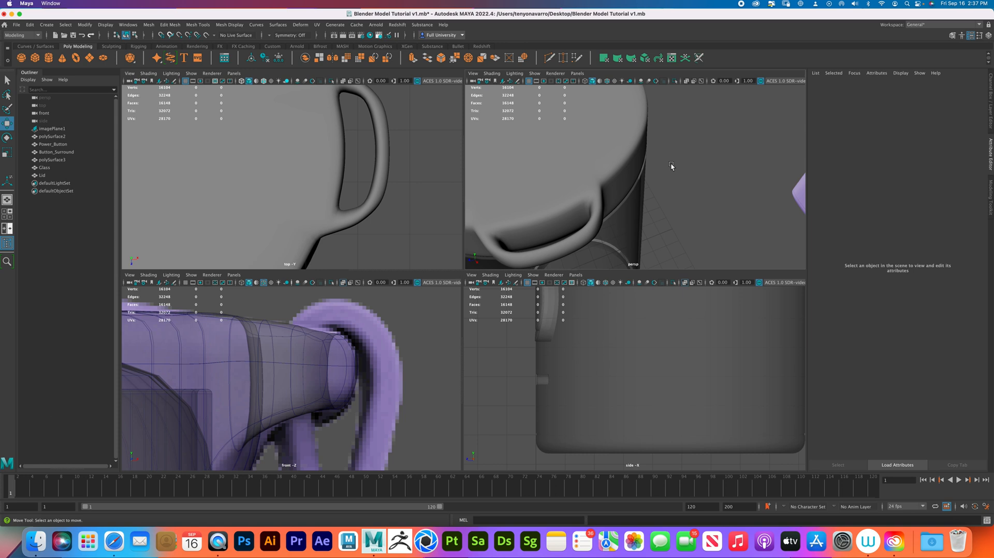
{"action": "left_click", "coordinate": [575, 200]}
{"action": "key", "text": "1"}
Bevel the lid's top rim edge loop together with the tab's upper edges in the enlarged perspective view, increasing the segments
{"action": "key", "text": "space"}
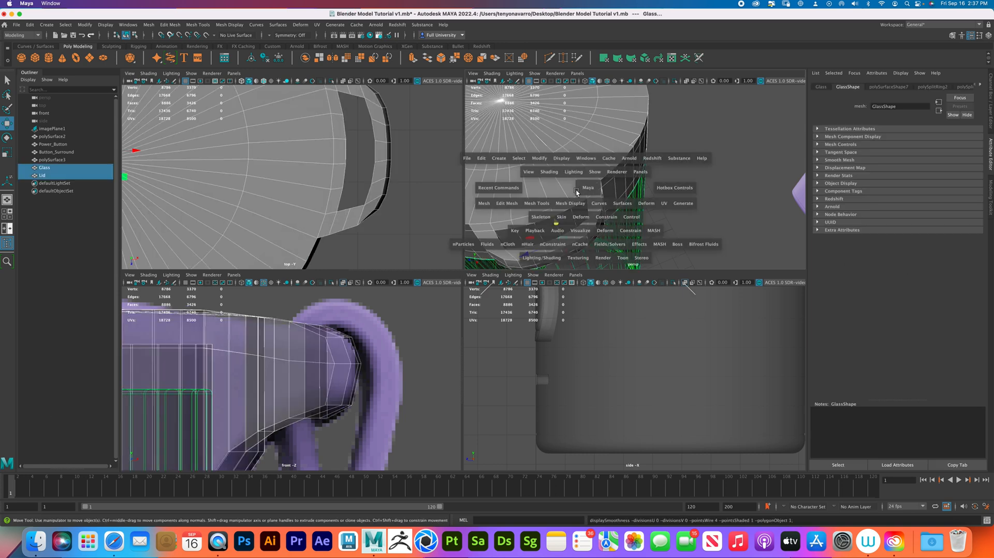
{"action": "middle_click_drag", "start_coordinate": [447, 226], "coordinate": [570, 204], "text": "alt"}
{"action": "right_click_drag", "start_coordinate": [570, 204], "coordinate": [433, 232], "text": "alt"}
{"action": "left_click_drag", "start_coordinate": [431, 254], "coordinate": [473, 233], "text": "alt"}
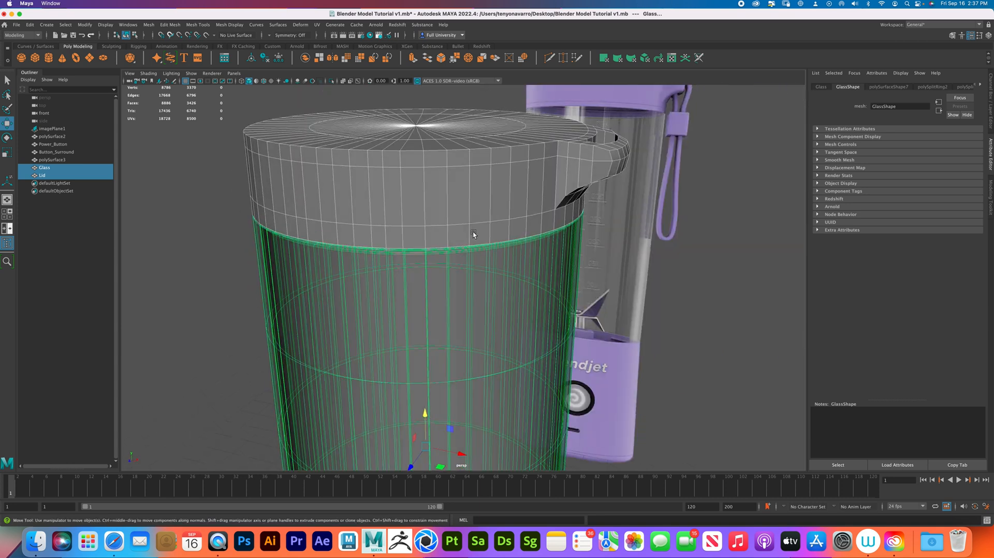
{"action": "middle_click_drag", "start_coordinate": [474, 233], "coordinate": [392, 279], "text": "alt"}
{"action": "right_click_drag", "start_coordinate": [392, 279], "coordinate": [374, 237], "text": "alt"}
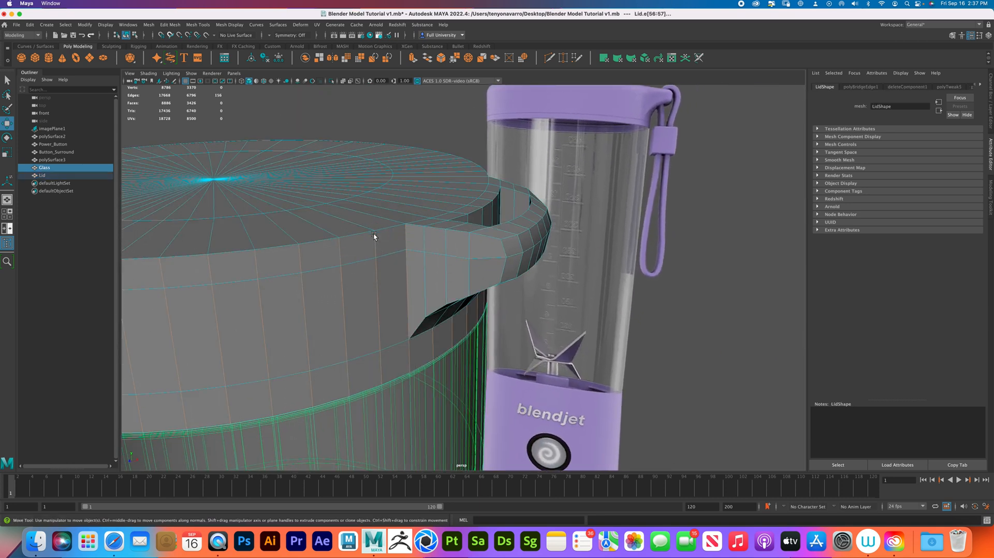
{"action": "double_click", "coordinate": [382, 228]}
{"action": "double_click", "coordinate": [435, 226], "text": "shift"}
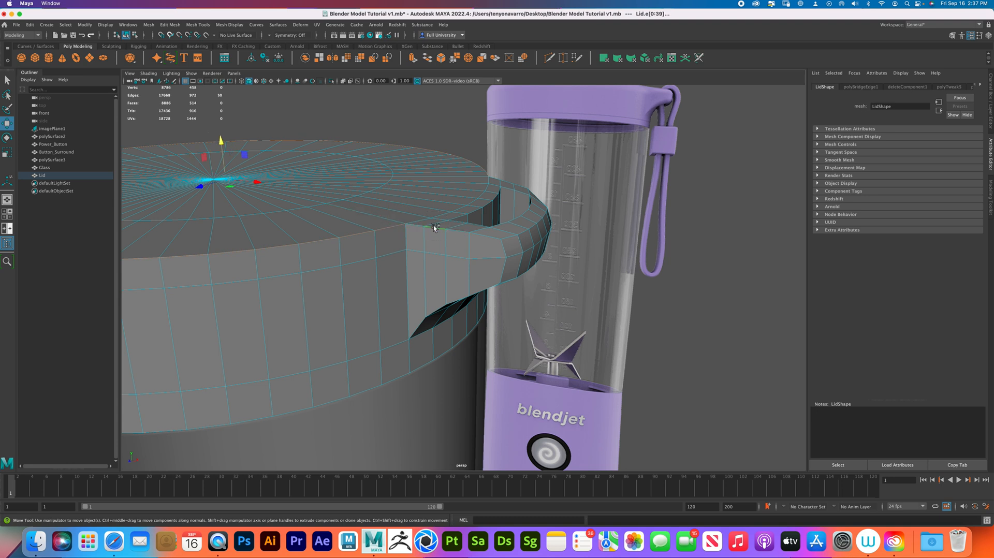
{"action": "double_click", "coordinate": [533, 229], "text": "shift"}
{"action": "right_click_drag", "start_coordinate": [521, 188], "coordinate": [574, 186], "text": "shift"}
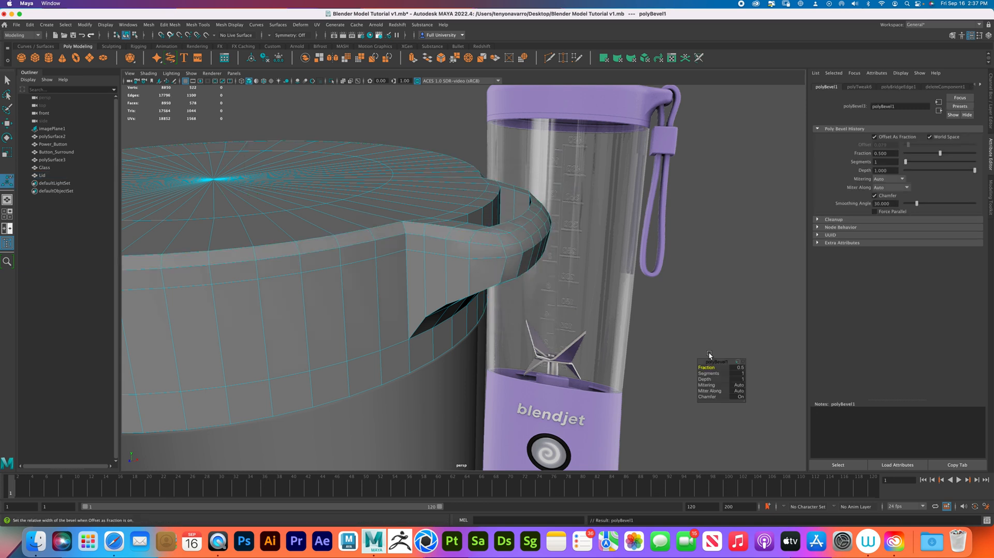
{"action": "mouse_move", "coordinate": [708, 373]}
{"action": "left_mouse_down"}
{"action": "mouse_move", "coordinate": [736, 374]}
{"action": "mouse_move", "coordinate": [700, 368]}
{"action": "mouse_move", "coordinate": [713, 367]}
{"action": "left_mouse_up"}
Bevel the edge loops around the lid's bottom rim with 3 segments and a fraction of about 0.452
{"action": "left_click_drag", "start_coordinate": [546, 281], "coordinate": [469, 267], "text": "alt"}
{"action": "key", "text": "t"}
{"action": "double_click", "coordinate": [466, 269]}
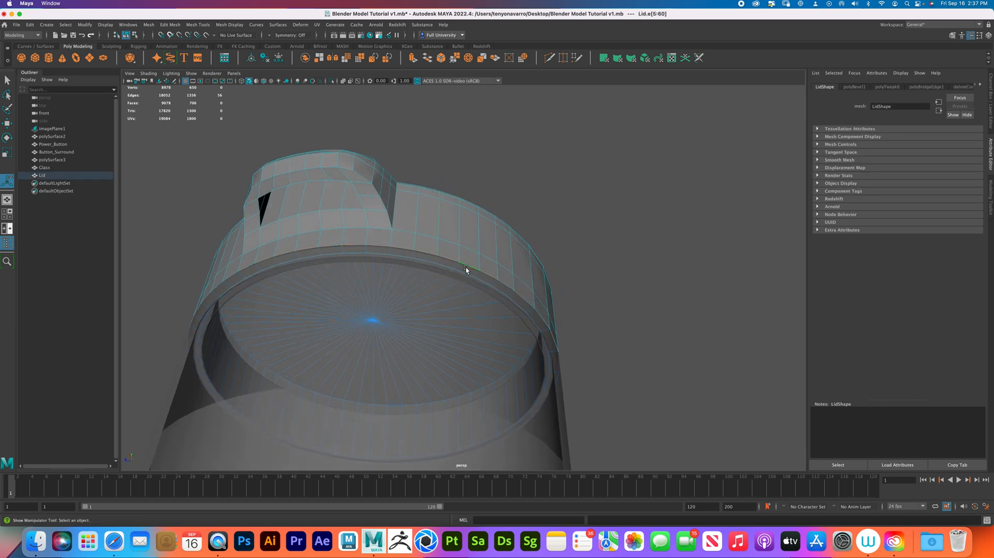
{"action": "double_click", "coordinate": [465, 275], "text": "shift"}
{"action": "mouse_move", "coordinate": [466, 277]}
{"action": "left_mouse_down", "text": "alt"}
{"action": "mouse_move", "coordinate": [459, 284]}
{"action": "mouse_move", "coordinate": [479, 279]}
{"action": "left_mouse_up", "text": "alt"}
{"action": "right_click_drag", "start_coordinate": [450, 309], "coordinate": [485, 313], "text": "shift"}
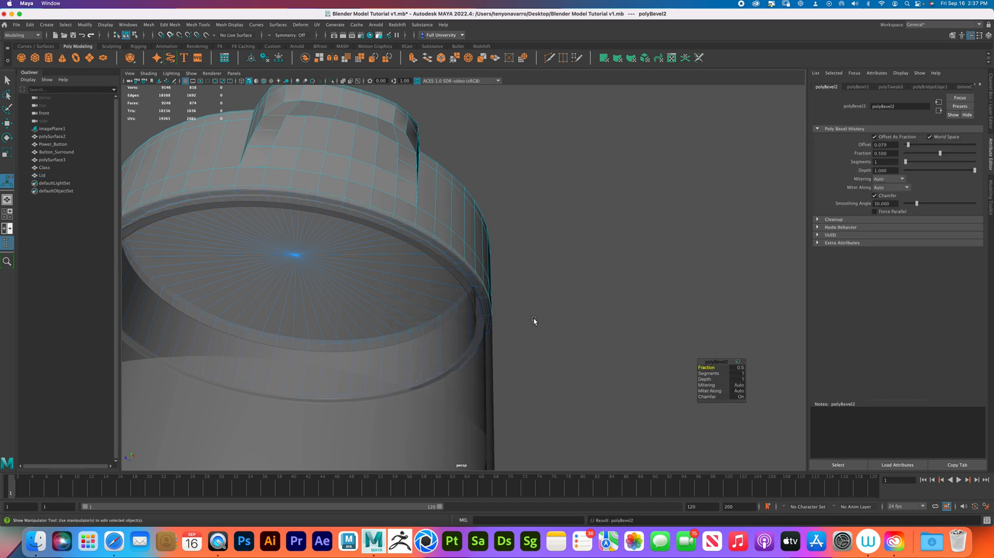
{"action": "left_click", "coordinate": [707, 374]}
{"action": "mouse_move", "coordinate": [710, 374]}
{"action": "middle_mouse_down"}
{"action": "mouse_move", "coordinate": [738, 375]}
{"action": "mouse_move", "coordinate": [697, 368]}
{"action": "middle_mouse_up"}
{"action": "left_click", "coordinate": [707, 368]}
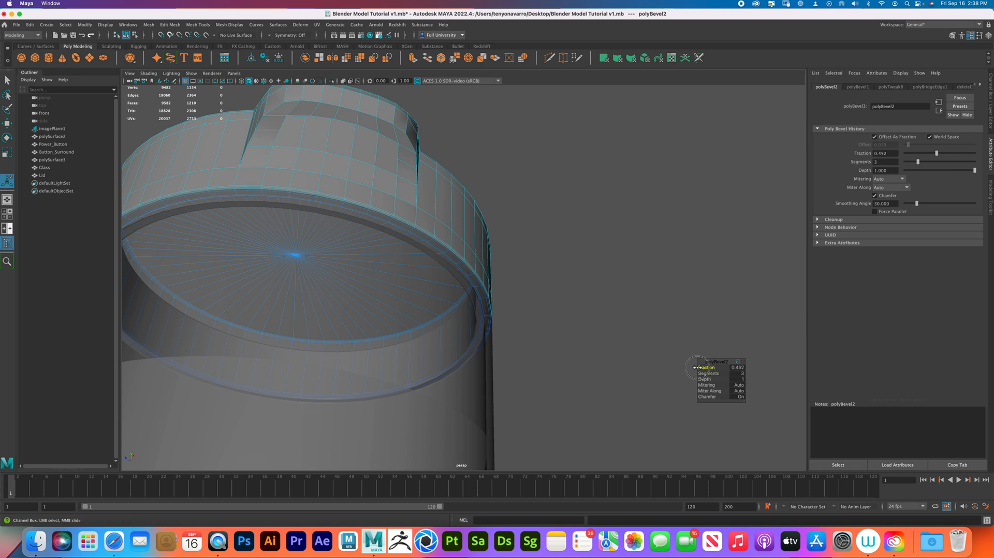
Bevel the edge loops along the tab's underside and around the lid's lower side with 3 segments and a fraction of about 0.752
{"action": "right_click_drag", "start_coordinate": [444, 231], "coordinate": [489, 223]}
{"action": "right_click_drag", "start_coordinate": [405, 144], "coordinate": [409, 125]}
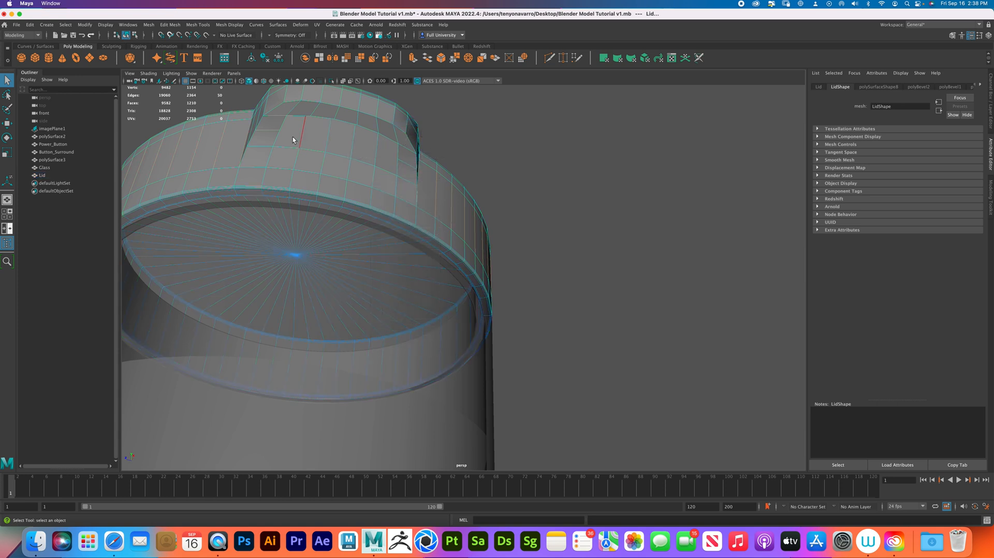
{"action": "double_click", "coordinate": [313, 99]}
{"action": "double_click", "coordinate": [281, 107], "text": "shift"}
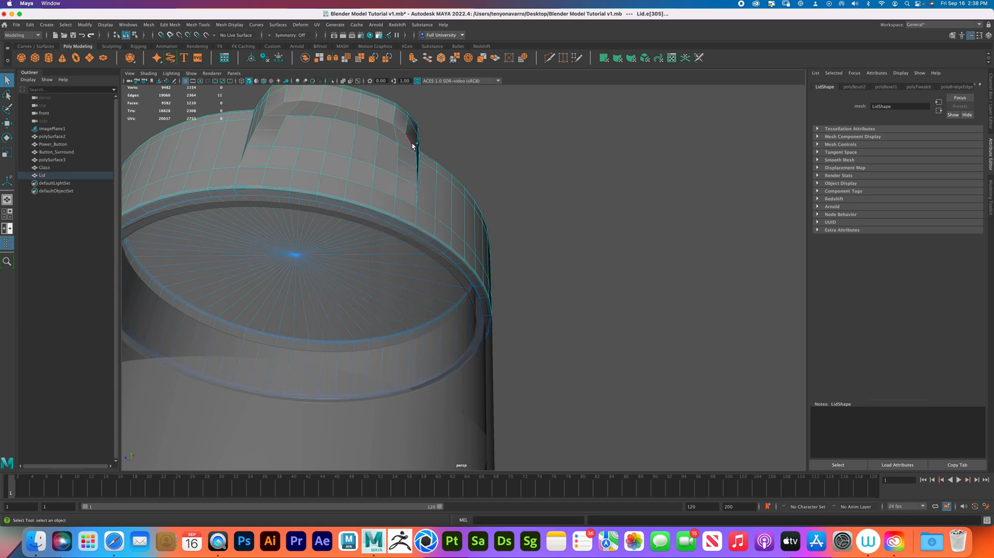
{"action": "double_click", "coordinate": [427, 214], "text": "shift"}
{"action": "right_click_drag", "start_coordinate": [428, 213], "coordinate": [472, 218], "text": "shift"}
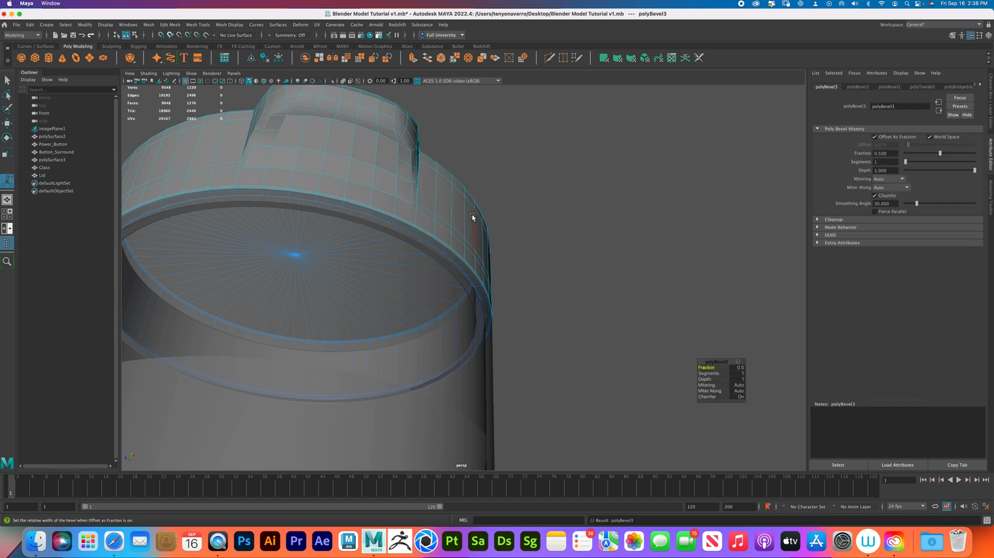
{"action": "left_click_drag", "start_coordinate": [604, 202], "coordinate": [539, 270], "text": "alt"}
{"action": "mouse_move", "coordinate": [709, 373]}
{"action": "left_mouse_down"}
{"action": "mouse_move", "coordinate": [742, 374]}
{"action": "mouse_move", "coordinate": [705, 368]}
{"action": "left_mouse_up"}
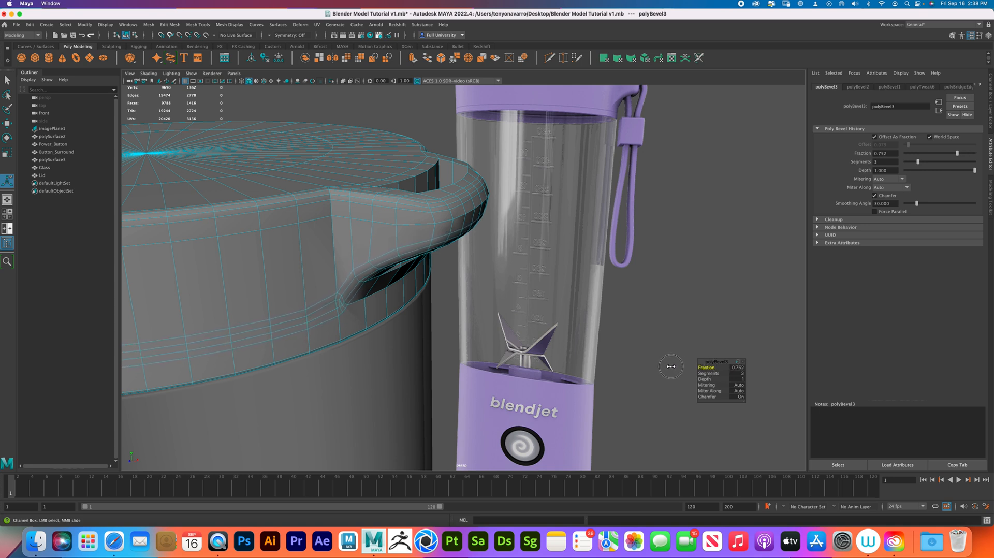
Bevel the horizontal edge loop running around the lid's side and across the tab, and increase the bevel's segments
{"action": "double_click", "coordinate": [423, 224]}
{"action": "right_click_drag", "start_coordinate": [421, 224], "coordinate": [409, 286], "text": "shift"}
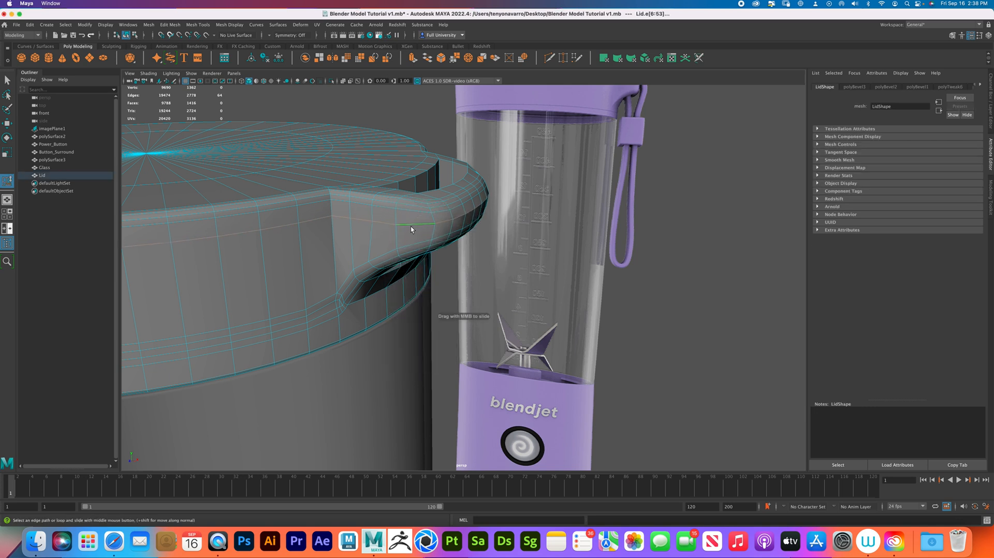
{"action": "right_click_drag", "start_coordinate": [410, 227], "coordinate": [420, 230], "text": "shift"}
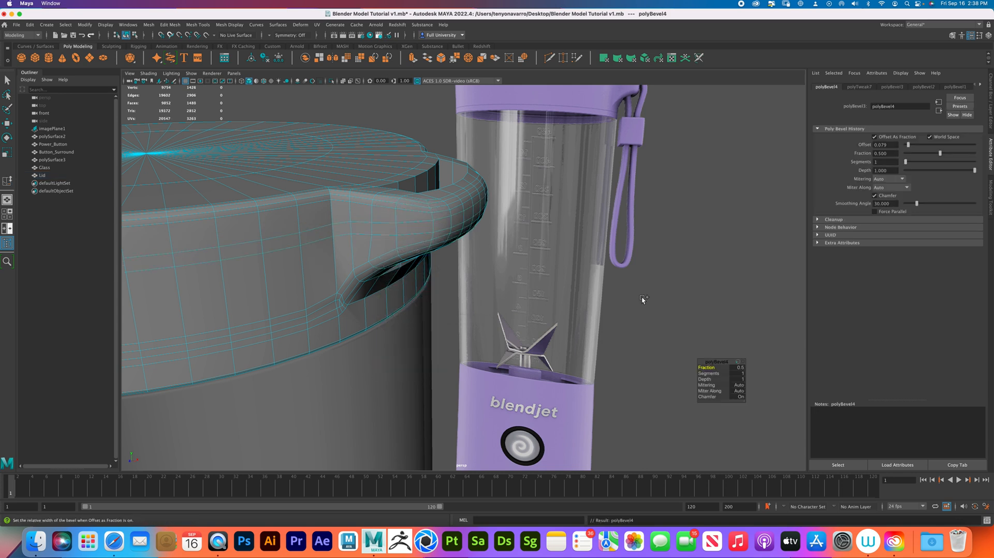
{"action": "left_click_drag", "start_coordinate": [708, 375], "coordinate": [728, 375]}
{"action": "right_click_drag", "start_coordinate": [448, 229], "coordinate": [481, 214]}
{"action": "left_click", "coordinate": [717, 259]}
Merge the bunched bevel vertices at the first lower corner of the lid's tab with the Target Weld Tool
{"action": "scroll", "coordinate": [415, 271], "scroll_direction": "down", "scroll_amount": 2}
{"action": "right_click_drag", "start_coordinate": [415, 271], "coordinate": [460, 330], "text": "alt"}
{"action": "left_click", "coordinate": [395, 293]}
{"action": "left_click_drag", "start_coordinate": [469, 336], "coordinate": [378, 297], "text": "alt"}
{"action": "right_click_drag", "start_coordinate": [379, 297], "coordinate": [457, 271], "text": "alt"}
{"action": "middle_click_drag", "start_coordinate": [457, 271], "coordinate": [482, 270], "text": "alt"}
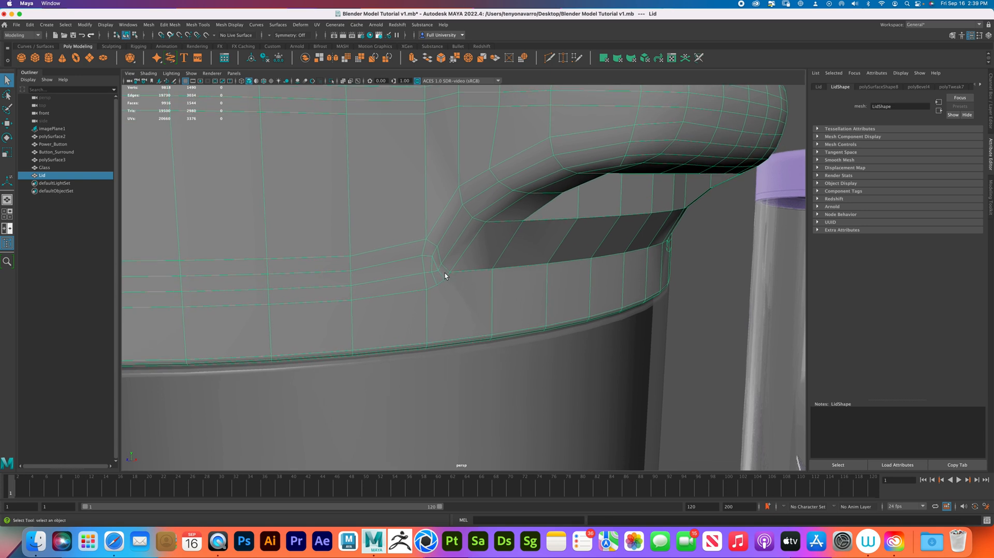
{"action": "scroll", "coordinate": [442, 275], "scroll_direction": "up", "scroll_amount": 5}
{"action": "mouse_move", "coordinate": [422, 269]}
{"action": "right_mouse_down"}
{"action": "mouse_move", "coordinate": [399, 270]}
{"action": "mouse_move", "coordinate": [415, 276]}
{"action": "right_mouse_up"}
{"action": "key", "text": "w"}
{"action": "left_click", "coordinate": [414, 268]}
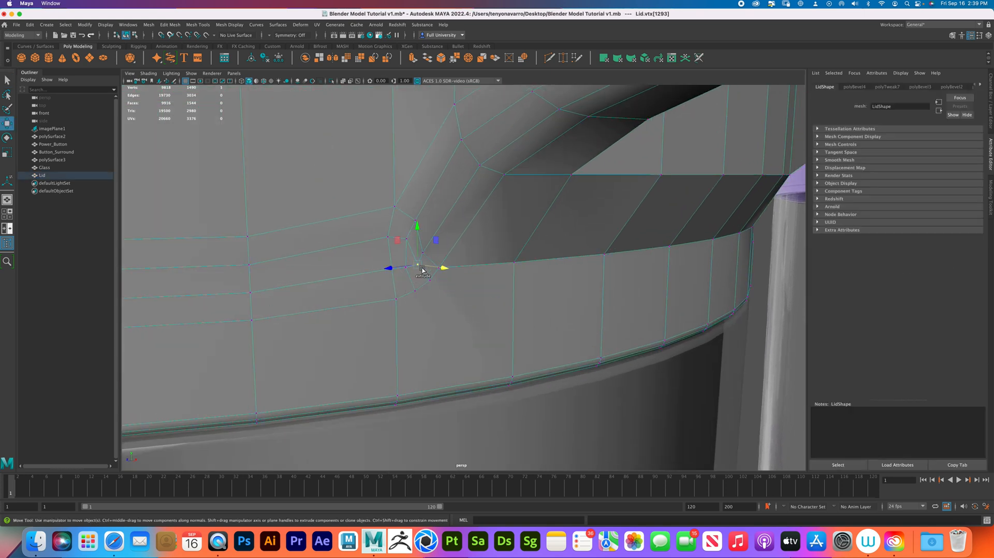
{"action": "right_click", "coordinate": [422, 270], "text": "shift"}
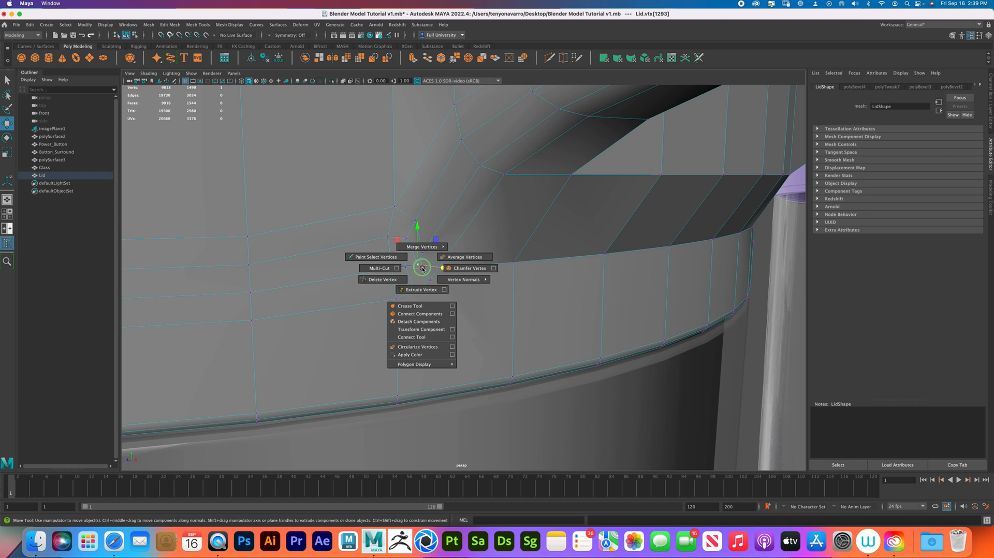
{"action": "mouse_move", "coordinate": [423, 269]}
{"action": "right_mouse_down", "text": "shift"}
{"action": "mouse_move", "coordinate": [425, 239]}
{"action": "mouse_move", "coordinate": [440, 236]}
{"action": "mouse_move", "coordinate": [422, 266]}
{"action": "right_mouse_up", "text": "shift"}
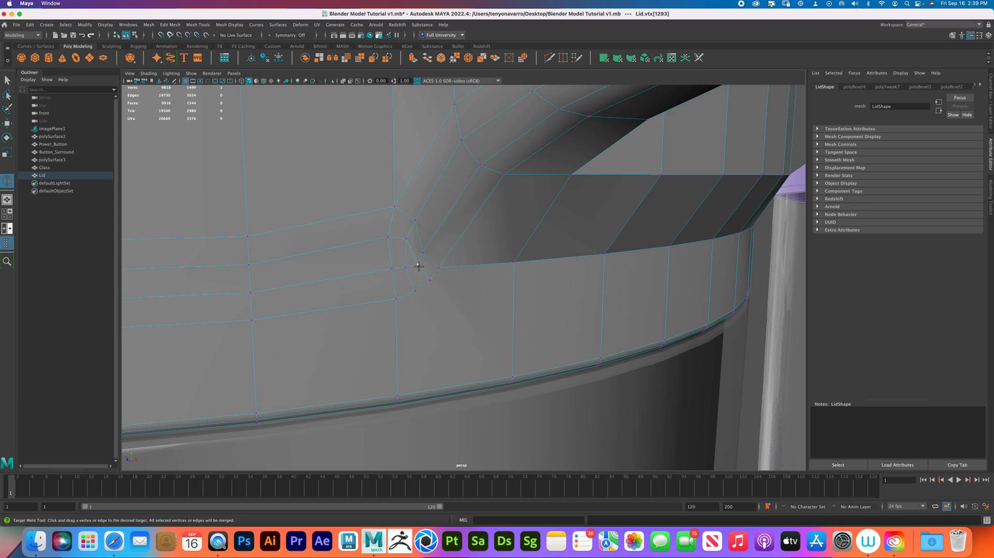
{"action": "left_click_drag", "start_coordinate": [414, 266], "coordinate": [425, 283]}
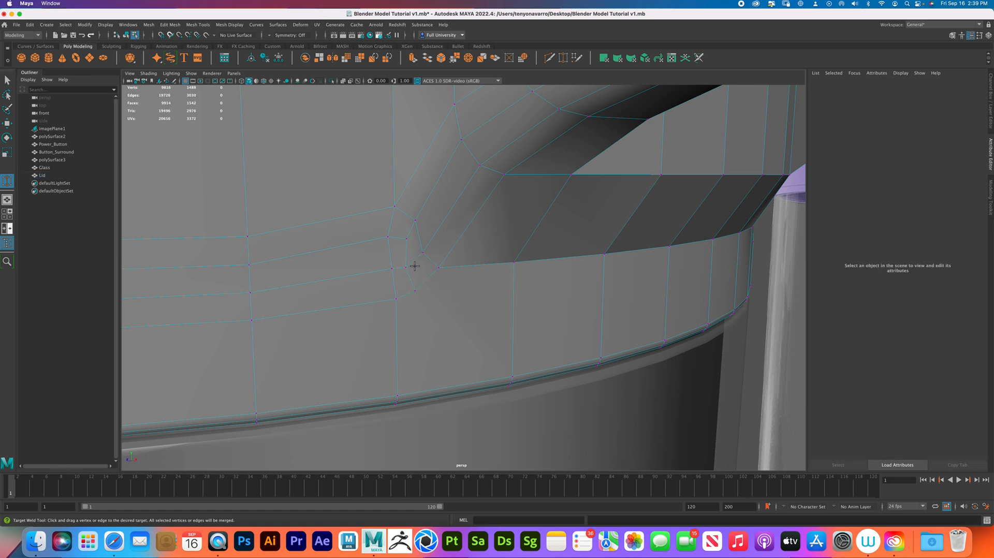
Weld the matching bunched vertices at the opposite lower corner of the lid's tab
{"action": "left_click_drag", "start_coordinate": [583, 253], "coordinate": [488, 244], "text": "alt"}
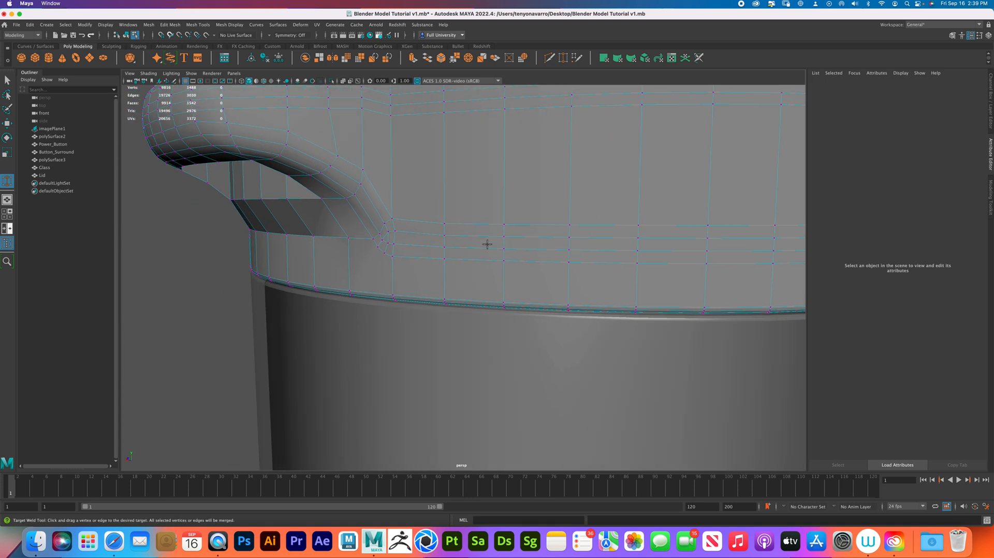
{"action": "scroll", "coordinate": [482, 244], "scroll_direction": "up", "scroll_amount": 3}
{"action": "middle_click_drag", "start_coordinate": [424, 250], "coordinate": [526, 281], "text": "alt"}
{"action": "scroll", "coordinate": [526, 281], "scroll_direction": "up", "scroll_amount": 5}
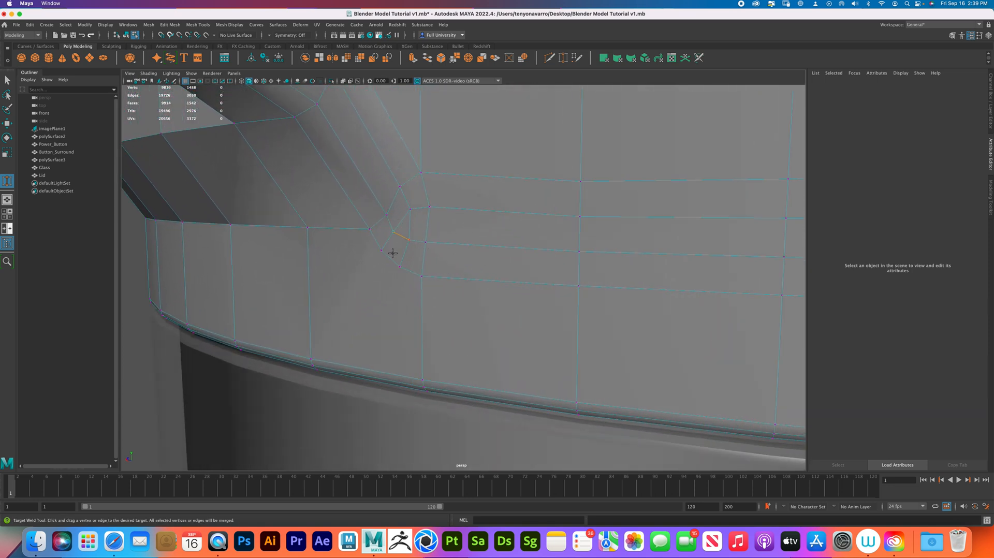
{"action": "left_click_drag", "start_coordinate": [407, 262], "coordinate": [385, 262], "text": "alt"}
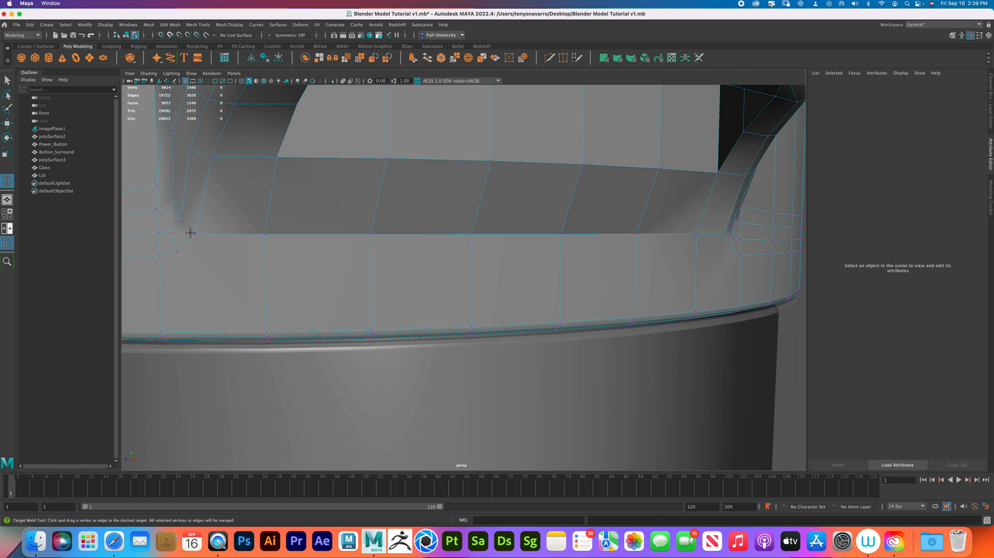
Cut a new edge row across the lid's side just below the strap slot, from one lower tab corner to the other
{"action": "left_click_drag", "start_coordinate": [223, 213], "coordinate": [575, 232], "text": "alt"}
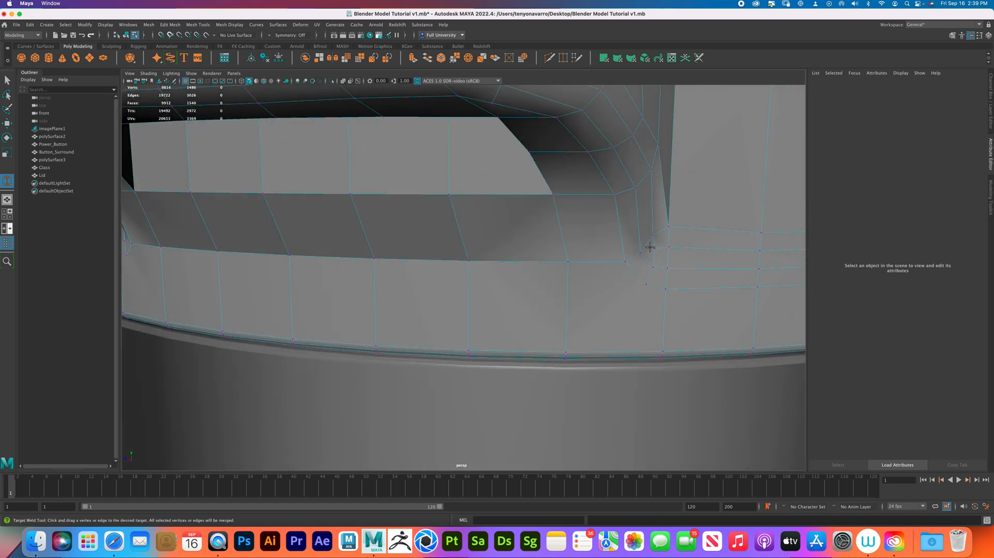
{"action": "left_click", "coordinate": [550, 60]}
{"action": "left_click_drag", "start_coordinate": [435, 310], "coordinate": [455, 311], "text": "alt"}
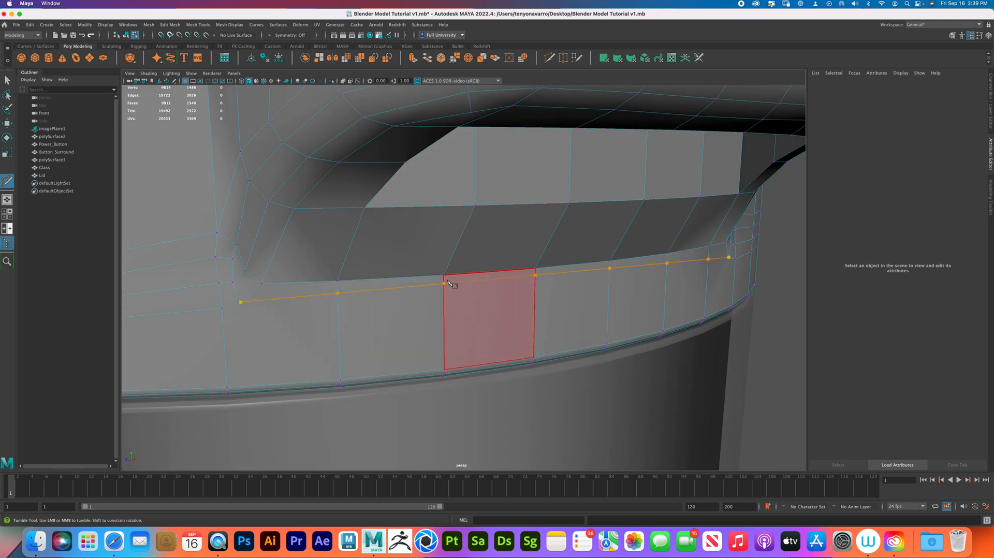
{"action": "left_click_drag", "start_coordinate": [445, 284], "coordinate": [445, 299]}
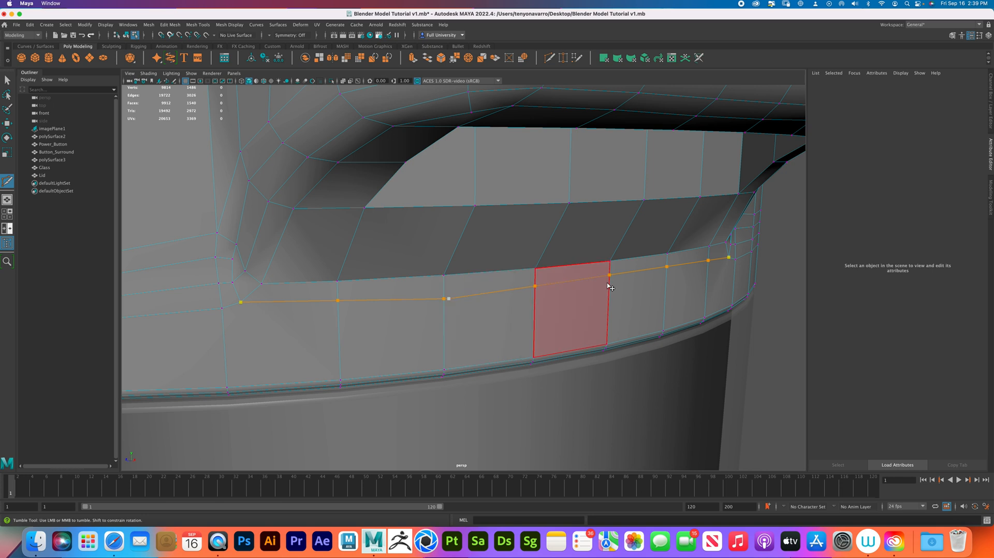
{"action": "left_click", "coordinate": [710, 269]}
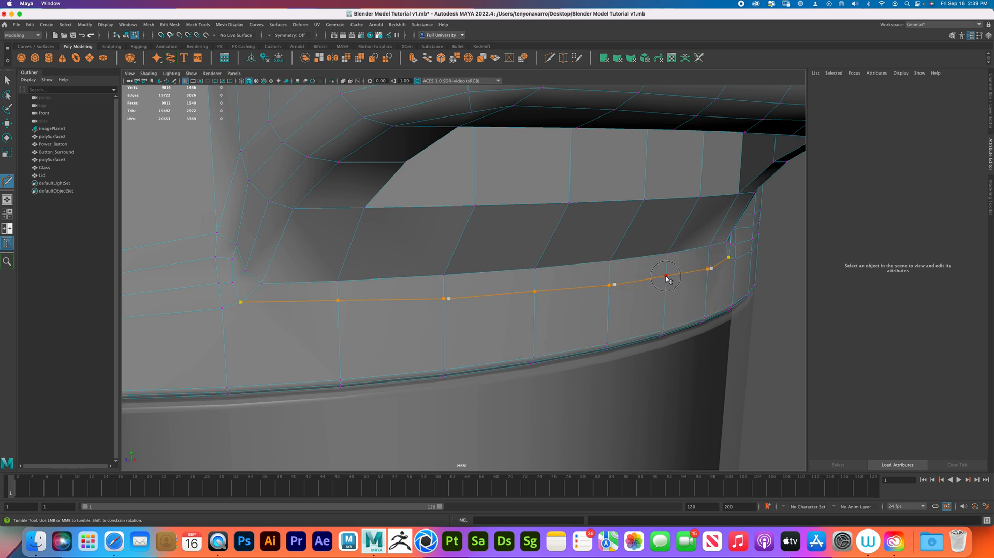
{"action": "left_click", "coordinate": [666, 280]}
{"action": "left_click", "coordinate": [443, 301]}
{"action": "left_click_drag", "start_coordinate": [340, 309], "coordinate": [378, 277], "text": "alt"}
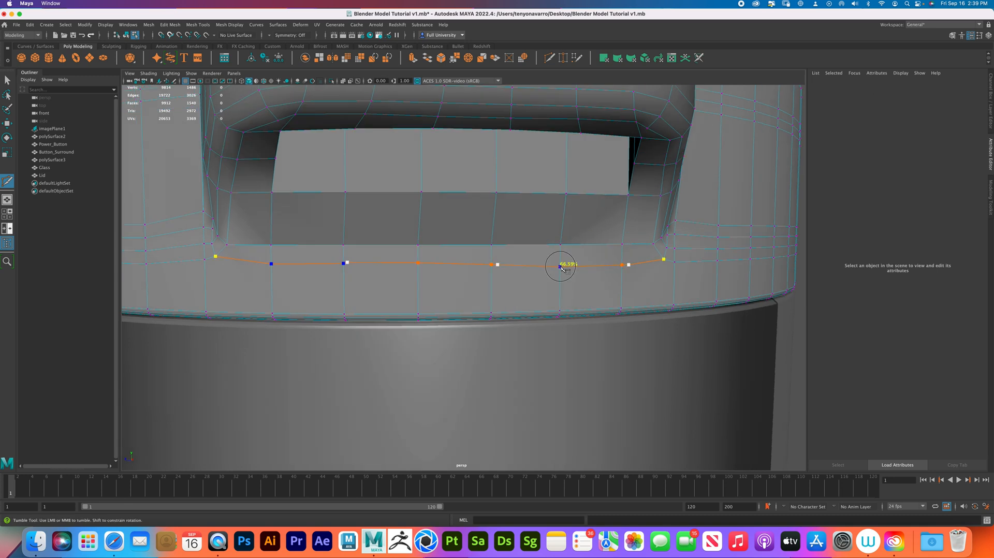
{"action": "left_click", "coordinate": [561, 265]}
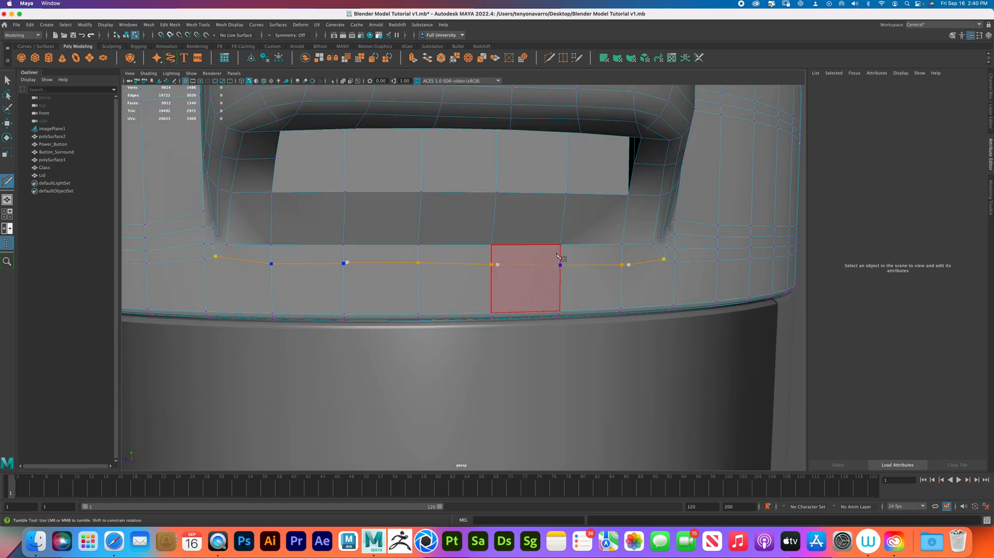
{"action": "right_click", "coordinate": [557, 255]}
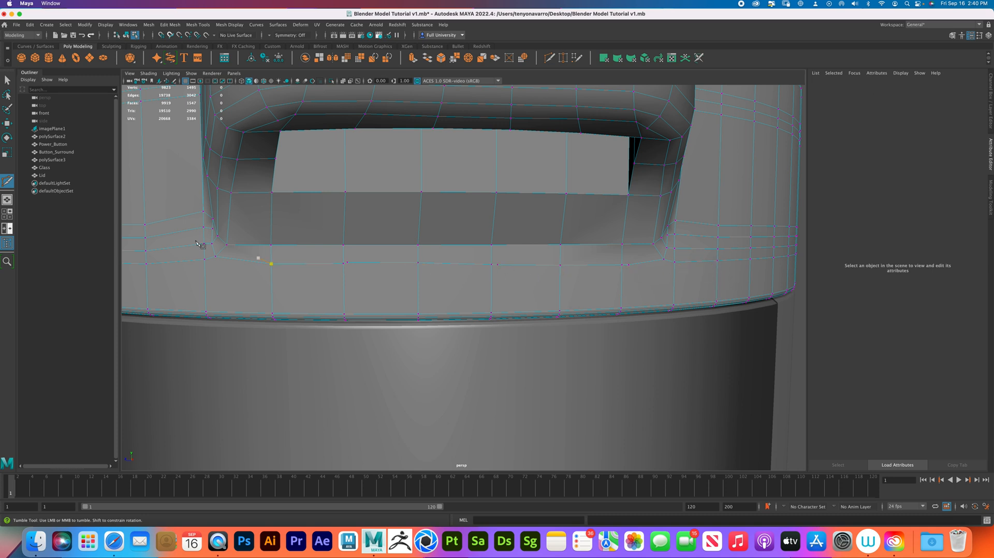
{"action": "key", "text": "q"}
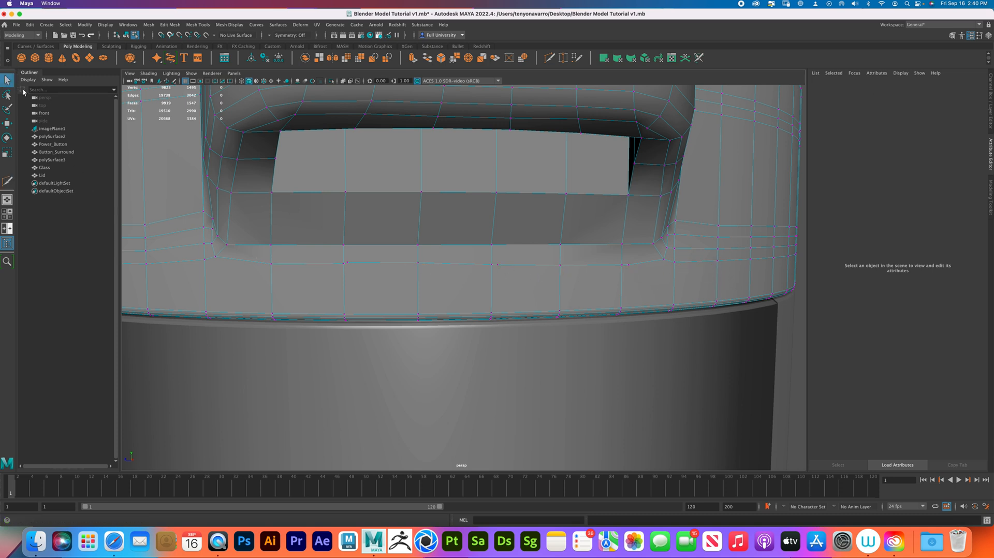
Delete the three stray extra vertices along the new edge row below the slot
{"action": "left_click", "coordinate": [347, 265]}
{"action": "left_click", "coordinate": [497, 268], "text": "shift"}
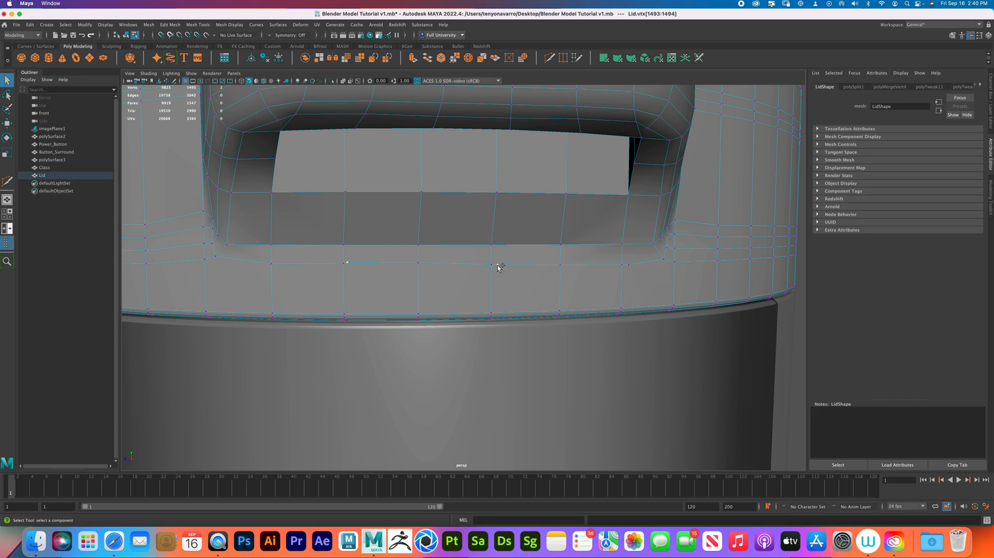
{"action": "left_click", "coordinate": [632, 268], "text": "shift"}
{"action": "left_click_drag", "start_coordinate": [603, 234], "coordinate": [636, 257], "text": "alt"}
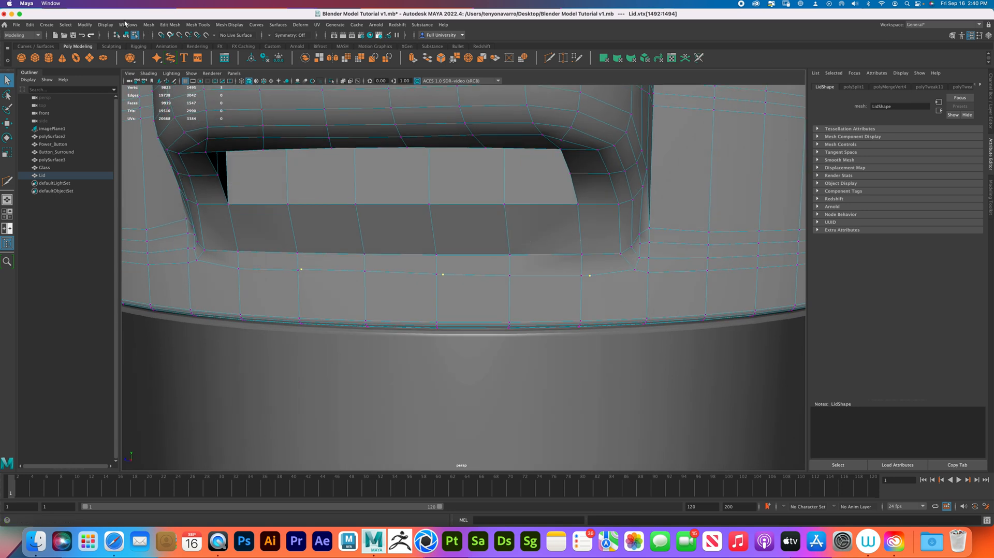
{"action": "left_click", "coordinate": [197, 25]}
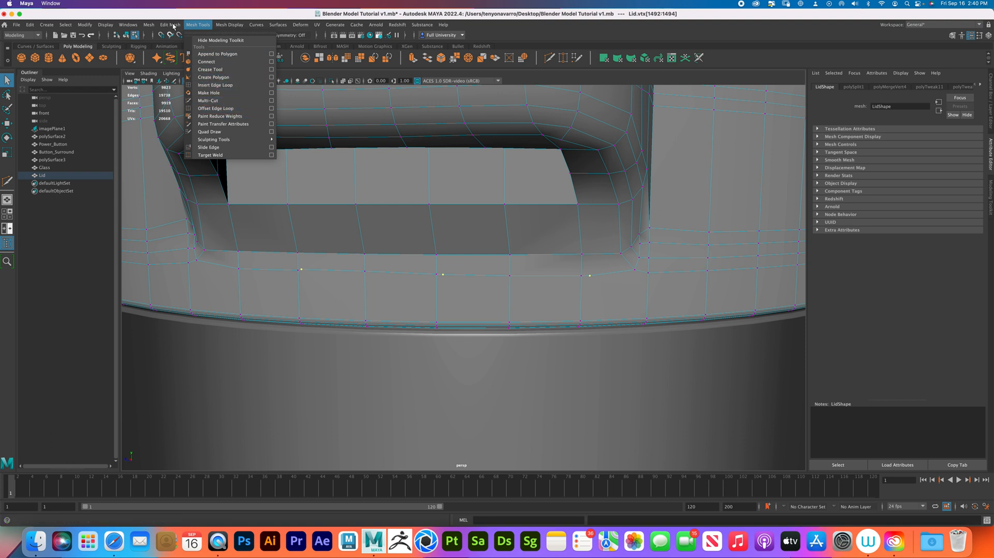
{"action": "mouse_move", "coordinate": [174, 28]}
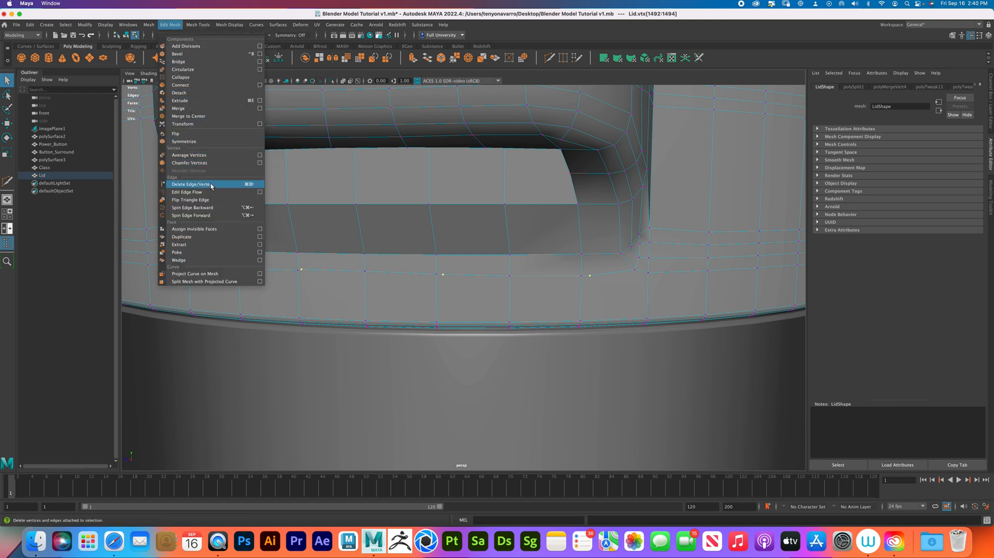
{"action": "left_click", "coordinate": [198, 15]}
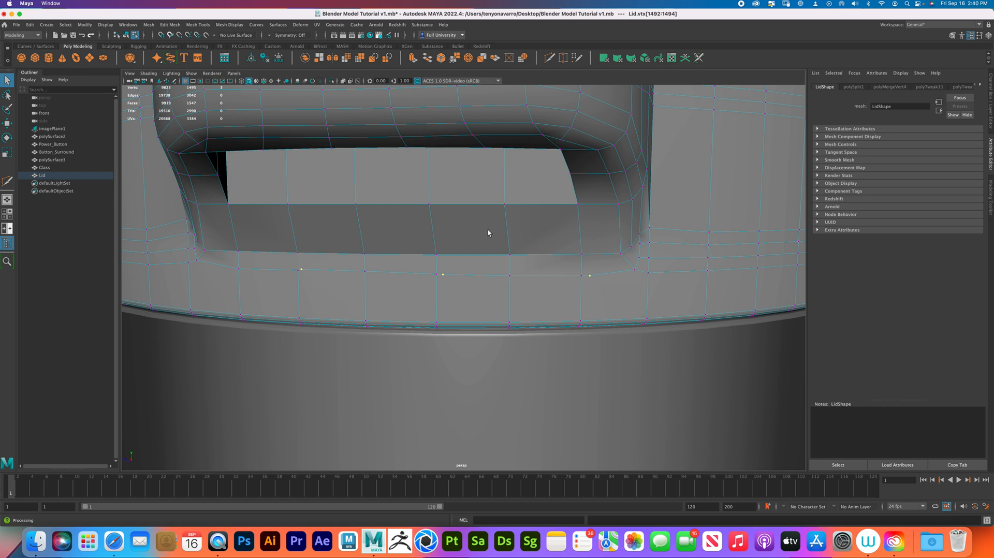
Examine the lid and the tab's lower corners in smooth preview, comparing them with the unsmoothed mesh
{"action": "right_click_drag", "start_coordinate": [607, 283], "coordinate": [631, 266]}
{"action": "key", "text": "3"}
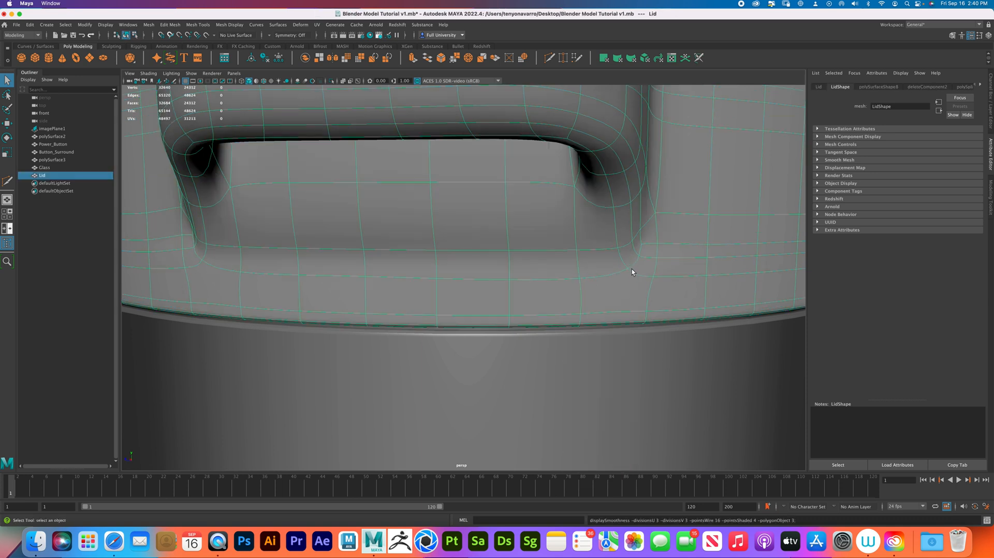
{"action": "scroll", "coordinate": [613, 248], "scroll_direction": "down", "scroll_amount": 5}
{"action": "left_click_drag", "start_coordinate": [653, 281], "coordinate": [649, 253], "text": "alt"}
{"action": "scroll", "coordinate": [580, 231], "scroll_direction": "down", "scroll_amount": 5}
{"action": "left_click", "coordinate": [731, 163]}
{"action": "left_click_drag", "start_coordinate": [518, 259], "coordinate": [484, 272], "text": "alt"}
{"action": "left_click", "coordinate": [484, 272]}
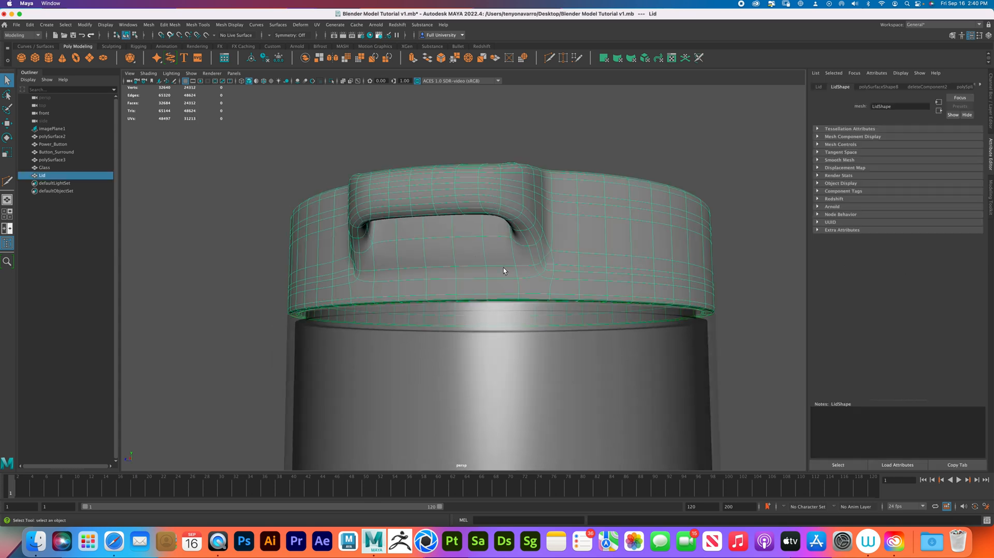
{"action": "key", "text": "1"}
{"action": "key", "text": "3"}
{"action": "left_click_drag", "start_coordinate": [624, 282], "coordinate": [624, 258], "text": "alt"}
{"action": "scroll", "coordinate": [630, 271], "scroll_direction": "up", "scroll_amount": 6}
{"action": "key", "text": "1"}
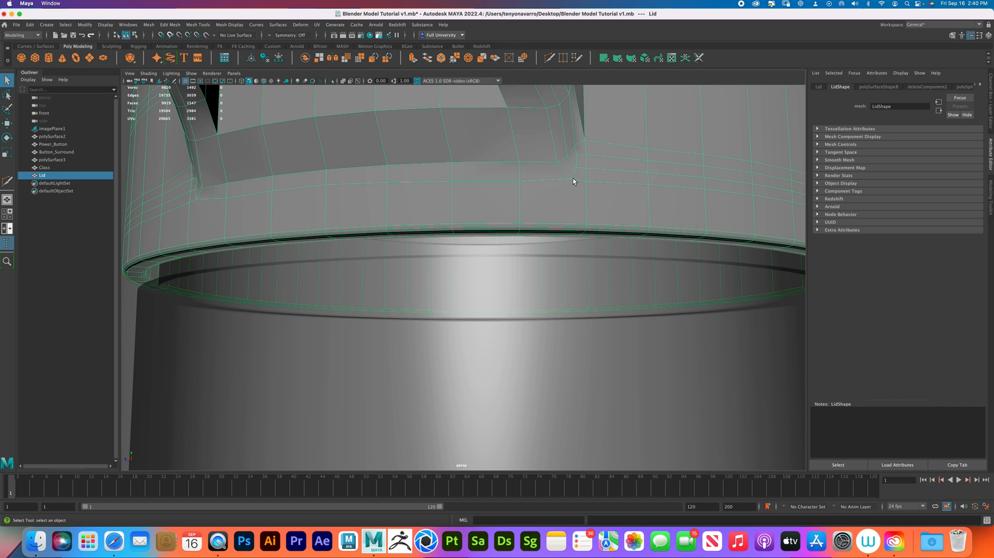
Isolate the lid so its underside and the area below the tab corner can be edited
{"action": "left_click_drag", "start_coordinate": [586, 207], "coordinate": [567, 193], "text": "alt"}
{"action": "key", "text": "ctrl+1"}
{"action": "left_click_drag", "start_coordinate": [528, 133], "coordinate": [432, 266], "text": "alt"}
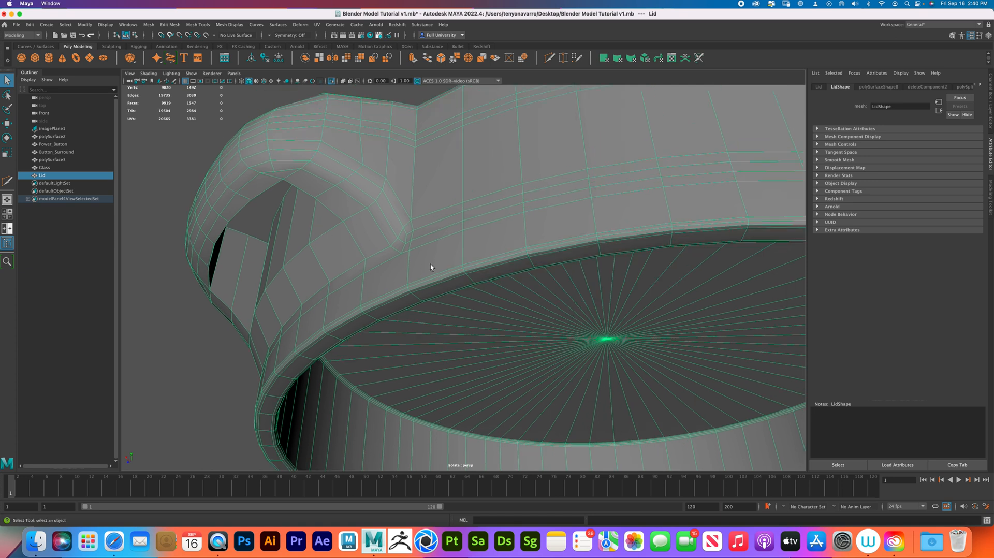
{"action": "key", "text": "space"}
{"action": "scroll", "coordinate": [547, 224], "scroll_direction": "up", "scroll_amount": 2}
{"action": "key", "text": "space"}
{"action": "scroll", "coordinate": [546, 224], "scroll_direction": "up", "scroll_amount": 5}
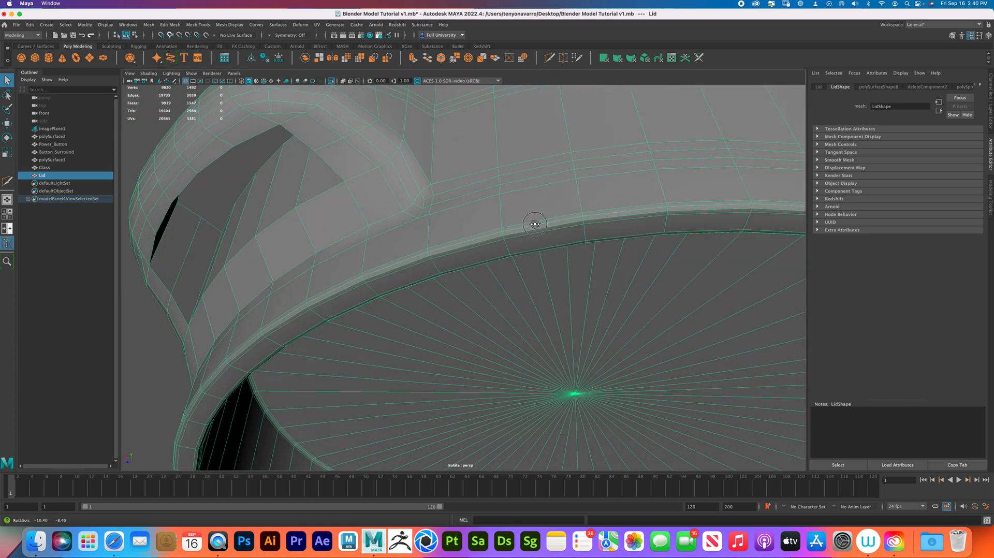
{"action": "scroll", "coordinate": [520, 218], "scroll_direction": "down", "scroll_amount": 1}
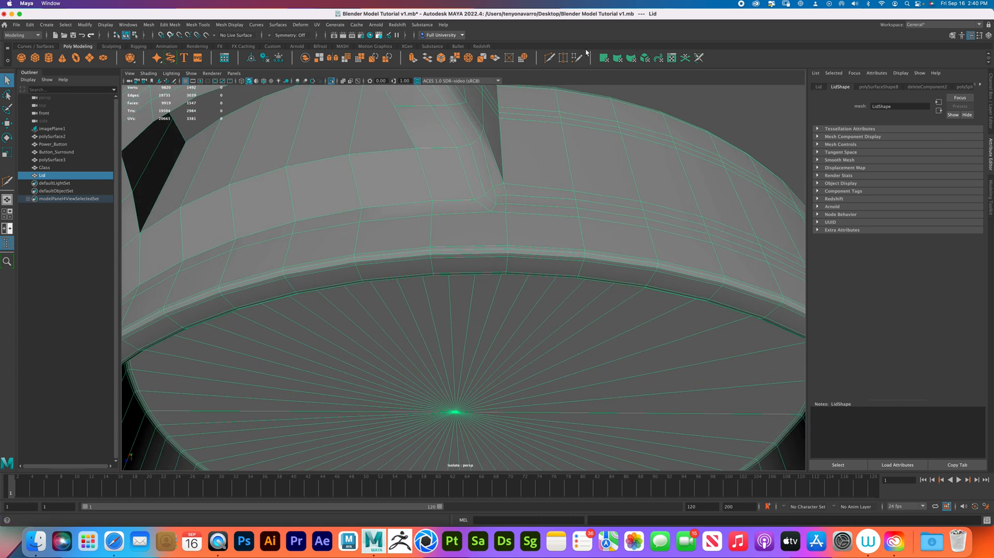
Cut an edge with Multi-Cut from the tab's first lower corner down to the lid's bottom rim
{"action": "left_click", "coordinate": [549, 58]}
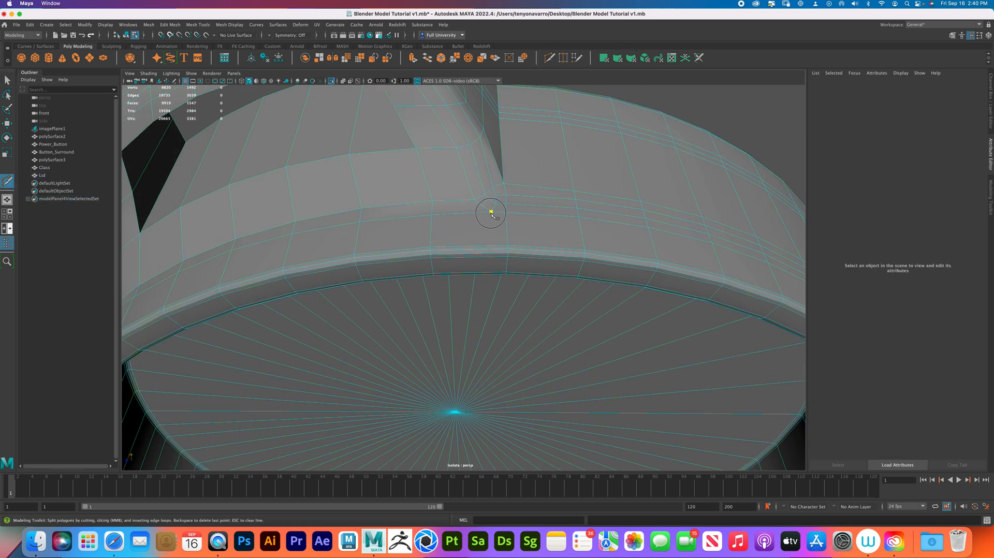
{"action": "left_click", "coordinate": [497, 214]}
{"action": "left_click_drag", "start_coordinate": [498, 213], "coordinate": [530, 201], "text": "alt"}
{"action": "left_click_drag", "start_coordinate": [589, 209], "coordinate": [593, 205], "text": "alt"}
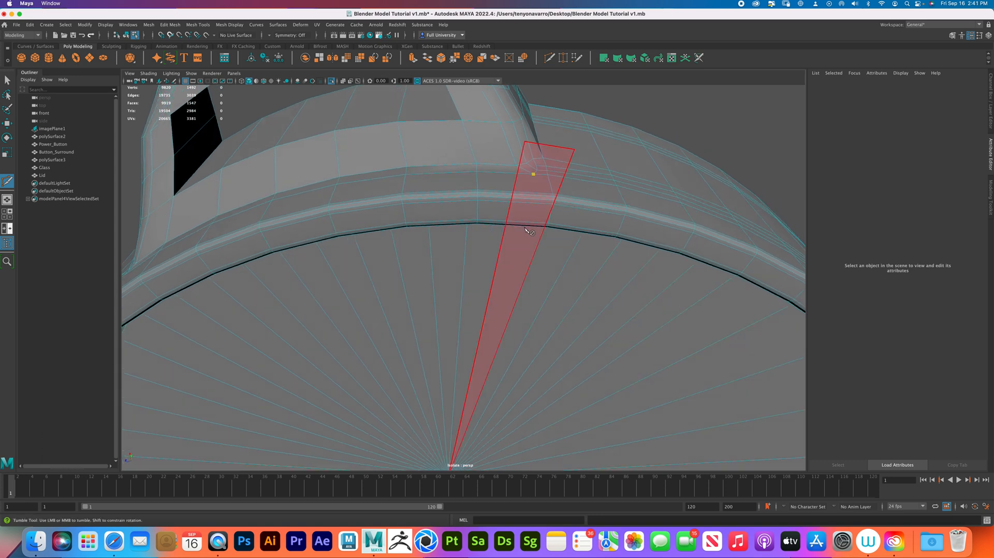
{"action": "left_click_drag", "start_coordinate": [521, 207], "coordinate": [548, 250], "text": "alt"}
{"action": "middle_click_drag", "start_coordinate": [551, 268], "coordinate": [548, 241], "text": "alt"}
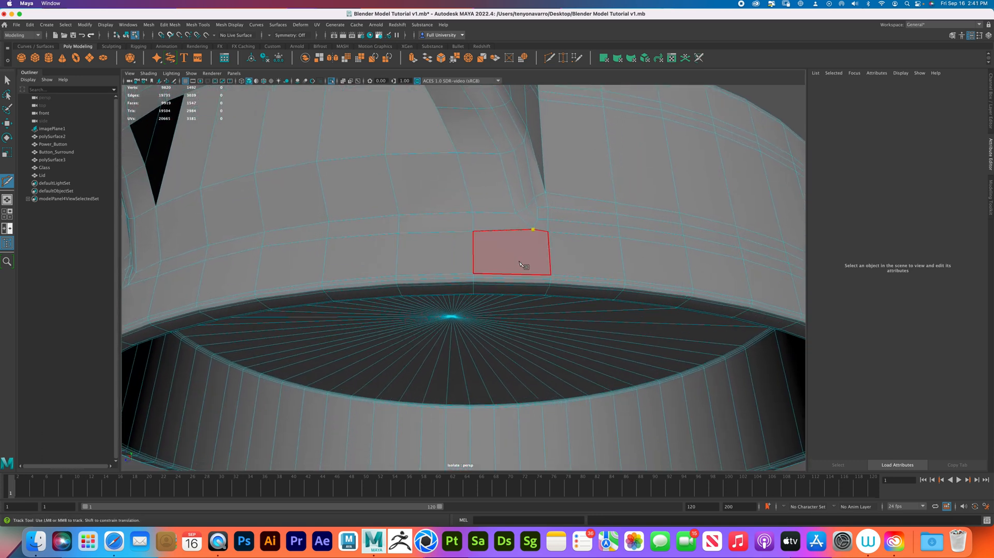
{"action": "left_click_drag", "start_coordinate": [507, 275], "coordinate": [503, 275]}
{"action": "key", "text": "Return"}
Cut the matching edge from the opposite lower tab corner down to the lid's bottom rim
{"action": "left_click_drag", "start_coordinate": [402, 233], "coordinate": [288, 279], "text": "alt"}
{"action": "left_click", "coordinate": [287, 268]}
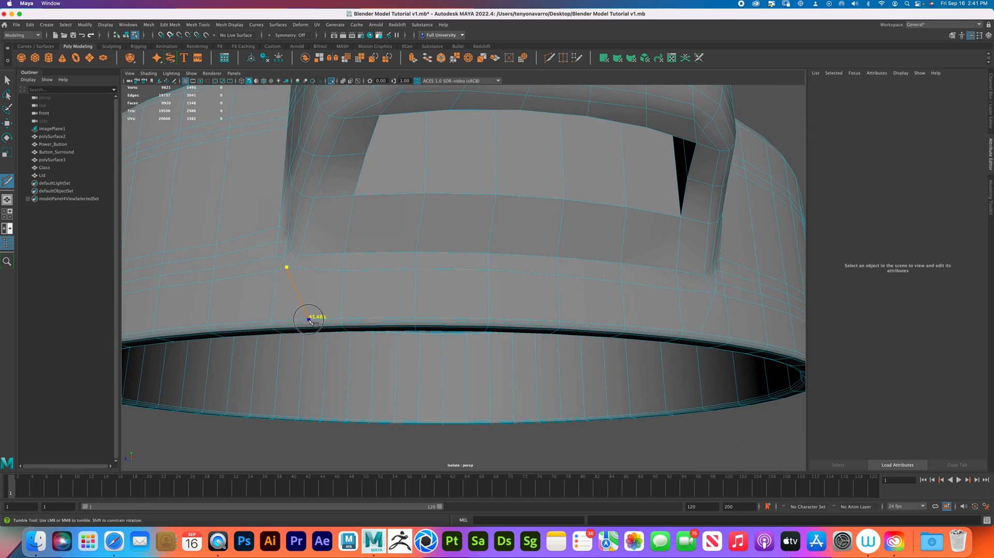
{"action": "left_click", "coordinate": [309, 320]}
{"action": "right_click", "coordinate": [282, 311]}
Continue the first corner's edge around the bottom rim and across the rim's underside to its inner edge
{"action": "left_click_drag", "start_coordinate": [680, 260], "coordinate": [567, 275], "text": "alt"}
{"action": "right_click_drag", "start_coordinate": [567, 275], "coordinate": [574, 288], "text": "alt"}
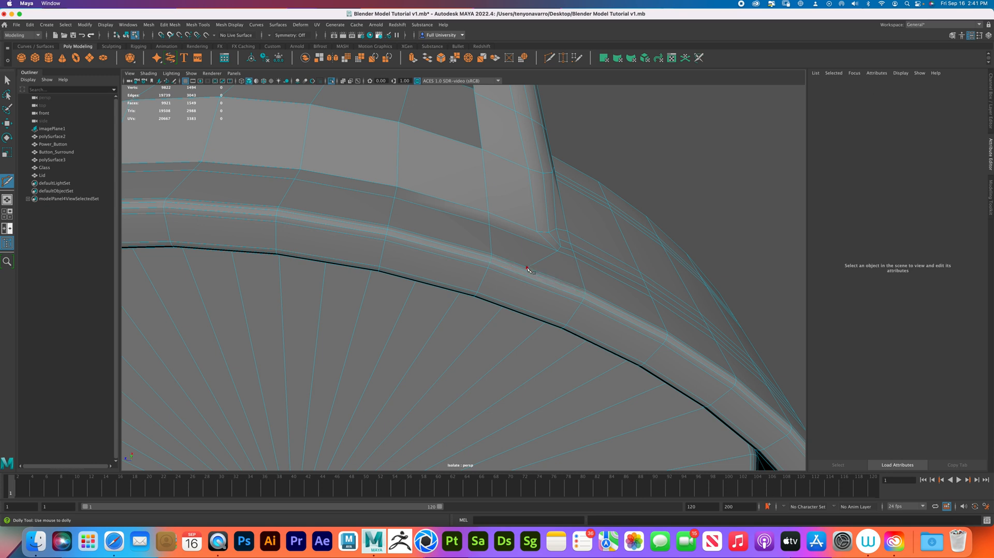
{"action": "left_click_drag", "start_coordinate": [526, 269], "coordinate": [612, 249], "text": "alt"}
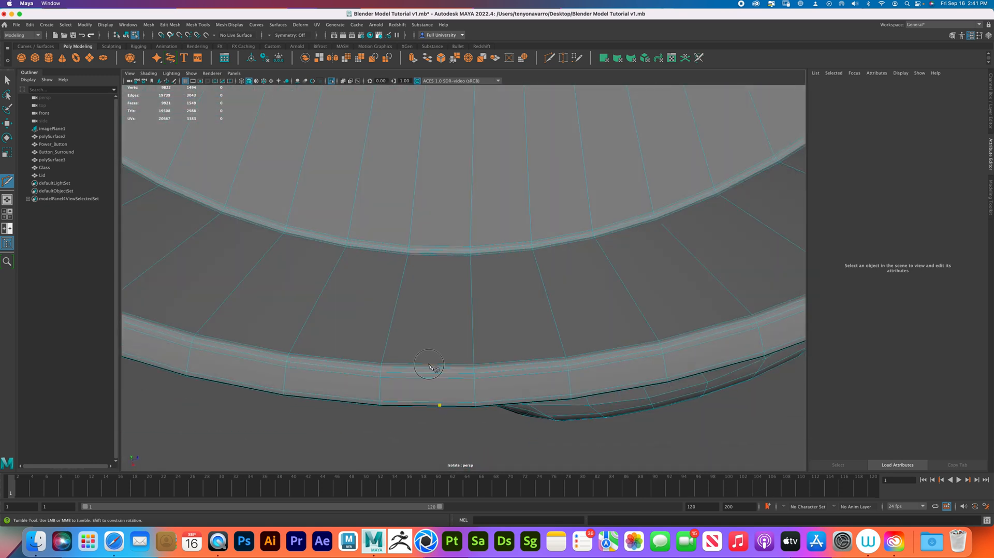
{"action": "left_click_drag", "start_coordinate": [447, 386], "coordinate": [435, 288], "text": "alt"}
{"action": "left_click", "coordinate": [426, 279]}
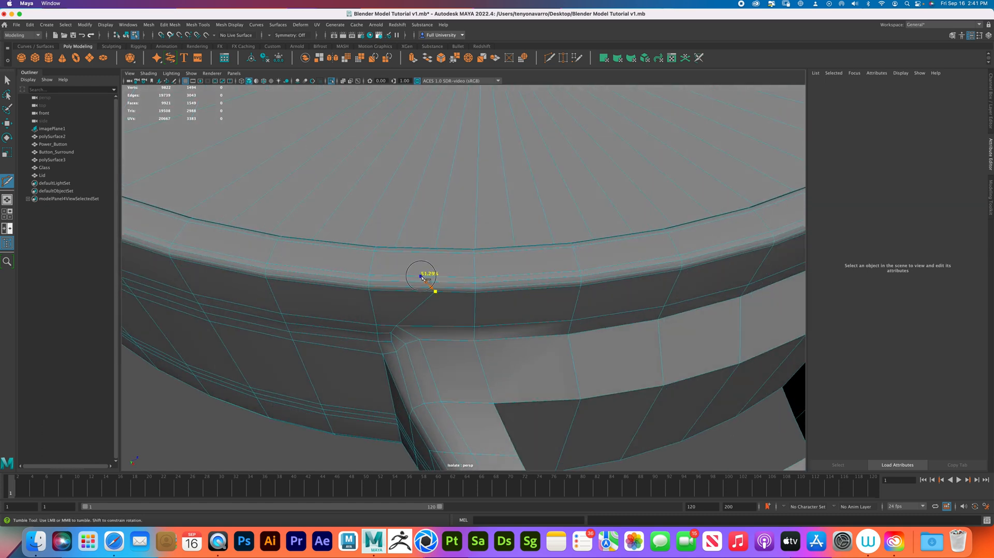
{"action": "left_click_drag", "start_coordinate": [428, 250], "coordinate": [435, 288], "text": "alt"}
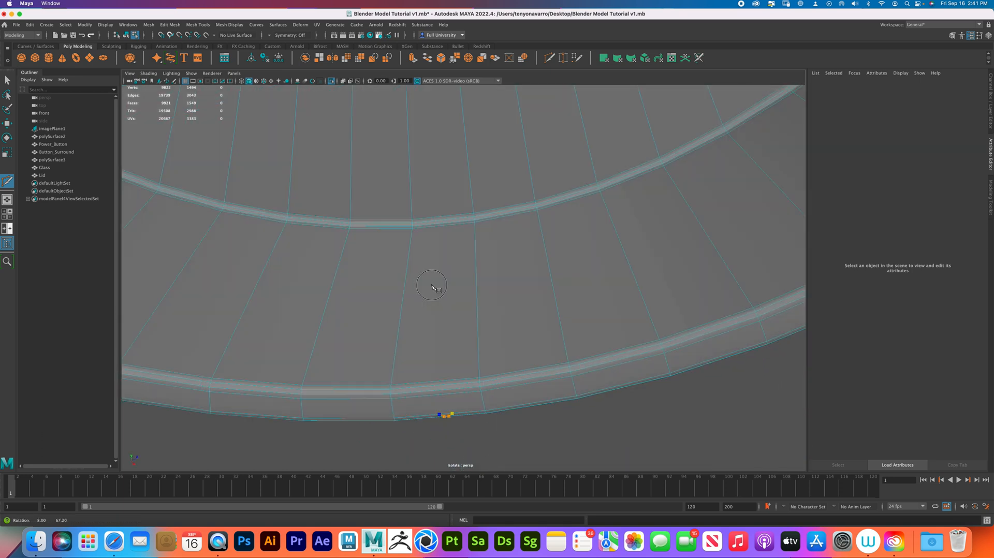
{"action": "left_click", "coordinate": [435, 383]}
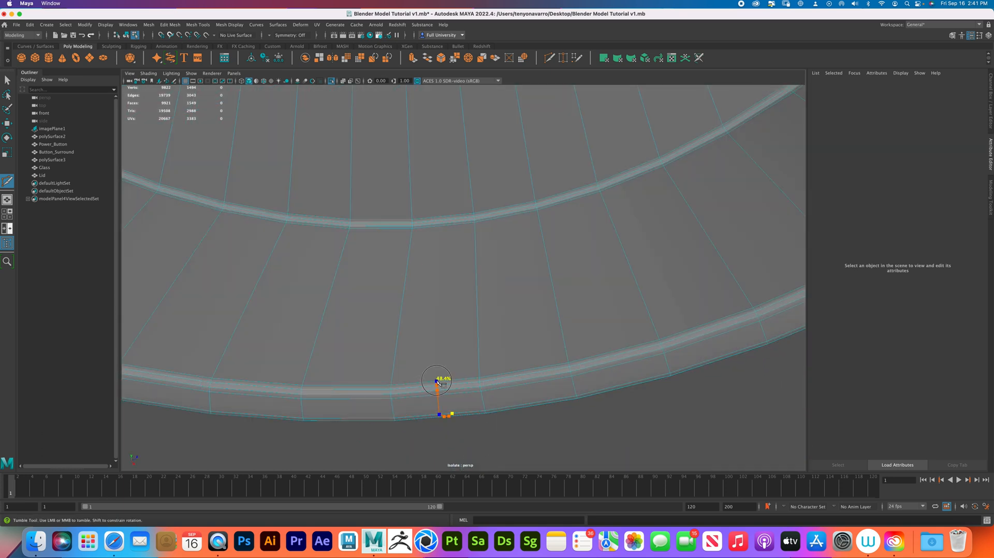
Extend the first corner's cut along the lid's inner wall and across the inner face to the central pole vertex
{"action": "left_click", "coordinate": [441, 217]}
{"action": "left_click_drag", "start_coordinate": [445, 216], "coordinate": [467, 248], "text": "alt"}
{"action": "right_click_drag", "start_coordinate": [467, 249], "coordinate": [453, 248], "text": "alt"}
{"action": "middle_click_drag", "start_coordinate": [456, 151], "coordinate": [466, 215], "text": "alt"}
{"action": "right_click_drag", "start_coordinate": [467, 215], "coordinate": [451, 217], "text": "alt"}
{"action": "middle_click_drag", "start_coordinate": [451, 217], "coordinate": [452, 276], "text": "alt"}
{"action": "left_click", "coordinate": [454, 119]}
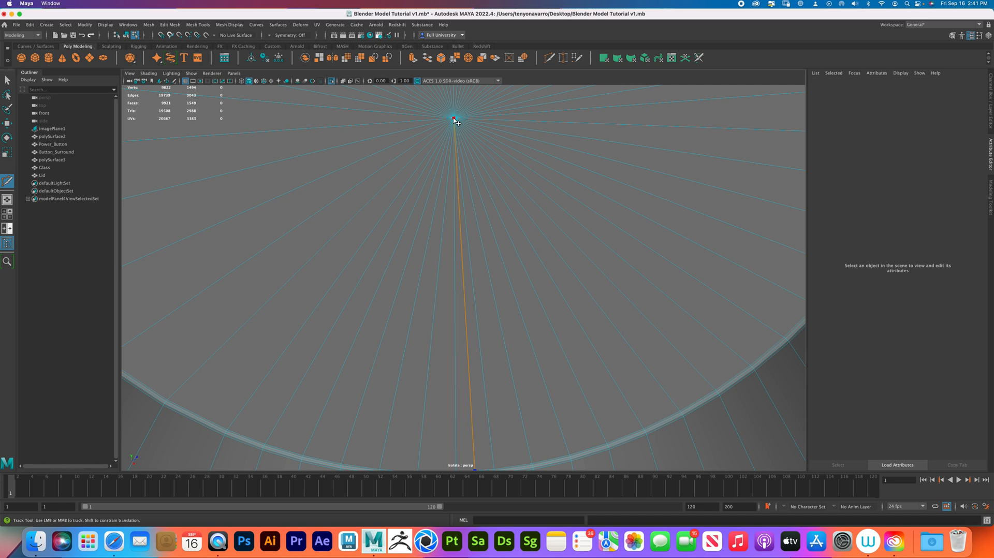
Start the matching Multi-Cut at the opposite corner, from the end of its edge onto the bottom rim
{"action": "right_click_drag", "start_coordinate": [675, 233], "coordinate": [517, 249], "text": "alt"}
{"action": "left_click_drag", "start_coordinate": [494, 272], "coordinate": [542, 310], "text": "alt"}
{"action": "right_click_drag", "start_coordinate": [541, 310], "coordinate": [506, 334], "text": "alt"}
{"action": "middle_click_drag", "start_coordinate": [505, 334], "coordinate": [422, 312], "text": "alt"}
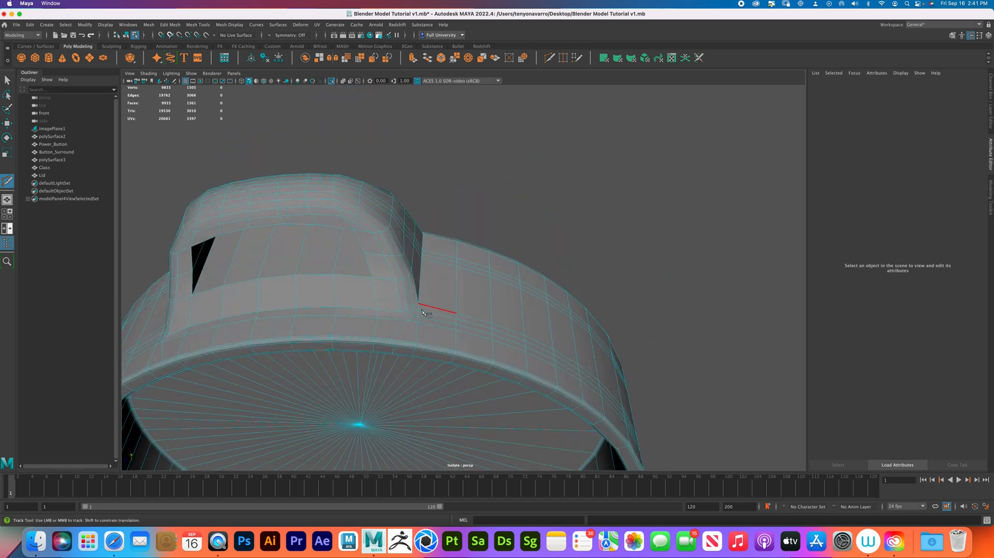
{"action": "middle_click_drag", "start_coordinate": [254, 336], "coordinate": [542, 267], "text": "alt"}
{"action": "right_click_drag", "start_coordinate": [542, 266], "coordinate": [575, 259], "text": "alt"}
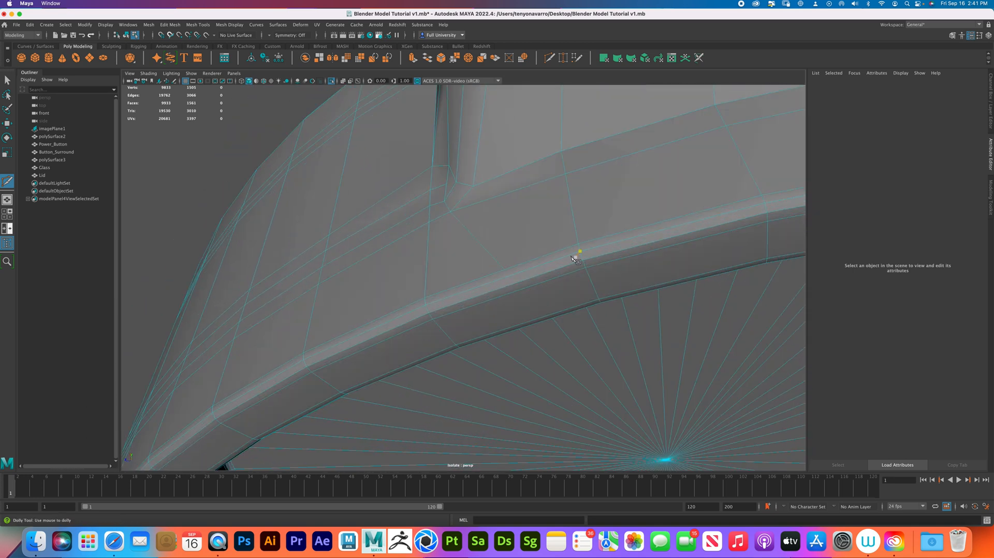
{"action": "left_click", "coordinate": [512, 294]}
{"action": "left_click_drag", "start_coordinate": [507, 294], "coordinate": [369, 318], "text": "alt"}
{"action": "middle_click_drag", "start_coordinate": [369, 319], "coordinate": [523, 243], "text": "alt"}
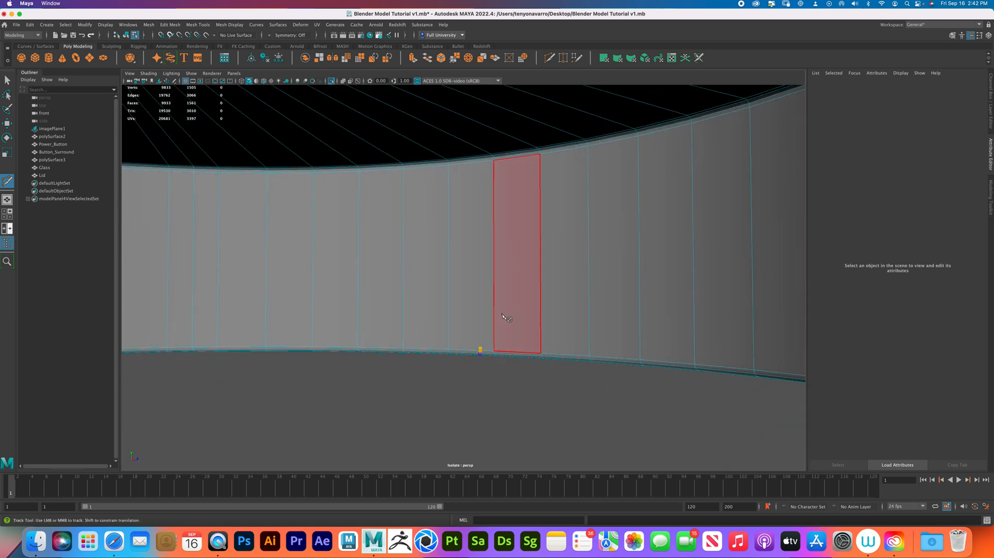
Continue the opposite corner's Multi-Cut around the bottom rim and across its underside to the lower edge of the lid's inner wall
{"action": "key", "text": "f"}
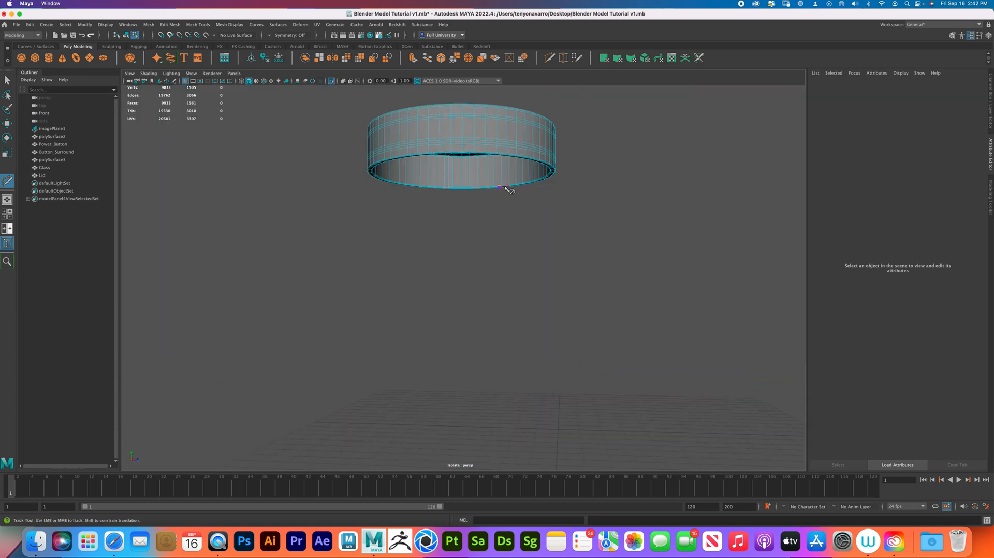
{"action": "left_click_drag", "start_coordinate": [544, 244], "coordinate": [559, 211], "text": "alt"}
{"action": "right_click_drag", "start_coordinate": [560, 211], "coordinate": [658, 289], "text": "alt"}
{"action": "middle_click_drag", "start_coordinate": [554, 248], "coordinate": [497, 346], "text": "alt"}
{"action": "right_click_drag", "start_coordinate": [497, 345], "coordinate": [766, 366], "text": "alt"}
{"action": "middle_click_drag", "start_coordinate": [518, 270], "coordinate": [501, 312], "text": "alt"}
{"action": "right_click_drag", "start_coordinate": [458, 278], "coordinate": [684, 377], "text": "alt"}
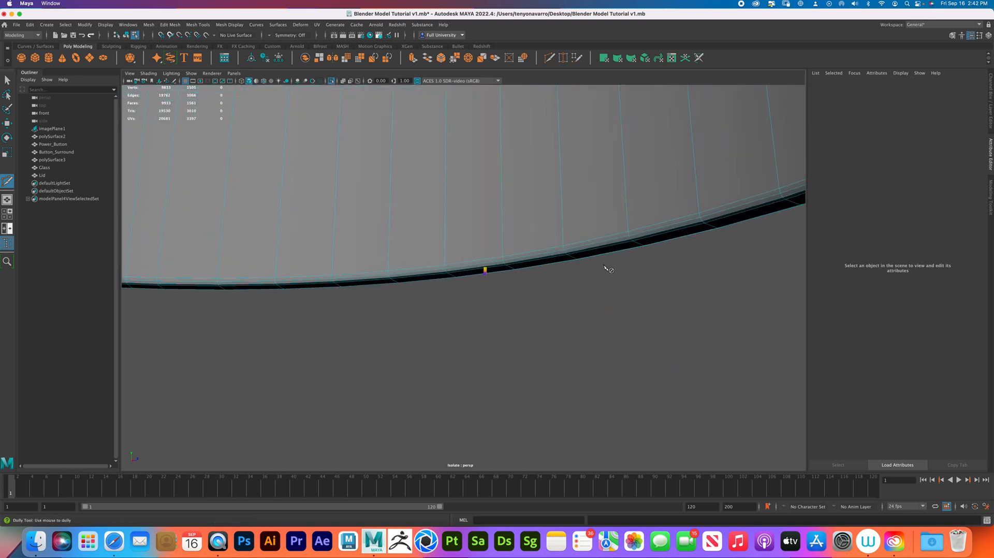
{"action": "right_click_drag", "start_coordinate": [586, 287], "coordinate": [677, 321], "text": "alt"}
{"action": "middle_click_drag", "start_coordinate": [512, 205], "coordinate": [534, 252], "text": "alt"}
{"action": "right_click_drag", "start_coordinate": [534, 252], "coordinate": [461, 206], "text": "alt"}
{"action": "left_click_drag", "start_coordinate": [591, 209], "coordinate": [602, 210], "text": "alt"}
{"action": "middle_click_drag", "start_coordinate": [567, 355], "coordinate": [552, 207], "text": "alt"}
{"action": "left_click_drag", "start_coordinate": [551, 206], "coordinate": [576, 272], "text": "alt"}
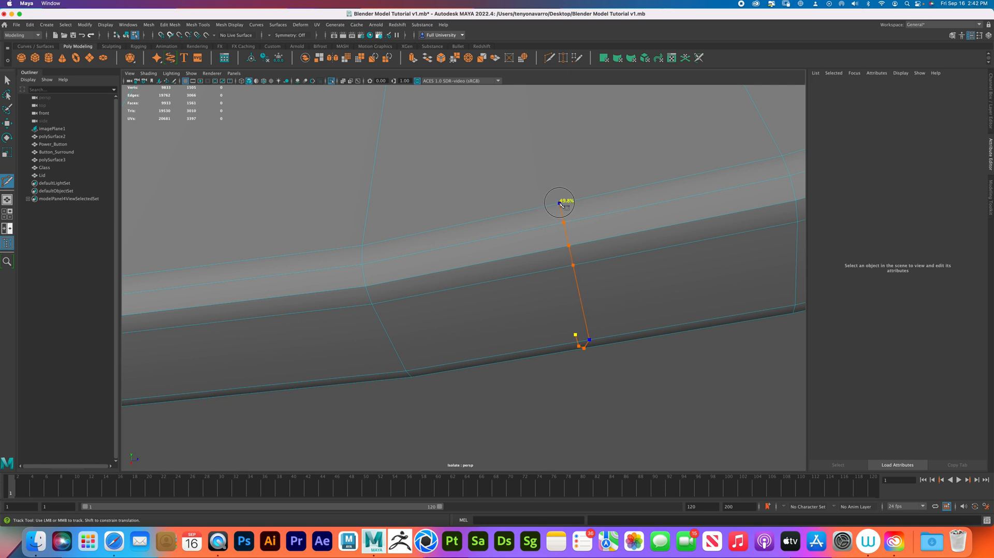
{"action": "left_click", "coordinate": [560, 204], "text": "shift"}
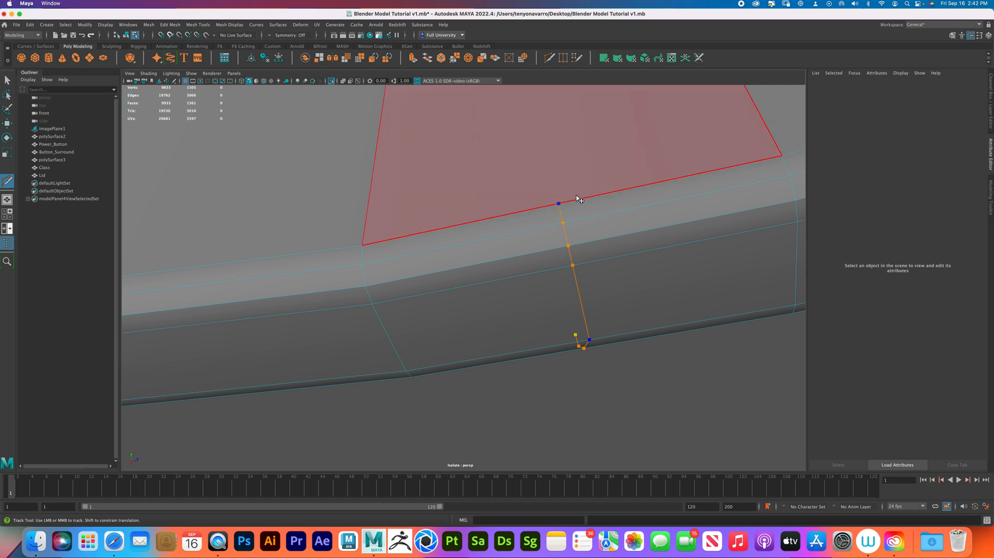
Extend the opposite corner's cut up the lid's inner wall and across the inner face to the central pole vertex, completing the cut
{"action": "middle_click_drag", "start_coordinate": [569, 165], "coordinate": [606, 268], "text": "alt"}
{"action": "scroll", "coordinate": [606, 268], "scroll_direction": "down", "scroll_amount": 5}
{"action": "middle_click_drag", "start_coordinate": [541, 249], "coordinate": [538, 290], "text": "alt"}
{"action": "middle_click_drag", "start_coordinate": [523, 182], "coordinate": [535, 230], "text": "alt"}
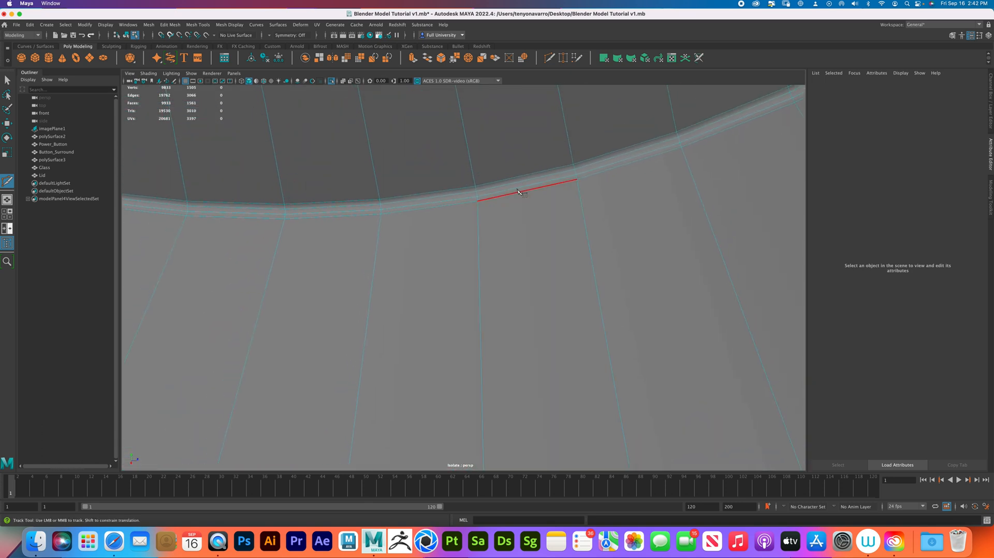
{"action": "left_click", "coordinate": [523, 176]}
{"action": "scroll", "coordinate": [527, 180], "scroll_direction": "down", "scroll_amount": 3}
{"action": "middle_click_drag", "start_coordinate": [532, 181], "coordinate": [528, 236], "text": "alt"}
{"action": "scroll", "coordinate": [506, 122], "scroll_direction": "down", "scroll_amount": 3}
{"action": "middle_click_drag", "start_coordinate": [445, 104], "coordinate": [429, 334], "text": "alt"}
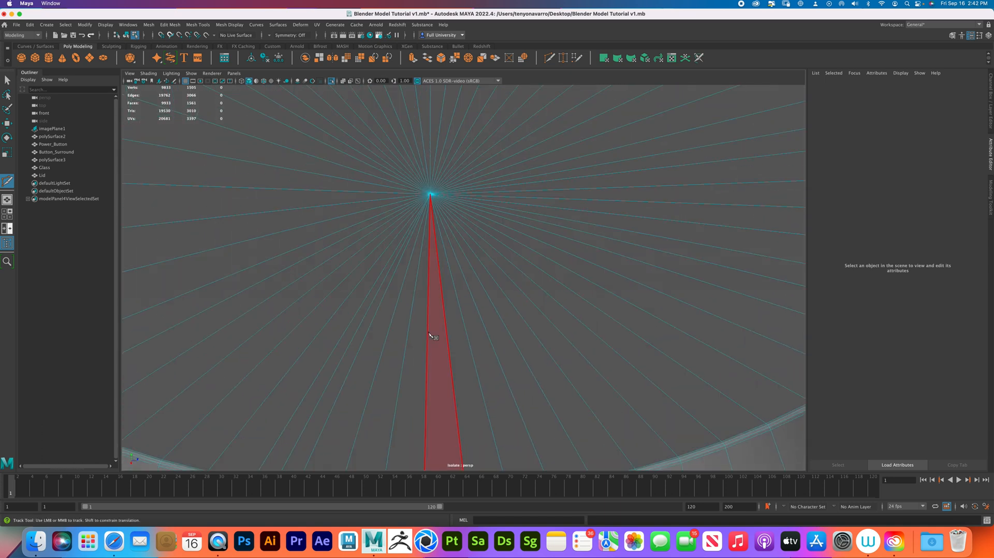
{"action": "left_click", "coordinate": [430, 195]}
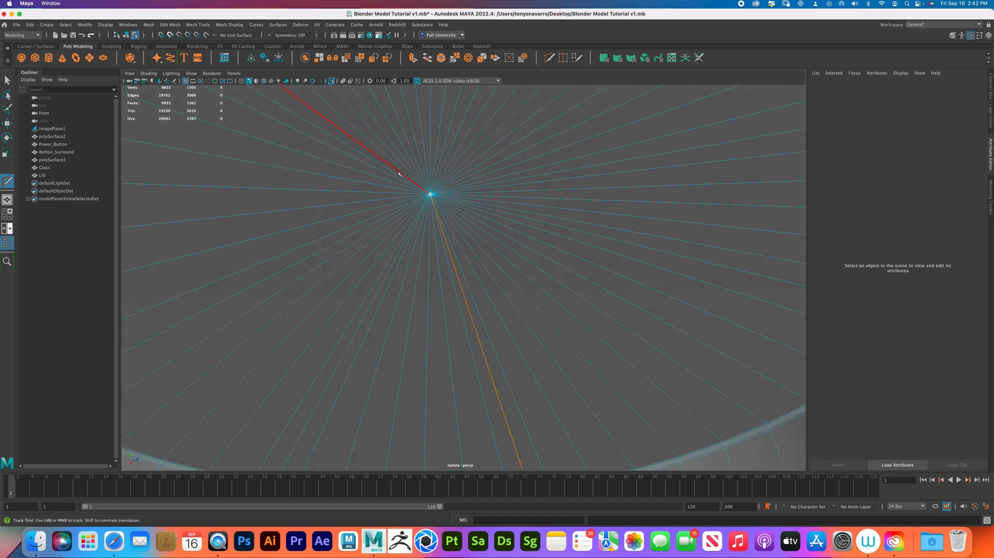
{"action": "key", "text": "Return"}
Return the lid to object mode and turn on its smooth mesh preview
{"action": "scroll", "coordinate": [562, 269], "scroll_direction": "down", "scroll_amount": 3}
{"action": "middle_click_drag", "start_coordinate": [523, 245], "coordinate": [517, 211], "text": "alt"}
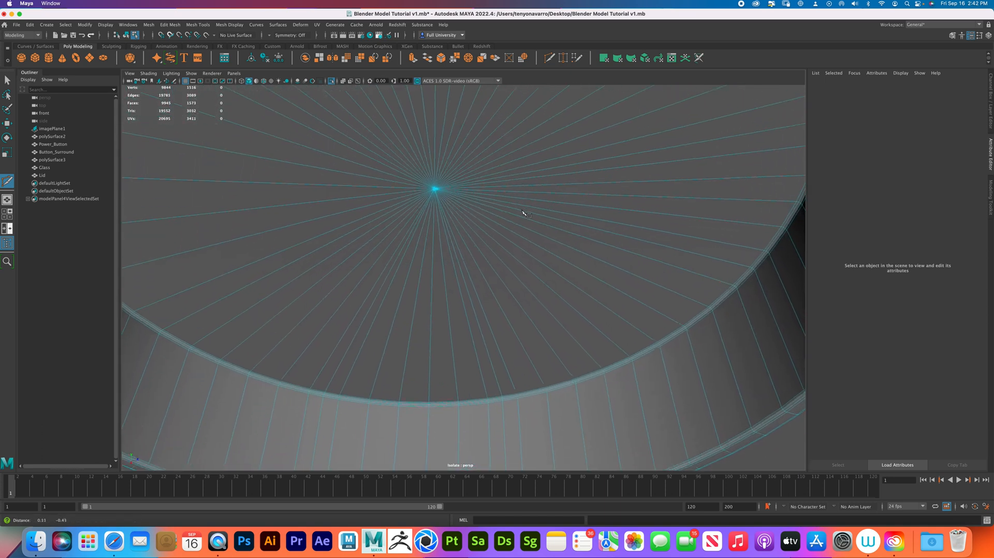
{"action": "scroll", "coordinate": [501, 204], "scroll_direction": "down", "scroll_amount": 4}
{"action": "scroll", "coordinate": [498, 203], "scroll_direction": "down", "scroll_amount": 3}
{"action": "key", "text": "q"}
{"action": "right_click_drag", "start_coordinate": [508, 276], "coordinate": [510, 297]}
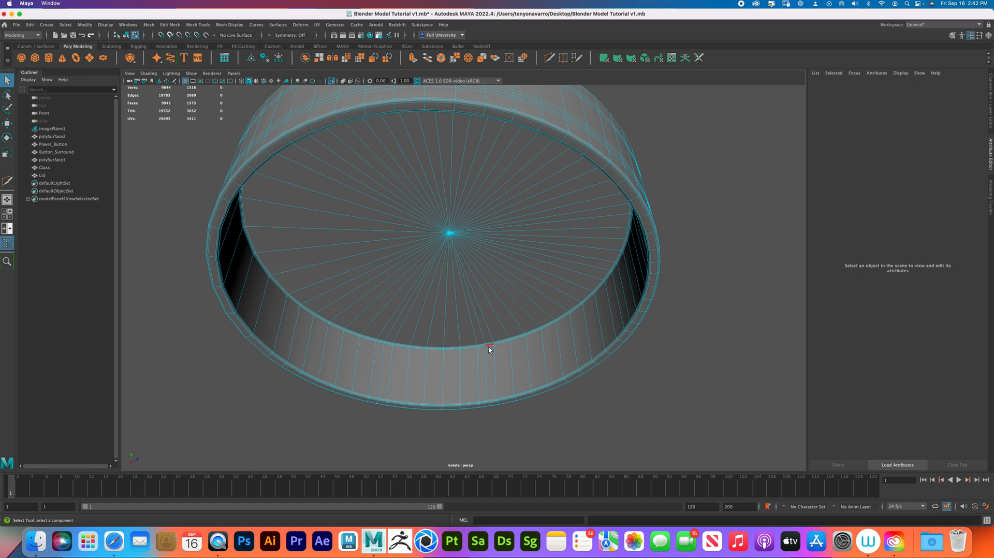
{"action": "right_click_drag", "start_coordinate": [466, 280], "coordinate": [466, 262]}
{"action": "scroll", "coordinate": [508, 311], "scroll_direction": "up", "scroll_amount": 6}
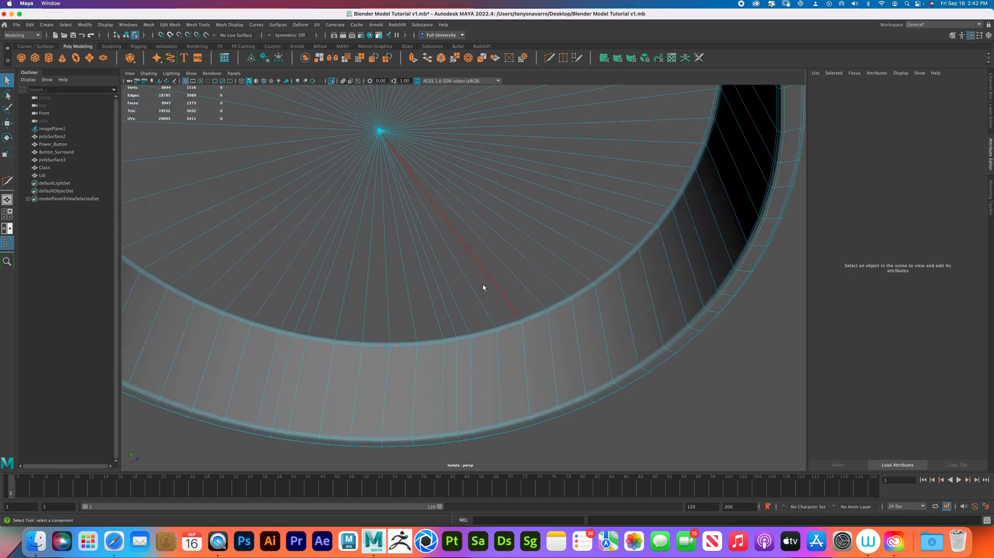
{"action": "right_click_drag", "start_coordinate": [489, 286], "coordinate": [487, 262]}
{"action": "left_click", "coordinate": [735, 341]}
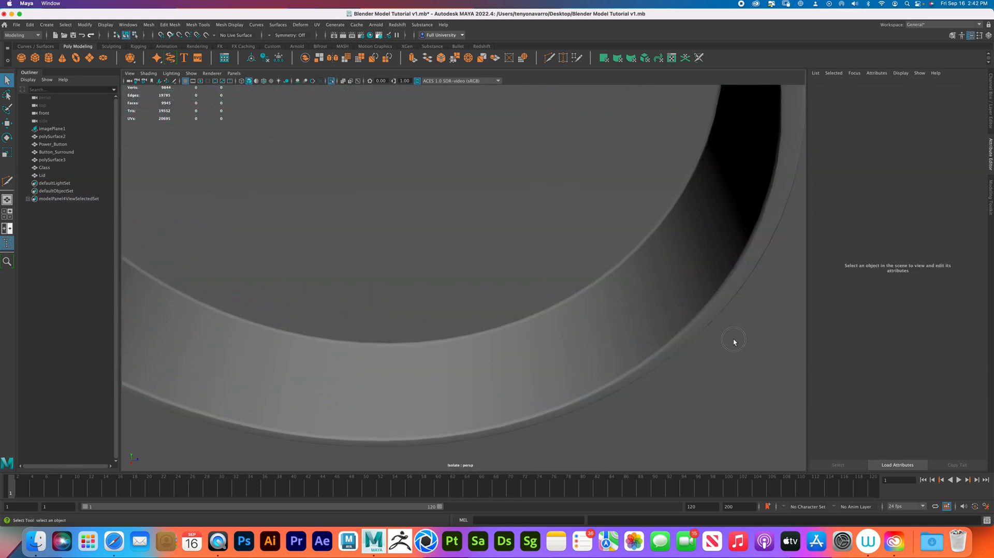
{"action": "right_click_drag", "start_coordinate": [679, 344], "coordinate": [524, 297], "text": "alt"}
{"action": "middle_click_drag", "start_coordinate": [524, 297], "coordinate": [533, 388], "text": "alt"}
{"action": "left_click_drag", "start_coordinate": [532, 388], "coordinate": [505, 336], "text": "alt"}
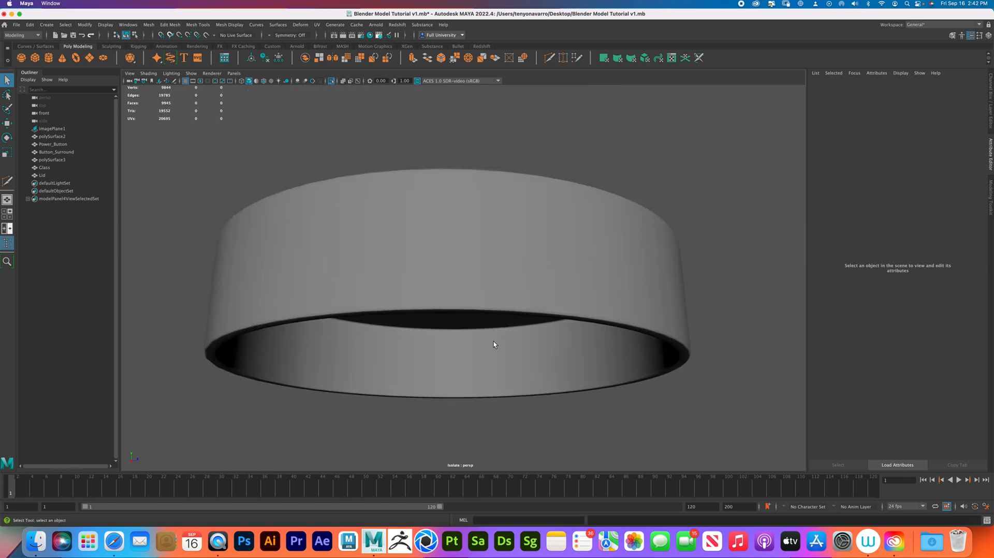
{"action": "left_click", "coordinate": [533, 310]}
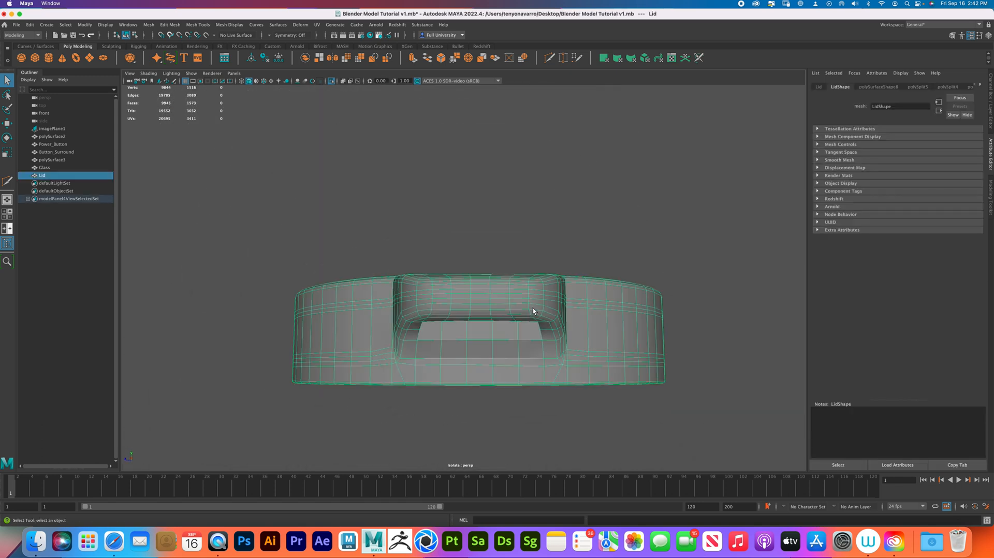
{"action": "left_click", "coordinate": [676, 270]}
{"action": "left_click_drag", "start_coordinate": [482, 378], "coordinate": [546, 376], "text": "alt"}
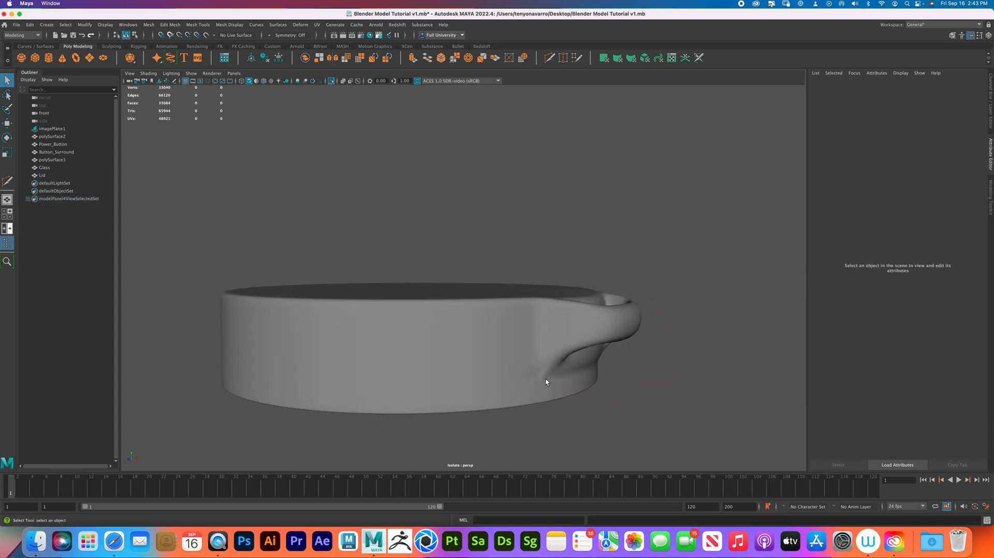
Move the vertices around the tab's lower corner to even out its blend into the lid's side wall, and return to object mode
{"action": "left_click", "coordinate": [520, 361]}
{"action": "scroll", "coordinate": [519, 362], "scroll_direction": "up", "scroll_amount": 5}
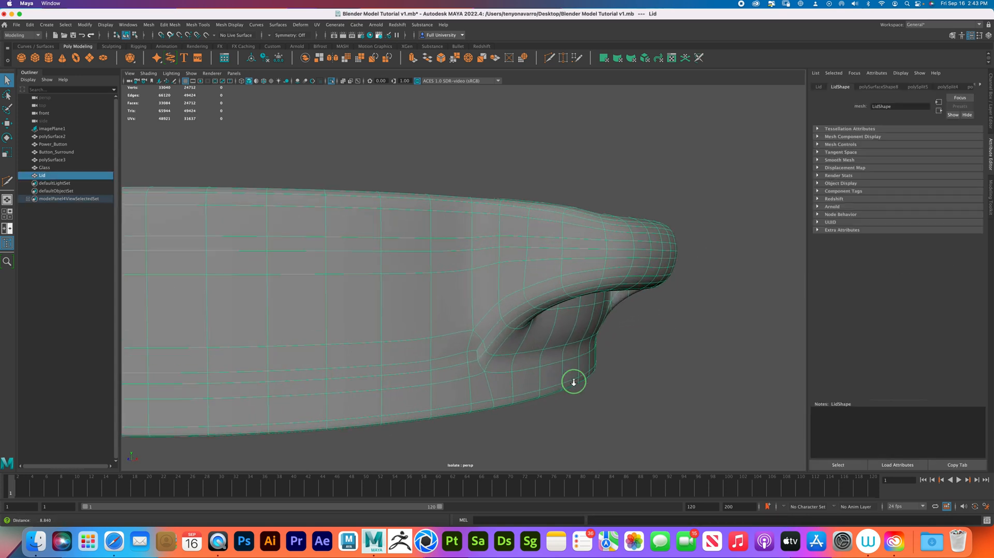
{"action": "right_click_drag", "start_coordinate": [520, 362], "coordinate": [482, 361]}
{"action": "left_click", "coordinate": [479, 360]}
{"action": "scroll", "coordinate": [495, 368], "scroll_direction": "up", "scroll_amount": 5}
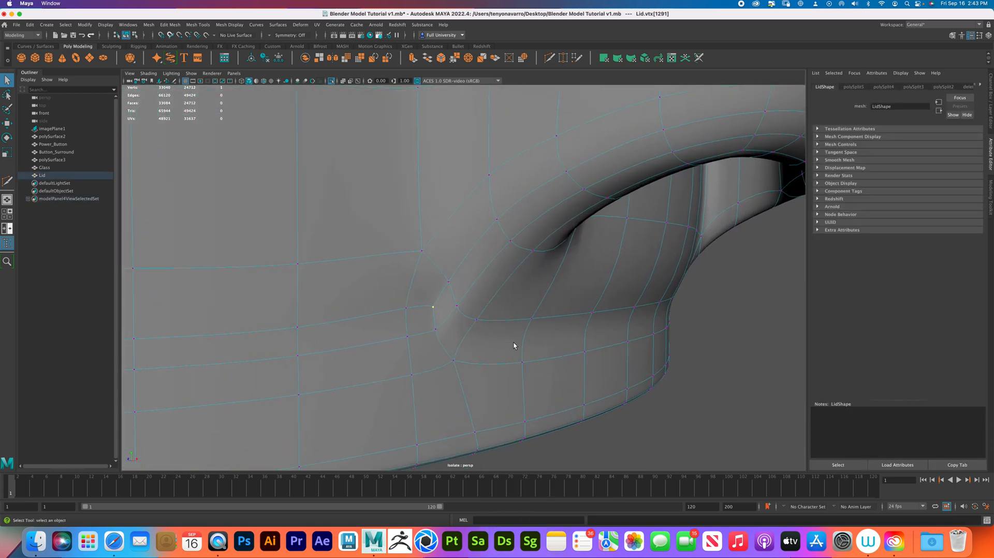
{"action": "key", "text": "w"}
{"action": "left_click_drag", "start_coordinate": [434, 298], "coordinate": [527, 329]}
{"action": "left_click_drag", "start_coordinate": [607, 406], "coordinate": [447, 326]}
{"action": "left_click", "coordinate": [420, 358]}
{"action": "mouse_move", "coordinate": [446, 325]}
{"action": "left_mouse_down", "text": "alt"}
{"action": "mouse_move", "coordinate": [395, 333]}
{"action": "mouse_move", "coordinate": [438, 332]}
{"action": "left_mouse_up", "text": "alt"}
{"action": "left_click", "coordinate": [376, 329]}
{"action": "left_click_drag", "start_coordinate": [376, 329], "coordinate": [337, 328]}
{"action": "left_click", "coordinate": [371, 351]}
{"action": "left_click_drag", "start_coordinate": [393, 350], "coordinate": [395, 358]}
{"action": "right_click_drag", "start_coordinate": [395, 357], "coordinate": [424, 338]}
{"action": "left_click", "coordinate": [697, 314]}
Take the Lid out of isolation to show it with the rest of the blender and the reference image
{"action": "right_click_drag", "start_coordinate": [689, 318], "coordinate": [560, 274], "text": "alt"}
{"action": "left_click_drag", "start_coordinate": [561, 273], "coordinate": [572, 329], "text": "alt"}
{"action": "left_click", "coordinate": [511, 308]}
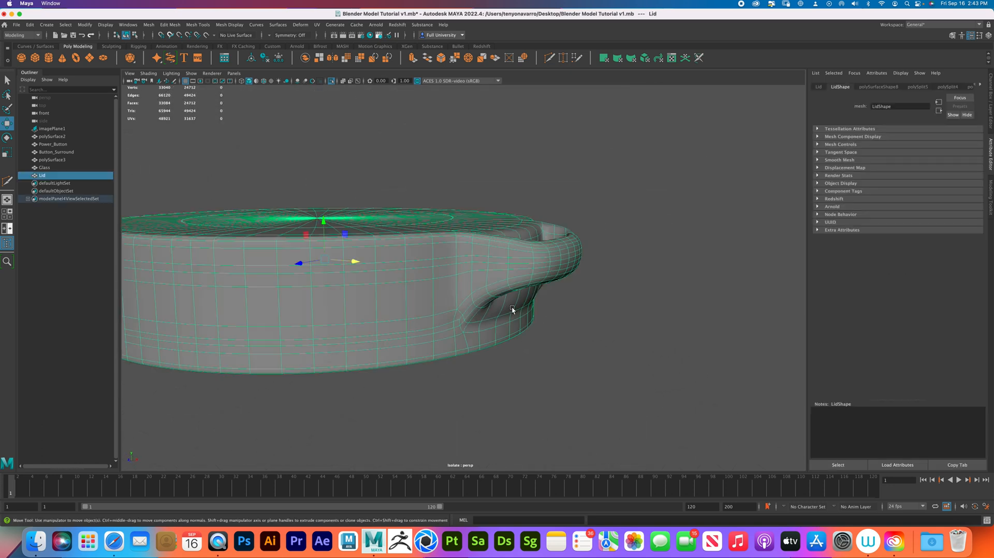
{"action": "key", "text": "ctrl+1"}
{"action": "left_click", "coordinate": [547, 178]}
{"action": "left_click_drag", "start_coordinate": [536, 190], "coordinate": [652, 263], "text": "alt"}
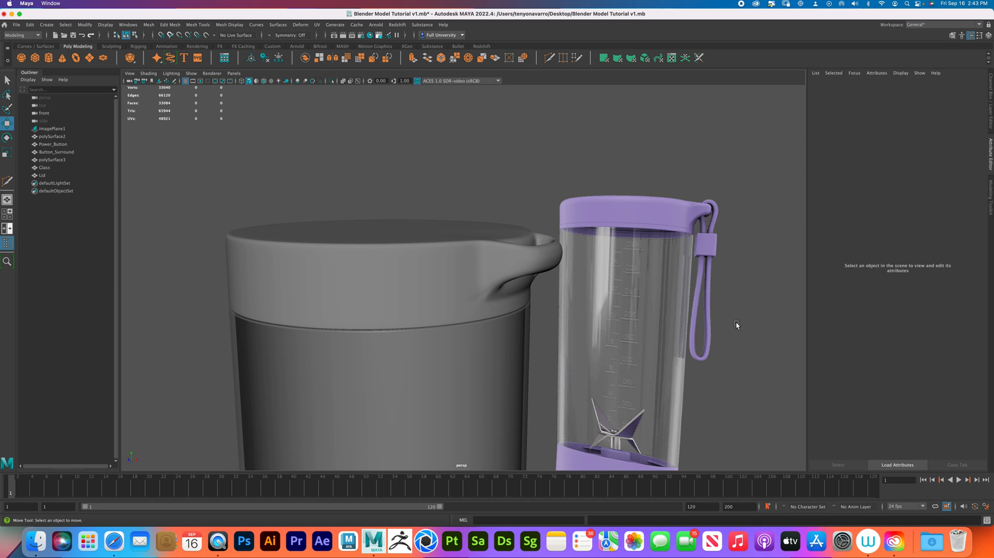
In the front view, start a CV curve on the reference strap's inner strand, from below the clasp up to the lid's tab
{"action": "key", "text": "f"}
{"action": "key", "text": "space"}
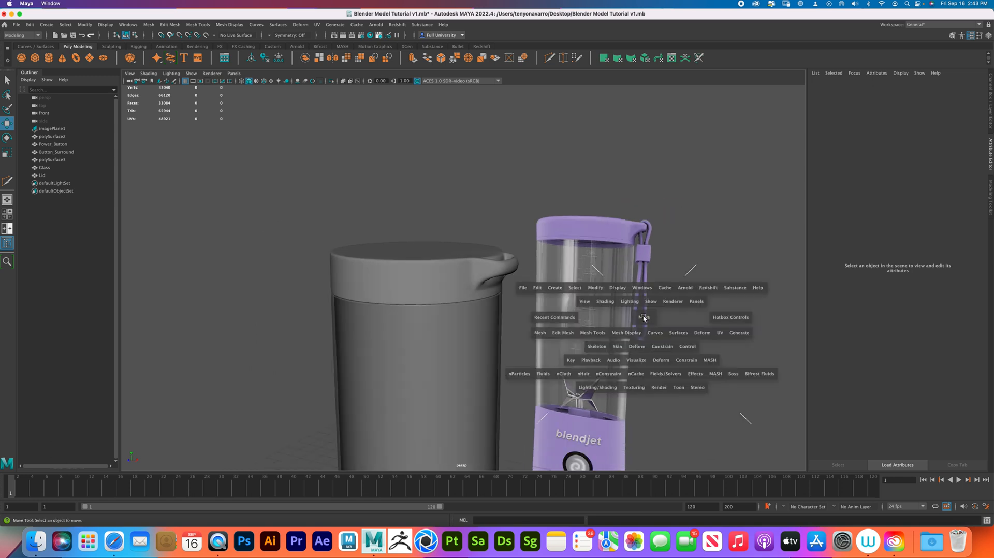
{"action": "scroll", "coordinate": [410, 385], "scroll_direction": "down", "scroll_amount": 5}
{"action": "key", "text": "space"}
{"action": "scroll", "coordinate": [492, 290], "scroll_direction": "down", "scroll_amount": 5}
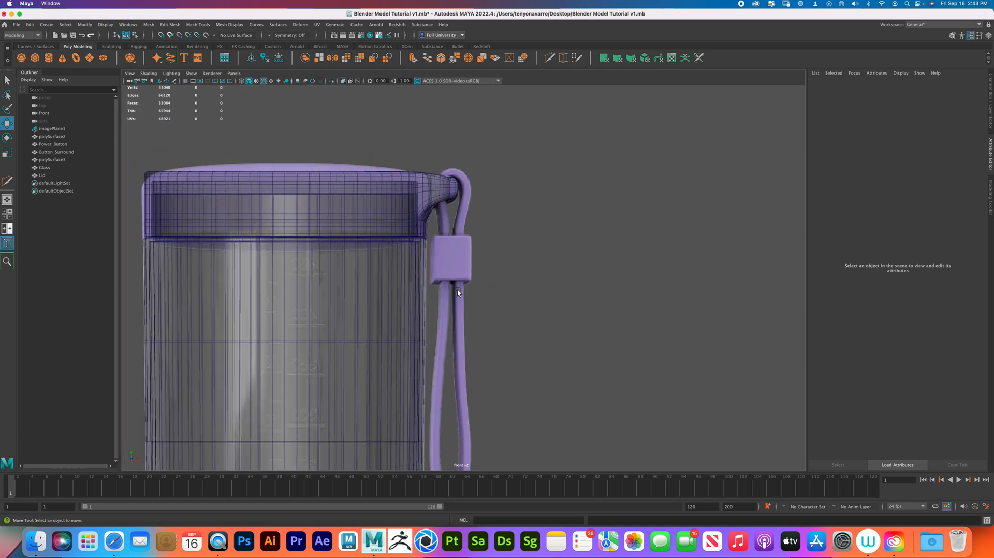
{"action": "middle_click_drag", "start_coordinate": [458, 294], "coordinate": [423, 219], "text": "alt"}
{"action": "scroll", "coordinate": [476, 251], "scroll_direction": "down", "scroll_amount": 2}
{"action": "middle_click_drag", "start_coordinate": [463, 259], "coordinate": [456, 268], "text": "alt"}
{"action": "right_click_drag", "start_coordinate": [484, 299], "coordinate": [499, 296], "text": "alt"}
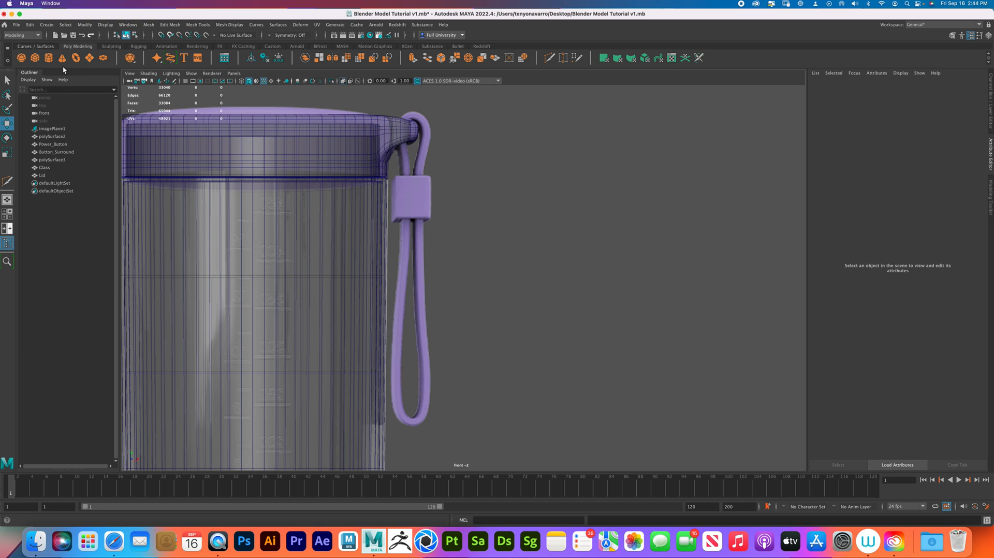
{"action": "left_click", "coordinate": [49, 25]}
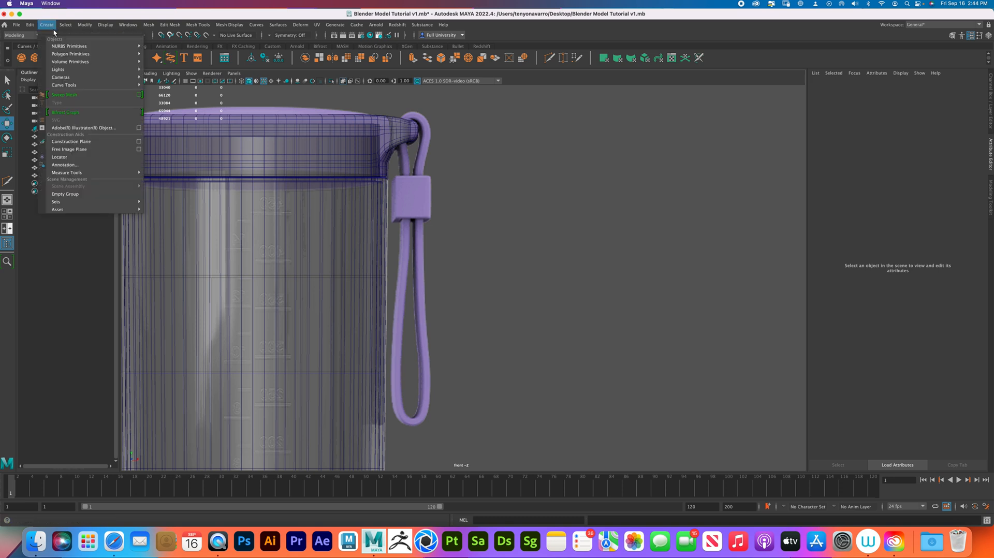
{"action": "mouse_move", "coordinate": [134, 85]}
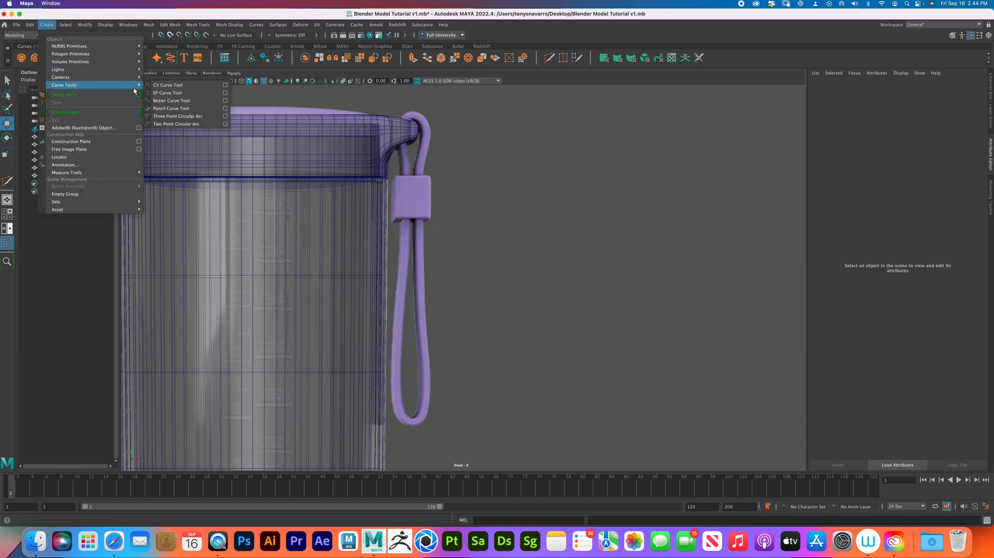
{"action": "left_click", "coordinate": [163, 86]}
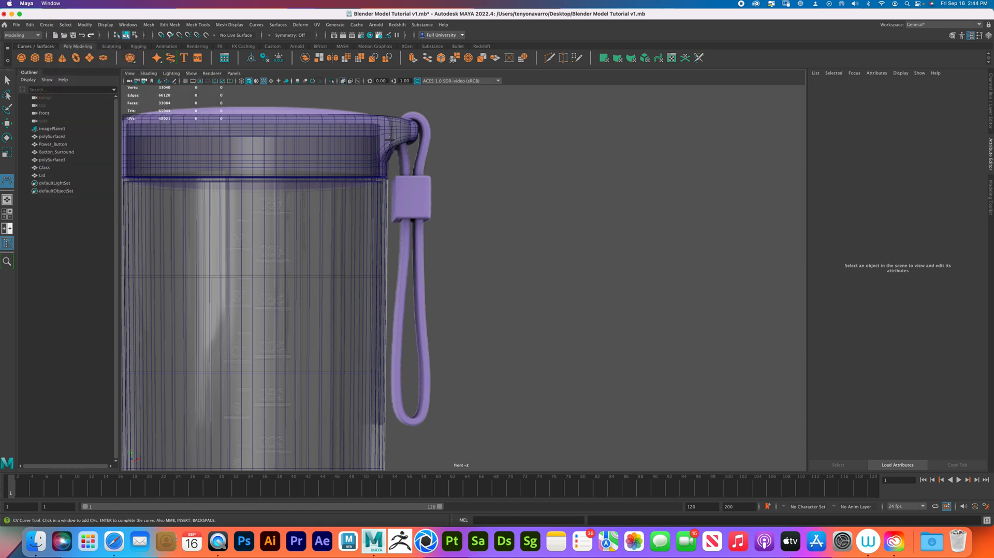
{"action": "left_click", "coordinate": [404, 227]}
{"action": "left_click", "coordinate": [405, 192]}
{"action": "left_click", "coordinate": [405, 169]}
{"action": "left_click", "coordinate": [402, 148]}
{"action": "left_click", "coordinate": [398, 131]}
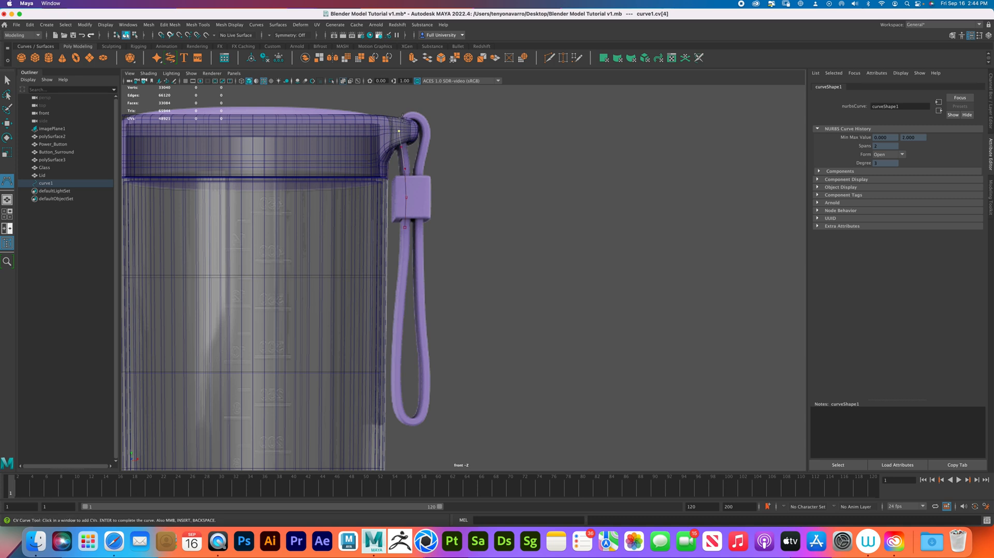
Continue the CV curve over the strap's top loop and down its outer strand through the clasp
{"action": "left_click", "coordinate": [410, 113]}
{"action": "left_click", "coordinate": [426, 124]}
{"action": "left_click", "coordinate": [424, 150]}
{"action": "left_click", "coordinate": [420, 164]}
{"action": "left_click", "coordinate": [419, 178]}
{"action": "left_click", "coordinate": [419, 199]}
{"action": "left_click", "coordinate": [419, 233]}
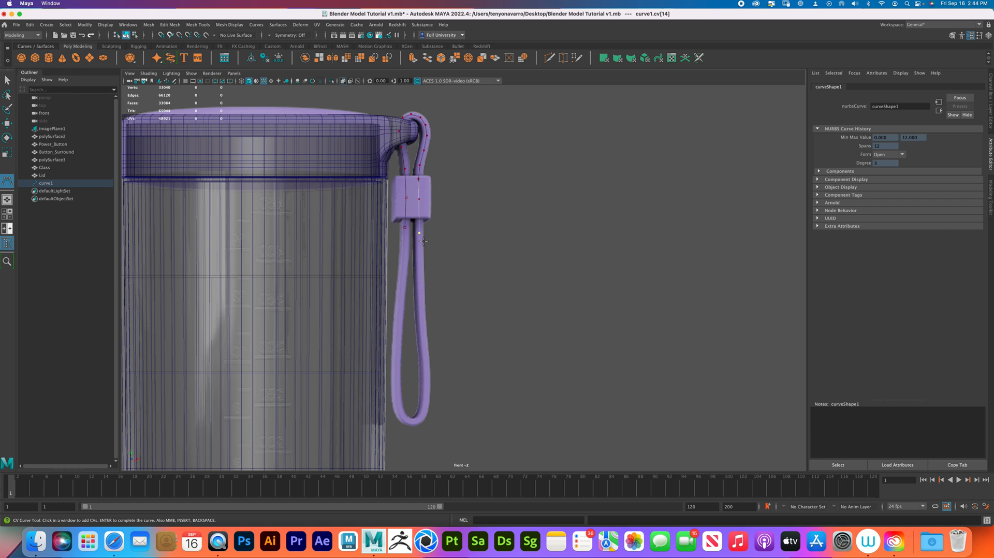
Trace the CV curve down the strap's outer strand from the clasp to the middle of the bottom bend
{"action": "left_click", "coordinate": [420, 268]}
{"action": "left_click", "coordinate": [422, 292]}
{"action": "key", "text": "z"}
{"action": "left_click", "coordinate": [421, 297]}
{"action": "left_click", "coordinate": [424, 342]}
{"action": "left_click", "coordinate": [426, 381]}
{"action": "left_click", "coordinate": [425, 396]}
{"action": "left_click", "coordinate": [423, 410]}
{"action": "left_click", "coordinate": [418, 418]}
{"action": "left_click", "coordinate": [411, 420]}
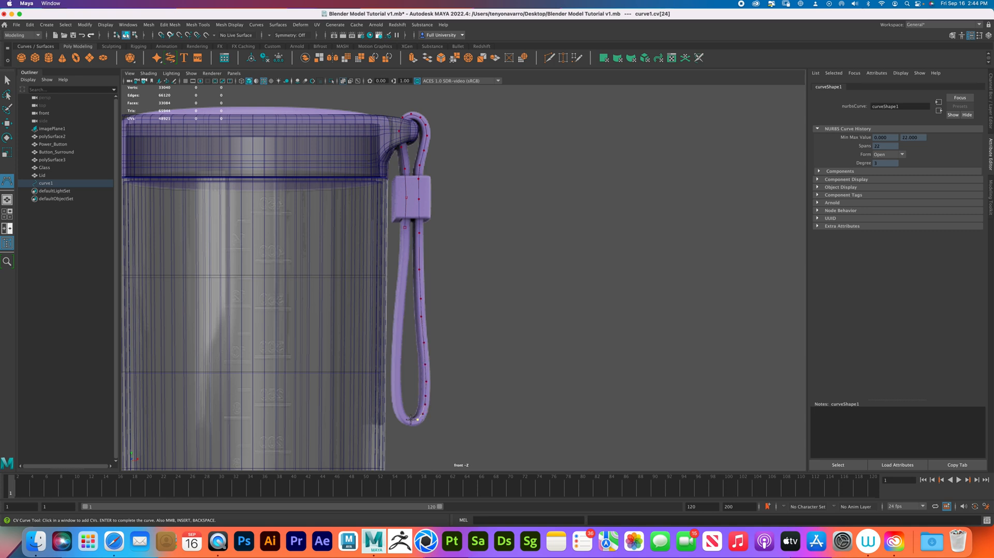
Carry the CV curve around the bottom bend and up the inner strand to just below the clasp, and finish the curve
{"action": "left_click", "coordinate": [402, 417]}
{"action": "left_click", "coordinate": [396, 402]}
{"action": "left_click", "coordinate": [394, 386]}
{"action": "left_click", "coordinate": [396, 366]}
{"action": "left_click", "coordinate": [401, 316]}
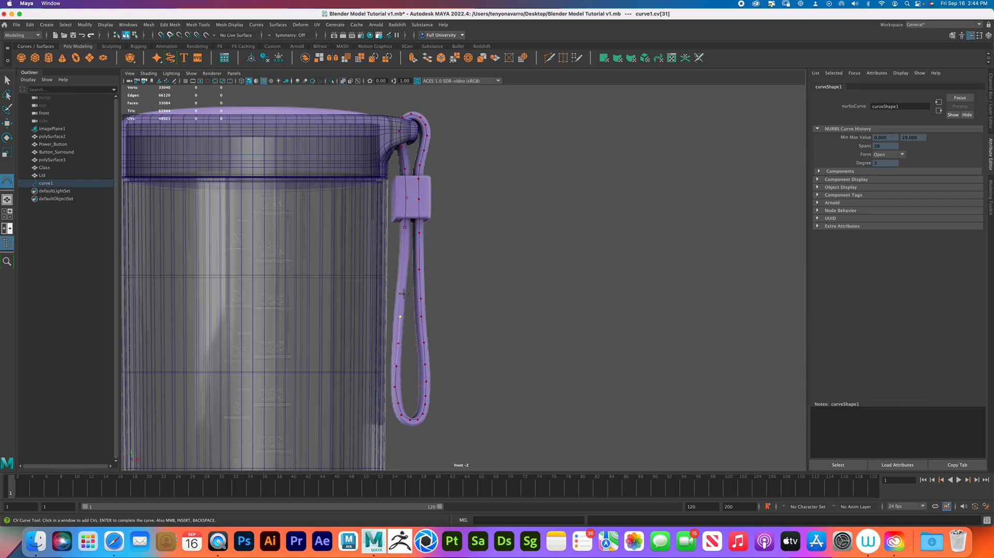
{"action": "left_click", "coordinate": [402, 293]}
{"action": "left_click", "coordinate": [405, 248]}
{"action": "left_click", "coordinate": [7, 80]}
Adjust the curve's end control vertices just below the clasp to line them up along the inner strand
{"action": "right_click_drag", "start_coordinate": [430, 247], "coordinate": [610, 342], "text": "alt"}
{"action": "middle_click_drag", "start_coordinate": [414, 281], "coordinate": [533, 381], "text": "alt"}
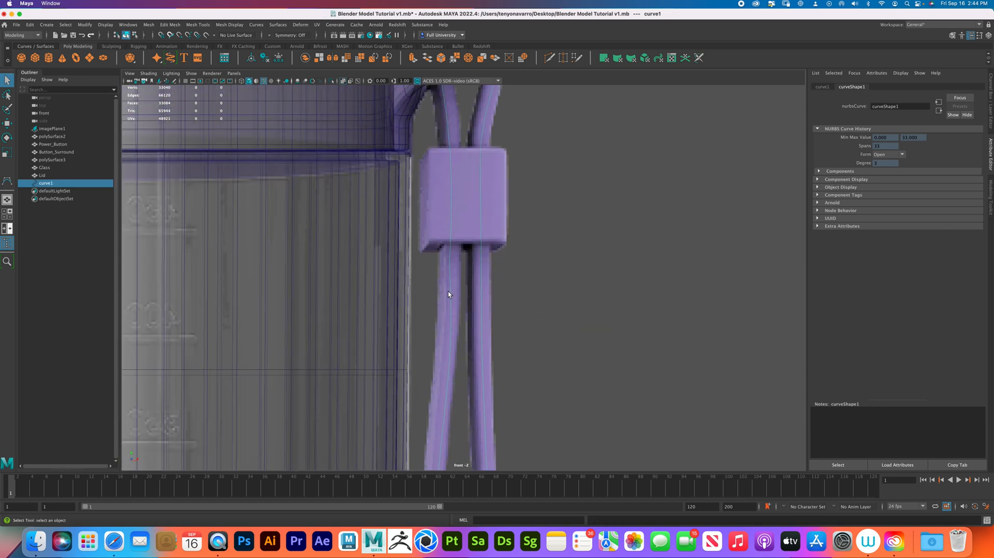
{"action": "right_click_drag", "start_coordinate": [447, 290], "coordinate": [417, 295]}
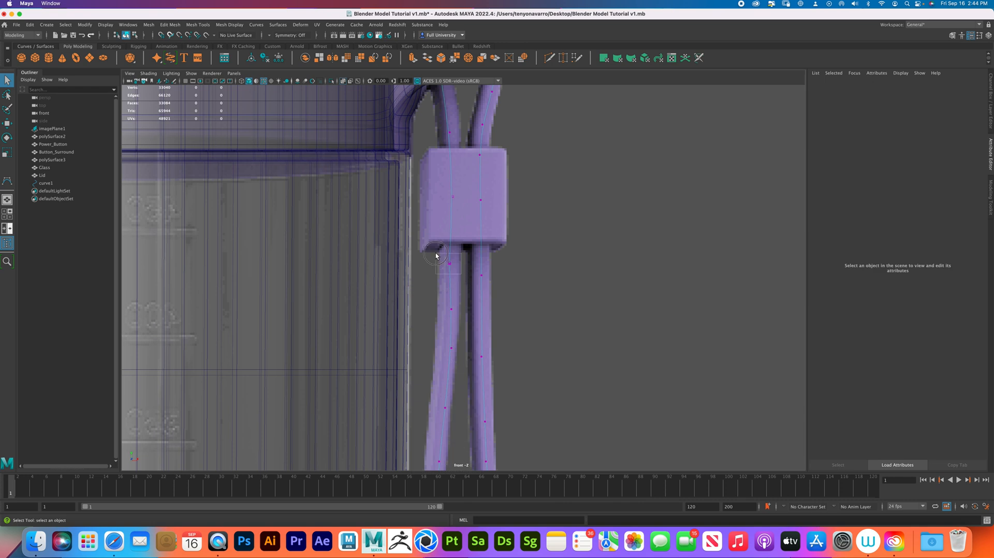
{"action": "right_click_drag", "start_coordinate": [450, 263], "coordinate": [446, 264]}
{"action": "left_click", "coordinate": [450, 267]}
{"action": "left_click", "coordinate": [450, 263]}
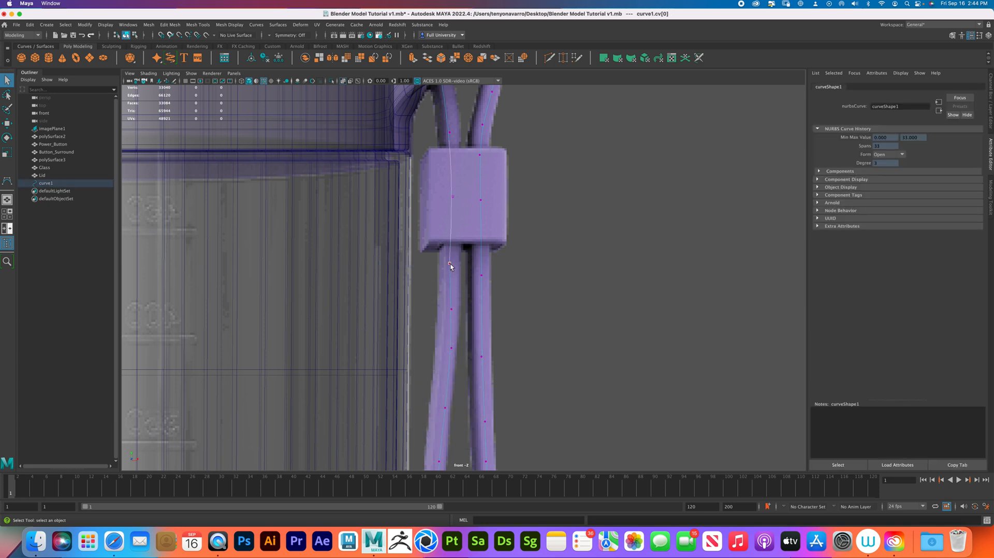
{"action": "left_click", "coordinate": [449, 264]}
{"action": "key", "text": "w"}
{"action": "left_click_drag", "start_coordinate": [453, 225], "coordinate": [449, 232]}
{"action": "left_click", "coordinate": [451, 309]}
{"action": "left_click_drag", "start_coordinate": [491, 309], "coordinate": [490, 283]}
{"action": "left_click", "coordinate": [449, 283]}
{"action": "left_click", "coordinate": [451, 310]}
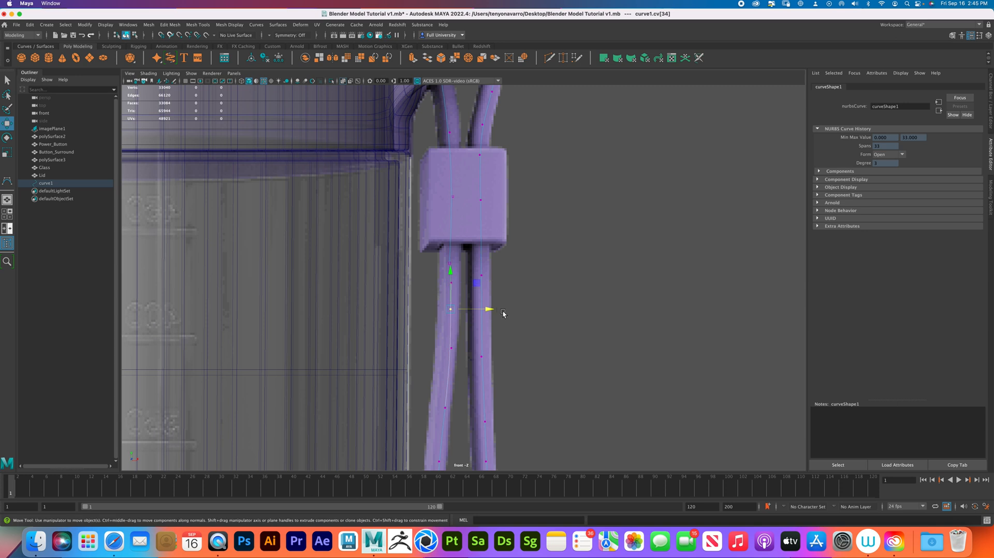
{"action": "left_click_drag", "start_coordinate": [439, 257], "coordinate": [490, 263]}
Reposition the curve's control vertices around the strap's top loop to match the reference, and return to object selection
{"action": "middle_click_drag", "start_coordinate": [483, 189], "coordinate": [462, 265], "text": "alt"}
{"action": "scroll", "coordinate": [462, 265], "scroll_direction": "up", "scroll_amount": 5}
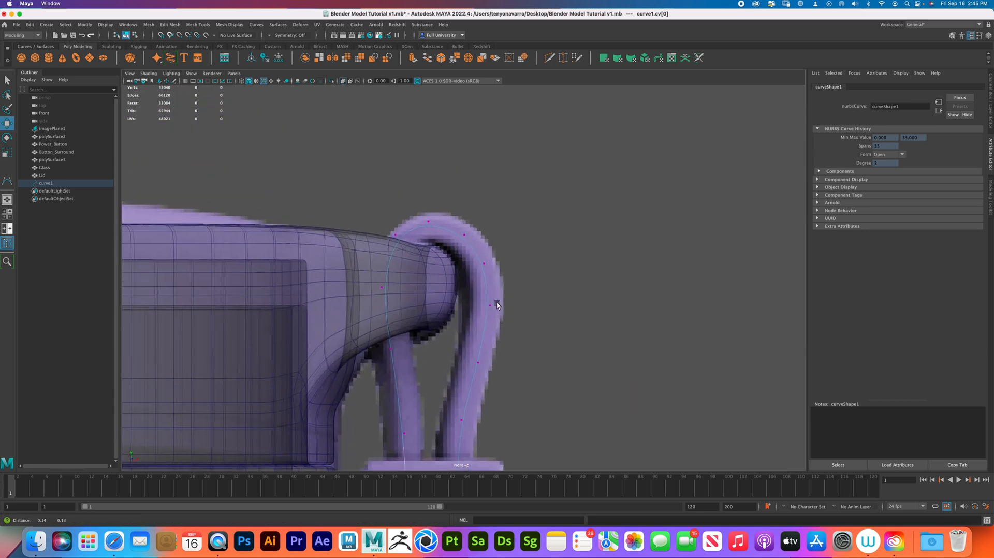
{"action": "left_click", "coordinate": [458, 253]}
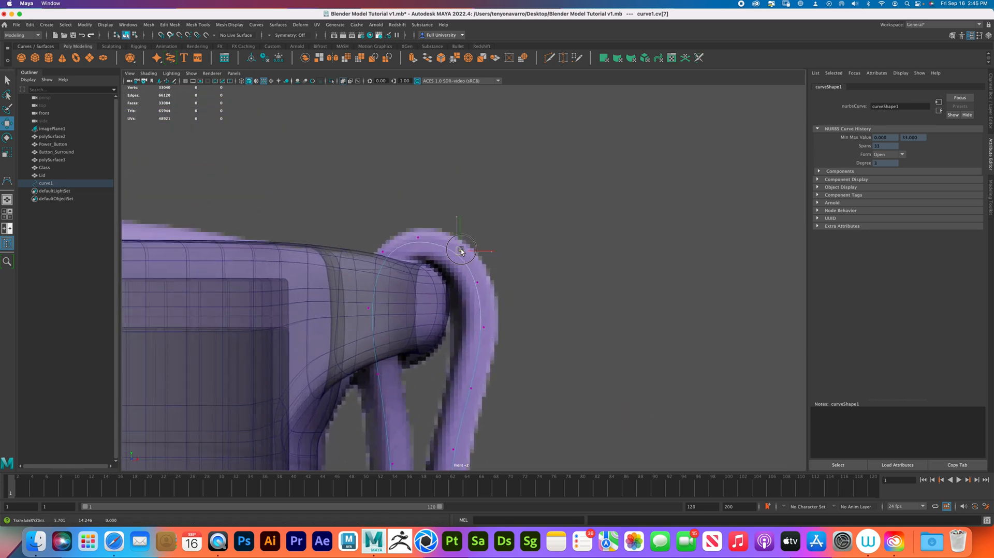
{"action": "left_click", "coordinate": [422, 238]}
{"action": "left_click", "coordinate": [382, 252]}
{"action": "middle_click_drag", "start_coordinate": [473, 250], "coordinate": [452, 231], "text": "alt"}
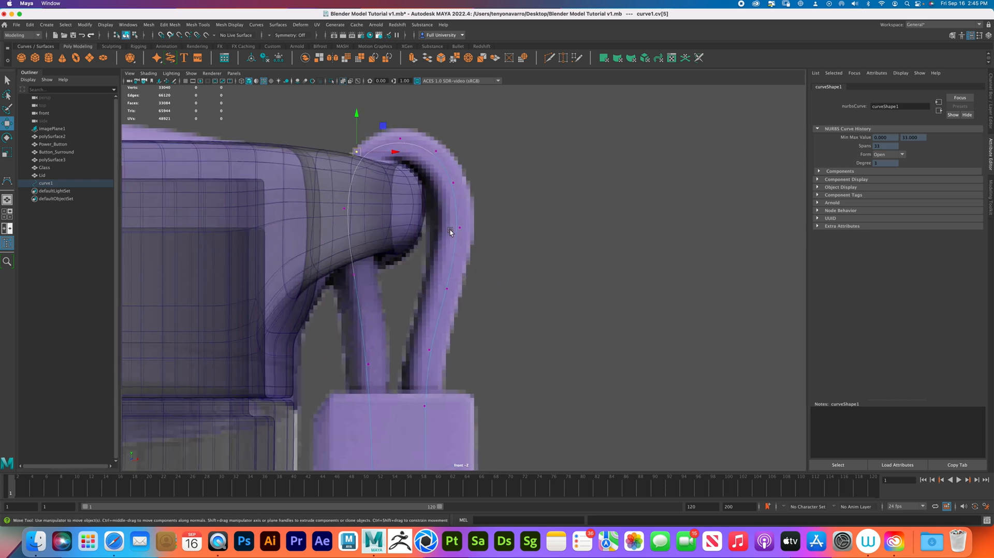
{"action": "right_click_drag", "start_coordinate": [450, 230], "coordinate": [487, 220]}
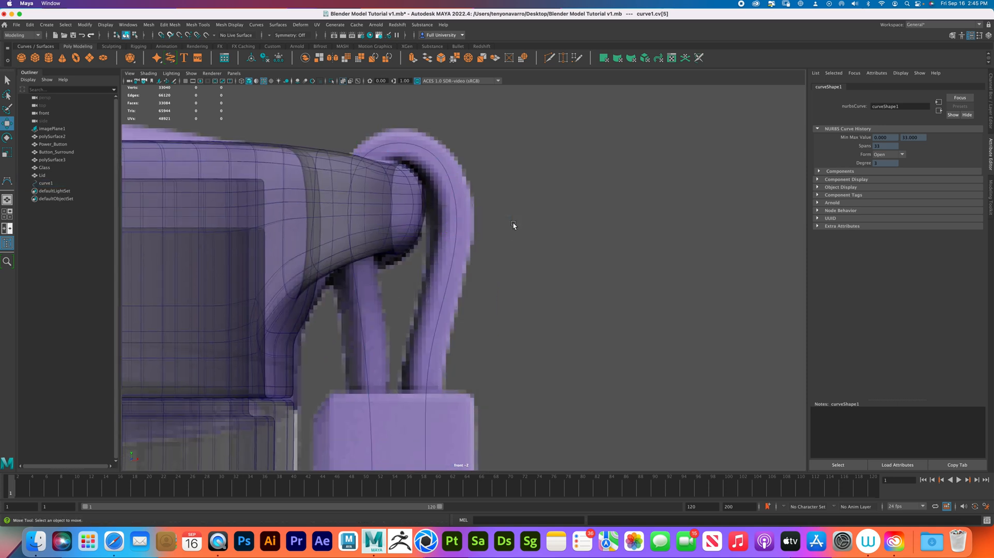
{"action": "left_click", "coordinate": [513, 224]}
Select the finished strap curve in the four-view layout and center its pivot
{"action": "key", "text": "space"}
{"action": "middle_click_drag", "start_coordinate": [732, 195], "coordinate": [653, 175], "text": "alt"}
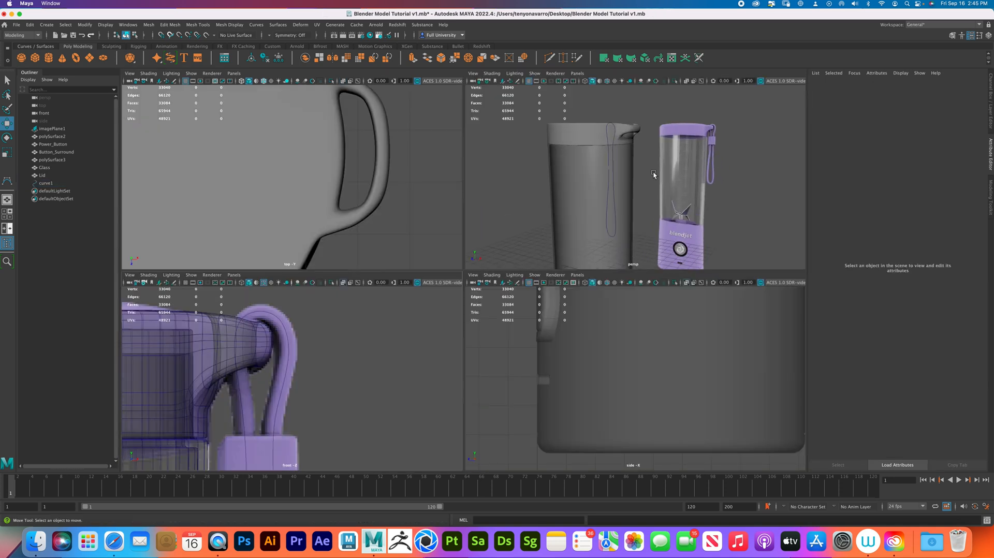
{"action": "scroll", "coordinate": [344, 177], "scroll_direction": "down", "scroll_amount": 10}
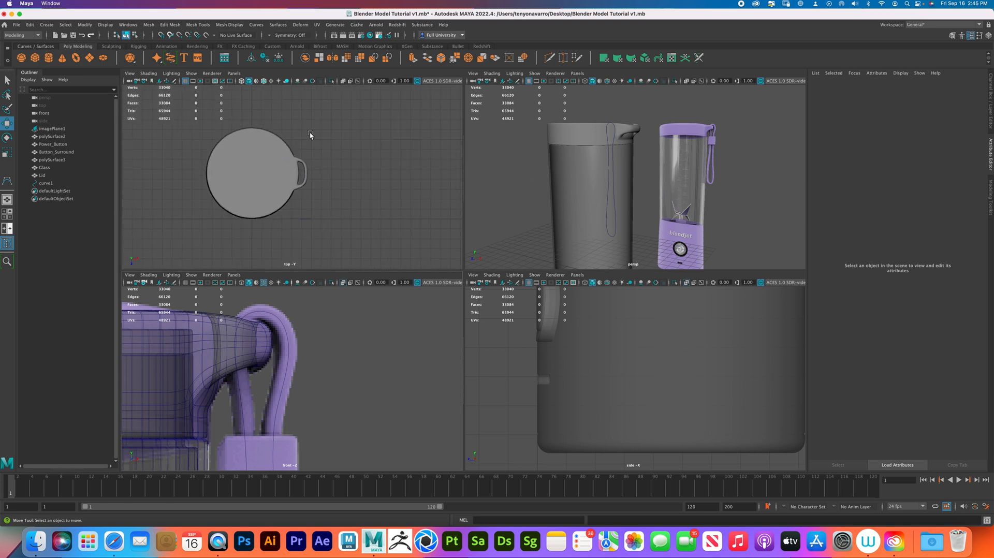
{"action": "left_click", "coordinate": [45, 184]}
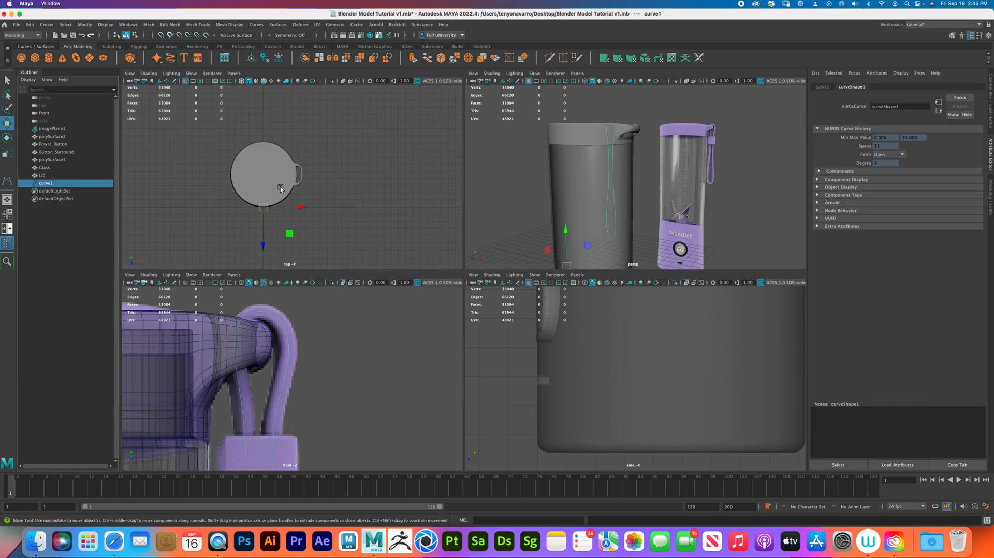
{"action": "left_click", "coordinate": [85, 24]}
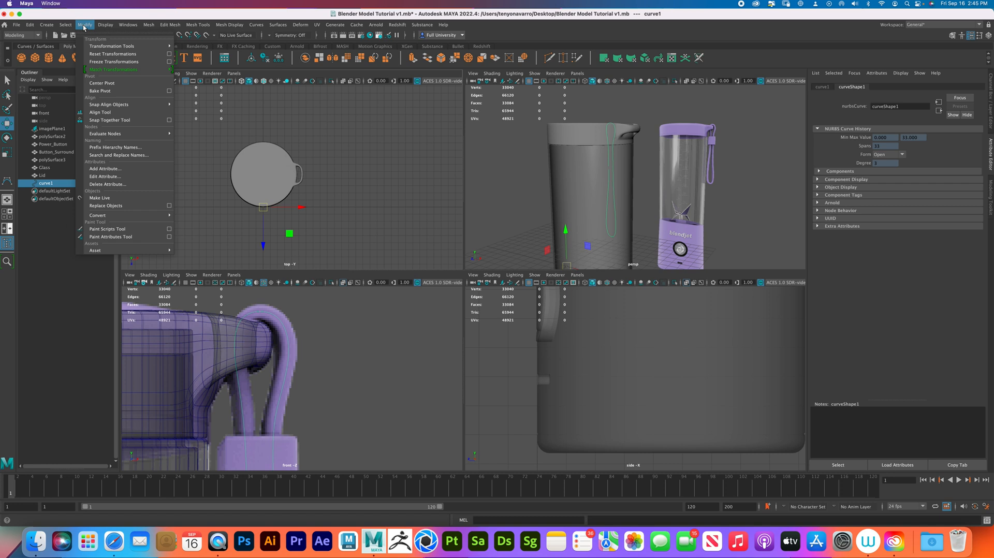
{"action": "left_click", "coordinate": [123, 92]}
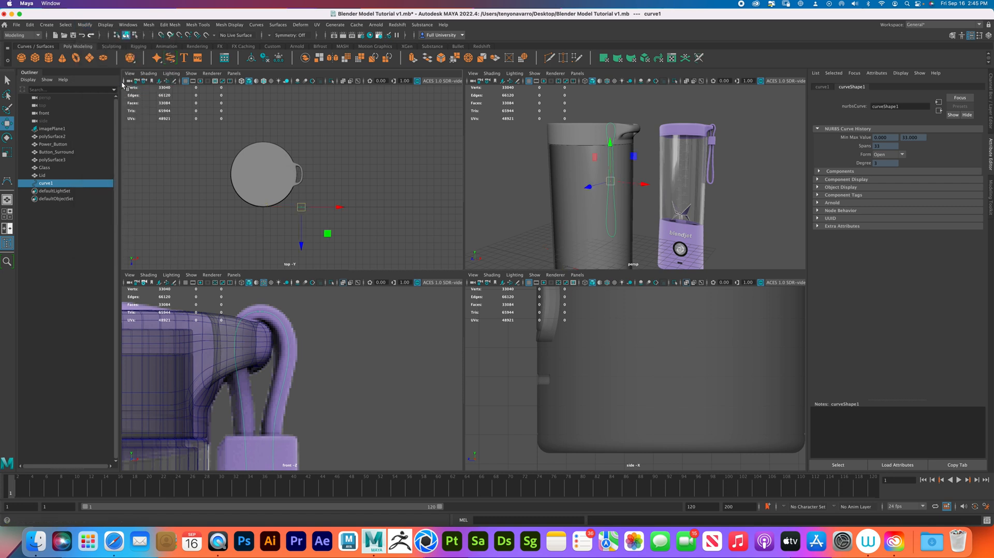
Move the strap curve along the depth axis in the top view to the middle of the lid's tab opening
{"action": "scroll", "coordinate": [306, 176], "scroll_direction": "up", "scroll_amount": 8}
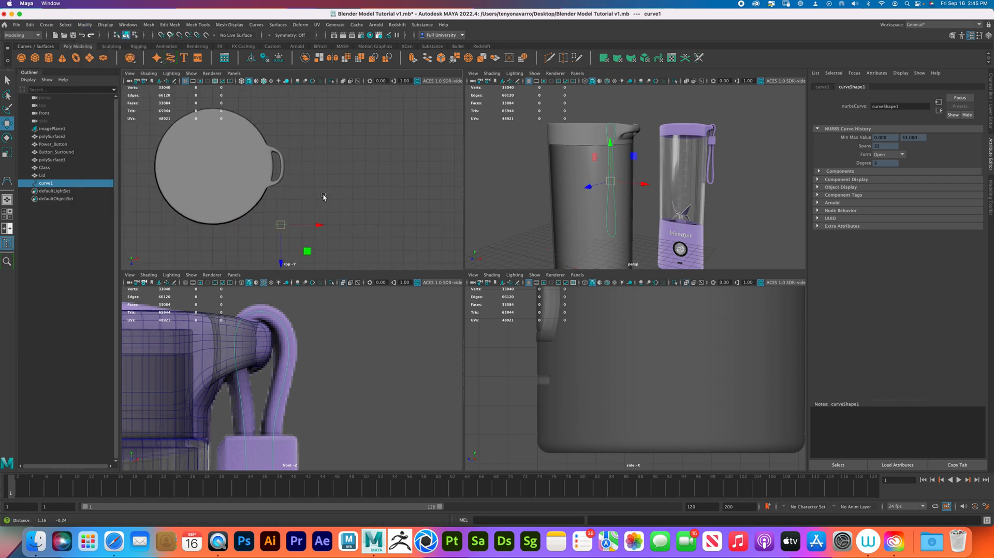
{"action": "middle_click_drag", "start_coordinate": [281, 236], "coordinate": [296, 194], "text": "alt"}
{"action": "left_click_drag", "start_coordinate": [298, 251], "coordinate": [304, 164]}
{"action": "scroll", "coordinate": [328, 213], "scroll_direction": "up", "scroll_amount": 6}
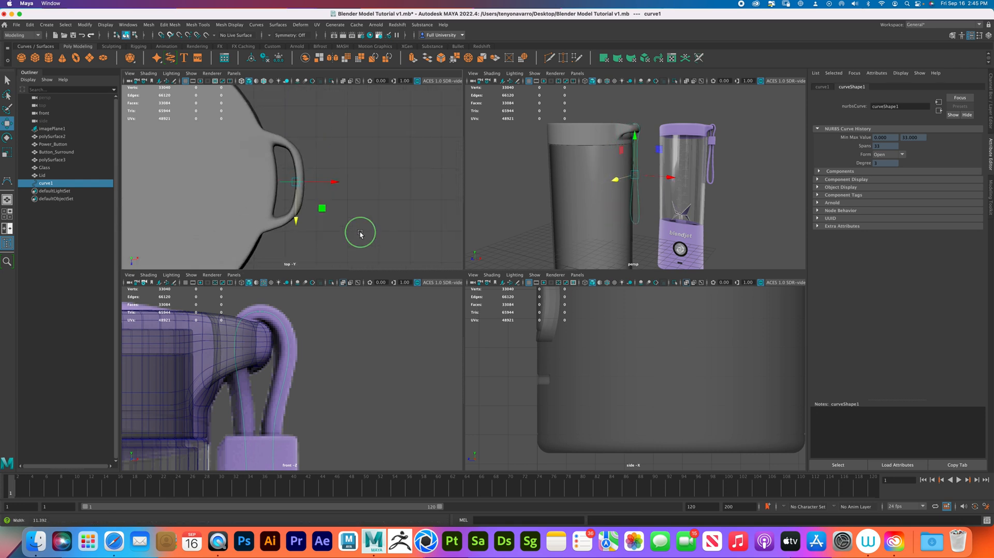
{"action": "left_click_drag", "start_coordinate": [300, 223], "coordinate": [300, 223]}
{"action": "left_click", "coordinate": [300, 222]}
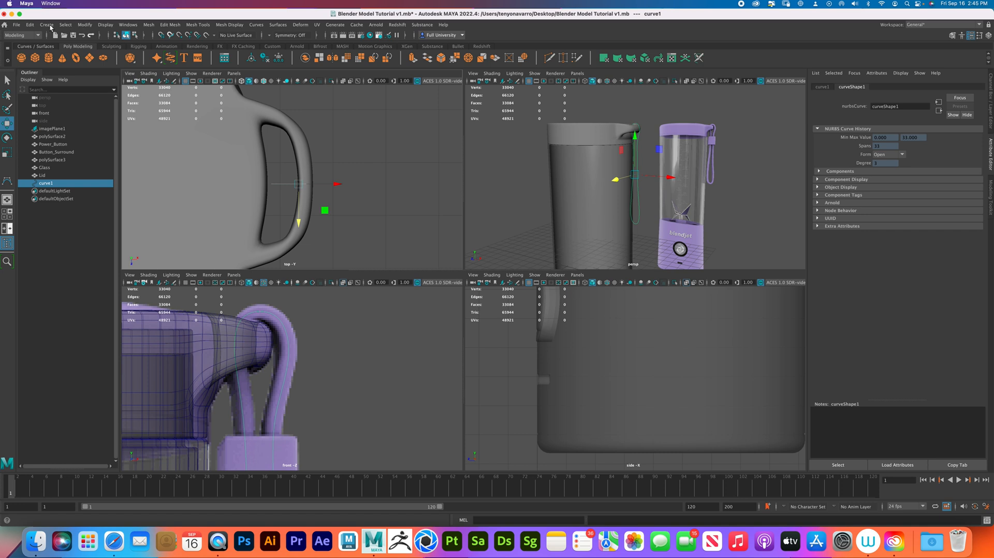
Create a sweep mesh from the curve with a rectangle profile, width 1.287 and height 0.529
{"action": "left_click", "coordinate": [47, 25]}
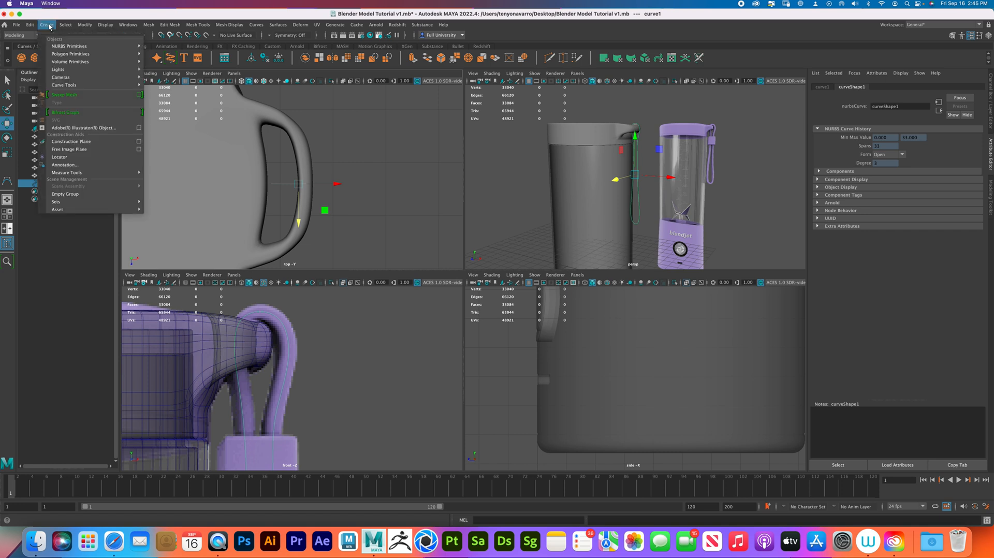
{"action": "left_click", "coordinate": [72, 95]}
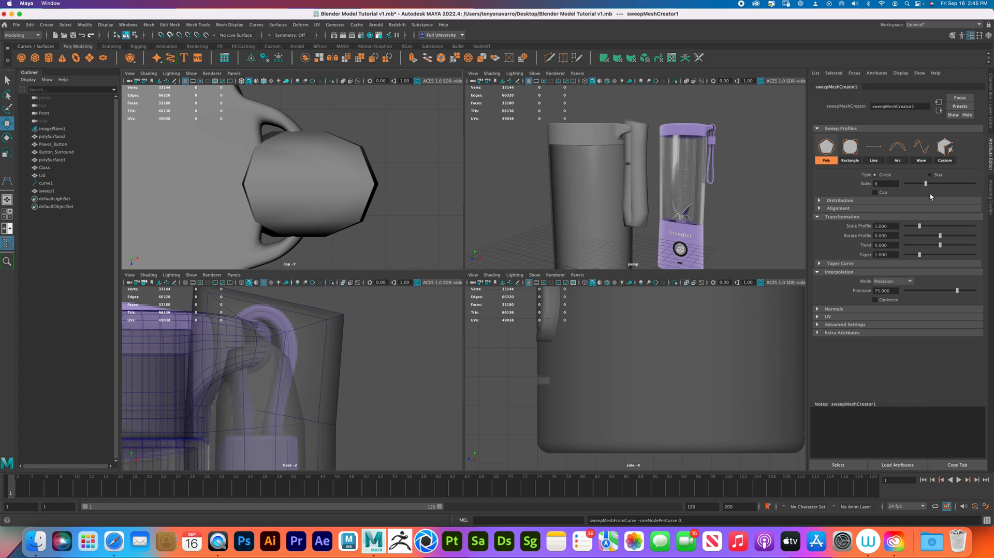
{"action": "left_click", "coordinate": [851, 150]}
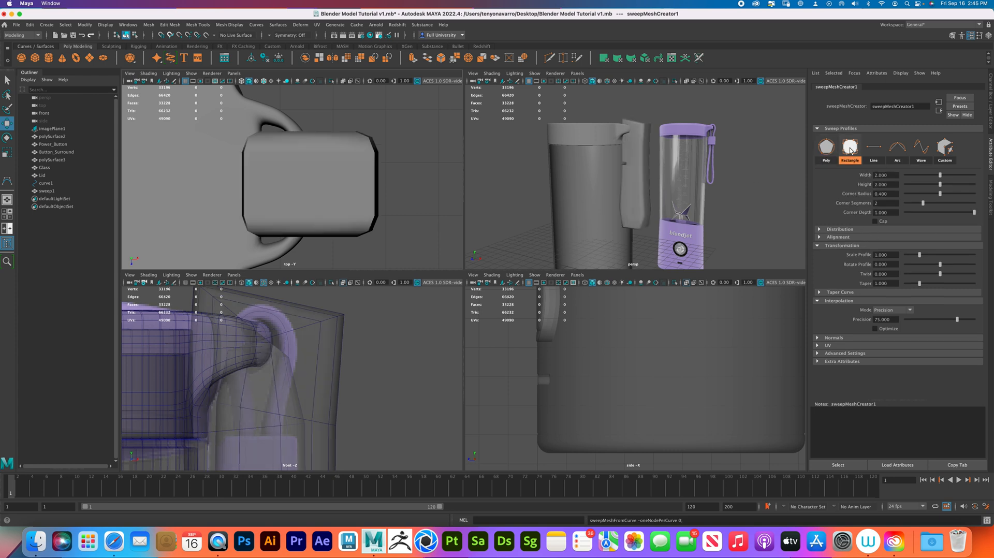
{"action": "left_click_drag", "start_coordinate": [941, 176], "coordinate": [916, 189]}
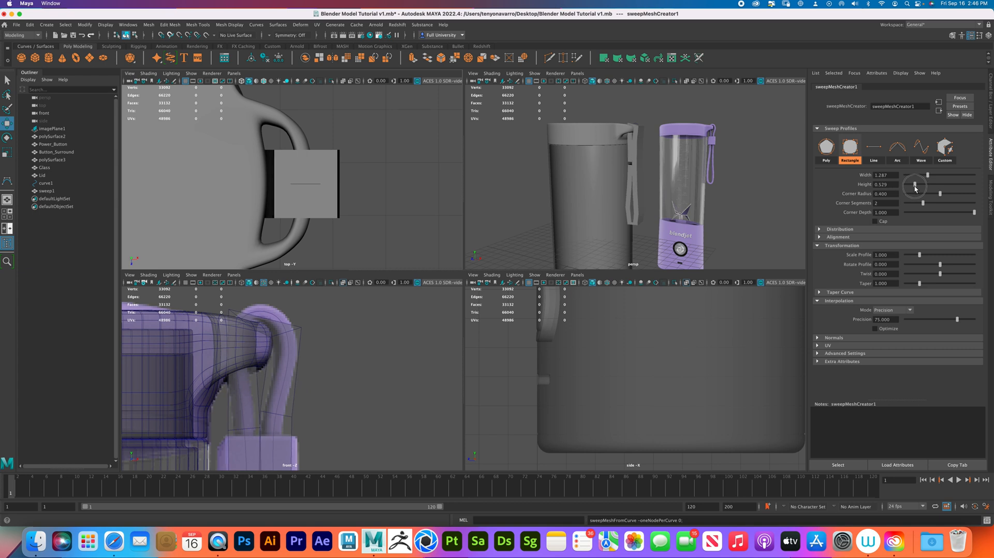
Set the sweep's interpolation precision to 100 with Optimize enabled, and reduce the profile scale to 0.460
{"action": "left_click_drag", "start_coordinate": [957, 320], "coordinate": [980, 328]}
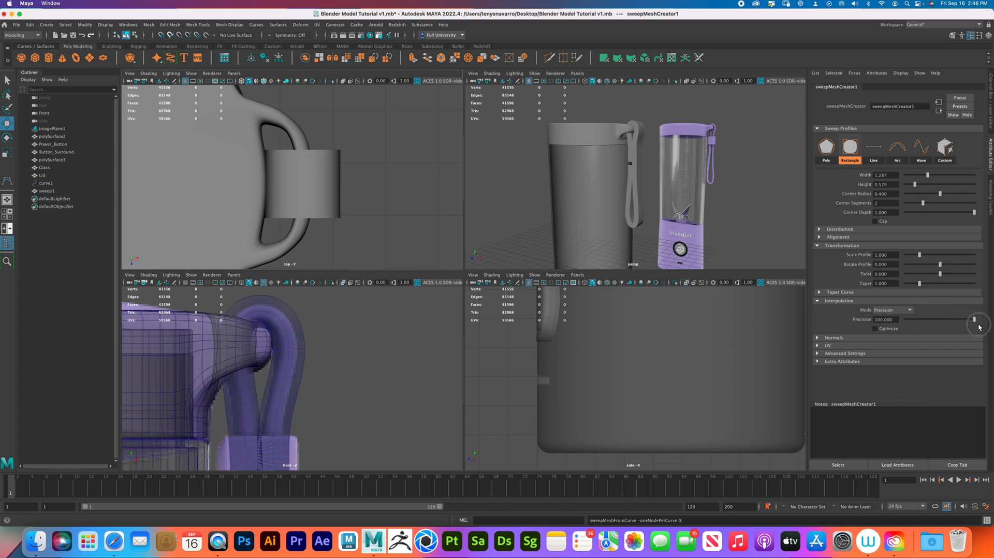
{"action": "left_click", "coordinate": [876, 329]}
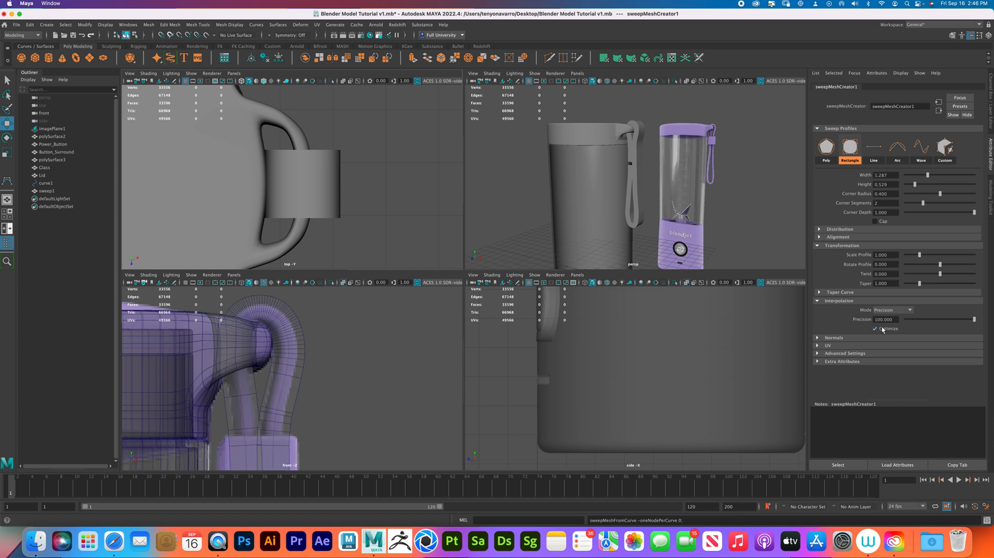
{"action": "left_click_drag", "start_coordinate": [920, 255], "coordinate": [912, 255]}
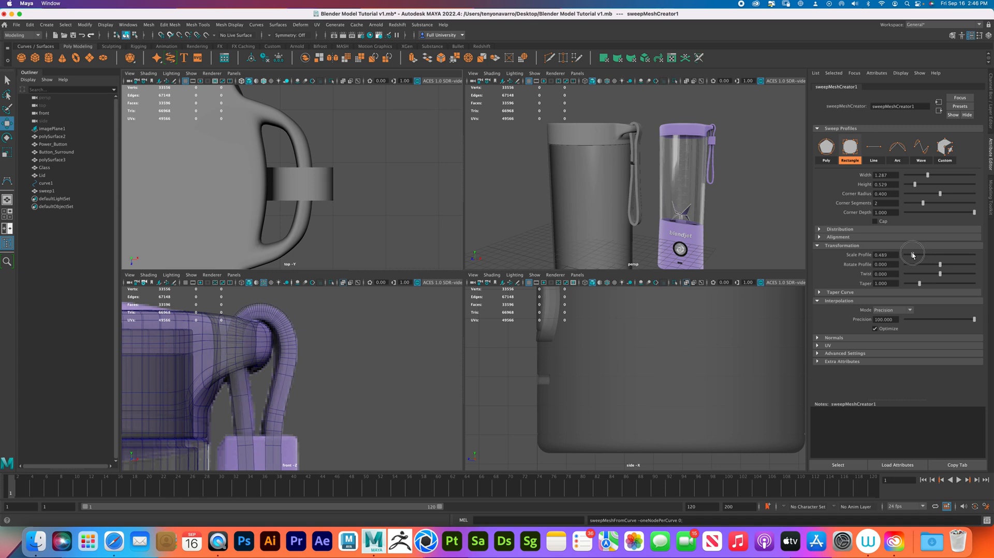
{"action": "left_click_drag", "start_coordinate": [913, 255], "coordinate": [912, 255]}
Inspect the swept strap around the lid's tab, select its mesh and center its pivot
{"action": "left_click_drag", "start_coordinate": [668, 195], "coordinate": [631, 183], "text": "alt"}
{"action": "scroll", "coordinate": [678, 203], "scroll_direction": "up", "scroll_amount": 5}
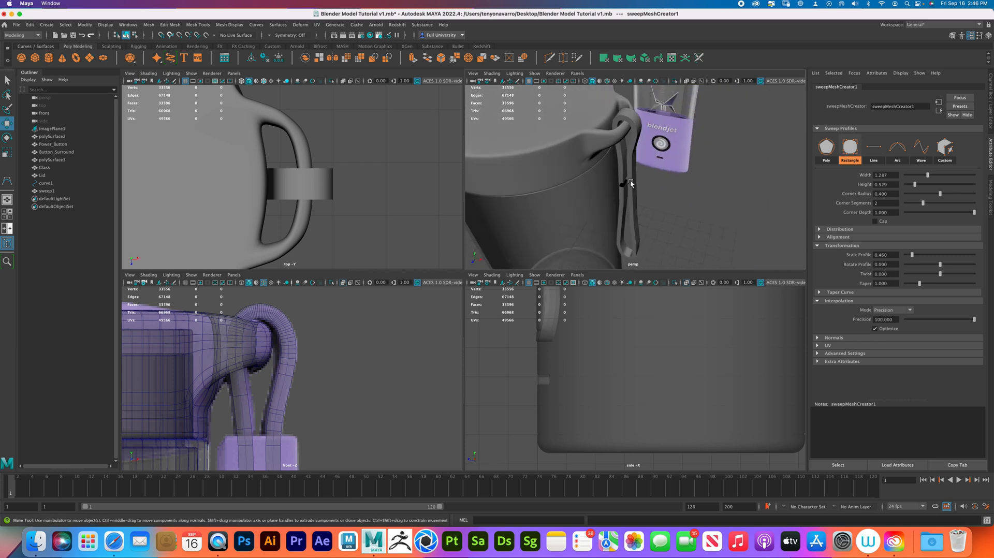
{"action": "scroll", "coordinate": [323, 355], "scroll_direction": "up", "scroll_amount": 2}
{"action": "middle_click_drag", "start_coordinate": [323, 355], "coordinate": [352, 372], "text": "alt"}
{"action": "right_click_drag", "start_coordinate": [353, 373], "coordinate": [390, 391], "text": "alt"}
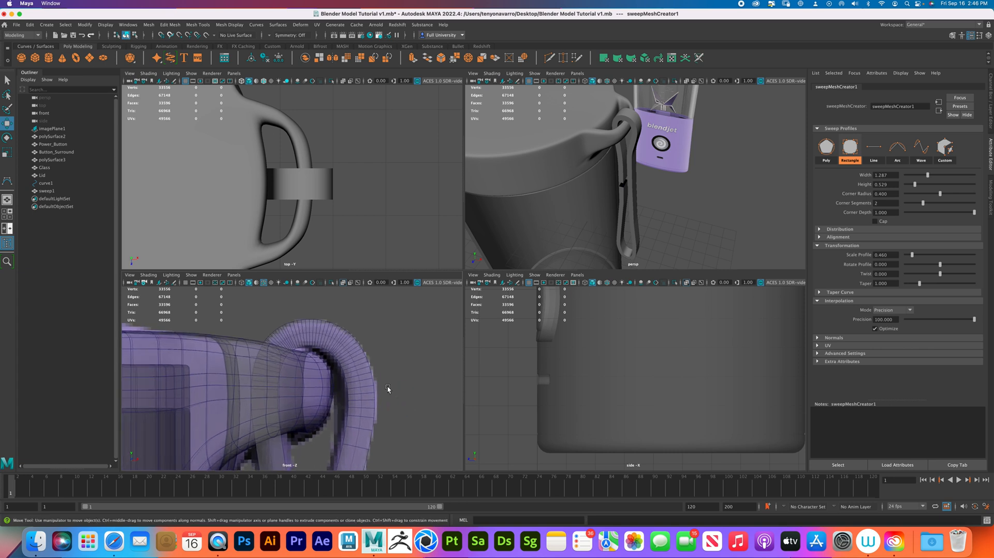
{"action": "left_click", "coordinate": [339, 346]}
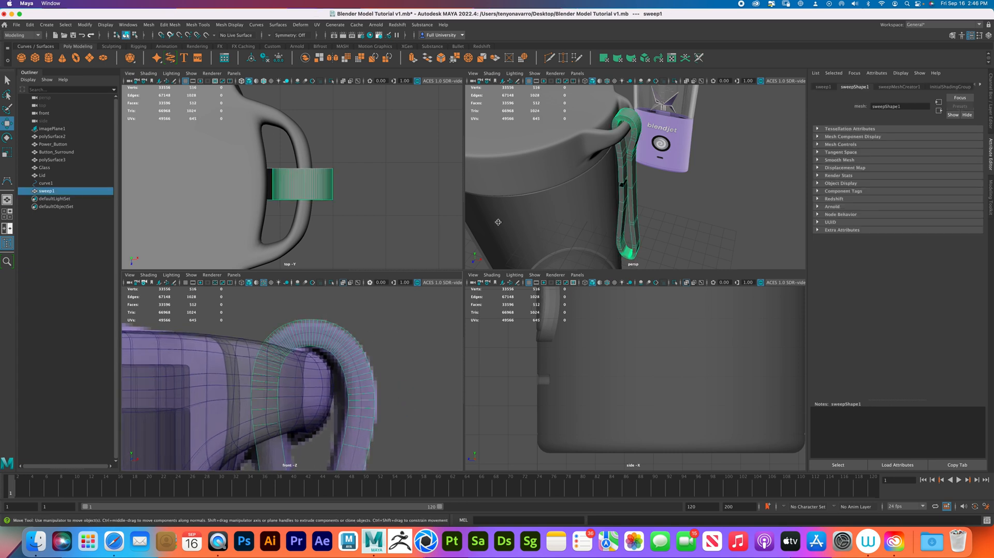
{"action": "right_click_drag", "start_coordinate": [629, 166], "coordinate": [637, 176]}
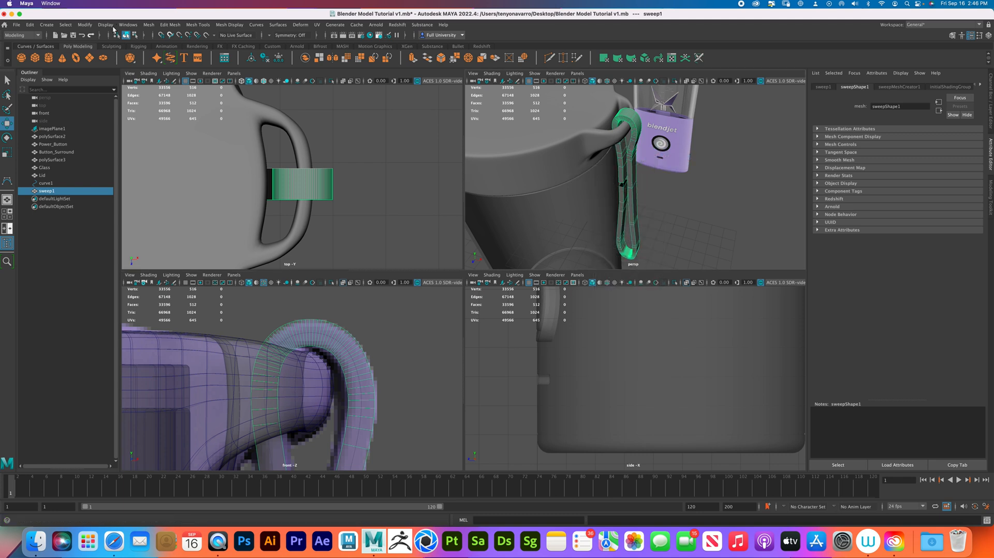
{"action": "left_click", "coordinate": [84, 24]}
{"action": "left_click", "coordinate": [110, 83]}
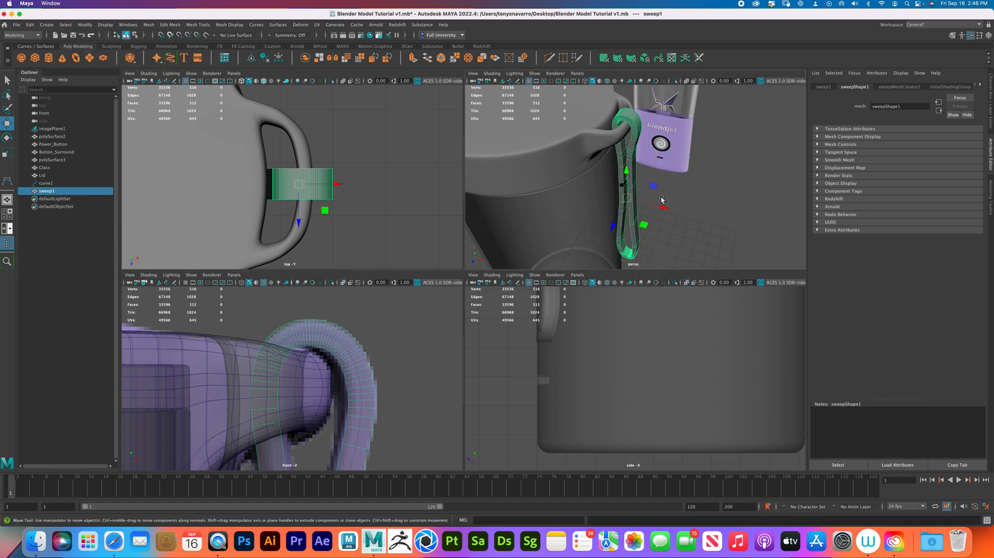
{"action": "left_click_drag", "start_coordinate": [627, 173], "coordinate": [627, 173]}
Select all the blender parts with the strap and curve, and delete their history and non-deformer history
{"action": "right_click_drag", "start_coordinate": [662, 170], "coordinate": [692, 189], "text": "alt"}
{"action": "left_click_drag", "start_coordinate": [692, 188], "coordinate": [692, 185], "text": "alt"}
{"action": "middle_click_drag", "start_coordinate": [629, 164], "coordinate": [632, 174], "text": "alt"}
{"action": "right_click_drag", "start_coordinate": [631, 174], "coordinate": [611, 174]}
{"action": "left_click_drag", "start_coordinate": [572, 152], "coordinate": [672, 265]}
{"action": "right_click_drag", "start_coordinate": [708, 236], "coordinate": [625, 231], "text": "alt"}
{"action": "left_click_drag", "start_coordinate": [671, 253], "coordinate": [566, 157]}
{"action": "left_click", "coordinate": [30, 24]}
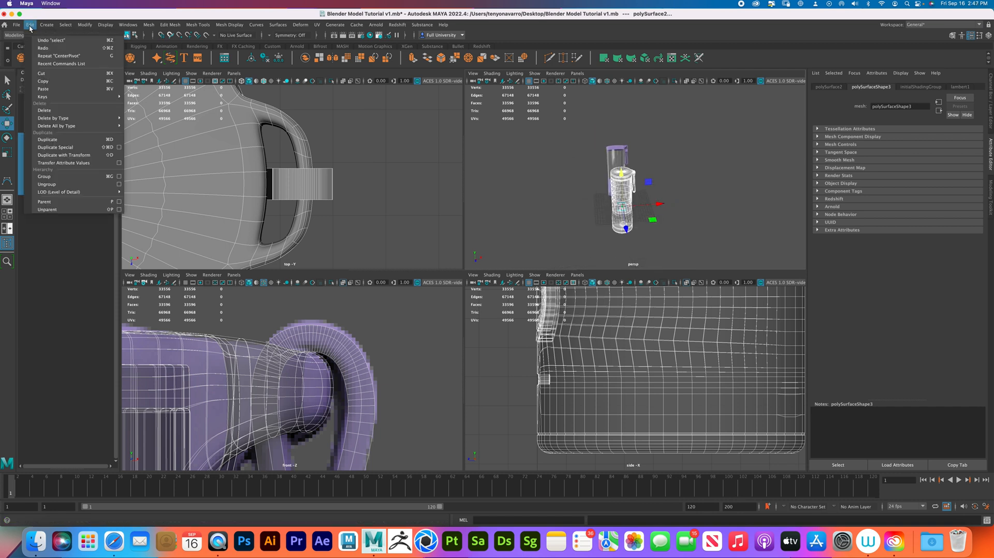
{"action": "mouse_move", "coordinate": [104, 119]}
{"action": "left_click", "coordinate": [144, 121]}
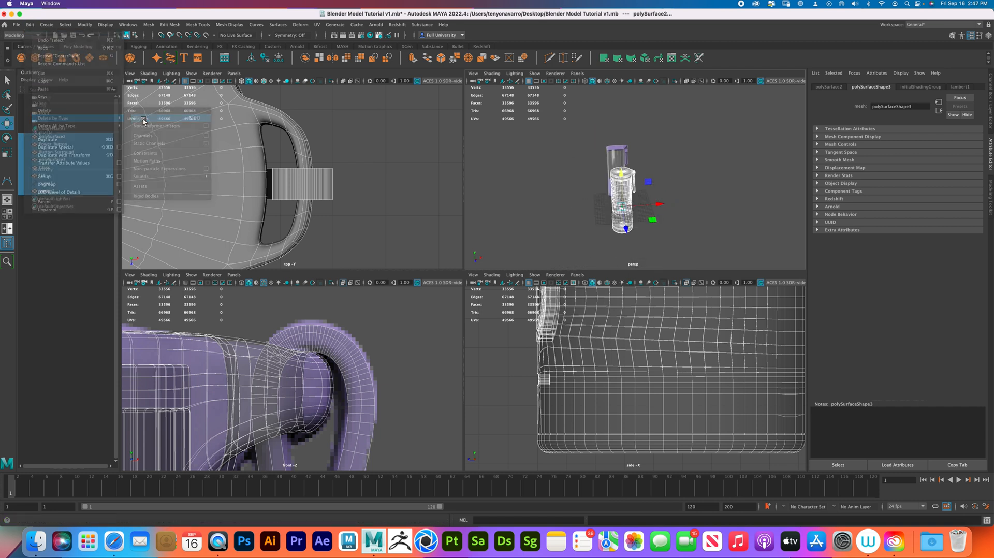
{"action": "left_click", "coordinate": [30, 25]}
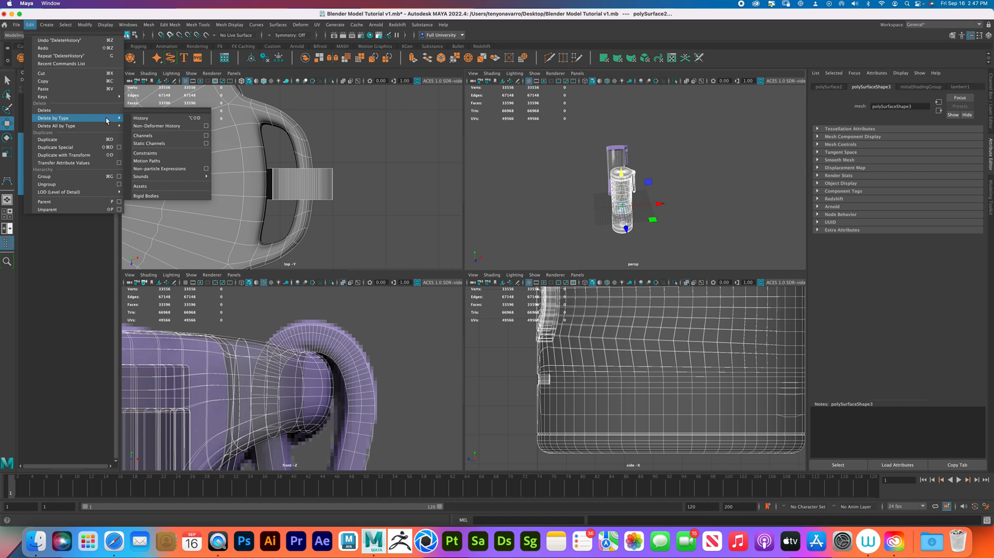
{"action": "left_click", "coordinate": [148, 124]}
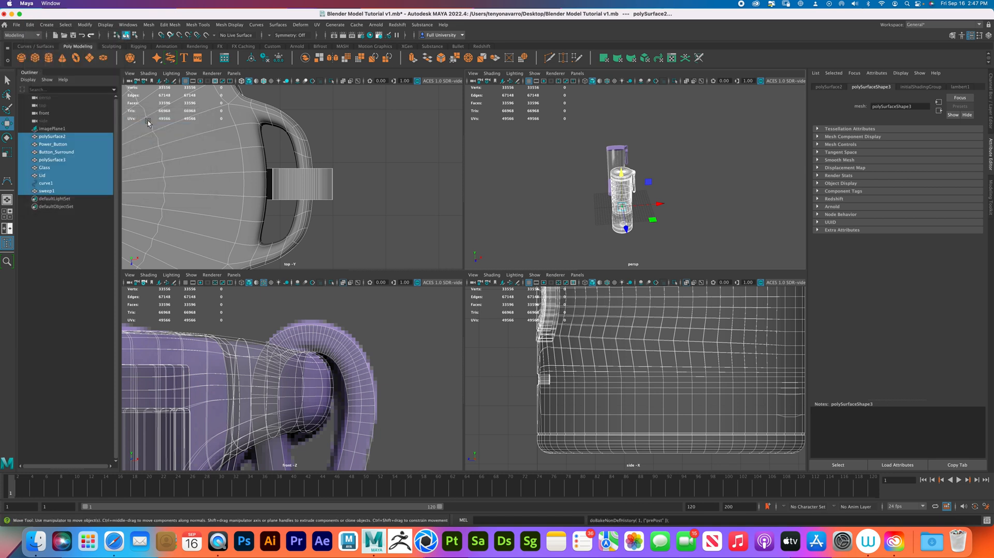
Freeze the transformations of all selected objects and center their pivots
{"action": "left_click", "coordinate": [85, 24]}
{"action": "left_click", "coordinate": [104, 62]}
{"action": "left_click", "coordinate": [87, 25]}
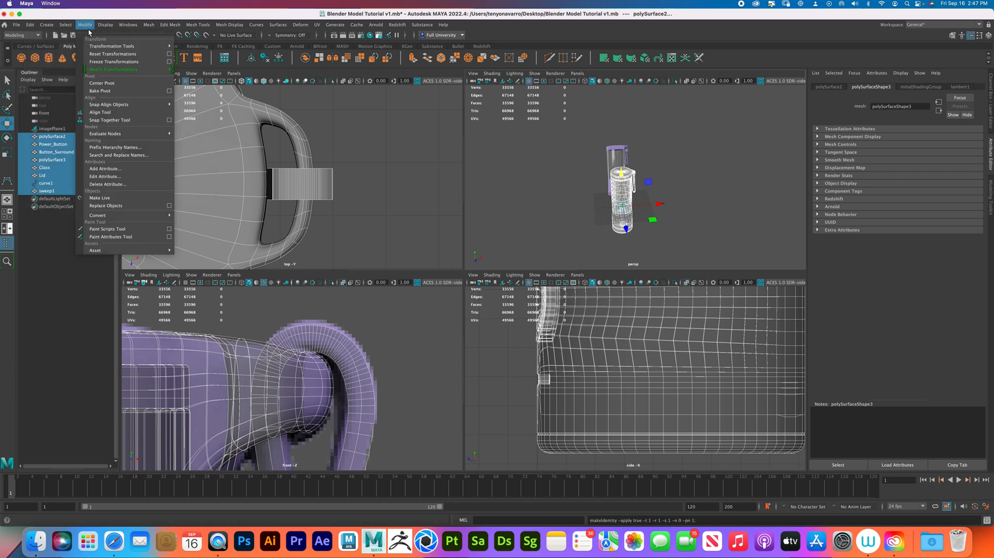
{"action": "left_click", "coordinate": [106, 83]}
Delete the curve used as the strap's sweep path
{"action": "left_click", "coordinate": [53, 183]}
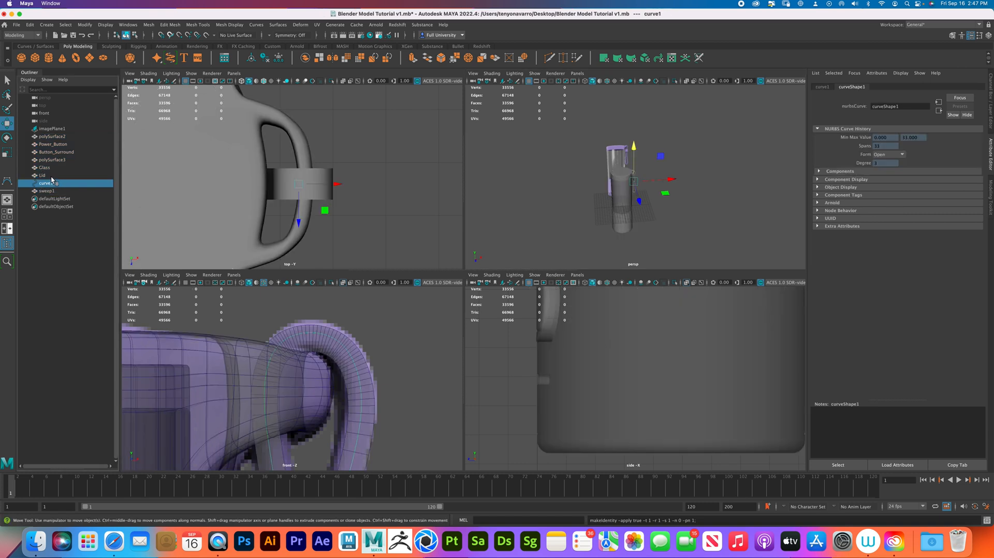
{"action": "key", "text": "Delete"}
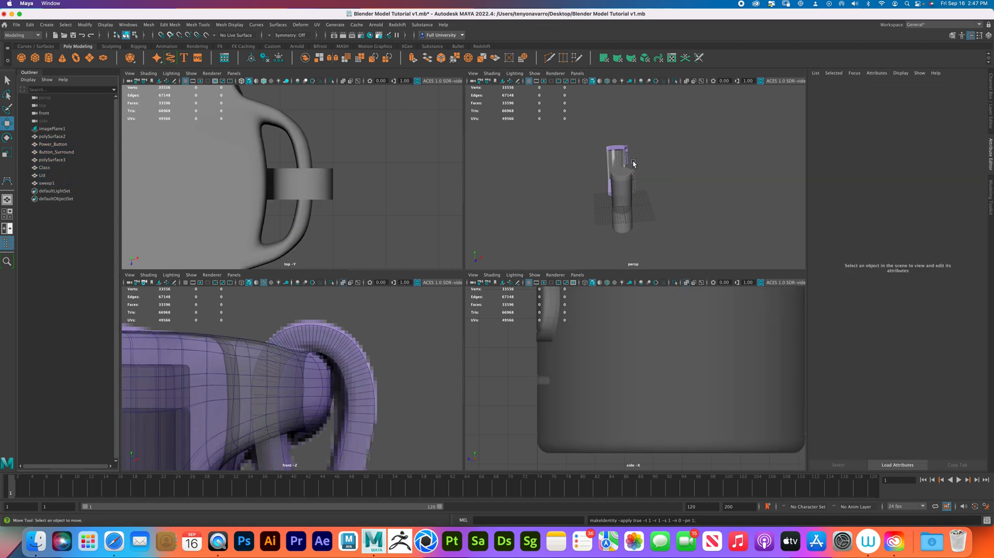
Rename the swept mesh to Strap and save the scene
{"action": "left_click", "coordinate": [637, 191]}
{"action": "left_click", "coordinate": [635, 192]}
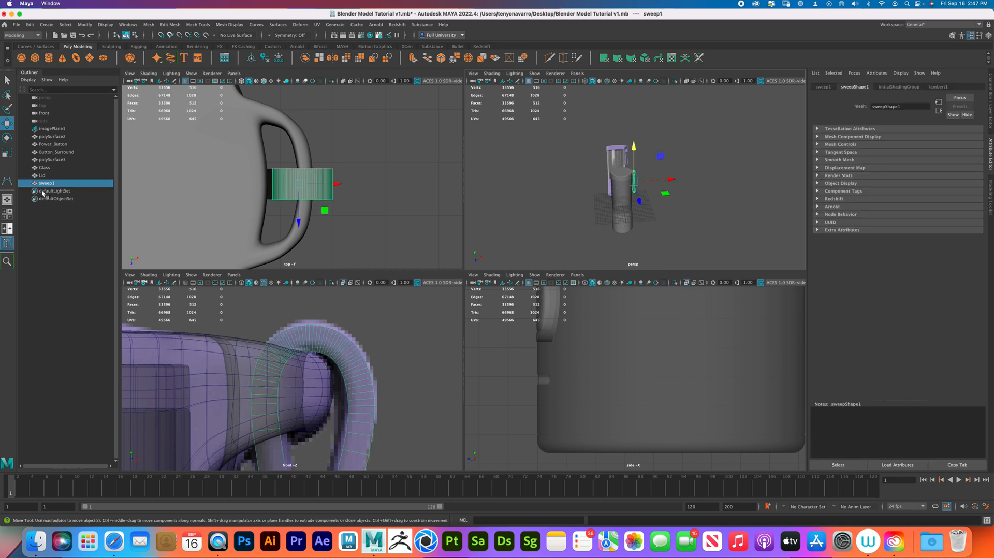
{"action": "double_click", "coordinate": [65, 184]}
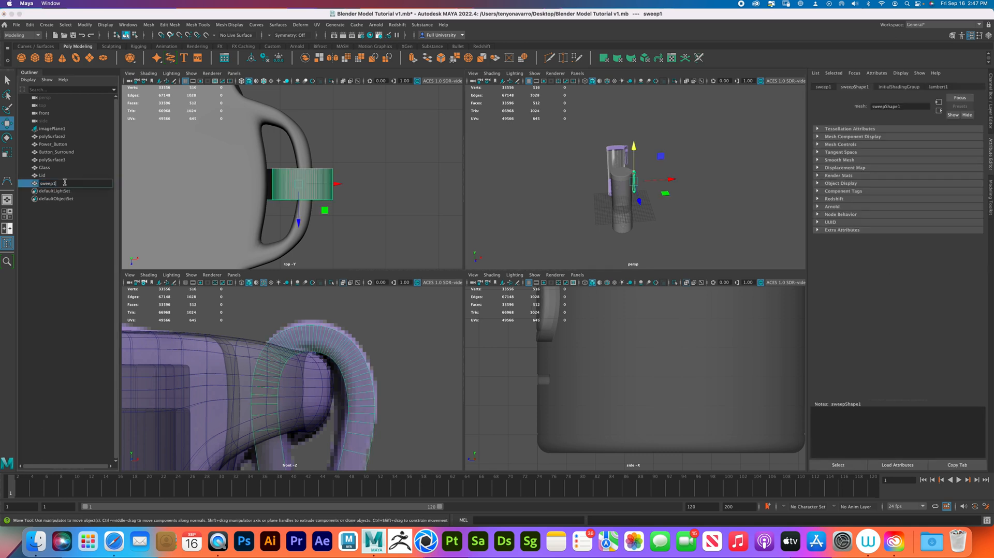
{"action": "type", "text": "Strap"}
{"action": "key", "text": "Return"}
{"action": "left_click", "coordinate": [756, 190]}
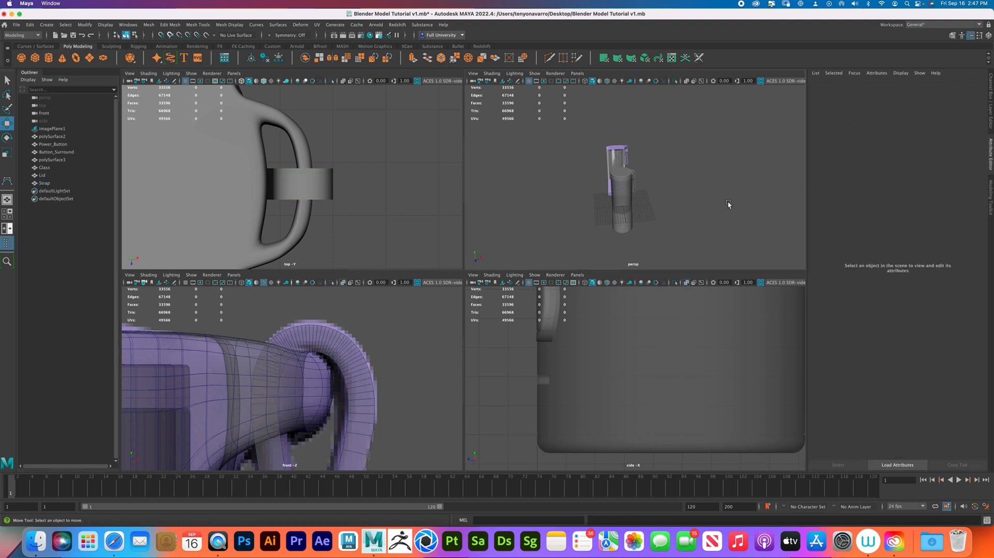
{"action": "key", "text": "super+s"}
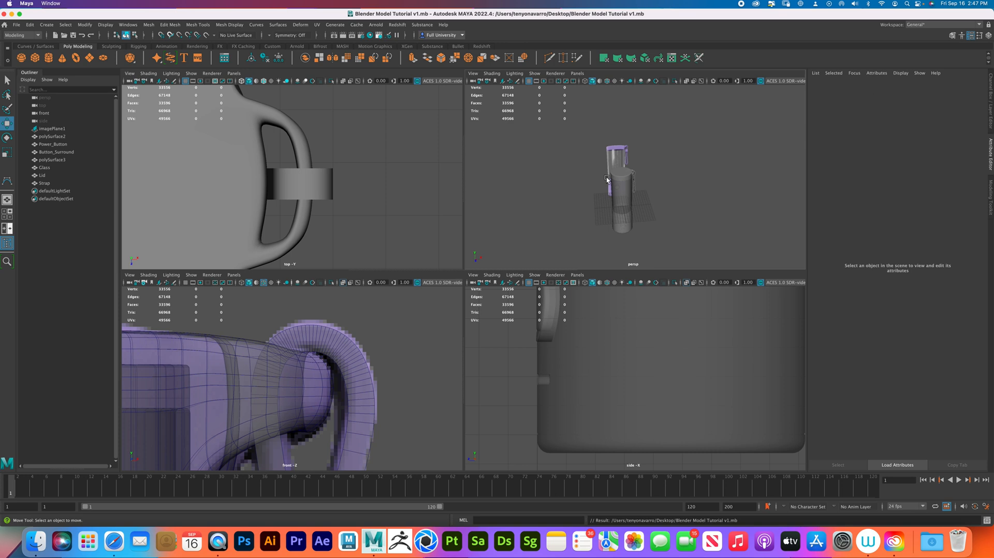
Bridge the gap between the strap's two open ends by joining their border edges
{"action": "scroll", "coordinate": [621, 192], "scroll_direction": "up", "scroll_amount": 4}
{"action": "key", "text": "space"}
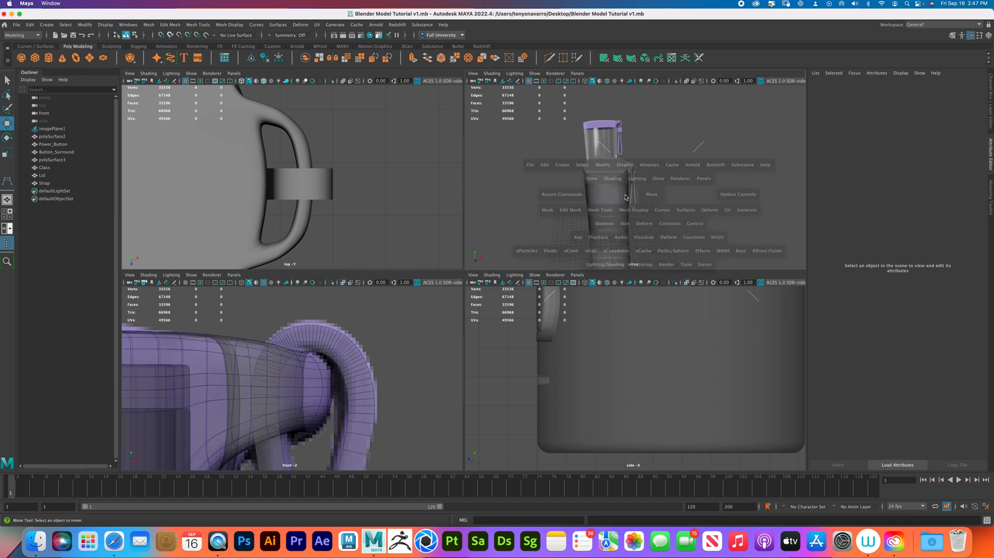
{"action": "scroll", "coordinate": [544, 237], "scroll_direction": "up", "scroll_amount": 6}
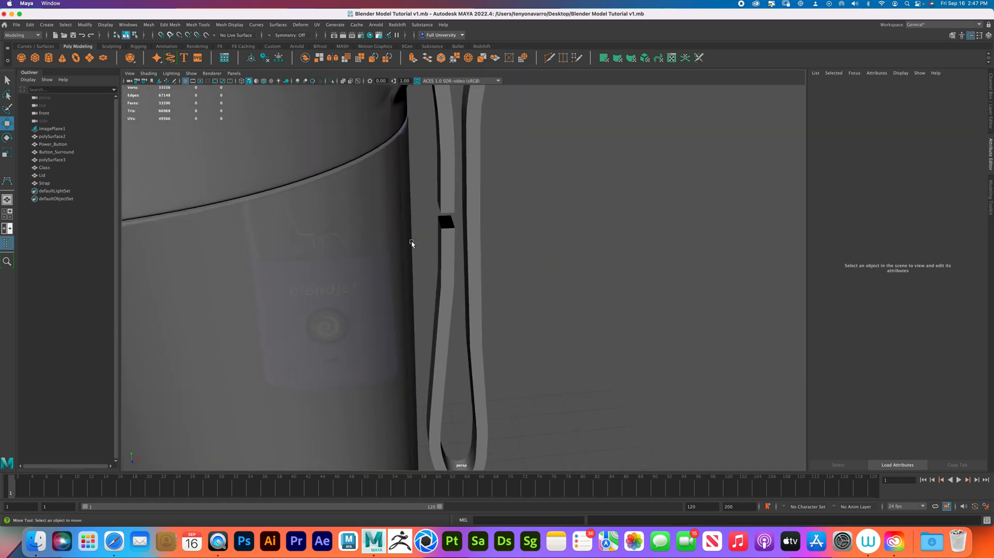
{"action": "scroll", "coordinate": [418, 251], "scroll_direction": "up", "scroll_amount": 3}
{"action": "right_click_drag", "start_coordinate": [444, 161], "coordinate": [440, 141]}
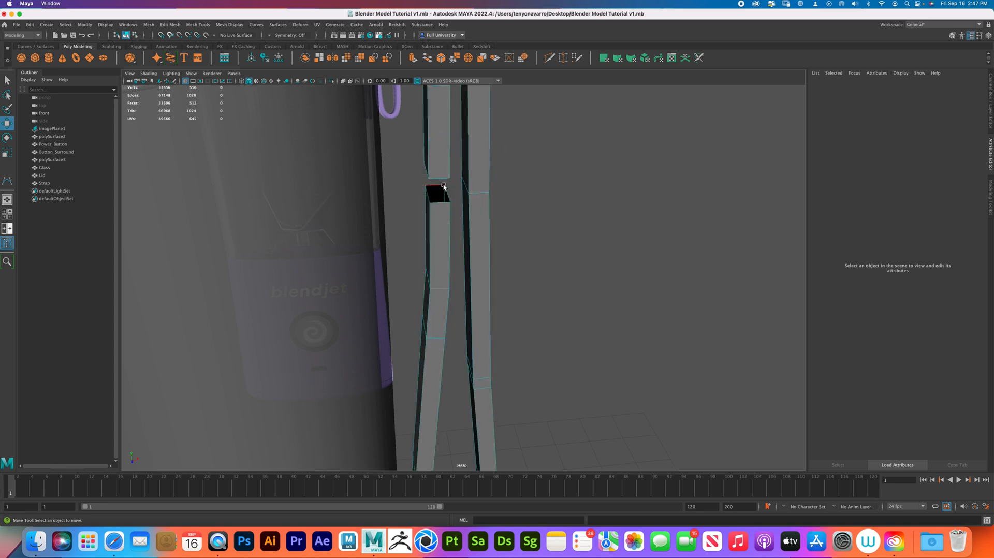
{"action": "double_click", "coordinate": [442, 178]}
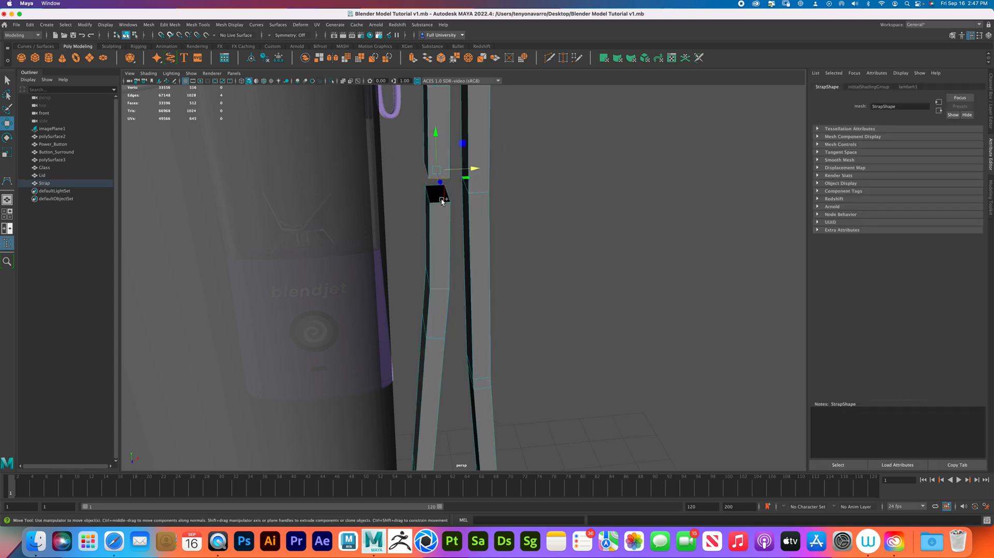
{"action": "right_click_drag", "start_coordinate": [442, 202], "coordinate": [437, 298], "text": "shift"}
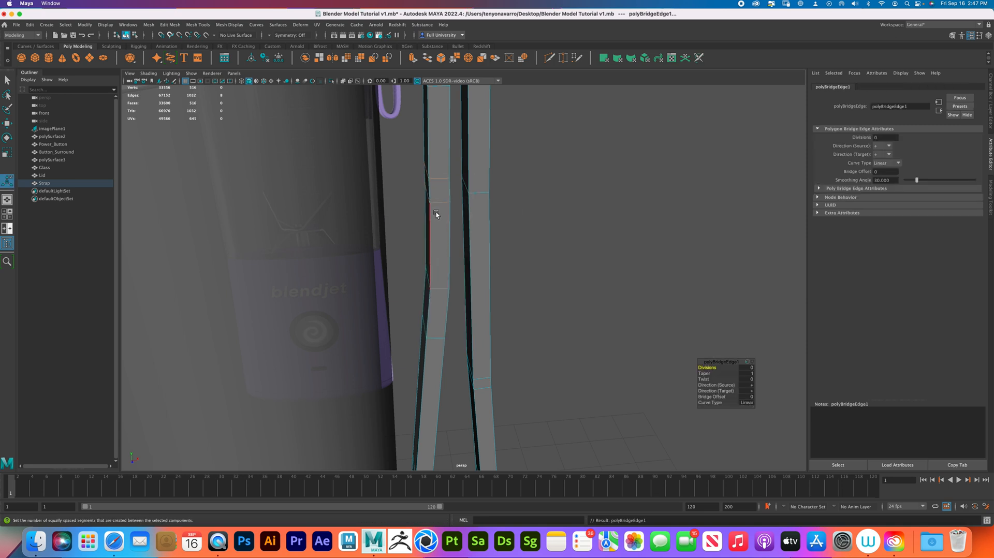
Slide the strap's edge loop at the bridged joint upward to even out the spacing of the segments
{"action": "middle_click_drag", "start_coordinate": [443, 204], "coordinate": [445, 207], "text": "alt"}
{"action": "mouse_move", "coordinate": [446, 207]}
{"action": "right_mouse_down", "text": "alt"}
{"action": "mouse_move", "coordinate": [466, 269]}
{"action": "mouse_move", "coordinate": [445, 197]}
{"action": "mouse_move", "coordinate": [449, 207]}
{"action": "right_mouse_up", "text": "alt"}
{"action": "left_click", "coordinate": [451, 206]}
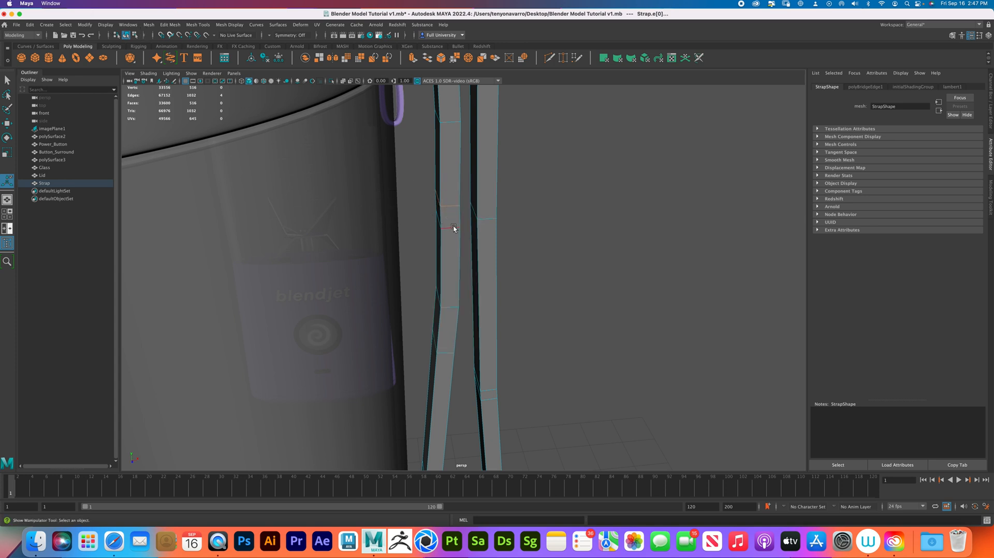
{"action": "left_click_drag", "start_coordinate": [459, 239], "coordinate": [475, 173], "text": "alt"}
{"action": "right_click_drag", "start_coordinate": [468, 183], "coordinate": [405, 163], "text": "alt"}
{"action": "mouse_move", "coordinate": [457, 151]}
{"action": "left_mouse_down", "text": "alt"}
{"action": "mouse_move", "coordinate": [462, 180]}
{"action": "mouse_move", "coordinate": [461, 160]}
{"action": "left_mouse_up", "text": "alt"}
{"action": "middle_click_drag", "start_coordinate": [462, 160], "coordinate": [446, 188], "text": "alt"}
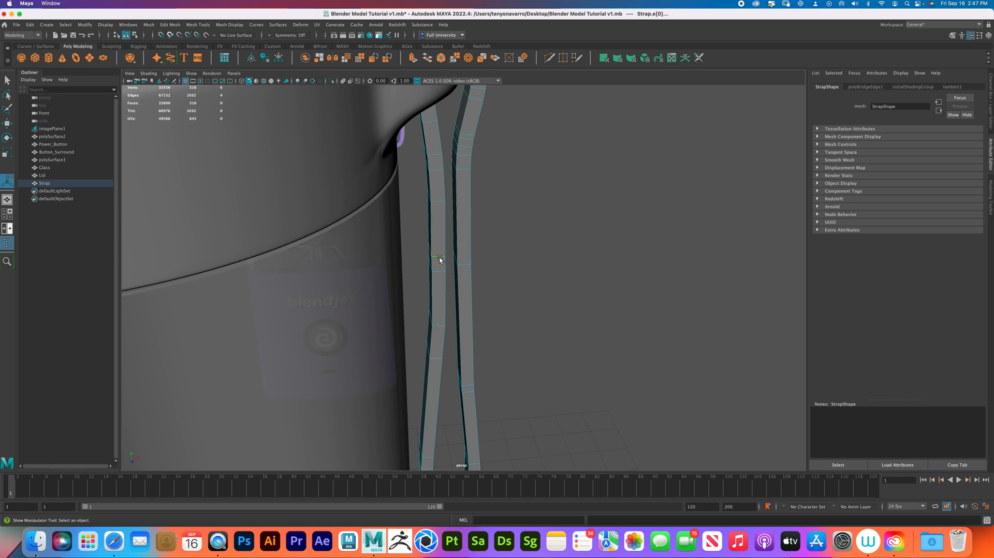
{"action": "right_click_drag", "start_coordinate": [441, 258], "coordinate": [440, 313], "text": "shift"}
{"action": "left_click_drag", "start_coordinate": [434, 257], "coordinate": [439, 250]}
{"action": "key", "text": "super+z"}
{"action": "right_click_drag", "start_coordinate": [438, 259], "coordinate": [437, 325], "text": "shift"}
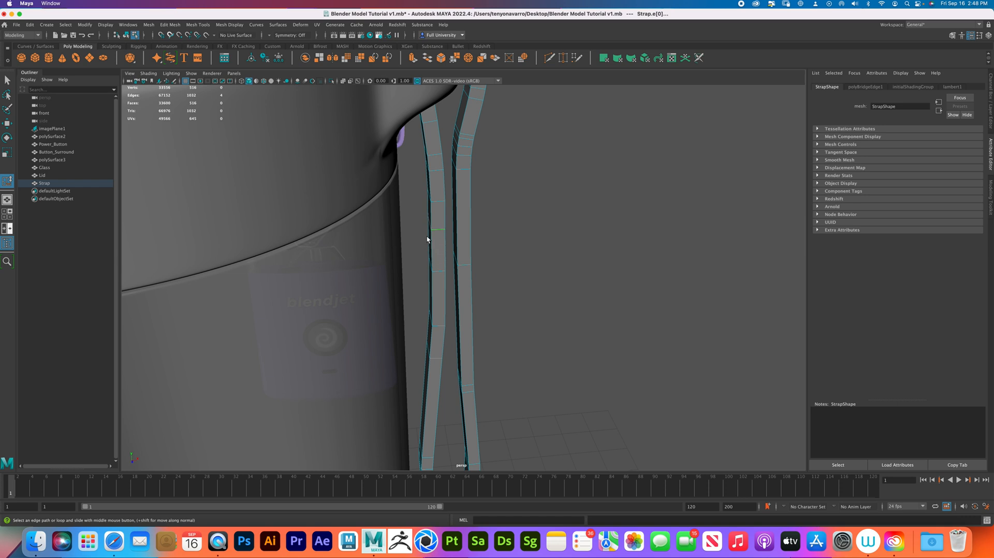
Slide the lower edge loops on both strands of the strap for more even spacing
{"action": "left_click", "coordinate": [435, 359]}
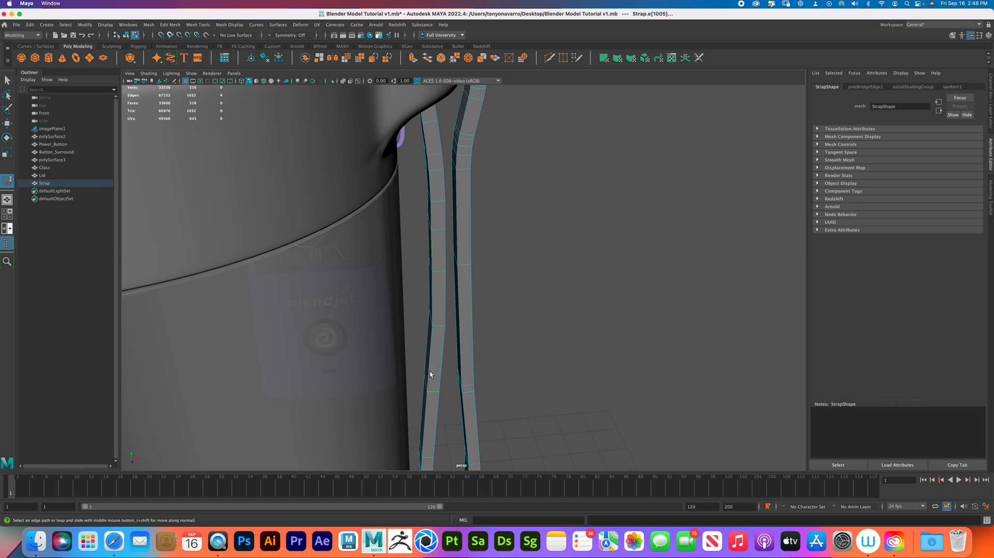
{"action": "middle_click_drag", "start_coordinate": [430, 374], "coordinate": [479, 375]}
{"action": "left_click", "coordinate": [469, 386]}
{"action": "double_click", "coordinate": [470, 386]}
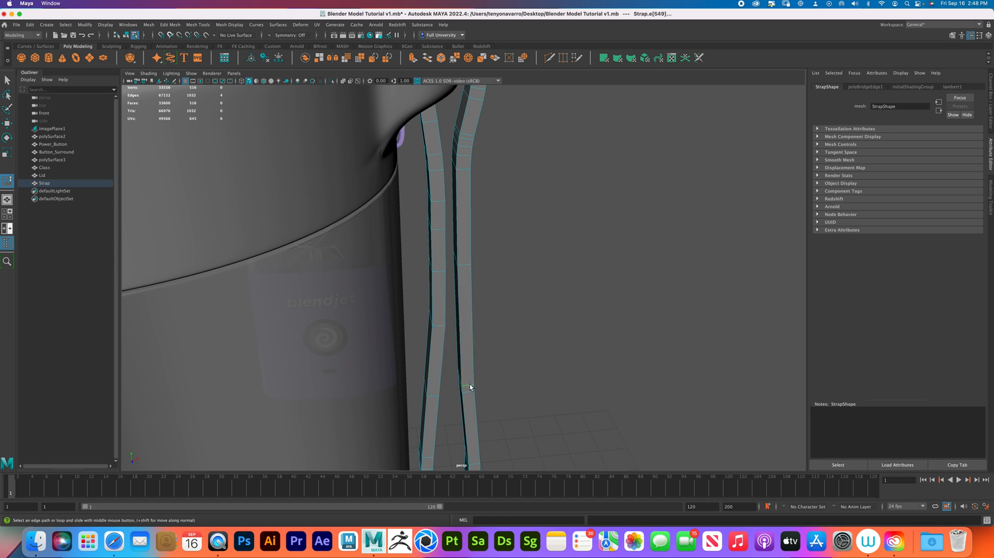
{"action": "middle_click_drag", "start_coordinate": [471, 369], "coordinate": [503, 325]}
Select the four lengthwise corner edge loops of the strap and bevel them
{"action": "right_click_drag", "start_coordinate": [504, 325], "coordinate": [462, 289], "text": "alt"}
{"action": "middle_click_drag", "start_coordinate": [461, 288], "coordinate": [465, 214], "text": "alt"}
{"action": "middle_click_drag", "start_coordinate": [519, 235], "coordinate": [548, 363], "text": "alt"}
{"action": "double_click", "coordinate": [480, 276]}
{"action": "double_click", "coordinate": [470, 281], "text": "shift"}
{"action": "double_click", "coordinate": [470, 201], "text": "shift"}
{"action": "left_click_drag", "start_coordinate": [509, 206], "coordinate": [477, 231], "text": "alt"}
{"action": "right_click_drag", "start_coordinate": [477, 231], "coordinate": [573, 265], "text": "alt"}
{"action": "double_click", "coordinate": [444, 176], "text": "shift"}
{"action": "right_click", "coordinate": [444, 175], "text": "shift"}
{"action": "left_click", "coordinate": [485, 174]}
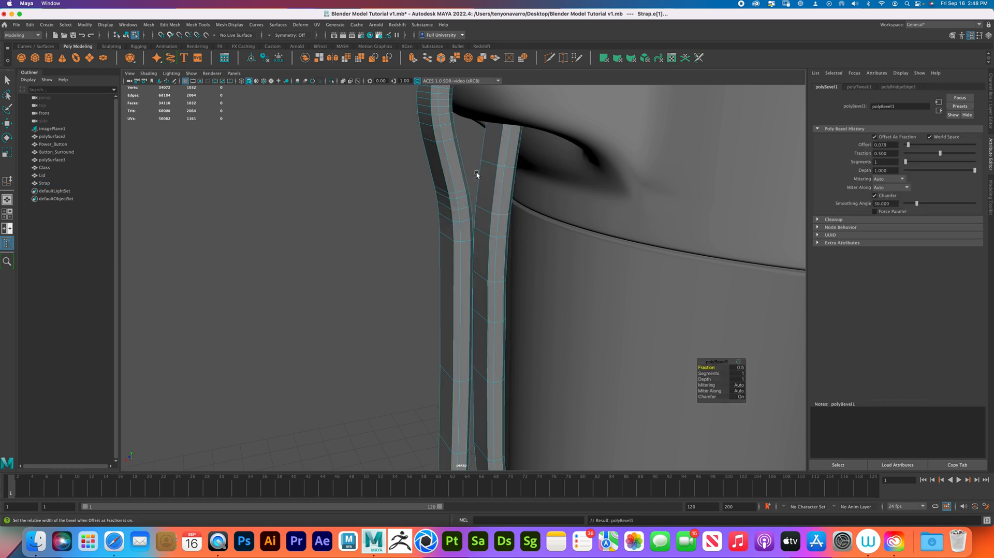
Set the strap bevel to 4 segments with a fraction of 0.418, return to object mode and clear the selection
{"action": "left_click_drag", "start_coordinate": [707, 368], "coordinate": [734, 375]}
{"action": "right_click_drag", "start_coordinate": [479, 198], "coordinate": [438, 197], "text": "alt"}
{"action": "left_click_drag", "start_coordinate": [438, 197], "coordinate": [503, 212], "text": "alt"}
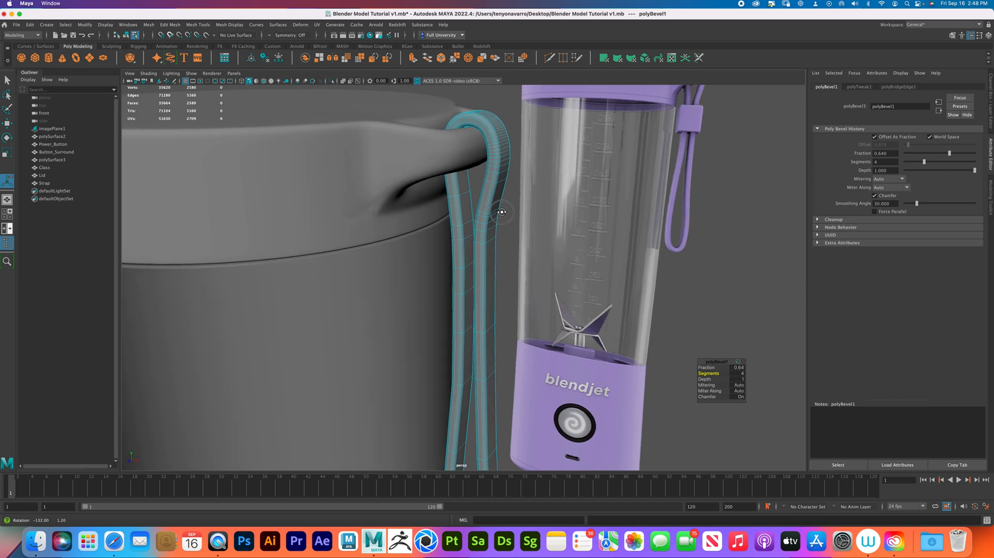
{"action": "left_click_drag", "start_coordinate": [706, 367], "coordinate": [662, 360]}
{"action": "right_click_drag", "start_coordinate": [507, 199], "coordinate": [541, 184]}
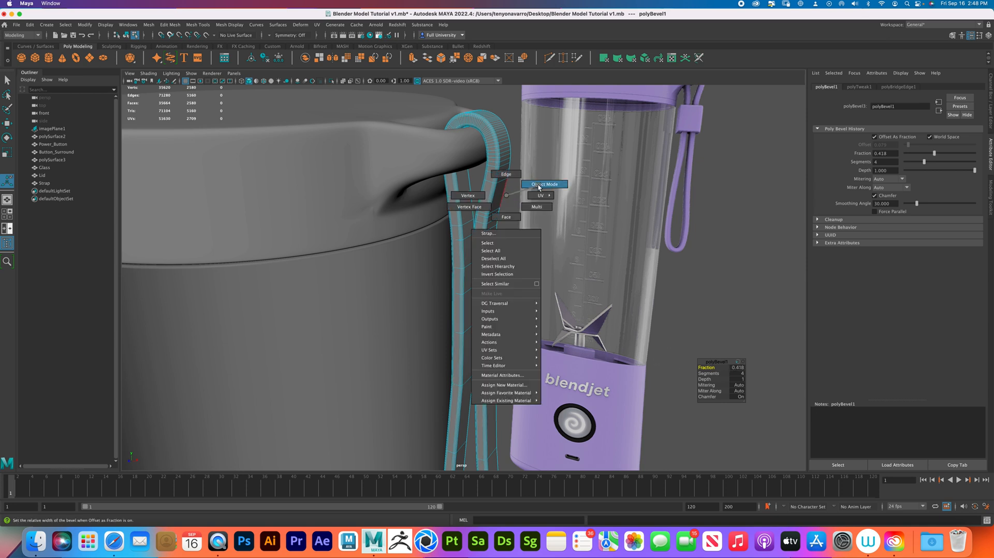
{"action": "key", "text": "q"}
{"action": "left_click", "coordinate": [754, 255]}
Create a one-face polygon plane near the strap's clasp in the front reference view
{"action": "right_click_drag", "start_coordinate": [739, 253], "coordinate": [420, 170], "text": "alt"}
{"action": "left_click_drag", "start_coordinate": [420, 169], "coordinate": [544, 271], "text": "alt"}
{"action": "right_click_drag", "start_coordinate": [544, 270], "coordinate": [486, 293], "text": "alt"}
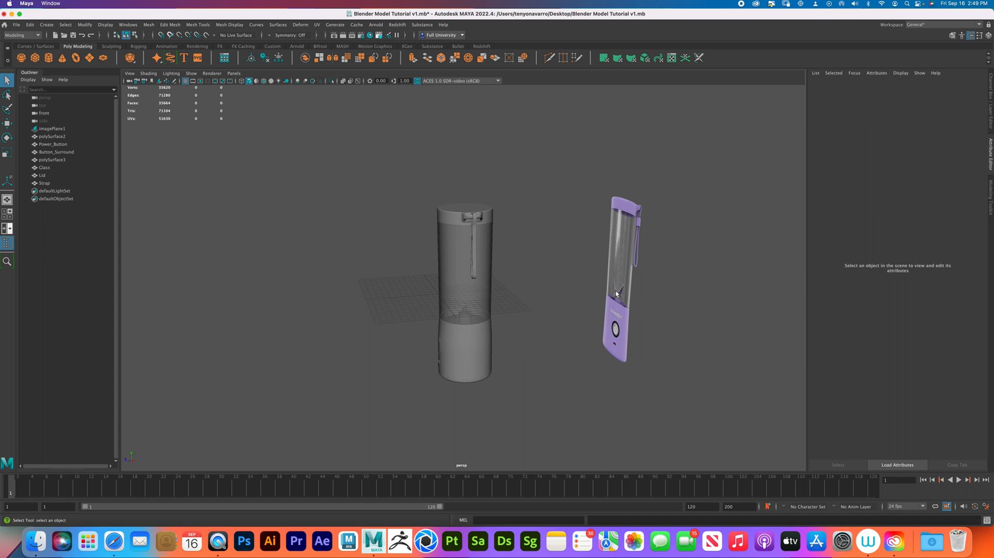
{"action": "key", "text": "space"}
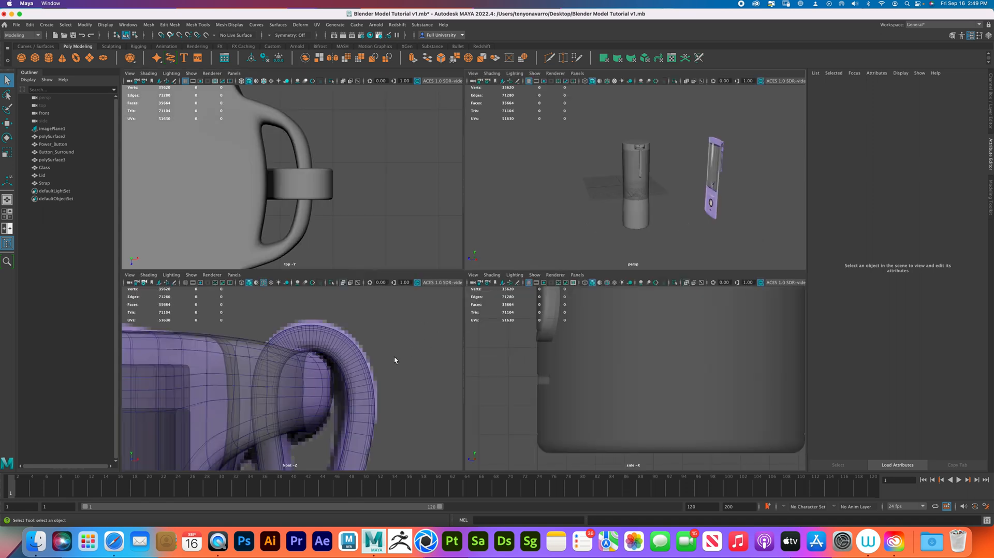
{"action": "middle_click_drag", "start_coordinate": [395, 360], "coordinate": [396, 325], "text": "alt"}
{"action": "right_click_drag", "start_coordinate": [384, 368], "coordinate": [344, 362], "text": "alt"}
{"action": "middle_click_drag", "start_coordinate": [343, 362], "coordinate": [330, 328], "text": "alt"}
{"action": "right_click_drag", "start_coordinate": [357, 389], "coordinate": [388, 406], "text": "alt"}
{"action": "middle_click_drag", "start_coordinate": [388, 406], "coordinate": [399, 326], "text": "alt"}
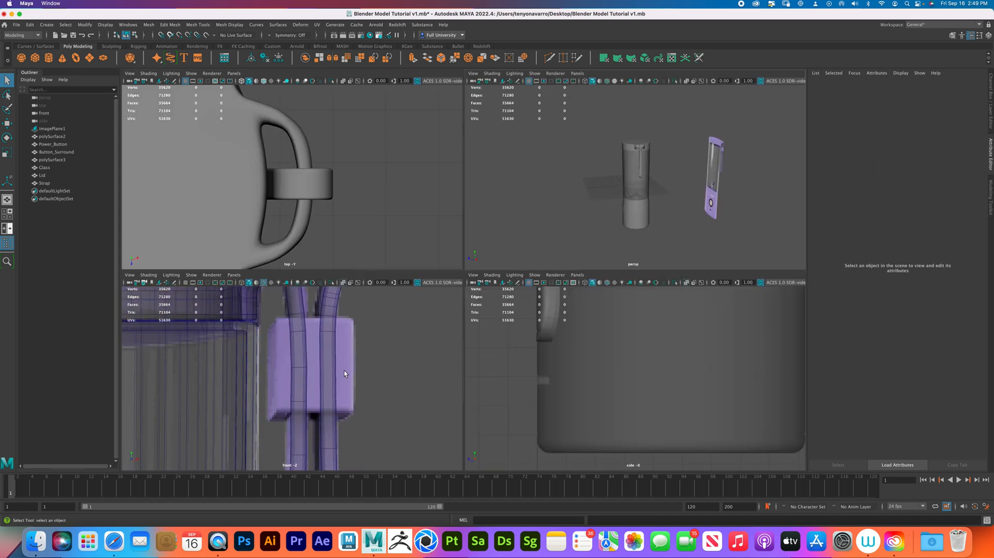
{"action": "right_click_drag", "start_coordinate": [345, 376], "coordinate": [384, 402], "text": "alt"}
{"action": "middle_click_drag", "start_coordinate": [356, 384], "coordinate": [356, 391], "text": "alt"}
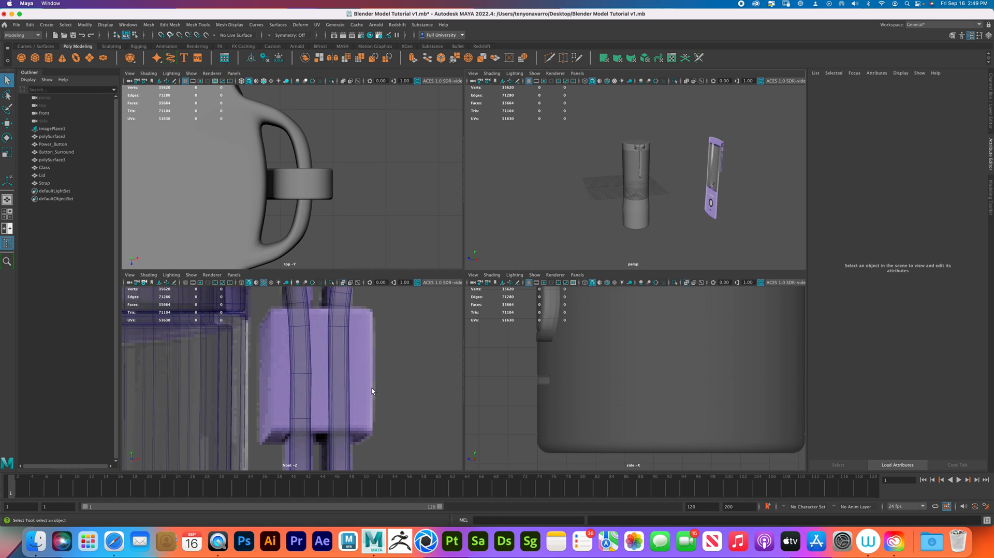
{"action": "left_click", "coordinate": [90, 59]}
{"action": "right_click_drag", "start_coordinate": [392, 374], "coordinate": [301, 402], "text": "alt"}
{"action": "left_click_drag", "start_coordinate": [297, 409], "coordinate": [358, 406]}
{"action": "left_click_drag", "start_coordinate": [313, 365], "coordinate": [314, 357]}
{"action": "key", "text": "f"}
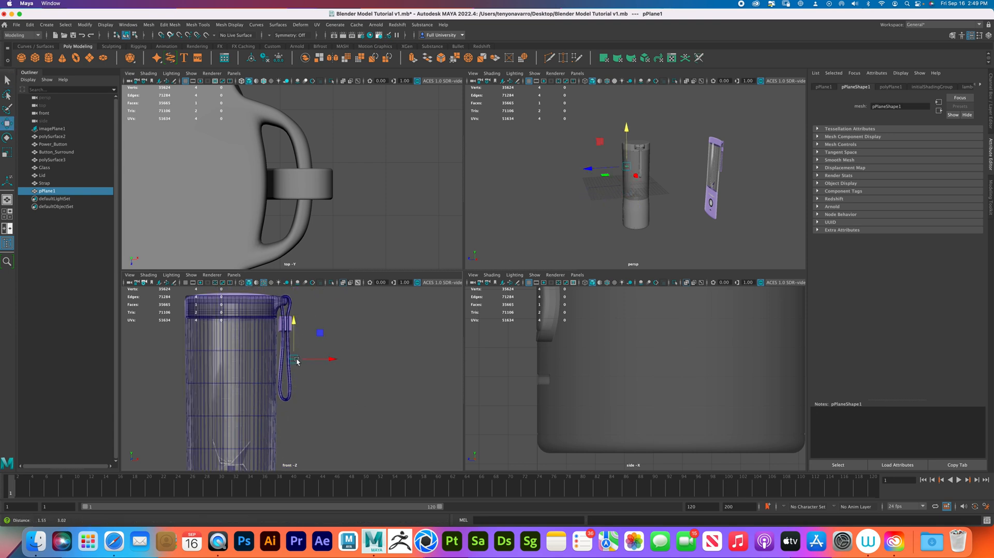
Move the plane onto the clasp in the reference image, aligning it with the clasp's upper left corner
{"action": "key", "text": "e"}
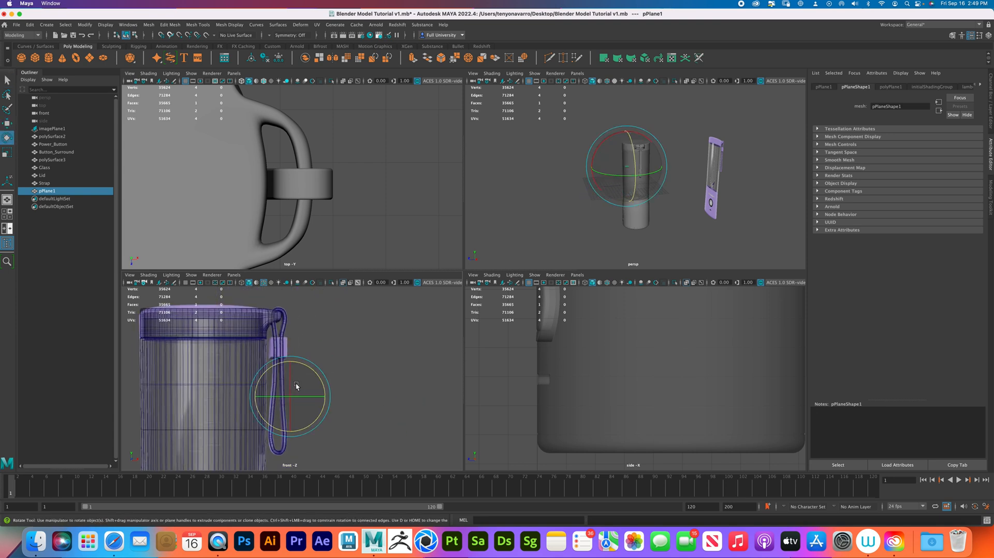
{"action": "left_click_drag", "start_coordinate": [290, 386], "coordinate": [281, 343]}
{"action": "key", "text": "w"}
{"action": "right_click_drag", "start_coordinate": [280, 342], "coordinate": [362, 409], "text": "alt"}
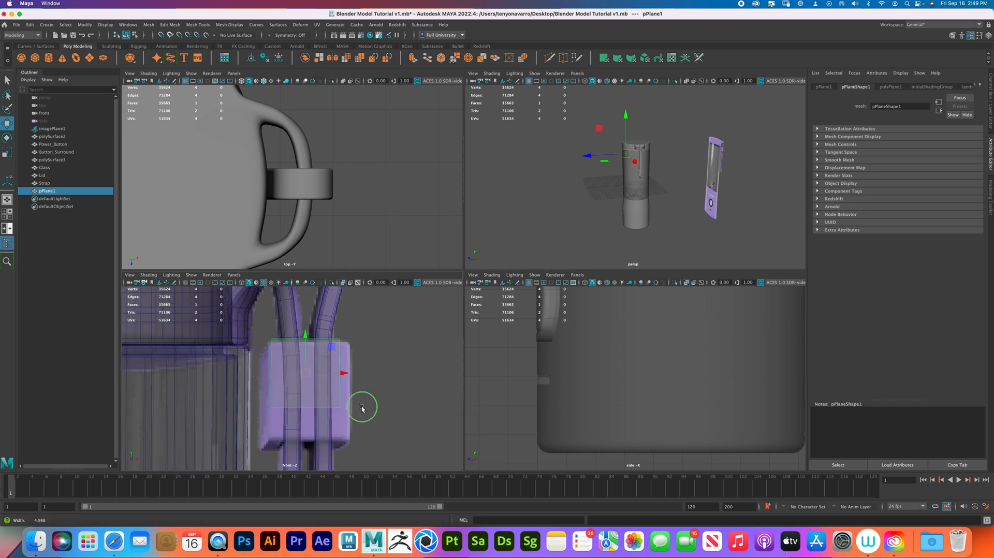
{"action": "left_click_drag", "start_coordinate": [305, 372], "coordinate": [302, 374]}
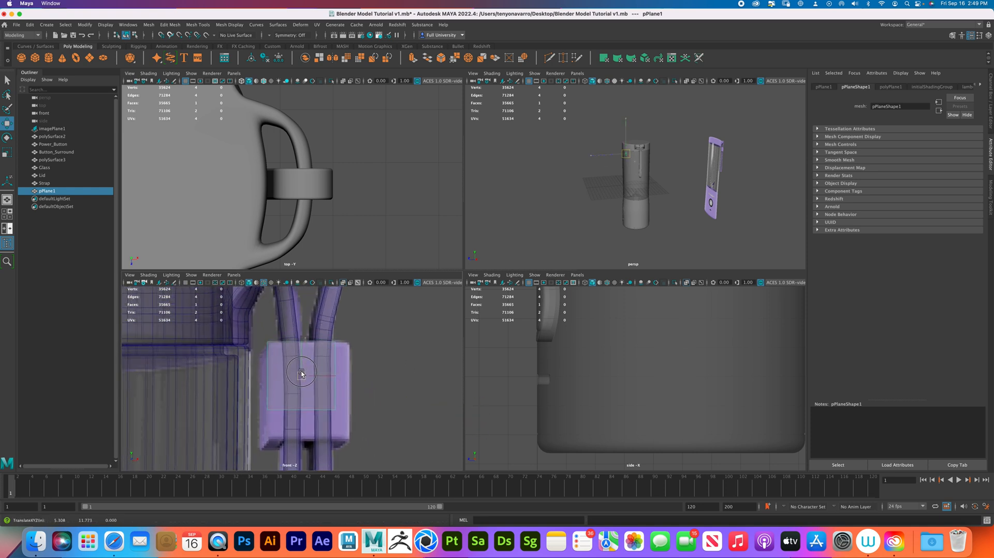
{"action": "left_click_drag", "start_coordinate": [301, 374], "coordinate": [299, 374]}
Move the plane's right and bottom vertices to match the clasp's outline, and return to object mode
{"action": "right_click_drag", "start_coordinate": [299, 373], "coordinate": [275, 352]}
{"action": "left_click_drag", "start_coordinate": [337, 401], "coordinate": [384, 377]}
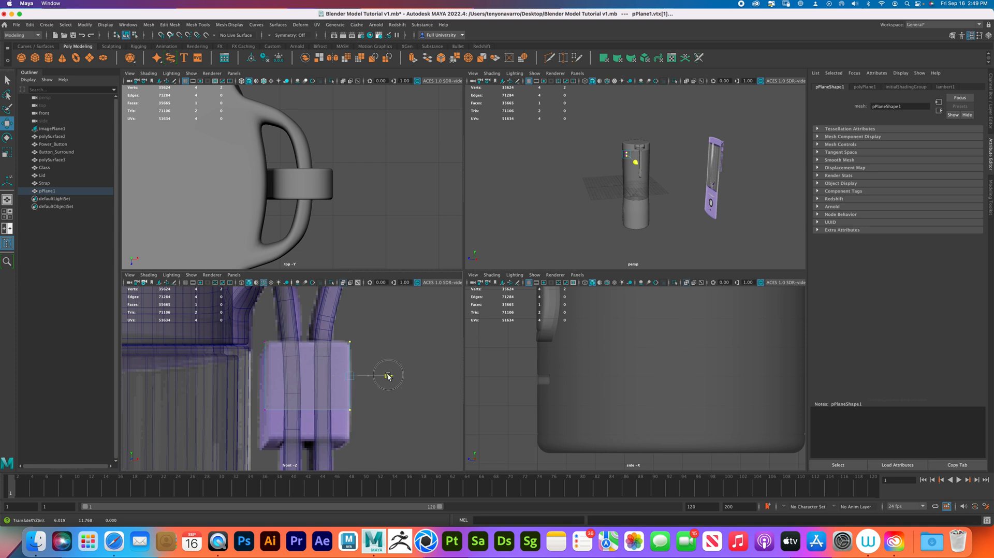
{"action": "left_click_drag", "start_coordinate": [359, 422], "coordinate": [313, 401]}
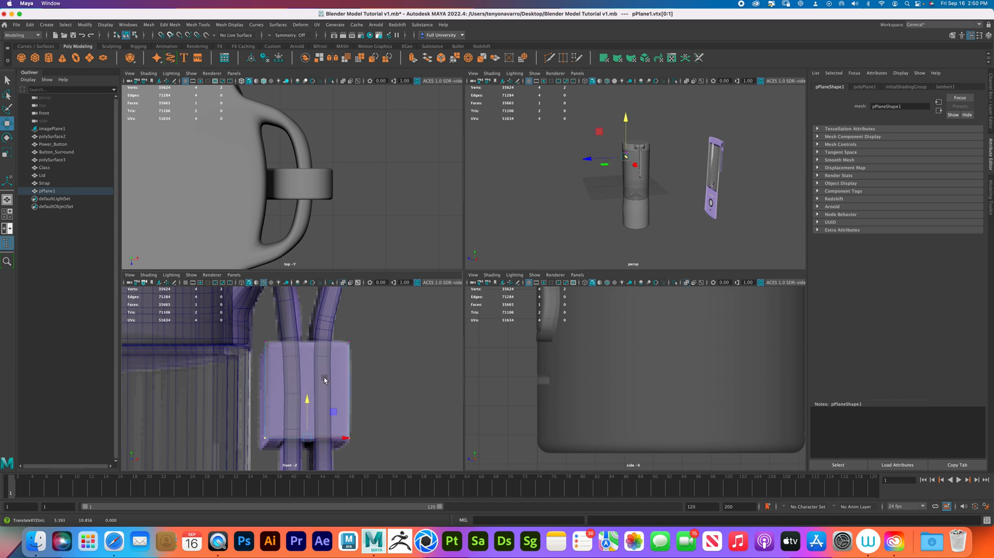
{"action": "middle_click_drag", "start_coordinate": [324, 368], "coordinate": [342, 354], "text": "alt"}
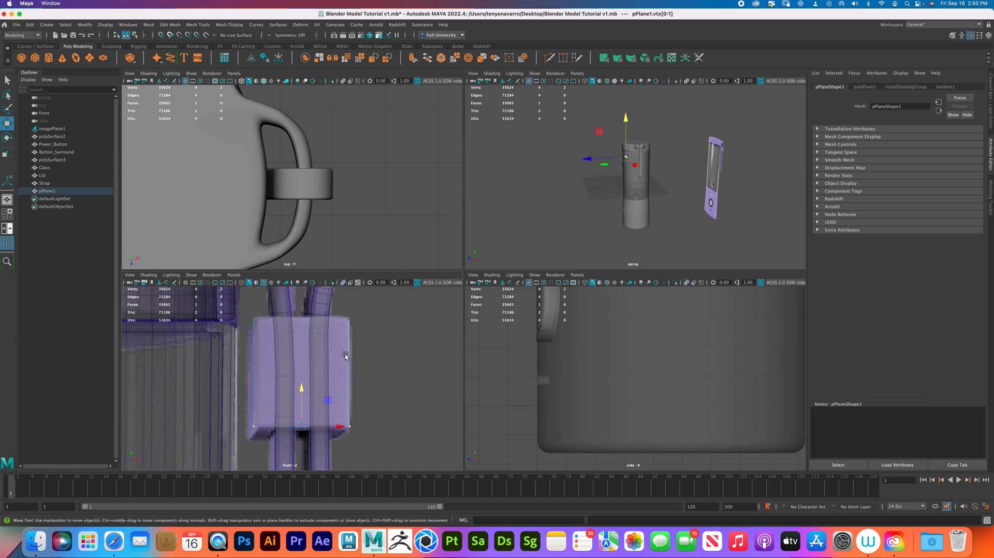
{"action": "right_click", "coordinate": [342, 353]}
{"action": "right_click_drag", "start_coordinate": [343, 355], "coordinate": [381, 335]}
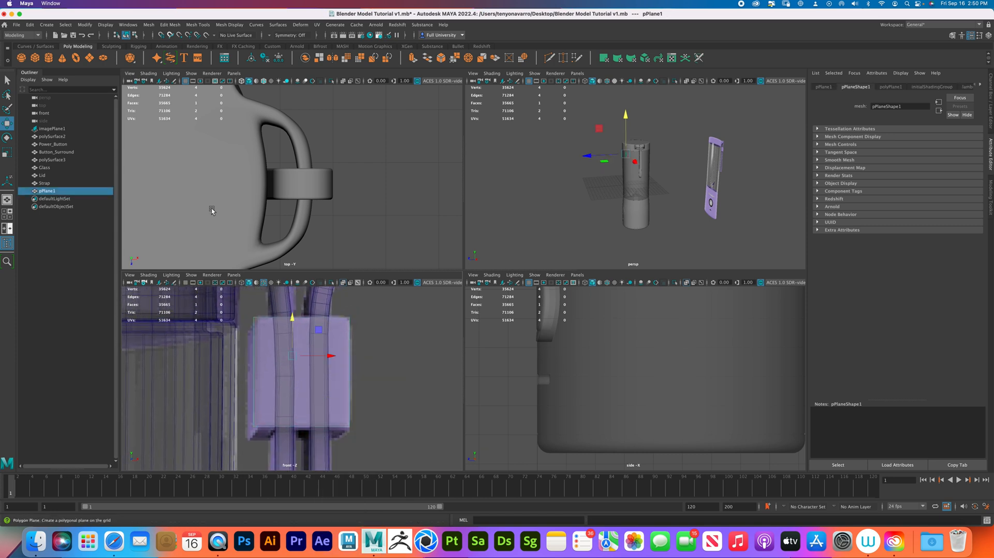
Insert four vertical edge loops in the clasp plane, along both sides of each strap strand
{"action": "left_click", "coordinate": [198, 24]}
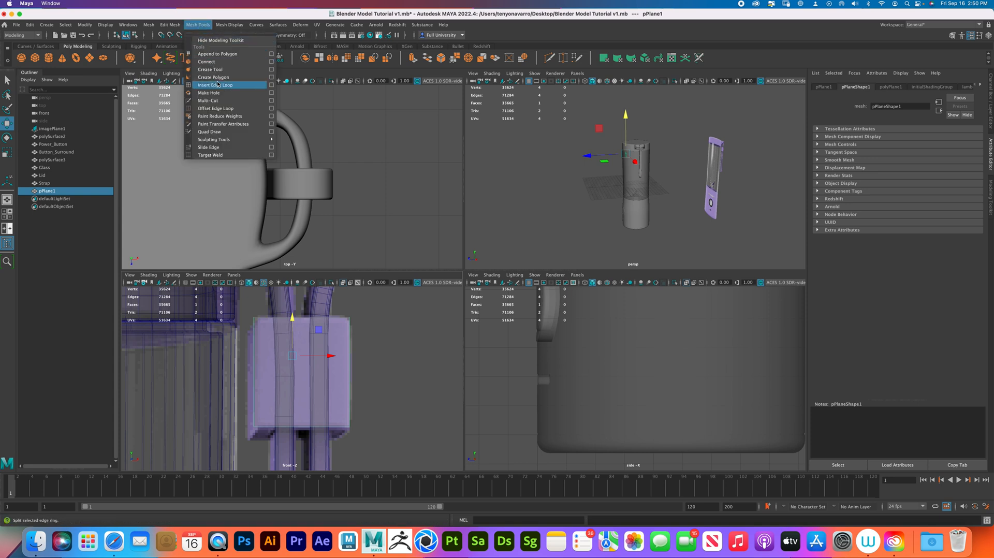
{"action": "left_click", "coordinate": [218, 86]}
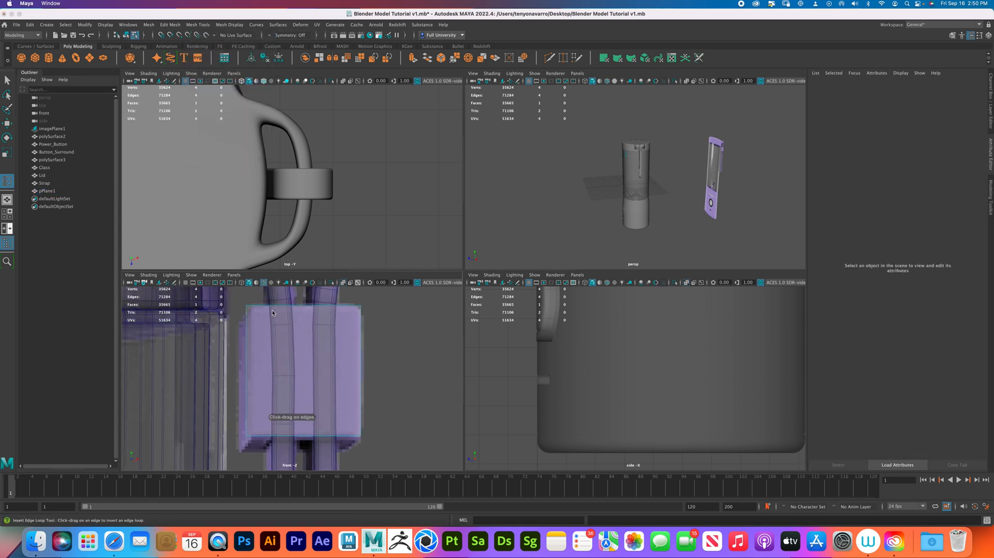
{"action": "left_click_drag", "start_coordinate": [269, 307], "coordinate": [339, 308]}
{"action": "left_click", "coordinate": [298, 308]}
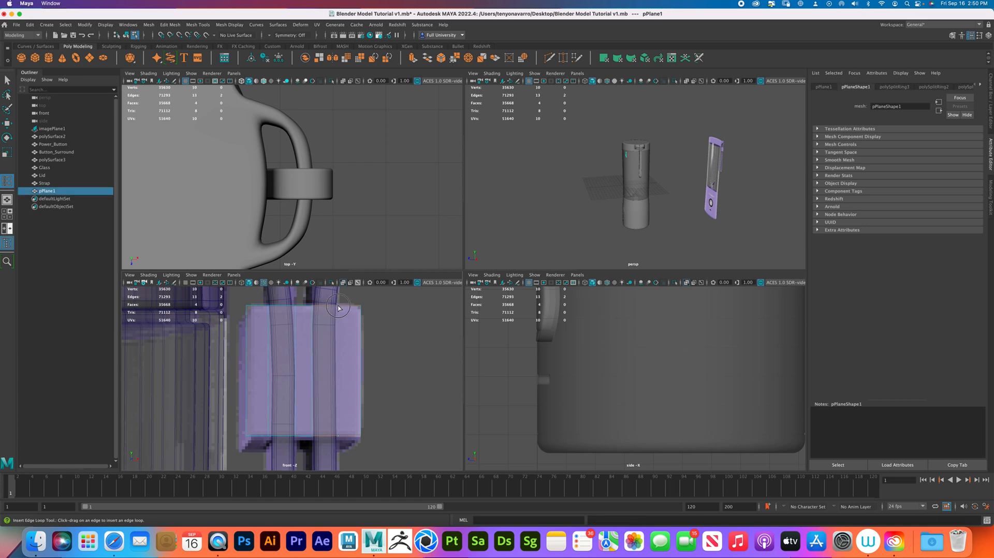
{"action": "left_click_drag", "start_coordinate": [337, 309], "coordinate": [337, 309]}
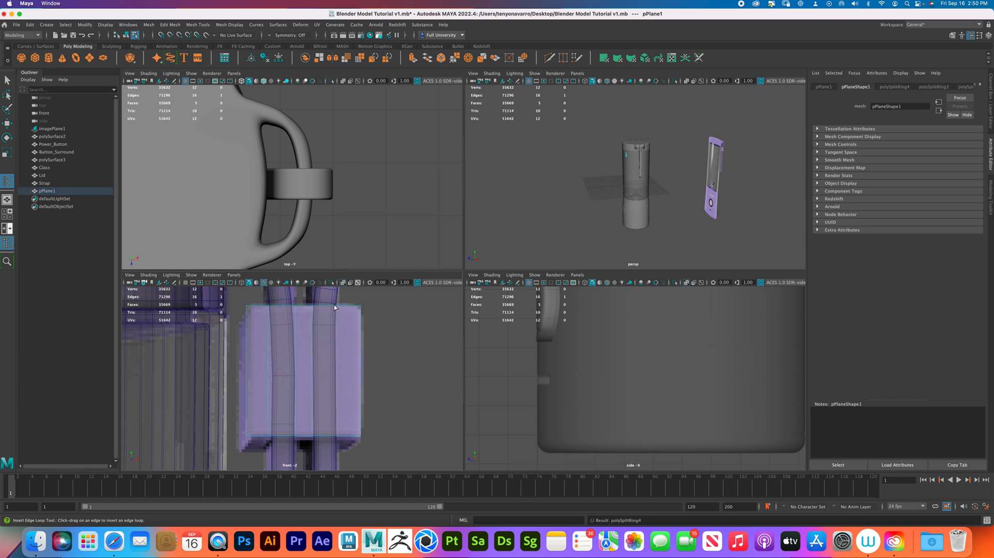
{"action": "key", "text": "q"}
Move the clasp plane in depth so it sits just behind the strap
{"action": "middle_click_drag", "start_coordinate": [698, 155], "coordinate": [677, 218], "text": "alt"}
{"action": "right_click_drag", "start_coordinate": [676, 217], "coordinate": [691, 215], "text": "alt"}
{"action": "right_click", "coordinate": [569, 160]}
{"action": "right_click_drag", "start_coordinate": [569, 160], "coordinate": [604, 147]}
{"action": "key", "text": "w"}
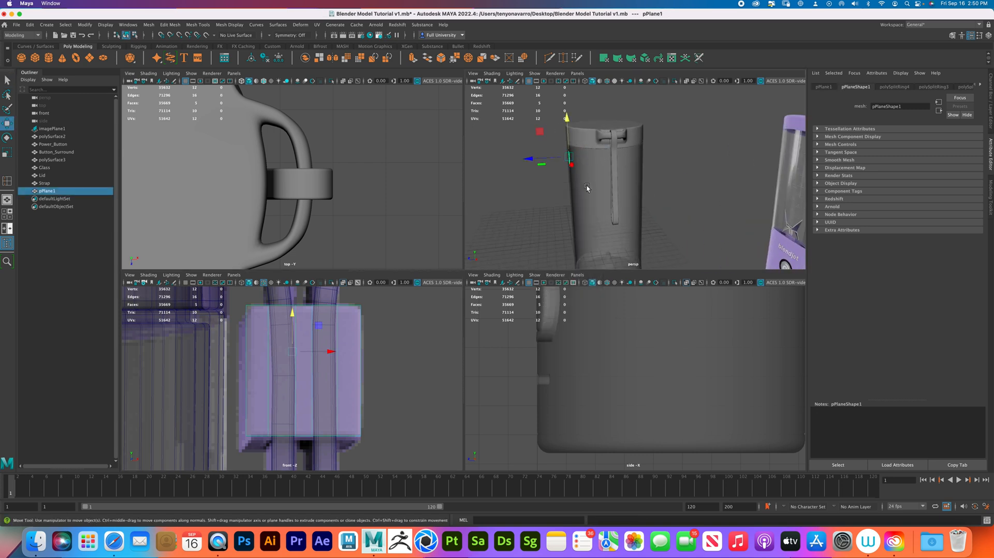
{"action": "left_click_drag", "start_coordinate": [532, 158], "coordinate": [578, 156]}
{"action": "right_click_drag", "start_coordinate": [676, 150], "coordinate": [741, 195], "text": "alt"}
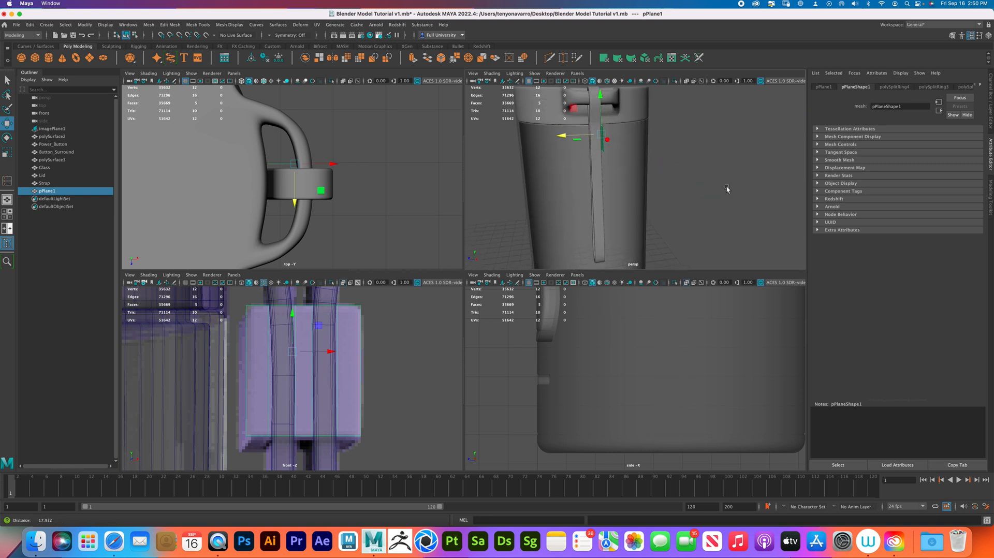
{"action": "left_click_drag", "start_coordinate": [741, 195], "coordinate": [679, 182], "text": "alt"}
{"action": "mouse_move", "coordinate": [679, 182]}
{"action": "right_mouse_down", "text": "alt"}
{"action": "mouse_move", "coordinate": [719, 197]}
{"action": "mouse_move", "coordinate": [667, 171]}
{"action": "right_mouse_up", "text": "alt"}
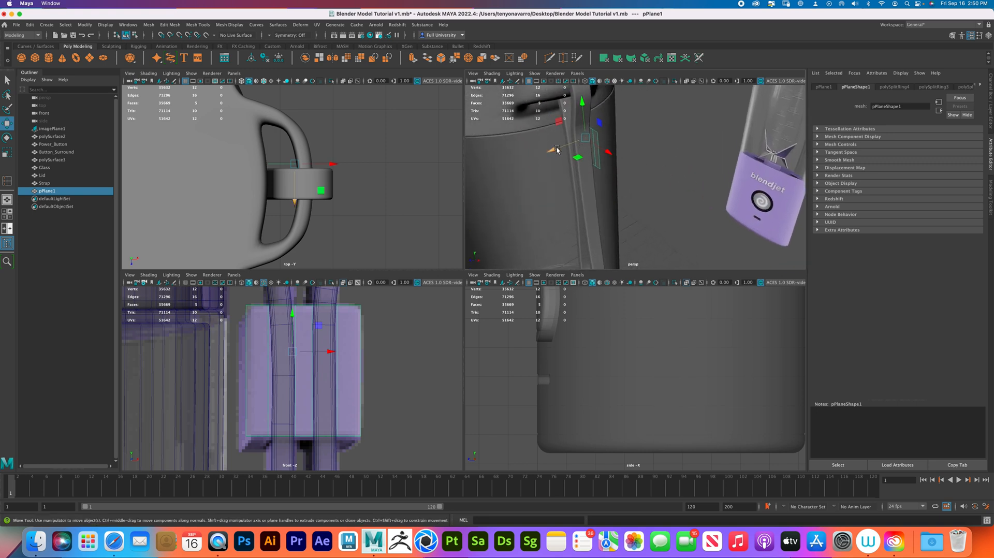
Extrude all faces of the clasp plane slightly toward the strap to form a thin plate
{"action": "key", "text": "ctrl+e"}
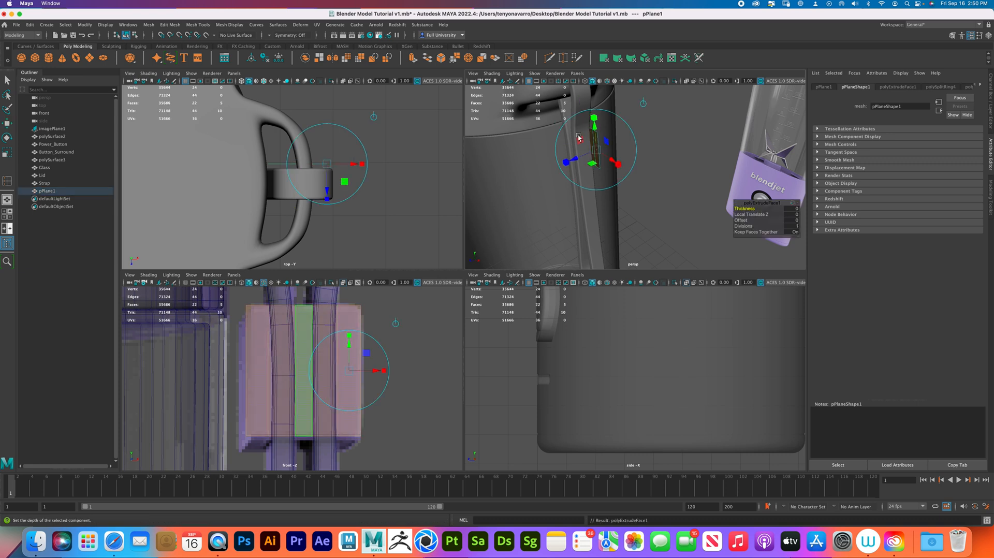
{"action": "left_click_drag", "start_coordinate": [302, 202], "coordinate": [301, 204]}
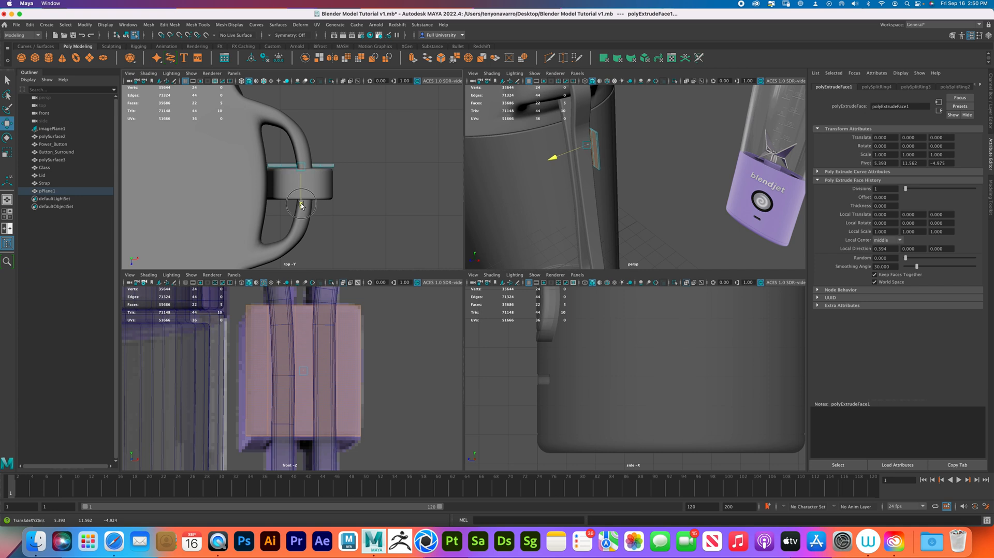
{"action": "left_click_drag", "start_coordinate": [301, 206], "coordinate": [301, 206]}
{"action": "left_click_drag", "start_coordinate": [568, 163], "coordinate": [611, 170], "text": "alt"}
{"action": "right_click_drag", "start_coordinate": [611, 170], "coordinate": [645, 178], "text": "alt"}
{"action": "left_click_drag", "start_coordinate": [628, 170], "coordinate": [644, 176], "text": "alt"}
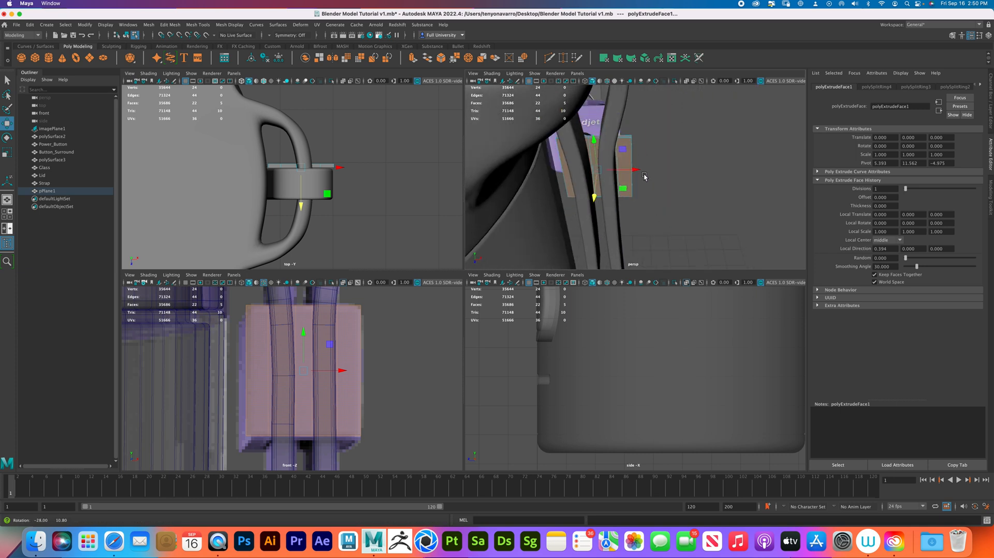
Extrude the three clasp faces beside and between the strap strands forward past the strap, with a second thin front layer
{"action": "left_click", "coordinate": [566, 181]}
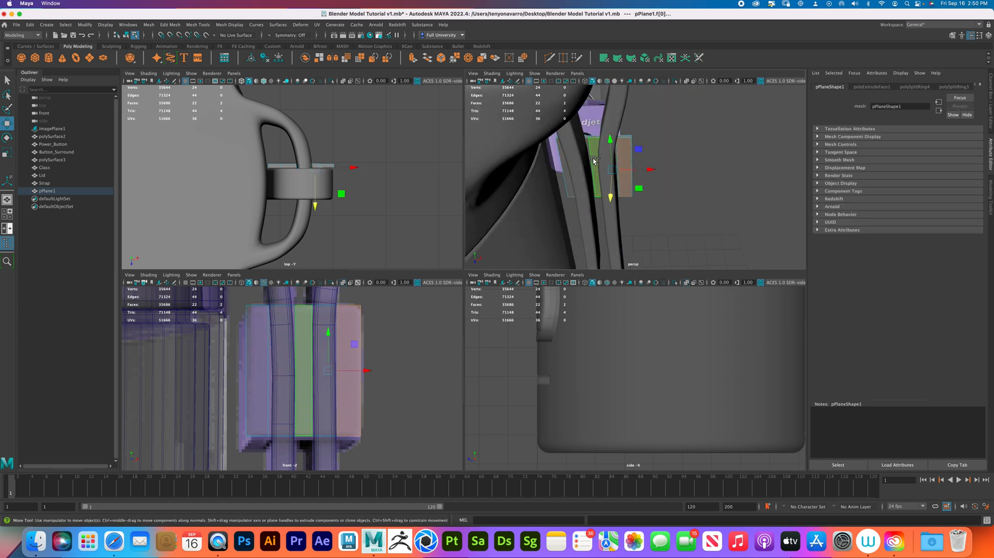
{"action": "left_click", "coordinate": [566, 181], "text": "shift"}
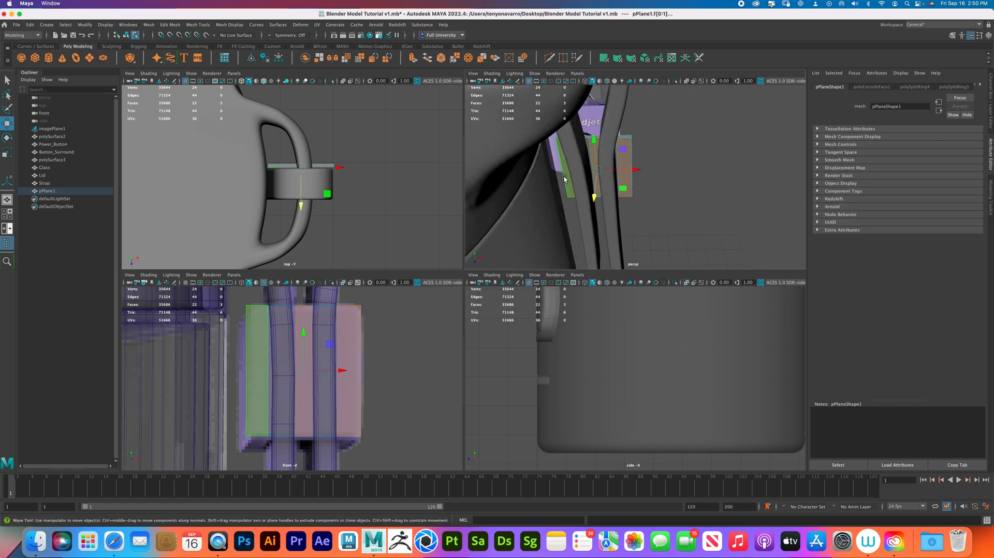
{"action": "left_click_drag", "start_coordinate": [301, 203], "coordinate": [299, 239], "text": "shift"}
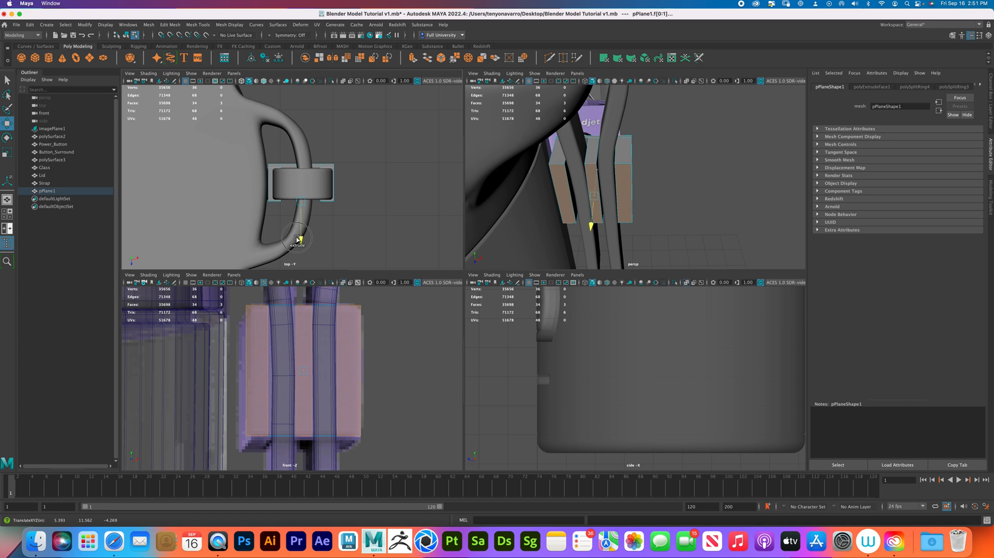
{"action": "left_click_drag", "start_coordinate": [300, 239], "coordinate": [299, 242], "text": "shift"}
Bridge the facing side faces of the clasp's thin front layer across the right-hand strap strand
{"action": "left_click", "coordinate": [668, 189]}
{"action": "left_click_drag", "start_coordinate": [667, 188], "coordinate": [523, 190], "text": "alt"}
{"action": "scroll", "coordinate": [671, 205], "scroll_direction": "up", "scroll_amount": 5}
{"action": "scroll", "coordinate": [612, 175], "scroll_direction": "up", "scroll_amount": 3}
{"action": "left_click", "coordinate": [612, 202]}
{"action": "middle_click_drag", "start_coordinate": [523, 189], "coordinate": [506, 190], "text": "alt"}
{"action": "left_click_drag", "start_coordinate": [506, 191], "coordinate": [548, 189], "text": "alt"}
{"action": "left_click", "coordinate": [549, 187], "text": "shift"}
{"action": "right_click_drag", "start_coordinate": [549, 185], "coordinate": [537, 307], "text": "shift"}
Bridge the remaining pair of facing front-layer side faces across the other strap strand to close the clasp's front
{"action": "left_click_drag", "start_coordinate": [564, 223], "coordinate": [592, 213], "text": "alt"}
{"action": "left_click", "coordinate": [619, 210]}
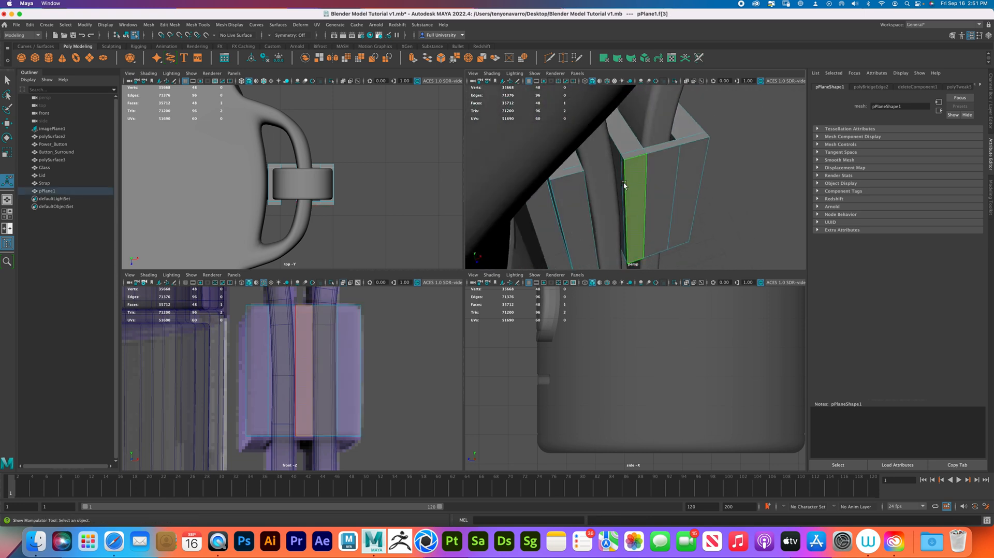
{"action": "left_click", "coordinate": [653, 194]}
{"action": "left_click_drag", "start_coordinate": [654, 195], "coordinate": [579, 203], "text": "alt"}
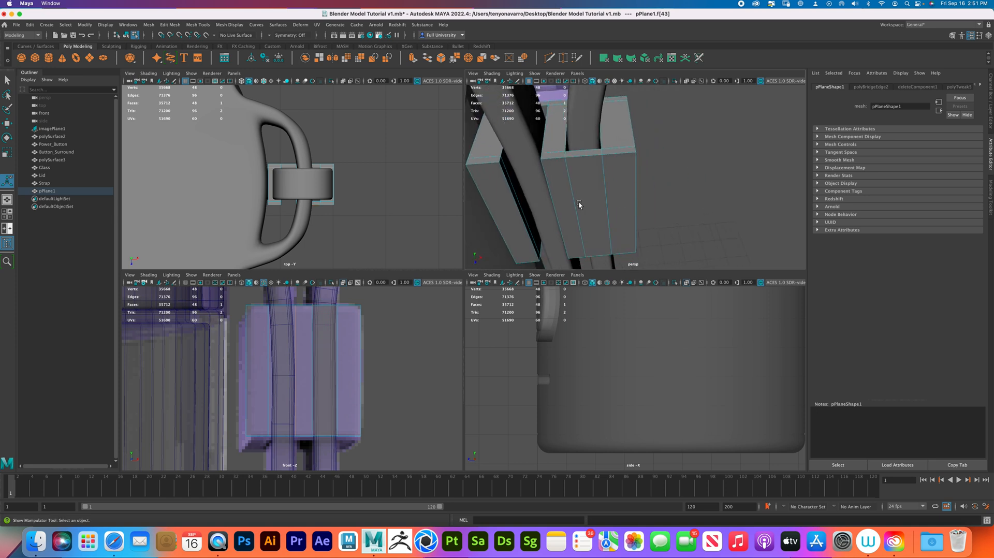
{"action": "left_click", "coordinate": [513, 192], "text": "shift"}
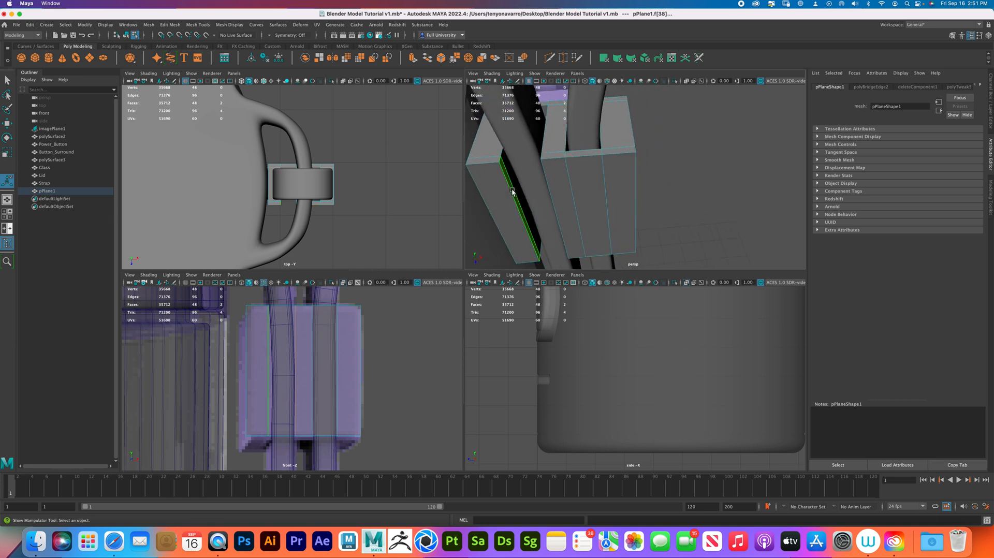
{"action": "key", "text": "g"}
{"action": "right_click_drag", "start_coordinate": [596, 99], "coordinate": [577, 137], "text": "alt"}
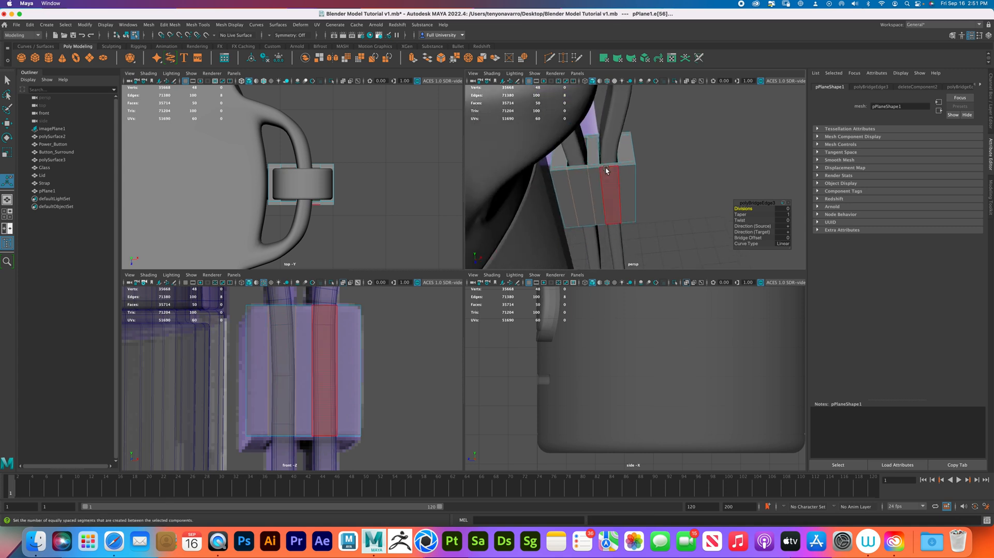
{"action": "middle_click_drag", "start_coordinate": [607, 164], "coordinate": [590, 167], "text": "alt"}
{"action": "left_click_drag", "start_coordinate": [590, 168], "coordinate": [499, 255], "text": "alt"}
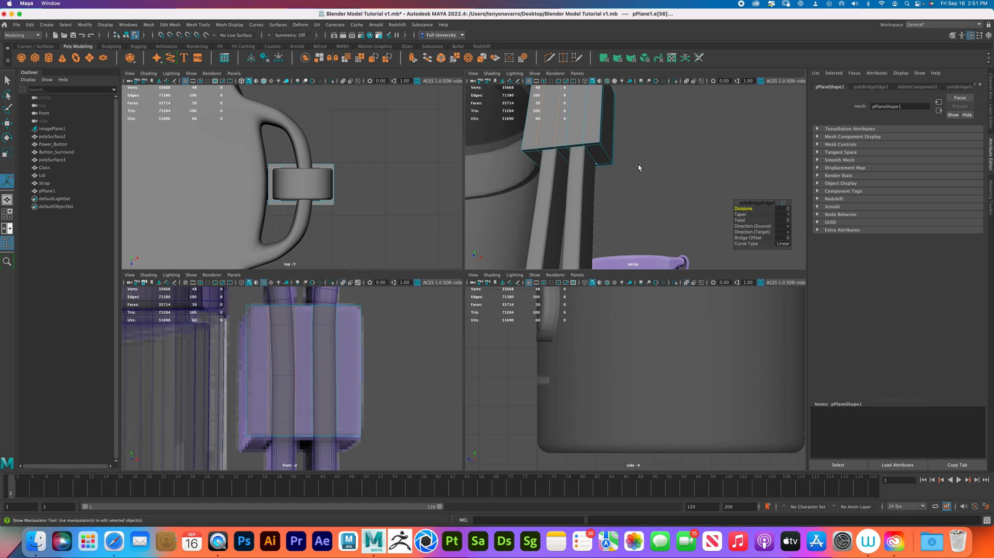
{"action": "mouse_move", "coordinate": [639, 165]}
{"action": "left_mouse_down", "text": "alt"}
{"action": "mouse_move", "coordinate": [627, 160]}
{"action": "mouse_move", "coordinate": [641, 168]}
{"action": "left_mouse_up", "text": "alt"}
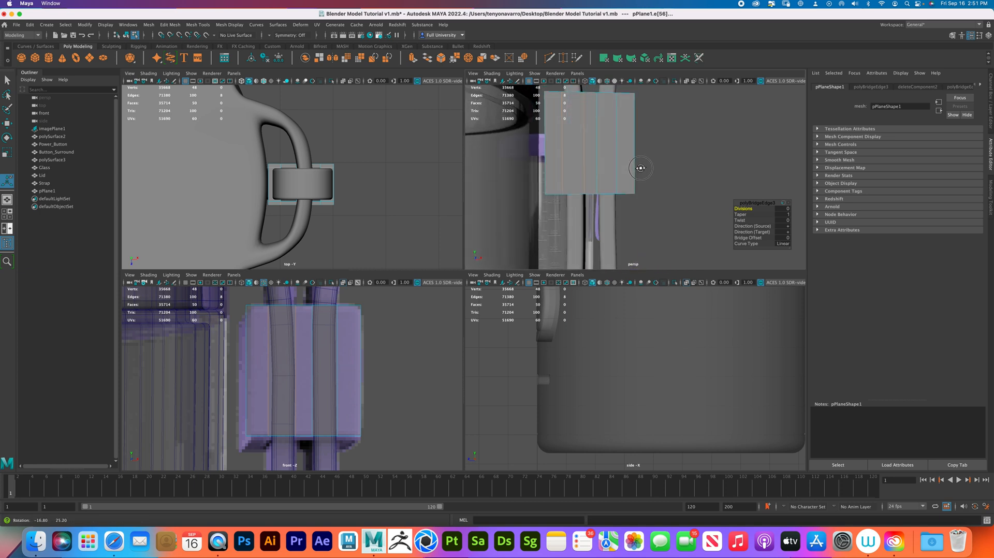
Isolate the clasp in the perspective view and switch it to edge selection
{"action": "right_click", "coordinate": [260, 339]}
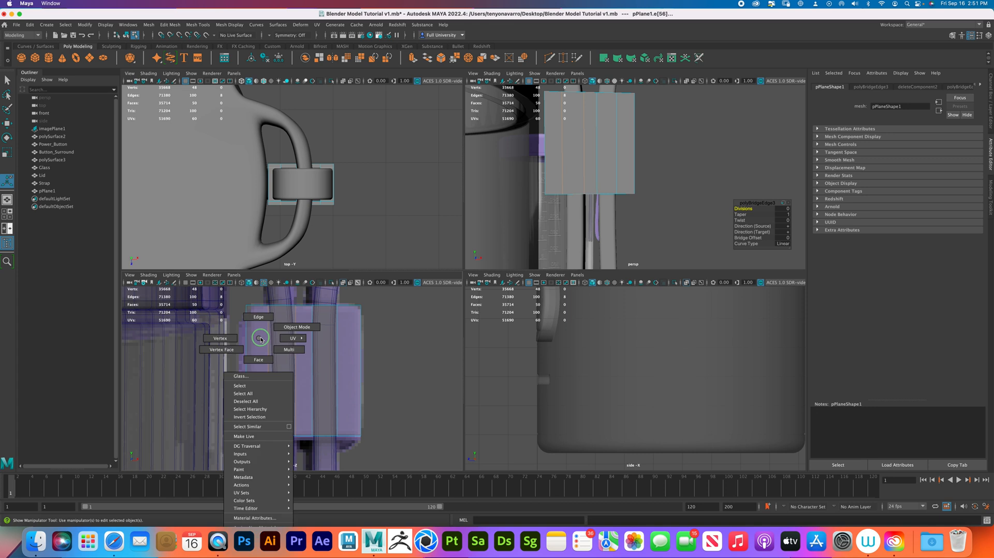
{"action": "left_click", "coordinate": [297, 327]}
{"action": "left_click_drag", "start_coordinate": [623, 161], "coordinate": [626, 177], "text": "alt"}
{"action": "key", "text": "ctrl+1"}
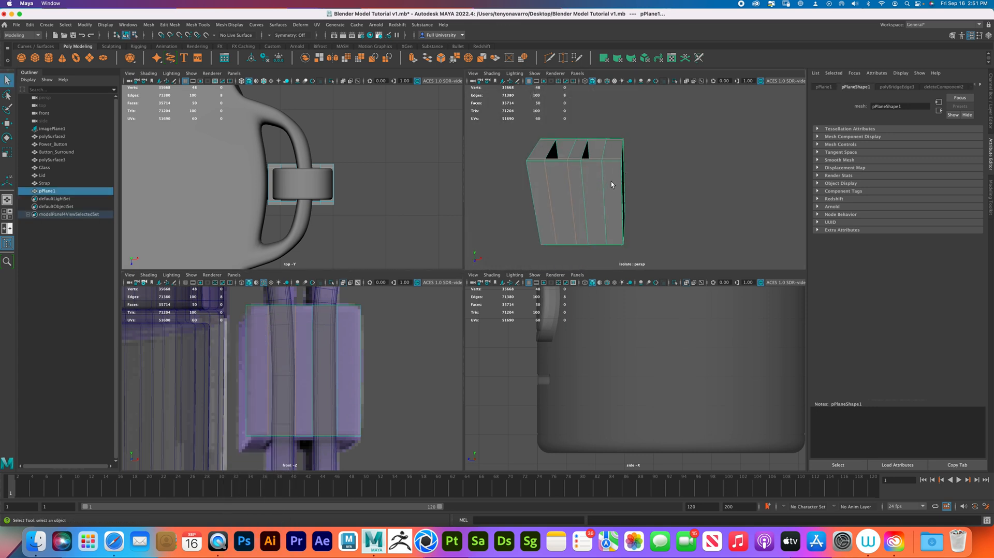
{"action": "mouse_move", "coordinate": [627, 179]}
{"action": "left_mouse_down", "text": "alt"}
{"action": "mouse_move", "coordinate": [608, 185]}
{"action": "mouse_move", "coordinate": [612, 199]}
{"action": "mouse_move", "coordinate": [651, 226]}
{"action": "mouse_move", "coordinate": [616, 182]}
{"action": "left_mouse_up", "text": "alt"}
{"action": "right_click_drag", "start_coordinate": [616, 183], "coordinate": [616, 159]}
{"action": "double_click", "coordinate": [602, 139]}
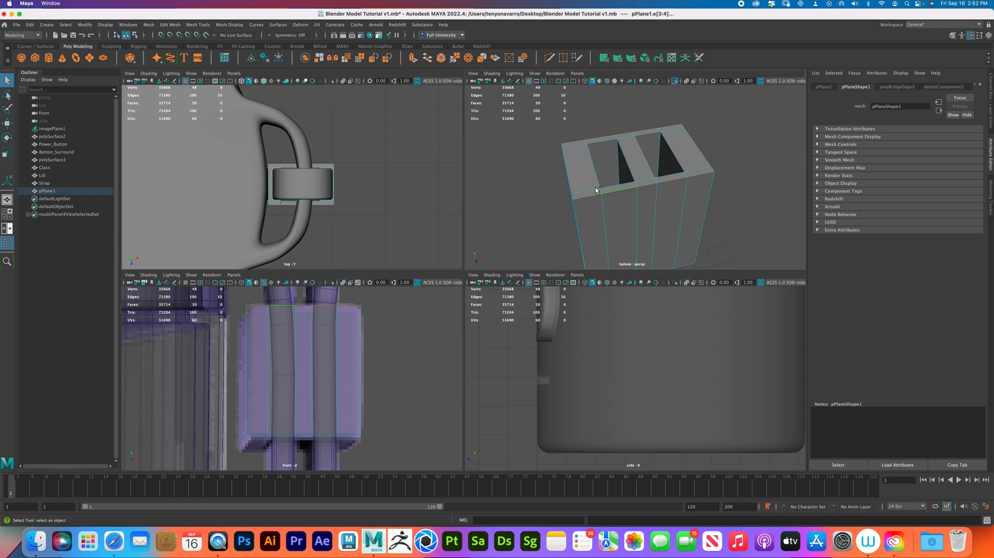
{"action": "left_click", "coordinate": [574, 175], "text": "shift"}
{"action": "left_click", "coordinate": [595, 162], "text": "shift"}
{"action": "left_click", "coordinate": [617, 184], "text": "shift"}
{"action": "left_click", "coordinate": [676, 157], "text": "shift"}
{"action": "left_click", "coordinate": [660, 150], "text": "shift"}
{"action": "left_click_drag", "start_coordinate": [635, 162], "coordinate": [627, 159], "text": "alt"}
{"action": "scroll", "coordinate": [627, 159], "scroll_direction": "down", "scroll_amount": 5}
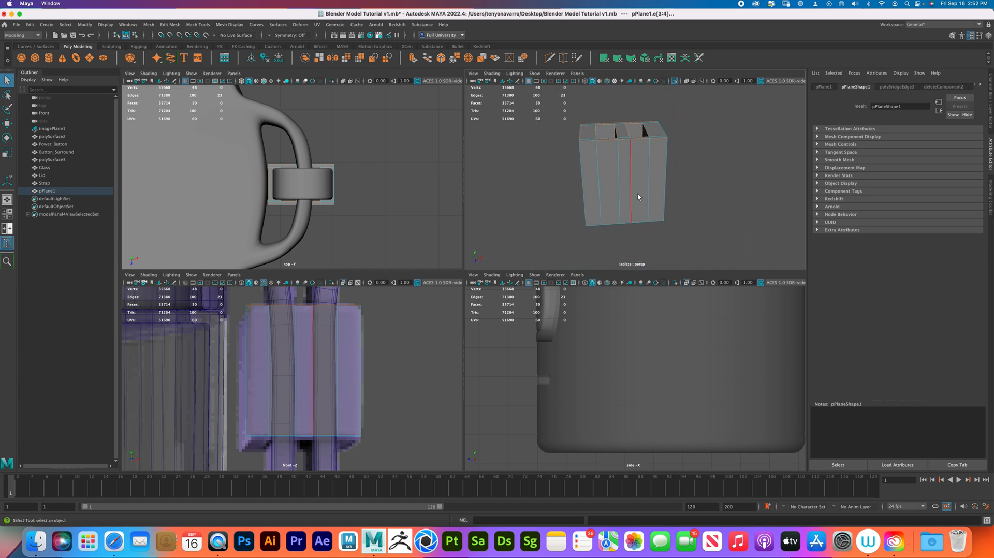
Bevel all edges of the clasp with a fraction of 0.684 and 3 segments
{"action": "left_click_drag", "start_coordinate": [685, 247], "coordinate": [565, 117]}
{"action": "left_click_drag", "start_coordinate": [670, 171], "coordinate": [663, 172], "text": "alt"}
{"action": "right_click_drag", "start_coordinate": [663, 176], "coordinate": [695, 174], "text": "shift"}
{"action": "left_click_drag", "start_coordinate": [665, 182], "coordinate": [664, 191], "text": "alt"}
{"action": "right_click_drag", "start_coordinate": [664, 200], "coordinate": [730, 204], "text": "alt"}
{"action": "left_click_drag", "start_coordinate": [747, 214], "coordinate": [782, 207]}
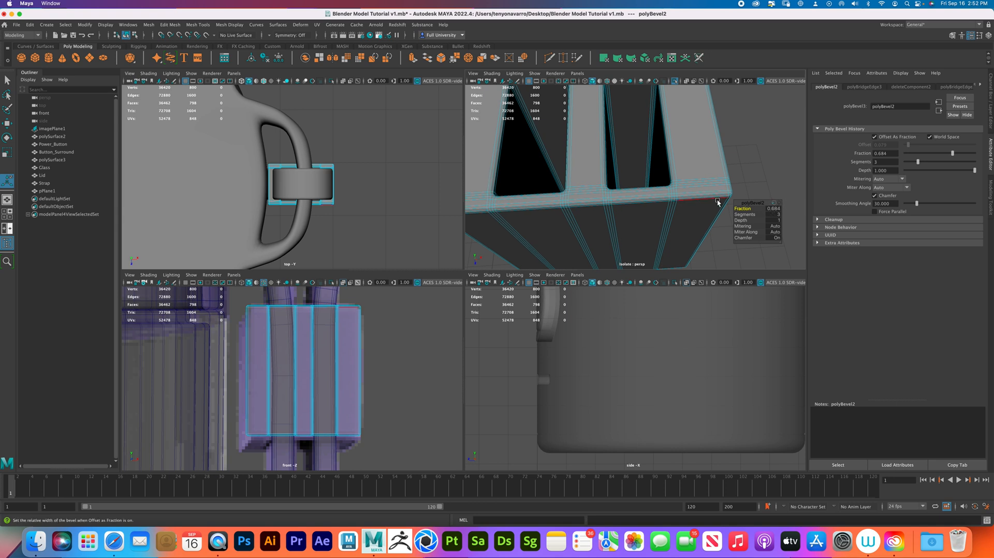
Increase the number of segments in the clasp's edge bevel
{"action": "left_click_drag", "start_coordinate": [711, 202], "coordinate": [681, 225], "text": "alt"}
{"action": "right_click_drag", "start_coordinate": [682, 225], "coordinate": [669, 204], "text": "alt"}
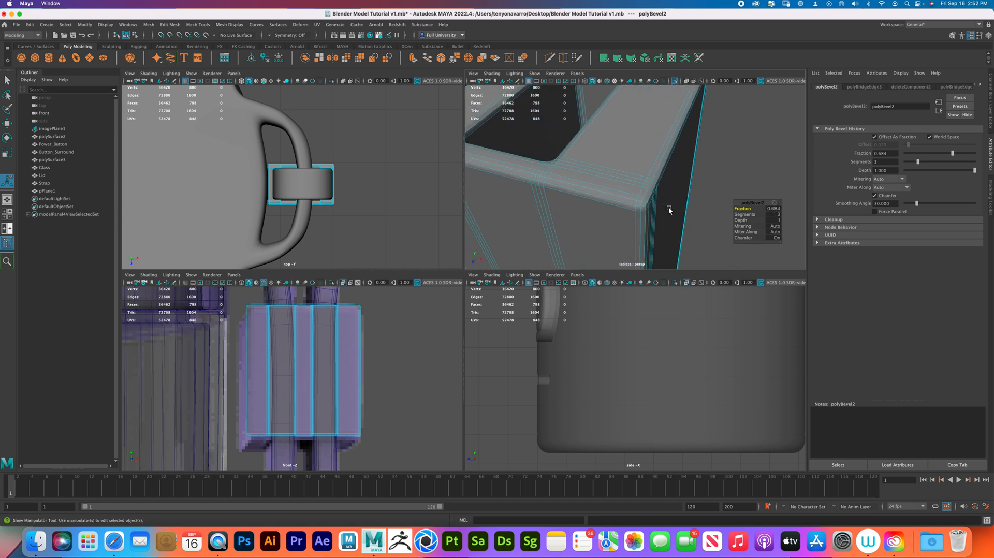
{"action": "left_click_drag", "start_coordinate": [669, 204], "coordinate": [679, 220], "text": "alt"}
{"action": "left_click", "coordinate": [745, 215]}
{"action": "left_click_drag", "start_coordinate": [745, 215], "coordinate": [758, 214]}
Return the clasp to object mode and turn off isolation so the whole blender is shown
{"action": "key", "text": "q"}
{"action": "right_click", "coordinate": [653, 221]}
{"action": "left_click", "coordinate": [744, 174]}
{"action": "right_click_drag", "start_coordinate": [744, 174], "coordinate": [562, 156], "text": "alt"}
{"action": "left_click", "coordinate": [642, 213]}
{"action": "key", "text": "ctrl+1"}
{"action": "left_click", "coordinate": [709, 207]}
{"action": "mouse_move", "coordinate": [673, 238]}
{"action": "left_mouse_down", "text": "alt"}
{"action": "mouse_move", "coordinate": [675, 226]}
{"action": "mouse_move", "coordinate": [602, 224]}
{"action": "mouse_move", "coordinate": [681, 226]}
{"action": "left_mouse_up", "text": "alt"}
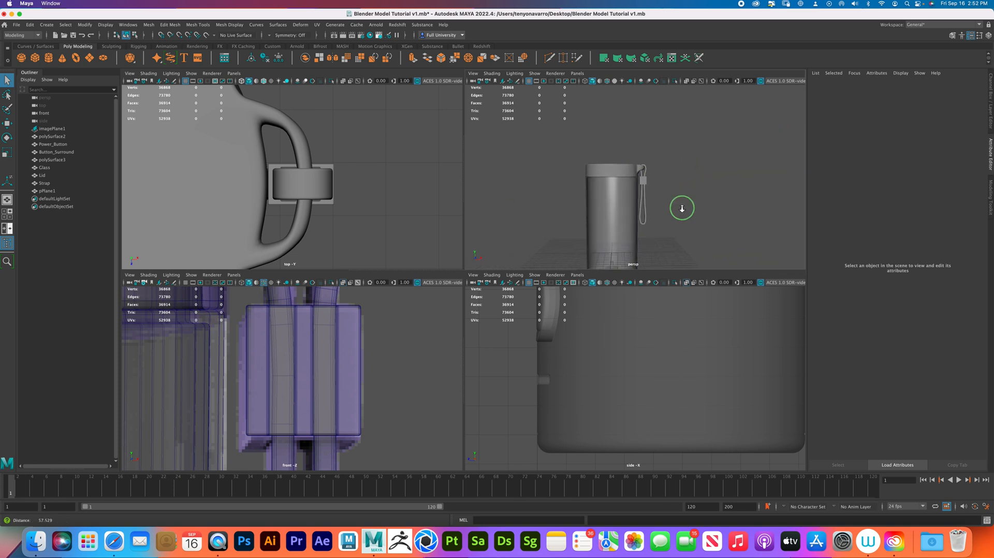
Rename the clasp object pPlane1 as Strap_Adjuster_Clip
{"action": "scroll", "coordinate": [681, 211], "scroll_direction": "down", "scroll_amount": 5}
{"action": "left_click_drag", "start_coordinate": [570, 121], "coordinate": [696, 271]}
{"action": "left_click", "coordinate": [643, 158]}
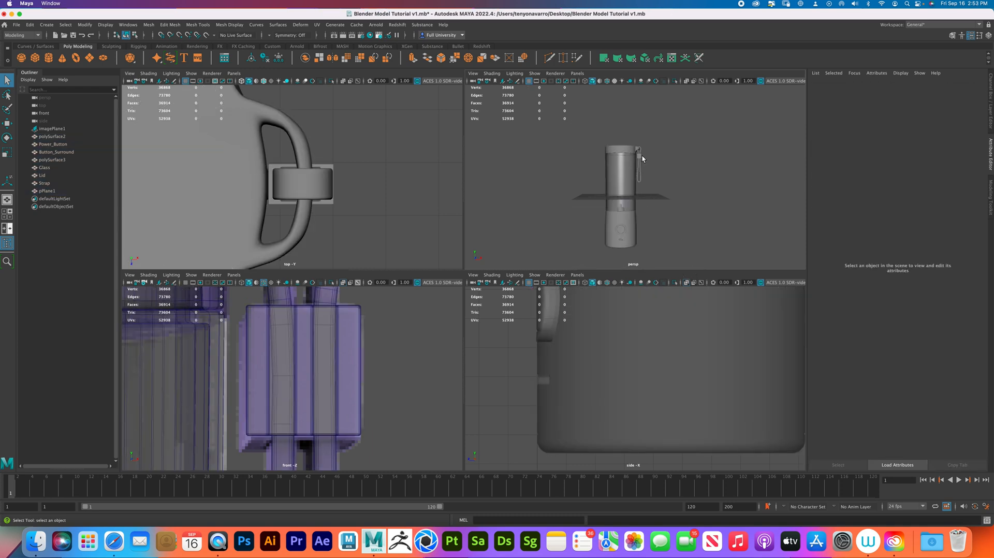
{"action": "left_click", "coordinate": [642, 158]}
{"action": "double_click", "coordinate": [70, 190]}
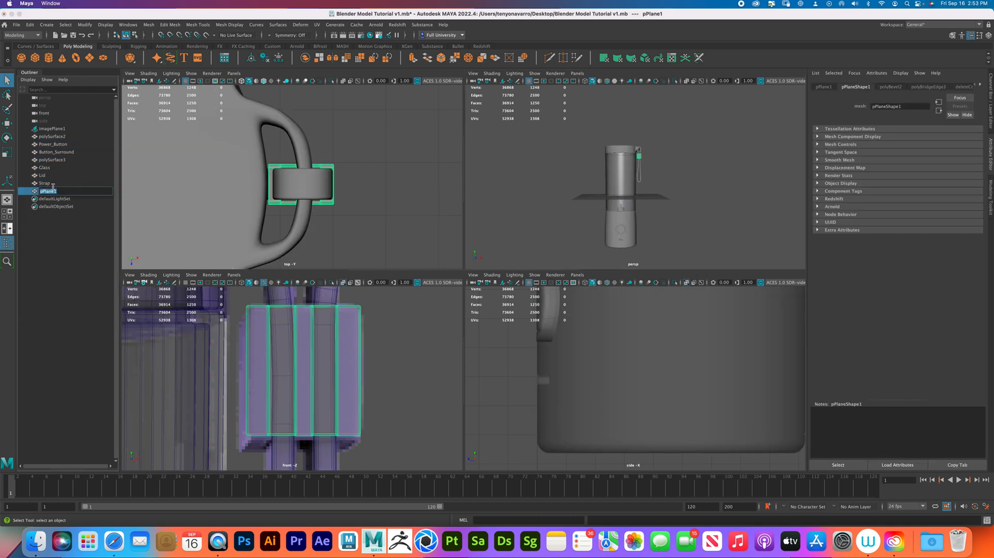
{"action": "type", "text": "Strap_Adjuster_Clip"}
{"action": "key", "text": "Return"}
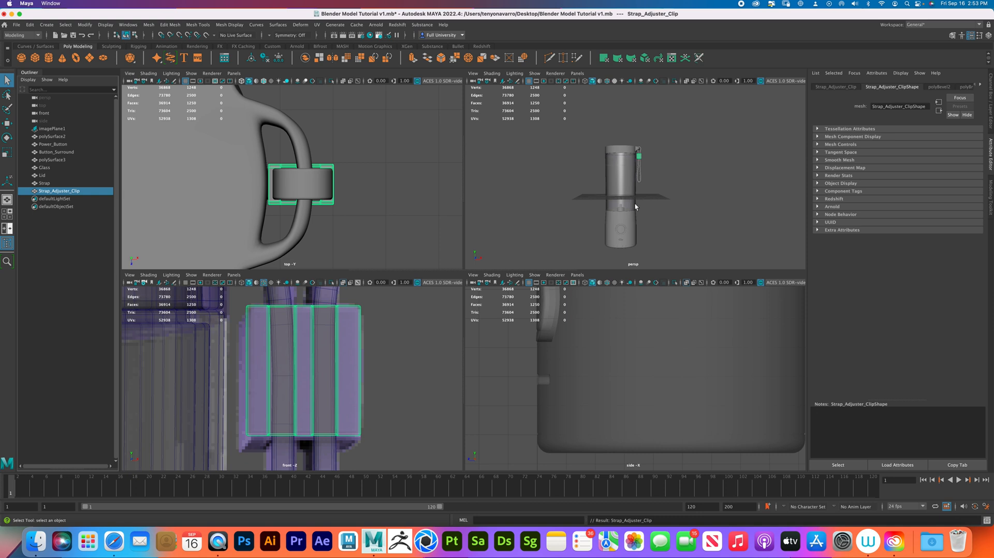
Select all the blender's mesh parts and hide them, keeping only the reference image visible
{"action": "left_click", "coordinate": [727, 202]}
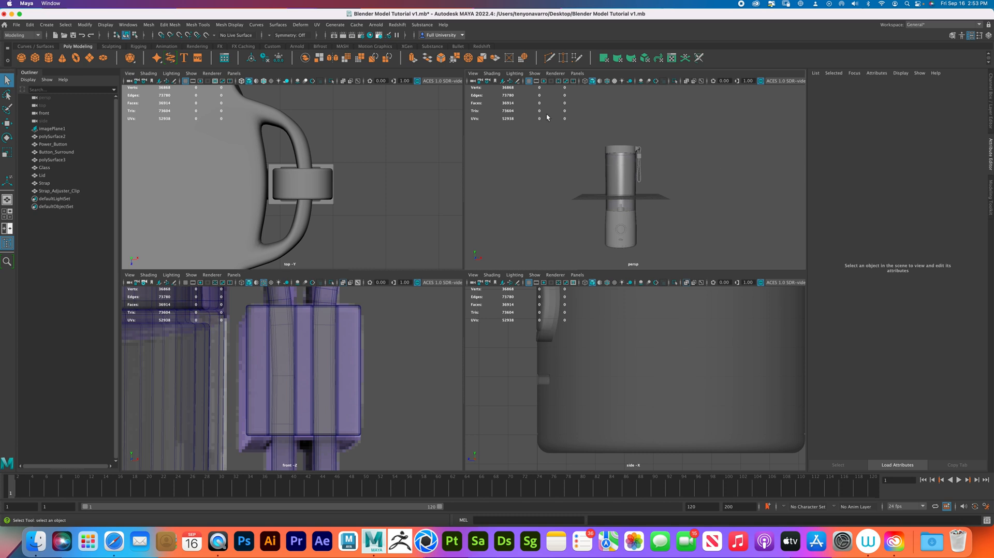
{"action": "scroll", "coordinate": [706, 175], "scroll_direction": "up", "scroll_amount": 5}
{"action": "left_click_drag", "start_coordinate": [676, 179], "coordinate": [609, 206], "text": "alt"}
{"action": "scroll", "coordinate": [617, 186], "scroll_direction": "down", "scroll_amount": 3}
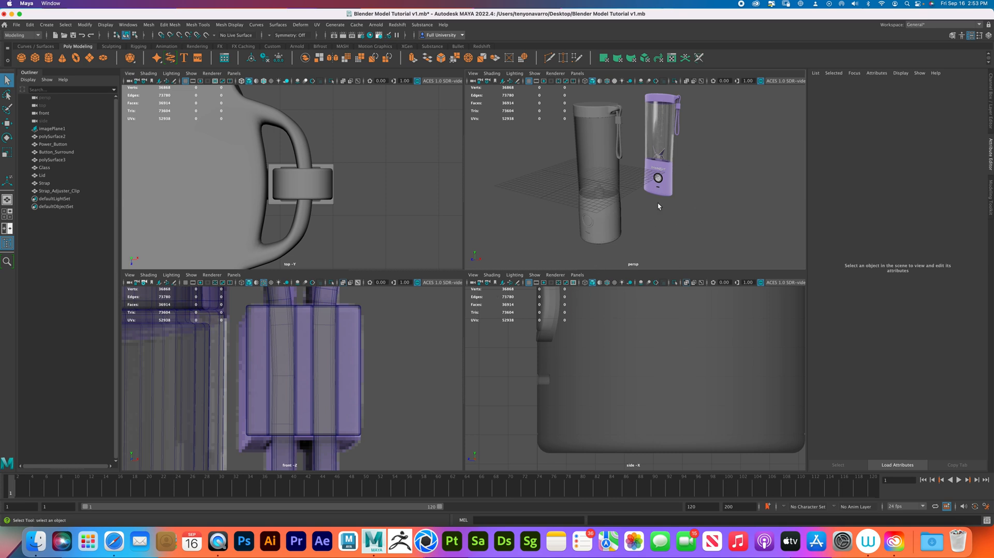
{"action": "scroll", "coordinate": [674, 179], "scroll_direction": "down", "scroll_amount": 3}
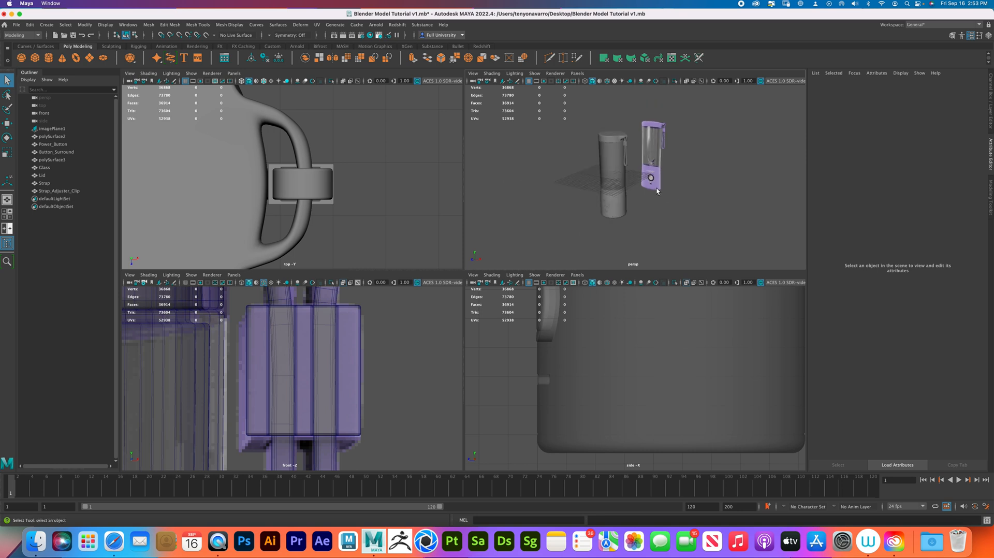
{"action": "left_click_drag", "start_coordinate": [596, 130], "coordinate": [642, 237]}
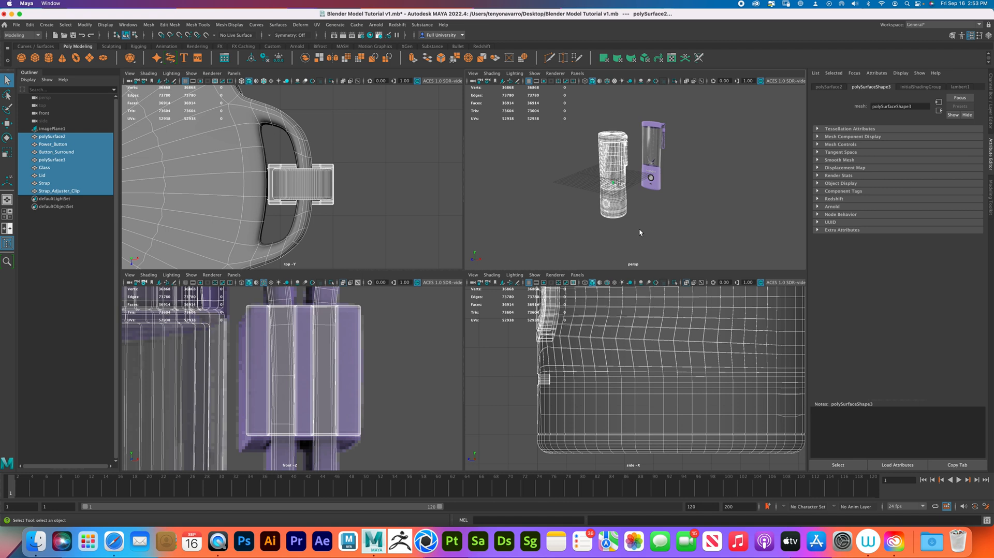
{"action": "key", "text": "h"}
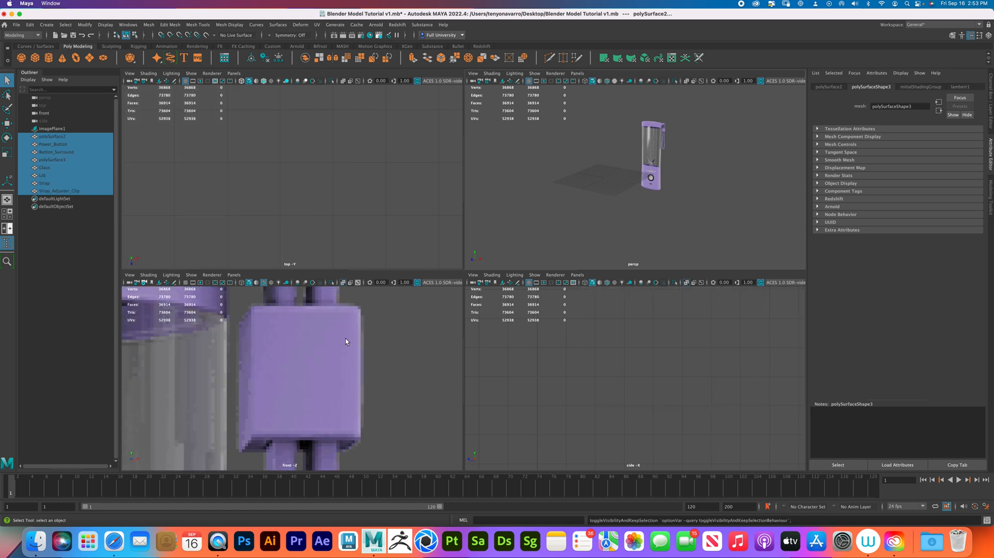
Unhide polySurface3 to identify it, and delete it from the scene
{"action": "left_click", "coordinate": [123, 175]}
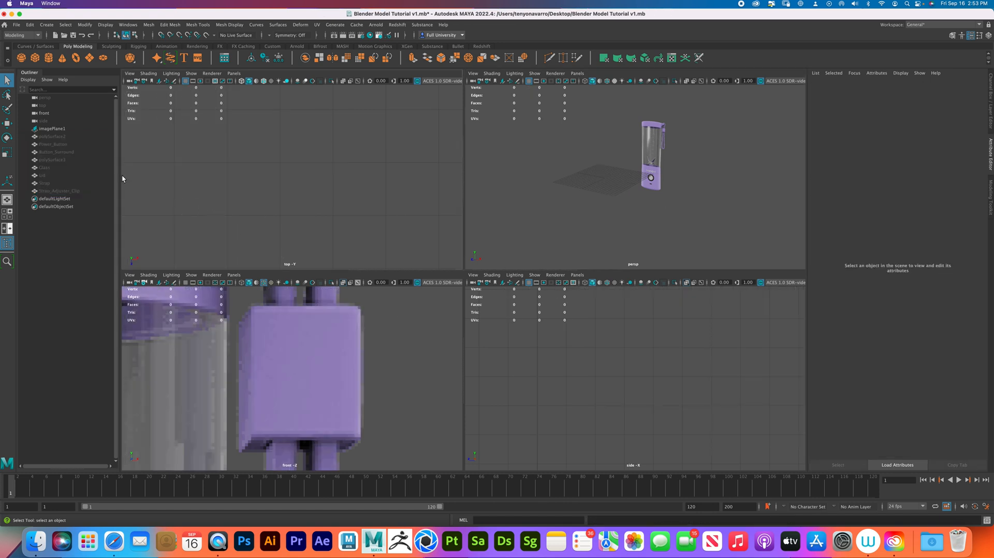
{"action": "left_click", "coordinate": [61, 160]}
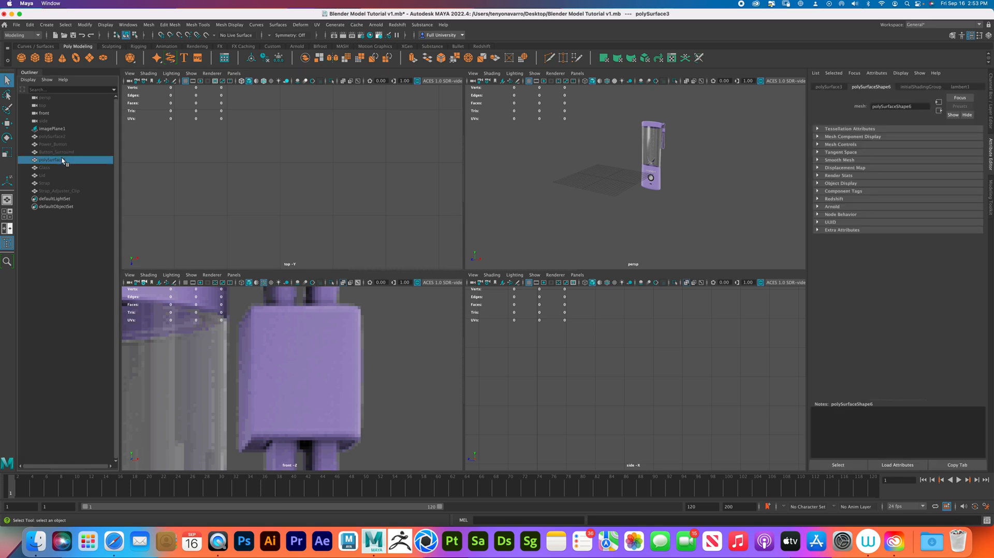
{"action": "key", "text": "h"}
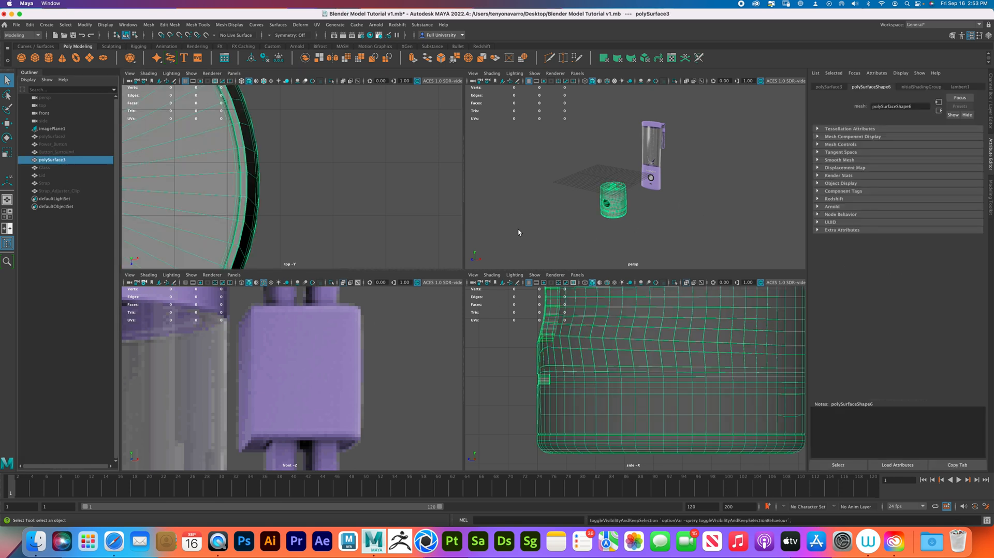
{"action": "key", "text": "h"}
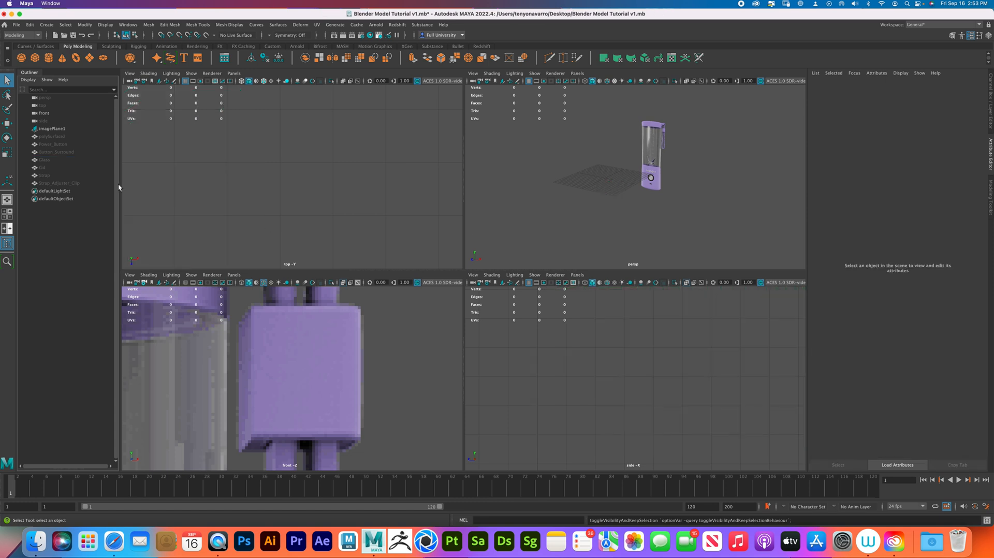
Try deleting polySurface2, undo the deletion, and unhide the object instead
{"action": "left_click", "coordinate": [67, 137]}
{"action": "key", "text": "Delete"}
{"action": "key", "text": "ctrl+z"}
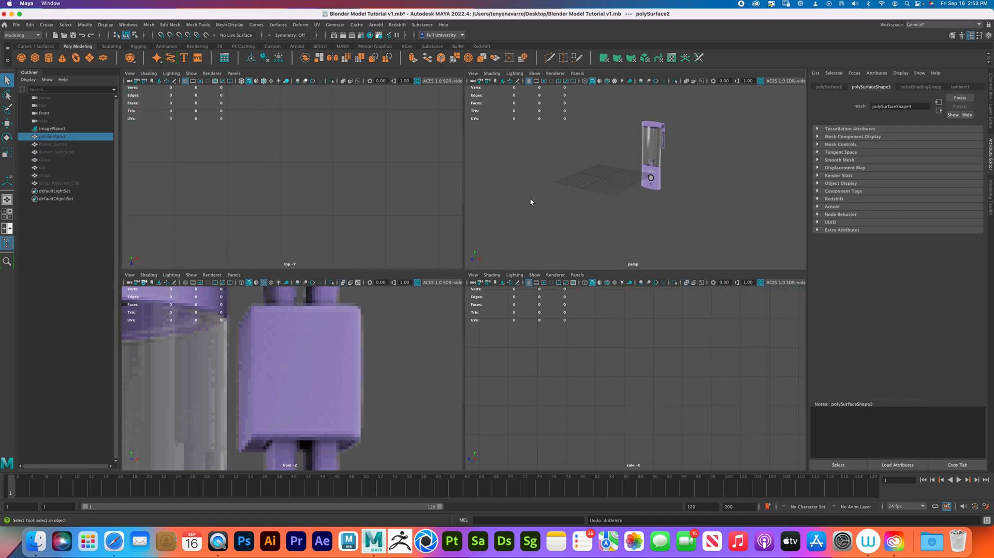
{"action": "key", "text": "h"}
Examine the blades and the central shaft cylinder against the reference image in an enlarged front view
{"action": "right_click_drag", "start_coordinate": [334, 362], "coordinate": [248, 370], "text": "alt"}
{"action": "middle_click_drag", "start_coordinate": [288, 446], "coordinate": [371, 374], "text": "alt"}
{"action": "mouse_move", "coordinate": [288, 382]}
{"action": "right_mouse_down", "text": "alt"}
{"action": "mouse_move", "coordinate": [307, 382]}
{"action": "mouse_move", "coordinate": [282, 391]}
{"action": "right_mouse_up", "text": "alt"}
{"action": "middle_click_drag", "start_coordinate": [275, 412], "coordinate": [322, 353], "text": "alt"}
{"action": "right_click_drag", "start_coordinate": [317, 363], "coordinate": [259, 413], "text": "alt"}
{"action": "key", "text": "space"}
{"action": "right_click_drag", "start_coordinate": [527, 325], "coordinate": [352, 309], "text": "alt"}
{"action": "middle_click_drag", "start_coordinate": [437, 294], "coordinate": [409, 130], "text": "alt"}
{"action": "right_click_drag", "start_coordinate": [432, 207], "coordinate": [469, 259], "text": "alt"}
{"action": "middle_click_drag", "start_coordinate": [474, 279], "coordinate": [488, 201], "text": "alt"}
{"action": "right_click_drag", "start_coordinate": [492, 241], "coordinate": [509, 256], "text": "alt"}
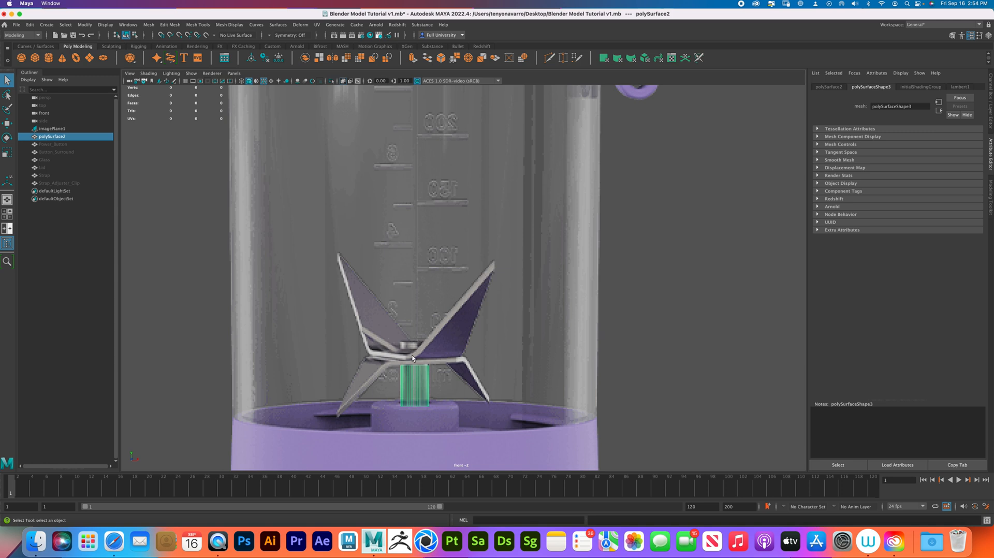
{"action": "right_click_drag", "start_coordinate": [632, 207], "coordinate": [557, 216], "text": "alt"}
Extrude the top cap faces of the shaft cylinder inward to form a smaller concentric circle
{"action": "key", "text": "space"}
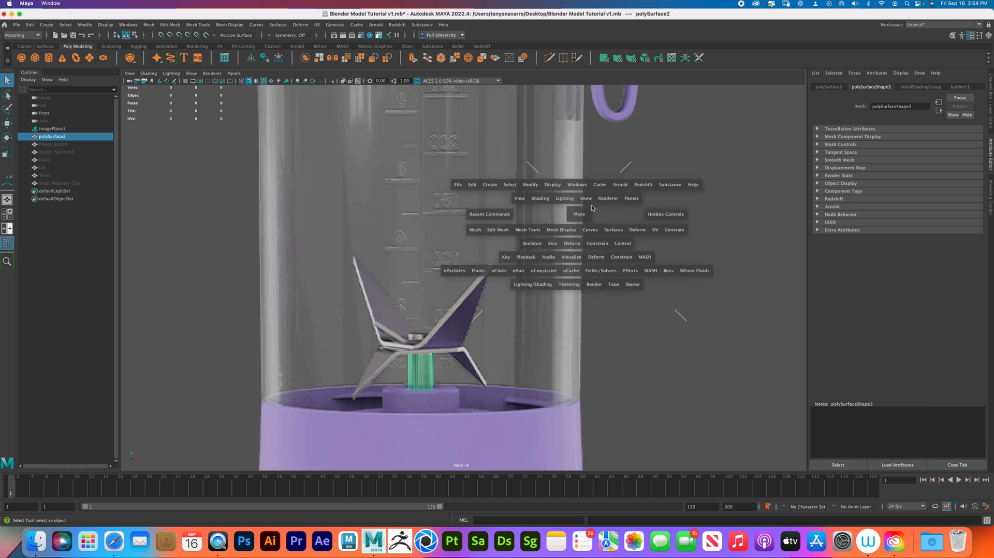
{"action": "right_click_drag", "start_coordinate": [700, 181], "coordinate": [601, 235], "text": "alt"}
{"action": "middle_click_drag", "start_coordinate": [626, 193], "coordinate": [546, 142], "text": "alt"}
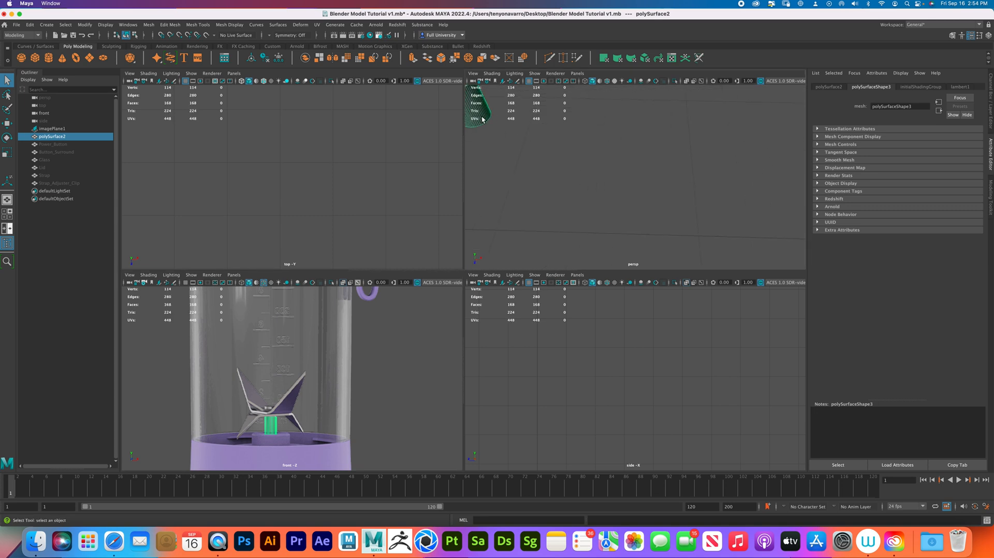
{"action": "key", "text": "f"}
{"action": "right_click_drag", "start_coordinate": [673, 143], "coordinate": [665, 166]}
{"action": "left_click_drag", "start_coordinate": [717, 98], "coordinate": [343, 386]}
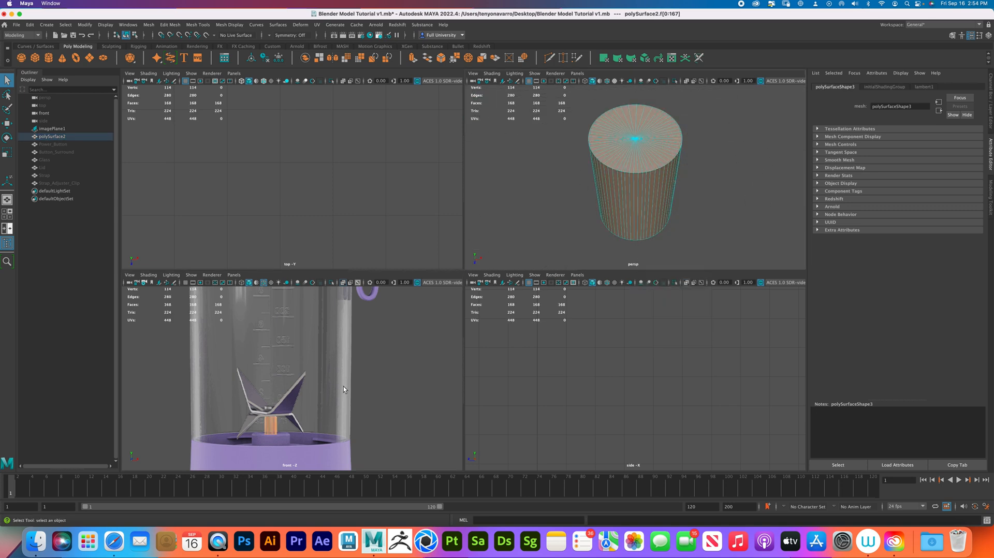
{"action": "left_click_drag", "start_coordinate": [310, 449], "coordinate": [246, 426]}
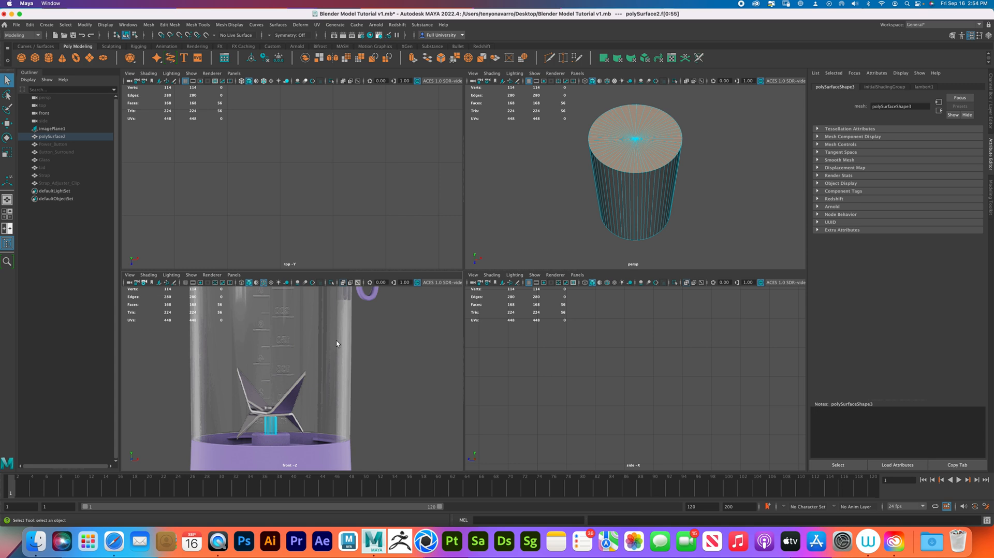
{"action": "key", "text": "r"}
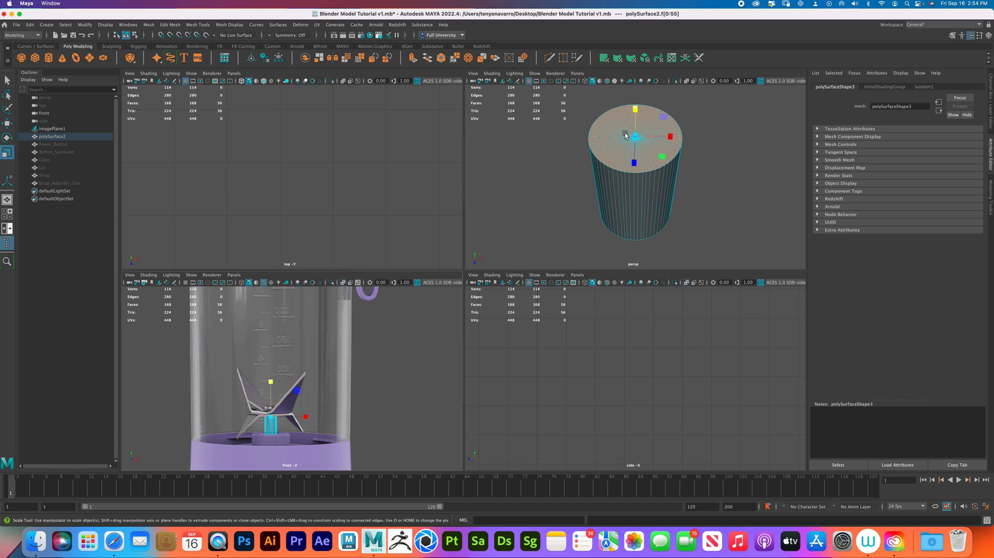
{"action": "left_click_drag", "start_coordinate": [636, 135], "coordinate": [612, 136], "text": "shift"}
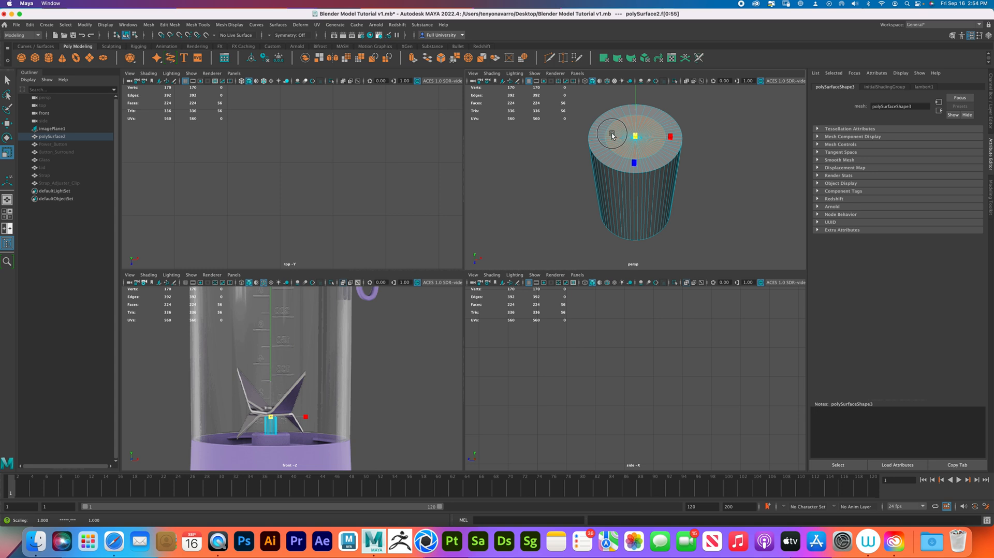
{"action": "left_click_drag", "start_coordinate": [612, 136], "coordinate": [612, 134], "text": "shift"}
Extrude the inner circle of top faces upward to form a narrow neck reaching the blades' centre in the reference
{"action": "key", "text": "w"}
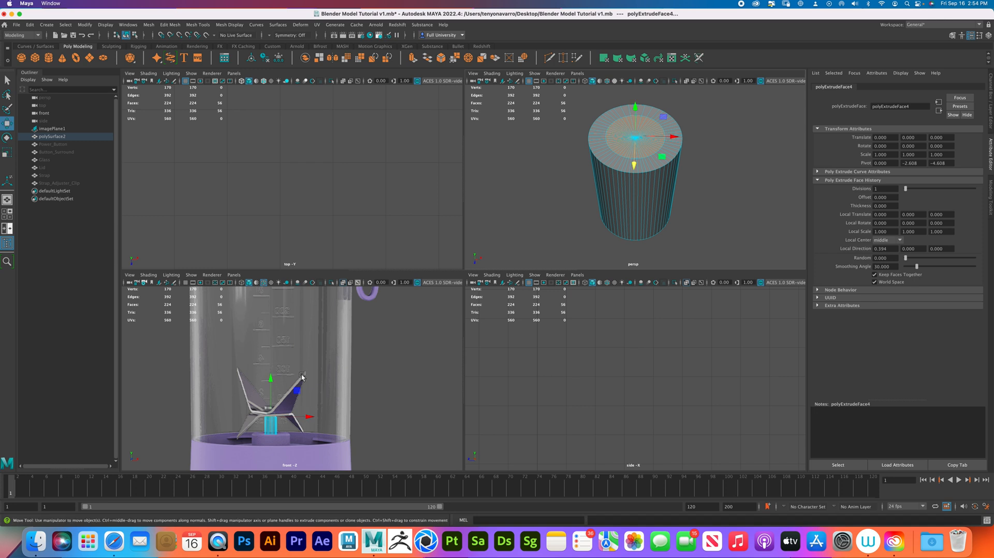
{"action": "left_click_drag", "start_coordinate": [271, 380], "coordinate": [275, 373]}
{"action": "right_click_drag", "start_coordinate": [279, 375], "coordinate": [417, 419], "text": "alt"}
{"action": "middle_click_drag", "start_coordinate": [277, 440], "coordinate": [343, 357], "text": "alt"}
{"action": "right_click_drag", "start_coordinate": [344, 357], "coordinate": [414, 373], "text": "alt"}
{"action": "middle_click_drag", "start_coordinate": [356, 357], "coordinate": [314, 359], "text": "alt"}
{"action": "left_click_drag", "start_coordinate": [272, 334], "coordinate": [270, 335]}
Adjust the neck's height and extrude its top faces slightly upward to add a thin band
{"action": "left_click_drag", "start_coordinate": [636, 92], "coordinate": [637, 96]}
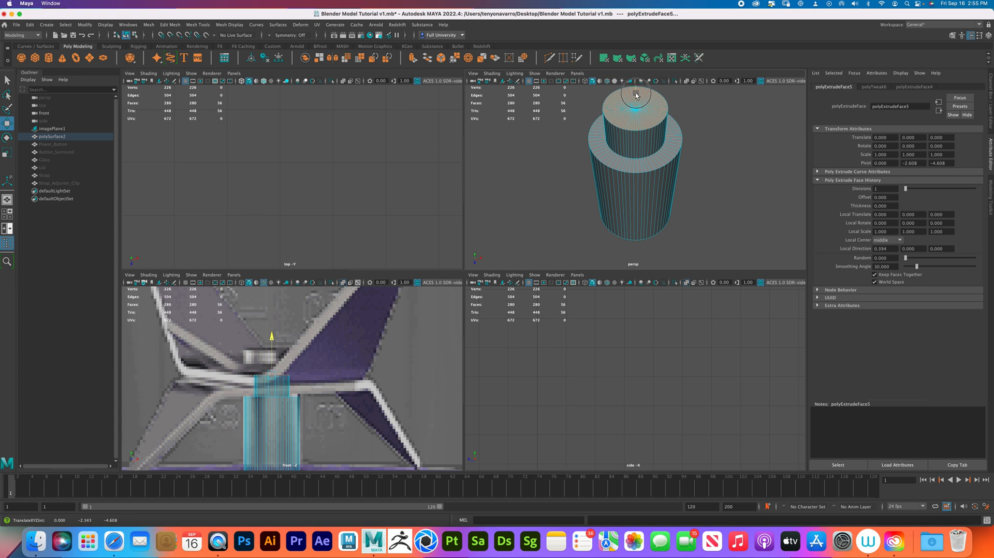
{"action": "left_click_drag", "start_coordinate": [636, 94], "coordinate": [636, 91]}
{"action": "left_click_drag", "start_coordinate": [636, 94], "coordinate": [636, 98]}
{"action": "left_click_drag", "start_coordinate": [635, 97], "coordinate": [639, 87]}
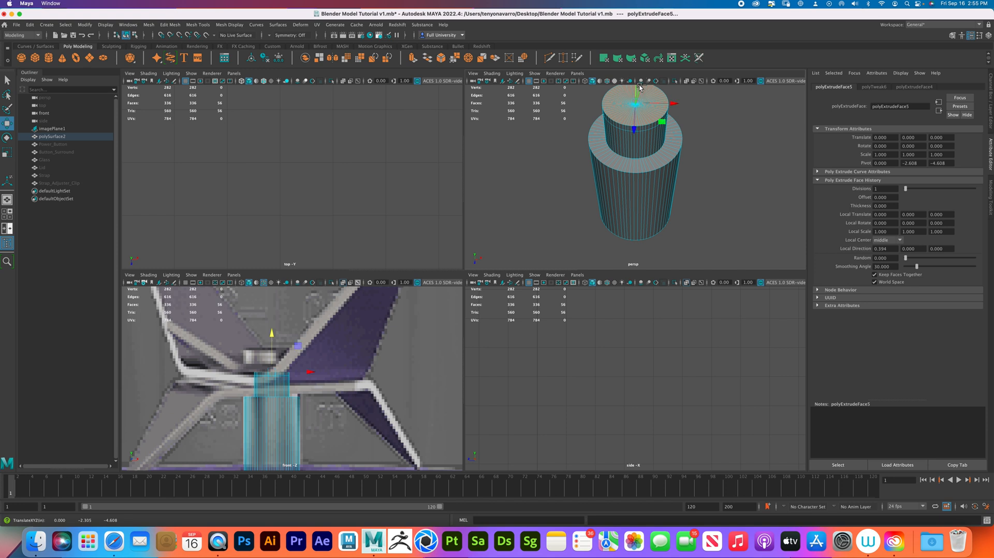
Select the full ring of side faces on the thin band at the neck's upper end
{"action": "left_click", "coordinate": [6, 81]}
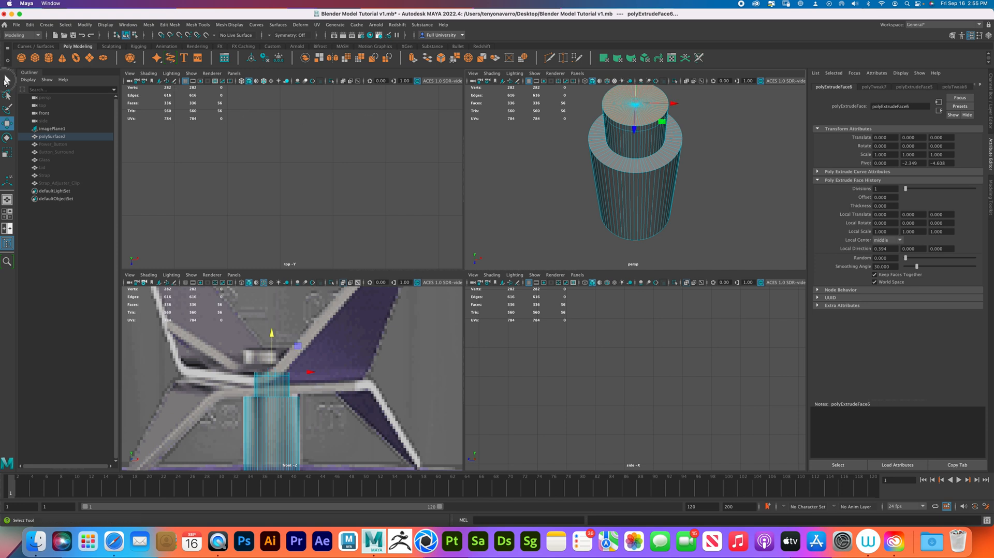
{"action": "left_click", "coordinate": [637, 130]}
{"action": "left_click", "coordinate": [638, 131]}
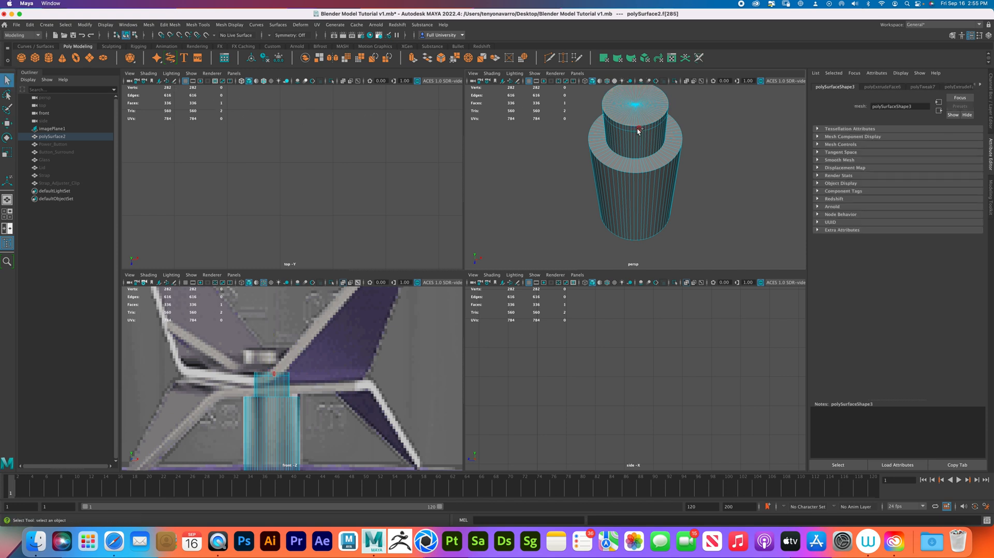
{"action": "double_click", "coordinate": [639, 131]}
{"action": "key", "text": "r"}
{"action": "left_click", "coordinate": [276, 374], "text": "shift"}
{"action": "left_click_drag", "start_coordinate": [276, 374], "coordinate": [293, 368]}
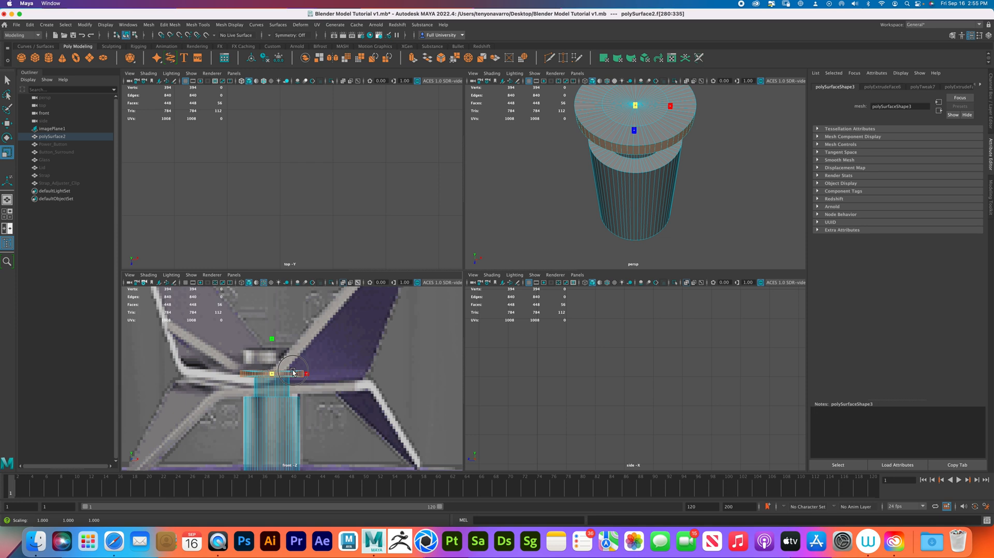
{"action": "key", "text": "z"}
{"action": "key", "text": "z"}
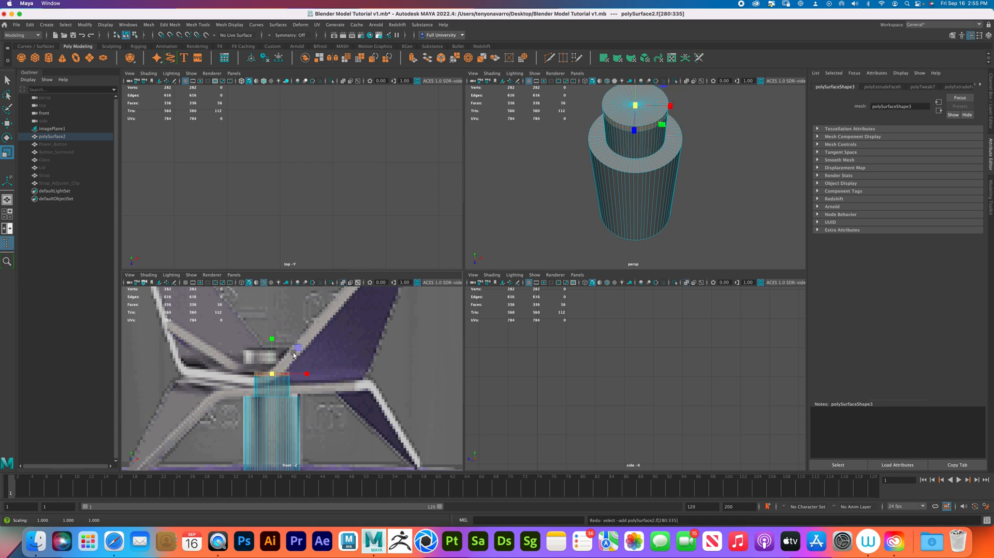
Extrude the thin band's side faces outward with a thickness of 0.672 to form a wide flange
{"action": "key", "text": "ctrl+e"}
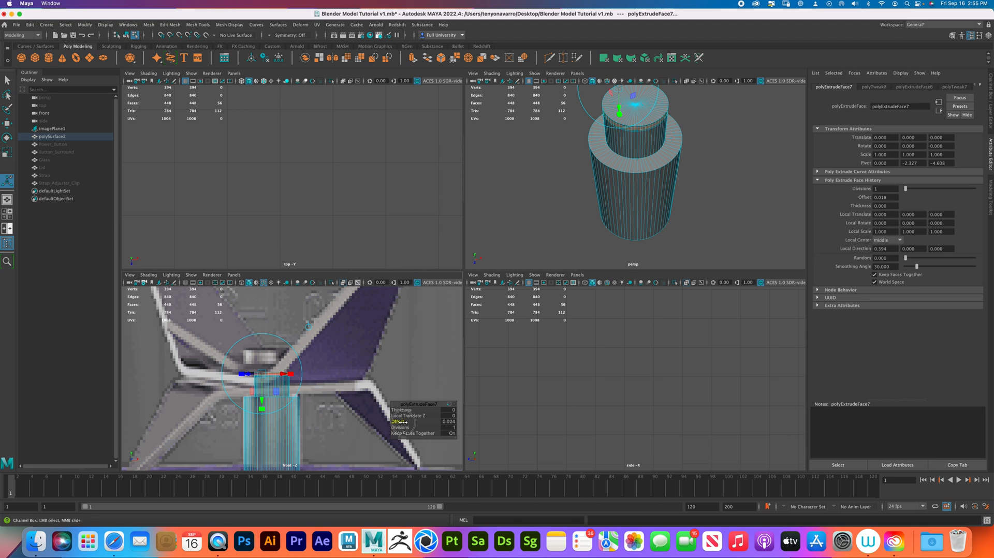
{"action": "left_click_drag", "start_coordinate": [404, 413], "coordinate": [521, 395]}
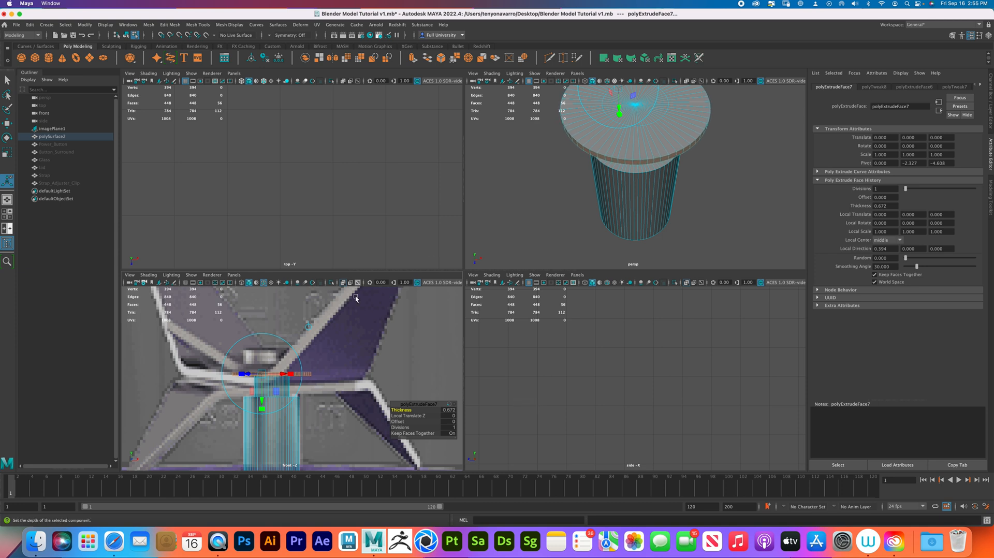
Extrude the flange's top faces upward and scale them inward to form a conical taper
{"action": "right_click_drag", "start_coordinate": [667, 134], "coordinate": [663, 156]}
{"action": "left_click_drag", "start_coordinate": [186, 345], "coordinate": [329, 409]}
{"action": "left_click_drag", "start_coordinate": [359, 440], "coordinate": [215, 371]}
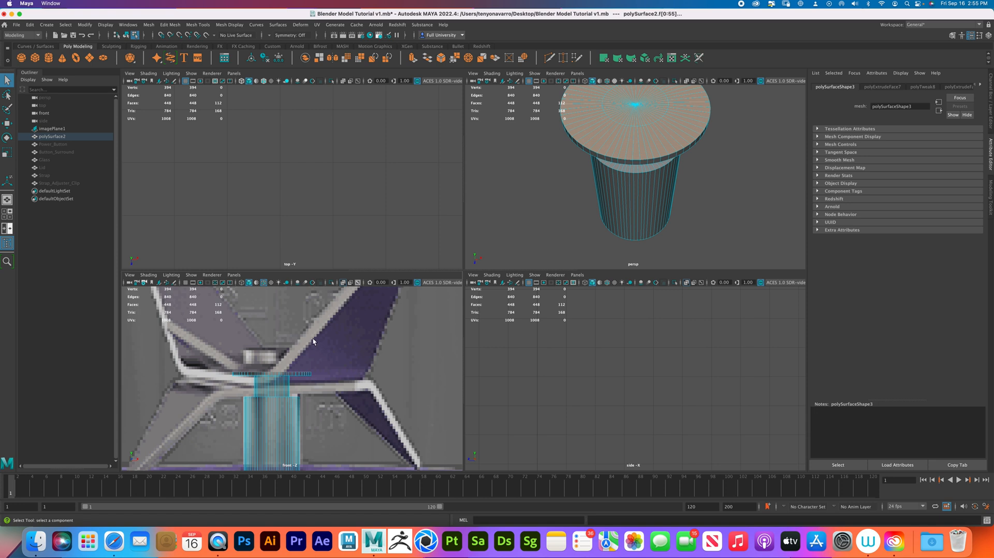
{"action": "key", "text": "ctrl+e"}
{"action": "left_click_drag", "start_coordinate": [271, 342], "coordinate": [271, 326]}
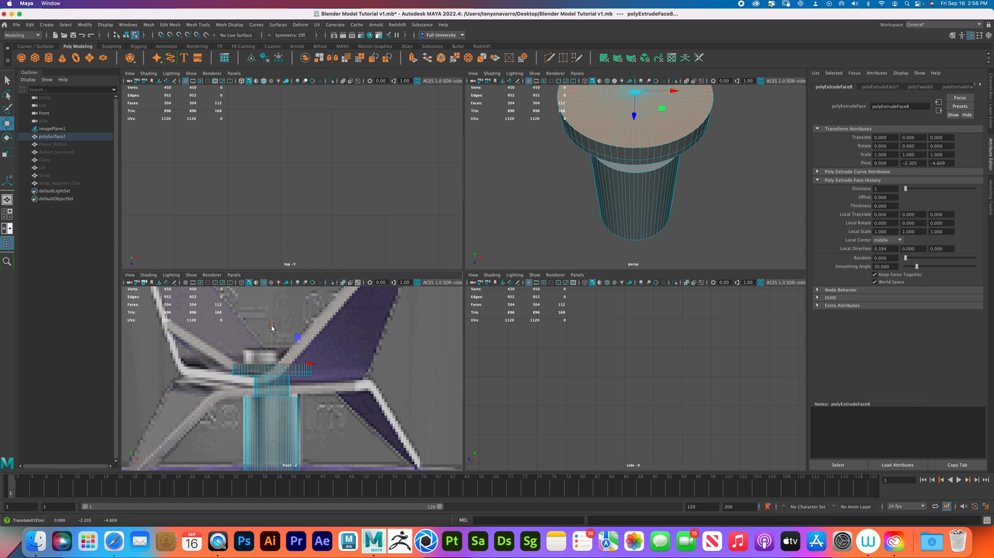
{"action": "key", "text": "r"}
{"action": "left_click_drag", "start_coordinate": [272, 365], "coordinate": [254, 360]}
Extrude the tapered section's top faces upward into a cylindrical cap and compare the shaft with the reference image
{"action": "key", "text": "ctrl+e"}
{"action": "left_click_drag", "start_coordinate": [272, 325], "coordinate": [272, 309]}
{"action": "middle_click_drag", "start_coordinate": [703, 147], "coordinate": [724, 205], "text": "alt"}
{"action": "right_click_drag", "start_coordinate": [724, 205], "coordinate": [644, 185], "text": "alt"}
{"action": "left_click_drag", "start_coordinate": [645, 185], "coordinate": [646, 173], "text": "alt"}
{"action": "right_click_drag", "start_coordinate": [646, 173], "coordinate": [678, 178], "text": "alt"}
{"action": "middle_click_drag", "start_coordinate": [677, 179], "coordinate": [624, 209], "text": "alt"}
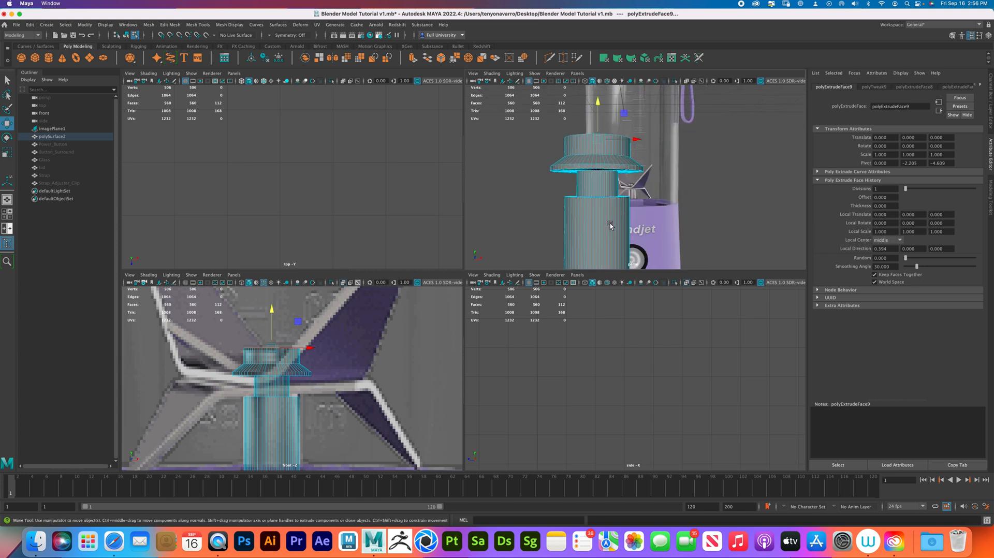
{"action": "scroll", "coordinate": [290, 361], "scroll_direction": "down", "scroll_amount": 5}
{"action": "scroll", "coordinate": [290, 362], "scroll_direction": "down", "scroll_amount": 1}
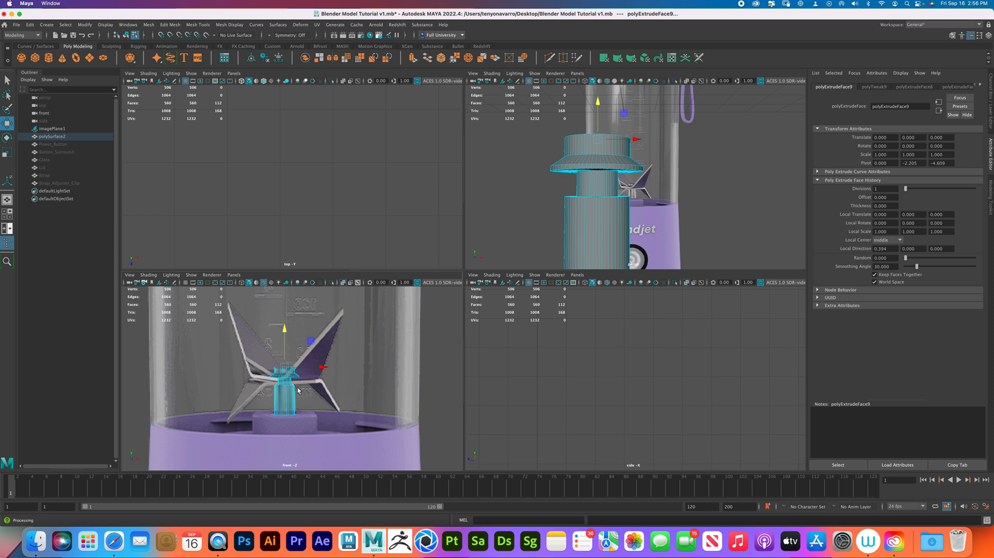
Bevel the top rim edge loop of the cap with a fraction of 0.088 and 4 segments
{"action": "left_click", "coordinate": [713, 209]}
{"action": "scroll", "coordinate": [644, 232], "scroll_direction": "up", "scroll_amount": 5}
{"action": "left_click_drag", "start_coordinate": [644, 233], "coordinate": [606, 205], "text": "alt"}
{"action": "right_click_drag", "start_coordinate": [606, 204], "coordinate": [618, 188]}
{"action": "left_click", "coordinate": [589, 185]}
{"action": "left_click_drag", "start_coordinate": [766, 214], "coordinate": [671, 205]}
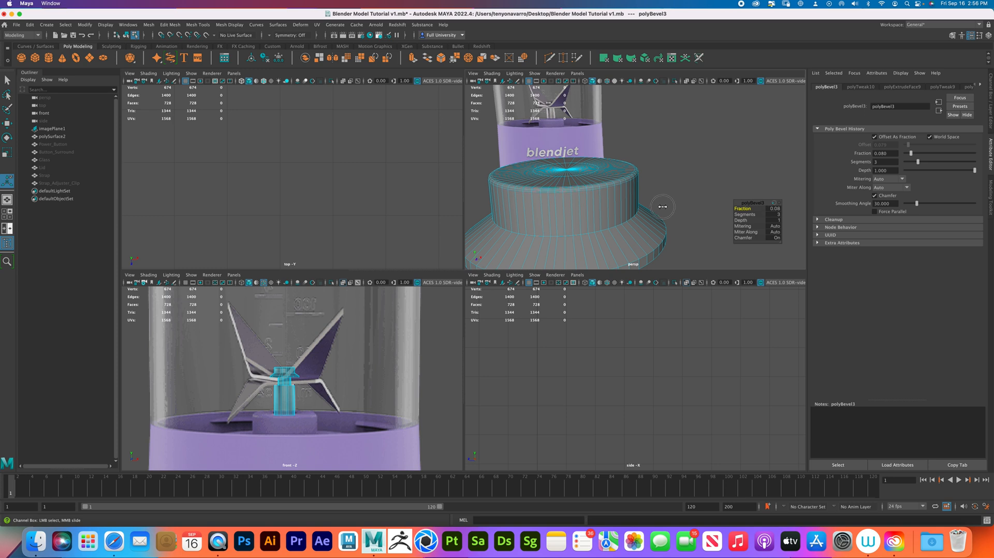
{"action": "left_click_drag", "start_coordinate": [730, 214], "coordinate": [733, 211]}
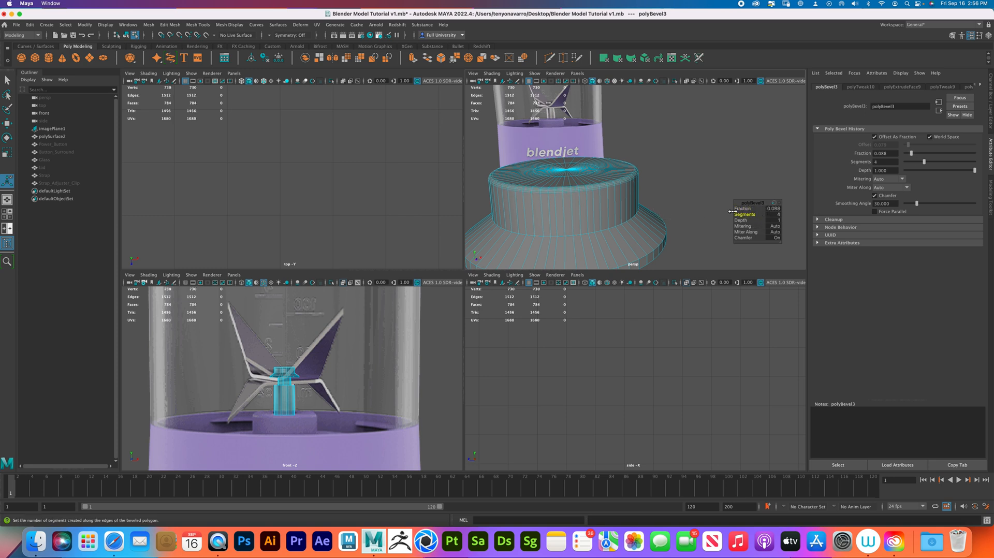
Bevel the edge loops at the cap's base, flange, neck, shaft shoulder and shaft bottom with a fraction of 0.2 and 3 segments
{"action": "double_click", "coordinate": [605, 228]}
{"action": "left_click_drag", "start_coordinate": [632, 241], "coordinate": [628, 227], "text": "alt"}
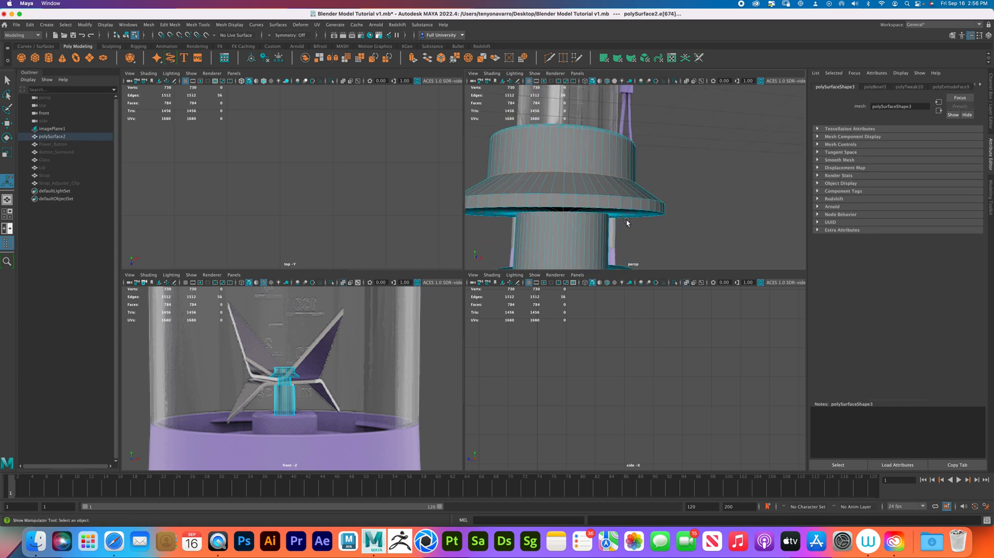
{"action": "double_click", "coordinate": [617, 212], "text": "shift"}
{"action": "double_click", "coordinate": [615, 209], "text": "shift"}
{"action": "left_click_drag", "start_coordinate": [594, 220], "coordinate": [598, 210], "text": "alt"}
{"action": "double_click", "coordinate": [578, 136], "text": "shift"}
{"action": "left_click_drag", "start_coordinate": [578, 136], "coordinate": [600, 189], "text": "alt"}
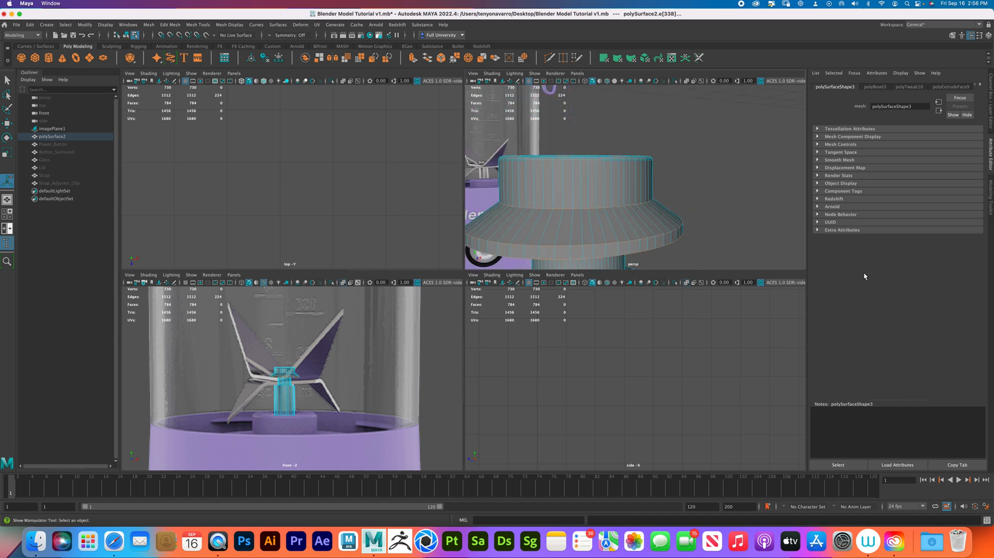
{"action": "middle_click_drag", "start_coordinate": [664, 226], "coordinate": [648, 206], "text": "alt"}
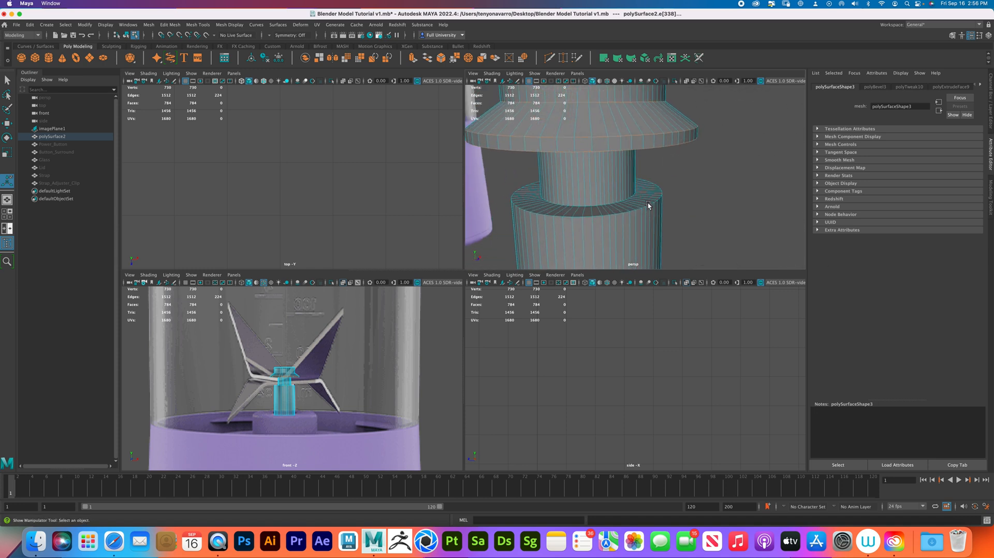
{"action": "double_click", "coordinate": [595, 206], "text": "shift"}
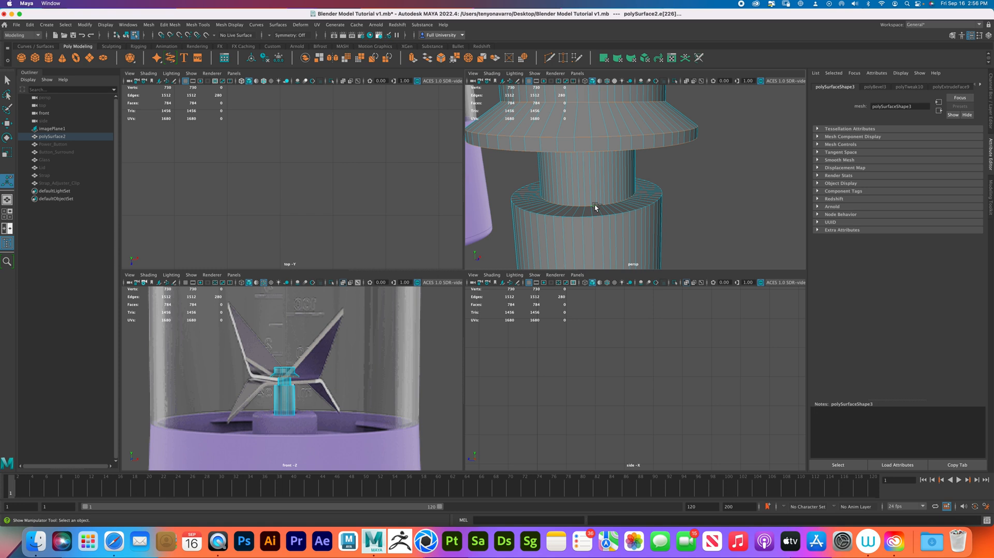
{"action": "double_click", "coordinate": [598, 217], "text": "shift"}
{"action": "left_click_drag", "start_coordinate": [637, 220], "coordinate": [637, 181], "text": "alt"}
{"action": "double_click", "coordinate": [637, 150], "text": "shift"}
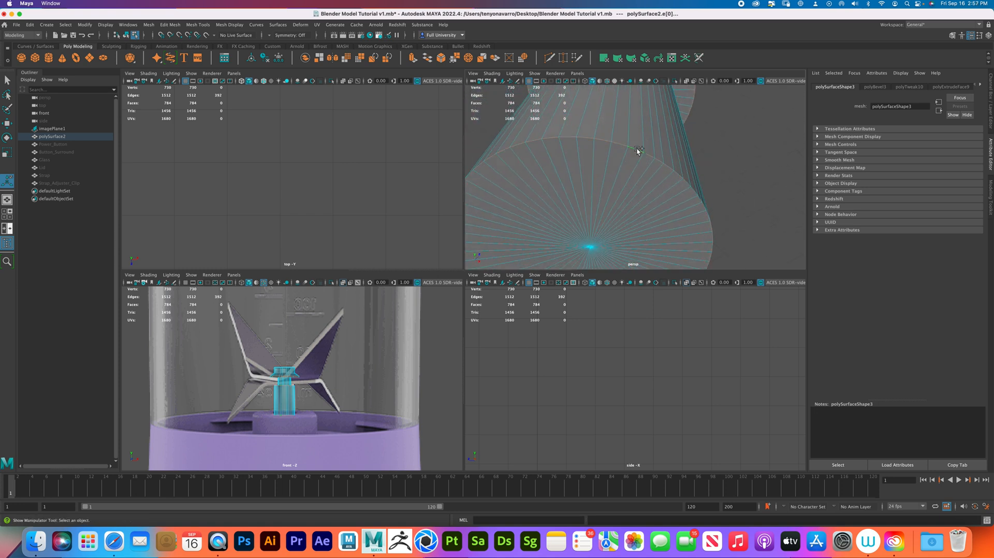
{"action": "right_click_drag", "start_coordinate": [638, 151], "coordinate": [672, 152], "text": "shift"}
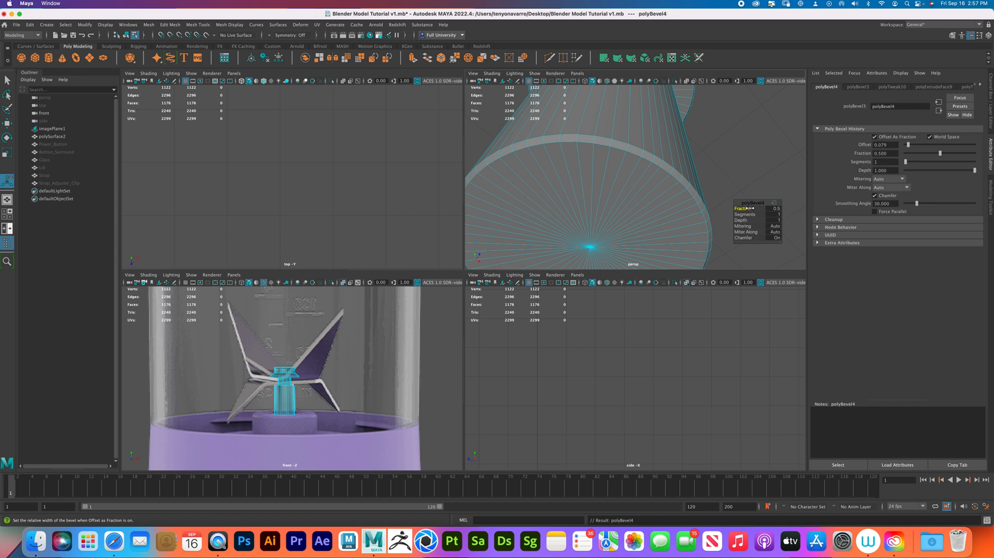
{"action": "mouse_move", "coordinate": [746, 208]}
{"action": "left_mouse_down"}
{"action": "mouse_move", "coordinate": [699, 210]}
{"action": "mouse_move", "coordinate": [774, 217]}
{"action": "mouse_move", "coordinate": [744, 209]}
{"action": "left_mouse_up"}
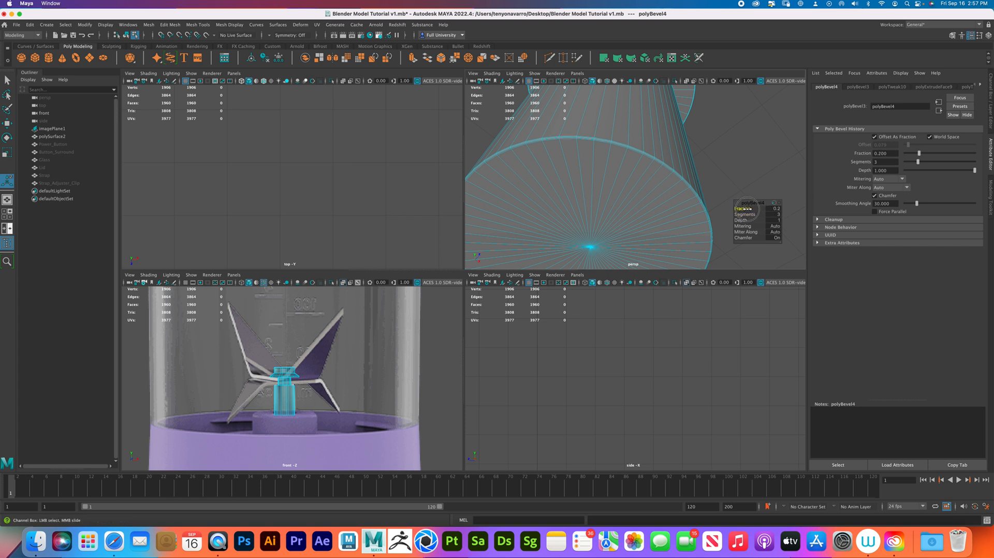
Return to object mode and rename polySurface2 as Blade_Shaft
{"action": "right_click_drag", "start_coordinate": [658, 194], "coordinate": [703, 179]}
{"action": "left_click", "coordinate": [718, 174]}
{"action": "scroll", "coordinate": [660, 176], "scroll_direction": "down", "scroll_amount": 10}
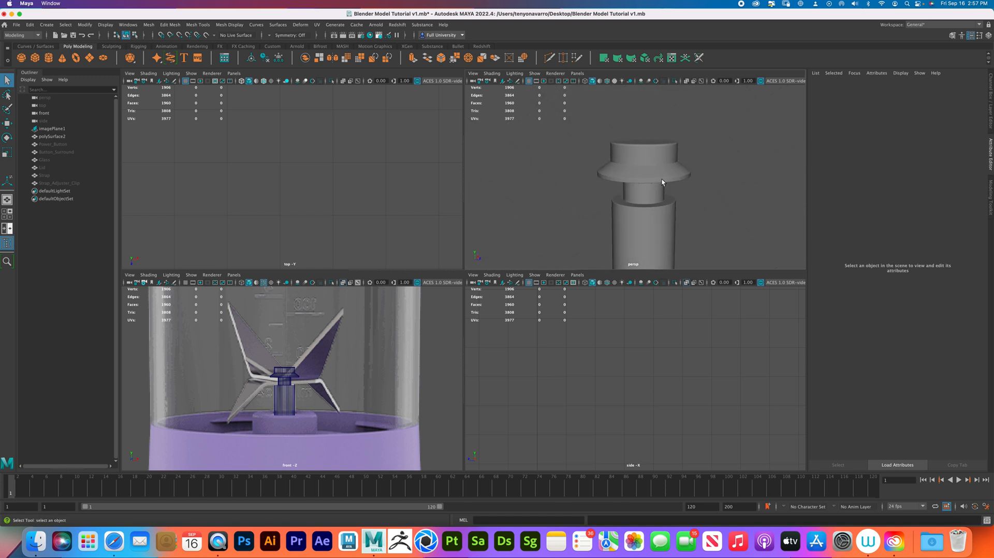
{"action": "left_click", "coordinate": [664, 179]}
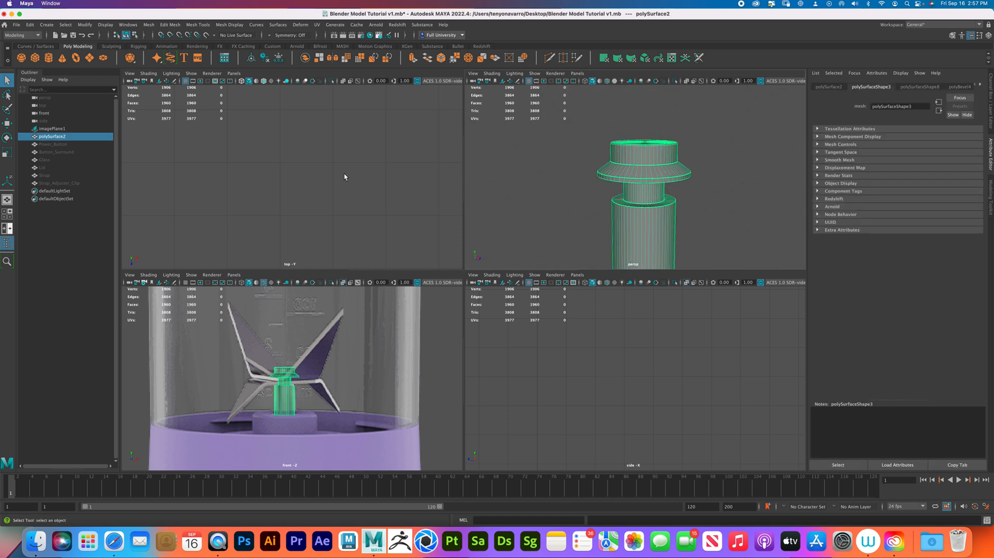
{"action": "double_click", "coordinate": [69, 137]}
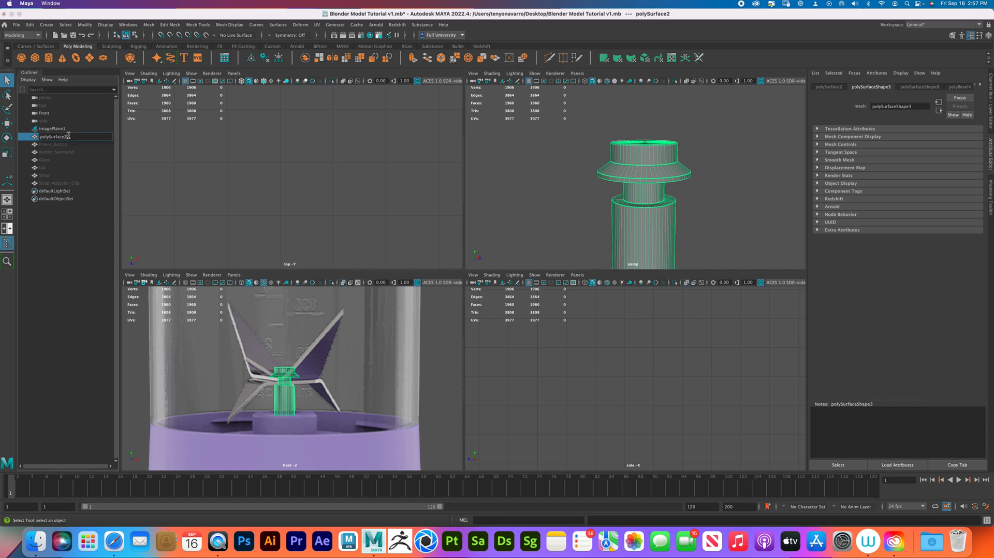
{"action": "double_click", "coordinate": [75, 136]}
{"action": "type", "text": "Blade_Shaft"}
{"action": "key", "text": "Return"}
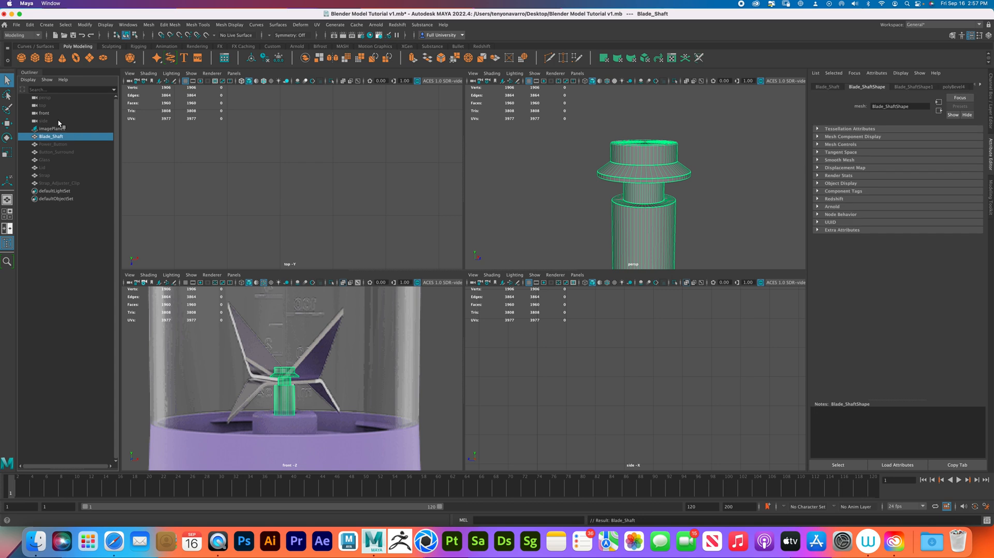
{"action": "left_click", "coordinate": [739, 228]}
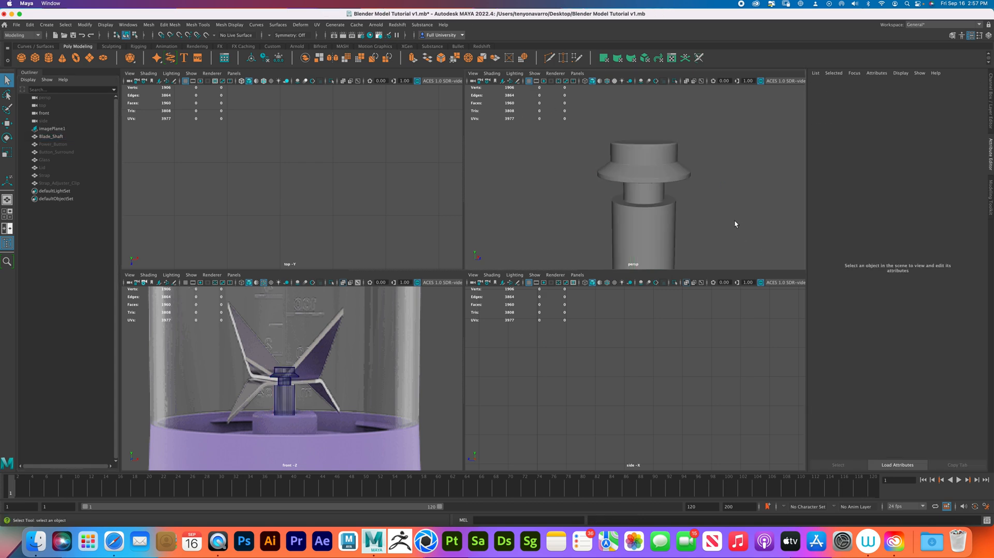
Create a polygon plane and lower it to about -2.47 on Y, level with the blades' centre on the shaft
{"action": "left_click", "coordinate": [90, 59]}
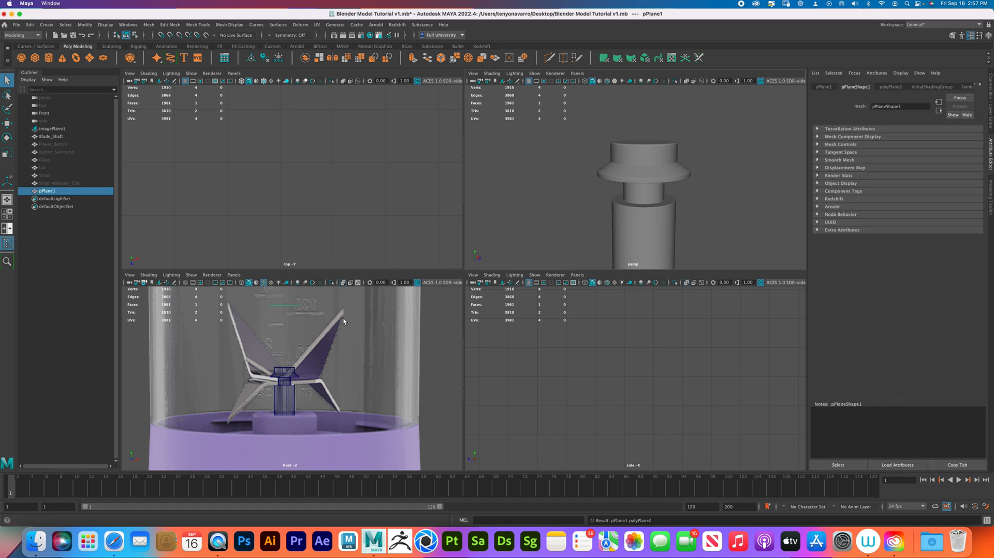
{"action": "key", "text": "w"}
{"action": "left_click_drag", "start_coordinate": [288, 293], "coordinate": [301, 369]}
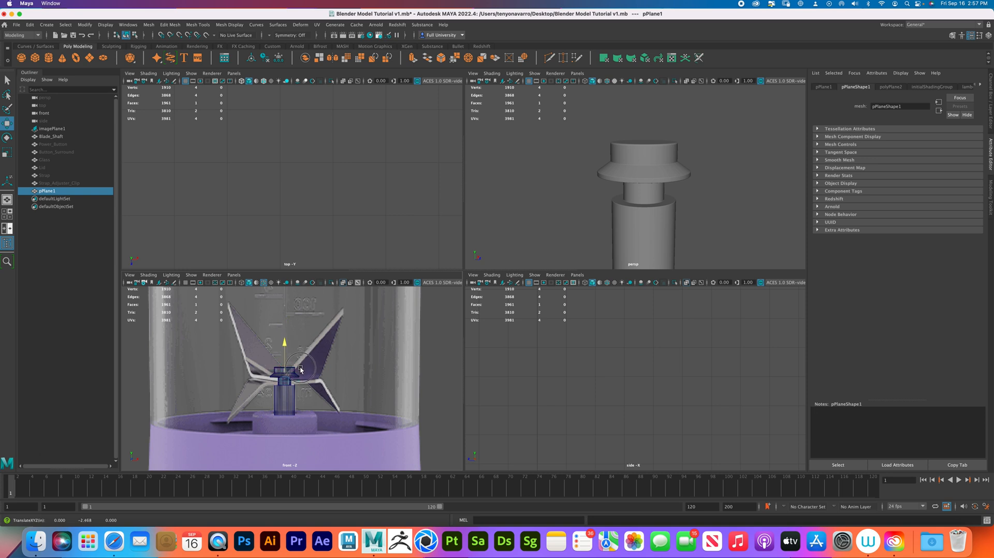
Unhide the Strap_Adjuster_Clip, Strap, Lid, Glass, Button_Surround and Power_Button objects
{"action": "left_click_drag", "start_coordinate": [630, 179], "coordinate": [621, 208], "text": "alt"}
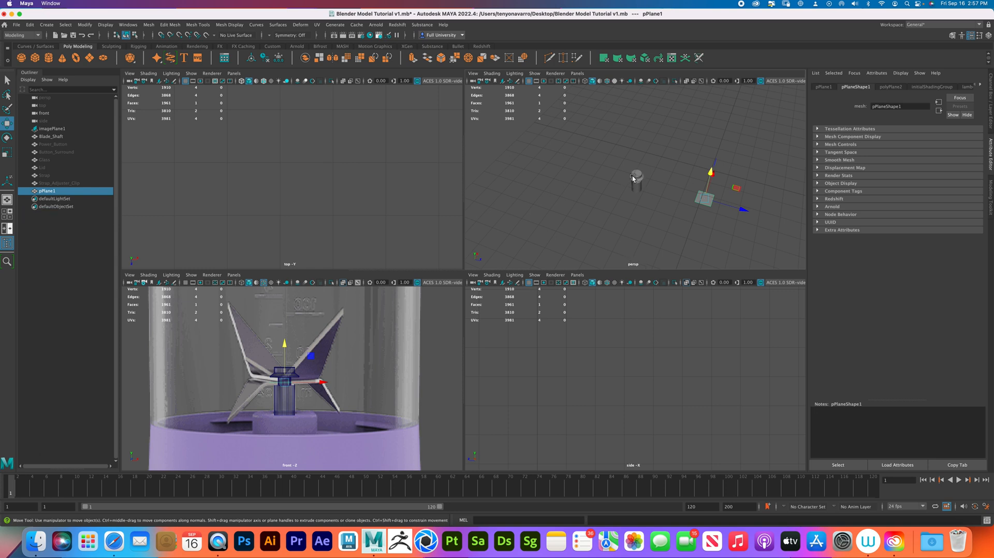
{"action": "left_click_drag", "start_coordinate": [718, 223], "coordinate": [732, 209], "text": "alt"}
{"action": "right_click_drag", "start_coordinate": [331, 365], "coordinate": [218, 334], "text": "alt"}
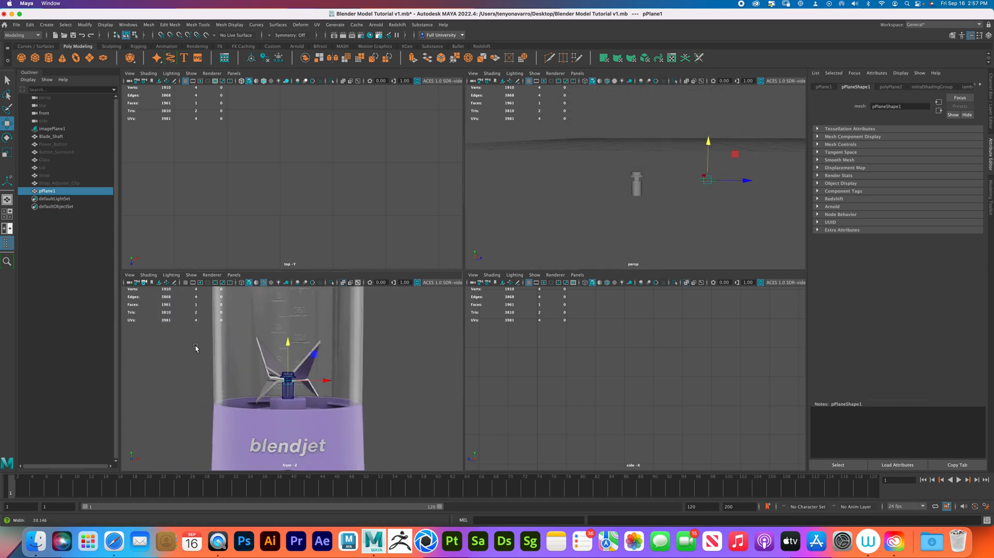
{"action": "left_click", "coordinate": [52, 183]}
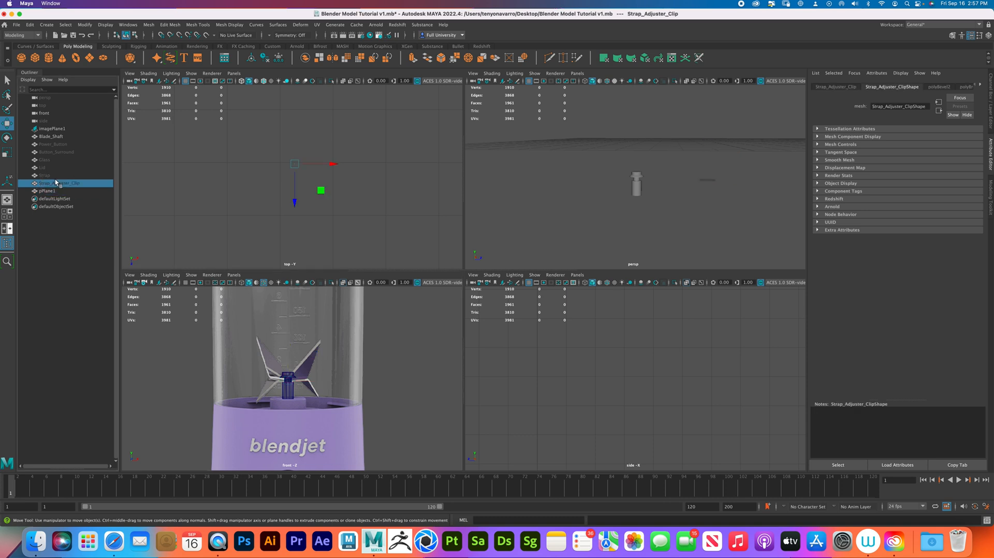
{"action": "key", "text": "h"}
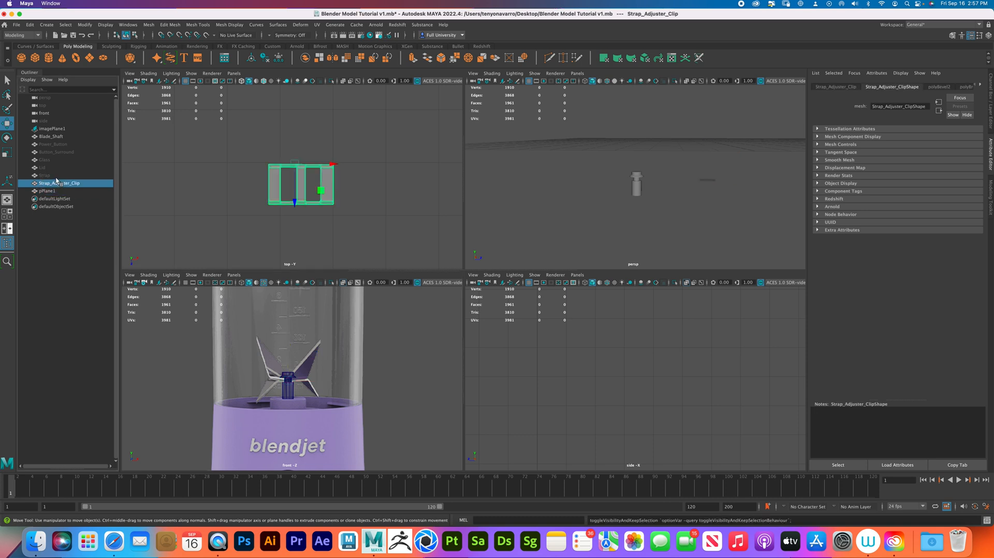
{"action": "left_click", "coordinate": [47, 176]}
{"action": "key", "text": "h"}
{"action": "left_click", "coordinate": [46, 168]}
{"action": "key", "text": "h"}
{"action": "left_click", "coordinate": [51, 159]}
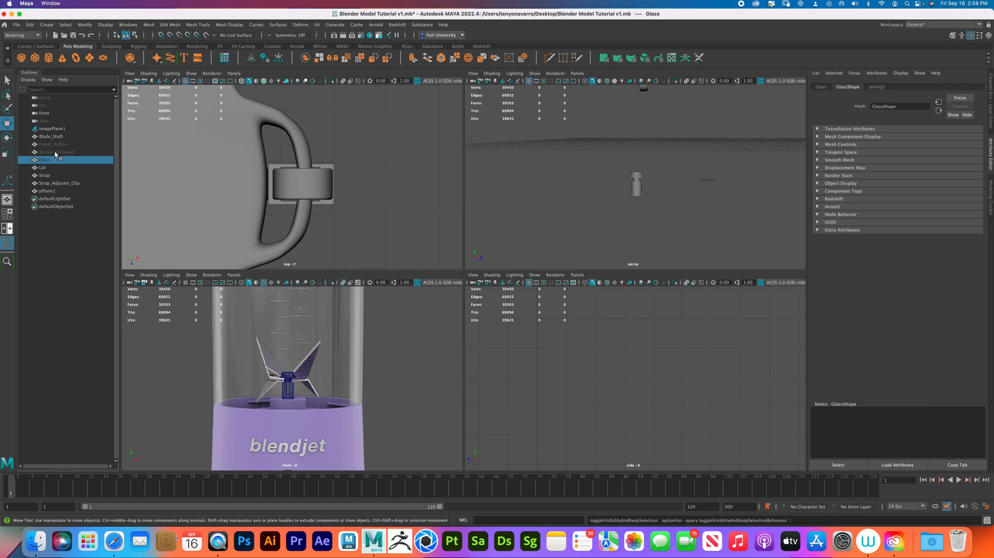
{"action": "key", "text": "h"}
{"action": "left_click", "coordinate": [56, 151]}
{"action": "left_click", "coordinate": [54, 144]}
{"action": "key", "text": "h"}
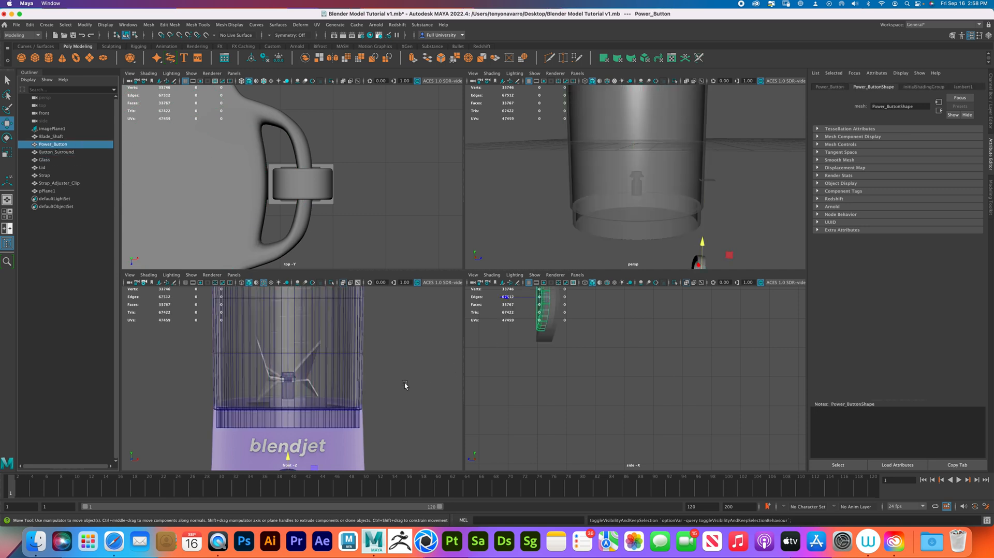
Examine the blender assembly in the front and perspective views to check which body parts are present around the blade plane
{"action": "scroll", "coordinate": [428, 376], "scroll_direction": "down", "scroll_amount": 5}
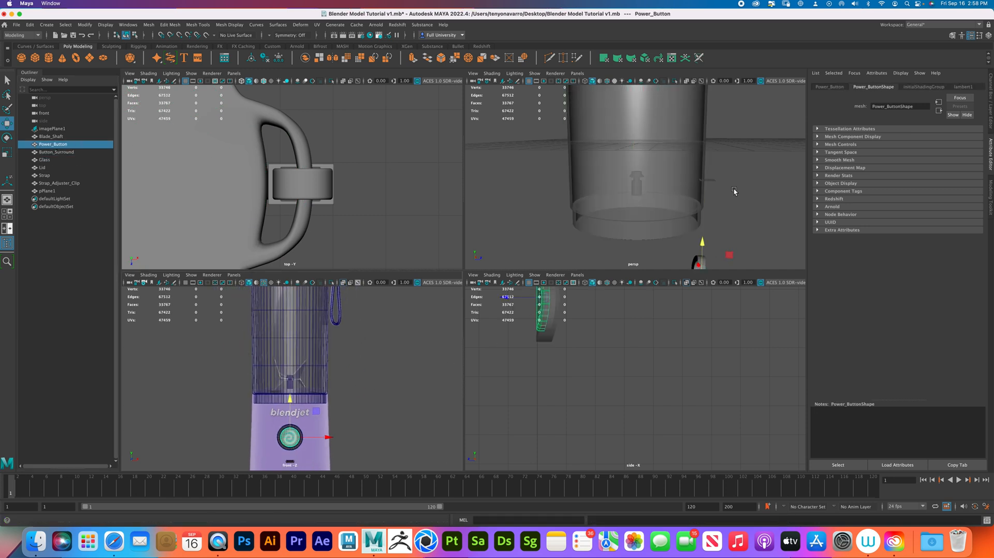
{"action": "left_click", "coordinate": [719, 182]}
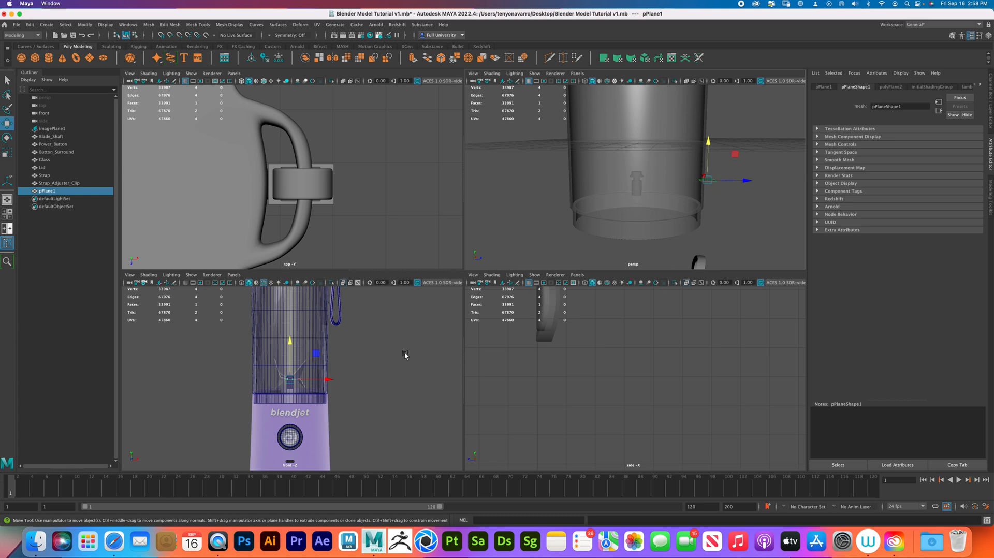
{"action": "scroll", "coordinate": [684, 206], "scroll_direction": "down", "scroll_amount": 4}
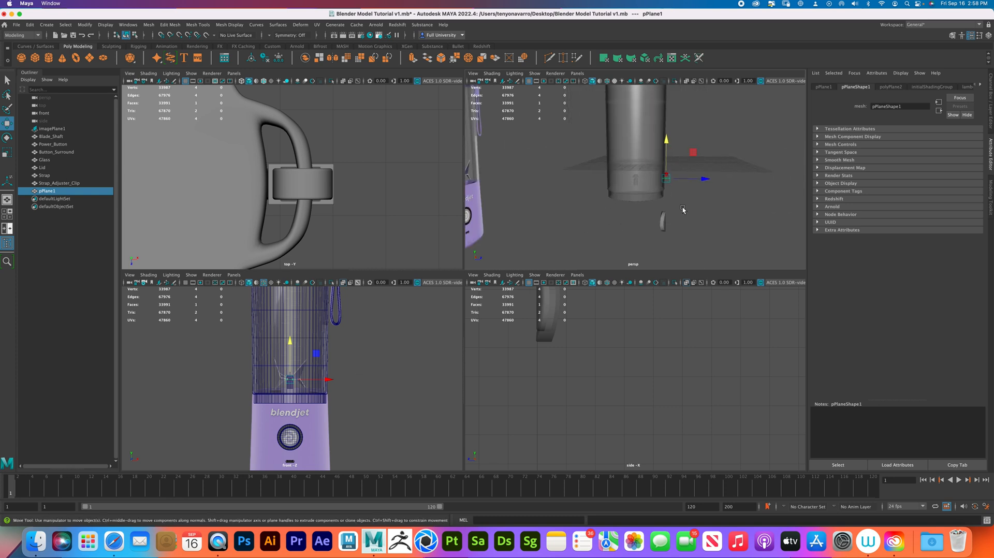
{"action": "left_click_drag", "start_coordinate": [680, 213], "coordinate": [645, 205], "text": "alt"}
{"action": "right_click_drag", "start_coordinate": [516, 192], "coordinate": [380, 176], "text": "alt"}
{"action": "right_click_drag", "start_coordinate": [637, 334], "coordinate": [579, 315], "text": "alt"}
{"action": "right_click_drag", "start_coordinate": [666, 226], "coordinate": [610, 229], "text": "alt"}
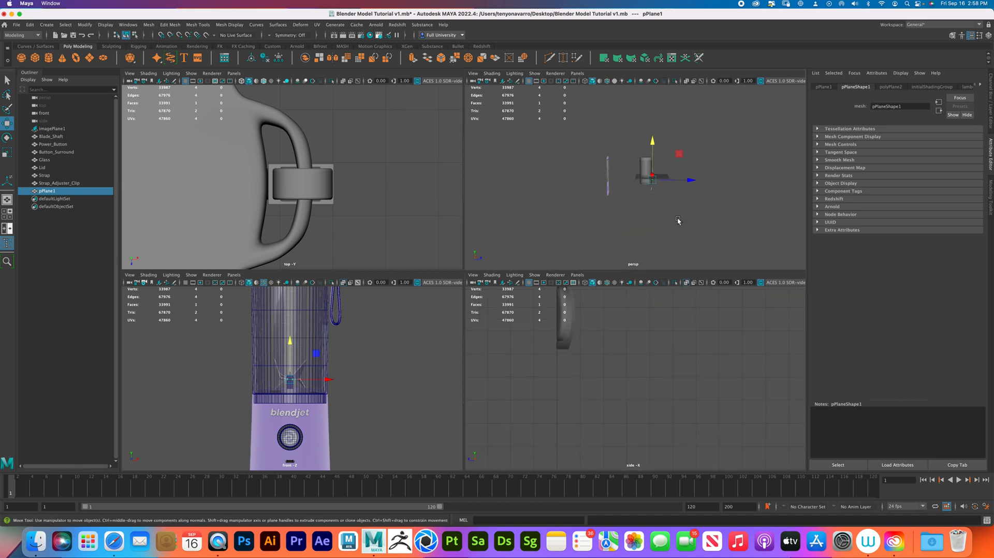
{"action": "left_click_drag", "start_coordinate": [685, 213], "coordinate": [681, 216], "text": "alt"}
{"action": "right_click_drag", "start_coordinate": [681, 216], "coordinate": [699, 219], "text": "alt"}
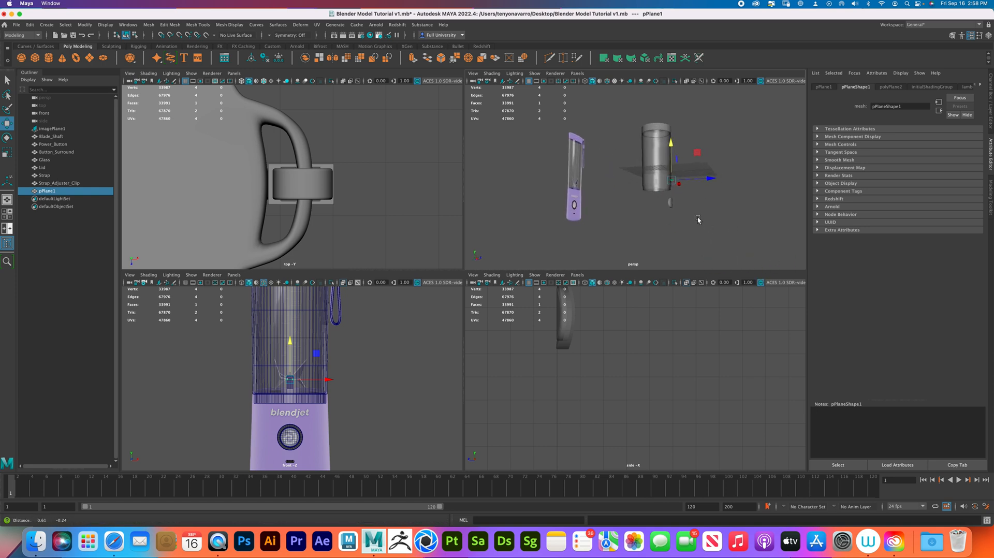
{"action": "middle_click_drag", "start_coordinate": [699, 220], "coordinate": [677, 205], "text": "alt"}
{"action": "right_click_drag", "start_coordinate": [677, 205], "coordinate": [707, 235], "text": "alt"}
{"action": "left_click_drag", "start_coordinate": [674, 218], "coordinate": [656, 230], "text": "alt"}
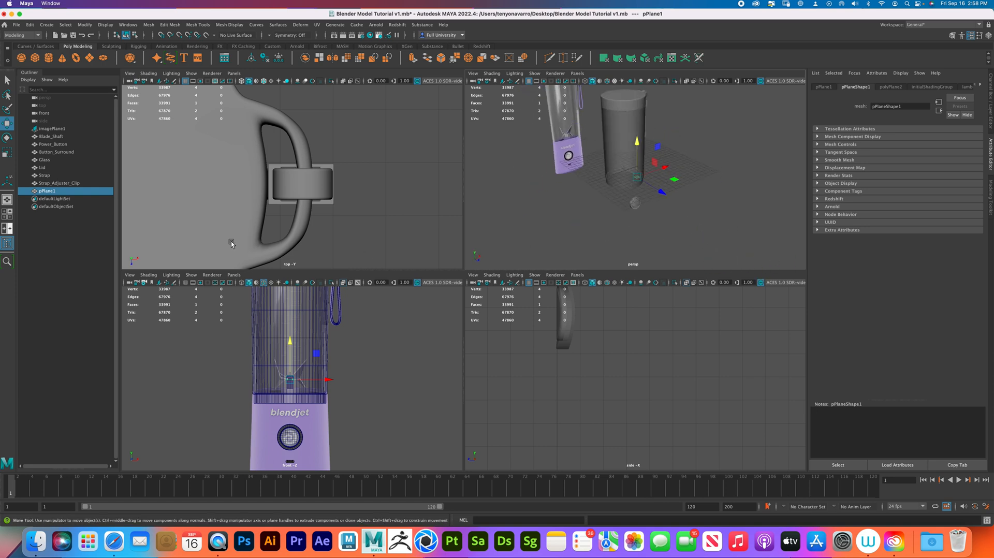
{"action": "left_click", "coordinate": [393, 224]}
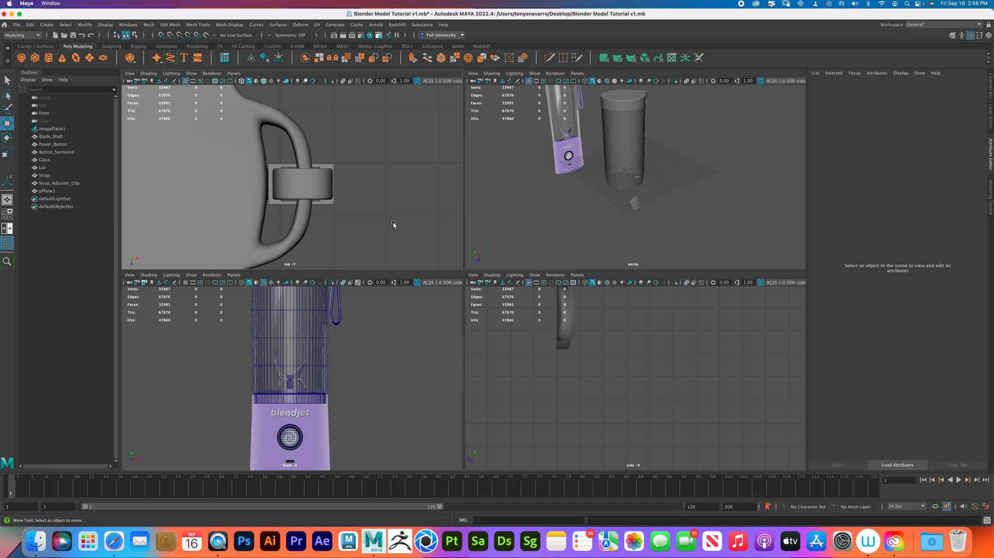
Undo the unhiding of the blender parts and turn off isolation in the perspective view
{"action": "key", "text": "super+z"}
{"action": "key", "text": "super+z"}
{"action": "key", "text": "super+z"}
{"action": "key", "text": "super+z"}
{"action": "key", "text": "super+z"}
{"action": "key", "text": "super+z"}
{"action": "key", "text": "super+z"}
{"action": "key", "text": "super+z"}
{"action": "key", "text": "super+z"}
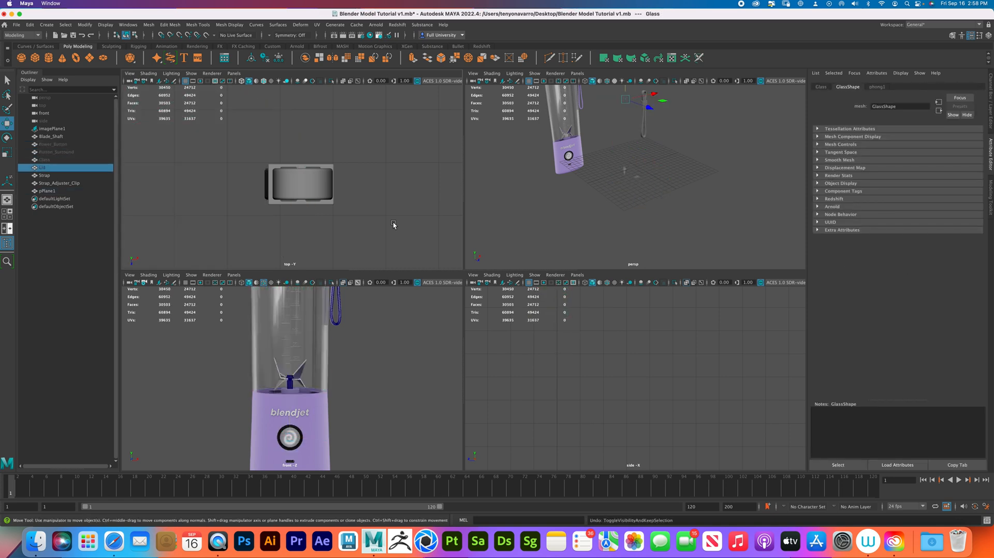
{"action": "key", "text": "super+z"}
{"action": "key", "text": "super+z"}
{"action": "key", "text": "super+z"}
{"action": "key", "text": "super+z"}
{"action": "key", "text": "super+z"}
{"action": "key", "text": "super+z"}
{"action": "key", "text": "shift+z"}
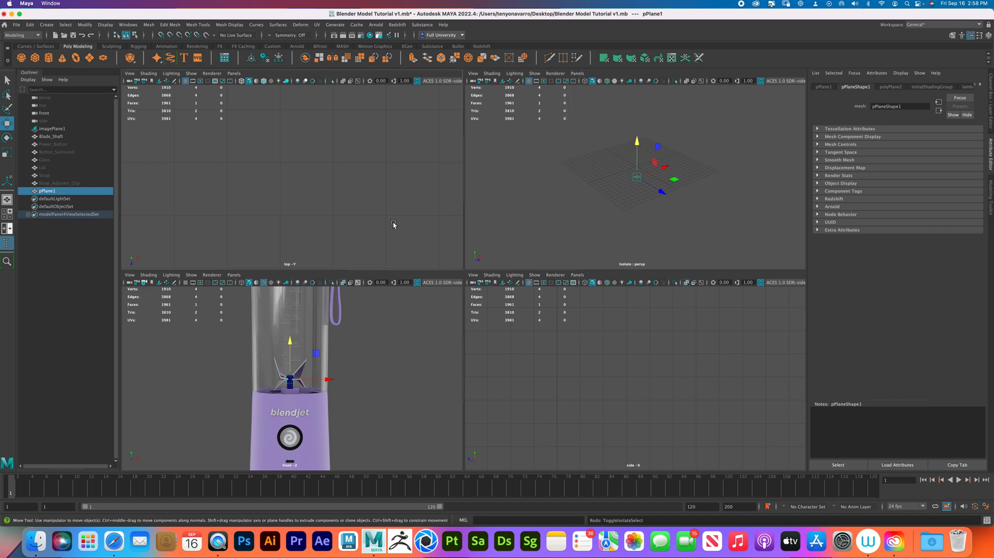
{"action": "key", "text": "ctrl+1"}
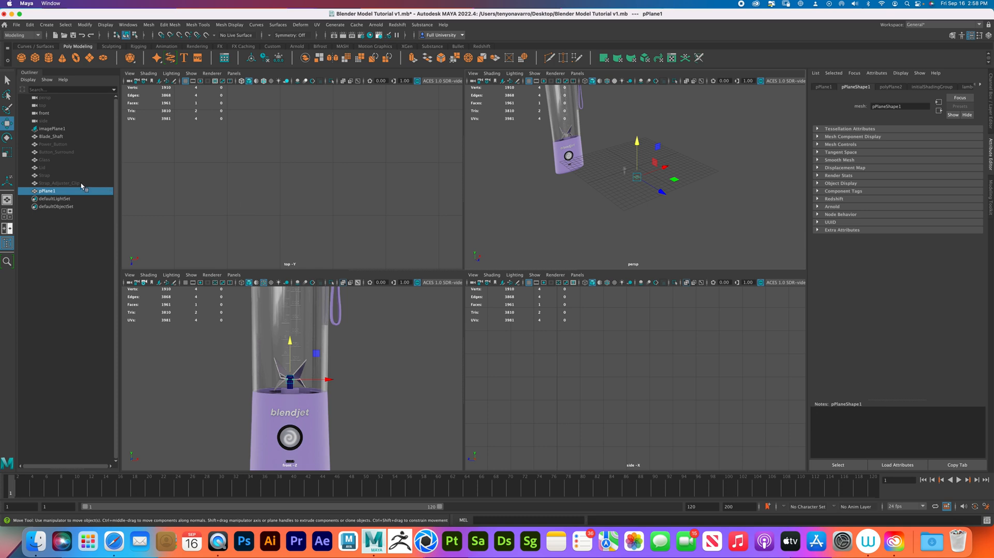
Undo the blade plane's creation, the Blade_Shaft rename and the edge bevels on the shaft
{"action": "key", "text": "ctrl+z"}
{"action": "key", "text": "ctrl+z"}
{"action": "key", "text": "ctrl+z"}
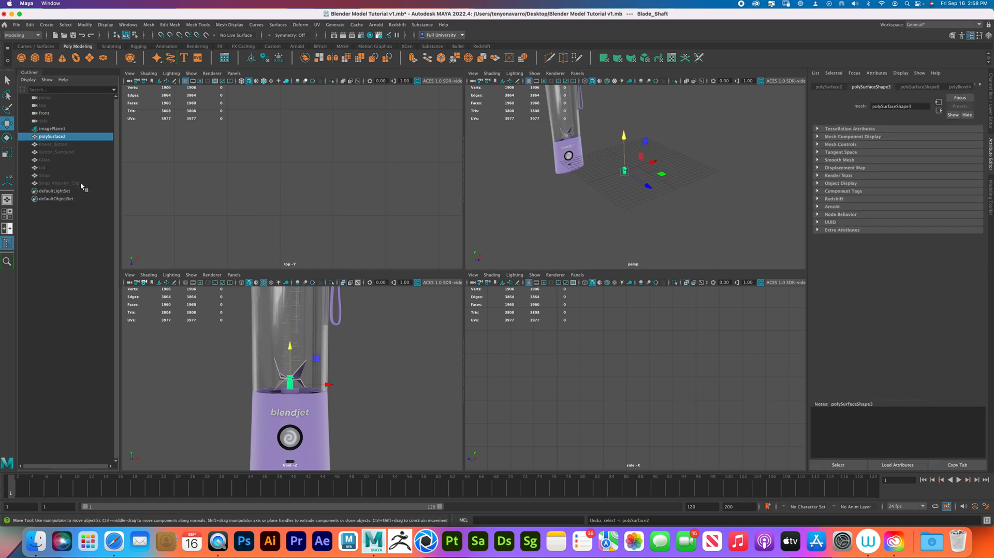
{"action": "key", "text": "ctrl+z"}
{"action": "key", "text": "ctrl+z"}
{"action": "key", "text": "ctrl+z"}
{"action": "key", "text": "ctrl+z"}
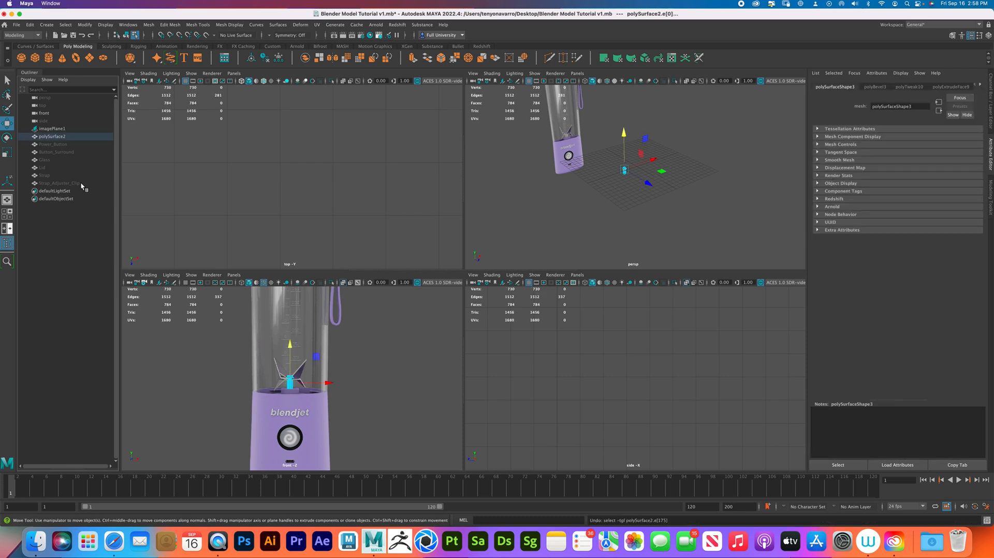
{"action": "key", "text": "ctrl+z"}
{"action": "key", "text": "ctrl+z"}
{"action": "key", "text": "ctrl+z"}
{"action": "key", "text": "ctrl+z"}
{"action": "key", "text": "ctrl+z"}
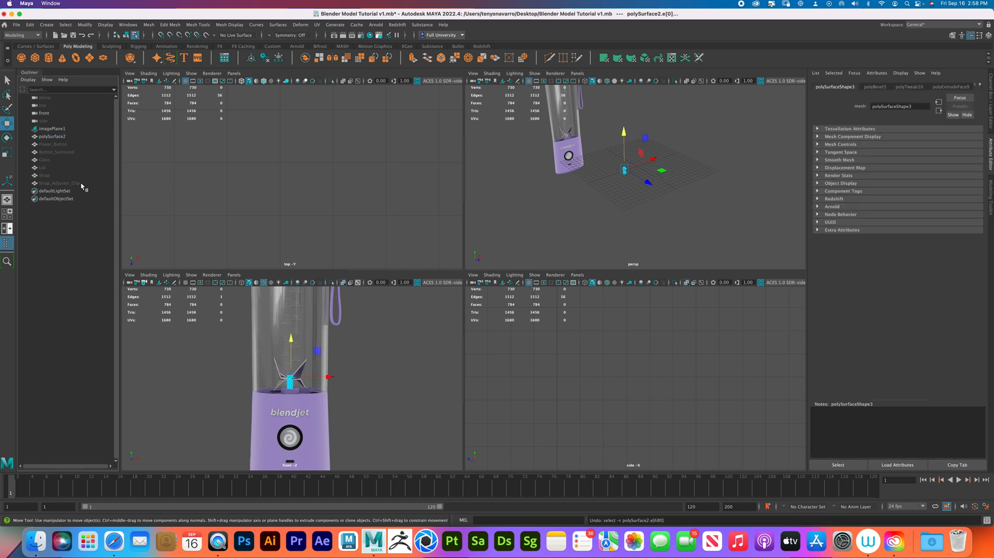
{"action": "key", "text": "ctrl+z"}
{"action": "key", "text": "ctrl+z"}
{"action": "key", "text": "ctrl+z"}
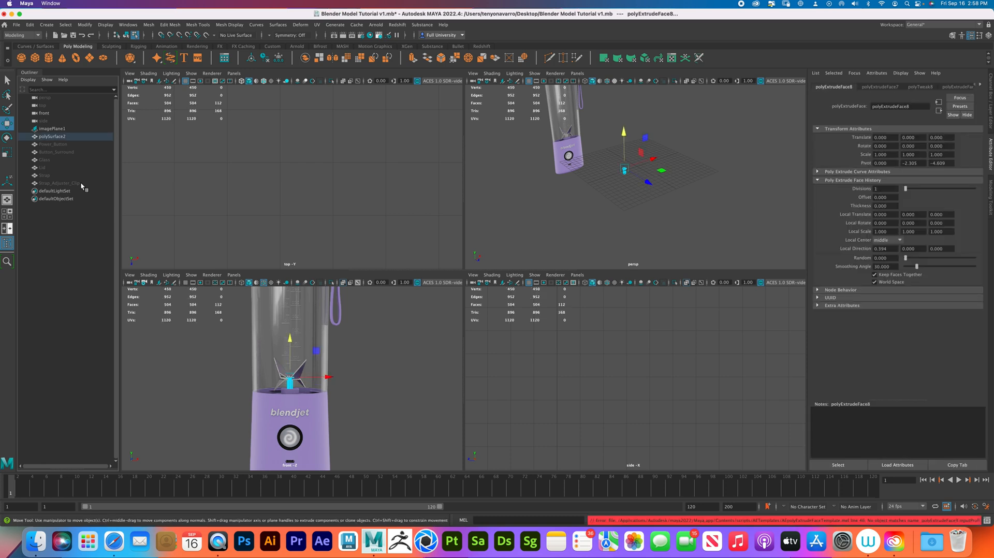
Undo the blade shaft's face extrusions and go back far enough to restore the missing base object polySurface3
{"action": "key", "text": "ctrl+z"}
{"action": "key", "text": "ctrl+z"}
{"action": "key", "text": "ctrl+z"}
{"action": "key", "text": "ctrl+z"}
{"action": "key", "text": "ctrl+z"}
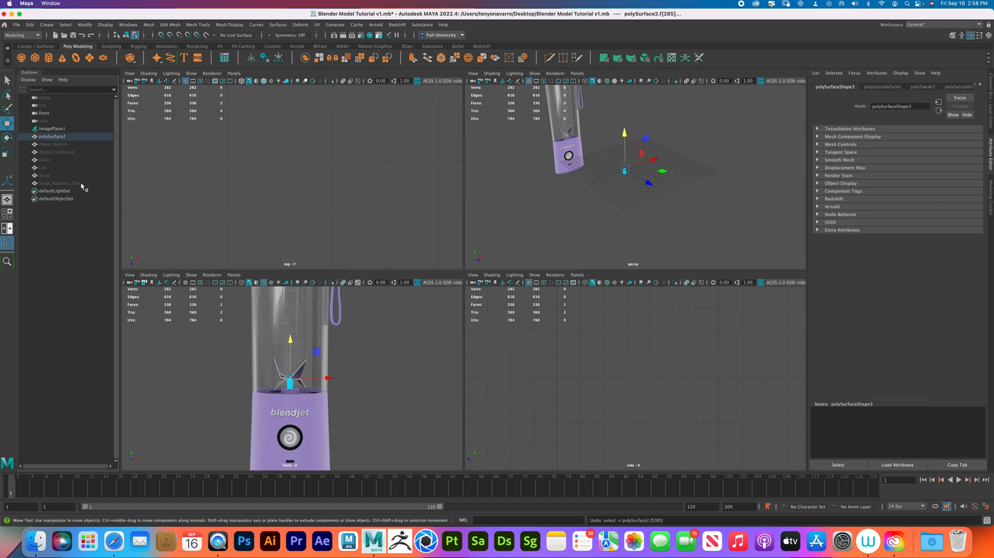
{"action": "key", "text": "ctrl+z"}
{"action": "key", "text": "ctrl+z"}
{"action": "key", "text": "ctrl+z"}
{"action": "key", "text": "ctrl+z"}
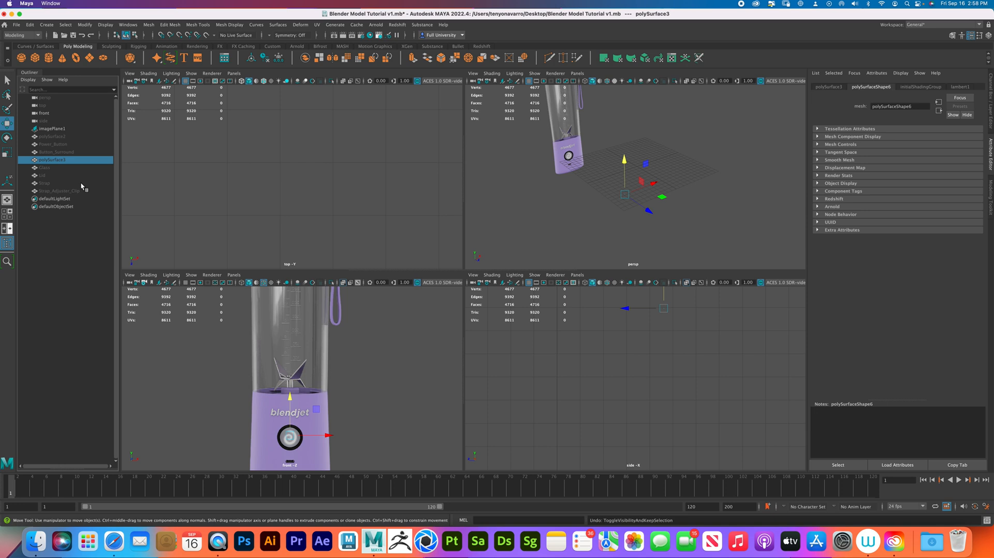
Undo the hiding of the blender parts and the renaming of the strap's adjuster clip
{"action": "key", "text": "ctrl+z"}
{"action": "key", "text": "ctrl+z"}
{"action": "key", "text": "ctrl+z"}
{"action": "key", "text": "ctrl+z"}
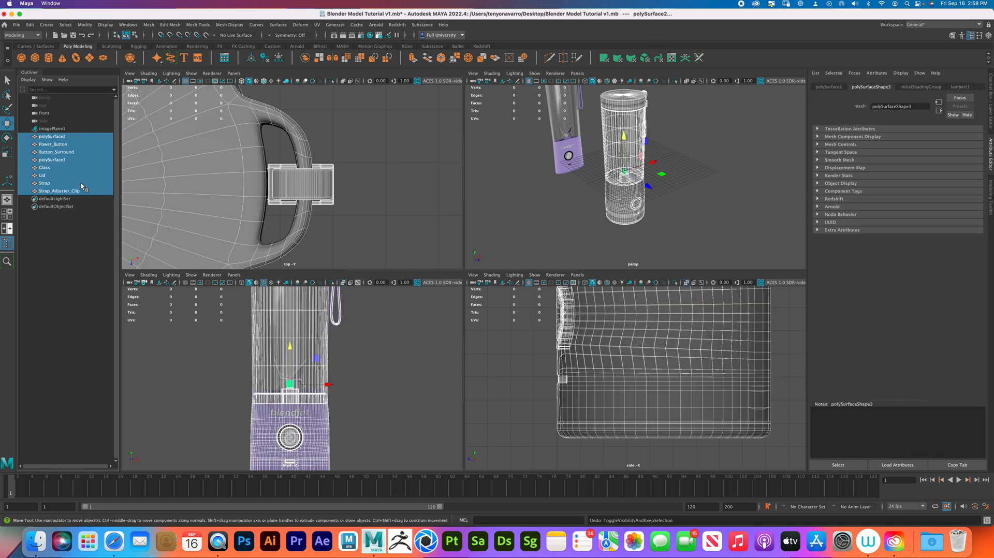
{"action": "key", "text": "ctrl+z"}
{"action": "key", "text": "ctrl+z"}
{"action": "key", "text": "ctrl+z"}
{"action": "key", "text": "ctrl+z"}
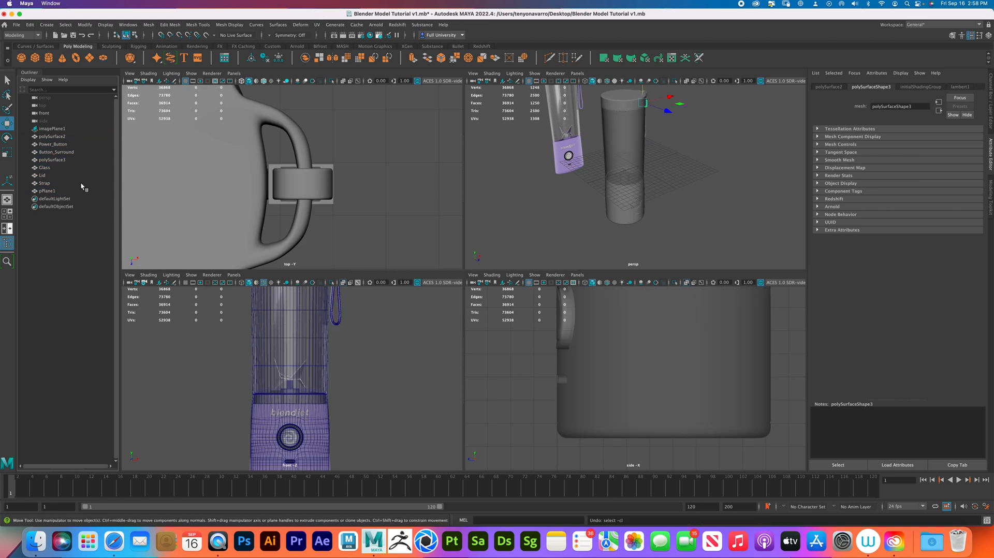
Undo the strap clip's bevel together with the edge selections made for it
{"action": "key", "text": "ctrl+z"}
{"action": "key", "text": "ctrl+z"}
{"action": "key", "text": "ctrl+z"}
{"action": "key", "text": "ctrl+z"}
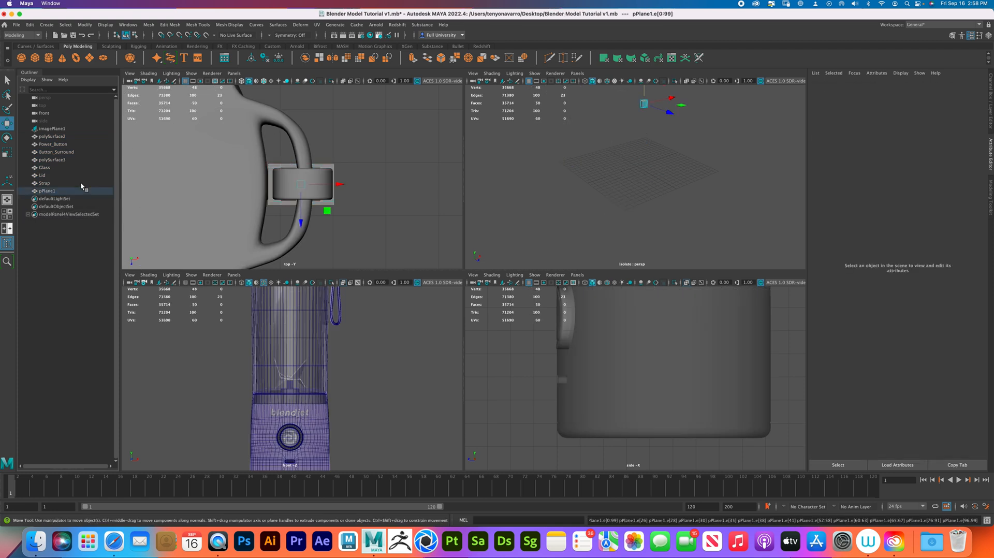
{"action": "key", "text": "ctrl+z"}
{"action": "key", "text": "ctrl+z"}
{"action": "key", "text": "ctrl+z"}
{"action": "key", "text": "ctrl+z"}
{"action": "key", "text": "ctrl+z"}
{"action": "key", "text": "ctrl+z"}
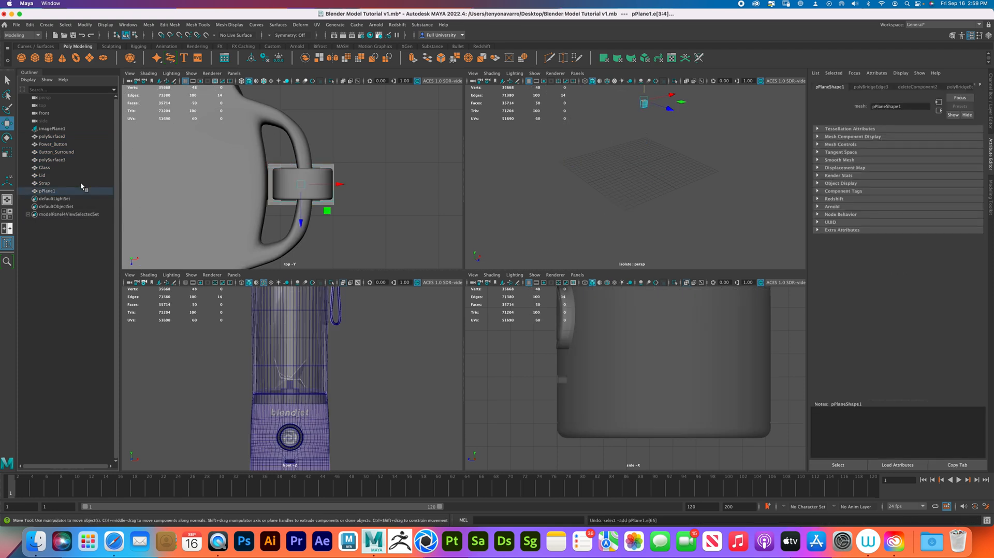
{"action": "key", "text": "ctrl+z"}
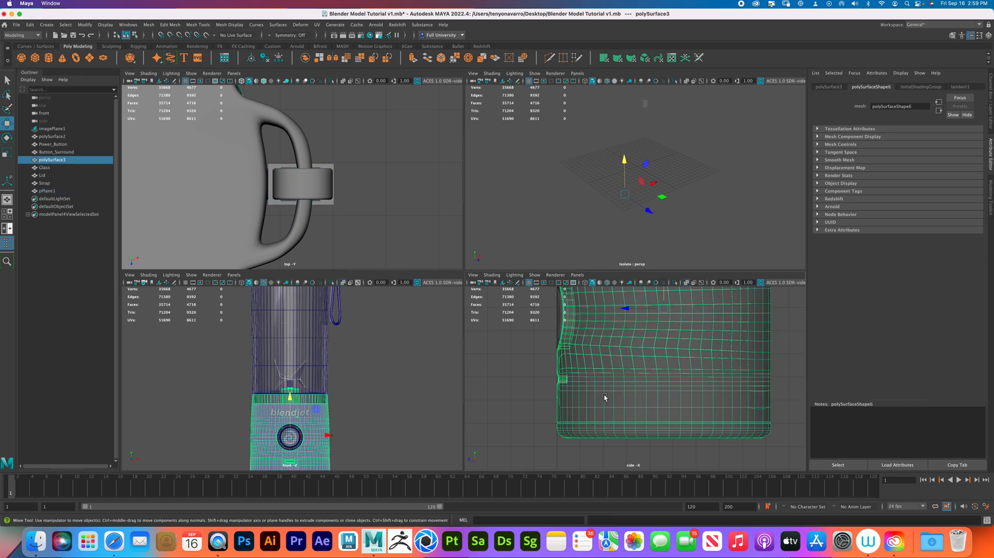
Turn off isolation in the perspective view and select the strap clip pPlane1
{"action": "left_click", "coordinate": [525, 410]}
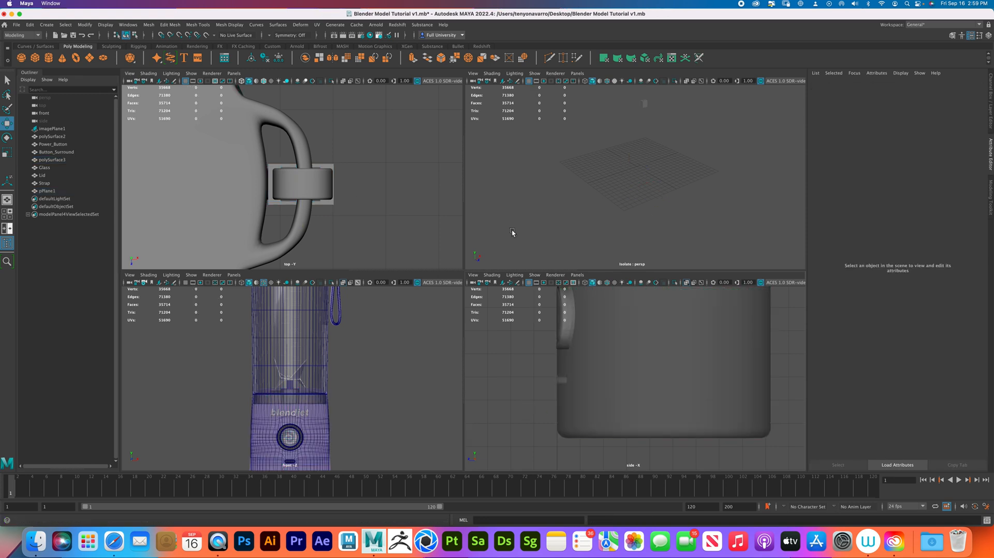
{"action": "key", "text": "ctrl+1"}
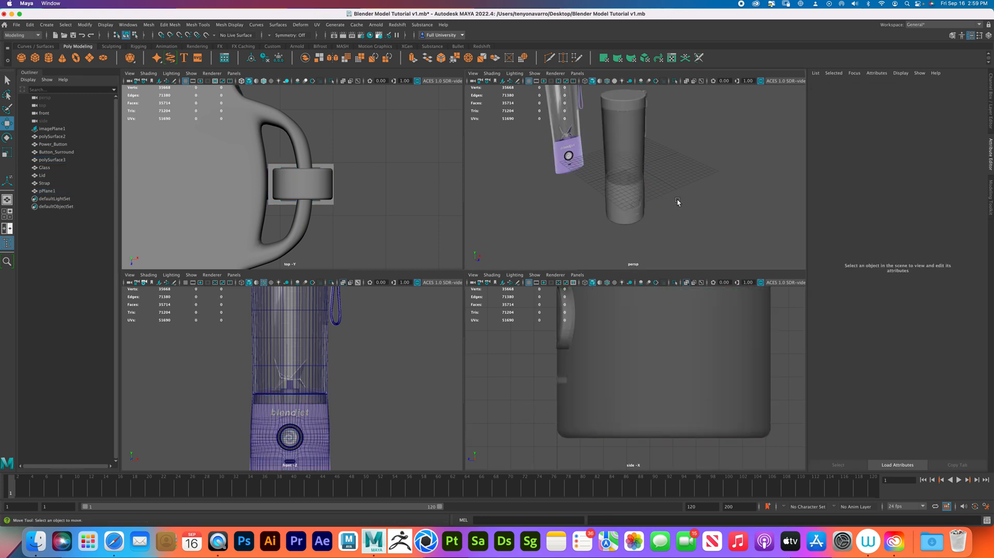
{"action": "left_click_drag", "start_coordinate": [678, 203], "coordinate": [638, 214], "text": "alt"}
{"action": "right_click_drag", "start_coordinate": [638, 214], "coordinate": [662, 223], "text": "alt"}
{"action": "left_click", "coordinate": [626, 237]}
{"action": "left_click_drag", "start_coordinate": [664, 237], "coordinate": [609, 223], "text": "alt"}
{"action": "middle_click_drag", "start_coordinate": [609, 224], "coordinate": [612, 199], "text": "alt"}
{"action": "right_click_drag", "start_coordinate": [611, 200], "coordinate": [624, 208], "text": "alt"}
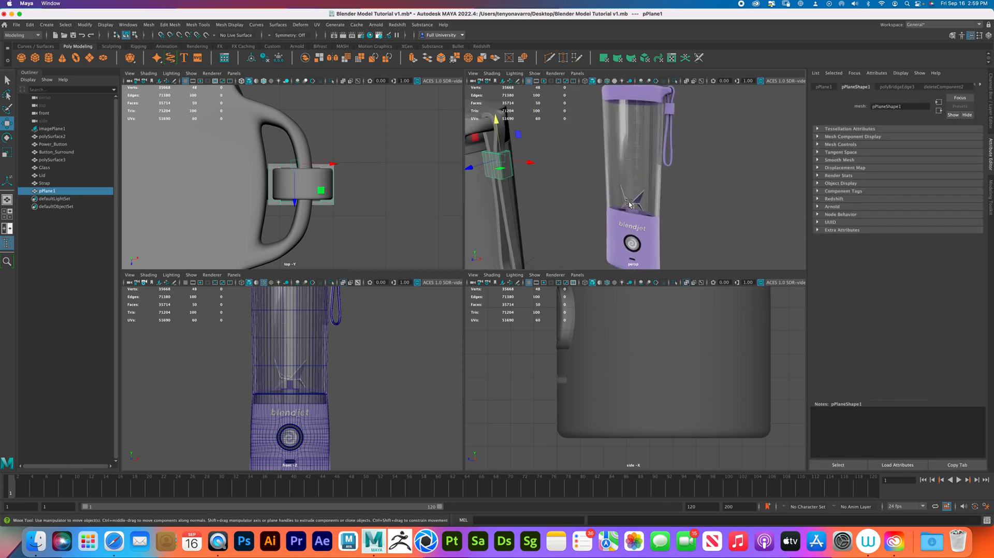
{"action": "middle_click_drag", "start_coordinate": [521, 179], "coordinate": [606, 196], "text": "alt"}
{"action": "right_click_drag", "start_coordinate": [606, 197], "coordinate": [625, 213], "text": "alt"}
{"action": "left_click_drag", "start_coordinate": [624, 211], "coordinate": [612, 225], "text": "alt"}
{"action": "right_click_drag", "start_coordinate": [592, 222], "coordinate": [607, 229], "text": "alt"}
{"action": "middle_click_drag", "start_coordinate": [606, 229], "coordinate": [627, 239], "text": "alt"}
{"action": "right_click_drag", "start_coordinate": [626, 239], "coordinate": [633, 246], "text": "alt"}
Bevel all edges of the strap clip with a fraction of 0.648 and 3 segments
{"action": "left_click_drag", "start_coordinate": [497, 152], "coordinate": [606, 205]}
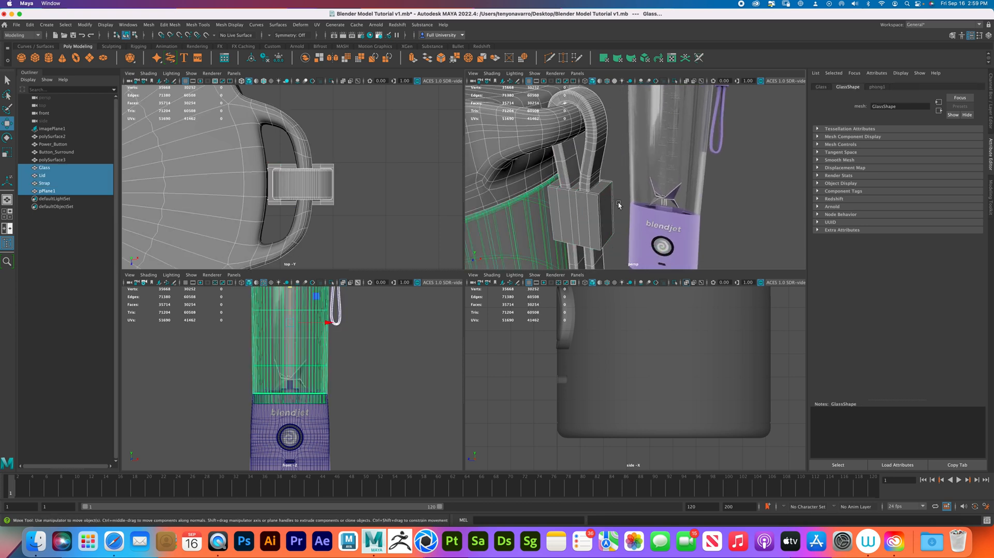
{"action": "left_click", "coordinate": [606, 215]}
{"action": "right_click_drag", "start_coordinate": [606, 215], "coordinate": [632, 261]}
{"action": "left_click_drag", "start_coordinate": [631, 261], "coordinate": [531, 166]}
{"action": "right_click_drag", "start_coordinate": [604, 192], "coordinate": [649, 192], "text": "shift"}
{"action": "right_click_drag", "start_coordinate": [595, 211], "coordinate": [646, 233], "text": "alt"}
{"action": "left_click_drag", "start_coordinate": [646, 233], "coordinate": [575, 169], "text": "alt"}
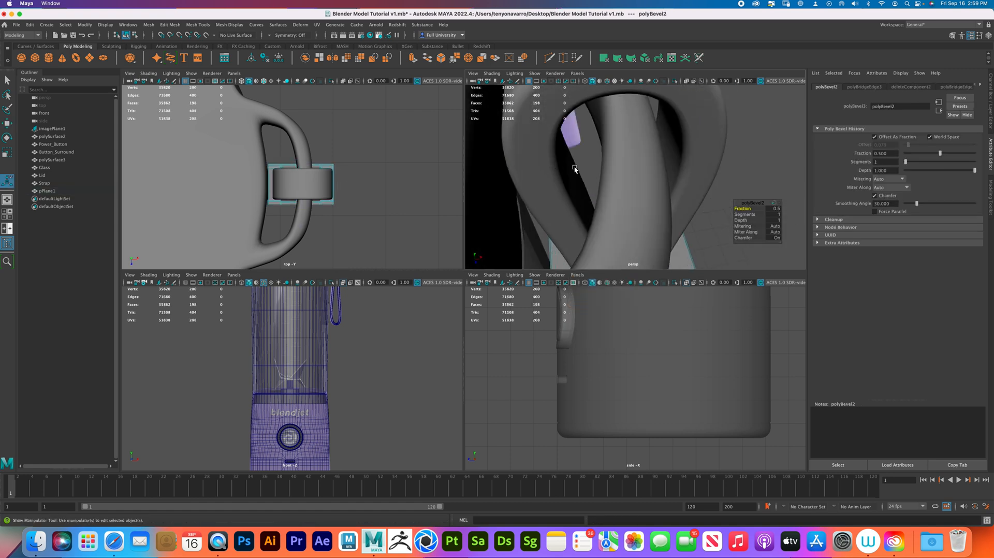
{"action": "middle_click_drag", "start_coordinate": [575, 168], "coordinate": [571, 144], "text": "alt"}
{"action": "right_click_drag", "start_coordinate": [570, 145], "coordinate": [598, 202], "text": "alt"}
{"action": "left_click_drag", "start_coordinate": [597, 202], "coordinate": [626, 201], "text": "alt"}
{"action": "left_click_drag", "start_coordinate": [745, 213], "coordinate": [771, 208]}
Return the beveled strap clip to object mode and deselect it
{"action": "right_click_drag", "start_coordinate": [600, 196], "coordinate": [672, 179]}
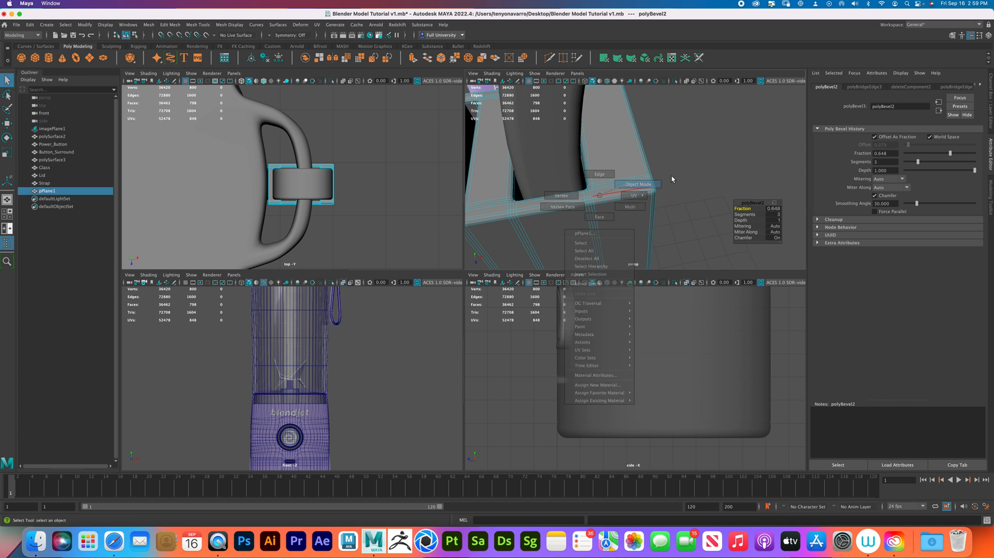
{"action": "left_click", "coordinate": [672, 179]}
{"action": "scroll", "coordinate": [668, 176], "scroll_direction": "down", "scroll_amount": 5}
{"action": "left_click_drag", "start_coordinate": [666, 173], "coordinate": [654, 160], "text": "alt"}
{"action": "scroll", "coordinate": [655, 176], "scroll_direction": "down", "scroll_amount": 5}
{"action": "left_click_drag", "start_coordinate": [657, 203], "coordinate": [652, 190], "text": "alt"}
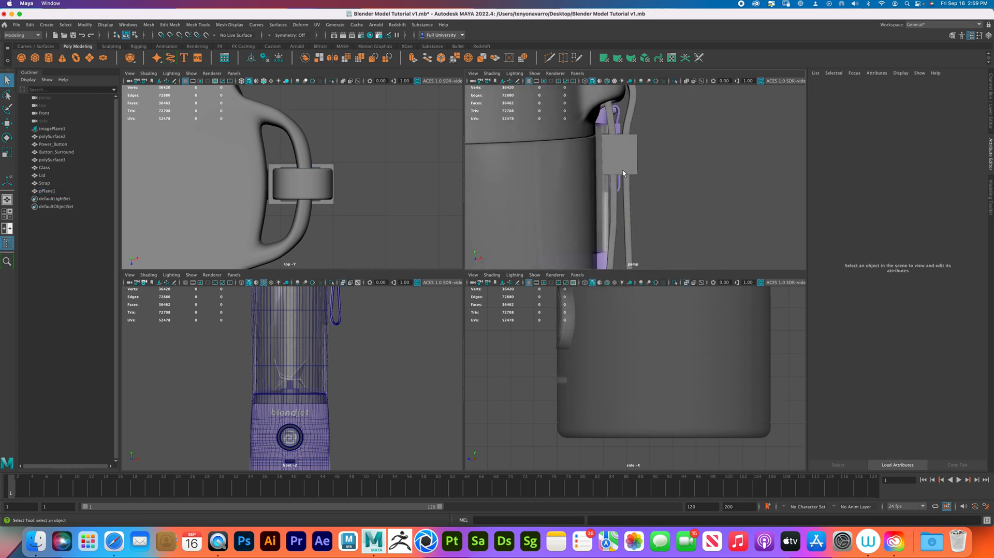
{"action": "scroll", "coordinate": [691, 195], "scroll_direction": "down", "scroll_amount": 6}
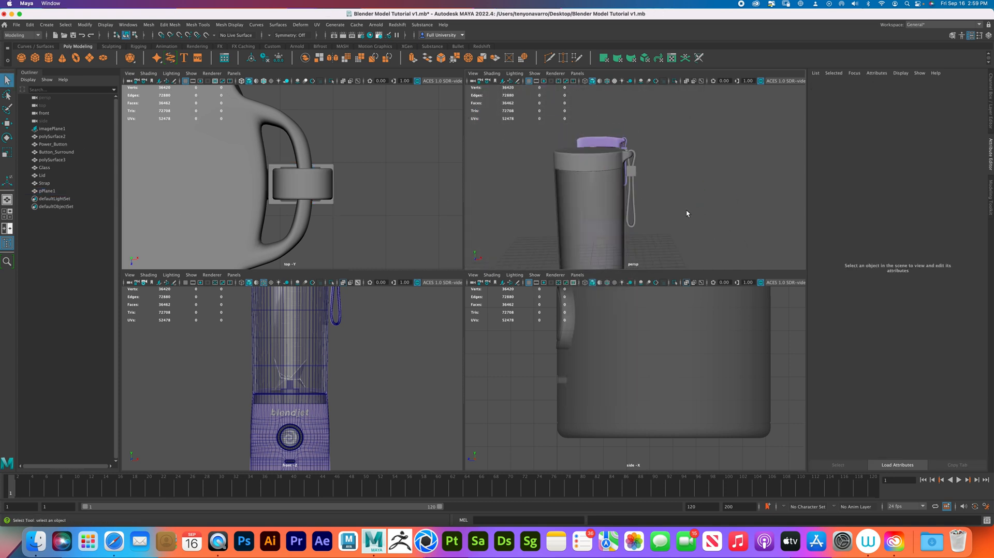
Rename the body part polySurface3 as Base and clear the selection
{"action": "middle_click_drag", "start_coordinate": [686, 212], "coordinate": [643, 152], "text": "alt"}
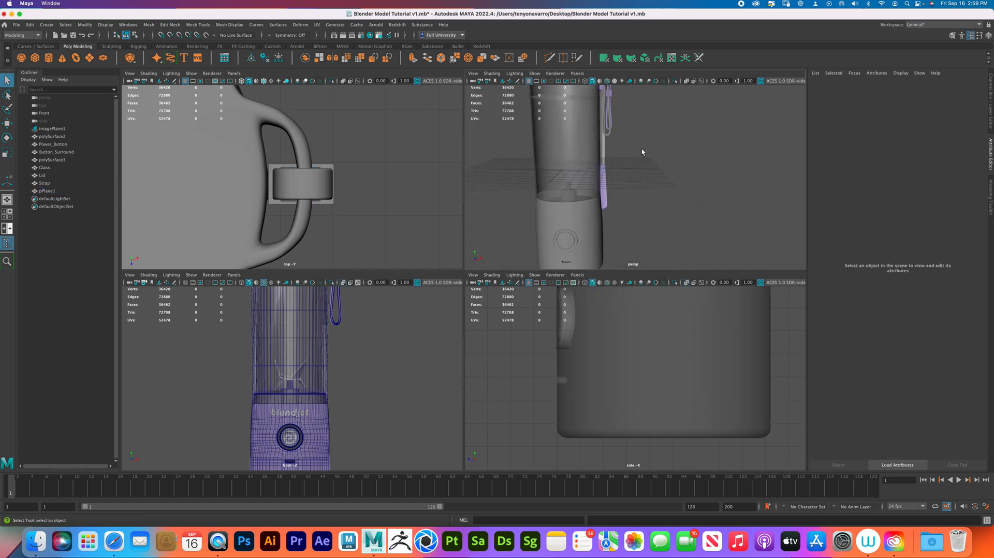
{"action": "double_click", "coordinate": [73, 159]}
{"action": "type", "text": "Ba"}
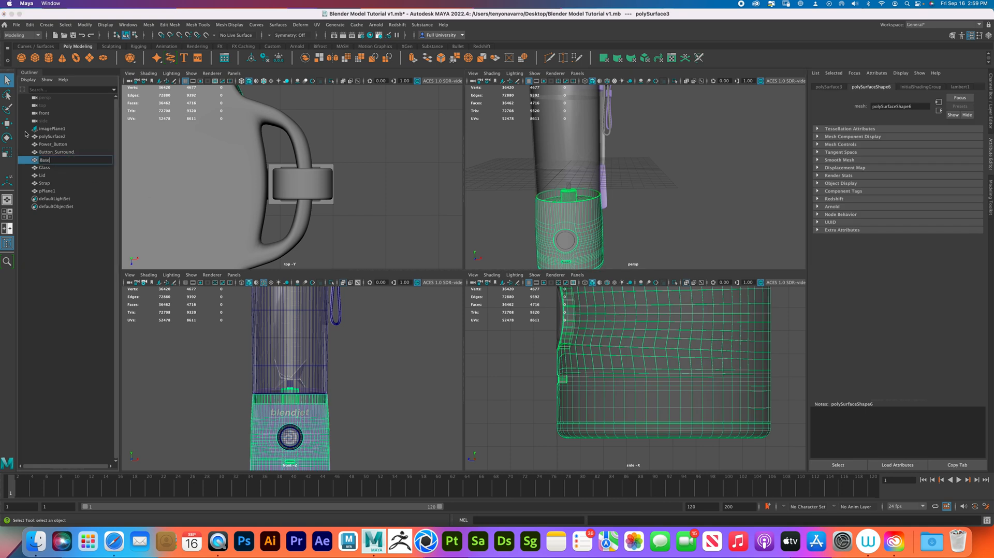
{"action": "type", "text": "se"}
{"action": "key", "text": "Return"}
{"action": "left_click", "coordinate": [681, 196]}
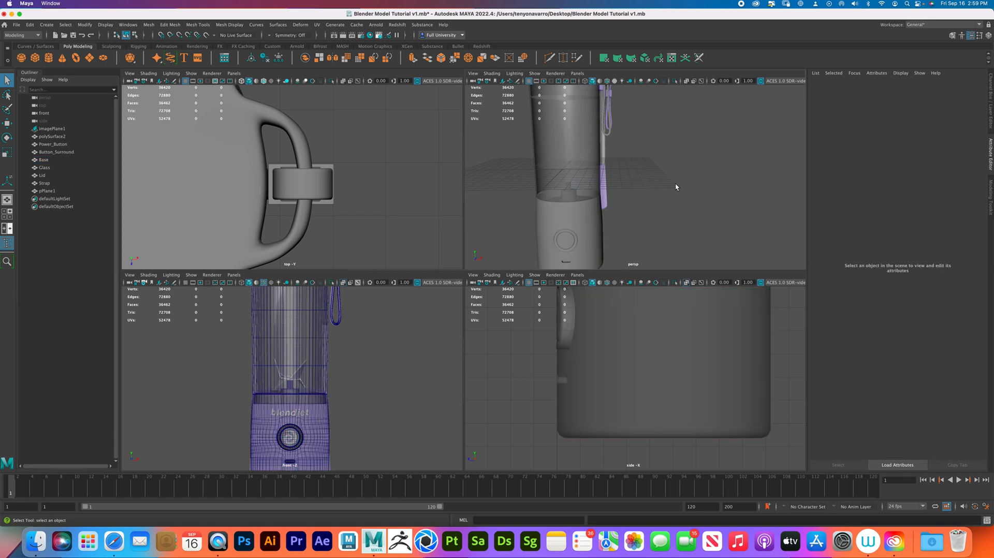
Rename the strap clip pPlane1 as Strap_Clip and clear the selection
{"action": "left_click", "coordinate": [66, 136]}
{"action": "key", "text": "a"}
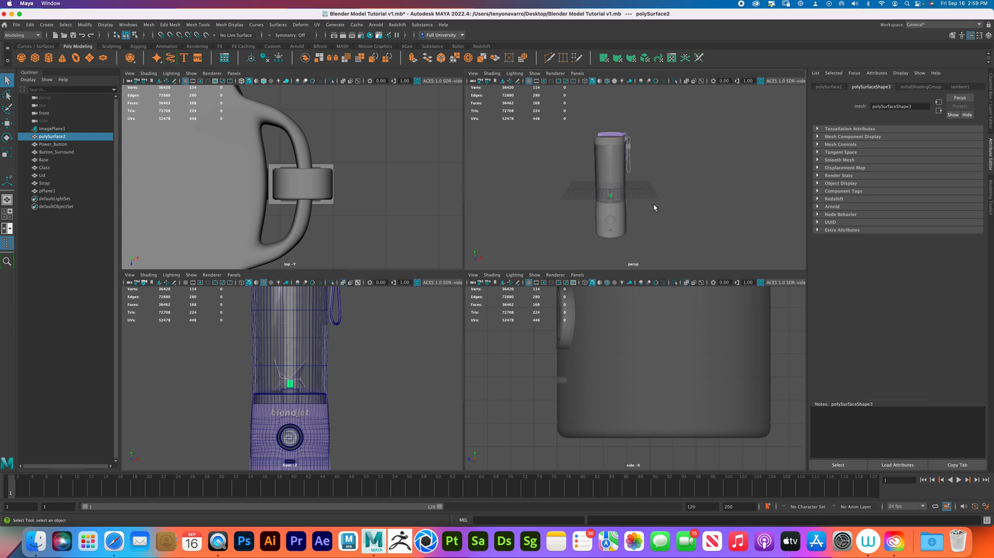
{"action": "left_click", "coordinate": [48, 191]}
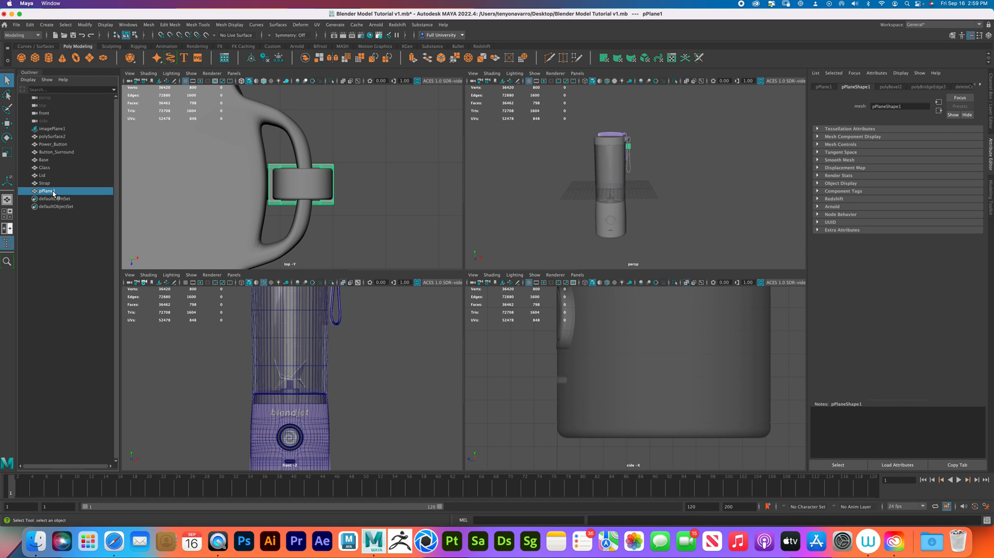
{"action": "double_click", "coordinate": [58, 191]}
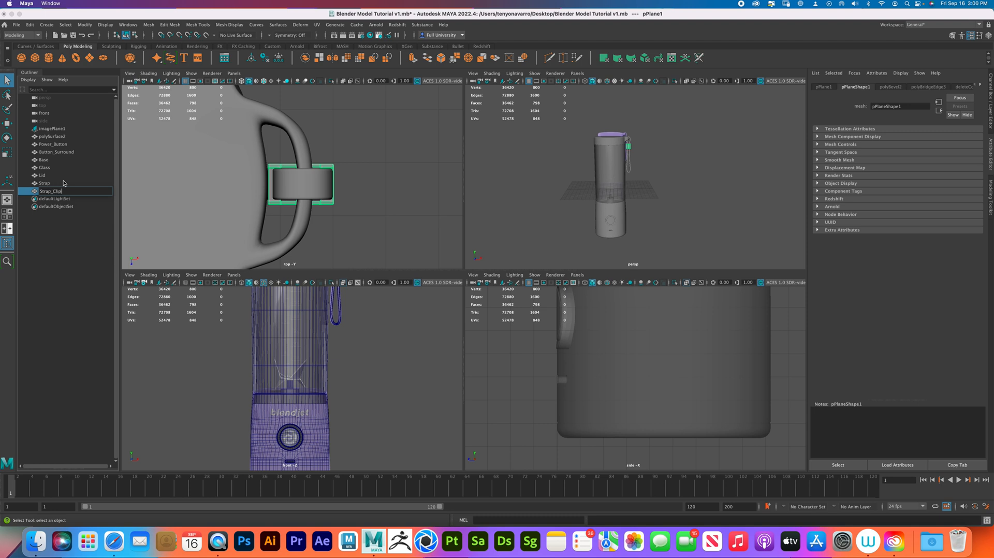
{"action": "key", "text": "Return"}
{"action": "left_click", "coordinate": [659, 158]}
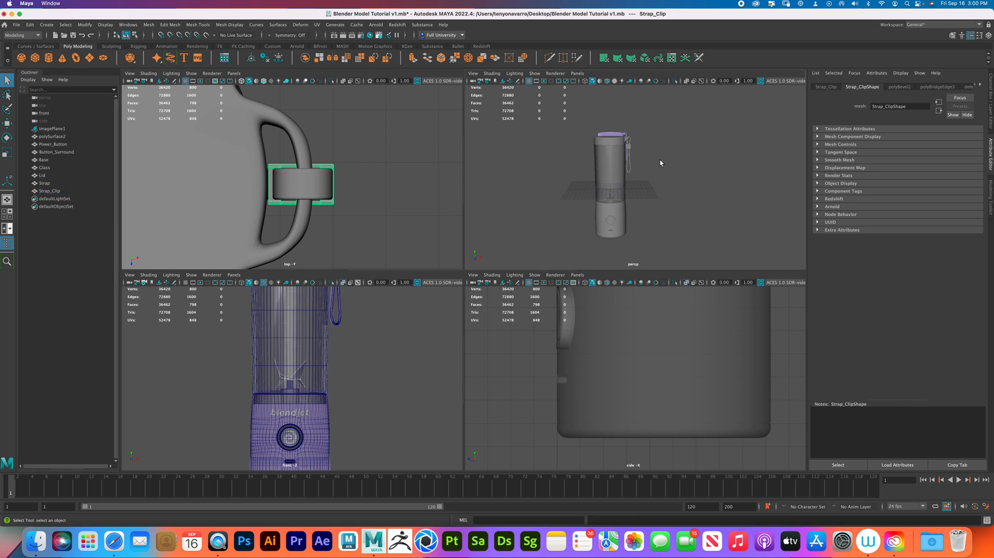
Hide all modeled blender parts except the blade shaft polySurface2, keeping the reference image visible
{"action": "left_click_drag", "start_coordinate": [580, 263], "coordinate": [680, 192], "text": "alt"}
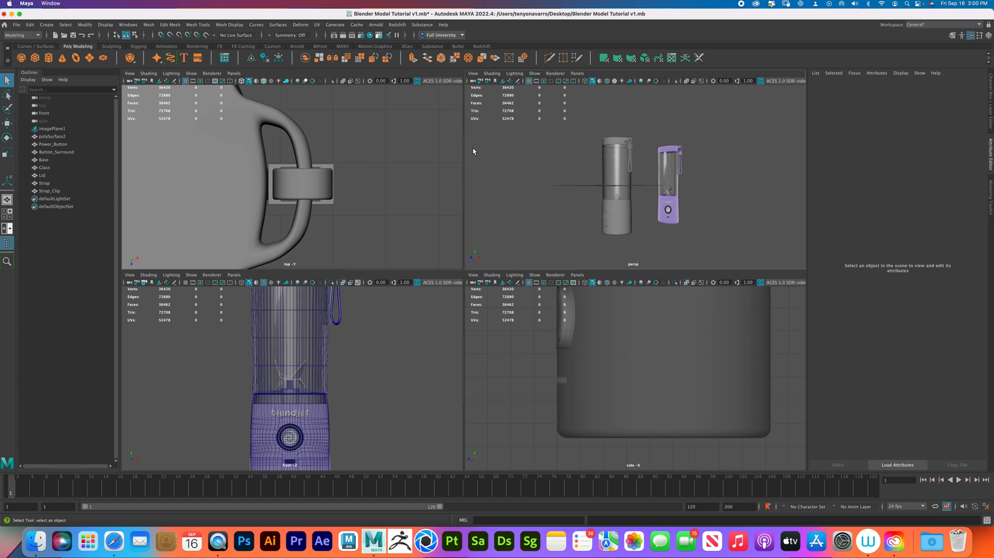
{"action": "left_click_drag", "start_coordinate": [579, 135], "coordinate": [642, 255]}
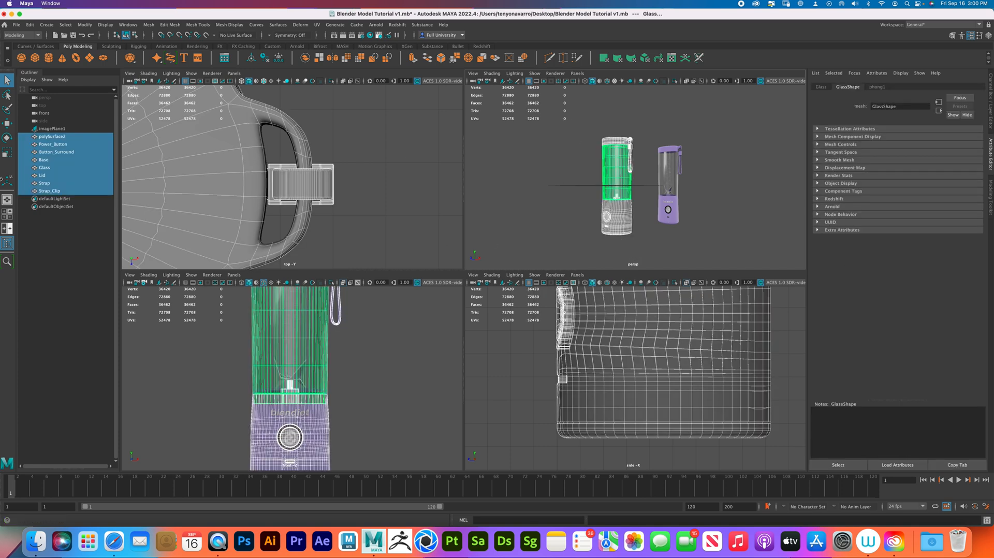
{"action": "left_click", "coordinate": [63, 136], "text": "ctrl"}
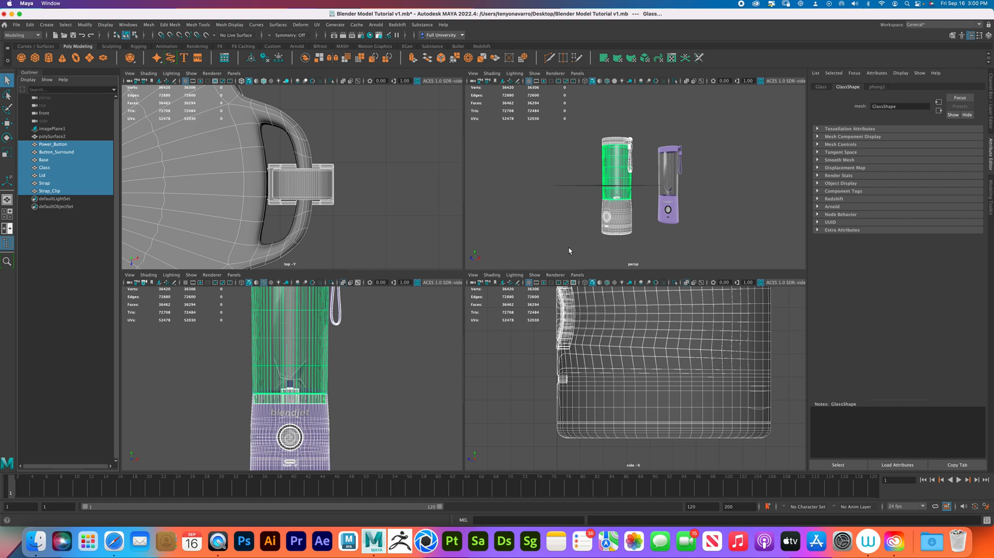
{"action": "key", "text": "h"}
{"action": "scroll", "coordinate": [288, 390], "scroll_direction": "up", "scroll_amount": 5}
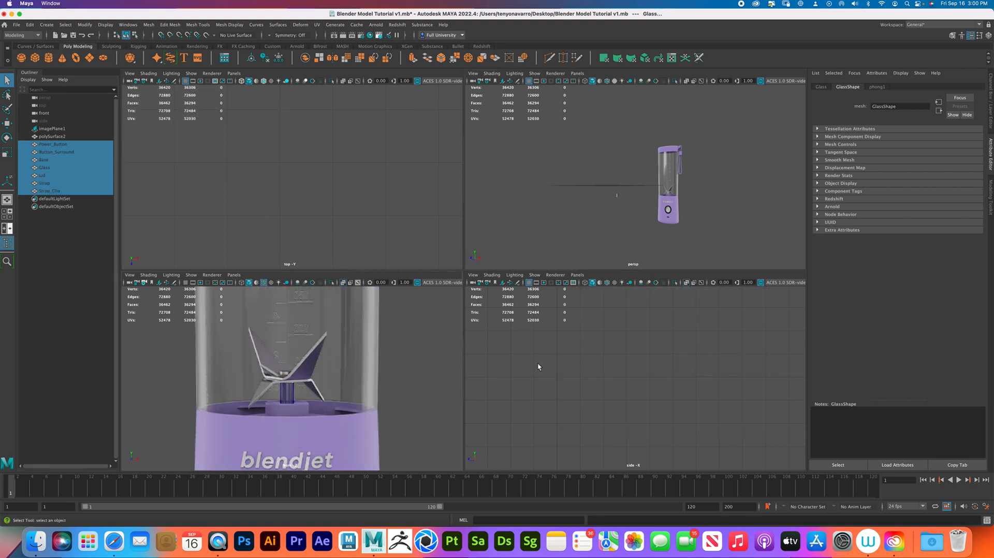
{"action": "scroll", "coordinate": [616, 203], "scroll_direction": "up", "scroll_amount": 10}
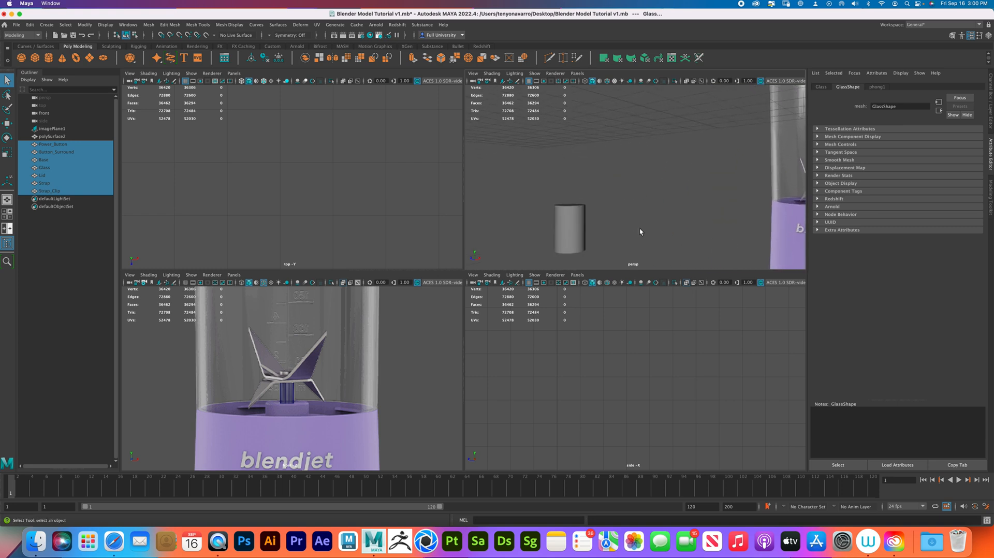
{"action": "left_click", "coordinate": [573, 228]}
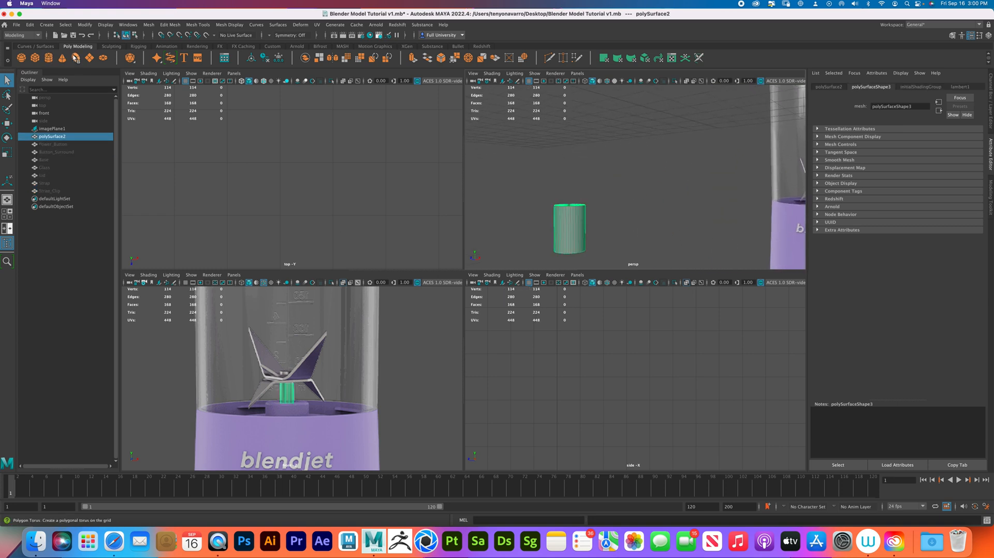
{"action": "left_click", "coordinate": [89, 58]}
{"action": "key", "text": "ctrl+z"}
{"action": "left_click", "coordinate": [630, 222]}
Raise the blade shaft's top vertices in the front view so the shaft extends just above the blades' crossing, and return to object mode
{"action": "left_click", "coordinate": [579, 228]}
{"action": "right_click_drag", "start_coordinate": [579, 228], "coordinate": [597, 253], "text": "alt"}
{"action": "middle_click_drag", "start_coordinate": [597, 252], "coordinate": [610, 242], "text": "alt"}
{"action": "right_click_drag", "start_coordinate": [606, 195], "coordinate": [613, 257], "text": "alt"}
{"action": "middle_click_drag", "start_coordinate": [493, 237], "coordinate": [528, 189], "text": "alt"}
{"action": "right_click_drag", "start_coordinate": [548, 207], "coordinate": [505, 209]}
{"action": "left_click_drag", "start_coordinate": [456, 179], "coordinate": [466, 172]}
{"action": "key", "text": "w"}
{"action": "left_click_drag", "start_coordinate": [291, 347], "coordinate": [286, 335]}
{"action": "right_click_drag", "start_coordinate": [527, 175], "coordinate": [562, 166]}
{"action": "scroll", "coordinate": [374, 333], "scroll_direction": "up", "scroll_amount": 10}
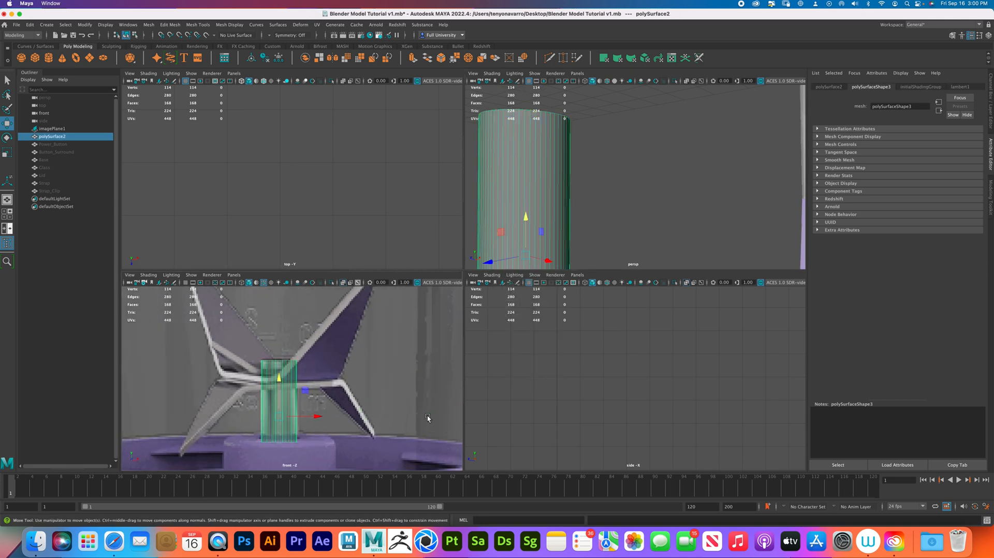
Insert three horizontal edge loops around the upper part of the shaft at the height where the blades cross
{"action": "left_click", "coordinate": [174, 25]}
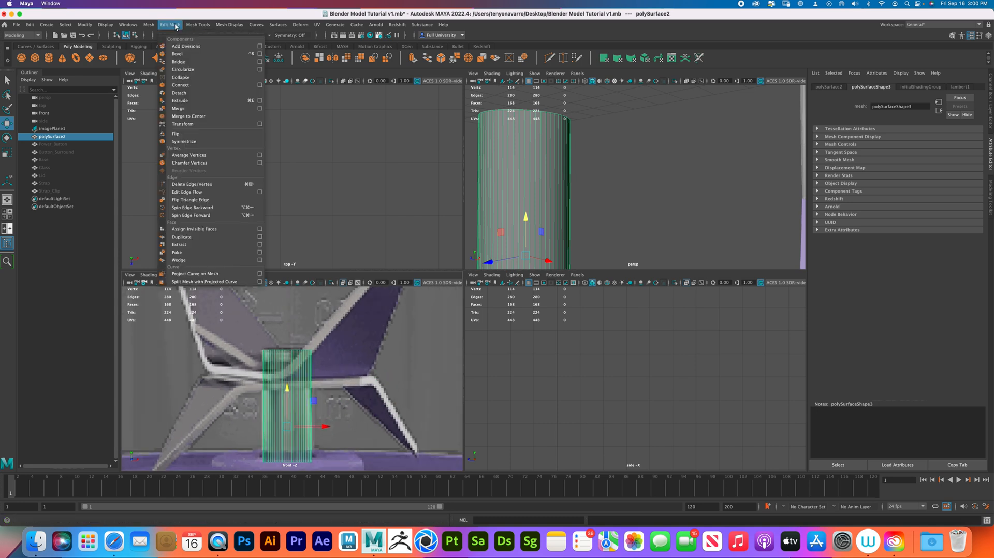
{"action": "left_click", "coordinate": [207, 86]}
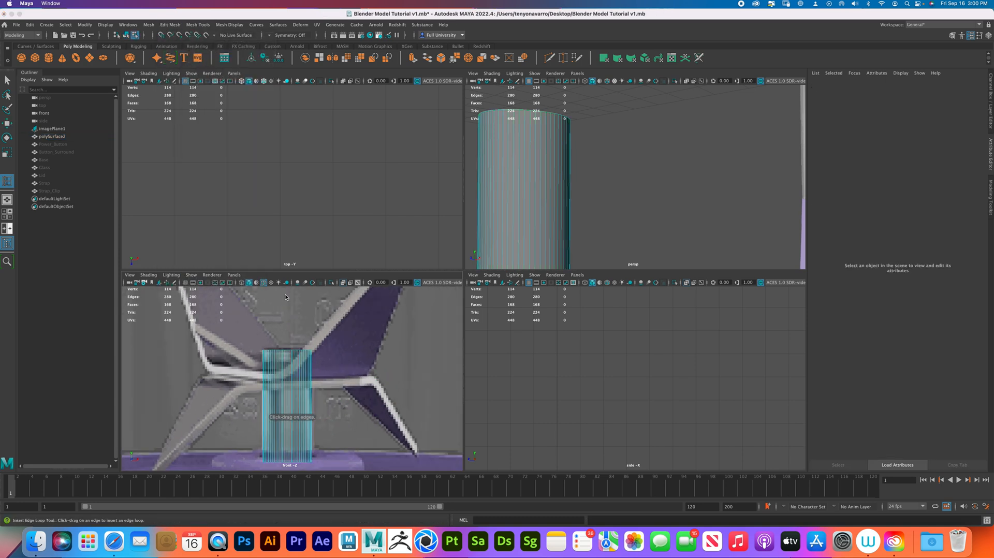
{"action": "left_click", "coordinate": [282, 364]}
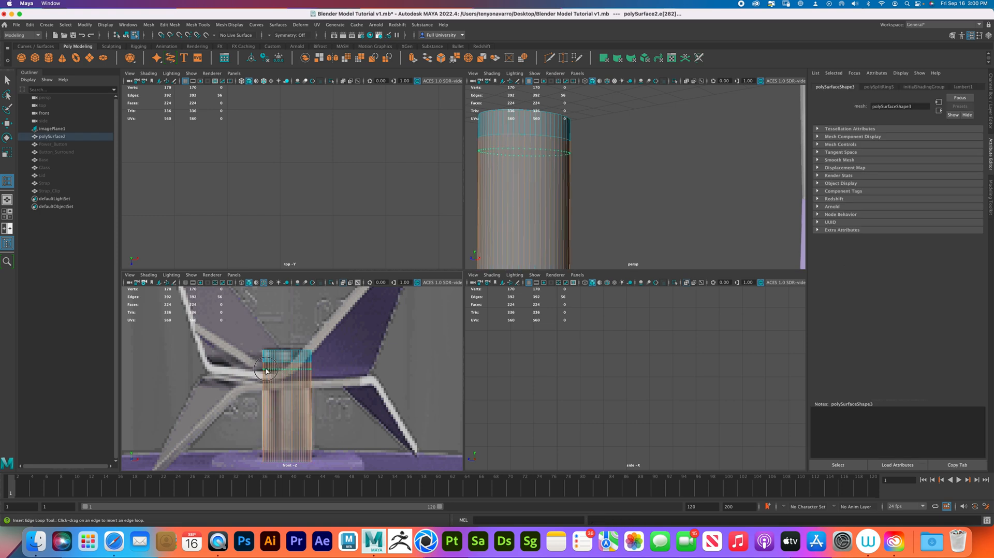
{"action": "left_click", "coordinate": [265, 369]}
{"action": "left_click", "coordinate": [268, 374]}
{"action": "left_click", "coordinate": [7, 80]}
{"action": "key", "text": "f"}
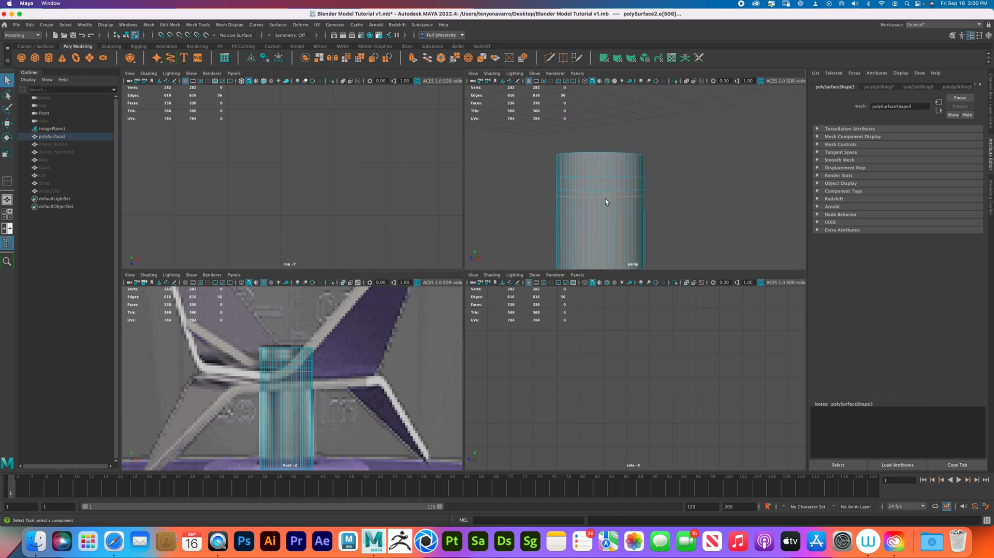
{"action": "mouse_move", "coordinate": [615, 195]}
{"action": "right_mouse_down"}
{"action": "mouse_move", "coordinate": [617, 175]}
{"action": "mouse_move", "coordinate": [612, 213]}
{"action": "right_mouse_up"}
{"action": "left_click", "coordinate": [612, 196]}
{"action": "double_click", "coordinate": [607, 194]}
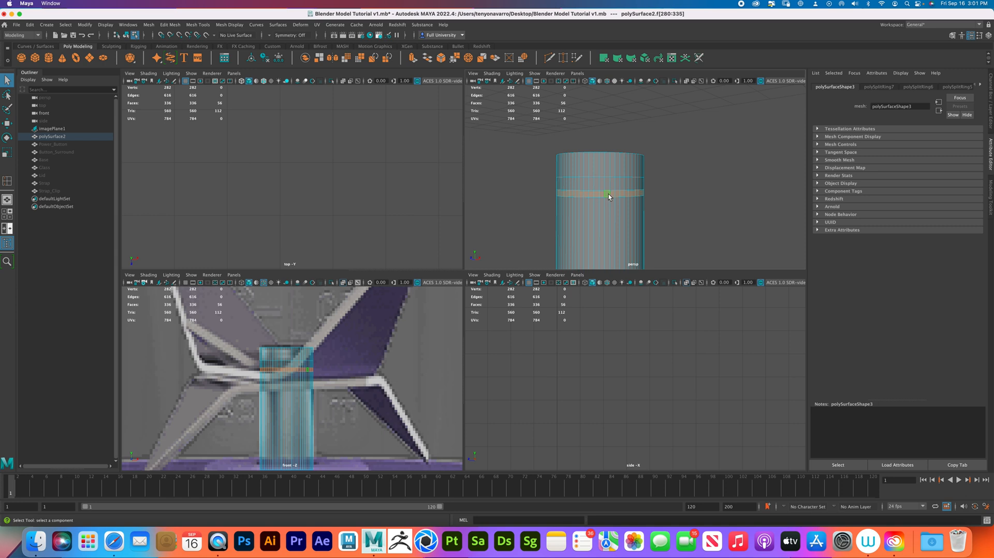
{"action": "key", "text": "ctrl+z"}
Scale the middle inserted edge loop outward into a collar around the shaft and bevel it with a fraction of 0.47
{"action": "right_click_drag", "start_coordinate": [608, 194], "coordinate": [608, 173]}
{"action": "double_click", "coordinate": [608, 190]}
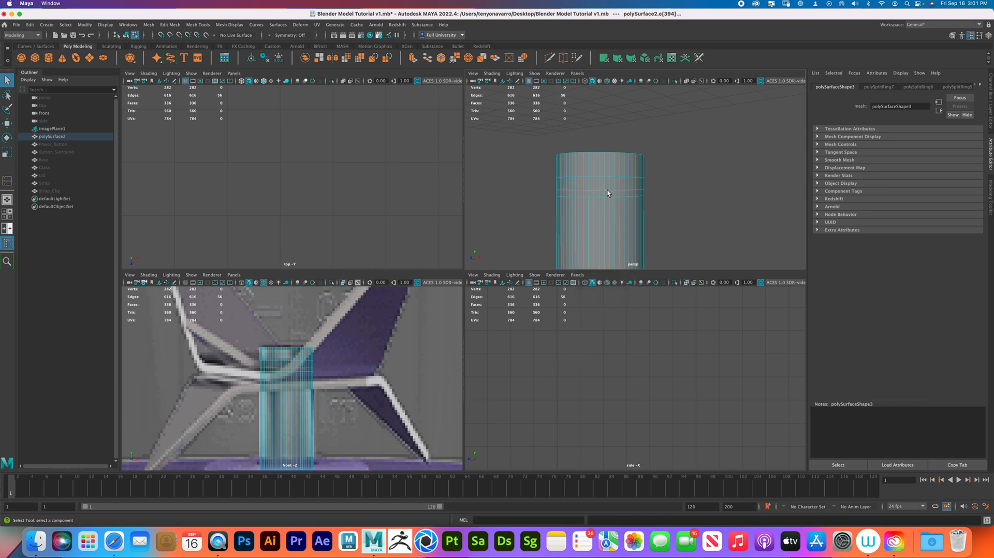
{"action": "key", "text": "r"}
{"action": "left_click_drag", "start_coordinate": [610, 197], "coordinate": [634, 185]}
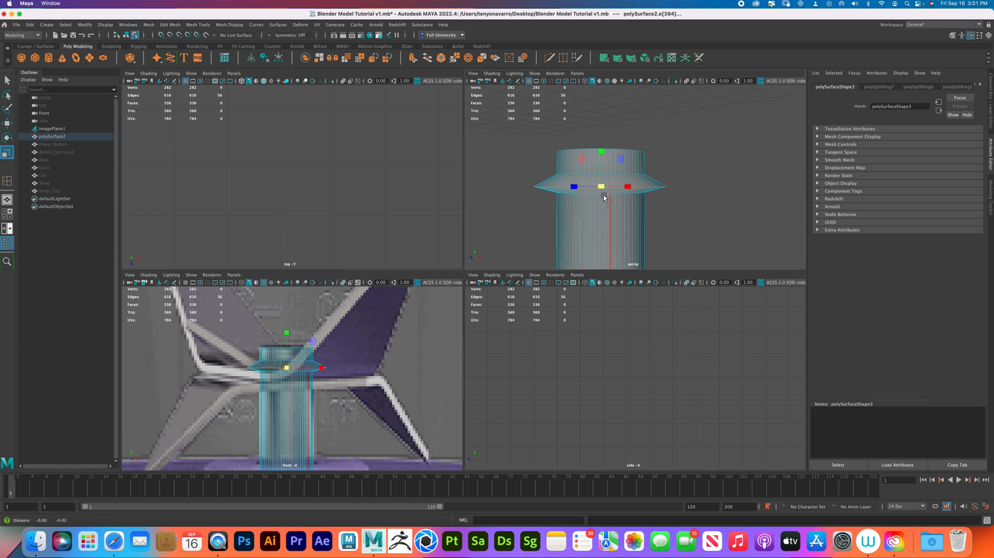
{"action": "right_click_drag", "start_coordinate": [604, 205], "coordinate": [634, 219], "text": "alt"}
{"action": "middle_click_drag", "start_coordinate": [635, 218], "coordinate": [651, 189], "text": "alt"}
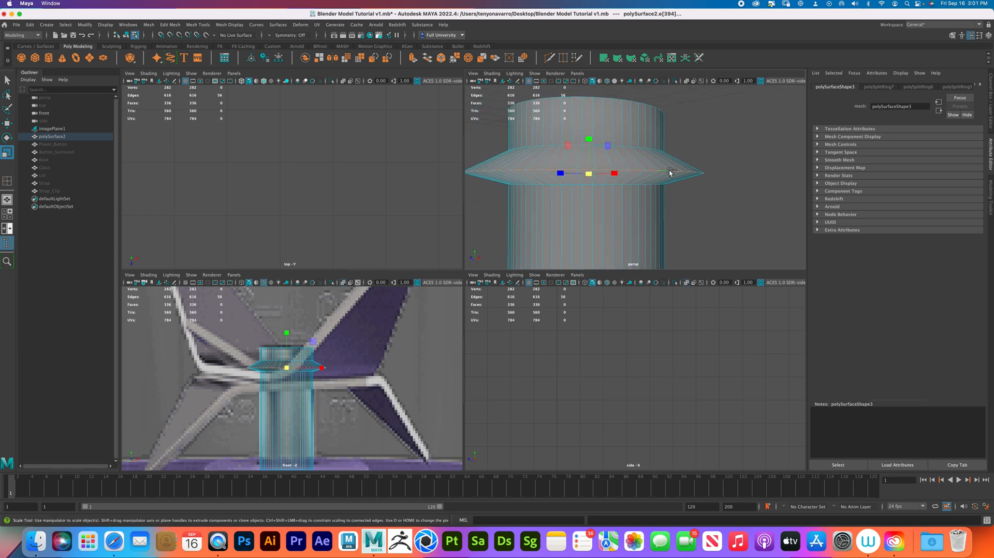
{"action": "right_click_drag", "start_coordinate": [669, 171], "coordinate": [696, 173], "text": "shift"}
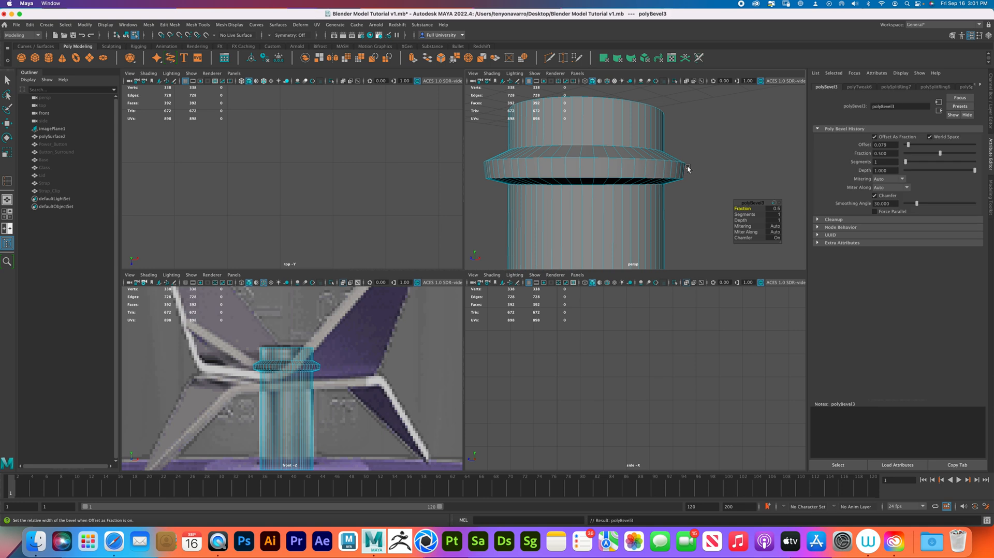
{"action": "middle_click_drag", "start_coordinate": [748, 209], "coordinate": [737, 205]}
Scale the two vertex rows on the collar's underside flat vertically, and apply the same vertical scaling to its upper outer row
{"action": "right_click_drag", "start_coordinate": [669, 169], "coordinate": [632, 171]}
{"action": "scroll", "coordinate": [210, 361], "scroll_direction": "up", "scroll_amount": 5}
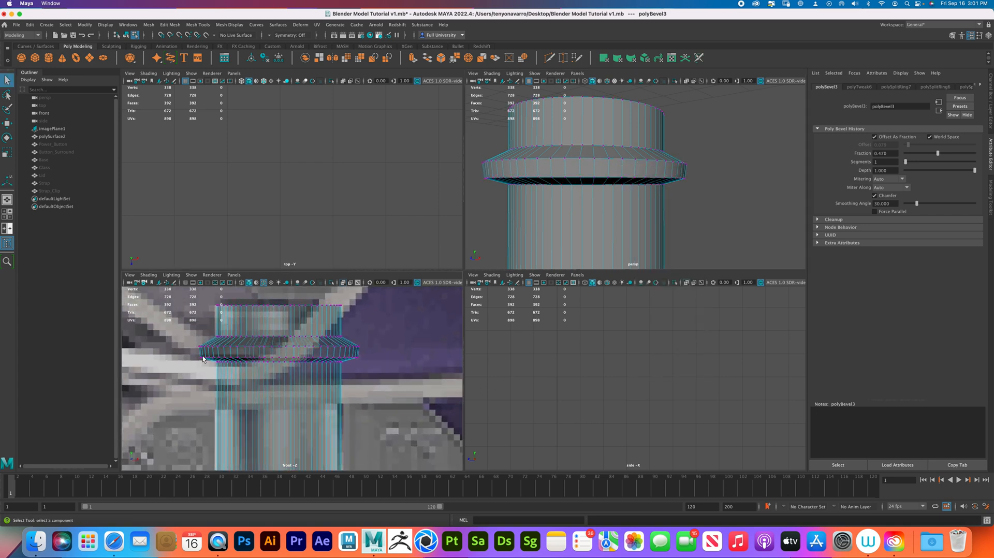
{"action": "left_click_drag", "start_coordinate": [209, 361], "coordinate": [367, 380]}
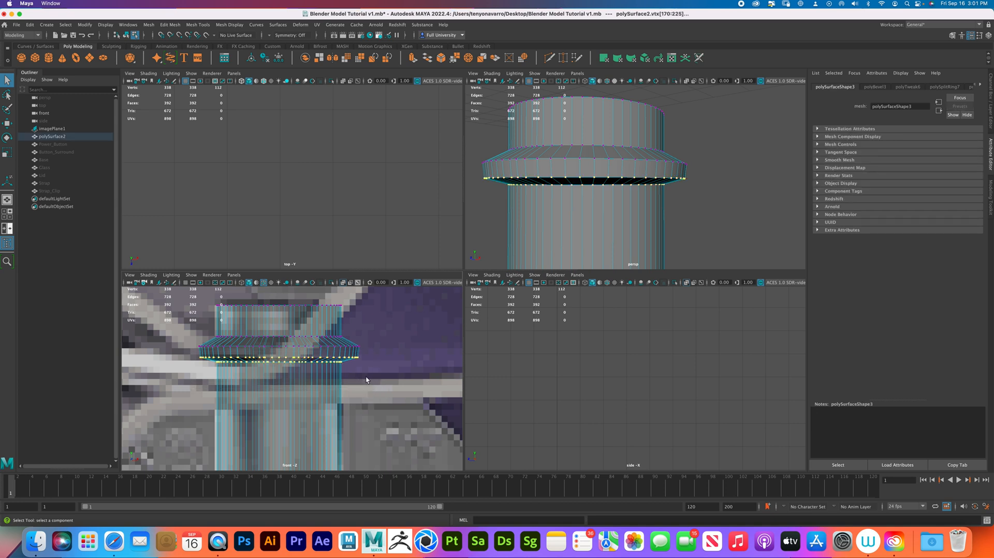
{"action": "key", "text": "r"}
{"action": "left_click_drag", "start_coordinate": [278, 318], "coordinate": [262, 395]}
{"action": "left_click_drag", "start_coordinate": [187, 342], "coordinate": [393, 349]}
{"action": "left_click_drag", "start_coordinate": [279, 311], "coordinate": [280, 377]}
{"action": "key", "text": "b"}
{"action": "left_click_drag", "start_coordinate": [184, 355], "coordinate": [386, 370]}
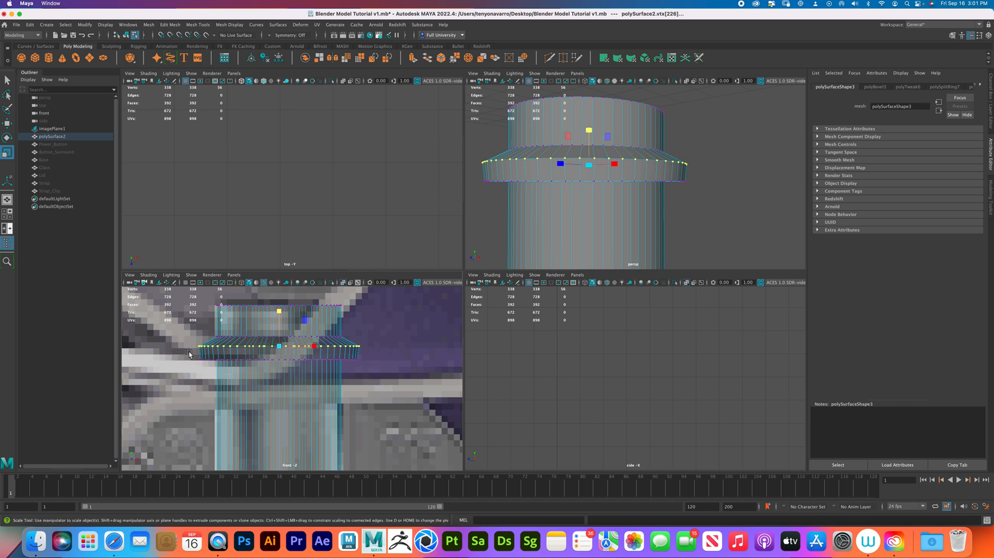
{"action": "left_click_drag", "start_coordinate": [622, 183], "coordinate": [615, 173], "text": "alt"}
{"action": "double_click", "coordinate": [659, 199]}
{"action": "right_click_drag", "start_coordinate": [313, 368], "coordinate": [330, 370], "text": "alt"}
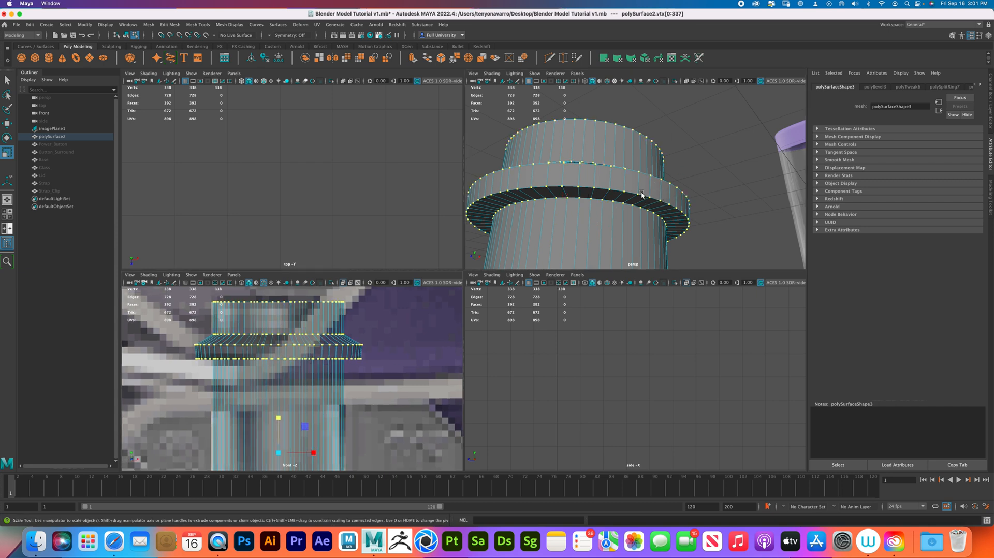
{"action": "left_click", "coordinate": [622, 188]}
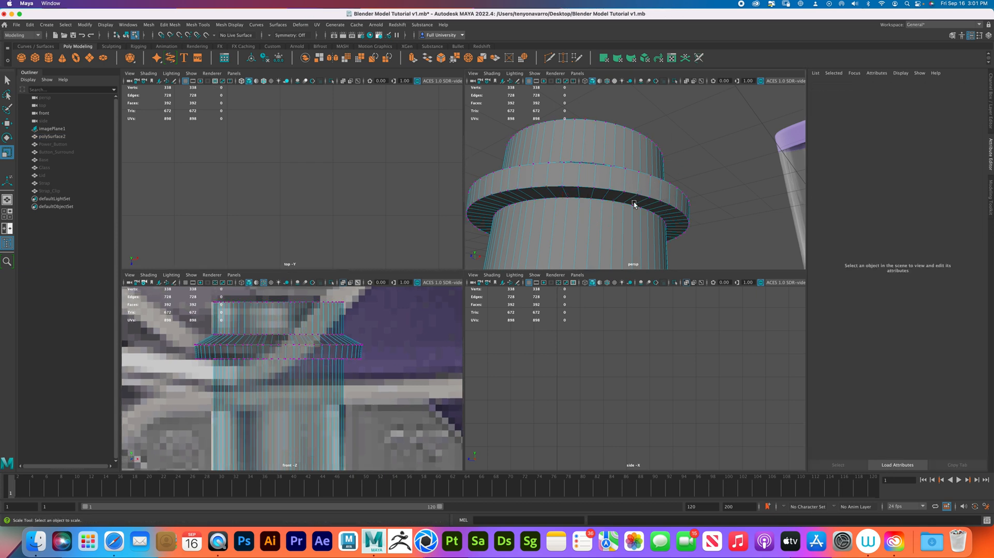
Scale the collar's lower outer edge loop slightly outward and return the shaft to object mode
{"action": "right_click_drag", "start_coordinate": [640, 196], "coordinate": [636, 173]}
{"action": "left_click", "coordinate": [657, 196]}
{"action": "left_click", "coordinate": [637, 192]}
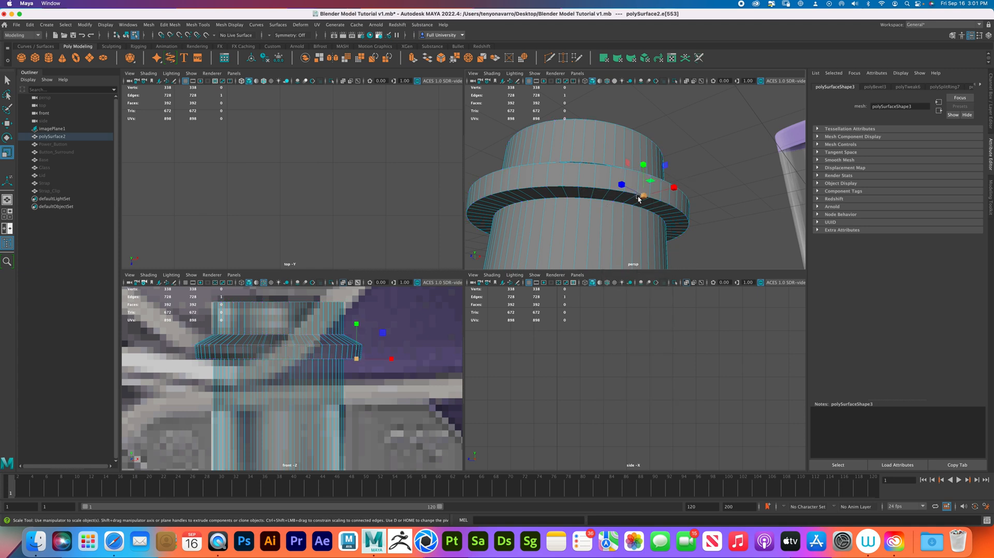
{"action": "left_click", "coordinate": [629, 195], "text": "shift"}
{"action": "left_click", "coordinate": [608, 192], "text": "shift"}
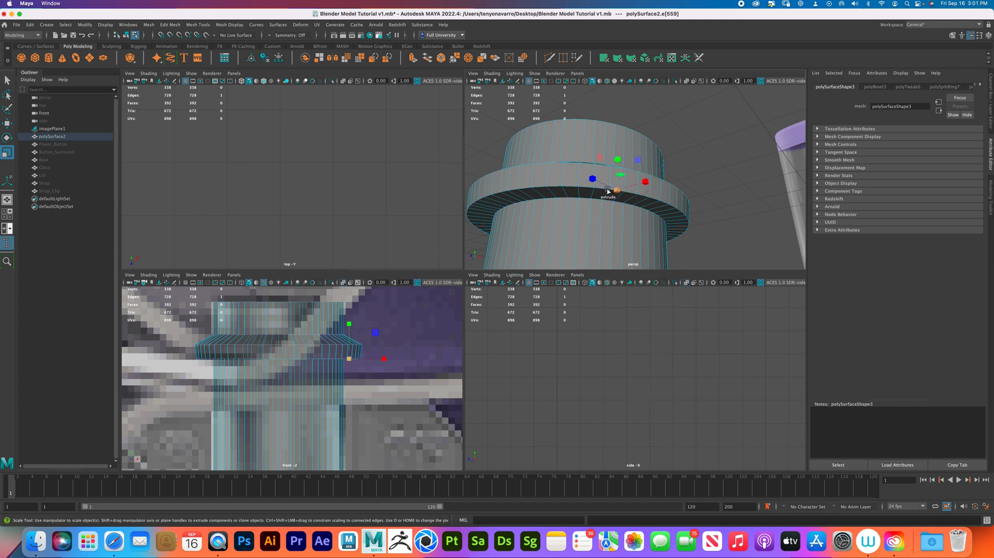
{"action": "left_click", "coordinate": [592, 186], "text": "shift"}
{"action": "left_click", "coordinate": [621, 194]}
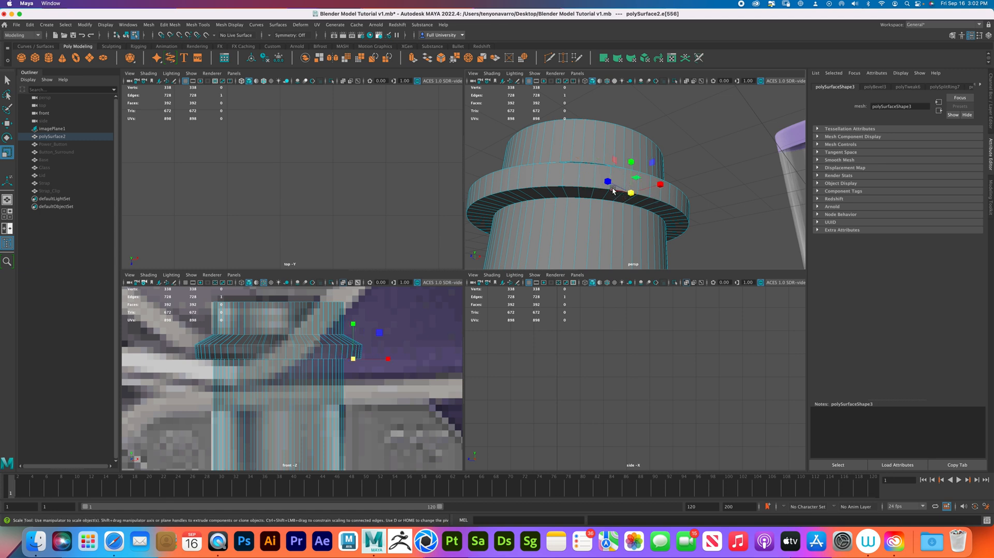
{"action": "double_click", "coordinate": [603, 190]}
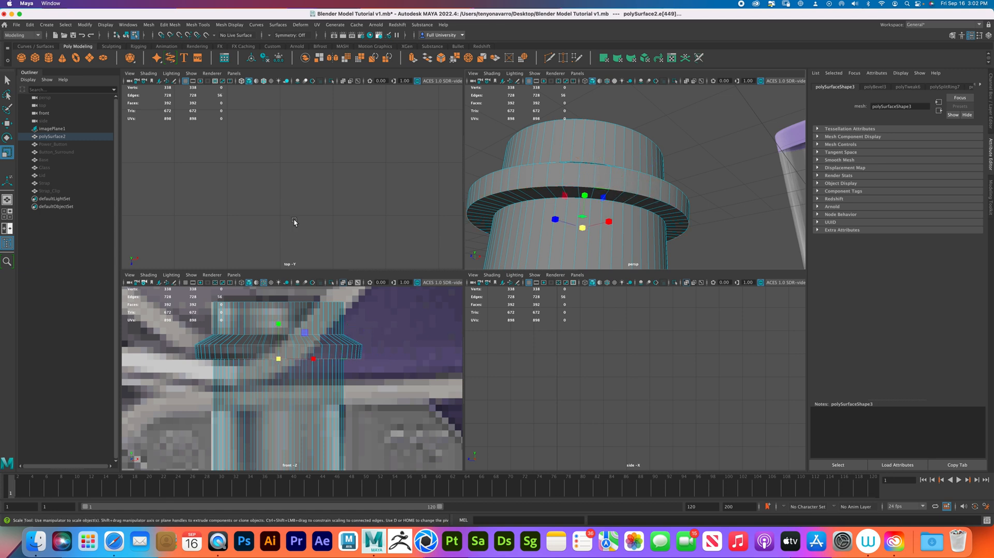
{"action": "left_click_drag", "start_coordinate": [278, 361], "coordinate": [280, 362]}
{"action": "right_click_drag", "start_coordinate": [624, 183], "coordinate": [651, 175]}
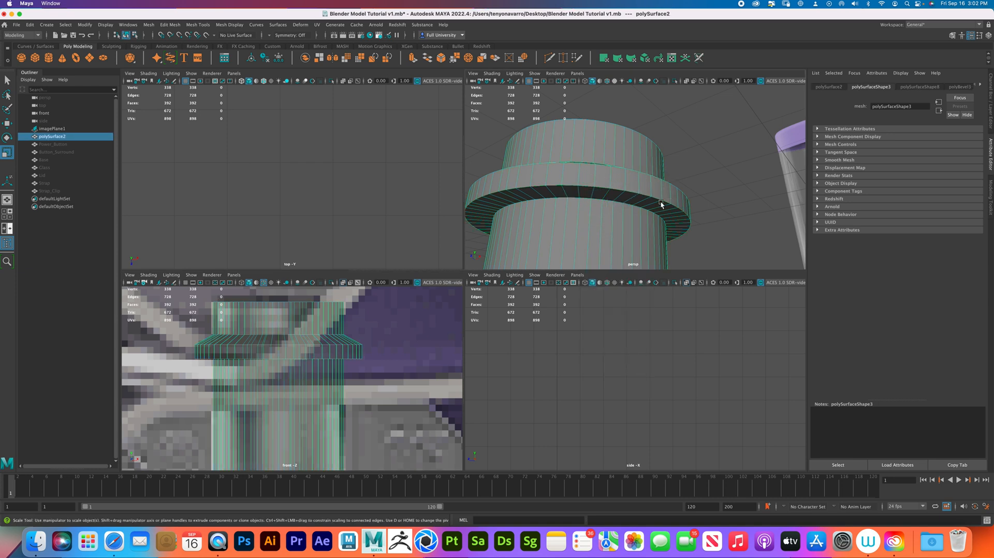
Bevel the edge loop around the shaft's top rim with 4 segments and a fraction of 0.098
{"action": "key", "text": "f"}
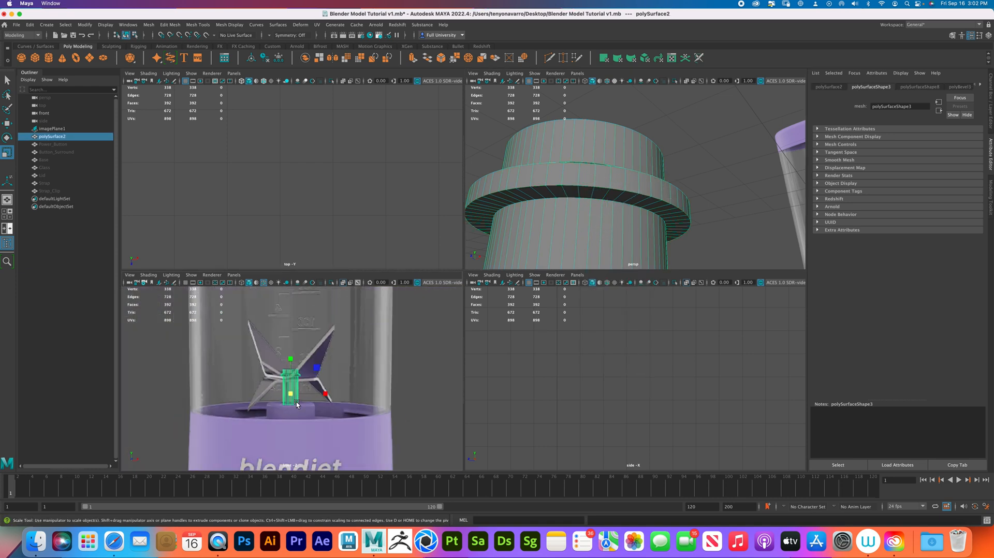
{"action": "right_click_drag", "start_coordinate": [306, 394], "coordinate": [397, 424], "text": "alt"}
{"action": "middle_click_drag", "start_coordinate": [294, 392], "coordinate": [312, 360], "text": "alt"}
{"action": "left_click_drag", "start_coordinate": [621, 186], "coordinate": [634, 209], "text": "alt"}
{"action": "right_click_drag", "start_coordinate": [597, 144], "coordinate": [564, 132], "text": "alt"}
{"action": "middle_click_drag", "start_coordinate": [562, 132], "coordinate": [588, 171], "text": "alt"}
{"action": "right_click_drag", "start_coordinate": [590, 174], "coordinate": [617, 180], "text": "alt"}
{"action": "middle_click_drag", "start_coordinate": [617, 181], "coordinate": [662, 231], "text": "alt"}
{"action": "right_click_drag", "start_coordinate": [666, 208], "coordinate": [700, 202], "text": "alt"}
{"action": "right_click_drag", "start_coordinate": [630, 152], "coordinate": [656, 133]}
{"action": "double_click", "coordinate": [618, 129]}
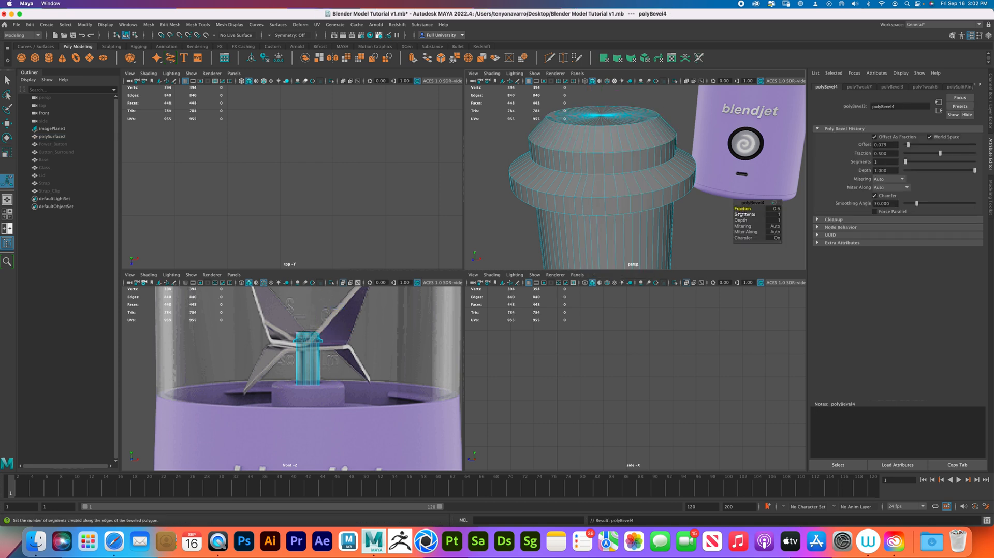
{"action": "middle_click_drag", "start_coordinate": [743, 214], "coordinate": [668, 209]}
{"action": "left_click", "coordinate": [746, 208]}
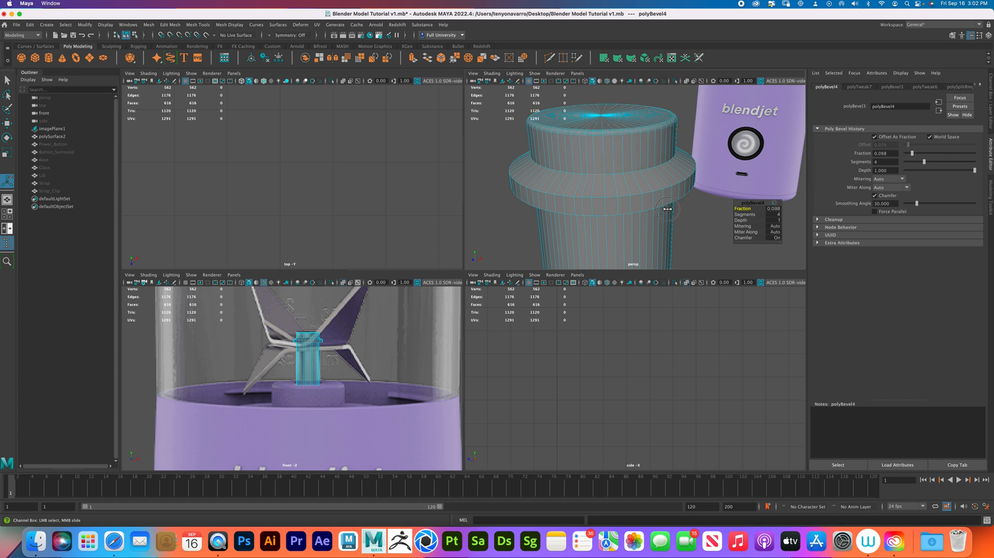
Bevel the collar's outer and inner edge loops plus the shaft's bottom rim with 3 segments and a fraction of 0.168, and return to object mode
{"action": "double_click", "coordinate": [629, 170]}
{"action": "double_click", "coordinate": [648, 193], "text": "shift"}
{"action": "left_click_drag", "start_coordinate": [651, 195], "coordinate": [645, 157], "text": "alt"}
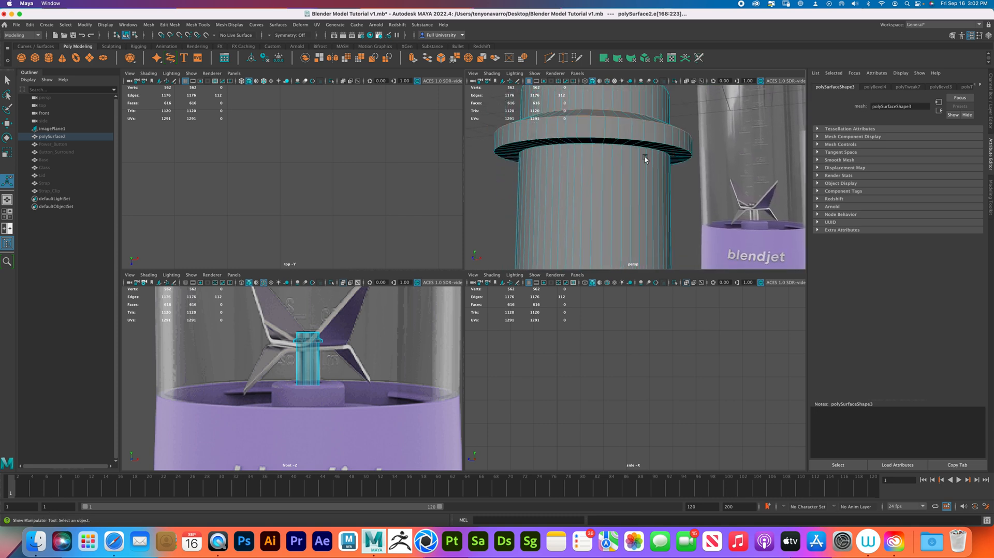
{"action": "double_click", "coordinate": [630, 148], "text": "shift"}
{"action": "double_click", "coordinate": [627, 148], "text": "shift"}
{"action": "left_click_drag", "start_coordinate": [642, 235], "coordinate": [659, 137], "text": "alt"}
{"action": "right_click_drag", "start_coordinate": [656, 225], "coordinate": [575, 184], "text": "alt"}
{"action": "left_click_drag", "start_coordinate": [648, 202], "coordinate": [677, 213], "text": "alt"}
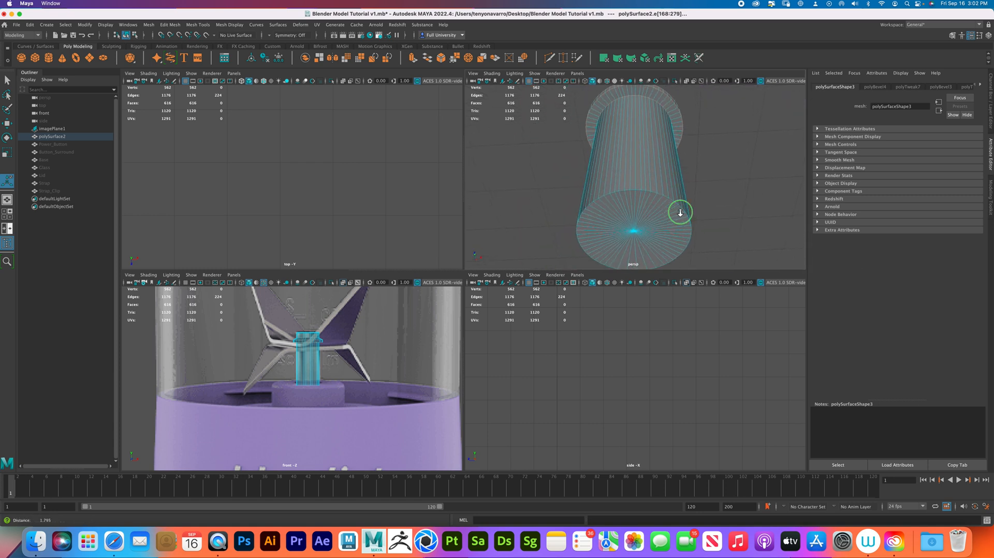
{"action": "scroll", "coordinate": [679, 210], "scroll_direction": "up", "scroll_amount": 5}
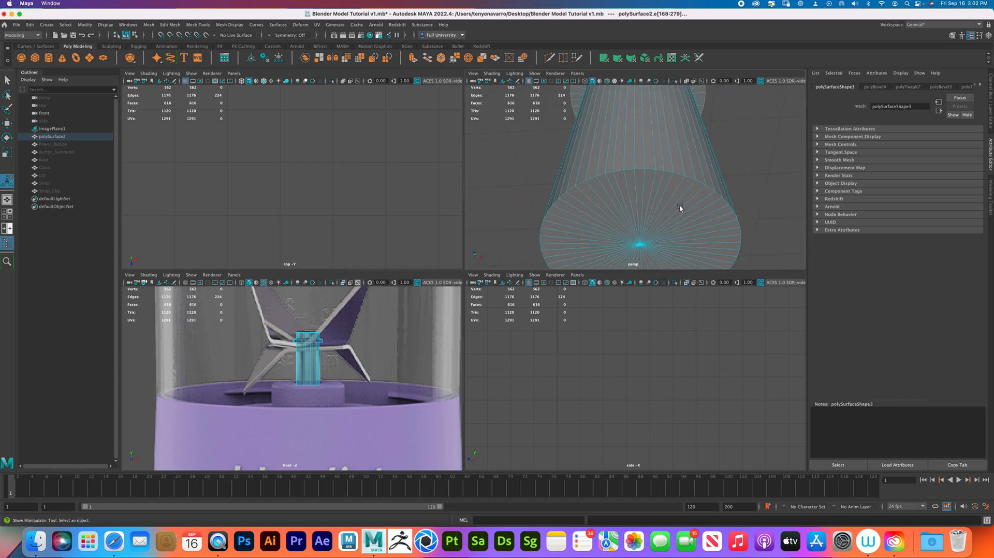
{"action": "double_click", "coordinate": [677, 175], "text": "shift"}
{"action": "right_click_drag", "start_coordinate": [677, 175], "coordinate": [740, 214], "text": "shift"}
{"action": "left_click_drag", "start_coordinate": [741, 214], "coordinate": [677, 213]}
{"action": "right_click_drag", "start_coordinate": [700, 204], "coordinate": [700, 203]}
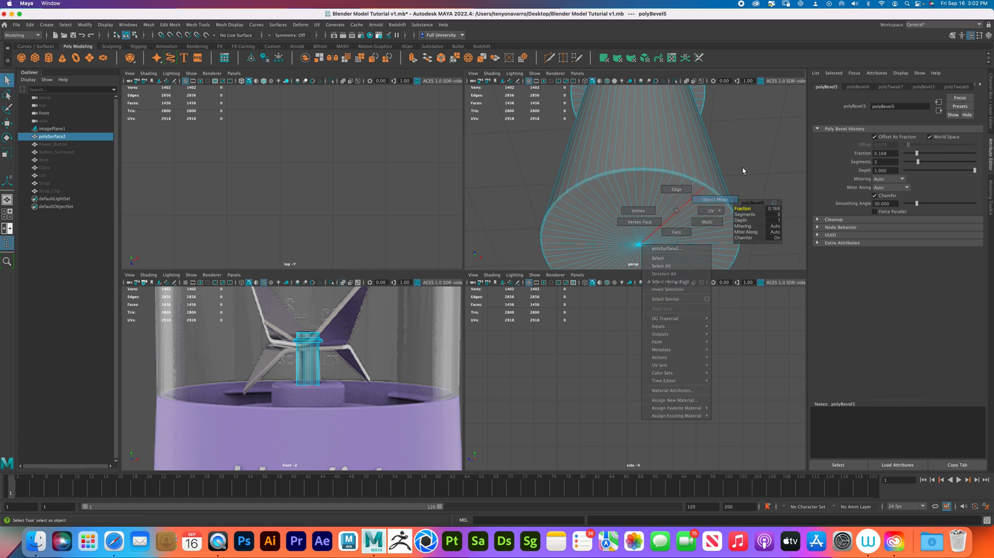
{"action": "left_click", "coordinate": [744, 171]}
Rename the finished shaft object as Blade_Shaft and deselect it
{"action": "scroll", "coordinate": [632, 133], "scroll_direction": "down", "scroll_amount": 5}
{"action": "scroll", "coordinate": [633, 179], "scroll_direction": "up", "scroll_amount": 3}
{"action": "left_click", "coordinate": [632, 178]}
{"action": "scroll", "coordinate": [633, 178], "scroll_direction": "up", "scroll_amount": 1}
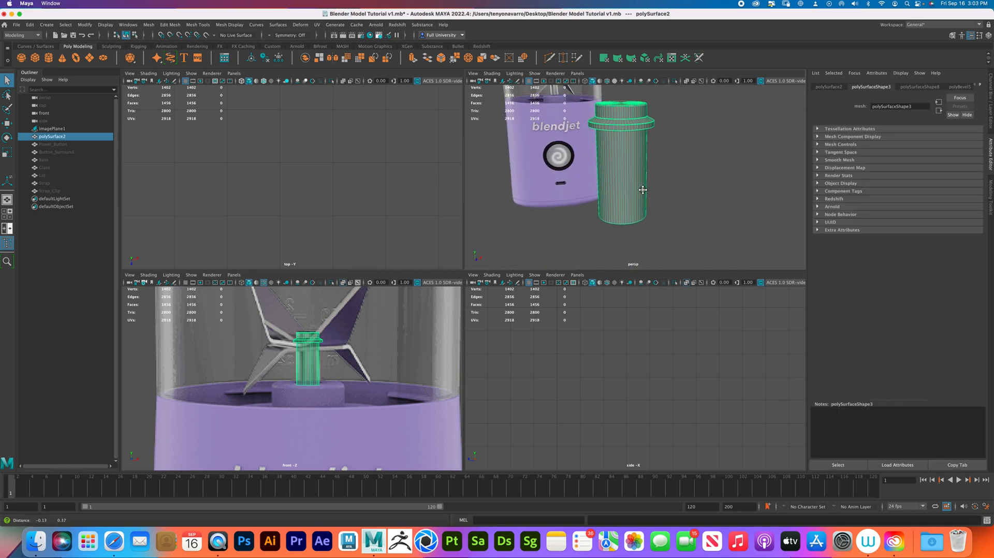
{"action": "double_click", "coordinate": [78, 137]}
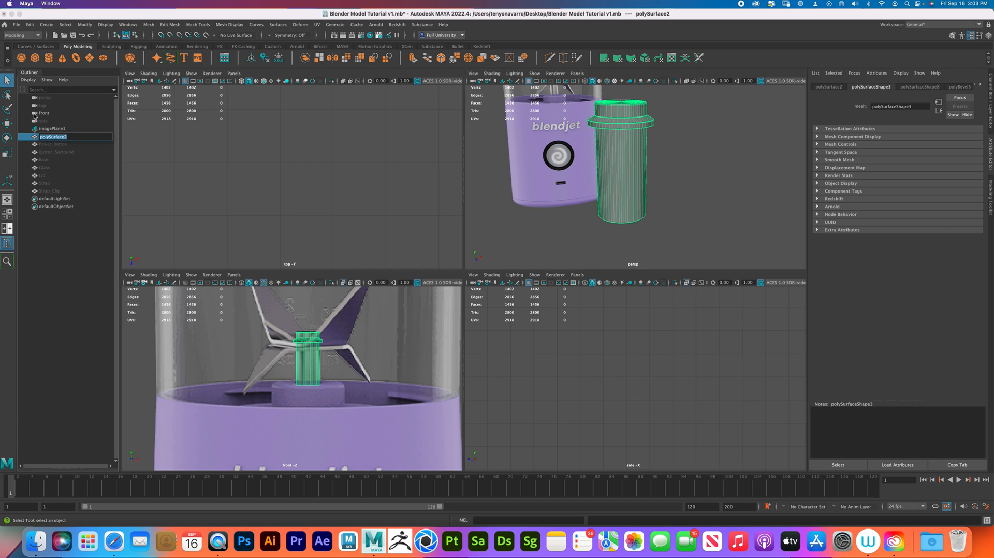
{"action": "type", "text": "Blade_Shaft"}
{"action": "key", "text": "Return"}
{"action": "right_click_drag", "start_coordinate": [638, 182], "coordinate": [676, 172]}
{"action": "left_click", "coordinate": [65, 145]}
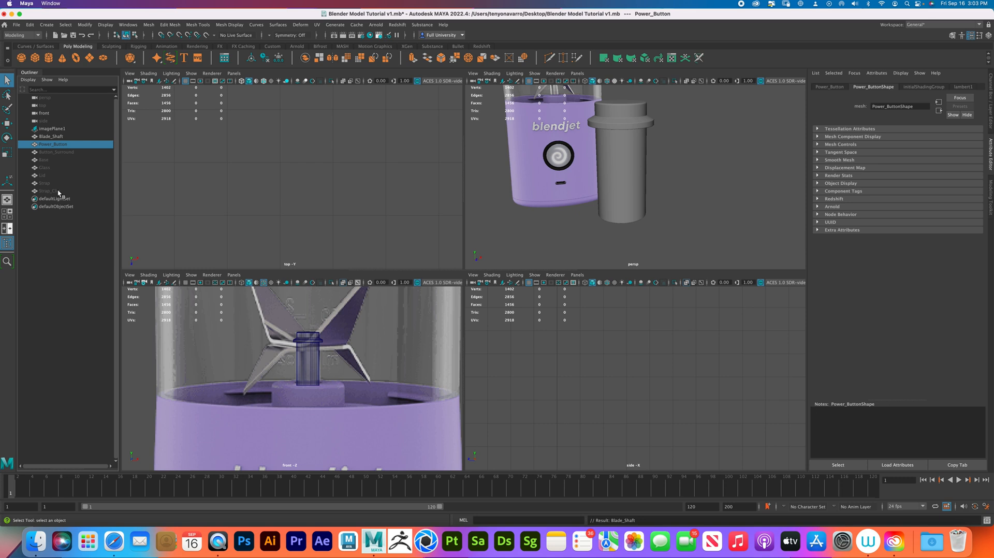
{"action": "left_click", "coordinate": [695, 185]}
Create a polygon plane as the starting mesh for the blades and activate the Move tool
{"action": "right_click_drag", "start_coordinate": [324, 330], "coordinate": [289, 311], "text": "alt"}
{"action": "middle_click_drag", "start_coordinate": [289, 311], "coordinate": [307, 337], "text": "alt"}
{"action": "right_click_drag", "start_coordinate": [306, 337], "coordinate": [295, 322], "text": "alt"}
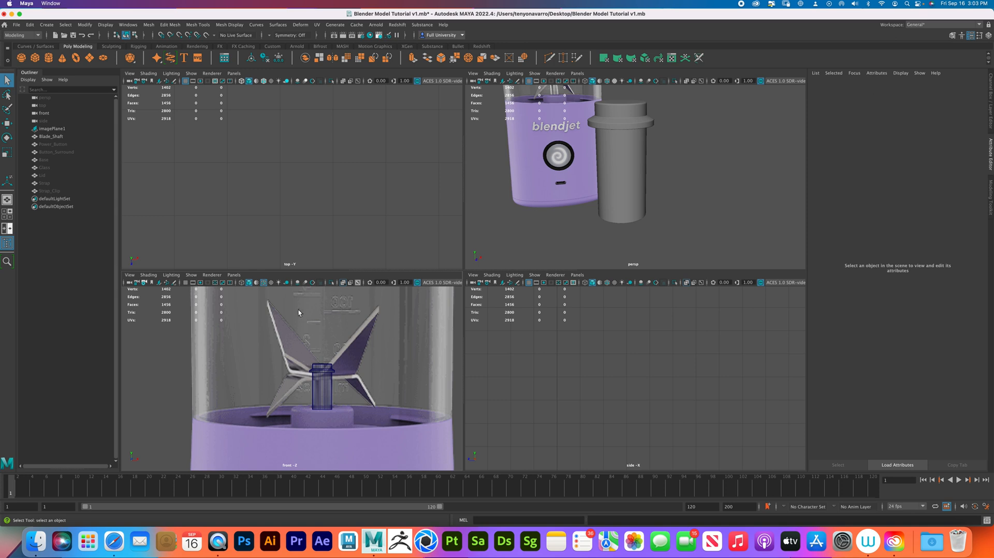
{"action": "left_click", "coordinate": [90, 58]}
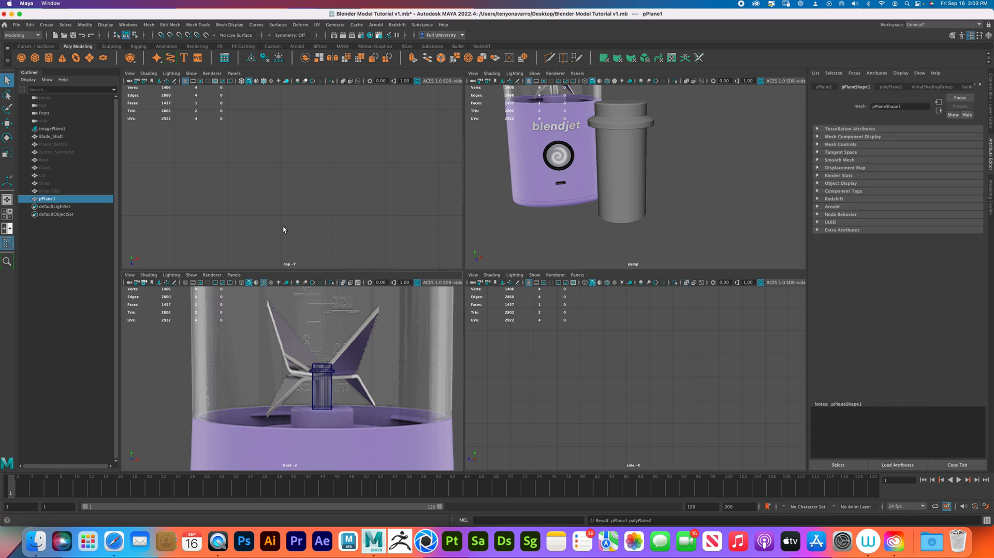
{"action": "key", "text": "w"}
{"action": "right_click_drag", "start_coordinate": [427, 196], "coordinate": [311, 151], "text": "alt"}
{"action": "middle_click_drag", "start_coordinate": [311, 151], "coordinate": [349, 107], "text": "alt"}
{"action": "mouse_move", "coordinate": [266, 193]}
{"action": "middle_mouse_down", "text": "alt"}
{"action": "mouse_move", "coordinate": [304, 158]}
{"action": "mouse_move", "coordinate": [313, 164]}
{"action": "middle_mouse_up", "text": "alt"}
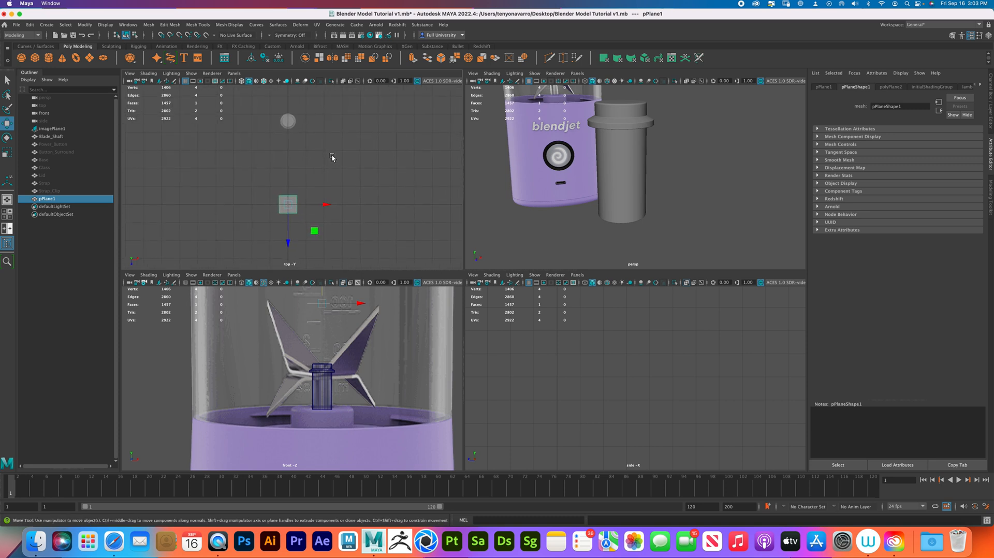
Unhide all blender parts from Power_Button to Strap_Clip
{"action": "left_click", "coordinate": [52, 144]}
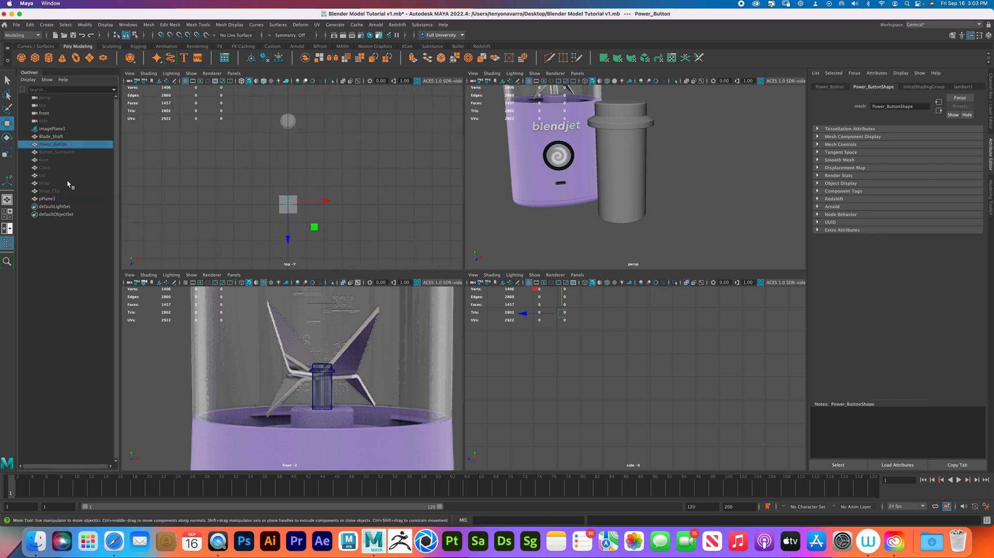
{"action": "left_click", "coordinate": [57, 192], "text": "shift"}
{"action": "key", "text": "h"}
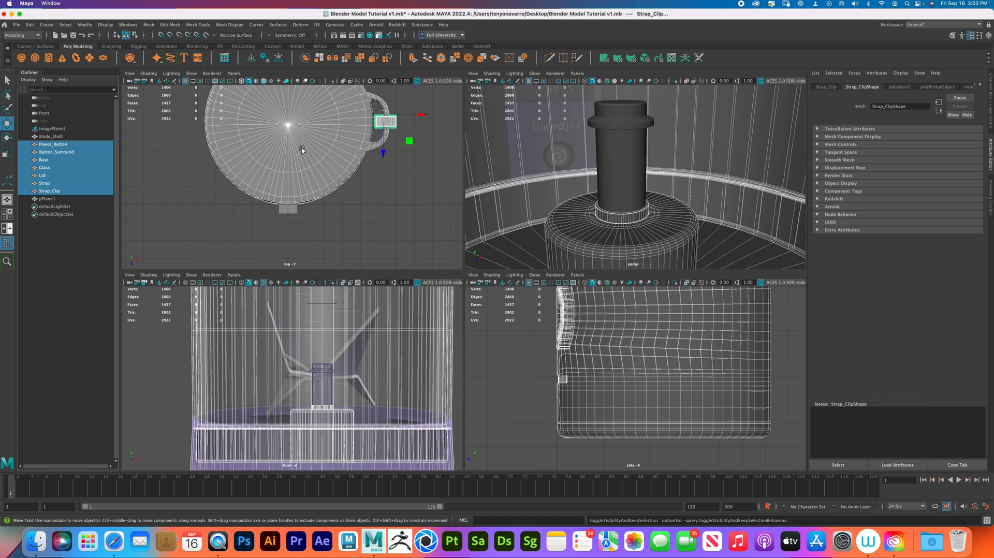
Try to move the plane along Z relative to the blender
{"action": "left_click", "coordinate": [324, 233]}
{"action": "right_click_drag", "start_coordinate": [718, 205], "coordinate": [651, 183], "text": "alt"}
{"action": "left_click_drag", "start_coordinate": [651, 184], "coordinate": [796, 229], "text": "alt"}
{"action": "left_click", "coordinate": [684, 167]}
{"action": "right_click_drag", "start_coordinate": [730, 202], "coordinate": [668, 178], "text": "alt"}
{"action": "key", "text": "super+z"}
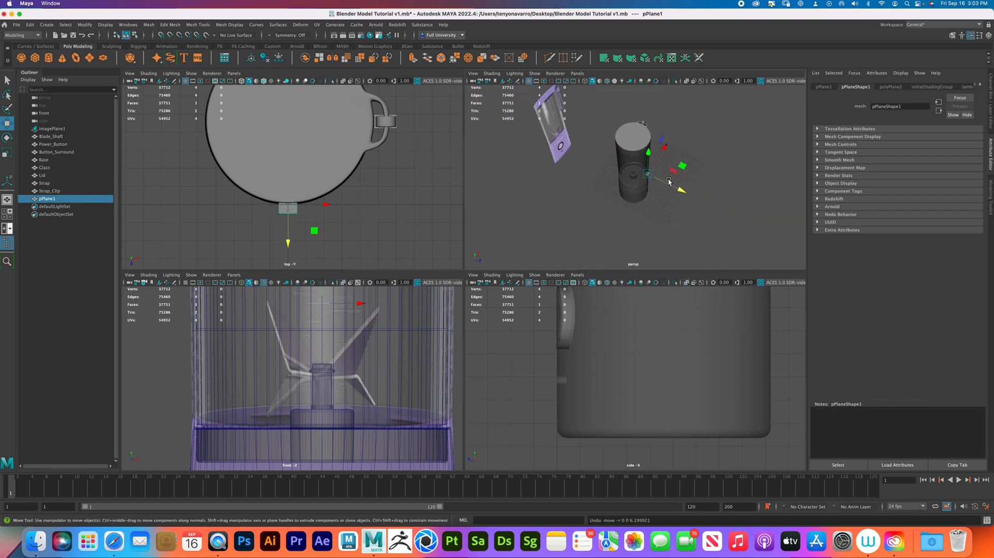
Hide the plane and select all the blender parts, including the blade shaft
{"action": "key", "text": "h"}
{"action": "left_click_drag", "start_coordinate": [601, 108], "coordinate": [673, 209]}
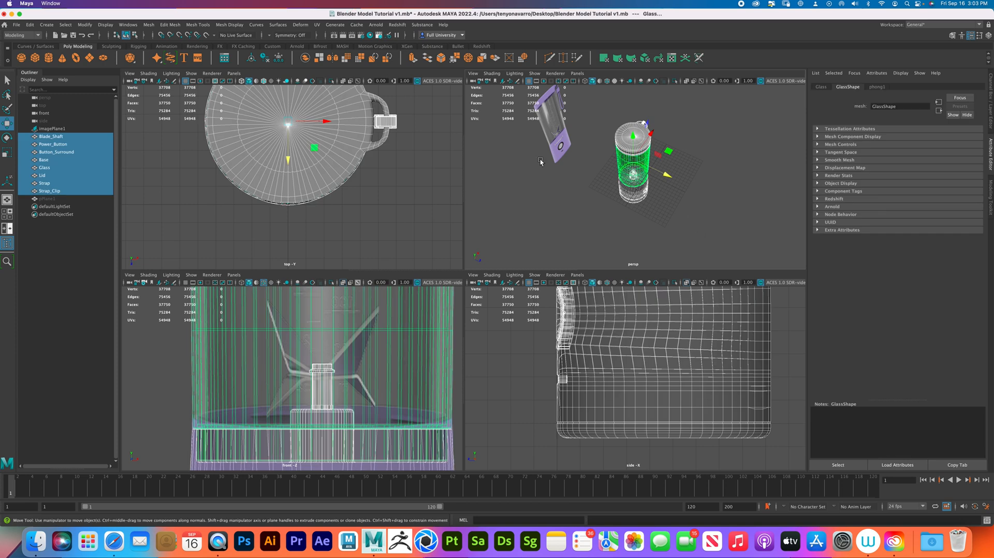
Try to move the selected blender parts along Z onto the grid center with grid snapping
{"action": "key", "text": "w"}
{"action": "left_click", "coordinate": [162, 35]}
{"action": "mouse_move", "coordinate": [670, 176]}
{"action": "left_mouse_down"}
{"action": "mouse_move", "coordinate": [650, 166]}
{"action": "mouse_move", "coordinate": [708, 188]}
{"action": "mouse_move", "coordinate": [649, 187]}
{"action": "mouse_move", "coordinate": [701, 191]}
{"action": "mouse_move", "coordinate": [665, 194]}
{"action": "left_mouse_up"}
{"action": "key", "text": "e"}
{"action": "key", "text": "w"}
{"action": "scroll", "coordinate": [665, 193], "scroll_direction": "up", "scroll_amount": 5}
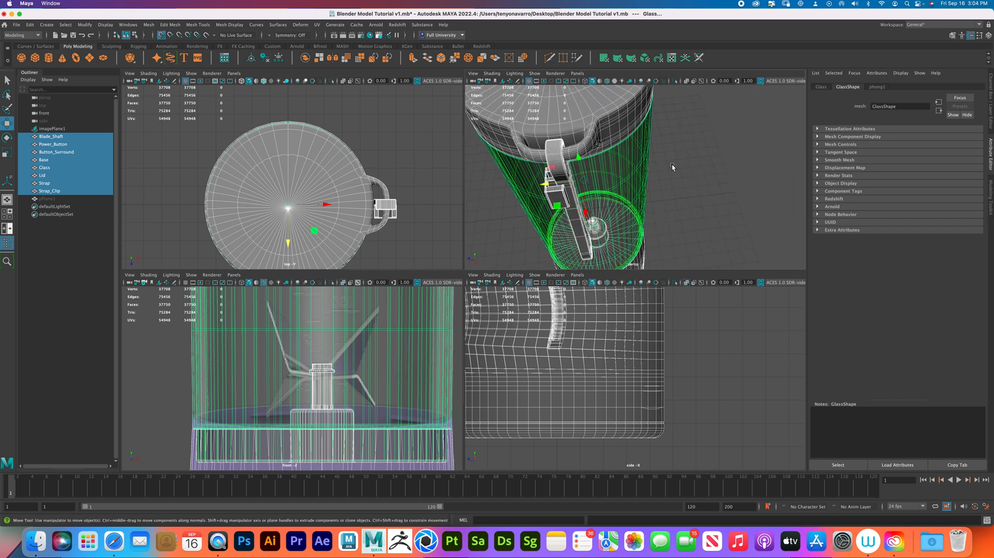
{"action": "key", "text": "z"}
Select all the blender parts again and combine them into one group
{"action": "left_click", "coordinate": [739, 200]}
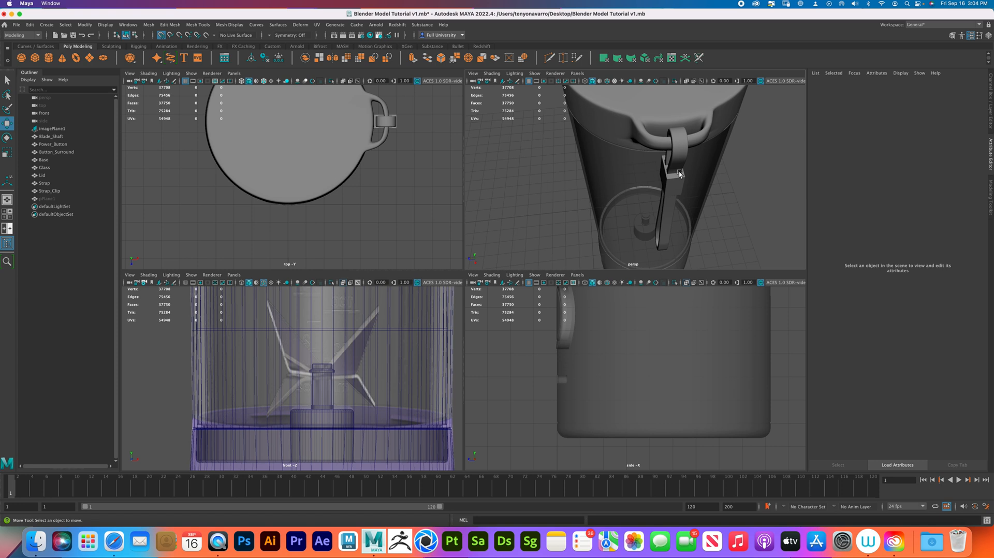
{"action": "scroll", "coordinate": [689, 195], "scroll_direction": "down", "scroll_amount": 5}
{"action": "left_click_drag", "start_coordinate": [677, 236], "coordinate": [594, 121]}
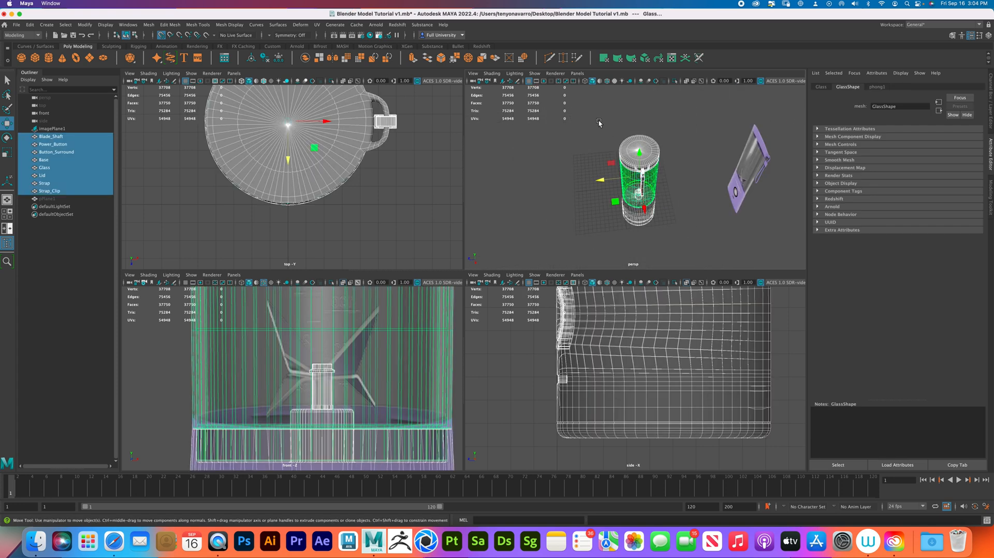
{"action": "key", "text": "ctrl+g"}
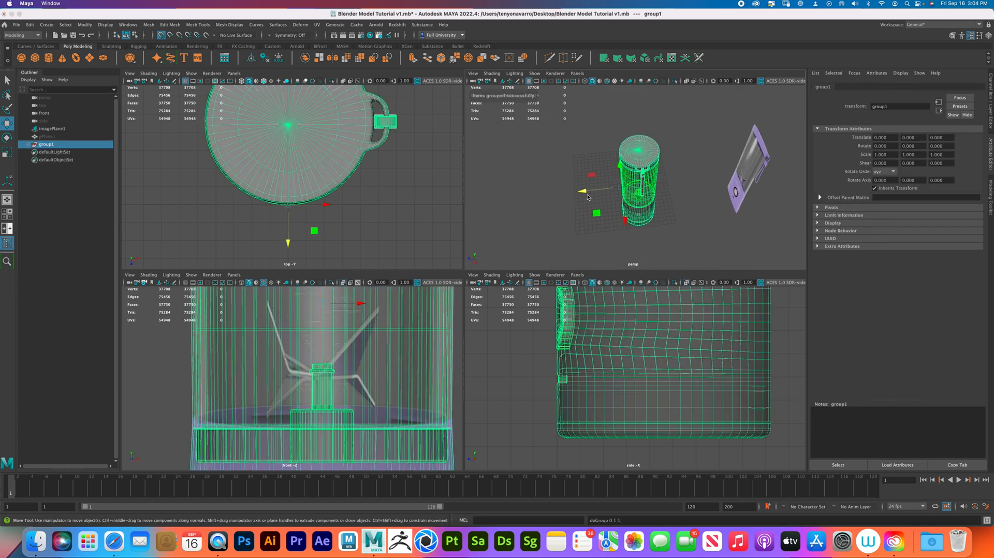
Center the group's pivot and move the group 4.588 units along Z so the blender sits at the grid center
{"action": "middle_click_drag", "start_coordinate": [313, 180], "coordinate": [334, 147], "text": "alt"}
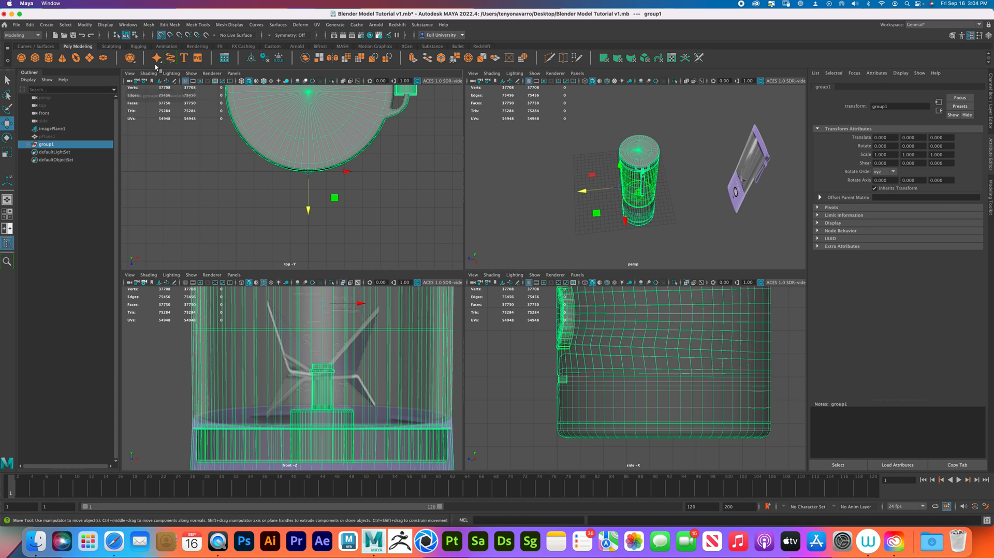
{"action": "left_click", "coordinate": [85, 24]}
{"action": "left_click", "coordinate": [109, 86]}
{"action": "scroll", "coordinate": [344, 175], "scroll_direction": "down", "scroll_amount": 2}
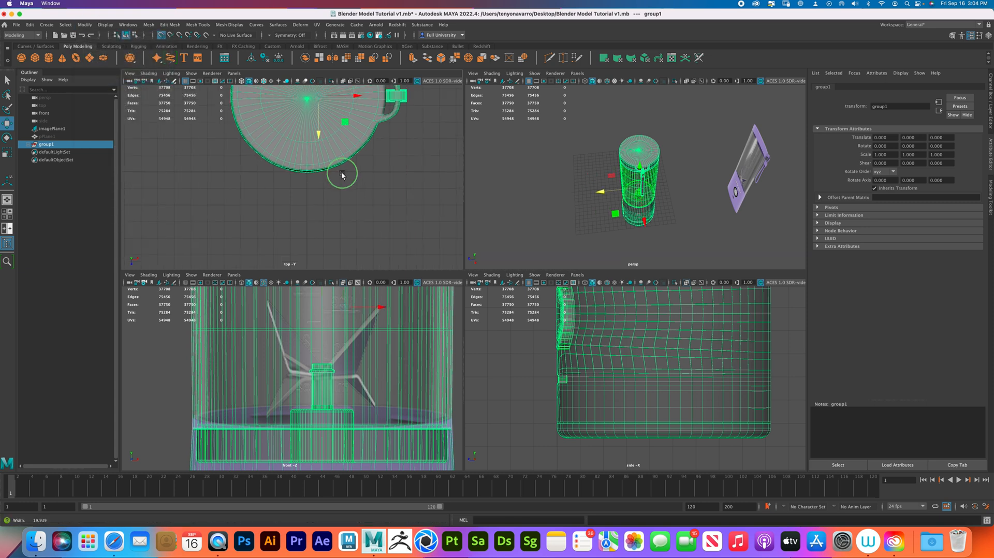
{"action": "middle_click_drag", "start_coordinate": [343, 175], "coordinate": [337, 216], "text": "alt"}
{"action": "left_click_drag", "start_coordinate": [327, 181], "coordinate": [322, 216]}
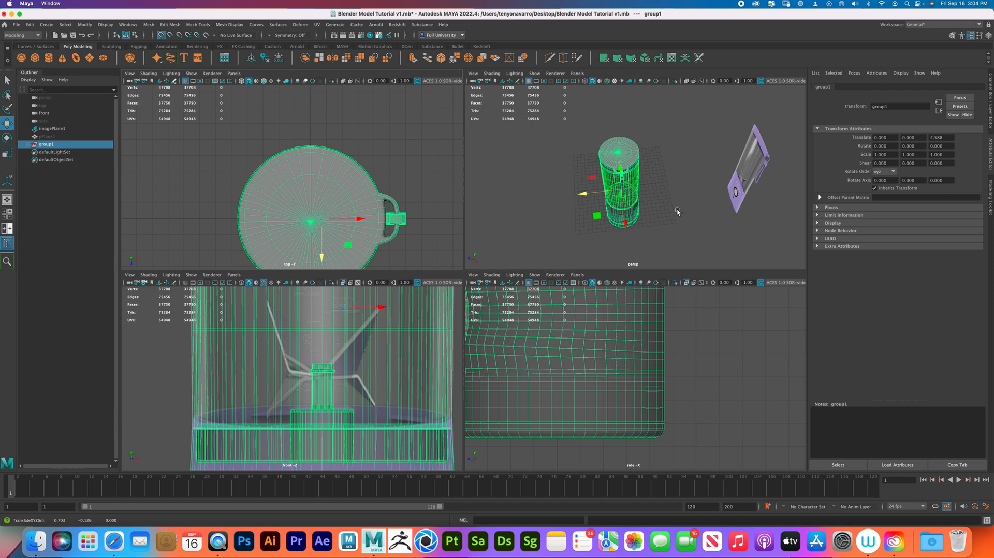
Ungroup the moved blender back into its separate parts and clear the selection
{"action": "scroll", "coordinate": [381, 370], "scroll_direction": "down", "scroll_amount": 5}
{"action": "left_click_drag", "start_coordinate": [654, 227], "coordinate": [683, 237], "text": "alt"}
{"action": "scroll", "coordinate": [411, 221], "scroll_direction": "down", "scroll_amount": 2}
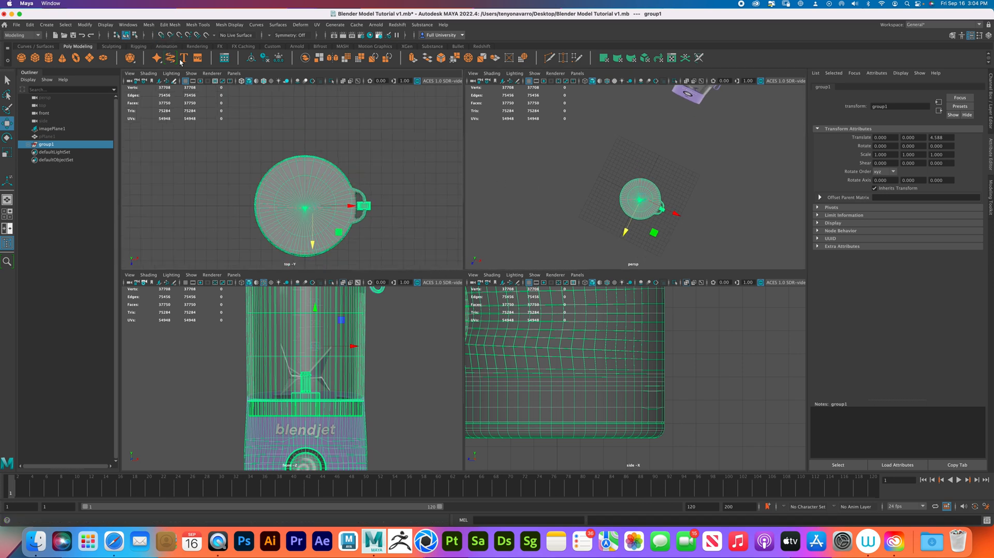
{"action": "left_click", "coordinate": [30, 24]}
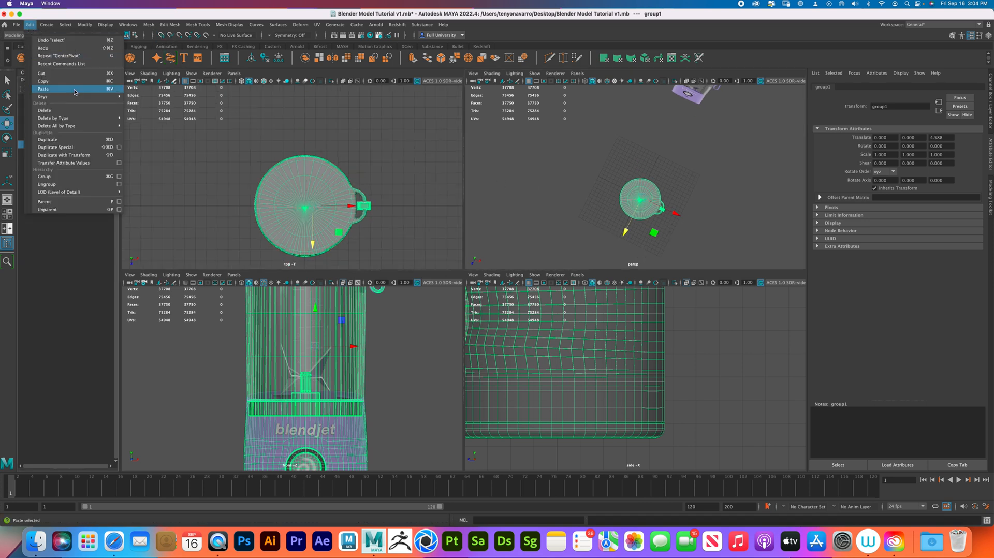
{"action": "left_click", "coordinate": [70, 185]}
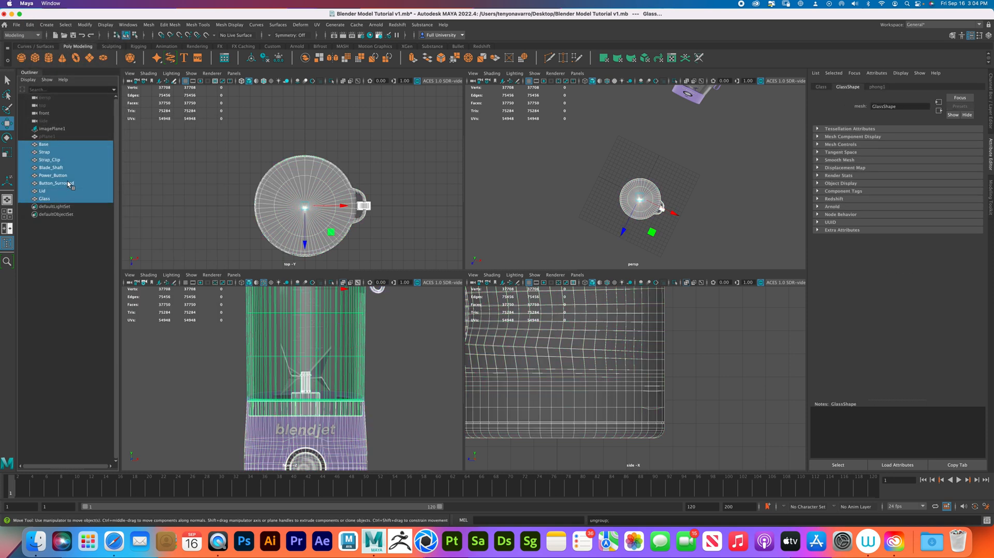
{"action": "left_click", "coordinate": [703, 195]}
{"action": "left_click_drag", "start_coordinate": [587, 162], "coordinate": [689, 202]}
{"action": "left_click", "coordinate": [715, 224]}
Hide all the blender parts and show the polygon plane again
{"action": "scroll", "coordinate": [689, 202], "scroll_direction": "up", "scroll_amount": 6}
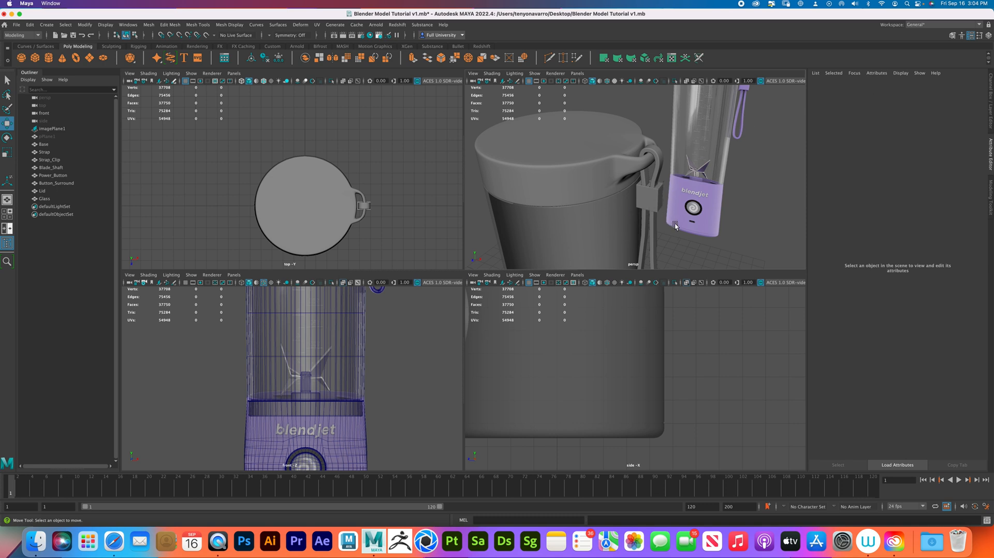
{"action": "scroll", "coordinate": [675, 223], "scroll_direction": "down", "scroll_amount": 5}
{"action": "middle_click_drag", "start_coordinate": [682, 230], "coordinate": [679, 196], "text": "alt"}
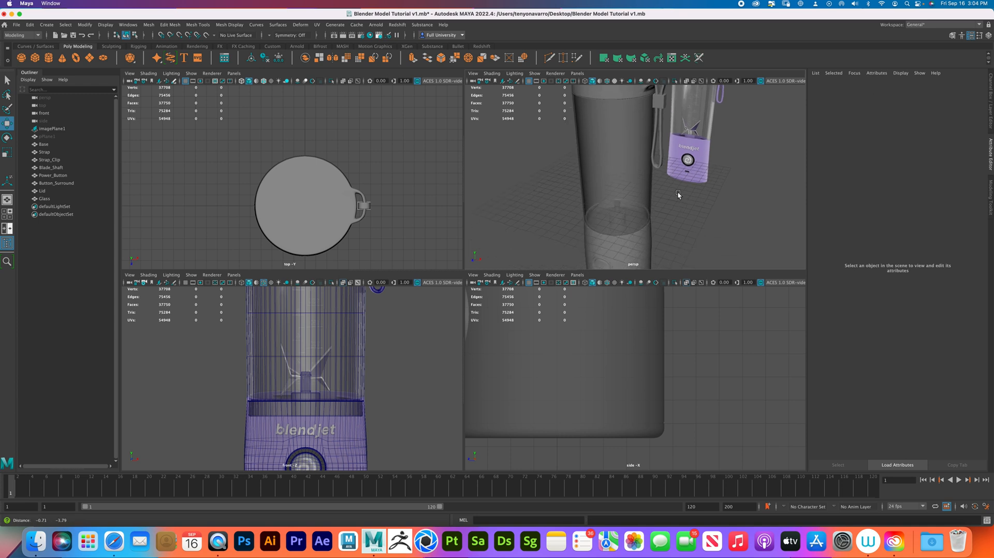
{"action": "right_click_drag", "start_coordinate": [679, 196], "coordinate": [610, 179], "text": "alt"}
{"action": "left_click_drag", "start_coordinate": [610, 179], "coordinate": [609, 218], "text": "alt"}
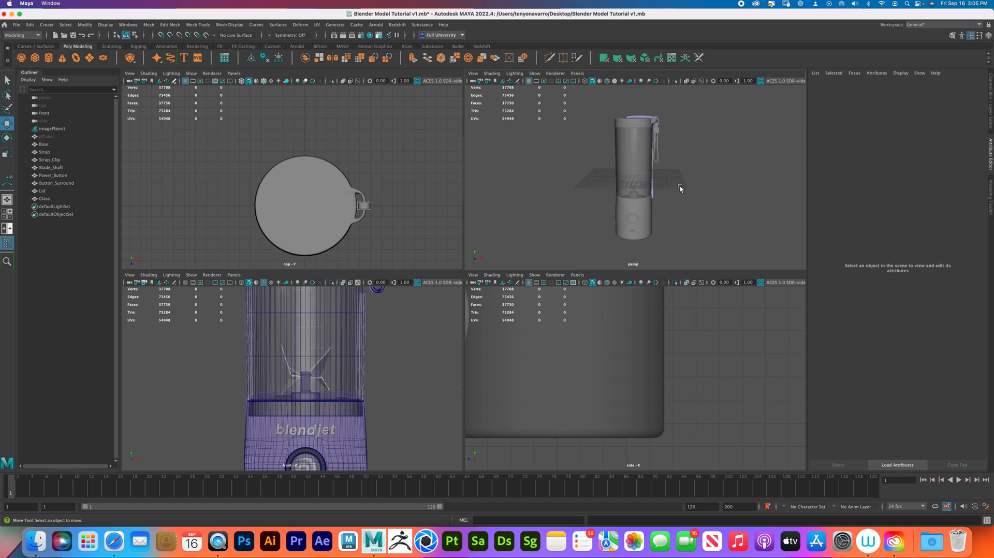
{"action": "left_click_drag", "start_coordinate": [683, 250], "coordinate": [578, 99]}
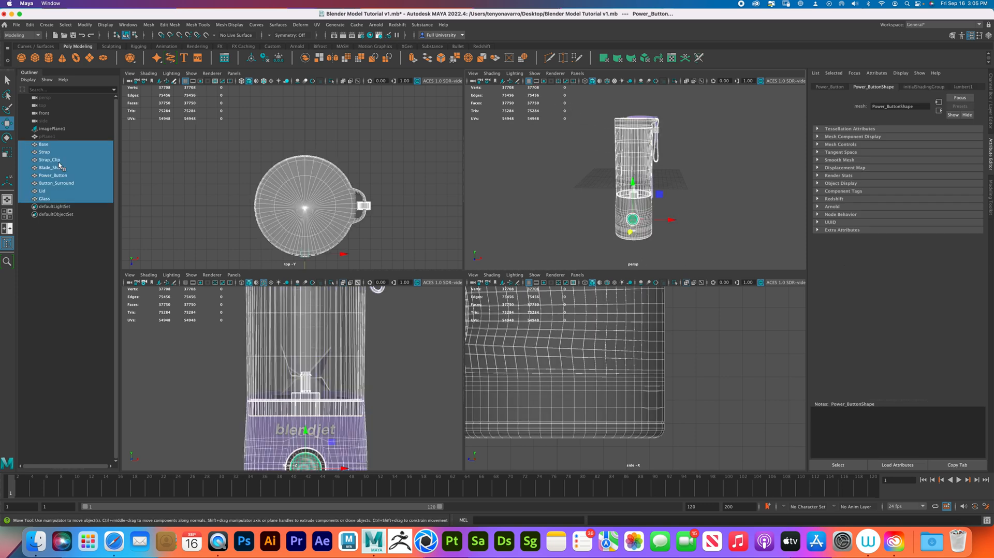
{"action": "key", "text": "h"}
{"action": "left_click", "coordinate": [45, 136]}
{"action": "key", "text": "shift+h"}
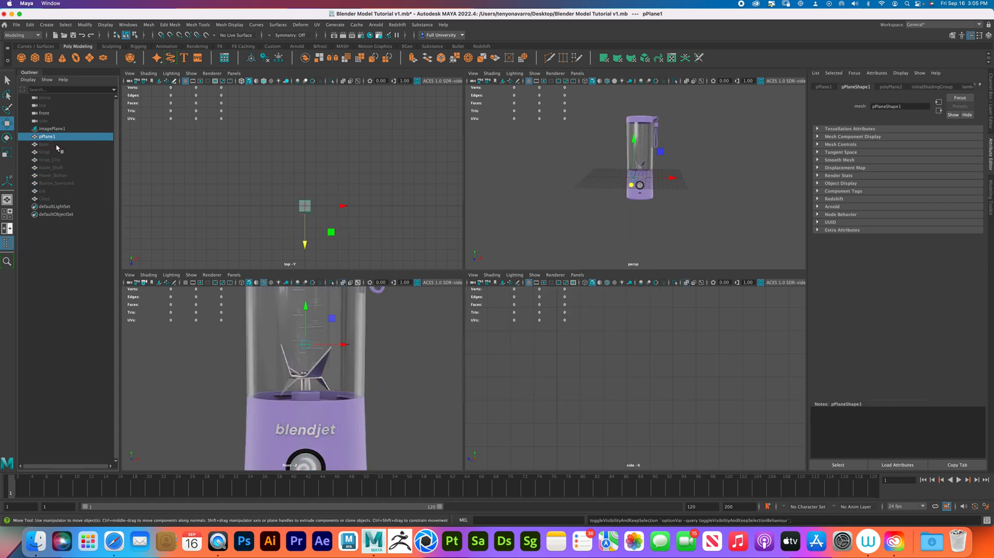
Move the plane down in the front view to the height where the reference blades cross the shaft
{"action": "right_click_drag", "start_coordinate": [317, 332], "coordinate": [341, 332], "text": "alt"}
{"action": "left_click_drag", "start_coordinate": [310, 299], "coordinate": [309, 338]}
{"action": "right_click_drag", "start_coordinate": [314, 341], "coordinate": [416, 400], "text": "alt"}
{"action": "middle_click_drag", "start_coordinate": [377, 368], "coordinate": [343, 365], "text": "alt"}
{"action": "right_click_drag", "start_coordinate": [336, 353], "coordinate": [362, 361], "text": "alt"}
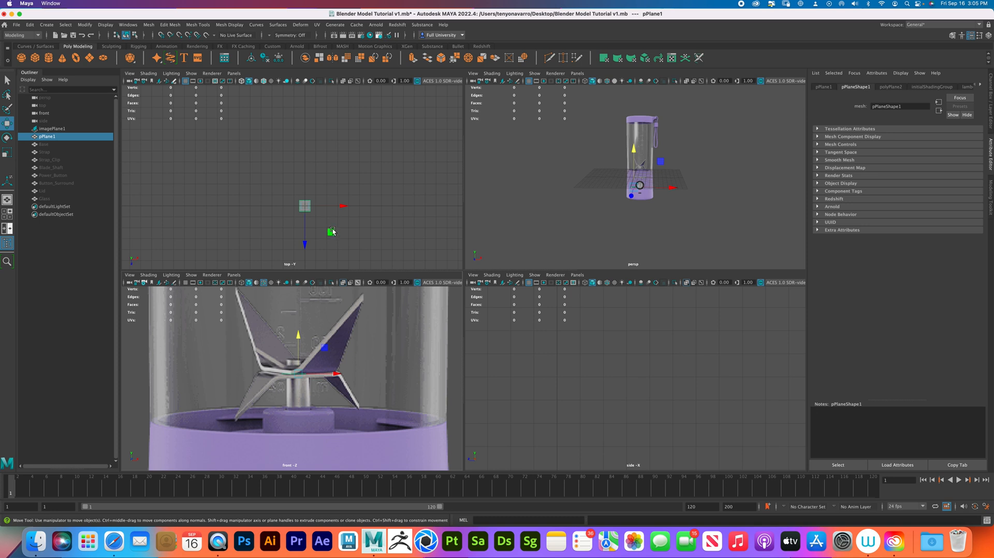
Rotate the plane about its vertical axis into a diamond orientation in the top view, and display the Modeling Toolkit
{"action": "key", "text": "e"}
{"action": "left_click_drag", "start_coordinate": [334, 232], "coordinate": [345, 213]}
{"action": "key", "text": "r"}
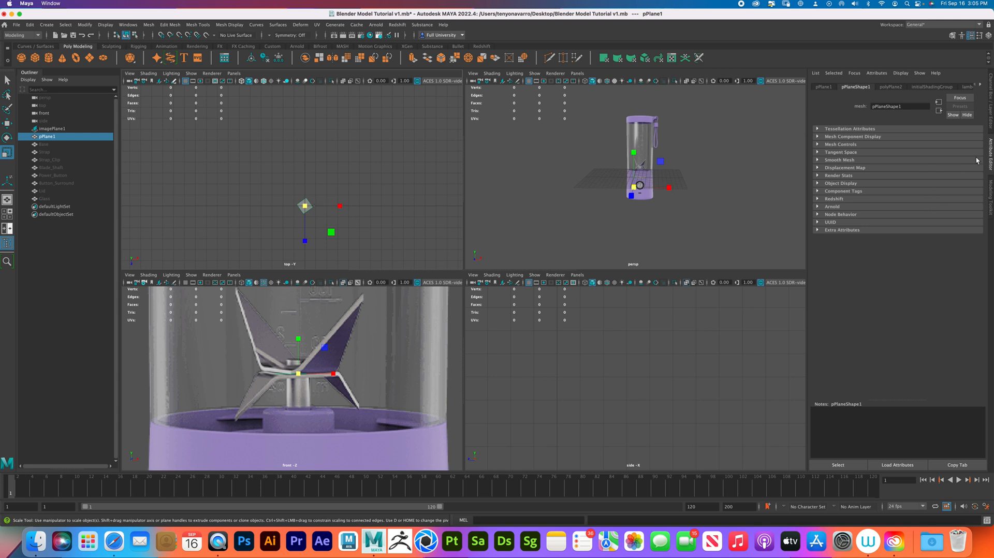
{"action": "left_click", "coordinate": [991, 200]}
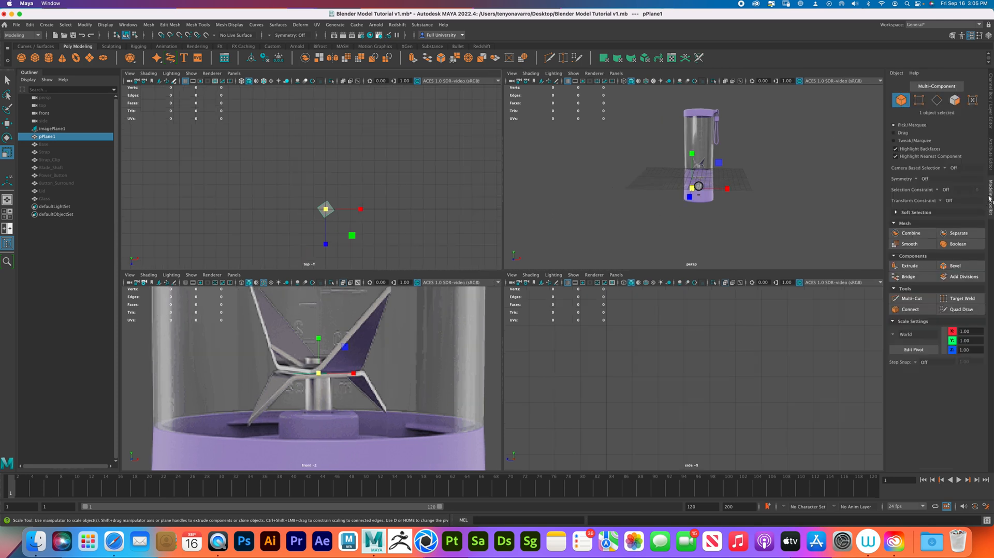
Set the scale axis orientation to Object and stretch the plane along its own X axis to about 2.35
{"action": "left_click", "coordinate": [912, 334]}
{"action": "left_click", "coordinate": [910, 339]}
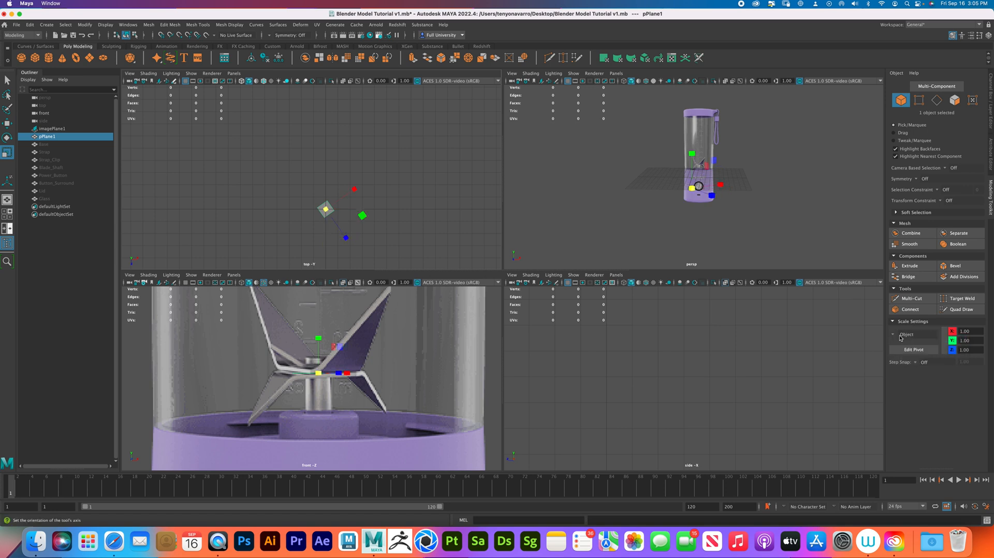
{"action": "left_click", "coordinate": [355, 190]}
{"action": "mouse_move", "coordinate": [355, 189]}
{"action": "left_mouse_down"}
{"action": "mouse_move", "coordinate": [382, 178]}
{"action": "mouse_move", "coordinate": [357, 188]}
{"action": "mouse_move", "coordinate": [367, 183]}
{"action": "left_mouse_up"}
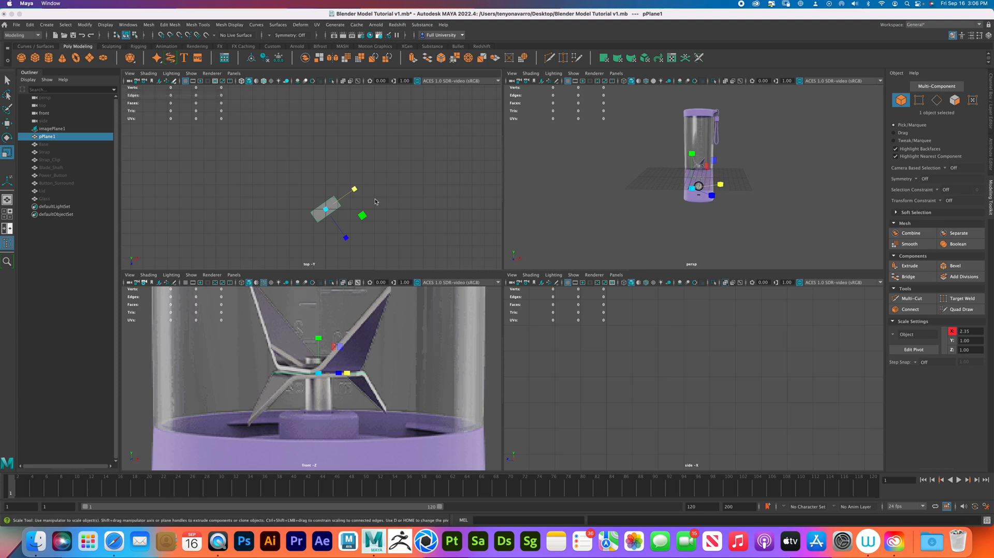
Extrude the plane's two short end edges outward and lower the new edges to the height of the lower reference blade tips
{"action": "right_click_drag", "start_coordinate": [313, 221], "coordinate": [317, 186]}
{"action": "left_click", "coordinate": [338, 200]}
{"action": "left_click", "coordinate": [314, 217], "text": "shift"}
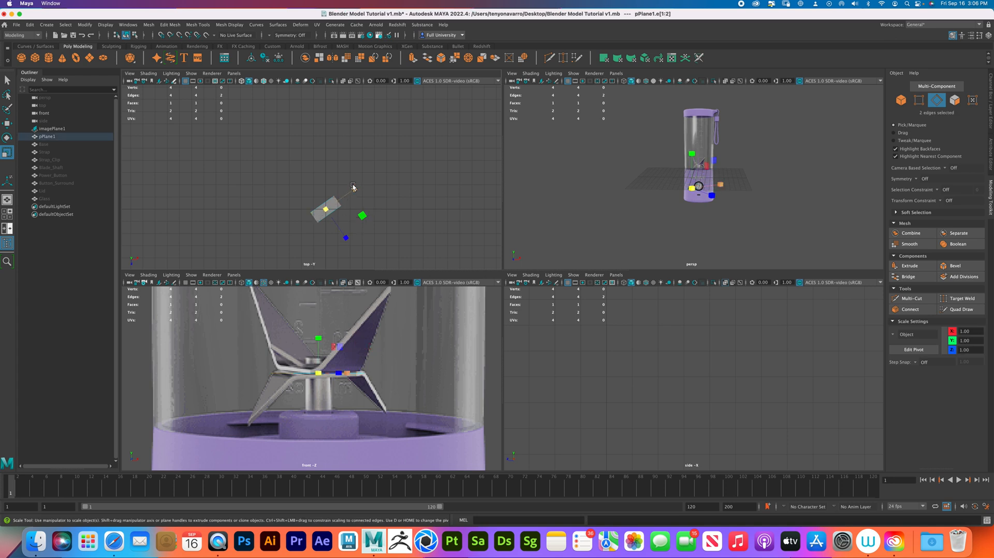
{"action": "key", "text": "ctrl+e"}
{"action": "left_click_drag", "start_coordinate": [296, 232], "coordinate": [285, 237]}
{"action": "left_click", "coordinate": [286, 234]}
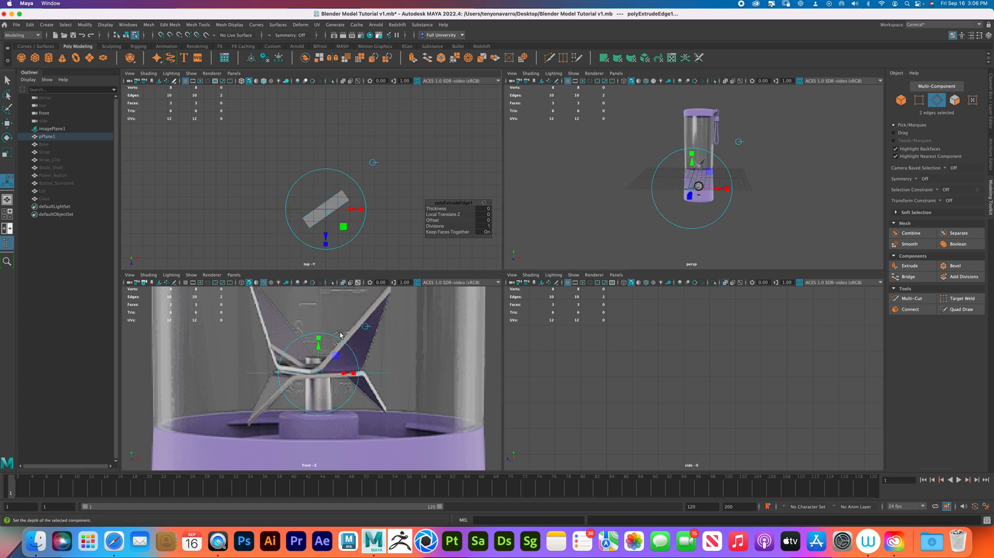
{"action": "left_click_drag", "start_coordinate": [317, 349], "coordinate": [326, 386]}
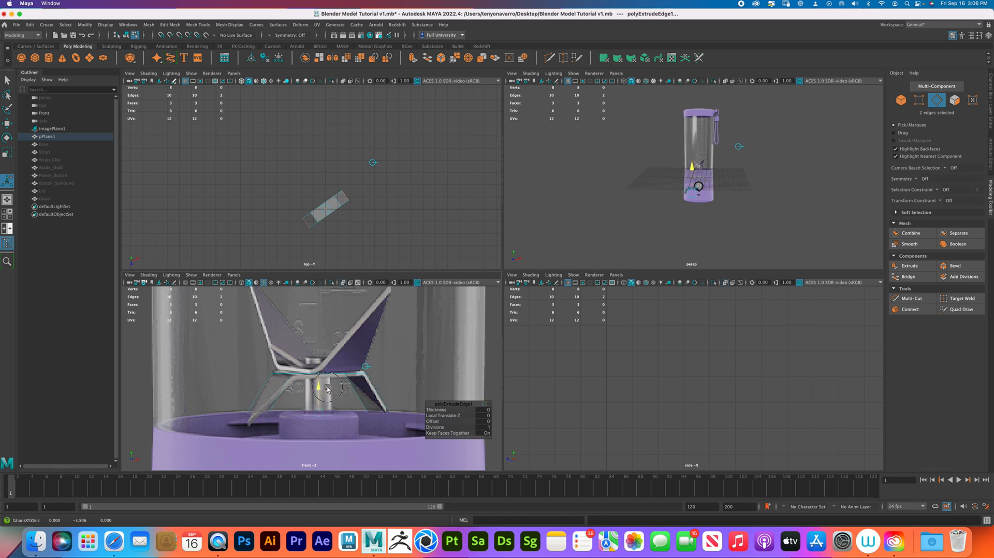
{"action": "left_click_drag", "start_coordinate": [327, 389], "coordinate": [328, 388]}
Scale the outer vertices at both ends together along the plane's width so each end tapers to a narrow blade tip
{"action": "scroll", "coordinate": [353, 212], "scroll_direction": "up", "scroll_amount": 5}
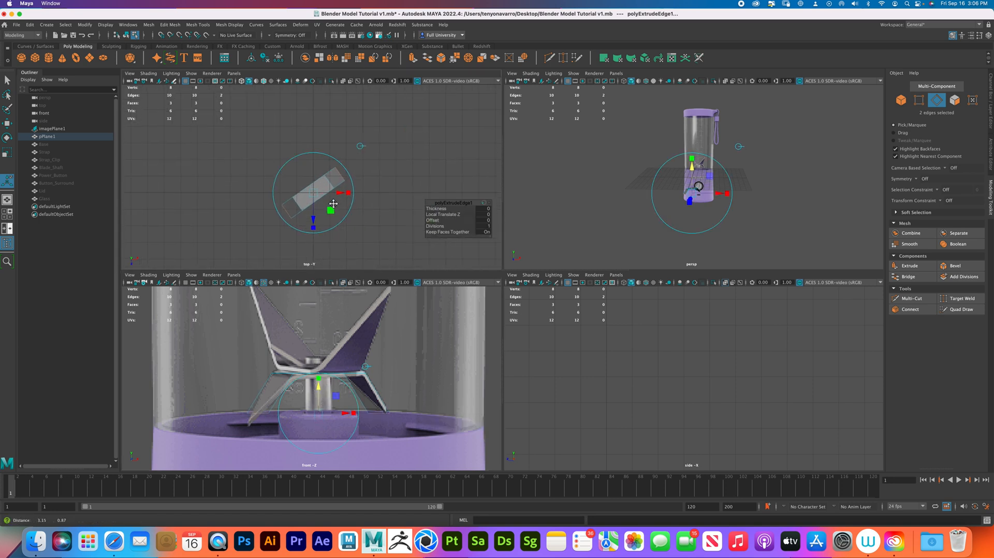
{"action": "mouse_move", "coordinate": [314, 184]}
{"action": "right_mouse_down"}
{"action": "mouse_move", "coordinate": [338, 181]}
{"action": "mouse_move", "coordinate": [306, 181]}
{"action": "right_mouse_up"}
{"action": "left_click", "coordinate": [339, 183]}
{"action": "left_click", "coordinate": [334, 170], "text": "shift"}
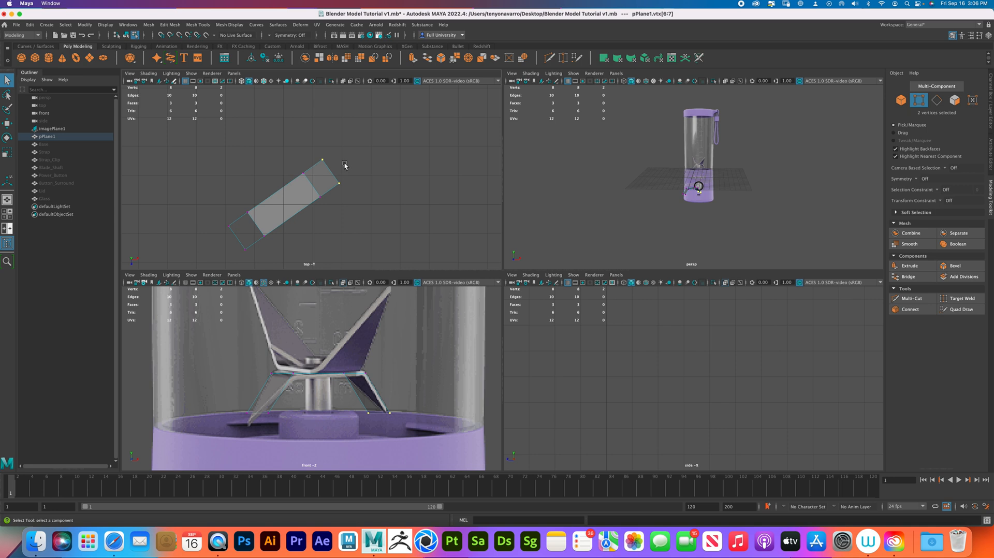
{"action": "key", "text": "r"}
{"action": "left_click", "coordinate": [258, 256]}
{"action": "left_click", "coordinate": [265, 246], "text": "shift"}
{"action": "left_click", "coordinate": [338, 166], "text": "shift"}
{"action": "left_click", "coordinate": [333, 179], "text": "shift"}
{"action": "left_click_drag", "start_coordinate": [313, 240], "coordinate": [284, 215]}
{"action": "right_click_drag", "start_coordinate": [286, 216], "coordinate": [420, 198], "text": "alt"}
{"action": "left_click", "coordinate": [320, 225]}
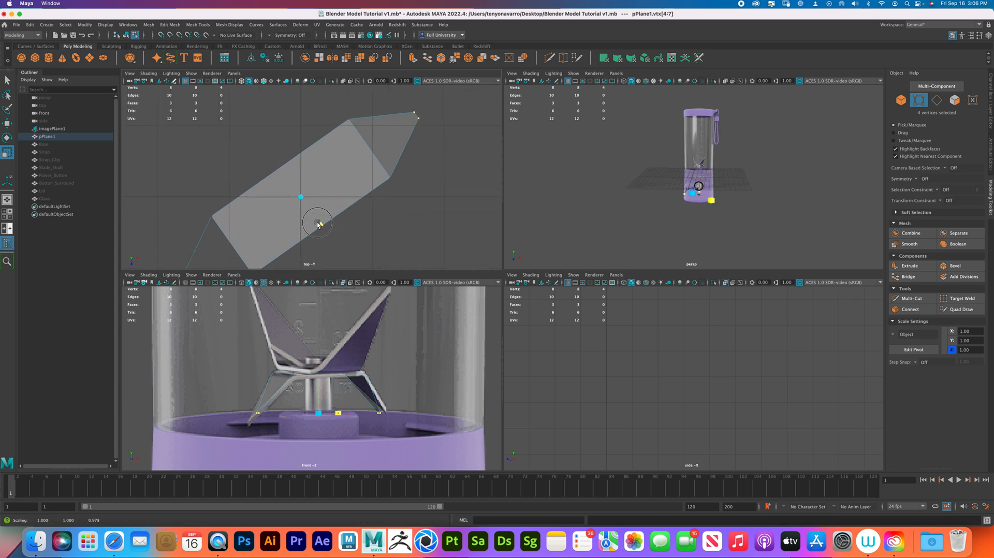
{"action": "left_click_drag", "start_coordinate": [321, 226], "coordinate": [306, 216]}
{"action": "scroll", "coordinate": [447, 160], "scroll_direction": "up", "scroll_amount": 3}
{"action": "middle_click_drag", "start_coordinate": [447, 160], "coordinate": [314, 243], "text": "alt"}
{"action": "right_click_drag", "start_coordinate": [336, 243], "coordinate": [463, 234], "text": "alt"}
{"action": "middle_click_drag", "start_coordinate": [301, 199], "coordinate": [322, 179], "text": "alt"}
{"action": "right_click_drag", "start_coordinate": [322, 179], "coordinate": [356, 226], "text": "alt"}
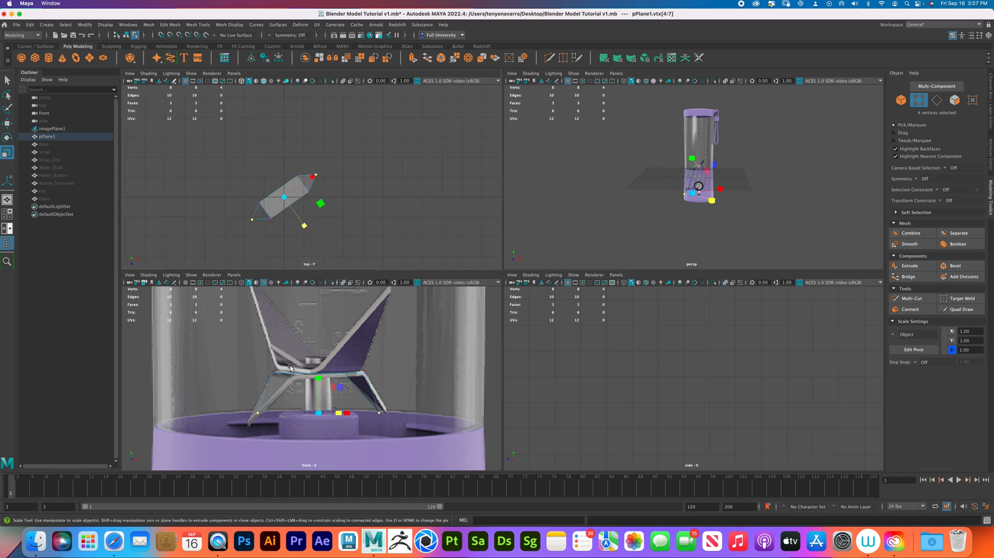
Bevel the two fold edges between the center face and the end faces with 4 segments and a fraction of about 0.08
{"action": "right_click_drag", "start_coordinate": [274, 399], "coordinate": [359, 434], "text": "alt"}
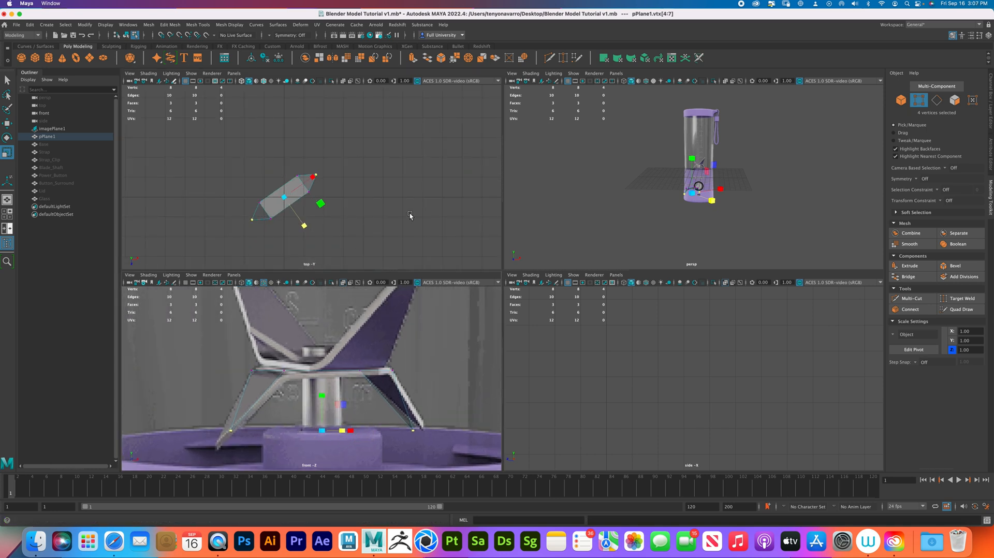
{"action": "right_click_drag", "start_coordinate": [289, 201], "coordinate": [262, 190]}
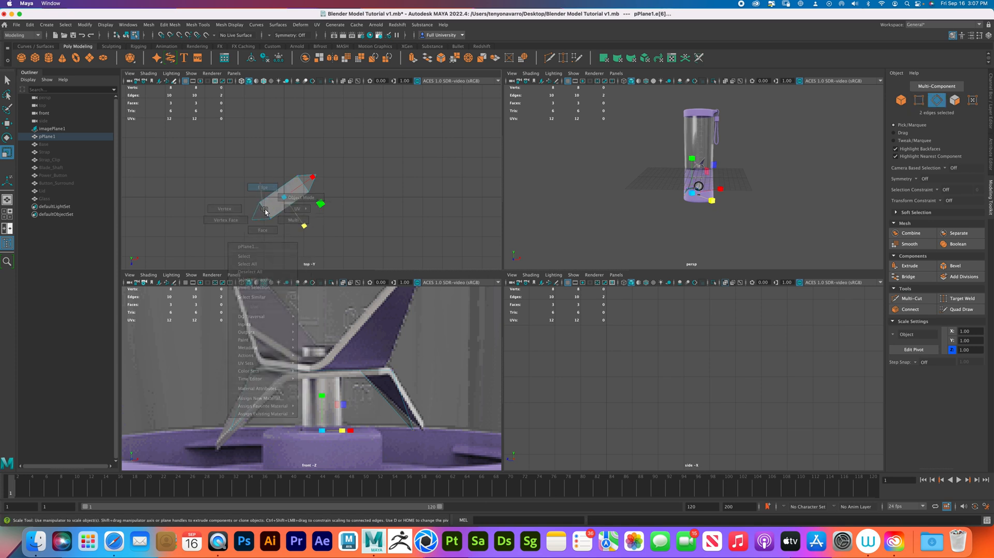
{"action": "left_click", "coordinate": [275, 204]}
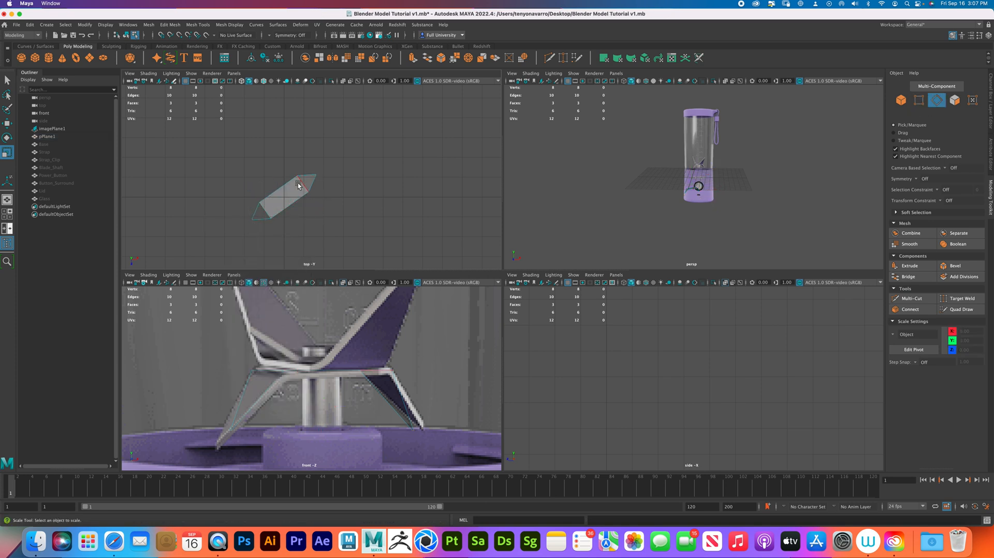
{"action": "left_click", "coordinate": [300, 183]}
{"action": "left_click", "coordinate": [266, 211], "text": "shift"}
{"action": "right_click_drag", "start_coordinate": [267, 212], "coordinate": [304, 213], "text": "shift"}
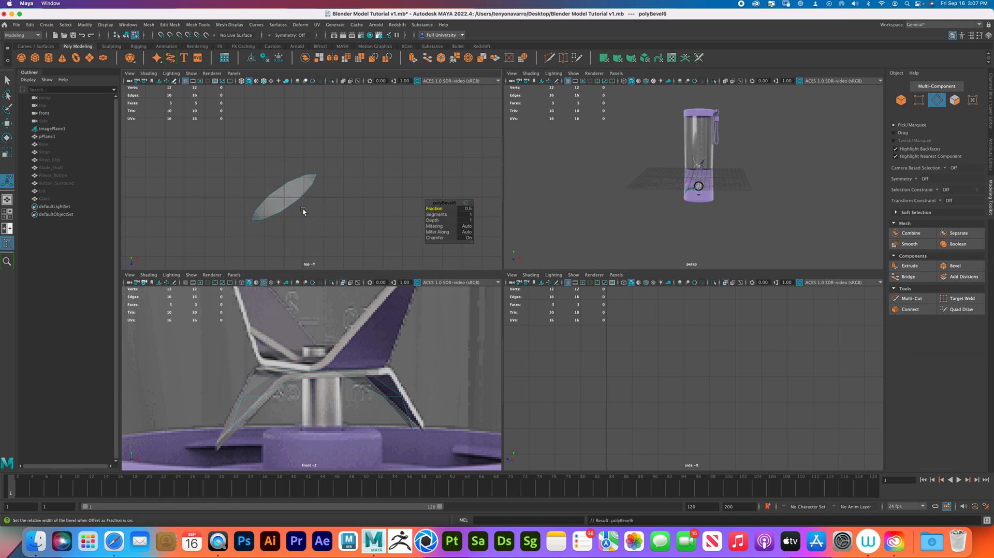
{"action": "left_click", "coordinate": [448, 214]}
{"action": "middle_click_drag", "start_coordinate": [449, 215], "coordinate": [492, 219]}
{"action": "left_click", "coordinate": [435, 208]}
{"action": "middle_click_drag", "start_coordinate": [435, 209], "coordinate": [357, 204]}
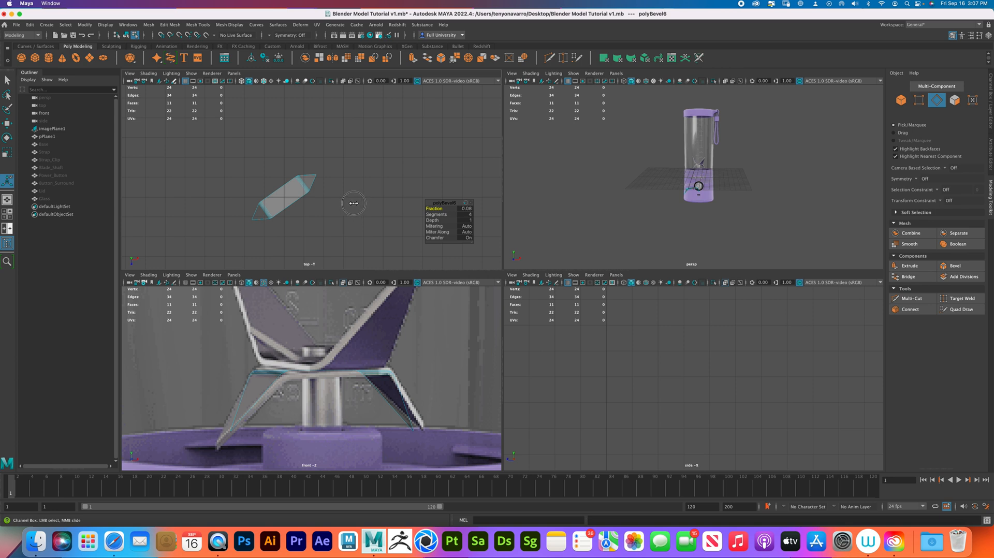
{"action": "middle_click_drag", "start_coordinate": [354, 203], "coordinate": [352, 203]}
Extrude the whole blade mesh to give it a thin thickness, and return to object selection
{"action": "right_click_drag", "start_coordinate": [298, 194], "coordinate": [324, 184]}
{"action": "middle_click_drag", "start_coordinate": [361, 220], "coordinate": [376, 239], "text": "alt"}
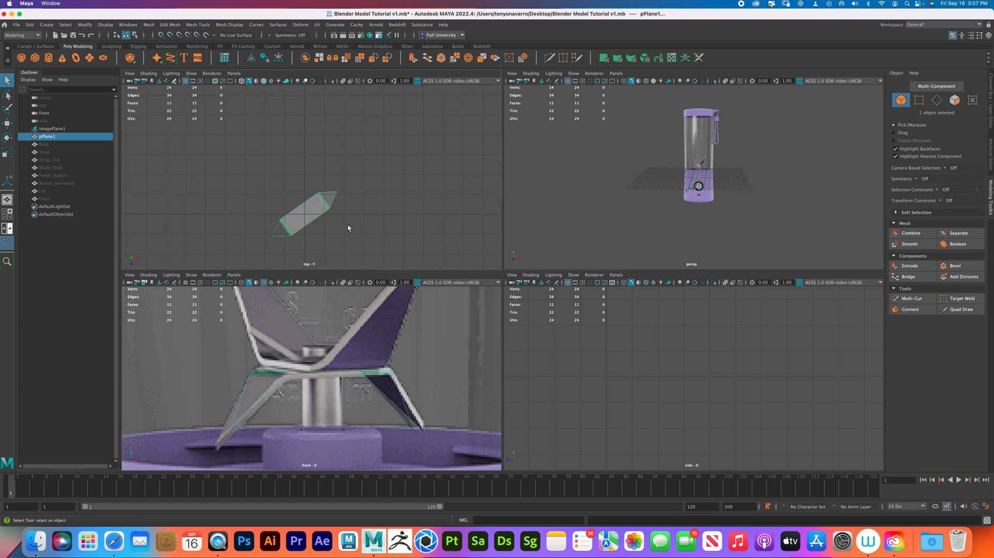
{"action": "scroll", "coordinate": [750, 202], "scroll_direction": "up", "scroll_amount": 5}
{"action": "left_click_drag", "start_coordinate": [705, 228], "coordinate": [714, 231], "text": "alt"}
{"action": "scroll", "coordinate": [715, 231], "scroll_direction": "up", "scroll_amount": 3}
{"action": "middle_click_drag", "start_coordinate": [715, 227], "coordinate": [720, 207], "text": "alt"}
{"action": "mouse_move", "coordinate": [727, 207]}
{"action": "left_mouse_down", "text": "alt"}
{"action": "mouse_move", "coordinate": [710, 202]}
{"action": "mouse_move", "coordinate": [736, 208]}
{"action": "left_mouse_up", "text": "alt"}
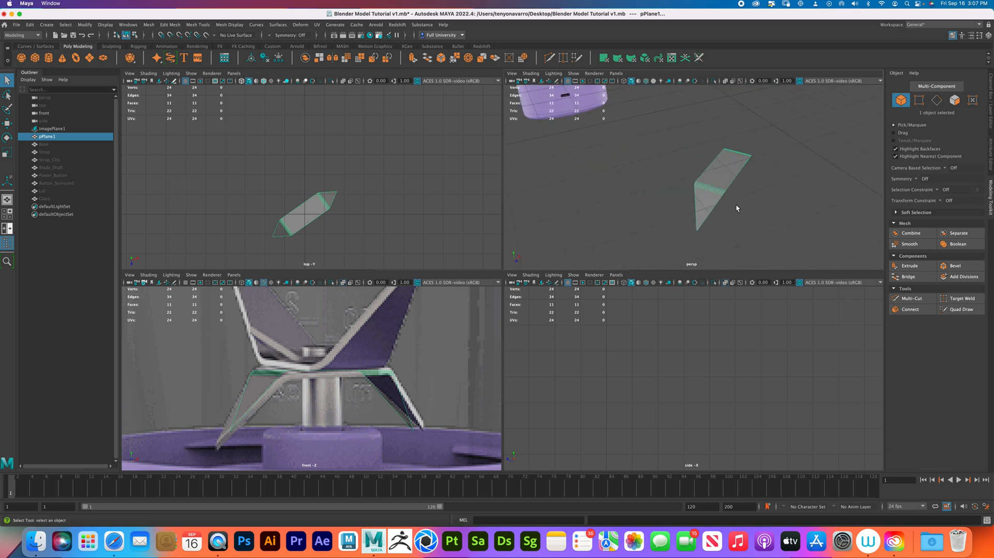
{"action": "key", "text": "ctrl+e"}
{"action": "left_click_drag", "start_coordinate": [726, 144], "coordinate": [726, 144]}
{"action": "right_click_drag", "start_coordinate": [717, 174], "coordinate": [755, 164]}
{"action": "key", "text": "q"}
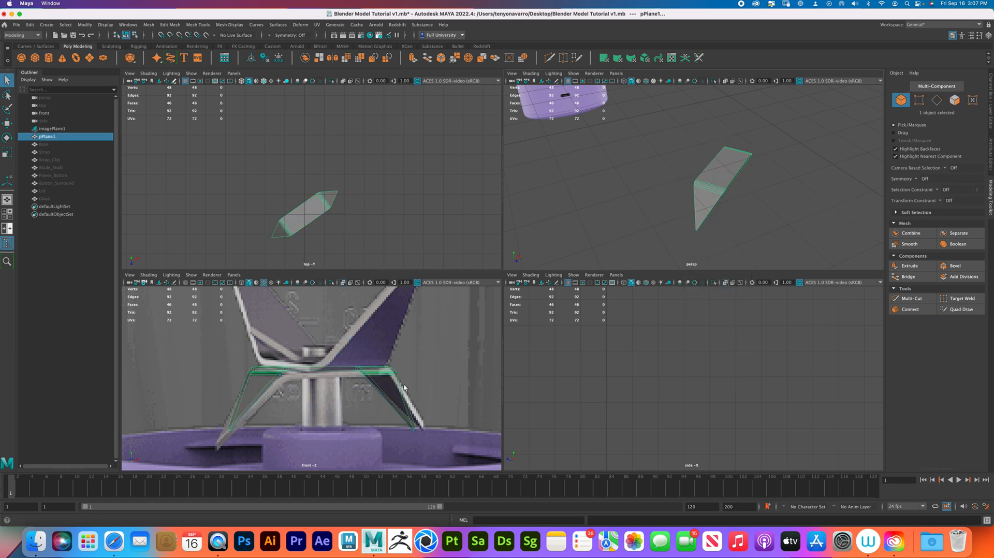
Rotate the blade slightly about its vertical axis and lower it to Y about -6.49 to fit the reference in the front view
{"action": "key", "text": "e"}
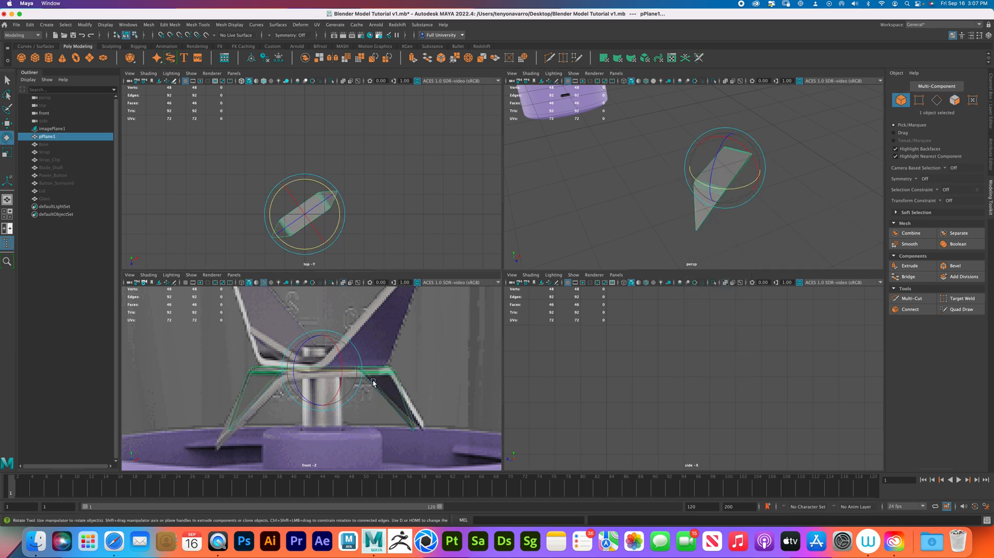
{"action": "left_click_drag", "start_coordinate": [326, 371], "coordinate": [324, 372]}
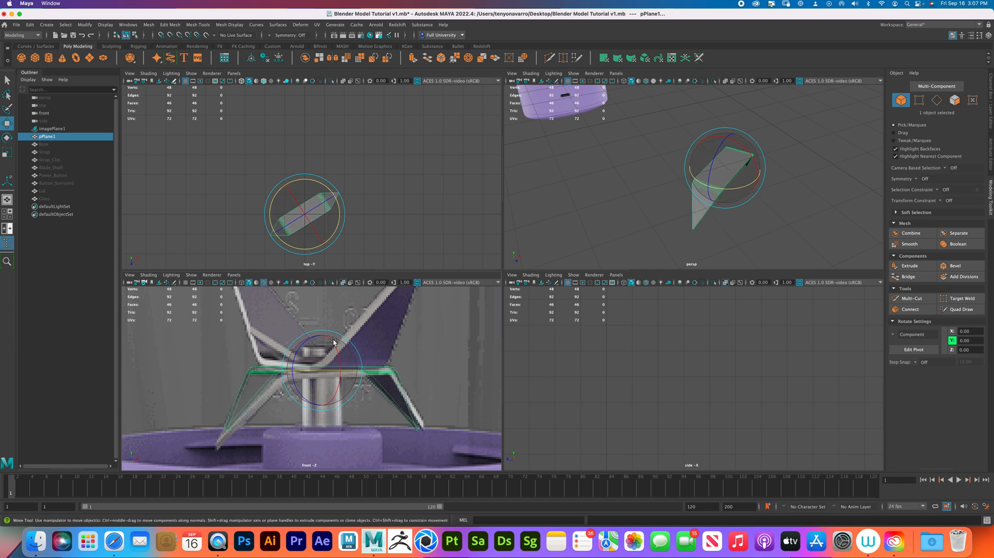
{"action": "key", "text": "w"}
{"action": "left_click_drag", "start_coordinate": [325, 369], "coordinate": [323, 339]}
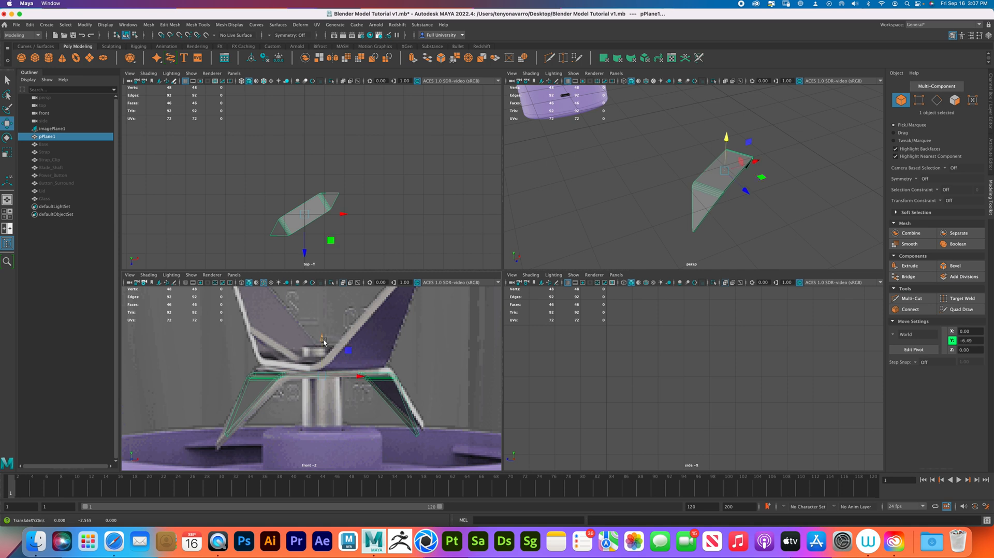
Spread the tip vertices at both blade ends slightly farther apart and lower them to Y about -9.47
{"action": "right_click_drag", "start_coordinate": [255, 398], "coordinate": [275, 248]}
{"action": "left_click_drag", "start_coordinate": [275, 246], "coordinate": [275, 247]}
{"action": "left_click_drag", "start_coordinate": [364, 203], "coordinate": [337, 196], "text": "shift"}
{"action": "key", "text": "r"}
{"action": "key", "text": "w"}
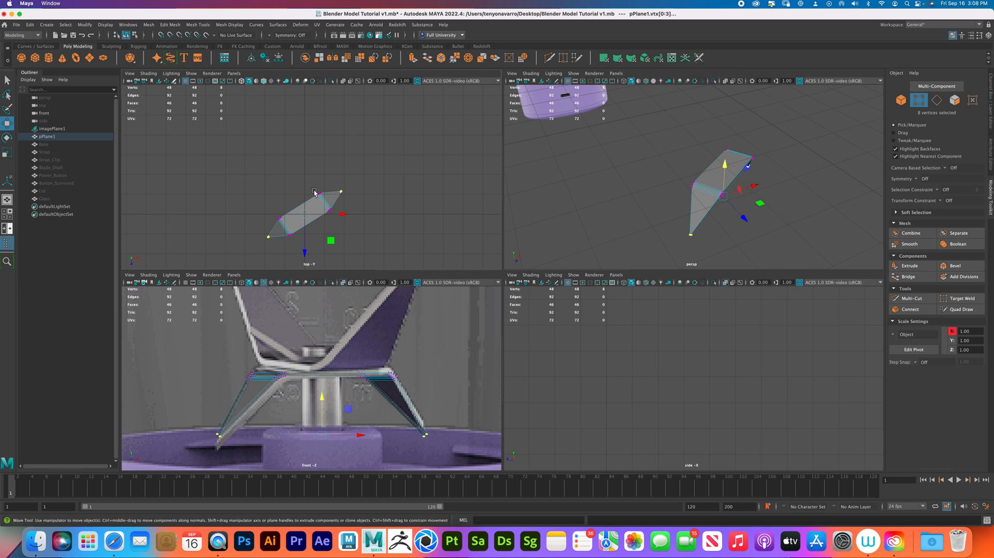
{"action": "left_click_drag", "start_coordinate": [305, 256], "coordinate": [305, 260]}
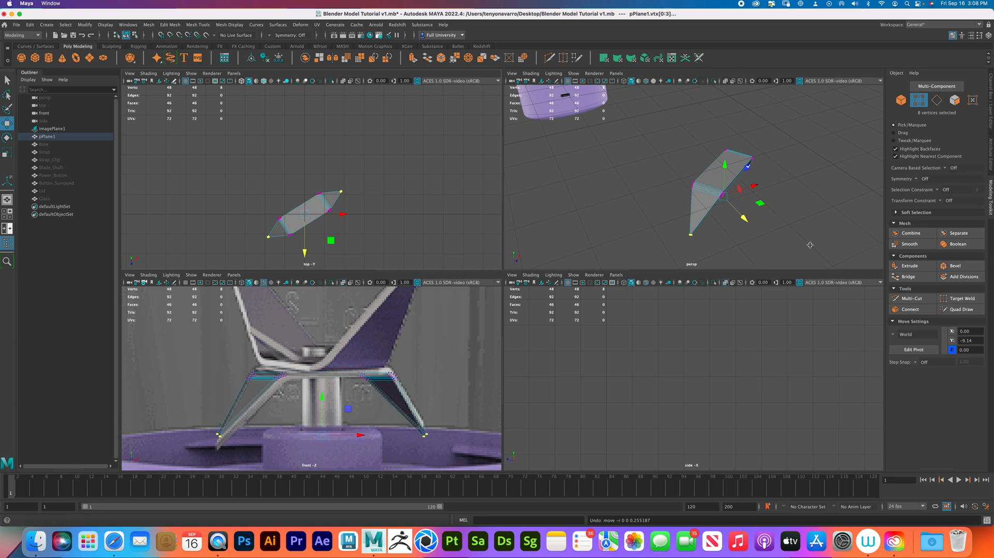
{"action": "left_click_drag", "start_coordinate": [725, 164], "coordinate": [726, 168]}
Lower the four vertices of the tip on the longer reference blade to Y about -9.65, and return to object selection
{"action": "scroll", "coordinate": [373, 355], "scroll_direction": "down", "scroll_amount": 3}
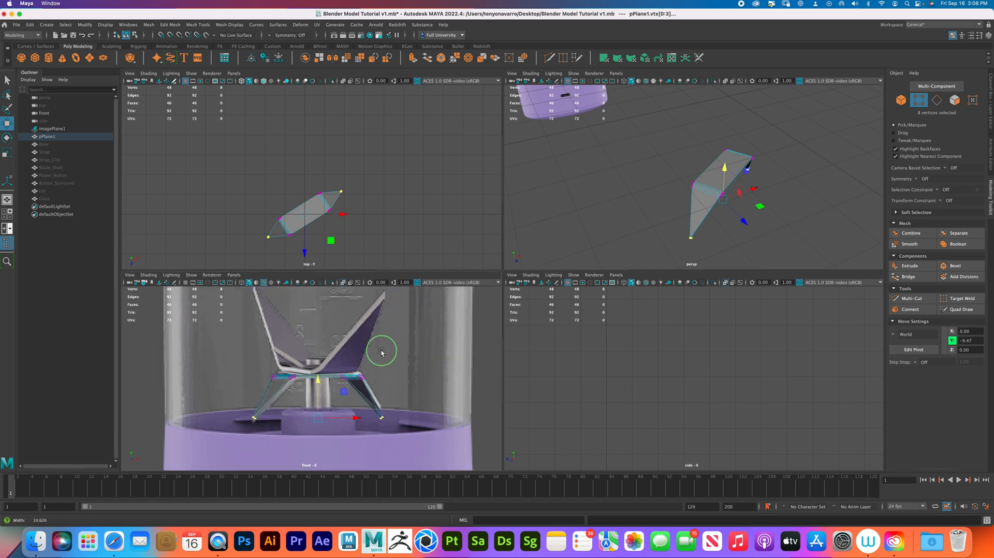
{"action": "scroll", "coordinate": [383, 359], "scroll_direction": "up", "scroll_amount": 2}
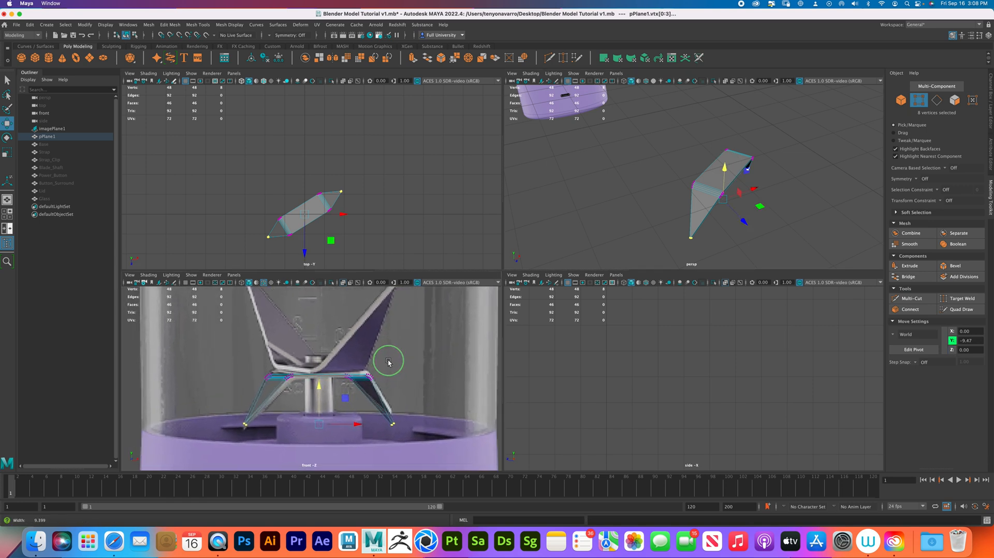
{"action": "left_click_drag", "start_coordinate": [376, 413], "coordinate": [390, 376]}
{"action": "left_click_drag", "start_coordinate": [230, 408], "coordinate": [272, 434]}
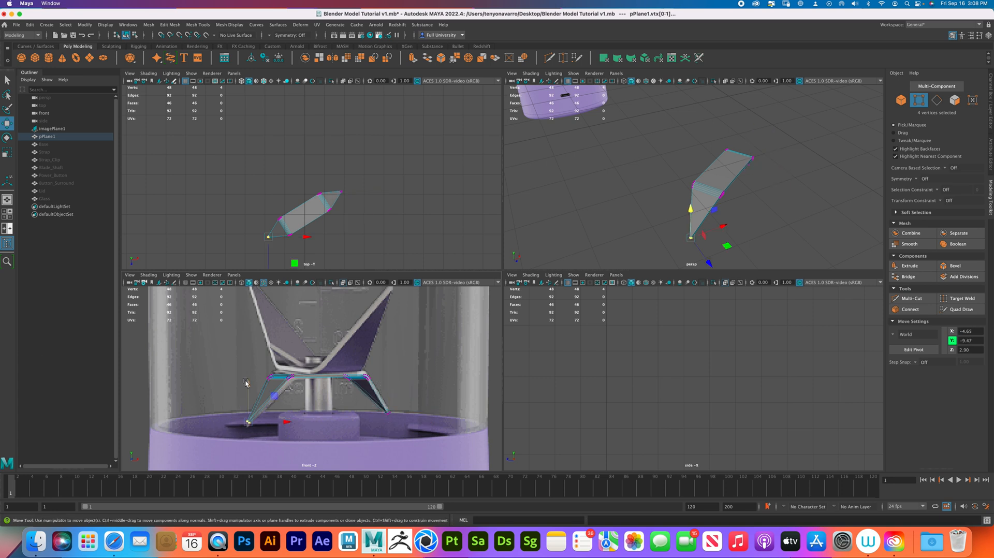
{"action": "left_click_drag", "start_coordinate": [246, 383], "coordinate": [247, 387]}
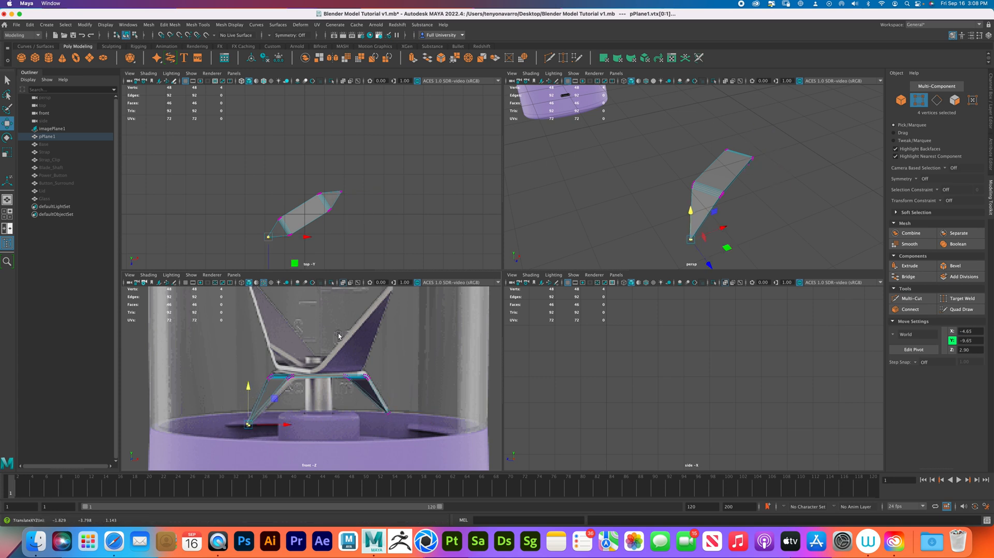
{"action": "middle_click_drag", "start_coordinate": [355, 345], "coordinate": [345, 359], "text": "alt"}
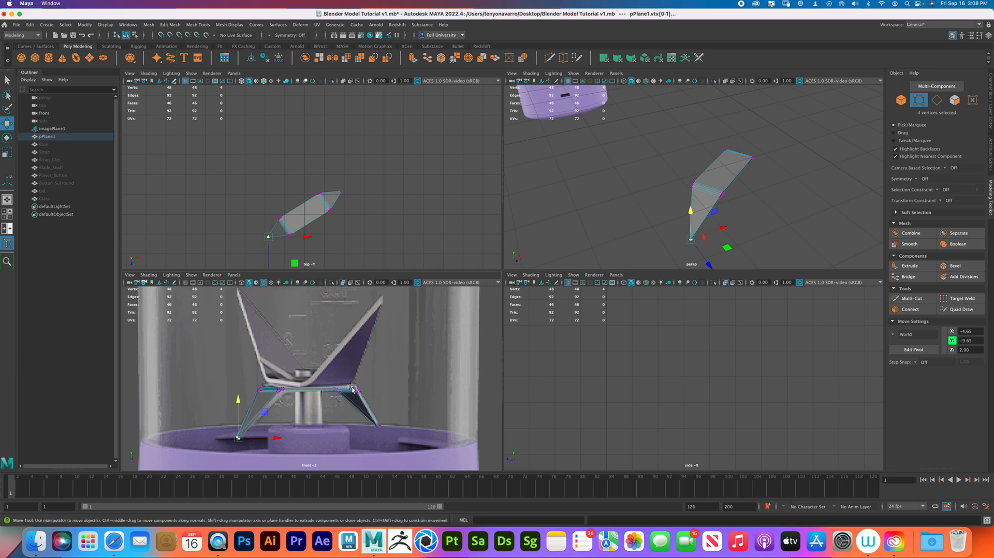
{"action": "right_click_drag", "start_coordinate": [357, 394], "coordinate": [400, 339]}
Scale the four upper-side tip vertices at both blade ends slightly inward and raise them to Y about -8.99
{"action": "left_click_drag", "start_coordinate": [758, 199], "coordinate": [697, 207], "text": "alt"}
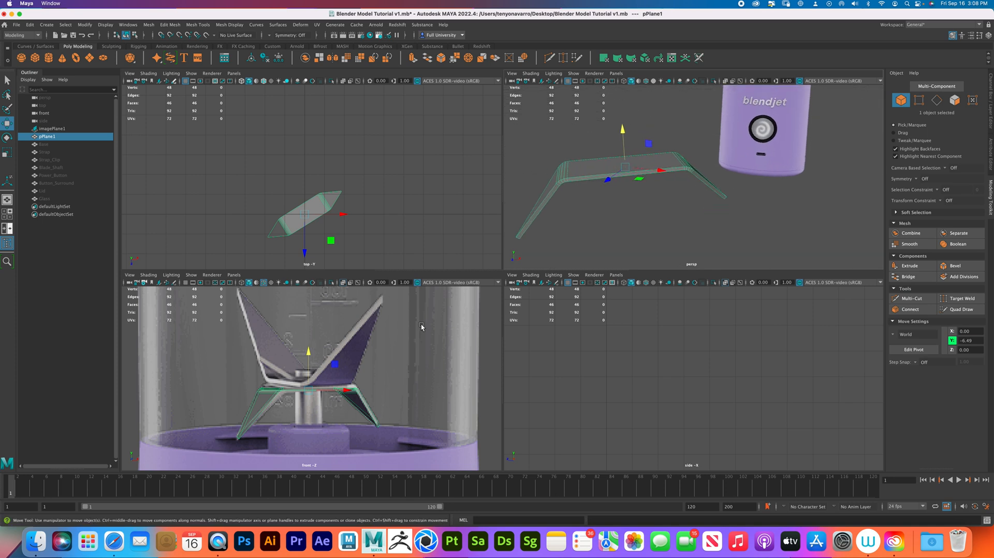
{"action": "left_click_drag", "start_coordinate": [690, 188], "coordinate": [611, 201], "text": "alt"}
{"action": "scroll", "coordinate": [610, 201], "scroll_direction": "up", "scroll_amount": 6}
{"action": "left_click_drag", "start_coordinate": [596, 165], "coordinate": [597, 172], "text": "alt"}
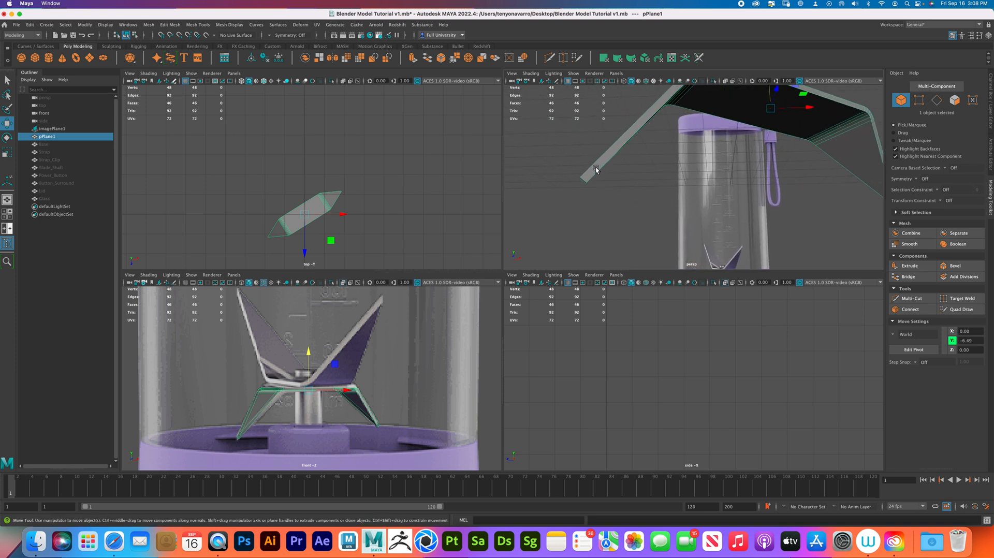
{"action": "right_click_drag", "start_coordinate": [595, 169], "coordinate": [558, 171]}
{"action": "left_click_drag", "start_coordinate": [590, 199], "coordinate": [624, 223], "text": "alt"}
{"action": "middle_click_drag", "start_coordinate": [624, 223], "coordinate": [613, 147], "text": "alt"}
{"action": "left_click_drag", "start_coordinate": [613, 146], "coordinate": [681, 160], "text": "alt"}
{"action": "left_click_drag", "start_coordinate": [796, 187], "coordinate": [668, 211], "text": "alt"}
{"action": "left_click_drag", "start_coordinate": [752, 199], "coordinate": [725, 203], "text": "alt"}
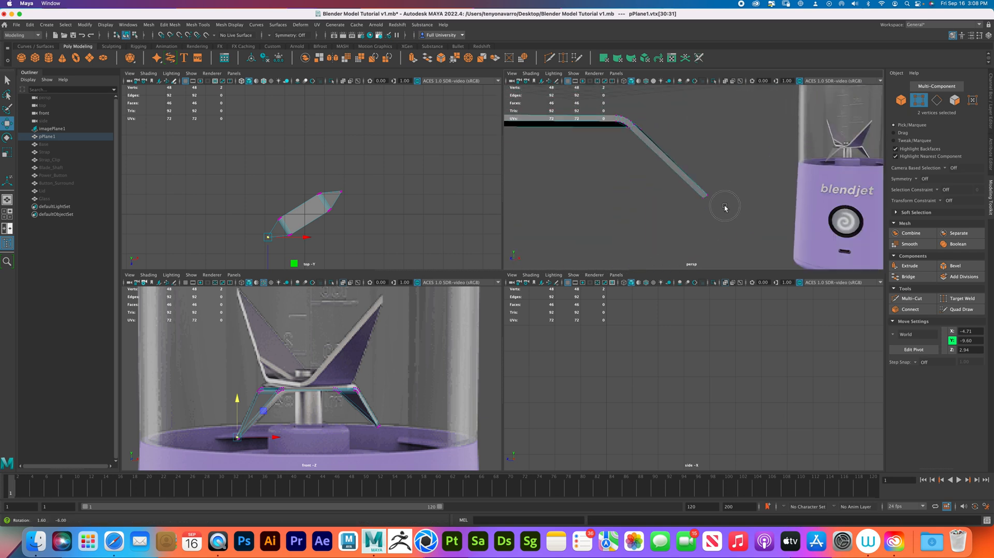
{"action": "key", "text": "super+z"}
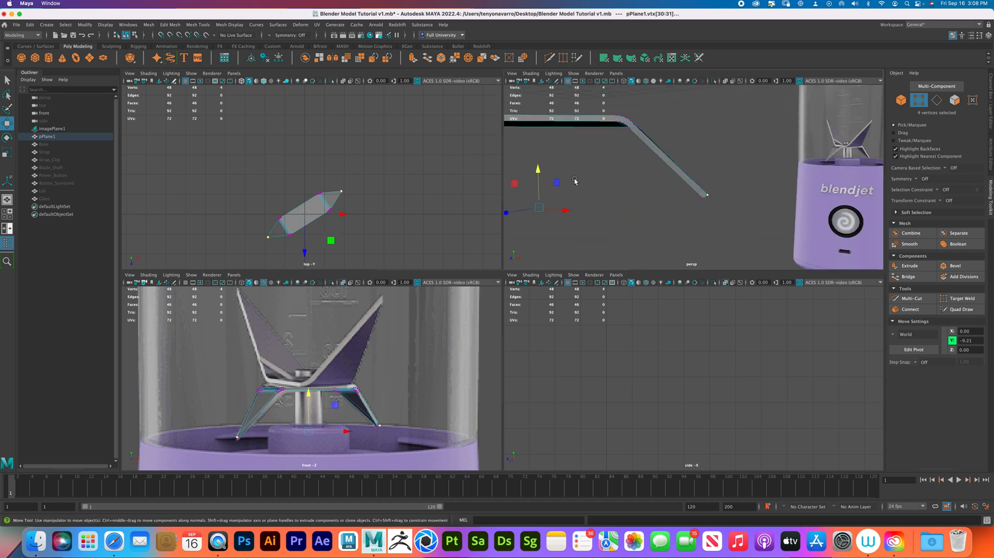
{"action": "left_click_drag", "start_coordinate": [539, 171], "coordinate": [539, 169]}
{"action": "key", "text": "r"}
{"action": "left_click_drag", "start_coordinate": [576, 205], "coordinate": [576, 206]}
{"action": "key", "text": "w"}
{"action": "left_click_drag", "start_coordinate": [539, 168], "coordinate": [540, 164]}
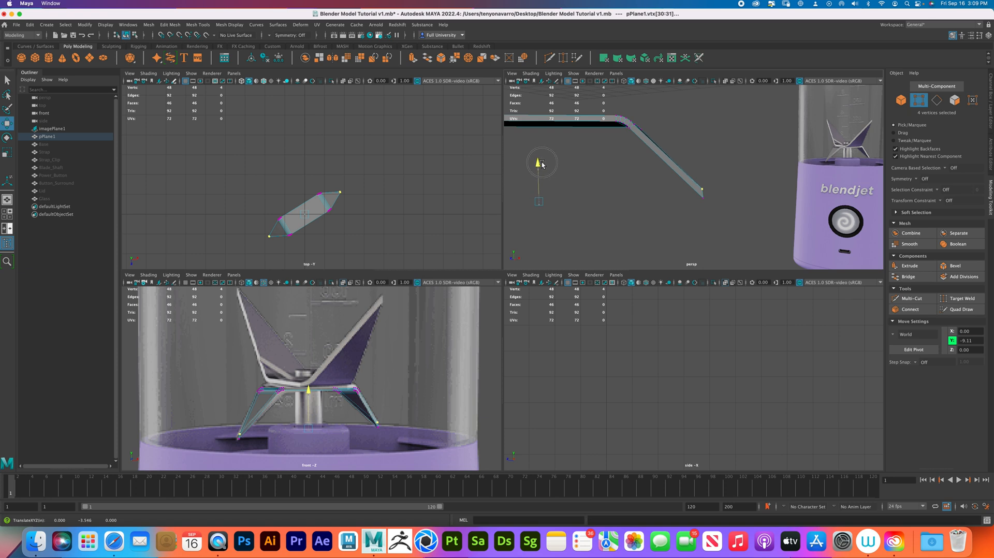
{"action": "left_click_drag", "start_coordinate": [542, 164], "coordinate": [543, 164]}
{"action": "mouse_move", "coordinate": [632, 177]}
{"action": "left_mouse_down", "text": "alt"}
{"action": "mouse_move", "coordinate": [592, 181]}
{"action": "mouse_move", "coordinate": [622, 163]}
{"action": "left_mouse_up", "text": "alt"}
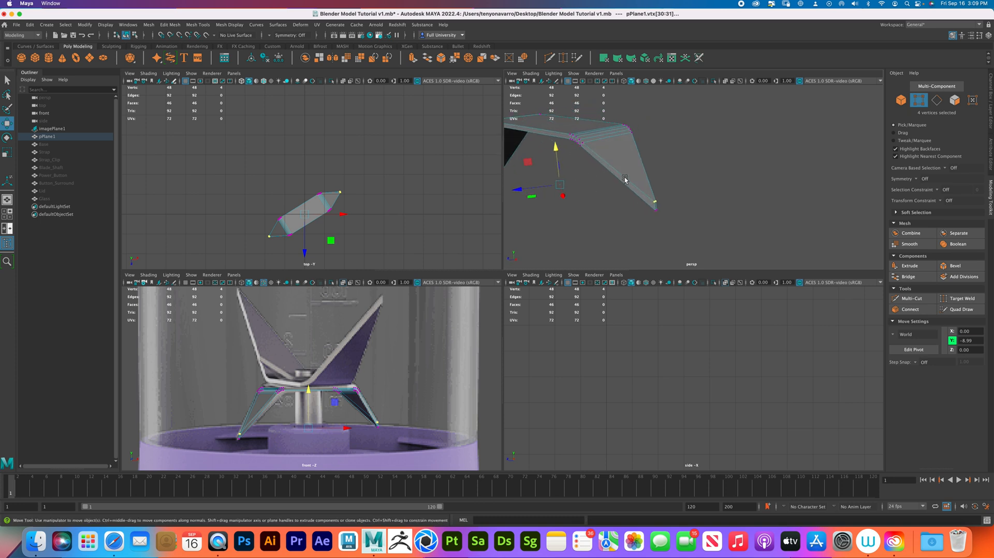
{"action": "right_click_drag", "start_coordinate": [621, 163], "coordinate": [660, 149]}
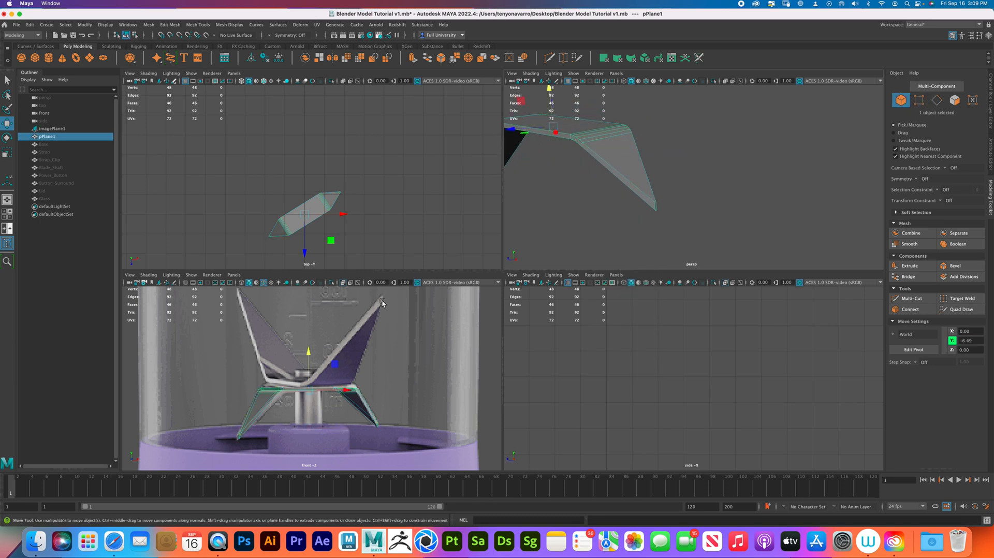
Select the border edge loops running along both long sides of the blade on its upper and lower faces
{"action": "left_click_drag", "start_coordinate": [655, 217], "coordinate": [656, 208], "text": "alt"}
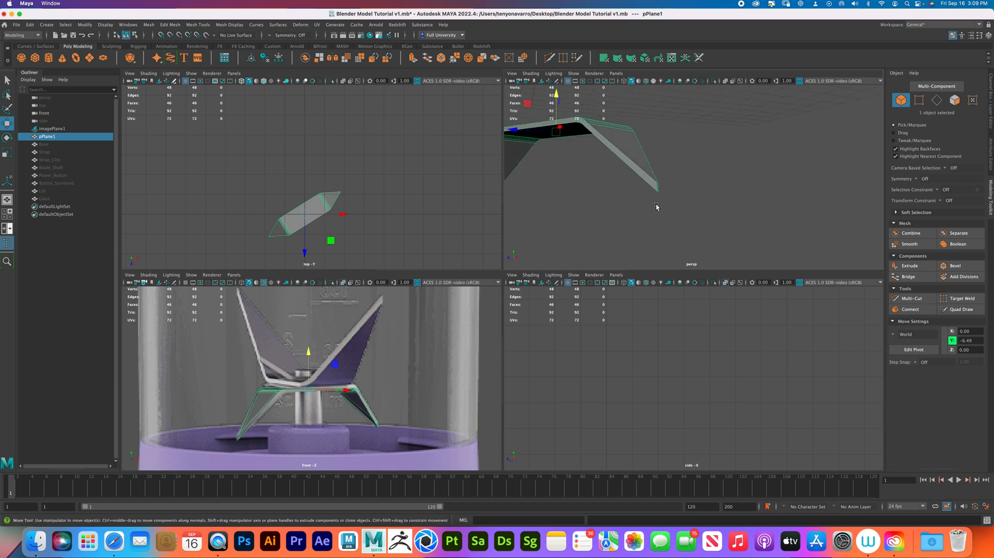
{"action": "right_click_drag", "start_coordinate": [656, 208], "coordinate": [695, 229], "text": "alt"}
{"action": "middle_click_drag", "start_coordinate": [694, 228], "coordinate": [779, 205], "text": "alt"}
{"action": "right_click_drag", "start_coordinate": [780, 204], "coordinate": [702, 180], "text": "alt"}
{"action": "left_click_drag", "start_coordinate": [702, 180], "coordinate": [663, 182], "text": "alt"}
{"action": "middle_click_drag", "start_coordinate": [662, 181], "coordinate": [717, 147], "text": "alt"}
{"action": "mouse_move", "coordinate": [666, 191]}
{"action": "left_mouse_down", "text": "alt"}
{"action": "mouse_move", "coordinate": [675, 184]}
{"action": "mouse_move", "coordinate": [667, 174]}
{"action": "mouse_move", "coordinate": [675, 199]}
{"action": "left_mouse_up", "text": "alt"}
{"action": "right_click_drag", "start_coordinate": [675, 200], "coordinate": [681, 197], "text": "alt"}
{"action": "left_click_drag", "start_coordinate": [681, 197], "coordinate": [647, 176], "text": "alt"}
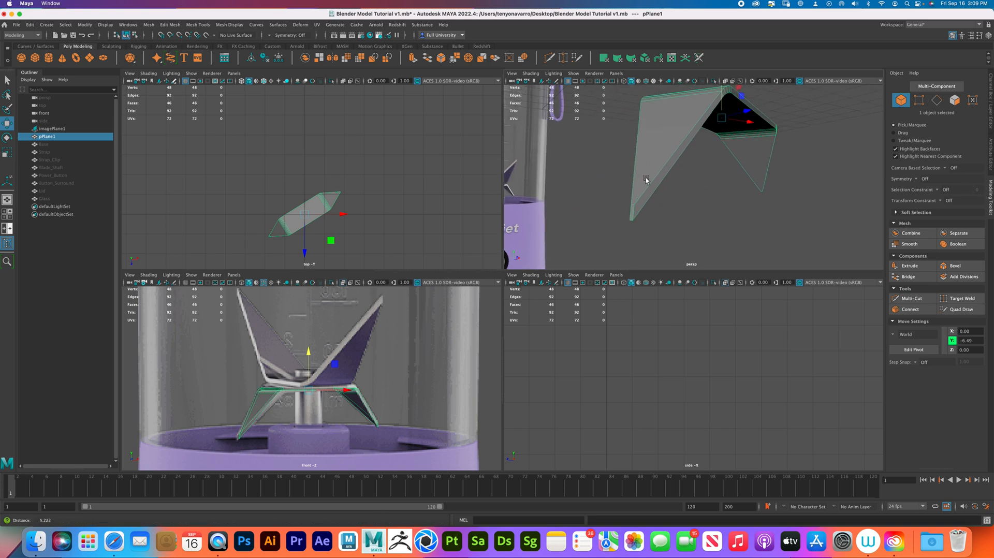
{"action": "right_click_drag", "start_coordinate": [643, 148], "coordinate": [640, 126]}
{"action": "double_click", "coordinate": [667, 164]}
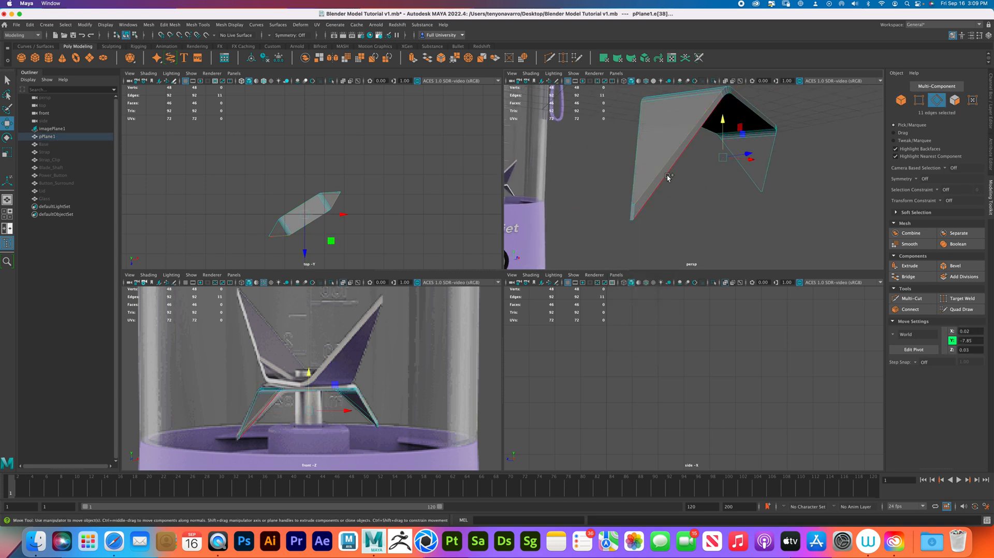
{"action": "double_click", "coordinate": [640, 165]}
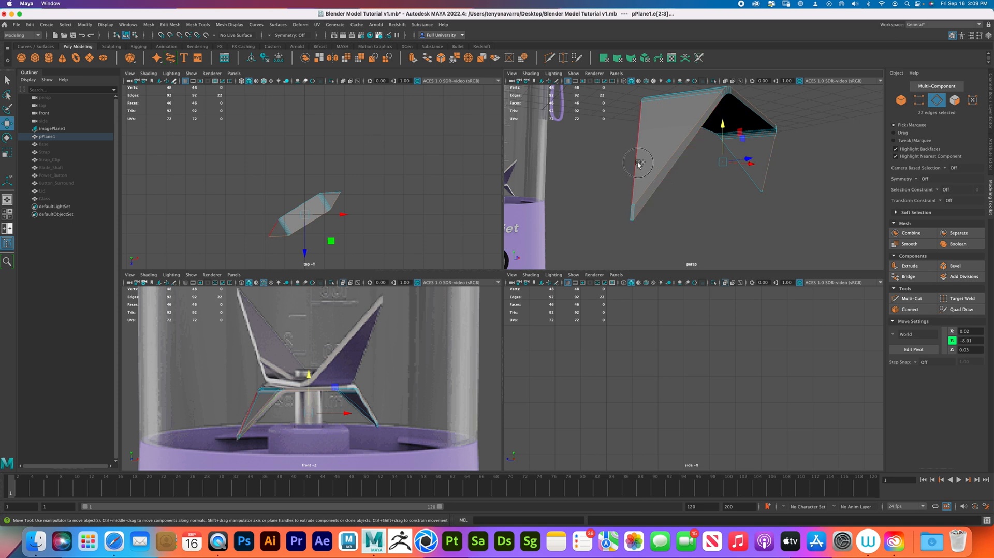
{"action": "double_click", "coordinate": [751, 177], "text": "shift"}
{"action": "double_click", "coordinate": [751, 177], "text": "shift"}
Add the short edges at the blade's narrow tip to the border edge selection
{"action": "scroll", "coordinate": [643, 222], "scroll_direction": "down", "scroll_amount": 2}
{"action": "scroll", "coordinate": [642, 223], "scroll_direction": "up", "scroll_amount": 4}
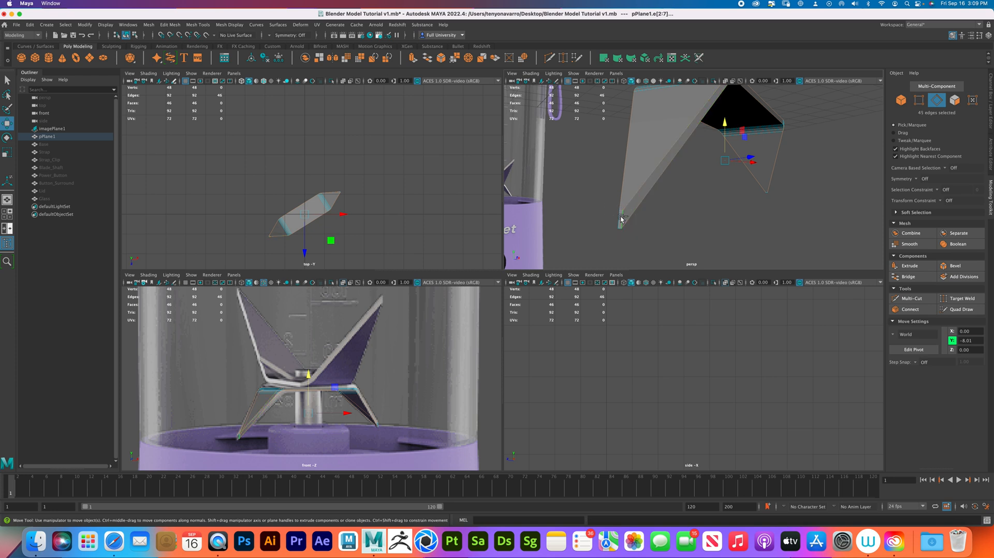
{"action": "left_click", "coordinate": [621, 231], "text": "shift"}
{"action": "left_click_drag", "start_coordinate": [621, 231], "coordinate": [663, 225], "text": "alt"}
{"action": "left_click_drag", "start_coordinate": [684, 203], "coordinate": [683, 204], "text": "alt"}
{"action": "left_click", "coordinate": [646, 194], "text": "shift"}
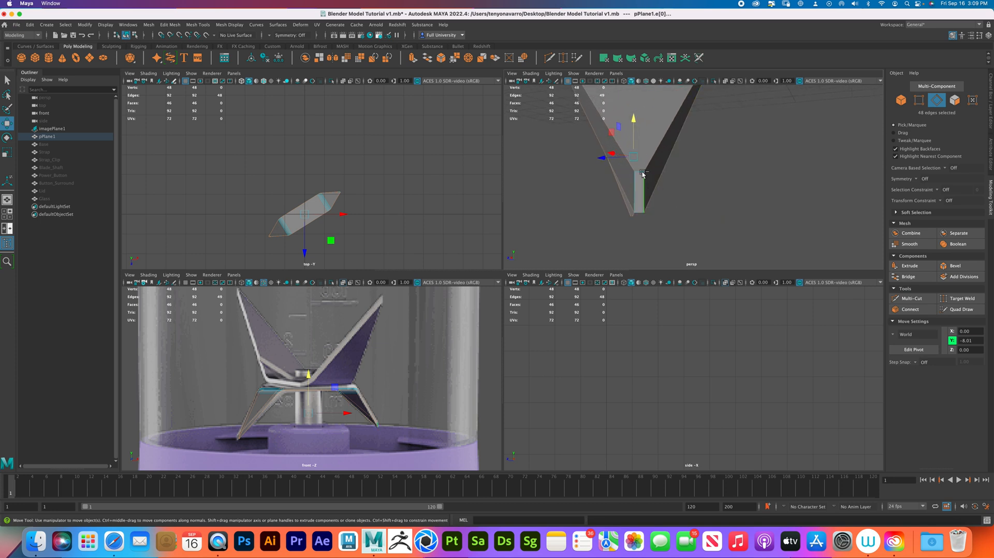
Bevel the lower blade's selected edges with 2 segments and a fraction of about 0.288
{"action": "left_click", "coordinate": [641, 213], "text": "shift"}
{"action": "left_click_drag", "start_coordinate": [642, 212], "coordinate": [711, 193], "text": "alt"}
{"action": "right_click_drag", "start_coordinate": [704, 161], "coordinate": [668, 155], "text": "shift"}
{"action": "mouse_move", "coordinate": [740, 176]}
{"action": "left_mouse_down", "text": "alt"}
{"action": "mouse_move", "coordinate": [753, 178]}
{"action": "mouse_move", "coordinate": [744, 176]}
{"action": "left_mouse_up", "text": "alt"}
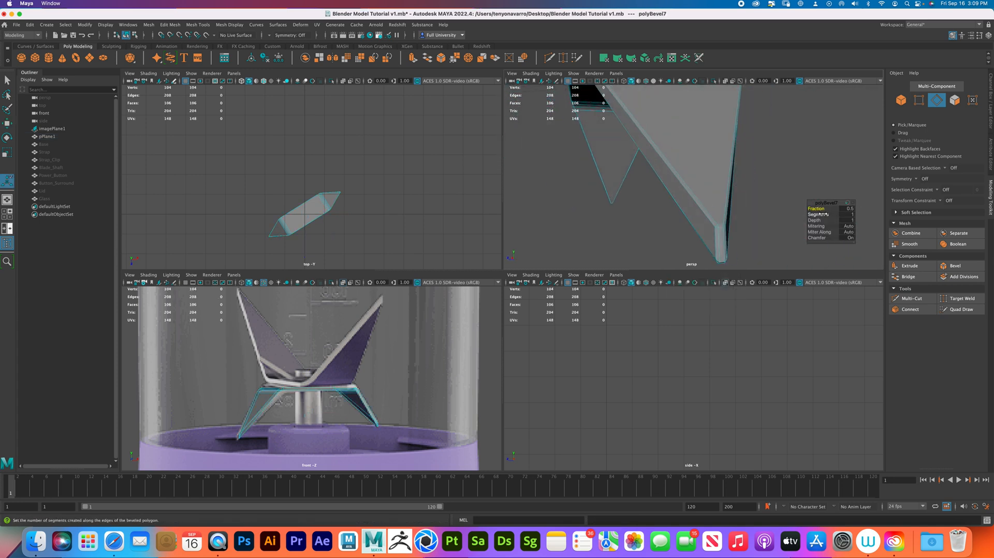
{"action": "left_click_drag", "start_coordinate": [819, 214], "coordinate": [814, 208]}
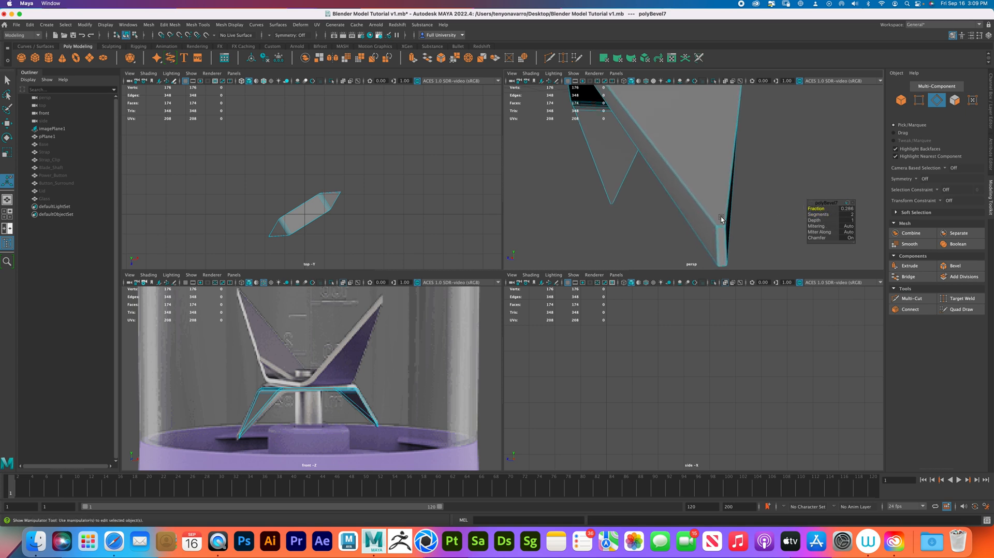
Reduce the blade bevel's fraction to about 0.15 with 2 segments, then return to object mode and deselect the blade
{"action": "scroll", "coordinate": [721, 217], "scroll_direction": "up", "scroll_amount": 2}
{"action": "left_click", "coordinate": [819, 215]}
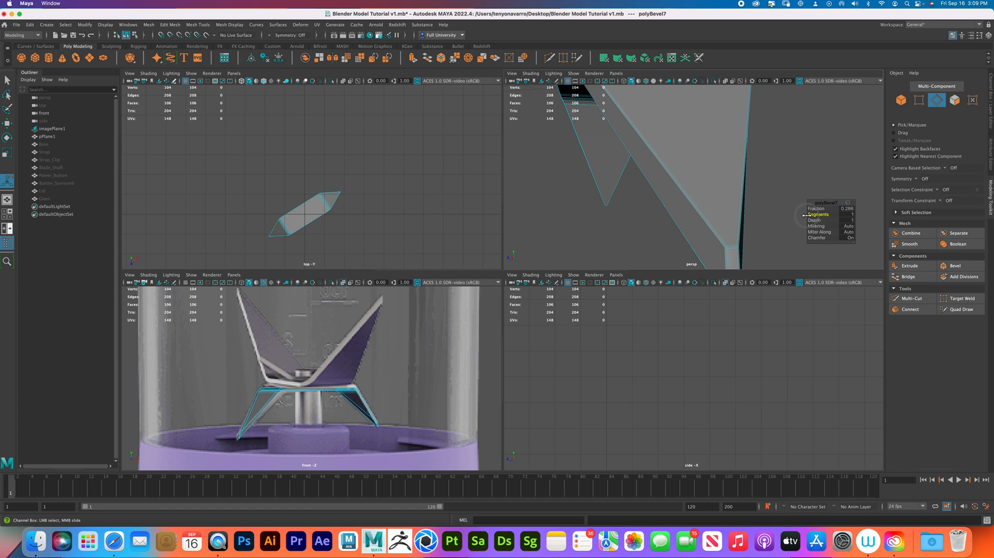
{"action": "left_click", "coordinate": [807, 209]}
{"action": "mouse_move", "coordinate": [717, 222]}
{"action": "left_mouse_down", "text": "alt"}
{"action": "mouse_move", "coordinate": [733, 224]}
{"action": "mouse_move", "coordinate": [712, 218]}
{"action": "left_mouse_up", "text": "alt"}
{"action": "scroll", "coordinate": [702, 215], "scroll_direction": "up", "scroll_amount": 6}
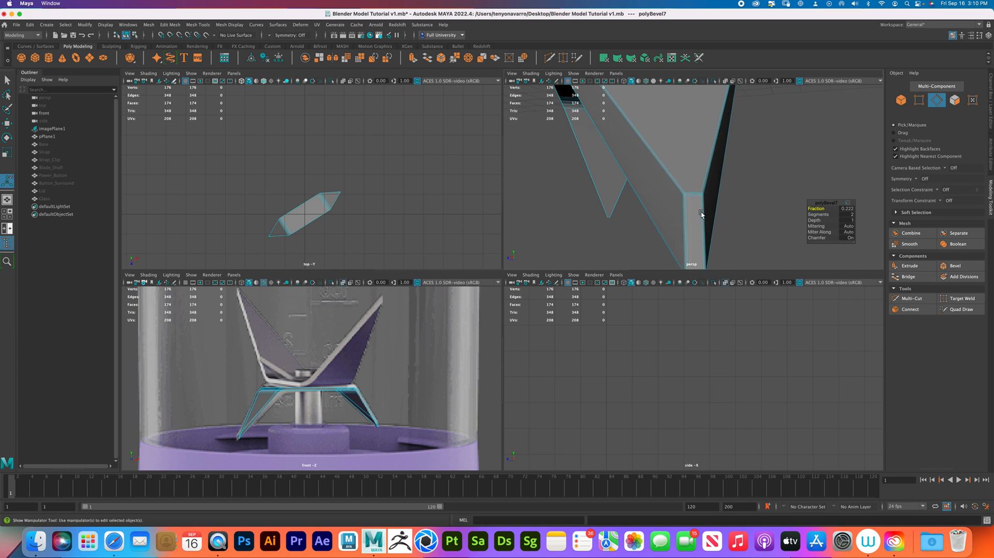
{"action": "left_click", "coordinate": [817, 209]}
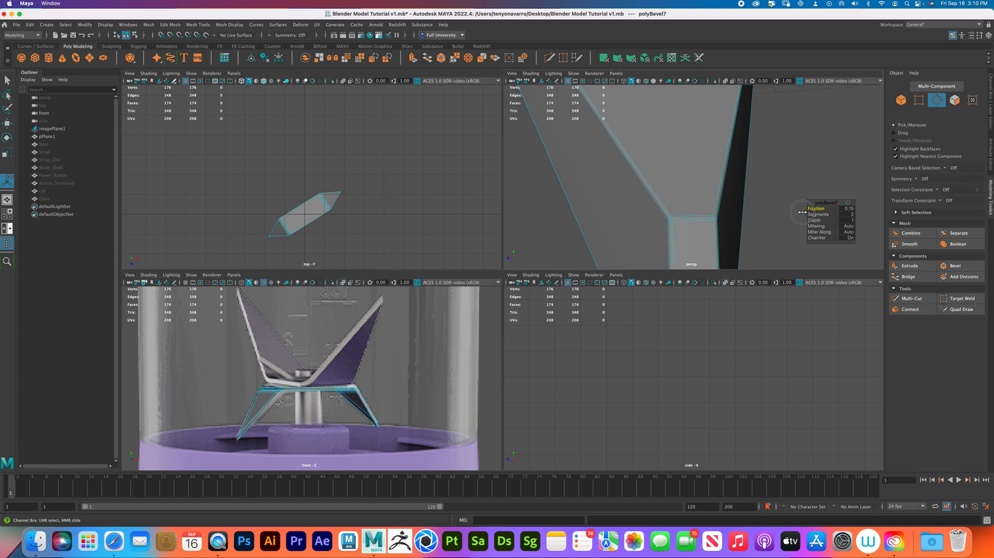
{"action": "mouse_move", "coordinate": [818, 215]}
{"action": "left_mouse_down"}
{"action": "mouse_move", "coordinate": [837, 214]}
{"action": "mouse_move", "coordinate": [826, 215]}
{"action": "left_mouse_up"}
{"action": "left_click", "coordinate": [814, 209]}
{"action": "right_click_drag", "start_coordinate": [670, 207], "coordinate": [712, 195]}
{"action": "left_click", "coordinate": [766, 197]}
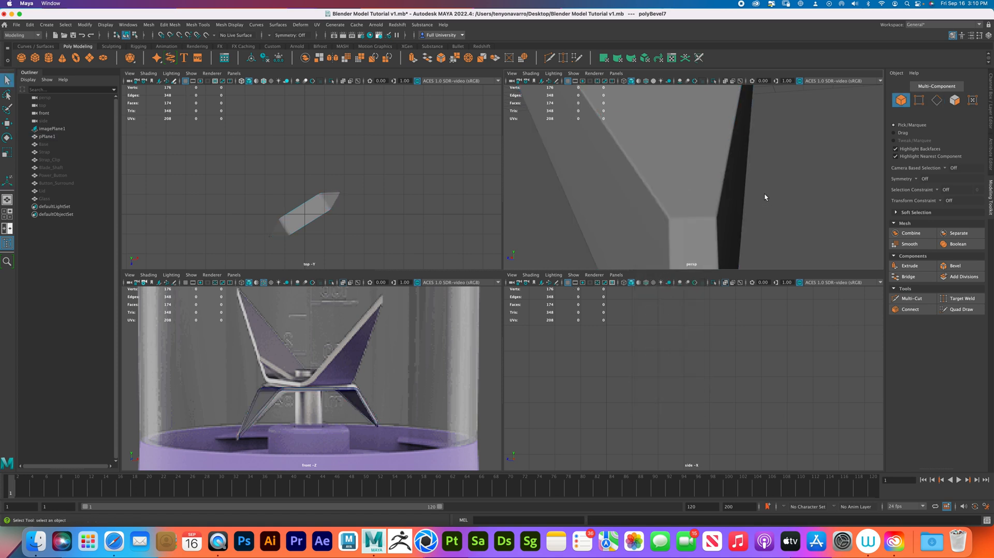
Duplicate the lower blade and move the copy slightly upward
{"action": "scroll", "coordinate": [766, 198], "scroll_direction": "down", "scroll_amount": 5}
{"action": "scroll", "coordinate": [765, 194], "scroll_direction": "down", "scroll_amount": 5}
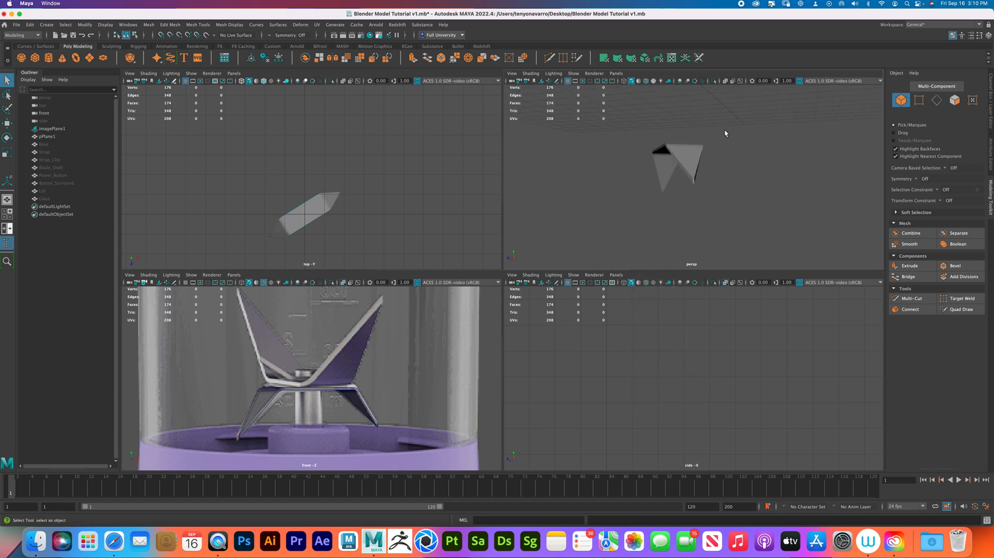
{"action": "left_click", "coordinate": [695, 173]}
{"action": "key", "text": "f"}
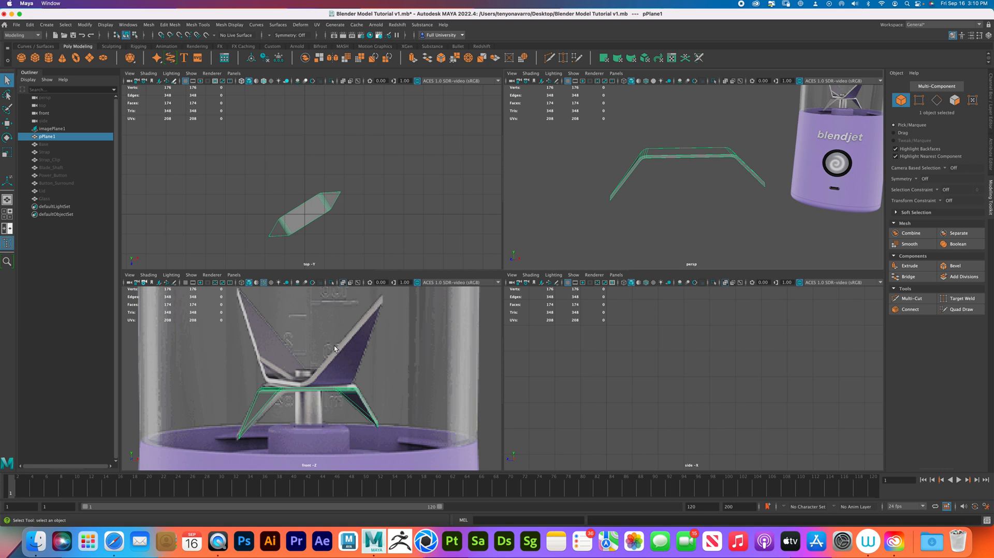
{"action": "key", "text": "ctrl+d"}
{"action": "key", "text": "w"}
{"action": "left_click_drag", "start_coordinate": [309, 355], "coordinate": [309, 349]}
Rotate the duplicated blade around the vertical axis to align with the X axis, then flip it 180° about Z
{"action": "key", "text": "e"}
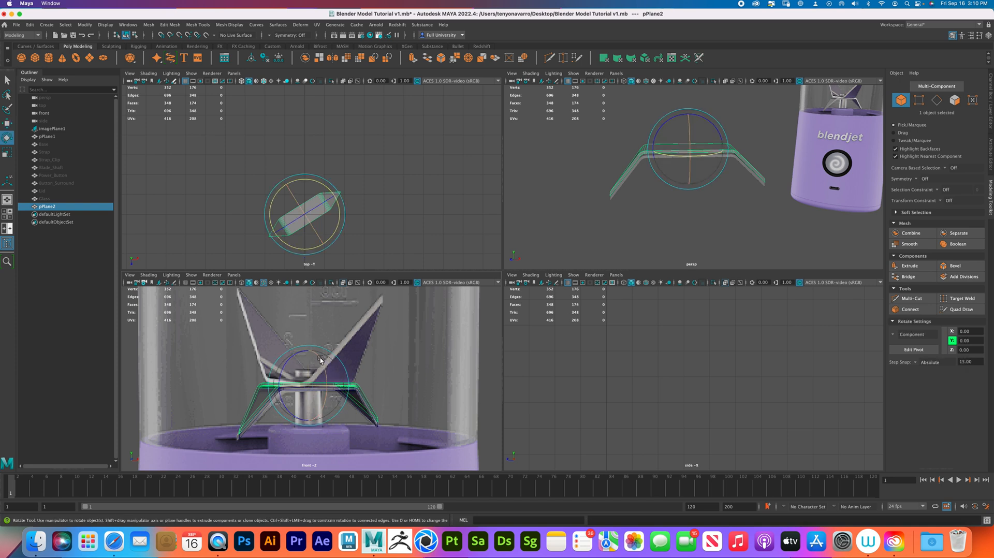
{"action": "left_click_drag", "start_coordinate": [311, 382], "coordinate": [310, 380]}
{"action": "key", "text": "j"}
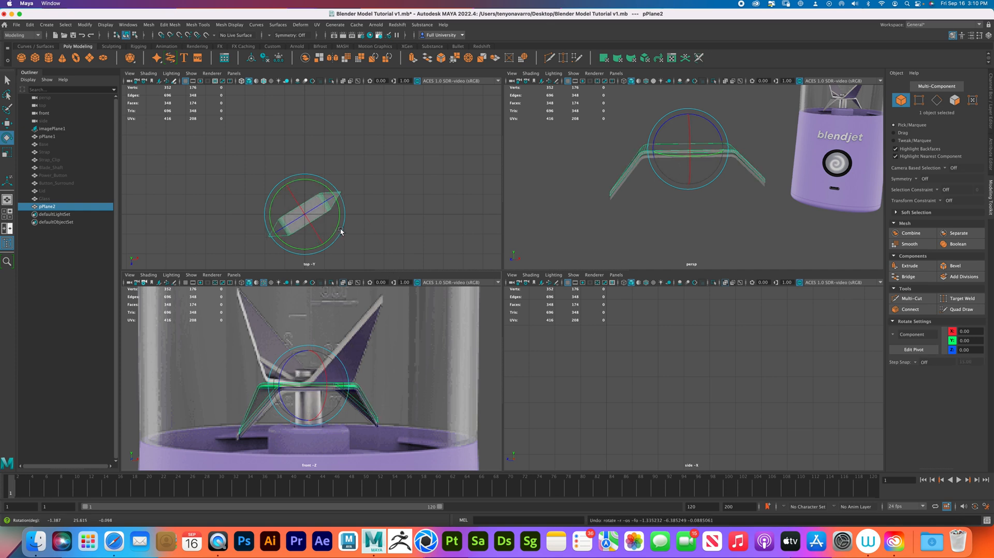
{"action": "key", "text": "j"}
{"action": "left_click_drag", "start_coordinate": [340, 225], "coordinate": [332, 230]}
{"action": "left_click_drag", "start_coordinate": [327, 189], "coordinate": [348, 206]}
{"action": "key", "text": "ctrl+z"}
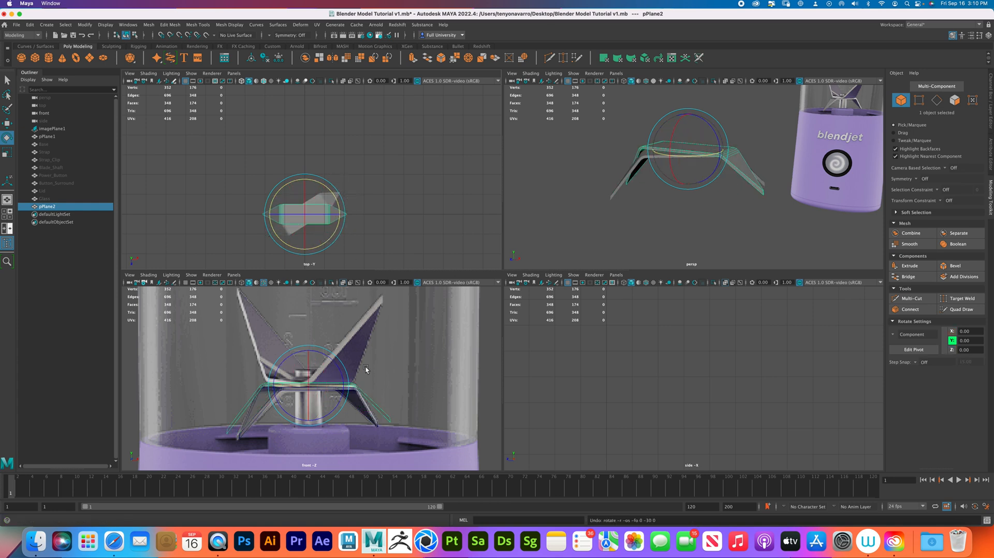
{"action": "key", "text": "j"}
{"action": "left_click_drag", "start_coordinate": [346, 382], "coordinate": [354, 405]}
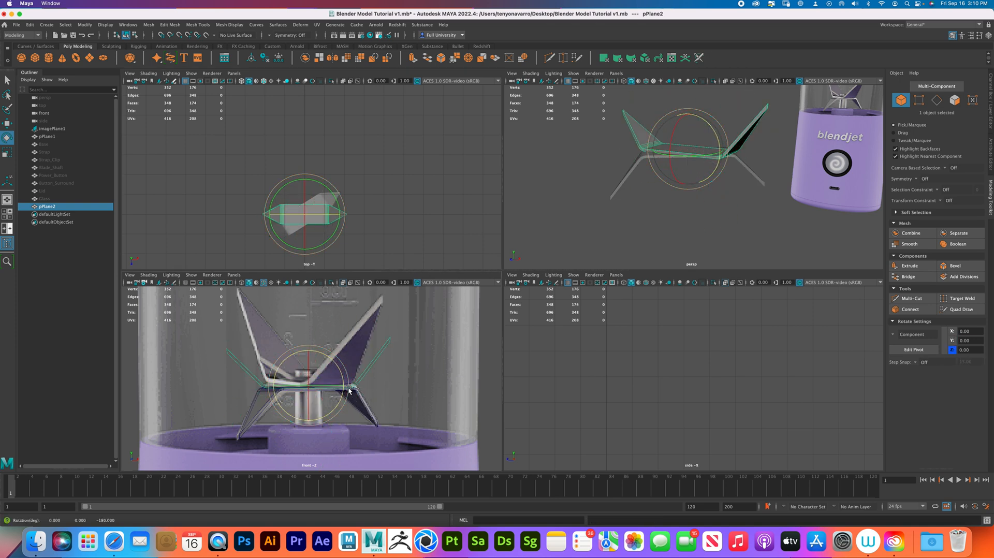
Place the flipped blade just above the lower blade and turn it to about 52.5° around the vertical axis
{"action": "key", "text": "w"}
{"action": "right_click_drag", "start_coordinate": [699, 183], "coordinate": [729, 189], "text": "alt"}
{"action": "left_click_drag", "start_coordinate": [690, 93], "coordinate": [695, 91]}
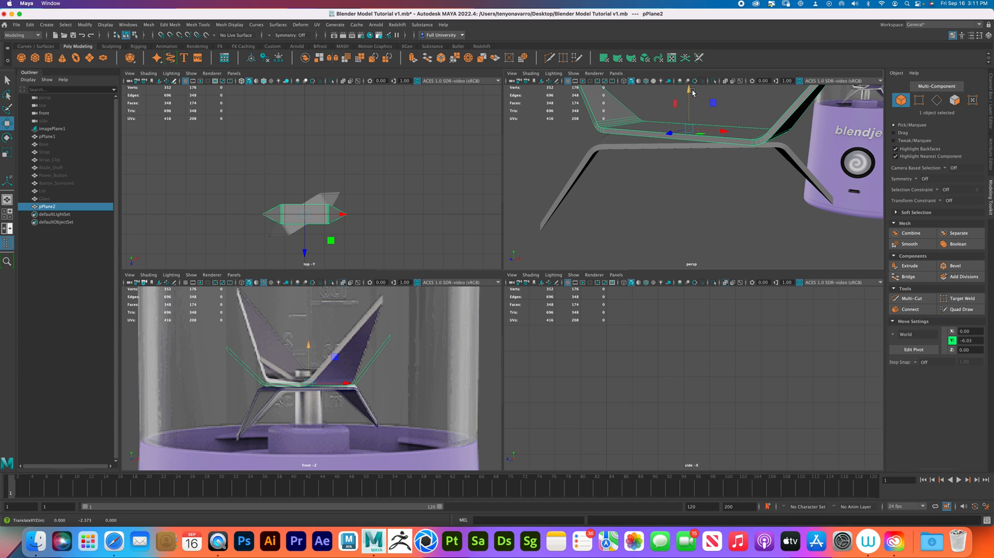
{"action": "key", "text": "e"}
{"action": "left_click_drag", "start_coordinate": [331, 386], "coordinate": [302, 382]}
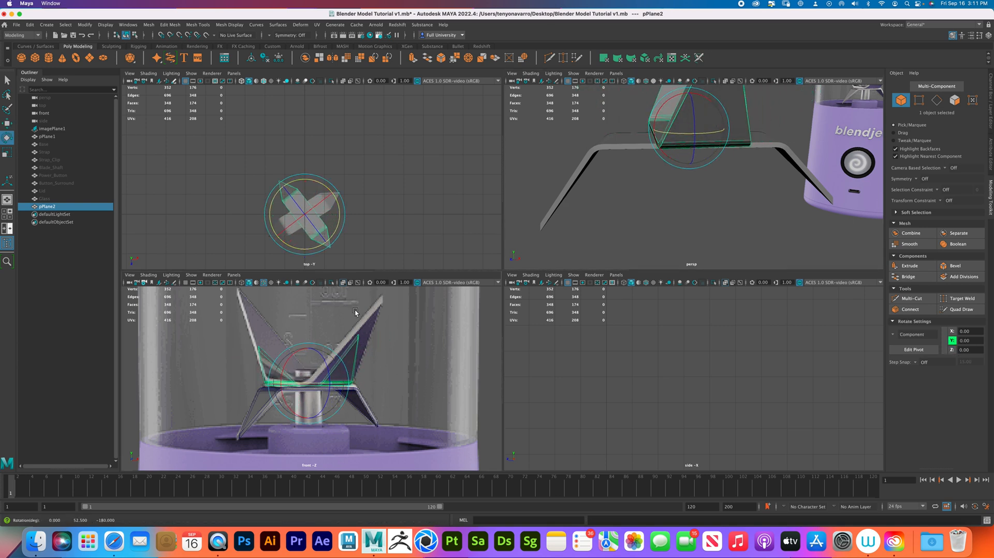
Scale the upper blade up to about 1.3 and raise it so its tips approach those in the reference image
{"action": "scroll", "coordinate": [362, 346], "scroll_direction": "up", "scroll_amount": 5}
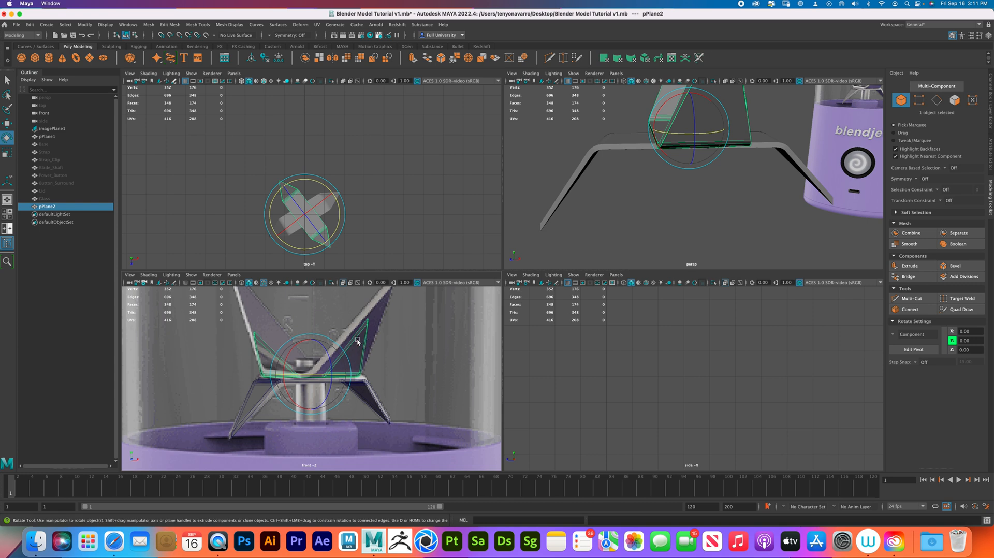
{"action": "key", "text": "r"}
{"action": "left_click_drag", "start_coordinate": [311, 374], "coordinate": [354, 346]}
{"action": "key", "text": "super+z"}
{"action": "middle_click_drag", "start_coordinate": [350, 341], "coordinate": [372, 384], "text": "alt"}
{"action": "key", "text": "shift+z"}
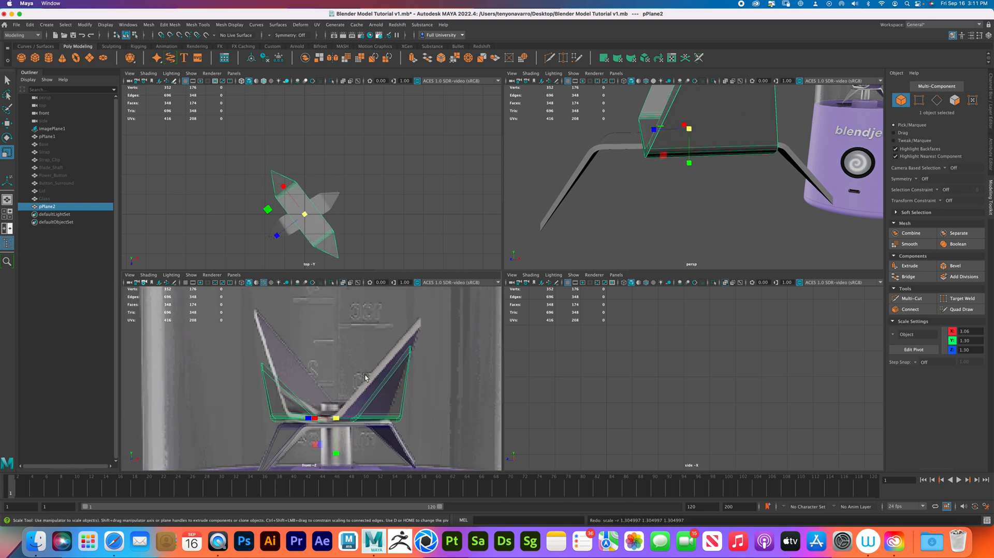
{"action": "key", "text": "w"}
{"action": "left_click_drag", "start_coordinate": [336, 379], "coordinate": [326, 338]}
{"action": "right_click_drag", "start_coordinate": [301, 329], "coordinate": [269, 326]}
{"action": "left_click_drag", "start_coordinate": [248, 306], "coordinate": [275, 320]}
{"action": "key", "text": "ctrl+z"}
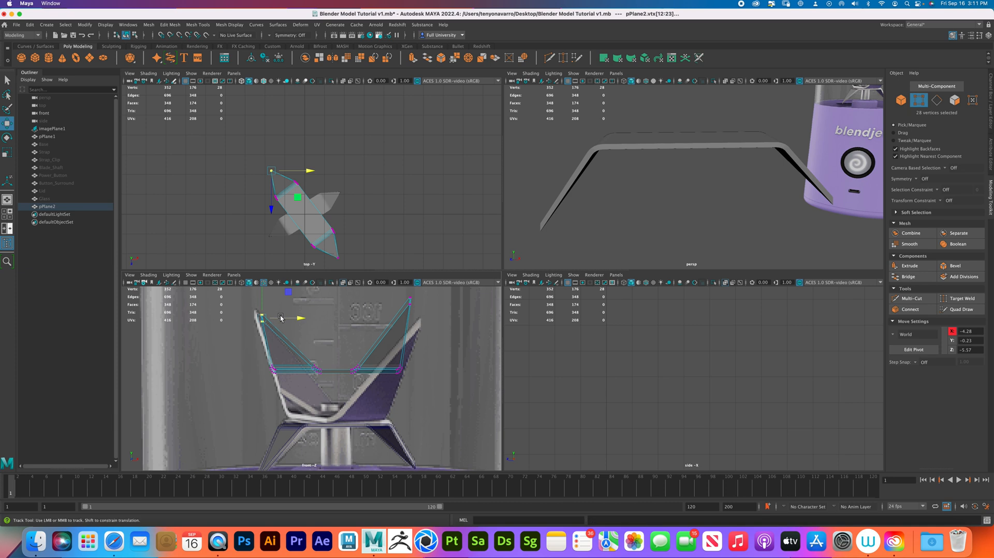
{"action": "middle_click_drag", "start_coordinate": [279, 317], "coordinate": [292, 367], "text": "alt"}
{"action": "right_click_drag", "start_coordinate": [297, 370], "coordinate": [281, 357]}
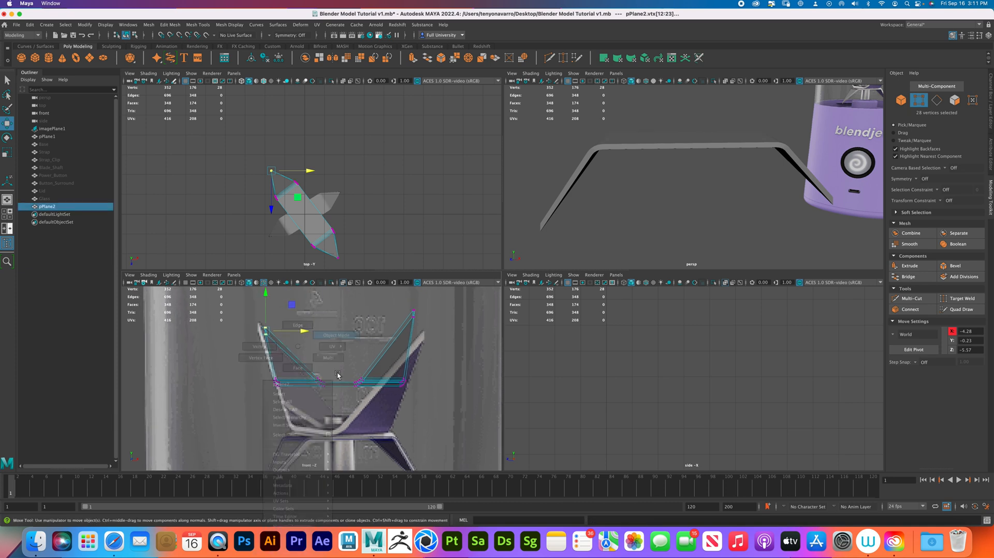
Turn the upper blade to about 50° around the vertical axis and move both tips' vertices onto the reference blade tips
{"action": "key", "text": "e"}
{"action": "left_click_drag", "start_coordinate": [345, 383], "coordinate": [349, 384]}
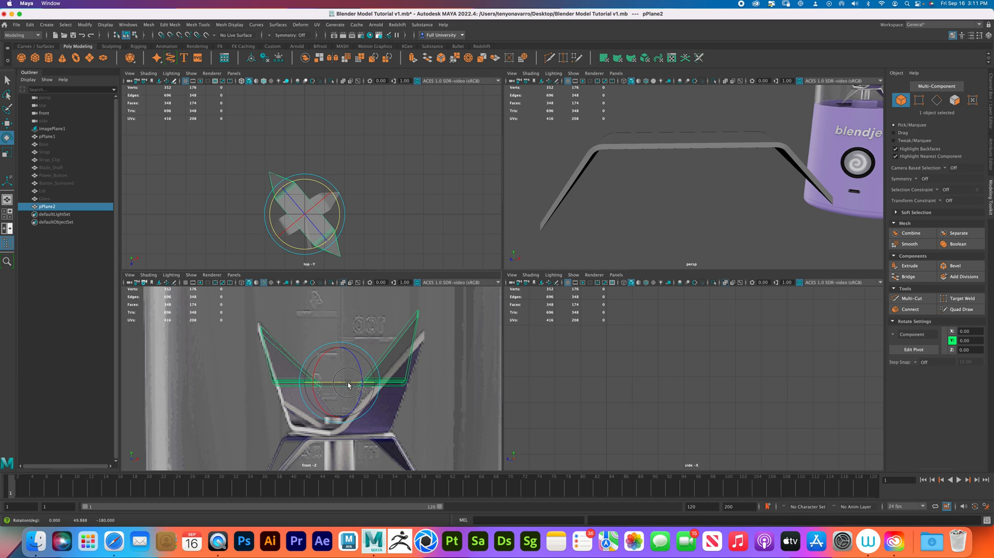
{"action": "right_click_drag", "start_coordinate": [276, 354], "coordinate": [282, 317]}
{"action": "key", "text": "w"}
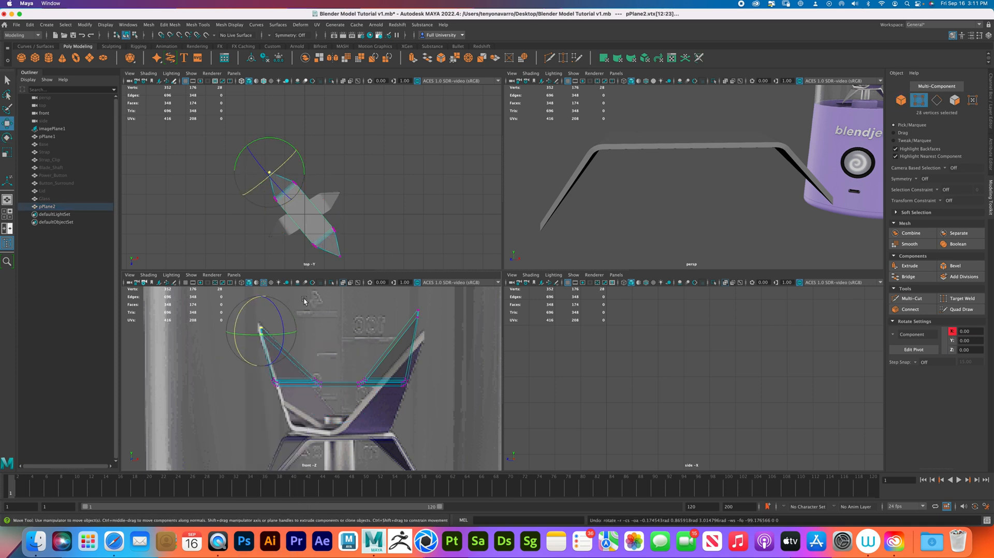
{"action": "left_click_drag", "start_coordinate": [262, 305], "coordinate": [262, 302]}
{"action": "left_click_drag", "start_coordinate": [301, 330], "coordinate": [259, 326]}
{"action": "left_click", "coordinate": [405, 309]}
{"action": "left_click_drag", "start_coordinate": [418, 315], "coordinate": [423, 338]}
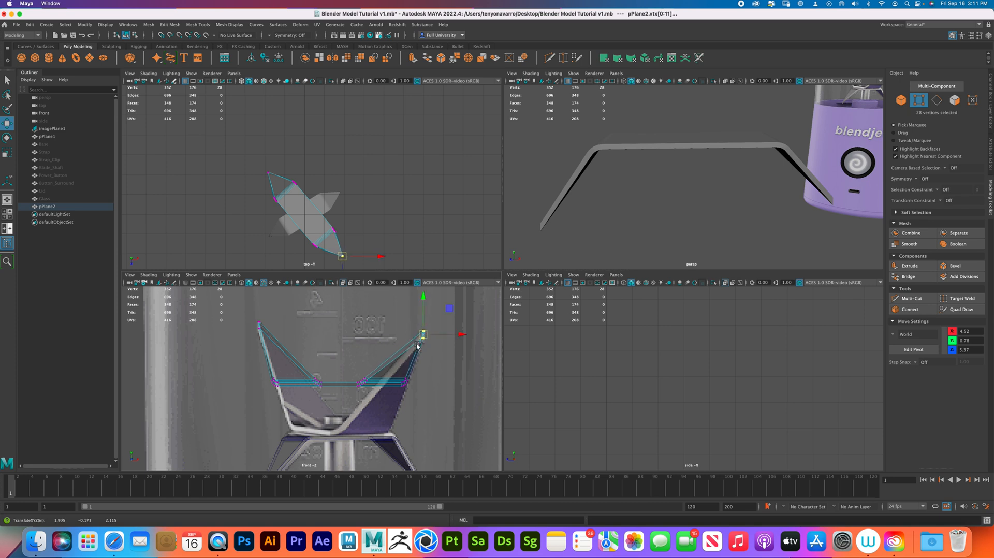
Move the upper blade's base vertices down to the reference bend and scale them inward to narrow the base
{"action": "left_click_drag", "start_coordinate": [420, 401], "coordinate": [263, 371]}
{"action": "left_click_drag", "start_coordinate": [340, 346], "coordinate": [349, 398]}
{"action": "key", "text": "r"}
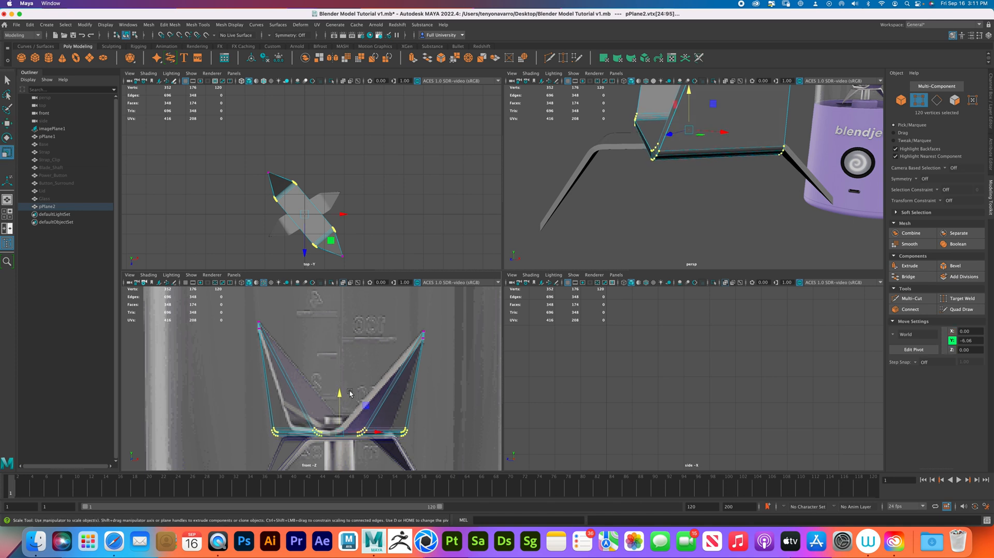
{"action": "mouse_move", "coordinate": [290, 193]}
{"action": "left_mouse_down"}
{"action": "mouse_move", "coordinate": [302, 198]}
{"action": "mouse_move", "coordinate": [293, 196]}
{"action": "left_mouse_up"}
Return to object mode and rotate the upper blade slightly around the vertical axis to match the reference
{"action": "right_click_drag", "start_coordinate": [329, 221], "coordinate": [355, 216]}
{"action": "key", "text": "e"}
{"action": "left_click_drag", "start_coordinate": [335, 217], "coordinate": [337, 200]}
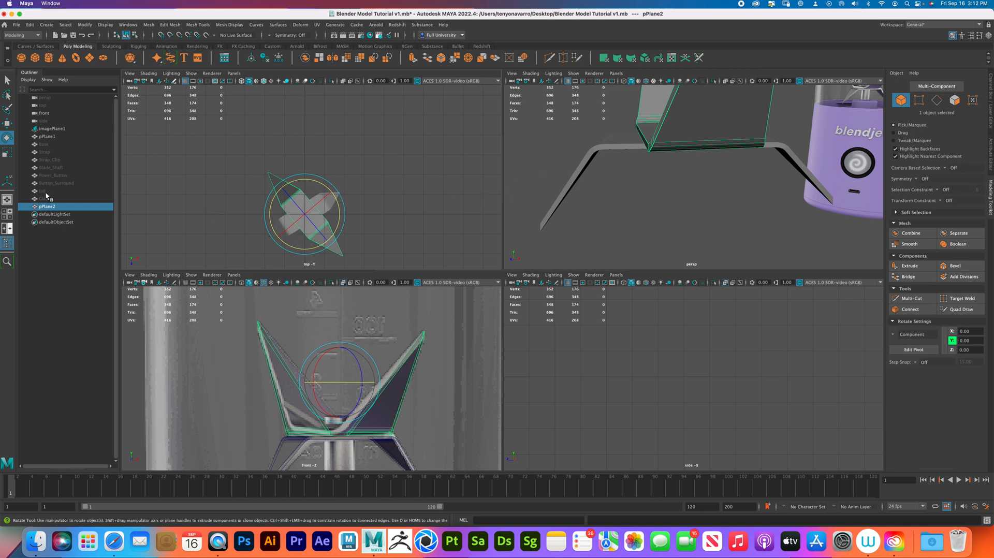
Unhide Blade_Shaft to check how it passes through both blades
{"action": "left_click", "coordinate": [60, 168]}
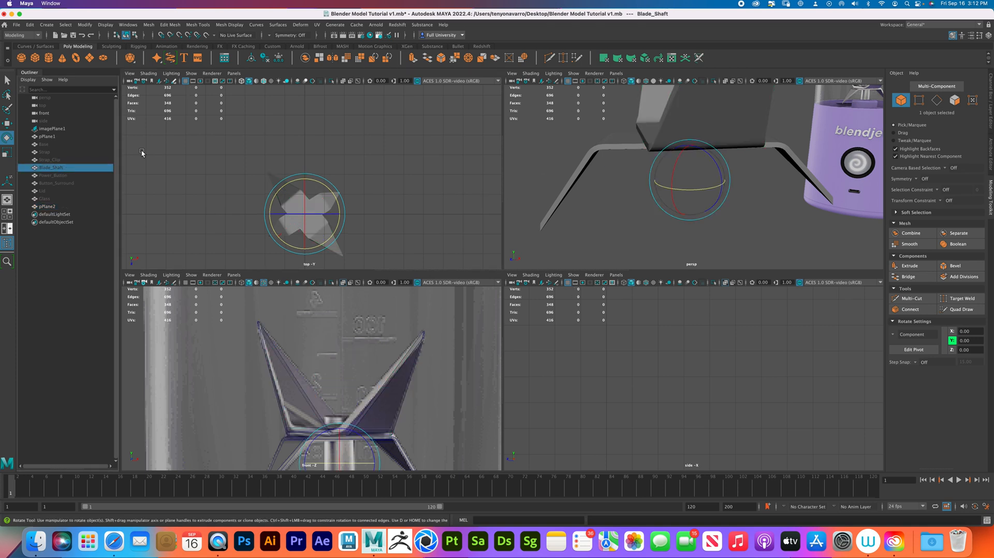
{"action": "key", "text": "f"}
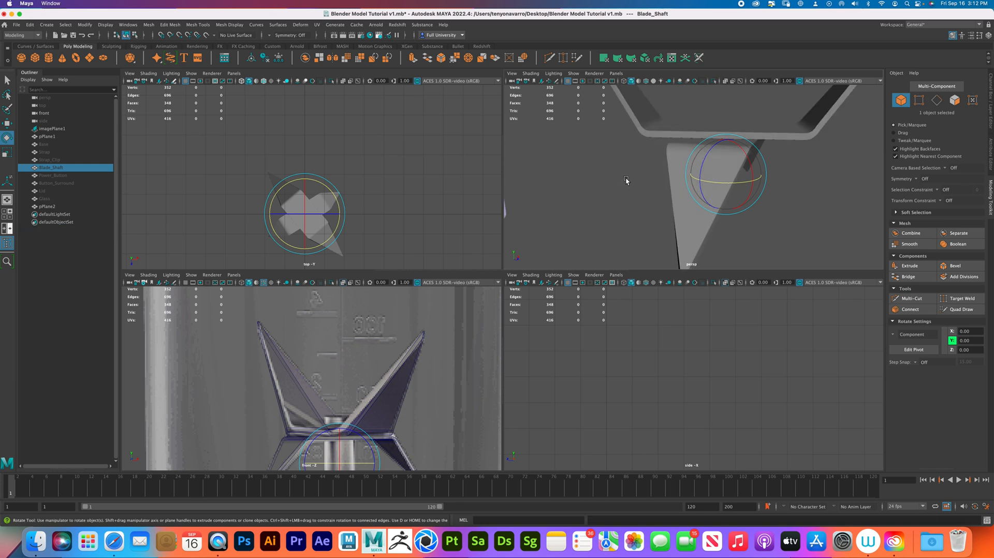
{"action": "key", "text": "shift+h"}
{"action": "left_click_drag", "start_coordinate": [800, 173], "coordinate": [759, 202], "text": "alt"}
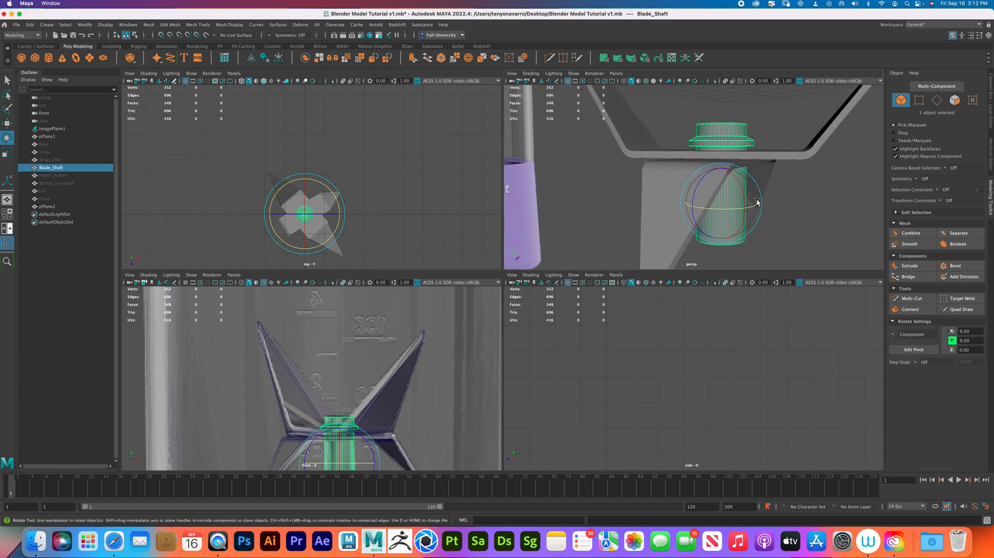
Select all faces on the upper side of the upper blade, raise them slightly to thicken it, and return to object mode
{"action": "left_click_drag", "start_coordinate": [748, 165], "coordinate": [775, 182], "text": "alt"}
{"action": "right_click_drag", "start_coordinate": [778, 189], "coordinate": [778, 210]}
{"action": "left_click_drag", "start_coordinate": [787, 203], "coordinate": [759, 175], "text": "alt"}
{"action": "left_click", "coordinate": [757, 158]}
{"action": "right_click_drag", "start_coordinate": [756, 153], "coordinate": [752, 168]}
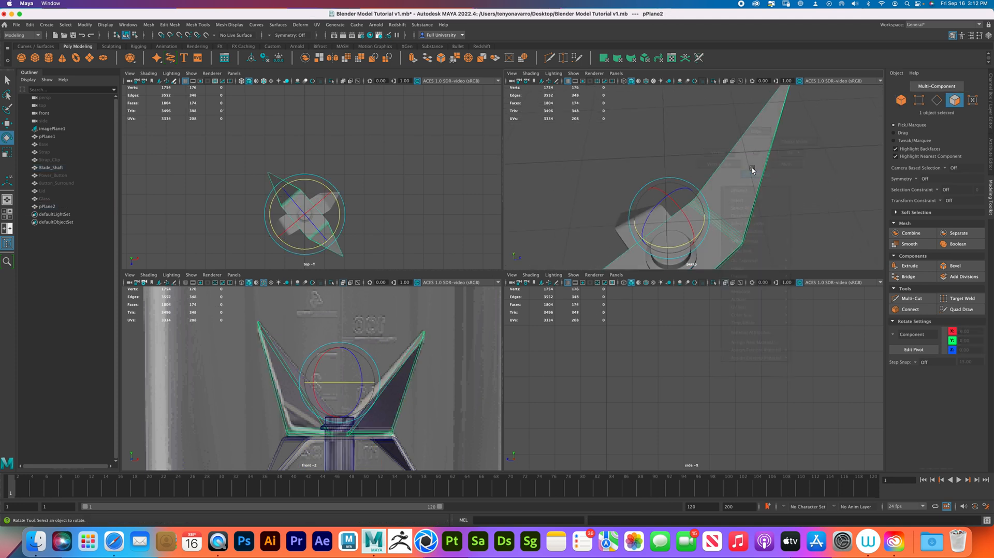
{"action": "left_click", "coordinate": [756, 164]}
{"action": "middle_click_drag", "start_coordinate": [760, 151], "coordinate": [761, 131], "text": "alt"}
{"action": "left_click_drag", "start_coordinate": [761, 131], "coordinate": [695, 191], "text": "alt"}
{"action": "right_click_drag", "start_coordinate": [695, 191], "coordinate": [728, 205], "text": "alt"}
{"action": "left_click_drag", "start_coordinate": [728, 206], "coordinate": [706, 179], "text": "alt"}
{"action": "middle_click_drag", "start_coordinate": [706, 179], "coordinate": [726, 187], "text": "alt"}
{"action": "right_click_drag", "start_coordinate": [726, 187], "coordinate": [709, 185], "text": "alt"}
{"action": "left_click_drag", "start_coordinate": [709, 186], "coordinate": [707, 176], "text": "alt"}
{"action": "right_click_drag", "start_coordinate": [707, 176], "coordinate": [713, 172], "text": "alt"}
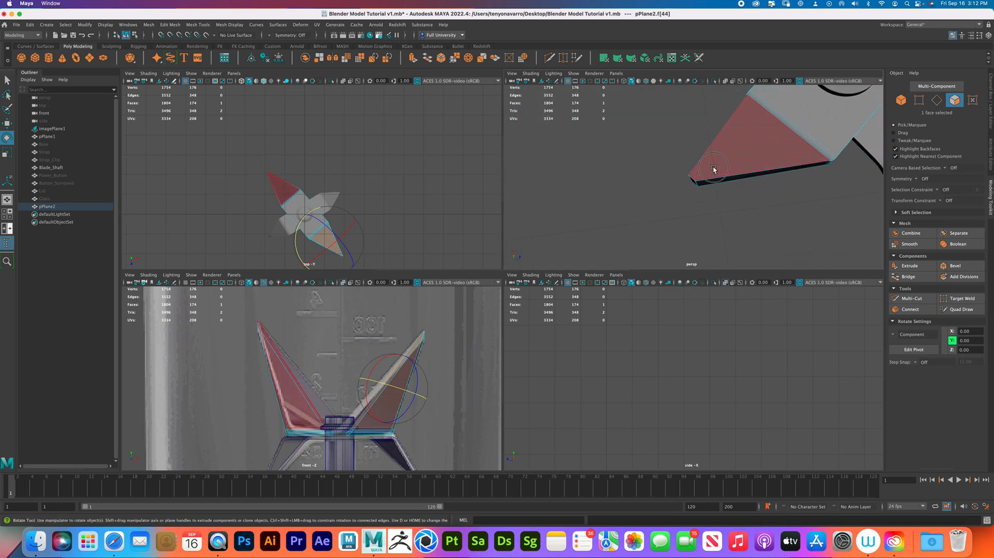
{"action": "double_click", "coordinate": [713, 171]}
{"action": "key", "text": "shift+period"}
{"action": "left_click_drag", "start_coordinate": [708, 150], "coordinate": [747, 208], "text": "alt"}
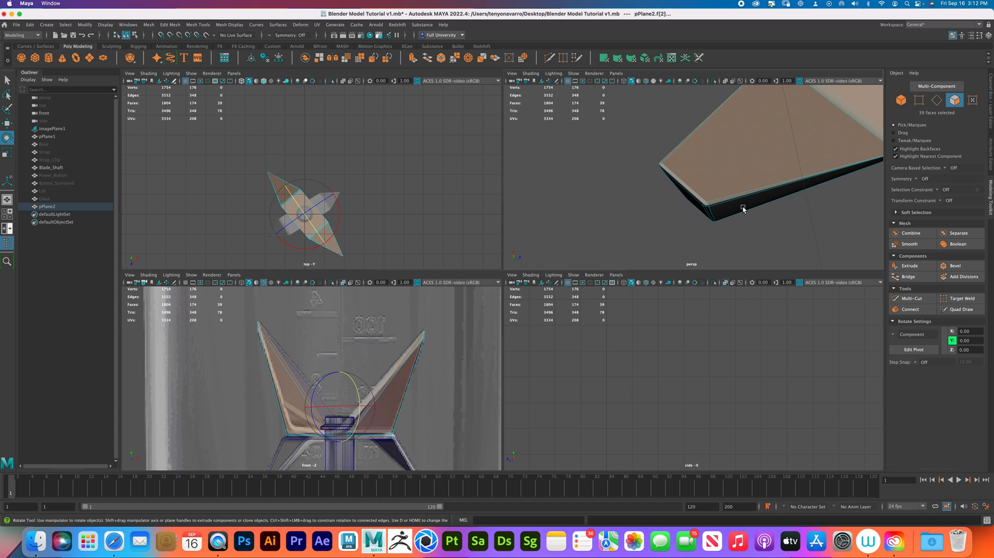
{"action": "key", "text": "shift+period"}
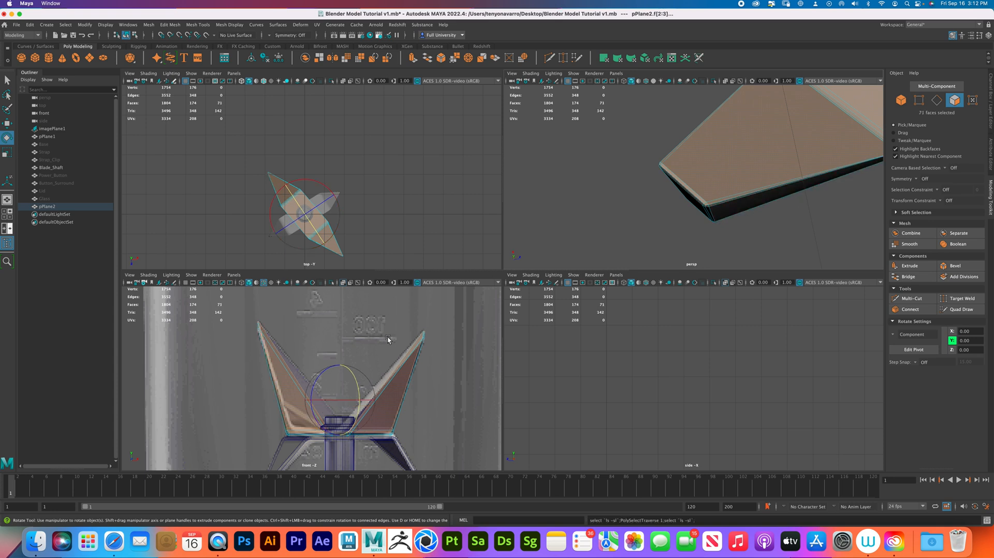
{"action": "key", "text": "w"}
{"action": "left_click_drag", "start_coordinate": [342, 340], "coordinate": [348, 338]}
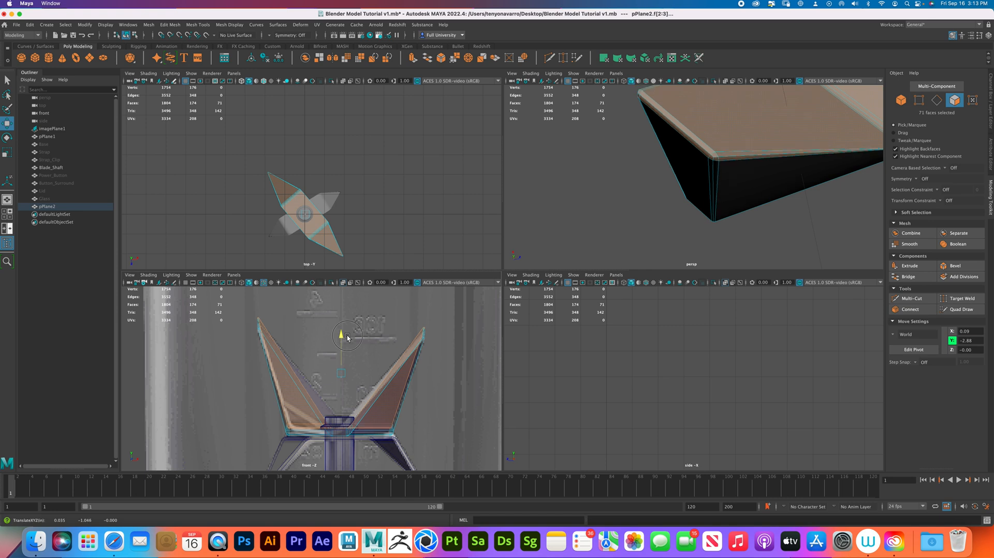
{"action": "right_click_drag", "start_coordinate": [319, 342], "coordinate": [339, 334]}
{"action": "left_click", "coordinate": [719, 228]}
Toggle the visibility of all parts from Base through Glass and clear the selection
{"action": "right_click_drag", "start_coordinate": [714, 213], "coordinate": [588, 155], "text": "alt"}
{"action": "left_click_drag", "start_coordinate": [588, 156], "coordinate": [680, 217], "text": "alt"}
{"action": "scroll", "coordinate": [711, 223], "scroll_direction": "down", "scroll_amount": 5}
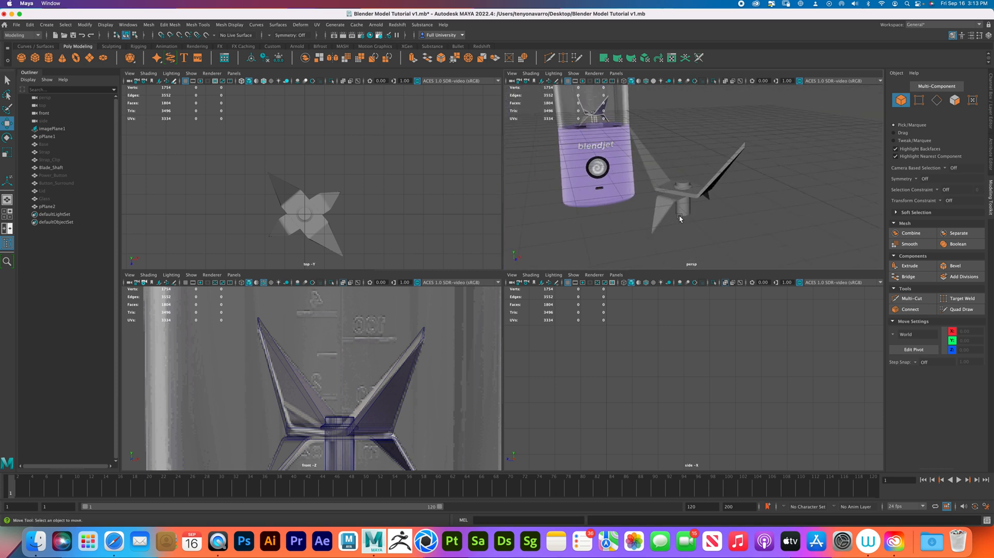
{"action": "scroll", "coordinate": [384, 402], "scroll_direction": "down", "scroll_amount": 2}
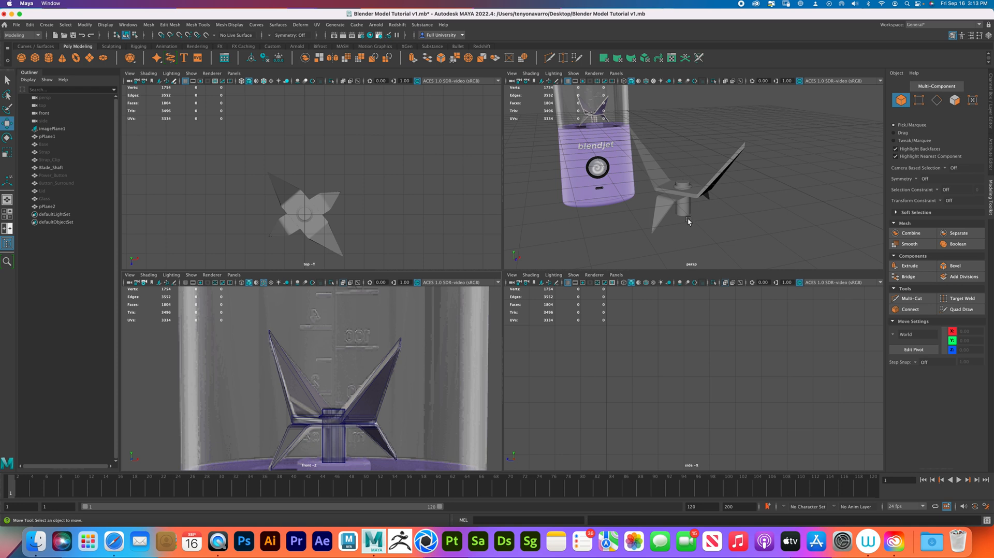
{"action": "key", "text": "ctrl+1"}
{"action": "key", "text": "ctrl+1"}
{"action": "left_click", "coordinate": [52, 145]}
{"action": "left_click", "coordinate": [49, 200], "text": "shift"}
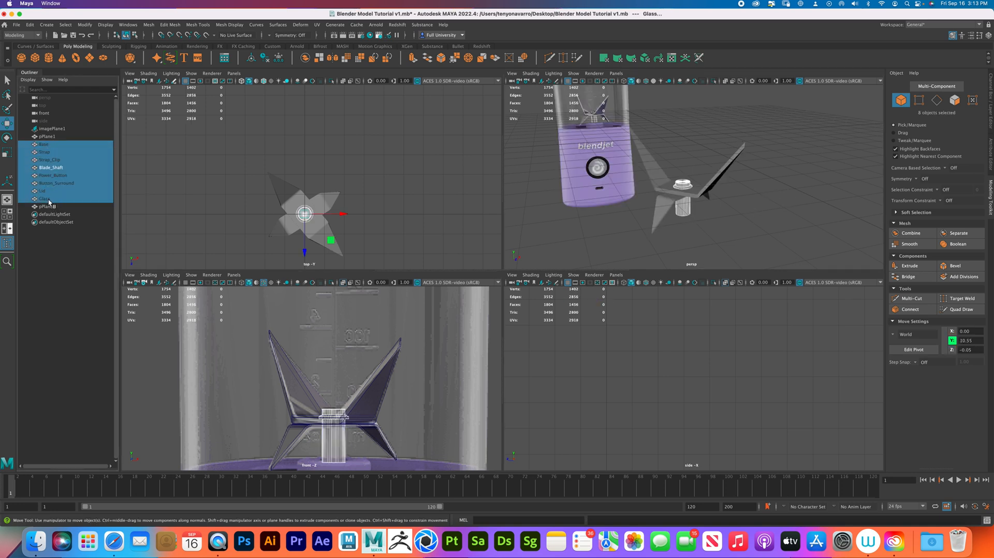
{"action": "key", "text": "h"}
{"action": "left_click", "coordinate": [820, 191]}
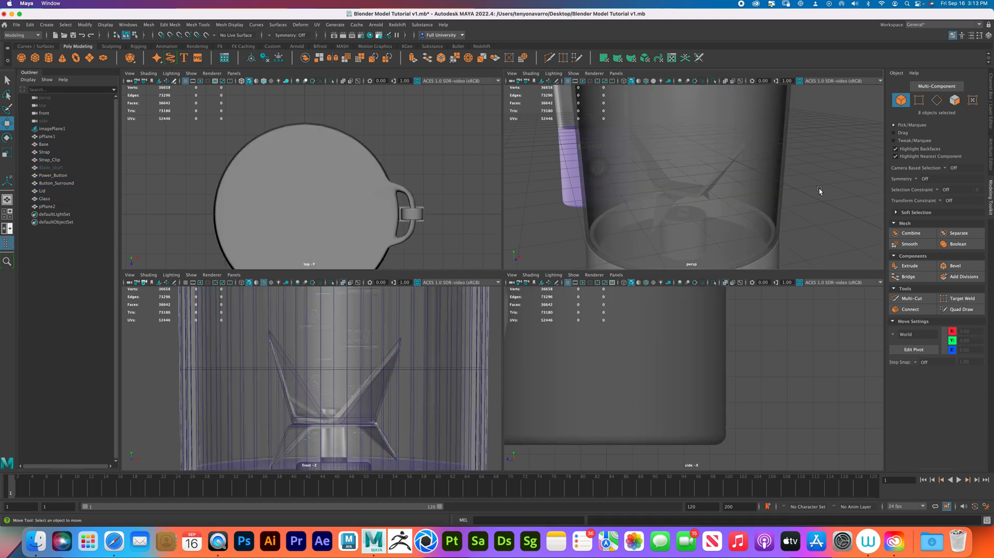
Unhide Blade_Shaft and clear the selection
{"action": "left_click", "coordinate": [55, 169]}
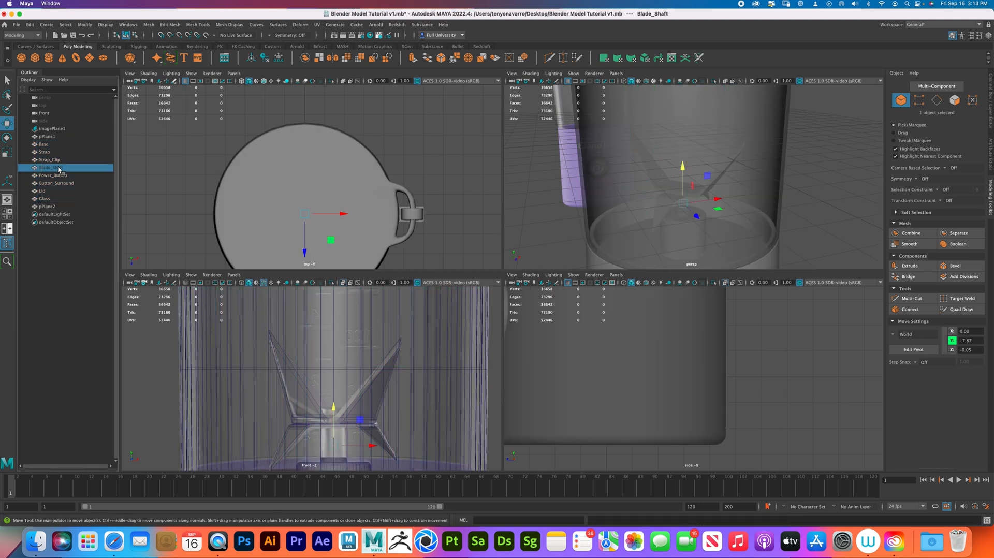
{"action": "key", "text": "h"}
{"action": "left_click", "coordinate": [799, 194]}
Compare the complete blender model with the reference image in the perspective view, from the blades down to the base
{"action": "right_click_drag", "start_coordinate": [815, 191], "coordinate": [781, 200], "text": "alt"}
{"action": "mouse_move", "coordinate": [781, 200]}
{"action": "left_mouse_down", "text": "alt"}
{"action": "mouse_move", "coordinate": [752, 200]}
{"action": "mouse_move", "coordinate": [770, 200]}
{"action": "left_mouse_up", "text": "alt"}
{"action": "right_click_drag", "start_coordinate": [771, 200], "coordinate": [739, 217], "text": "alt"}
{"action": "left_click_drag", "start_coordinate": [739, 218], "coordinate": [720, 237], "text": "alt"}
{"action": "right_click_drag", "start_coordinate": [720, 238], "coordinate": [744, 213], "text": "alt"}
{"action": "mouse_move", "coordinate": [744, 213]}
{"action": "left_mouse_down", "text": "alt"}
{"action": "mouse_move", "coordinate": [744, 222]}
{"action": "mouse_move", "coordinate": [732, 209]}
{"action": "mouse_move", "coordinate": [734, 221]}
{"action": "left_mouse_up", "text": "alt"}
{"action": "key", "text": "space"}
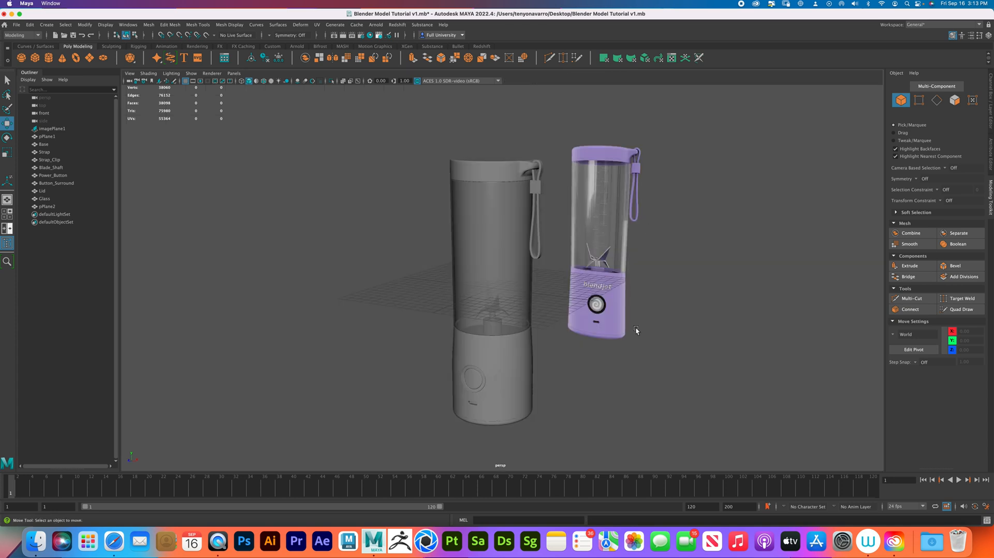
{"action": "middle_click_drag", "start_coordinate": [513, 366], "coordinate": [523, 334], "text": "alt"}
{"action": "left_click_drag", "start_coordinate": [590, 368], "coordinate": [565, 345], "text": "alt"}
{"action": "right_click_drag", "start_coordinate": [573, 354], "coordinate": [591, 357], "text": "alt"}
{"action": "middle_click_drag", "start_coordinate": [591, 356], "coordinate": [557, 324], "text": "alt"}
{"action": "mouse_move", "coordinate": [558, 326]}
{"action": "left_mouse_down", "text": "alt"}
{"action": "mouse_move", "coordinate": [570, 348]}
{"action": "mouse_move", "coordinate": [556, 331]}
{"action": "left_mouse_up", "text": "alt"}
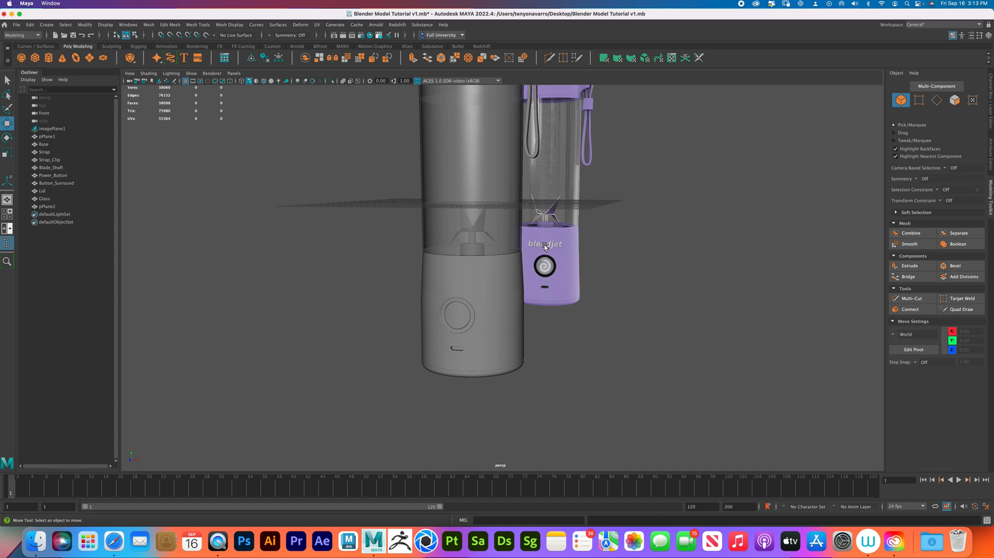
Select all the blender model parts in the front view and hide them, leaving only the reference image
{"action": "key", "text": "space"}
{"action": "right_click_drag", "start_coordinate": [411, 375], "coordinate": [217, 358], "text": "alt"}
{"action": "right_click_drag", "start_coordinate": [361, 375], "coordinate": [304, 348], "text": "alt"}
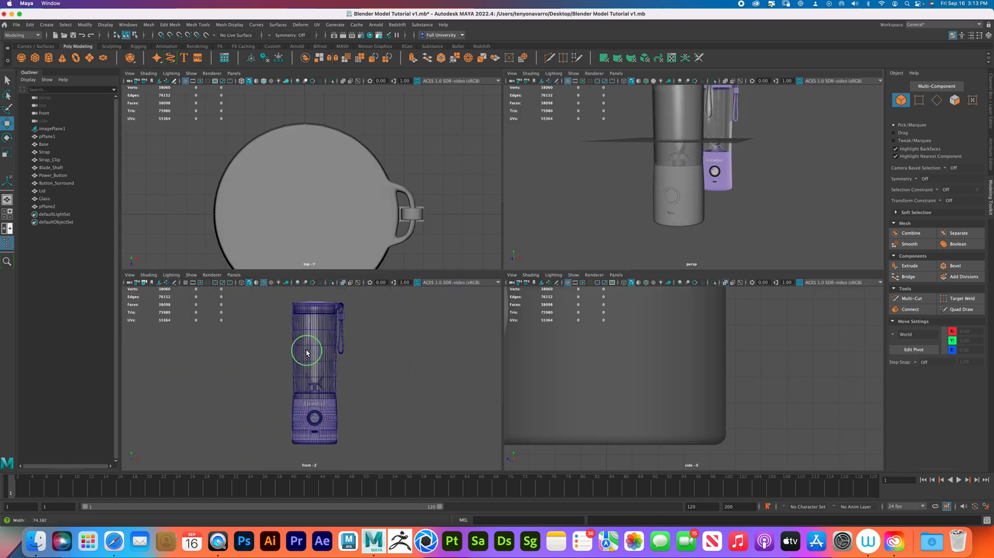
{"action": "left_click_drag", "start_coordinate": [375, 435], "coordinate": [253, 311]}
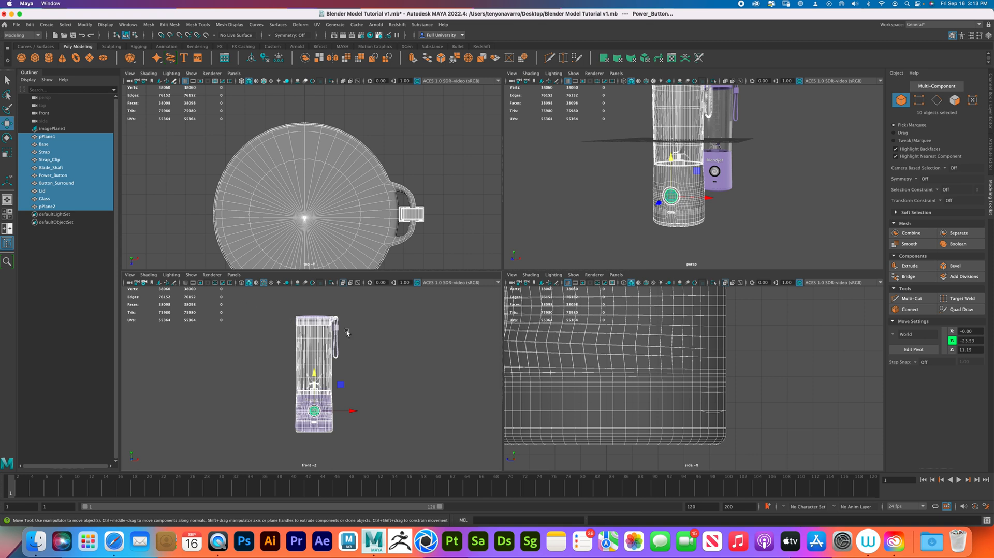
{"action": "key", "text": "h"}
{"action": "left_click", "coordinate": [370, 365]}
Create a polygon cylinder and lower it onto the blendjet lettering of the base in the front view
{"action": "right_click_drag", "start_coordinate": [330, 402], "coordinate": [409, 440], "text": "alt"}
{"action": "right_click_drag", "start_coordinate": [325, 430], "coordinate": [352, 441], "text": "alt"}
{"action": "key", "text": "space"}
{"action": "middle_click_drag", "start_coordinate": [490, 352], "coordinate": [465, 292], "text": "alt"}
{"action": "right_click_drag", "start_coordinate": [511, 334], "coordinate": [556, 368], "text": "alt"}
{"action": "middle_click_drag", "start_coordinate": [562, 368], "coordinate": [554, 298], "text": "alt"}
{"action": "right_click_drag", "start_coordinate": [575, 327], "coordinate": [613, 351], "text": "alt"}
{"action": "right_click_drag", "start_coordinate": [526, 332], "coordinate": [574, 352], "text": "alt"}
{"action": "right_click_drag", "start_coordinate": [545, 301], "coordinate": [578, 333], "text": "alt"}
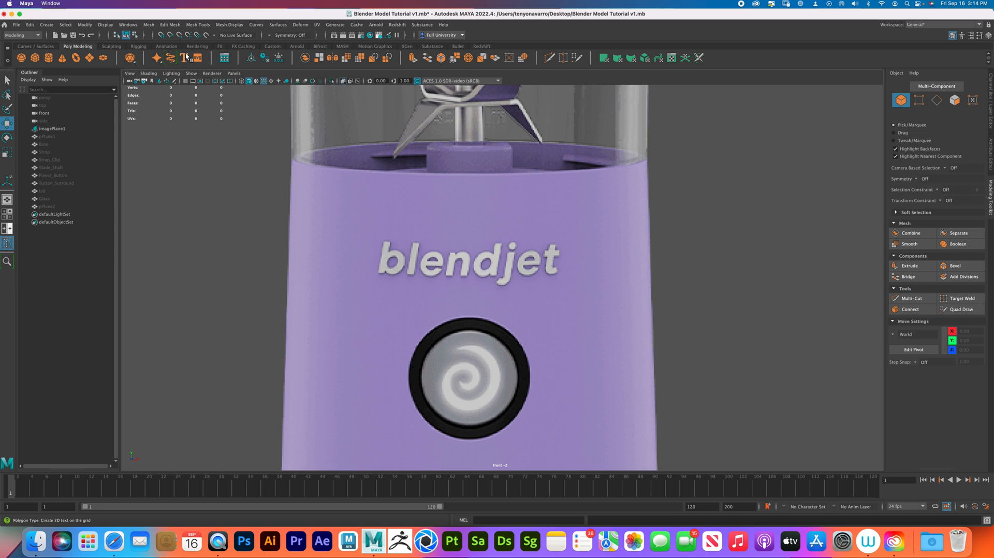
{"action": "left_click", "coordinate": [49, 59]}
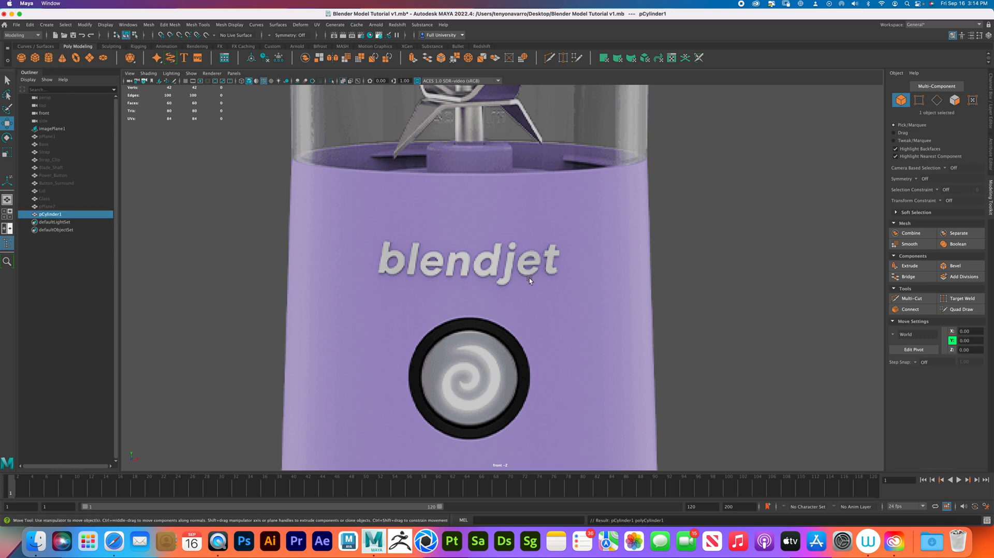
{"action": "scroll", "coordinate": [517, 285], "scroll_direction": "down", "scroll_amount": 5}
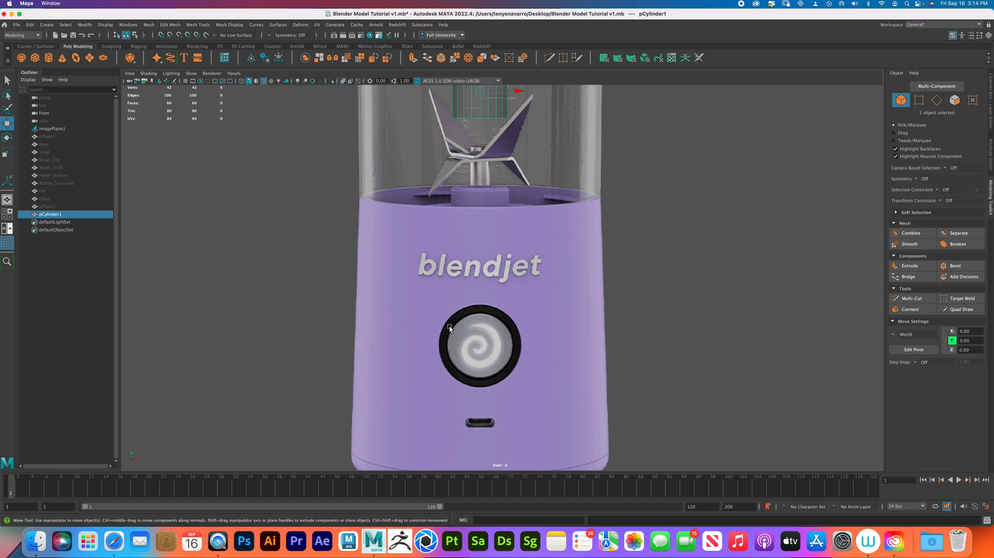
{"action": "right_click_drag", "start_coordinate": [495, 384], "coordinate": [374, 320], "text": "alt"}
{"action": "middle_click_drag", "start_coordinate": [447, 207], "coordinate": [425, 263], "text": "alt"}
{"action": "right_click_drag", "start_coordinate": [425, 263], "coordinate": [482, 233], "text": "alt"}
{"action": "left_click_drag", "start_coordinate": [469, 150], "coordinate": [470, 316]}
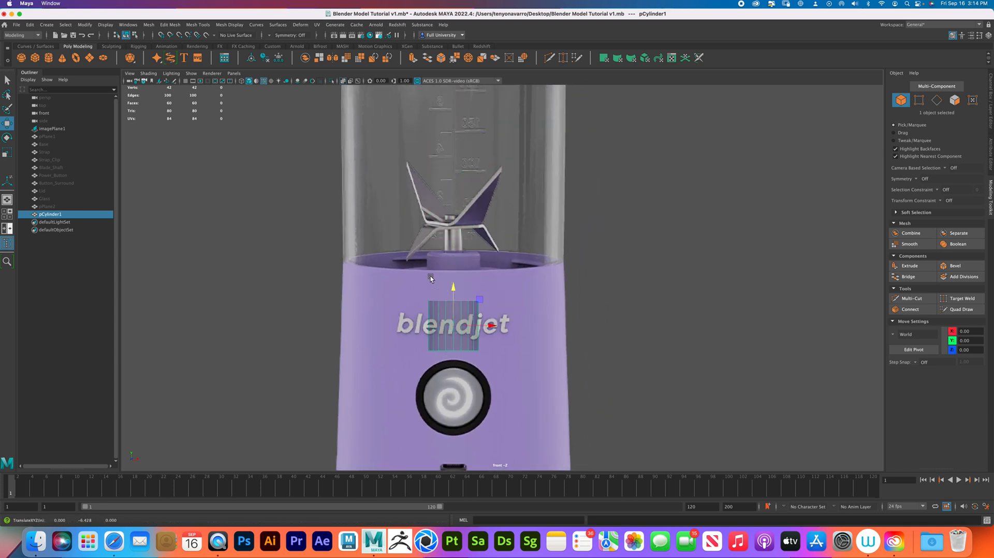
Move the cylinder sideways along the X axis over the start of the blendjet lettering
{"action": "scroll", "coordinate": [497, 315], "scroll_direction": "up", "scroll_amount": 3}
{"action": "middle_click_drag", "start_coordinate": [498, 329], "coordinate": [602, 234], "text": "alt"}
{"action": "right_click_drag", "start_coordinate": [602, 235], "coordinate": [767, 293], "text": "alt"}
{"action": "middle_click_drag", "start_coordinate": [767, 294], "coordinate": [747, 369], "text": "alt"}
{"action": "left_click_drag", "start_coordinate": [536, 309], "coordinate": [417, 301]}
{"action": "key", "text": "ctrl+z"}
{"action": "left_click_drag", "start_coordinate": [565, 310], "coordinate": [477, 305]}
Delete the cylinder's side and bottom faces, keeping only the upper cap
{"action": "key", "text": "e"}
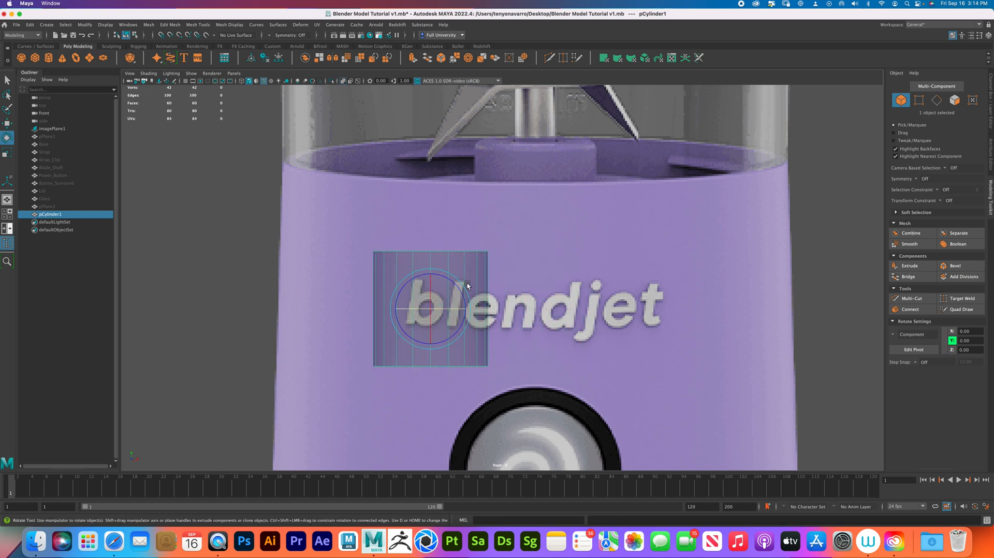
{"action": "right_click_drag", "start_coordinate": [470, 278], "coordinate": [467, 299]}
{"action": "left_click_drag", "start_coordinate": [517, 393], "coordinate": [340, 316]}
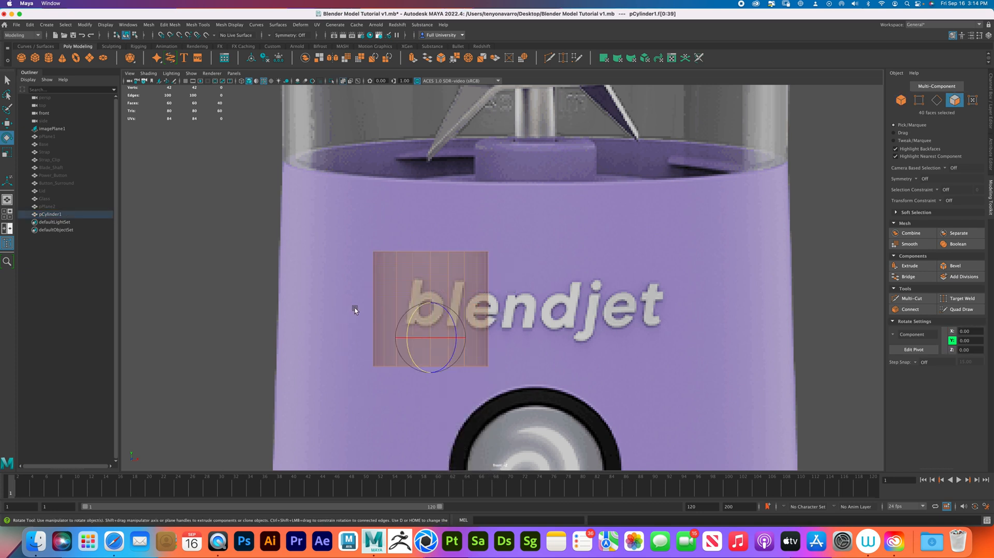
{"action": "key", "text": "Delete"}
Try to rotate the remaining cap faces upright toward the front view
{"action": "left_click_drag", "start_coordinate": [339, 236], "coordinate": [523, 276]}
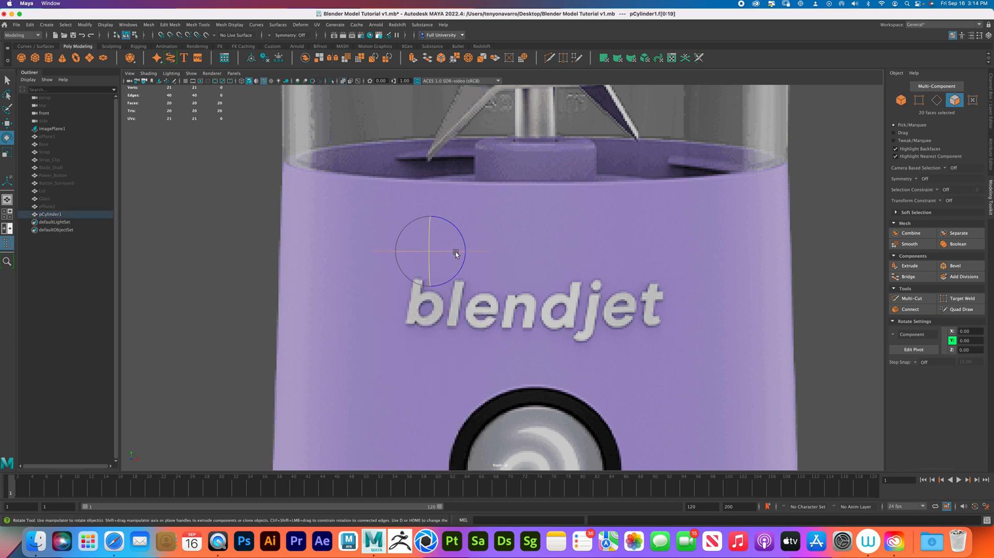
{"action": "key", "text": "j"}
{"action": "left_click_drag", "start_coordinate": [429, 234], "coordinate": [433, 268]}
{"action": "key", "text": "super+z"}
{"action": "key", "text": "super+z"}
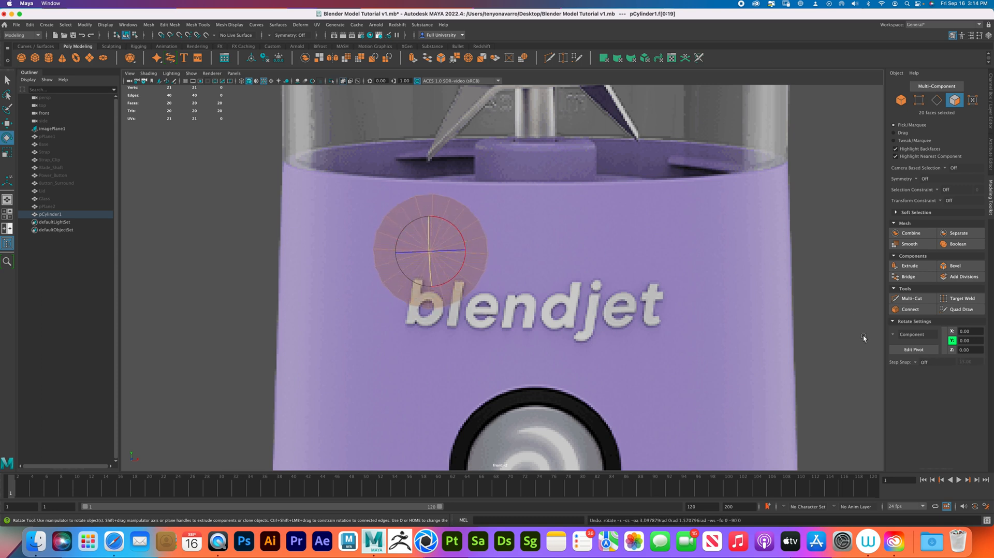
Set the rotation axis orientation to World and rotate the cap faces upright to face the front view
{"action": "left_click", "coordinate": [912, 335]}
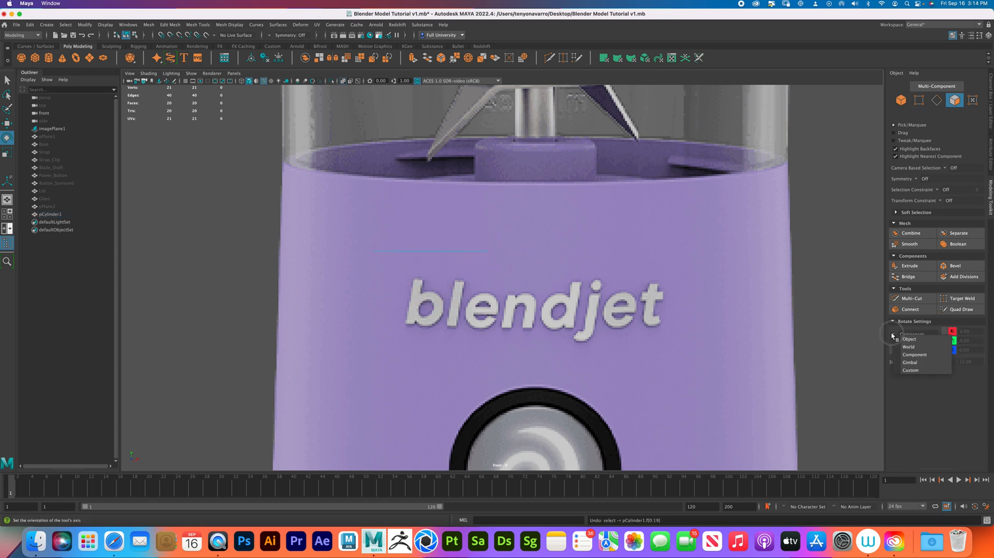
{"action": "left_click", "coordinate": [915, 346]}
{"action": "left_click_drag", "start_coordinate": [316, 216], "coordinate": [549, 293]}
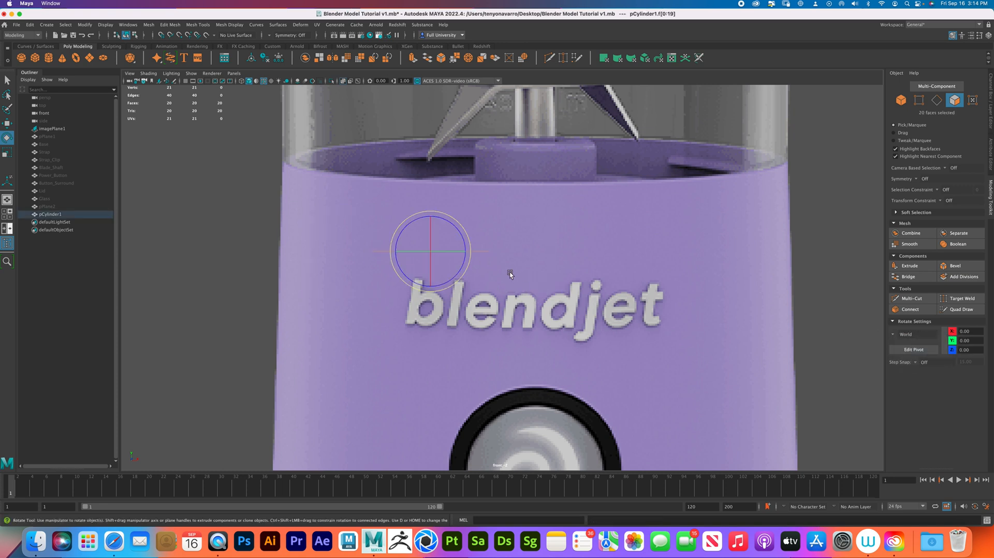
{"action": "left_click_drag", "start_coordinate": [431, 273], "coordinate": [433, 285]}
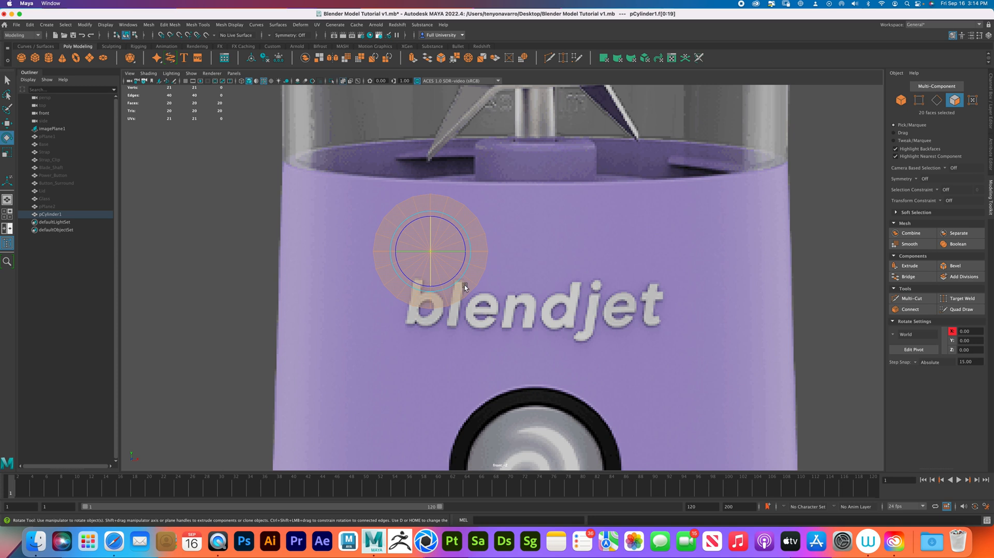
{"action": "key", "text": "space"}
{"action": "scroll", "coordinate": [704, 363], "scroll_direction": "up", "scroll_amount": 5}
{"action": "left_click_drag", "start_coordinate": [709, 327], "coordinate": [700, 319]}
{"action": "key", "text": "z"}
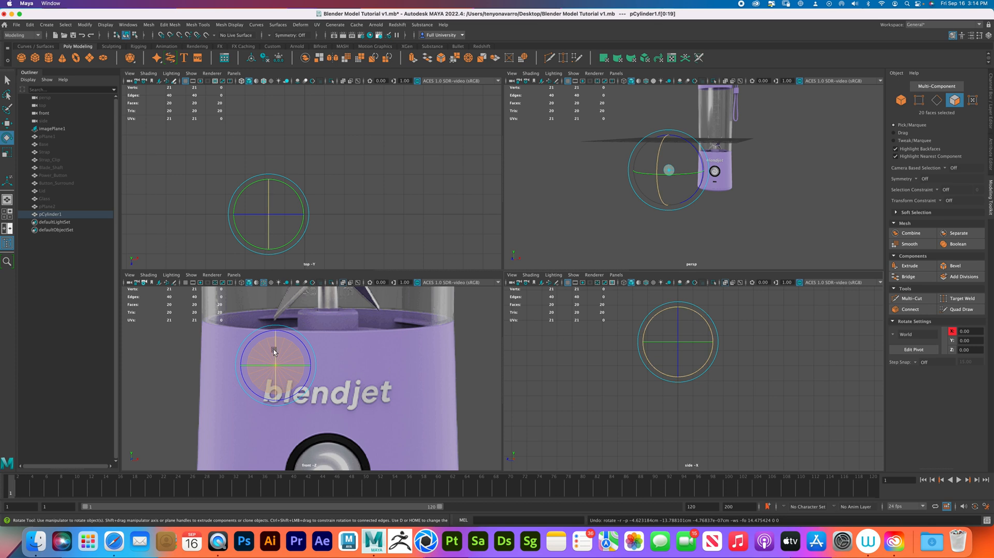
Scale the cap faces down uniformly to a small disc sized for the letter b's bowl
{"action": "key", "text": "r"}
{"action": "scroll", "coordinate": [290, 362], "scroll_direction": "up", "scroll_amount": 3}
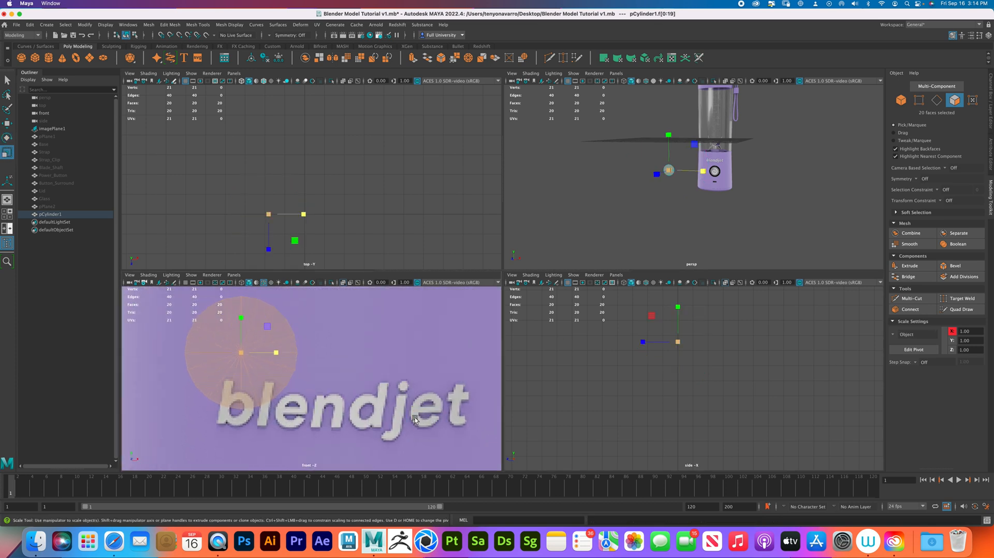
{"action": "left_click_drag", "start_coordinate": [314, 365], "coordinate": [247, 363]}
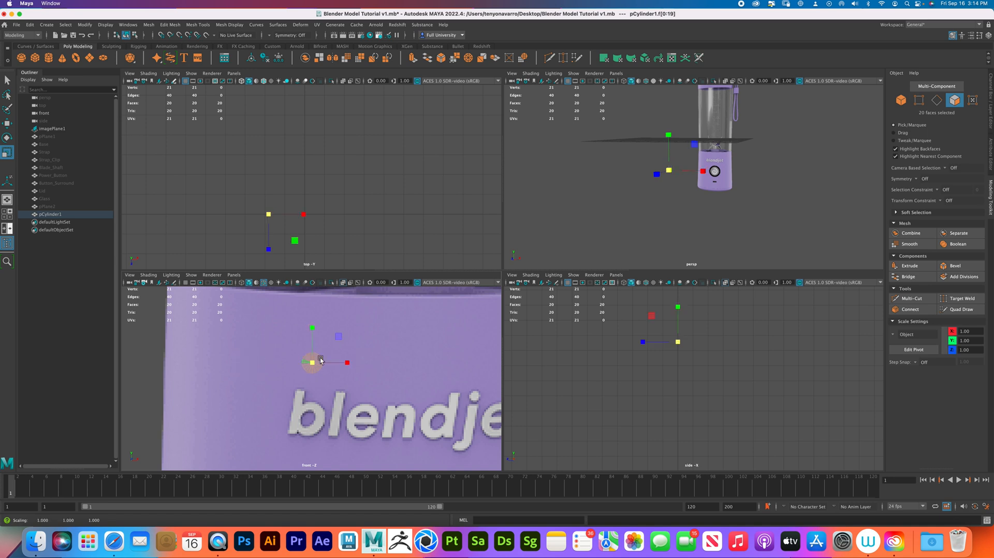
{"action": "scroll", "coordinate": [381, 324], "scroll_direction": "up", "scroll_amount": 3}
{"action": "scroll", "coordinate": [385, 342], "scroll_direction": "down", "scroll_amount": 5}
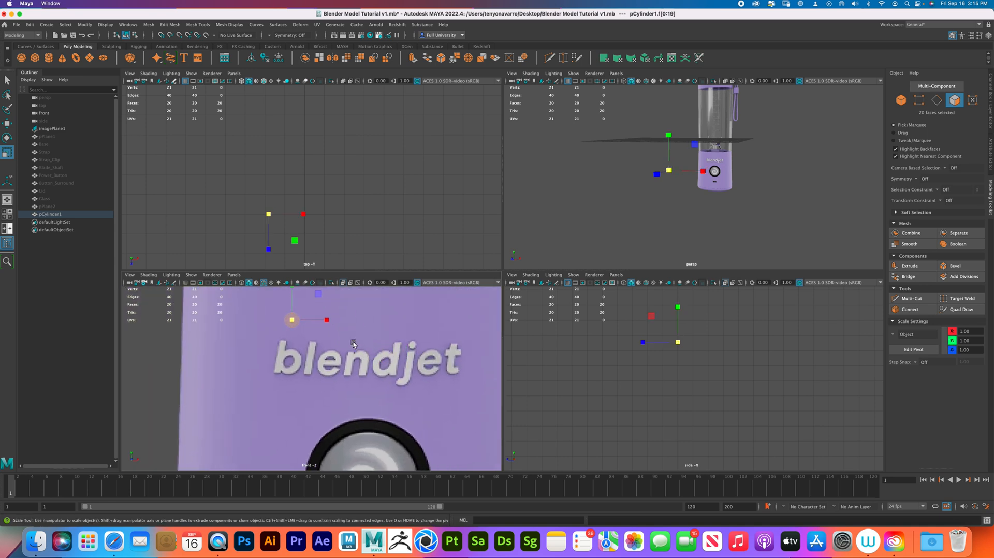
Move the disc into the bowl of the letter b, at about X -4.80, Y -16.34
{"action": "scroll", "coordinate": [361, 377], "scroll_direction": "up", "scroll_amount": 2}
{"action": "key", "text": "w"}
{"action": "left_click_drag", "start_coordinate": [338, 357], "coordinate": [335, 413]}
{"action": "scroll", "coordinate": [381, 373], "scroll_direction": "up", "scroll_amount": 2}
{"action": "key", "text": "r"}
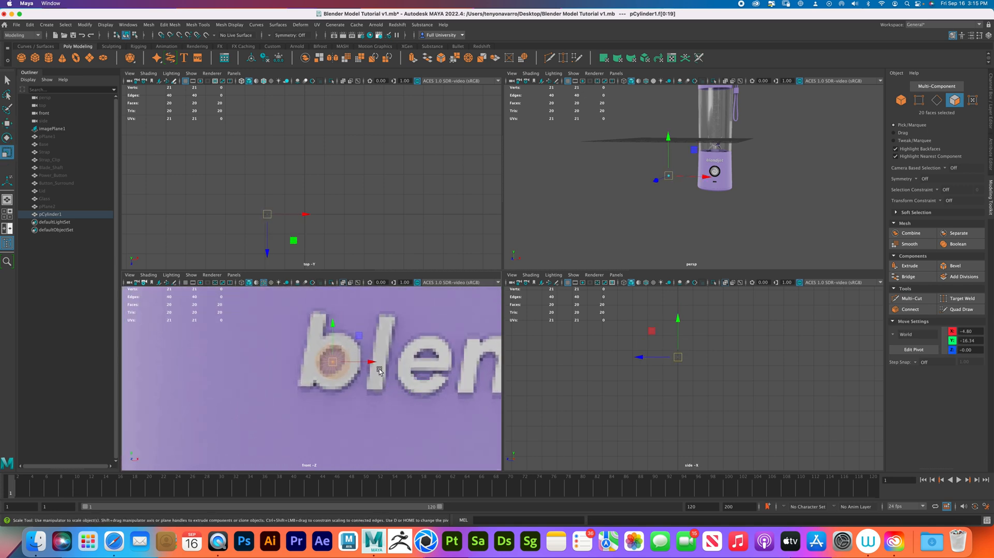
{"action": "key", "text": "super+z"}
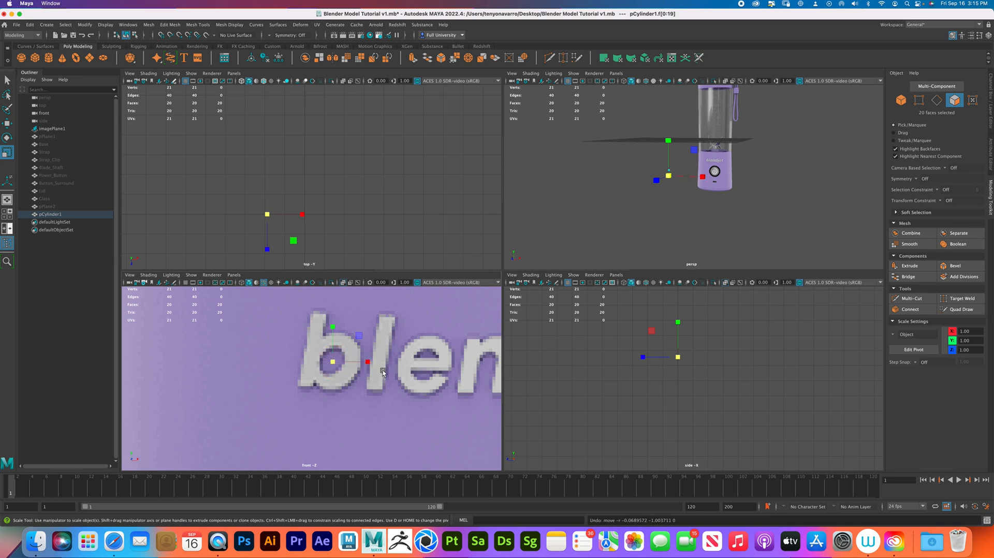
{"action": "key", "text": "super+shift+z"}
{"action": "key", "text": "w"}
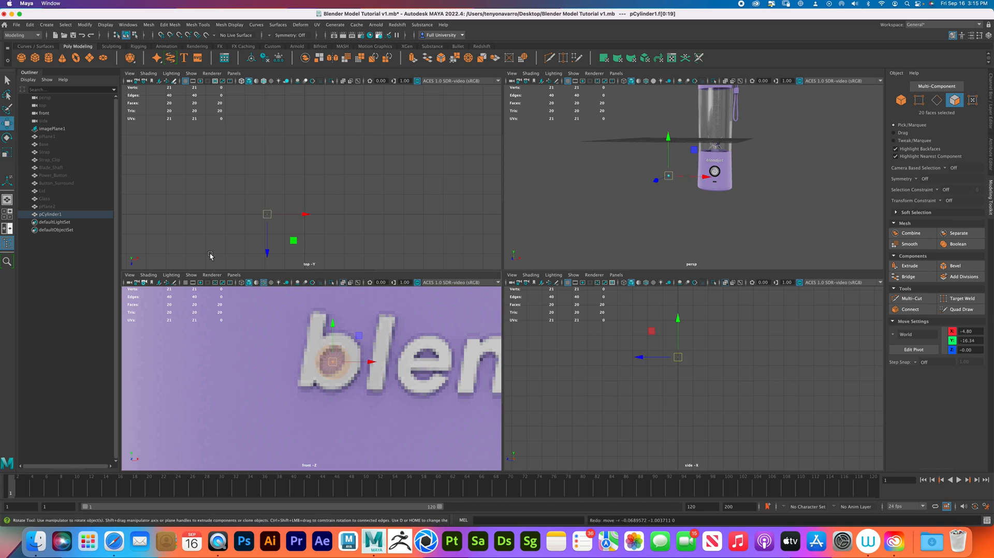
Try to copy the disc toward the letter e while still in face mode
{"action": "scroll", "coordinate": [328, 341], "scroll_direction": "down", "scroll_amount": 3}
{"action": "left_click", "coordinate": [280, 356]}
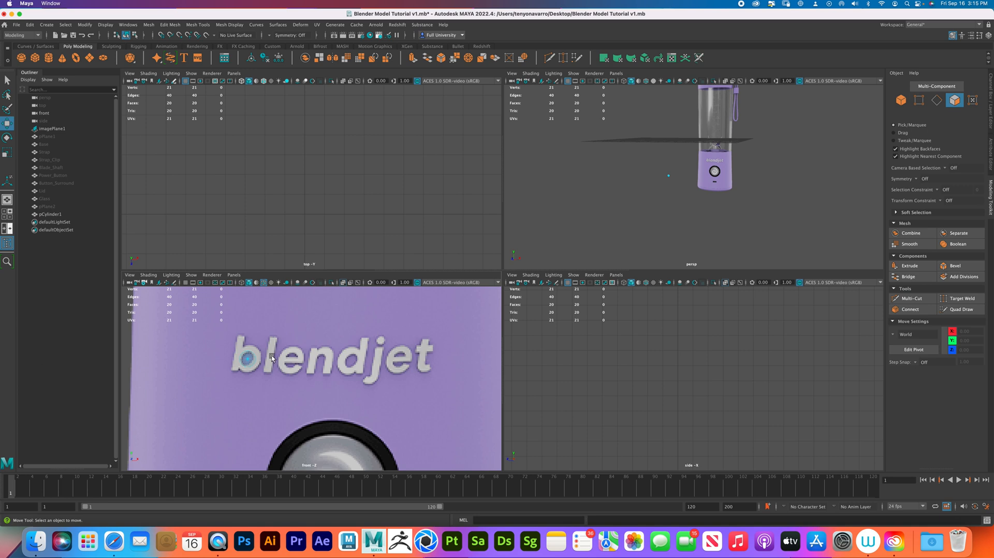
{"action": "left_click", "coordinate": [252, 361]}
{"action": "left_click_drag", "start_coordinate": [291, 362], "coordinate": [333, 364], "text": "shift"}
{"action": "key", "text": "super+z"}
{"action": "key", "text": "super+z"}
Return to object mode and duplicate the disc onto the letters e and d, undoing the extra copy beyond d
{"action": "right_click_drag", "start_coordinate": [250, 359], "coordinate": [286, 333]}
{"action": "left_click", "coordinate": [278, 397]}
{"action": "left_click", "coordinate": [249, 359]}
{"action": "left_click_drag", "start_coordinate": [291, 359], "coordinate": [418, 359], "text": "shift"}
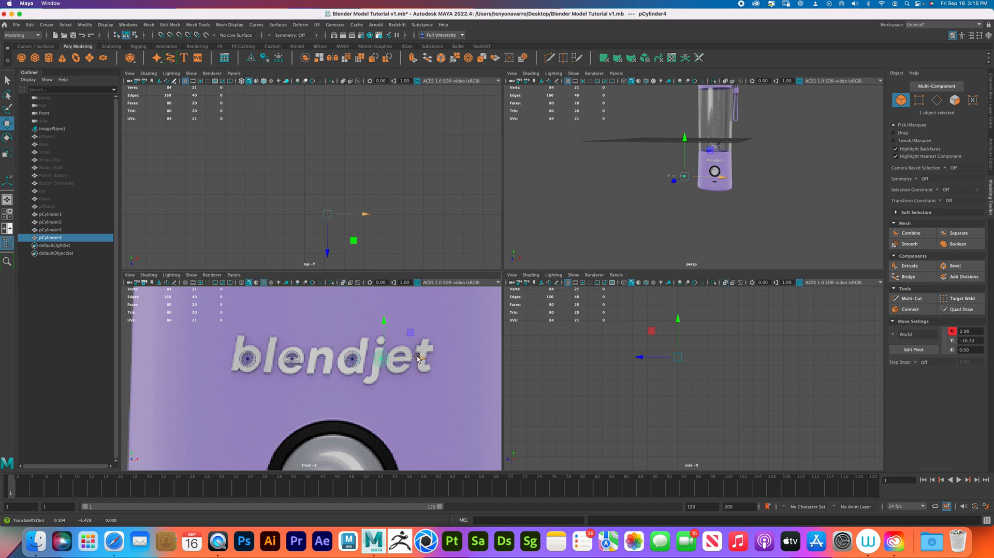
{"action": "key", "text": "ctrl+z"}
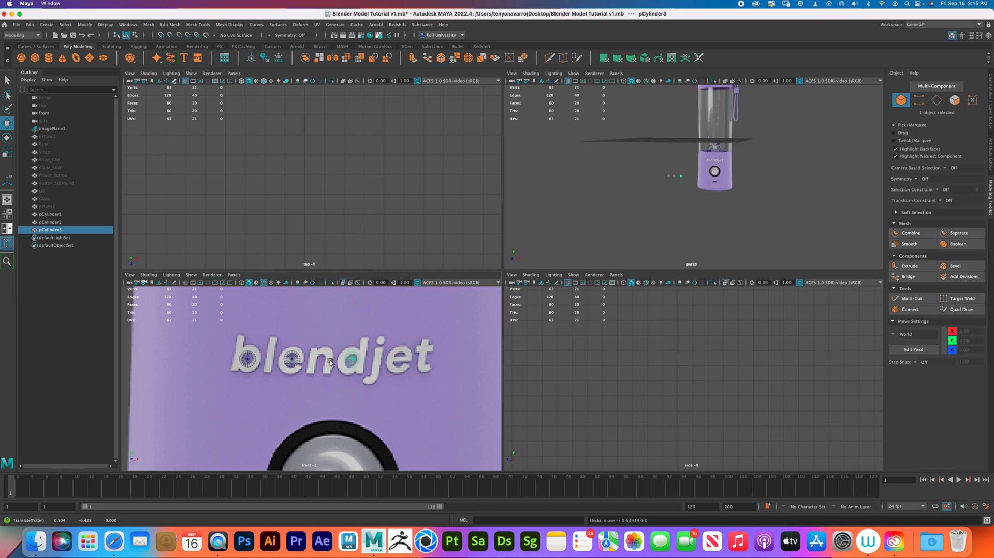
Duplicate the disc from the letter d onto the dot of the j and scale it down to about 0.57
{"action": "scroll", "coordinate": [267, 358], "scroll_direction": "up", "scroll_amount": 3}
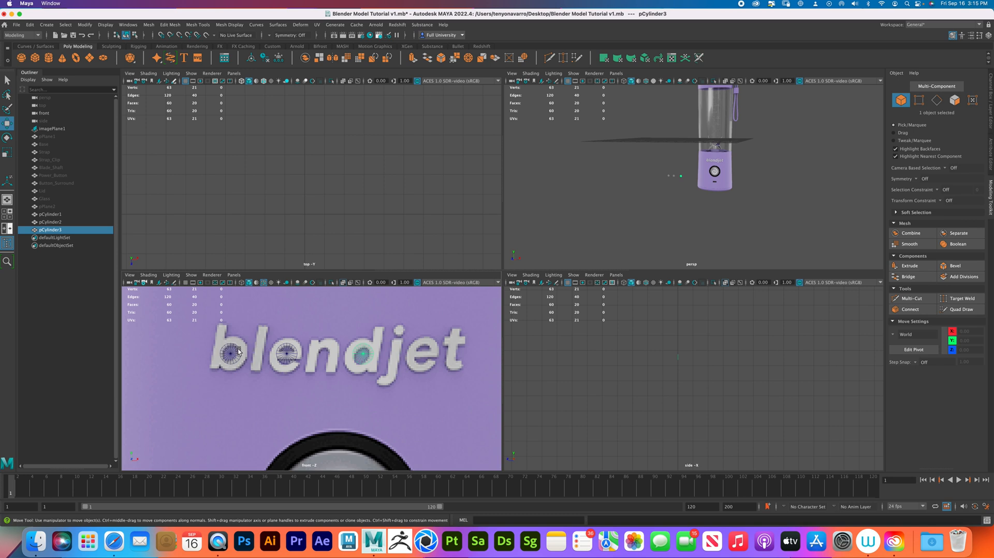
{"action": "scroll", "coordinate": [238, 347], "scroll_direction": "up", "scroll_amount": 3}
{"action": "left_click", "coordinate": [423, 362]}
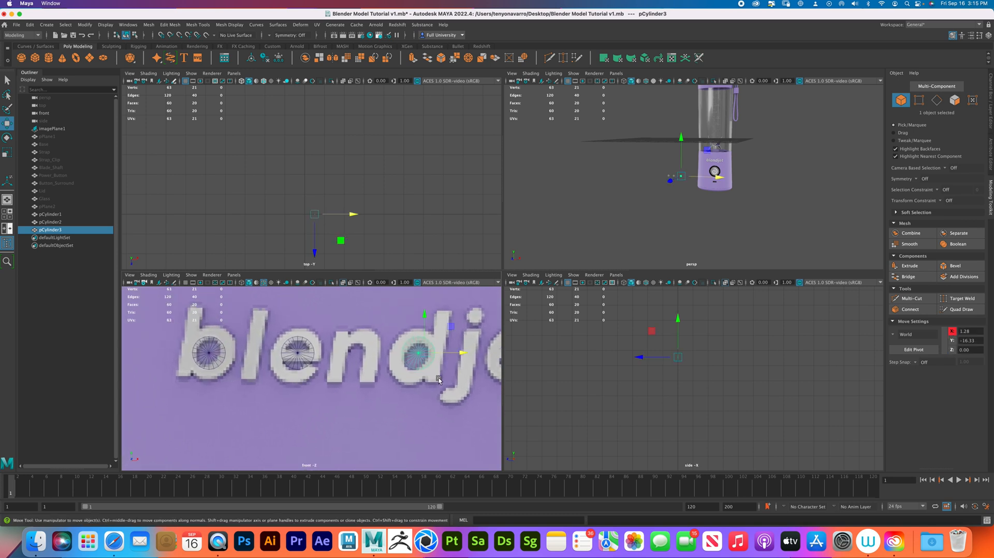
{"action": "left_click_drag", "start_coordinate": [418, 353], "coordinate": [475, 316], "text": "shift"}
{"action": "key", "text": "r"}
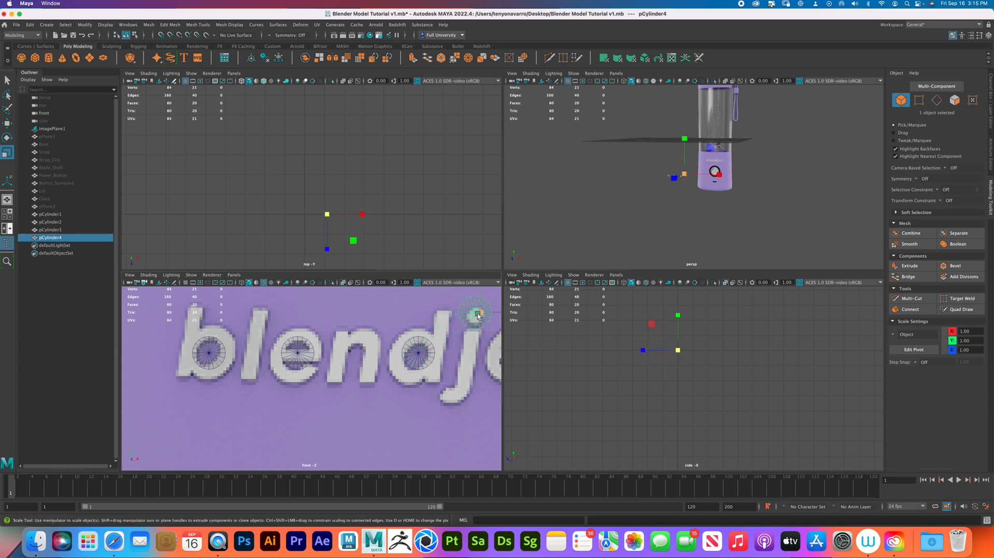
{"action": "left_click_drag", "start_coordinate": [485, 312], "coordinate": [477, 315]}
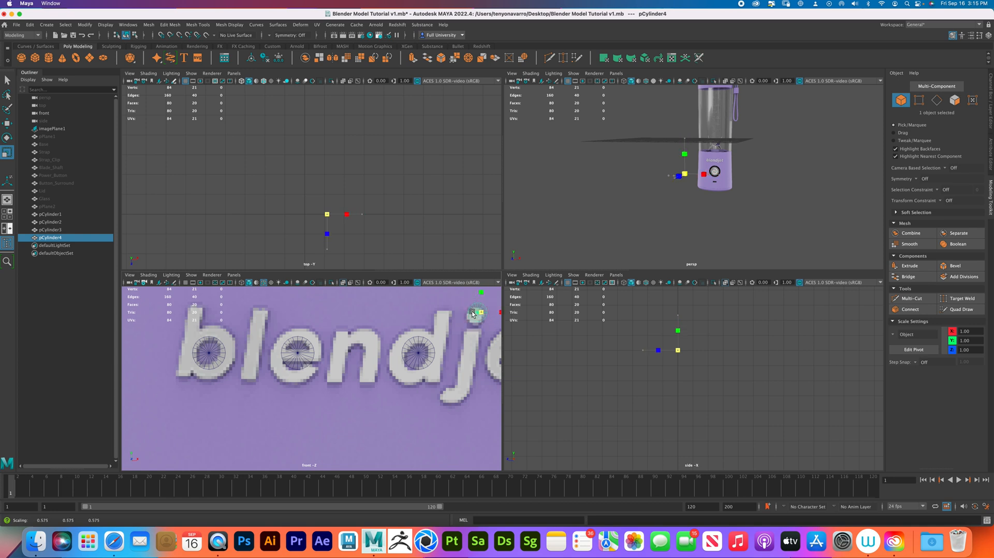
Align the small disc with the j's dot, narrow it to about 0.48 along X and rotate it slightly
{"action": "key", "text": "w"}
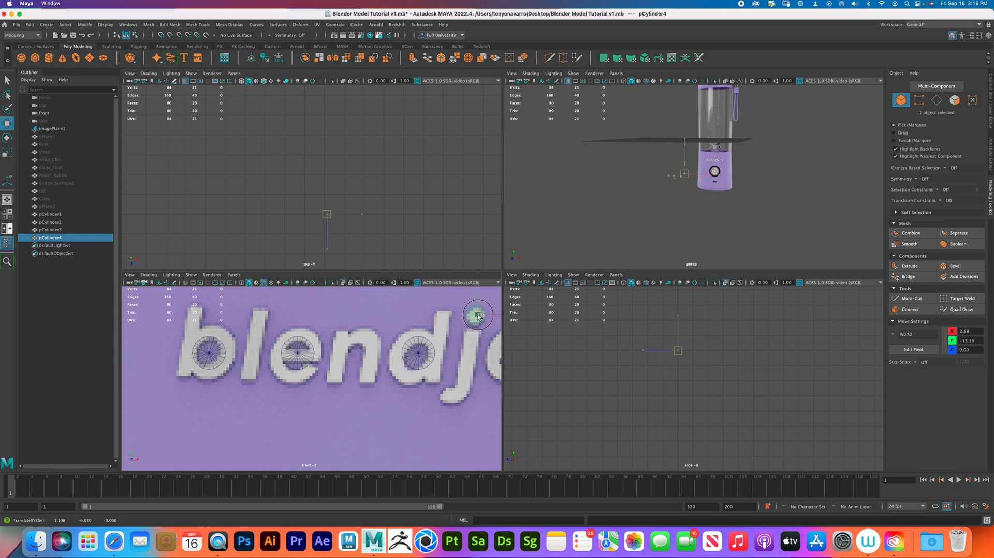
{"action": "key", "text": "r"}
{"action": "left_click_drag", "start_coordinate": [497, 316], "coordinate": [494, 315]}
{"action": "key", "text": "e"}
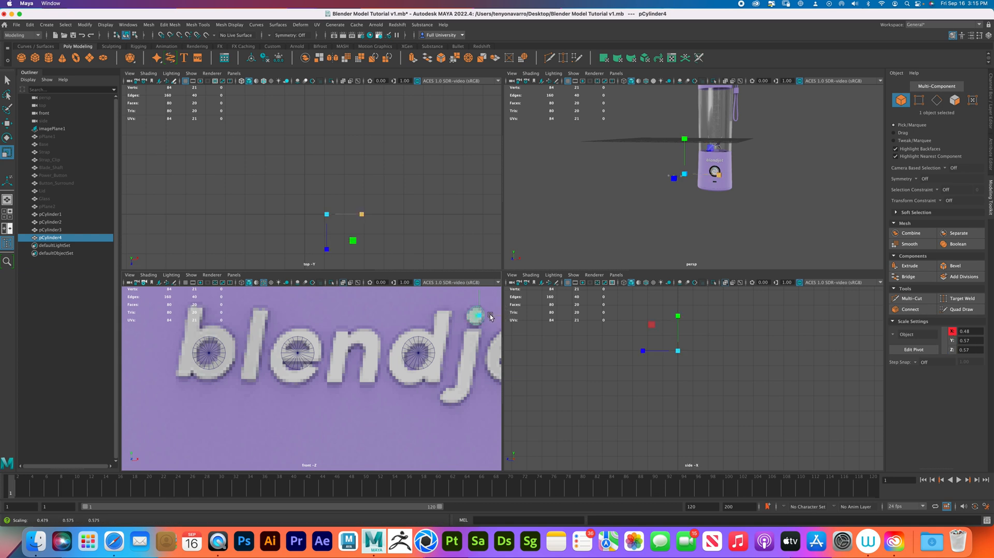
{"action": "left_click", "coordinate": [445, 303]}
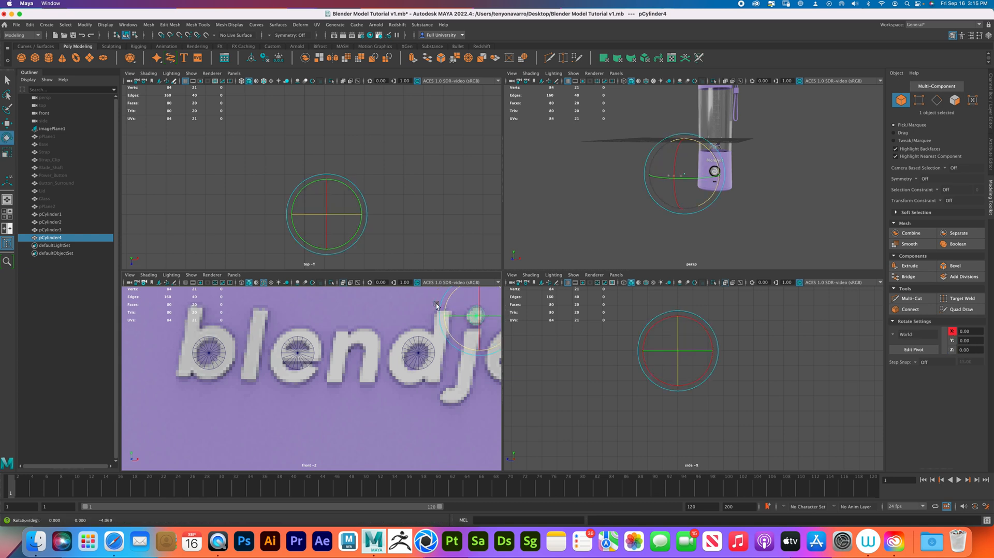
Select all four letter discs, pCylinder1 through pCylinder4, and center their pivots
{"action": "scroll", "coordinate": [436, 305], "scroll_direction": "down", "scroll_amount": 6}
{"action": "left_click", "coordinate": [50, 214], "text": "shift"}
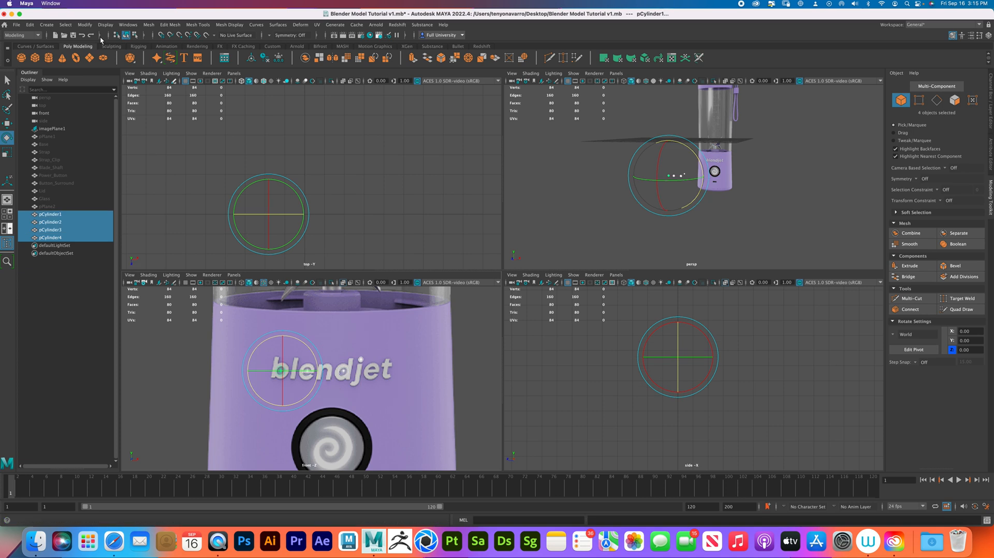
{"action": "left_click", "coordinate": [87, 26]}
{"action": "left_click", "coordinate": [104, 84]}
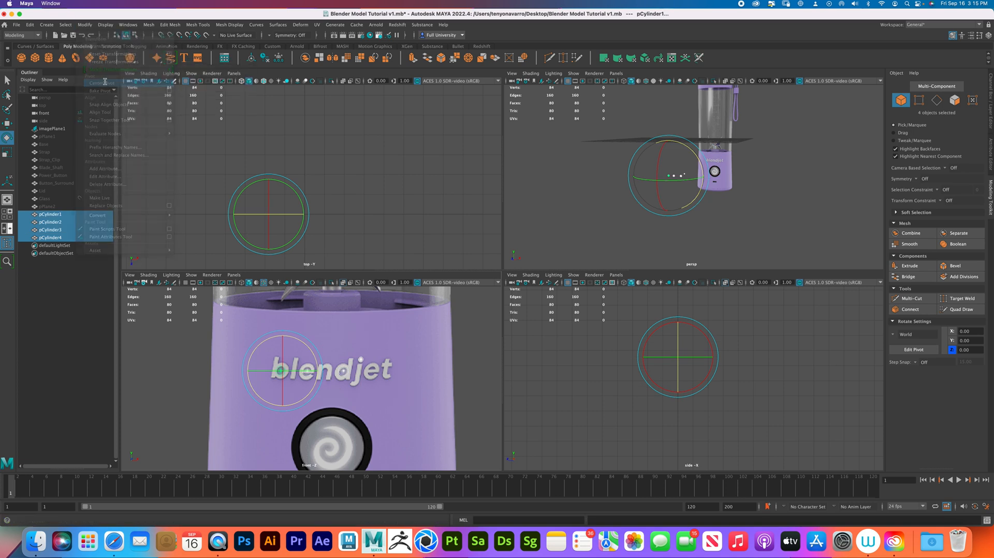
Nudge the small disc on the j's dot along X to about 2.70
{"action": "left_click", "coordinate": [402, 375]}
{"action": "scroll", "coordinate": [414, 373], "scroll_direction": "up", "scroll_amount": 5}
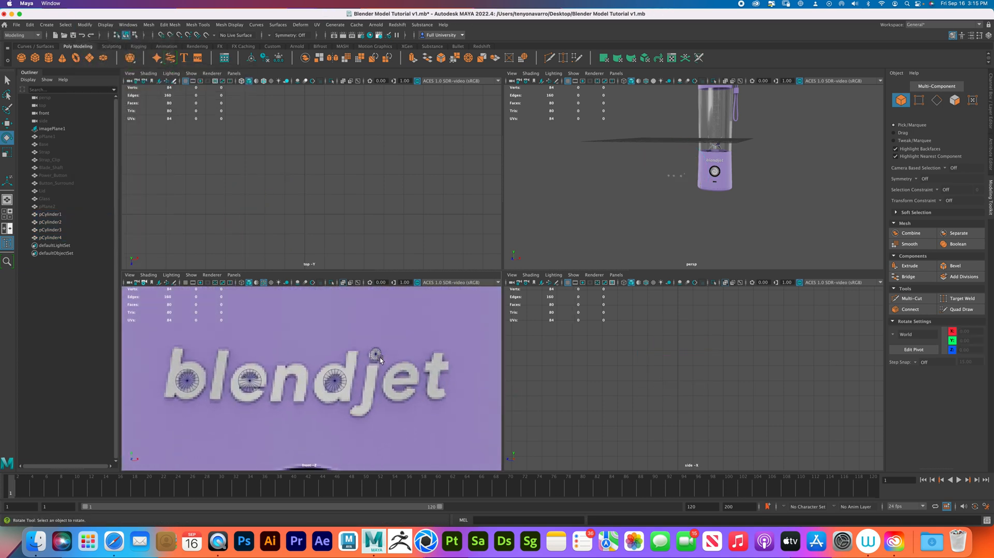
{"action": "left_click", "coordinate": [380, 357]}
{"action": "key", "text": "w"}
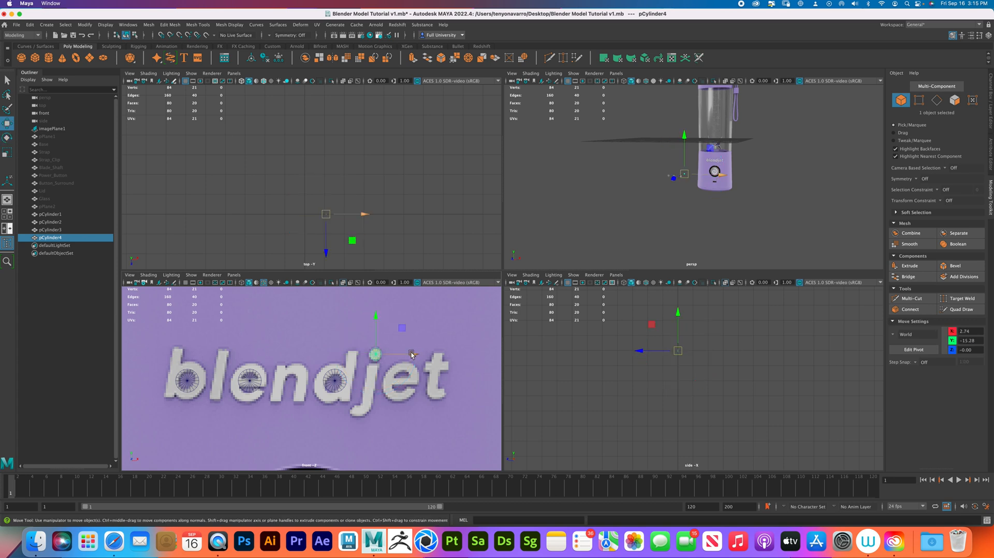
{"action": "left_click_drag", "start_coordinate": [411, 355], "coordinate": [409, 355]}
Narrow the b's disc to about 0.7 along X and rotate it about -11 degrees to match the slanted opening
{"action": "scroll", "coordinate": [355, 358], "scroll_direction": "up", "scroll_amount": 4}
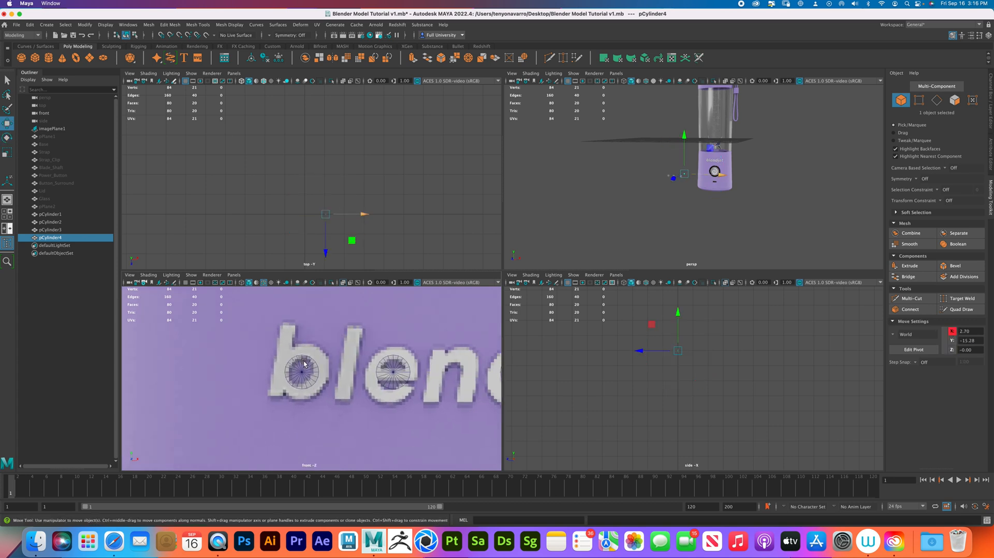
{"action": "middle_click_drag", "start_coordinate": [362, 359], "coordinate": [269, 356], "text": "alt"}
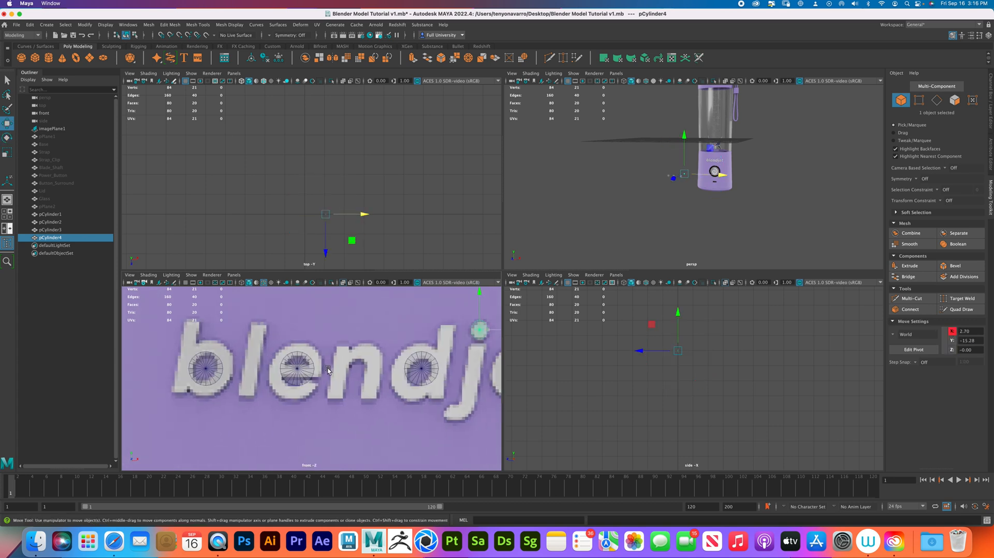
{"action": "left_click", "coordinate": [207, 370]}
{"action": "key", "text": "r"}
{"action": "left_click_drag", "start_coordinate": [244, 369], "coordinate": [231, 369]}
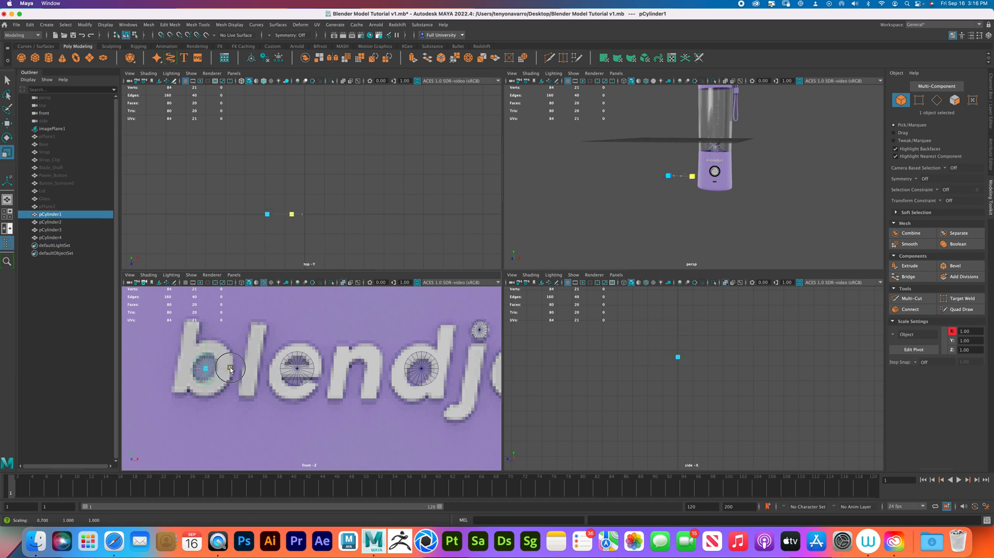
{"action": "left_click", "coordinate": [207, 330]}
{"action": "key", "text": "super+z"}
{"action": "left_click_drag", "start_coordinate": [206, 335], "coordinate": [239, 350]}
{"action": "key", "text": "e"}
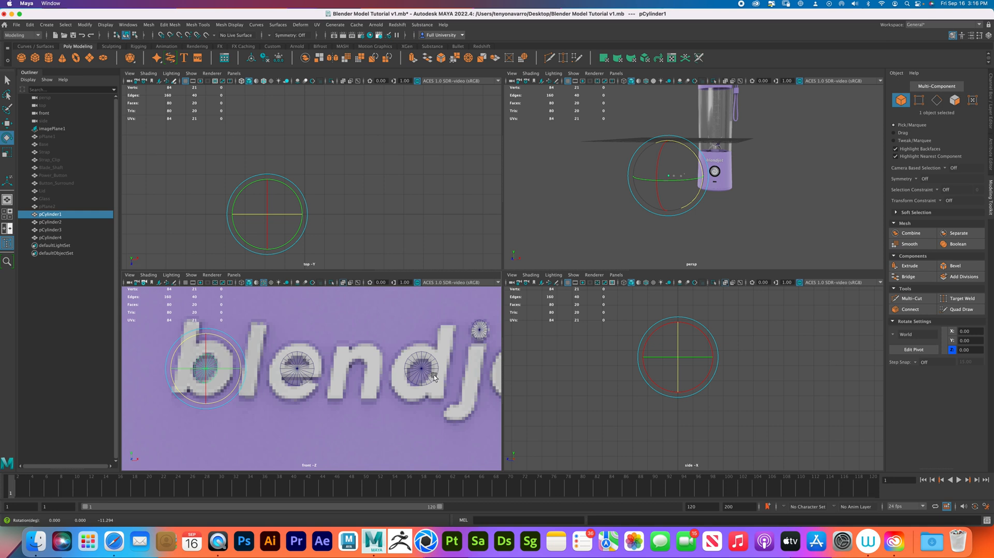
Delete the lower ten faces of the e's disc, leaving a half disc
{"action": "left_click", "coordinate": [434, 377]}
{"action": "right_click_drag", "start_coordinate": [303, 375], "coordinate": [377, 403], "text": "alt"}
{"action": "left_click", "coordinate": [309, 368]}
{"action": "right_click_drag", "start_coordinate": [305, 346], "coordinate": [304, 372]}
{"action": "left_click_drag", "start_coordinate": [310, 354], "coordinate": [270, 373]}
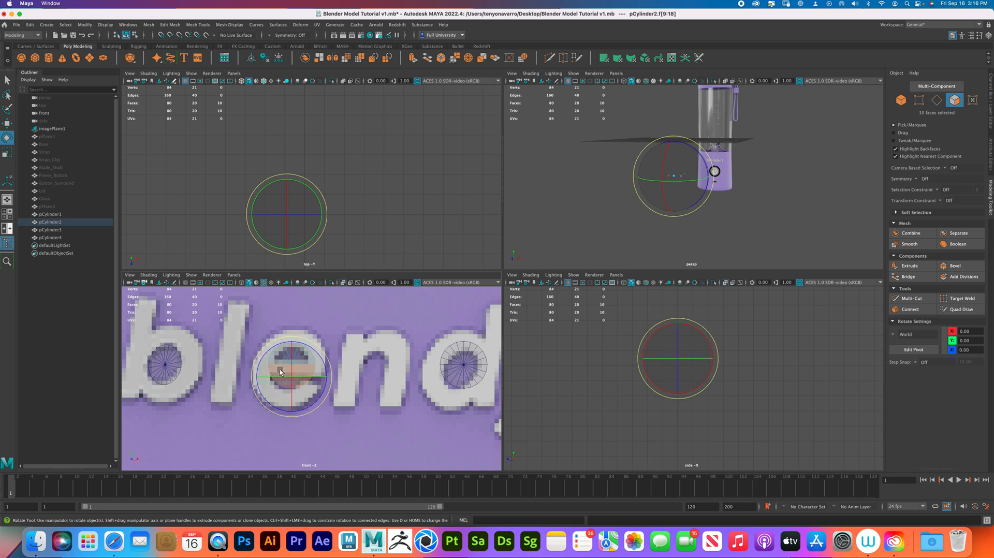
{"action": "key", "text": "Delete"}
Fit the half disc to the e's upper opening, scaling it to about 0.73 overall and 0.62 along Y
{"action": "right_click_drag", "start_coordinate": [302, 346], "coordinate": [334, 336]}
{"action": "key", "text": "r"}
{"action": "left_click_drag", "start_coordinate": [296, 364], "coordinate": [290, 363]}
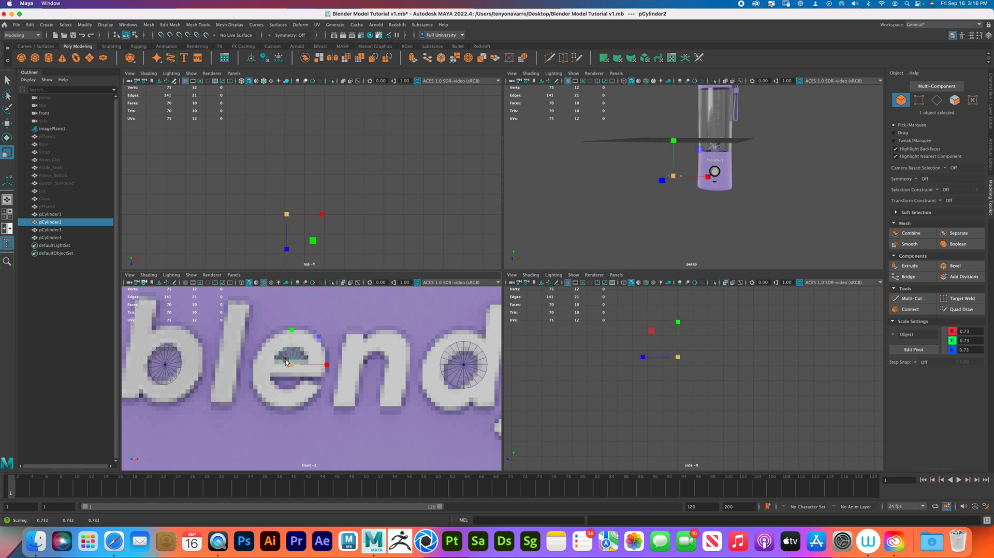
{"action": "key", "text": "w"}
{"action": "left_click_drag", "start_coordinate": [285, 363], "coordinate": [291, 361]}
{"action": "key", "text": "r"}
{"action": "left_click_drag", "start_coordinate": [299, 328], "coordinate": [306, 341]}
Delete the disc on the d and place a duplicate of the b's disc there instead
{"action": "middle_click_drag", "start_coordinate": [422, 337], "coordinate": [375, 335], "text": "alt"}
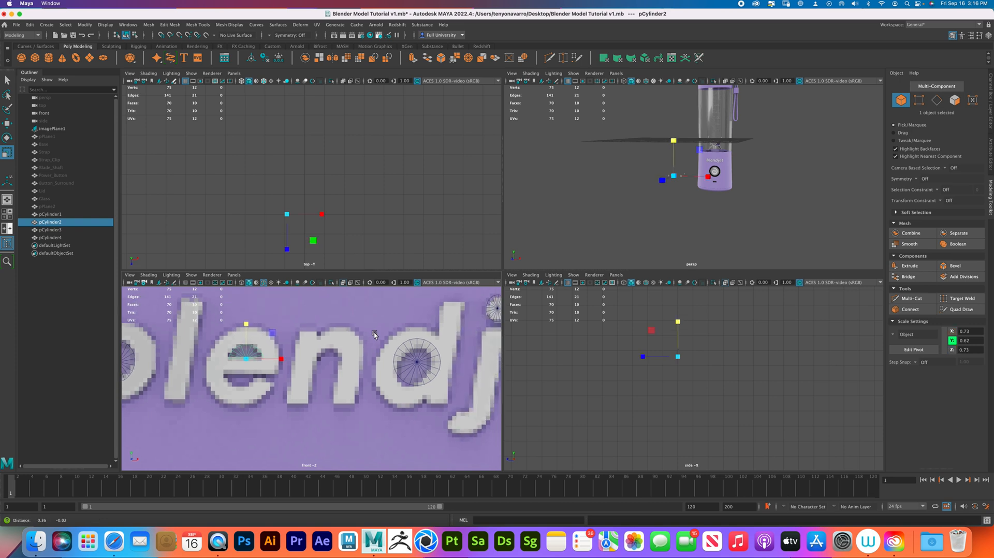
{"action": "left_click", "coordinate": [427, 366]}
{"action": "key", "text": "Delete"}
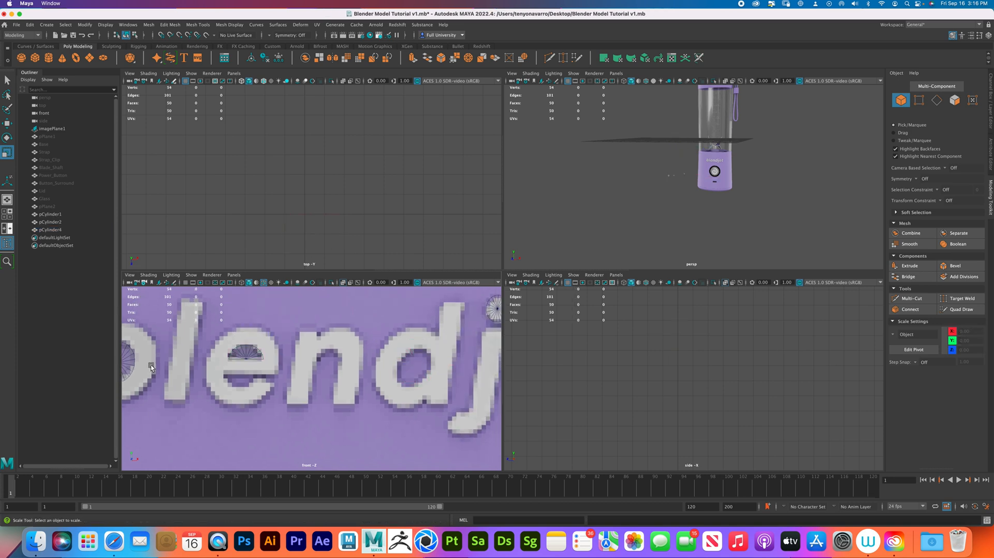
{"action": "left_click", "coordinate": [130, 362]}
{"action": "key", "text": "w"}
{"action": "mouse_move", "coordinate": [155, 363]}
{"action": "left_mouse_down", "text": "shift"}
{"action": "mouse_move", "coordinate": [455, 352]}
{"action": "mouse_move", "coordinate": [415, 367]}
{"action": "left_mouse_up", "text": "shift"}
Rotate the duplicated disc to follow the slanted opening of the d
{"action": "key", "text": "e"}
{"action": "left_click_drag", "start_coordinate": [447, 354], "coordinate": [433, 337]}
{"action": "key", "text": "r"}
{"action": "right_click_drag", "start_coordinate": [433, 336], "coordinate": [440, 377], "text": "alt"}
{"action": "middle_click_drag", "start_coordinate": [440, 377], "coordinate": [411, 397], "text": "alt"}
{"action": "mouse_move", "coordinate": [410, 397]}
{"action": "right_mouse_down", "text": "alt"}
{"action": "mouse_move", "coordinate": [410, 374]}
{"action": "mouse_move", "coordinate": [427, 390]}
{"action": "right_mouse_up", "text": "alt"}
{"action": "middle_click_drag", "start_coordinate": [426, 390], "coordinate": [391, 384], "text": "alt"}
{"action": "right_click_drag", "start_coordinate": [390, 383], "coordinate": [452, 399], "text": "alt"}
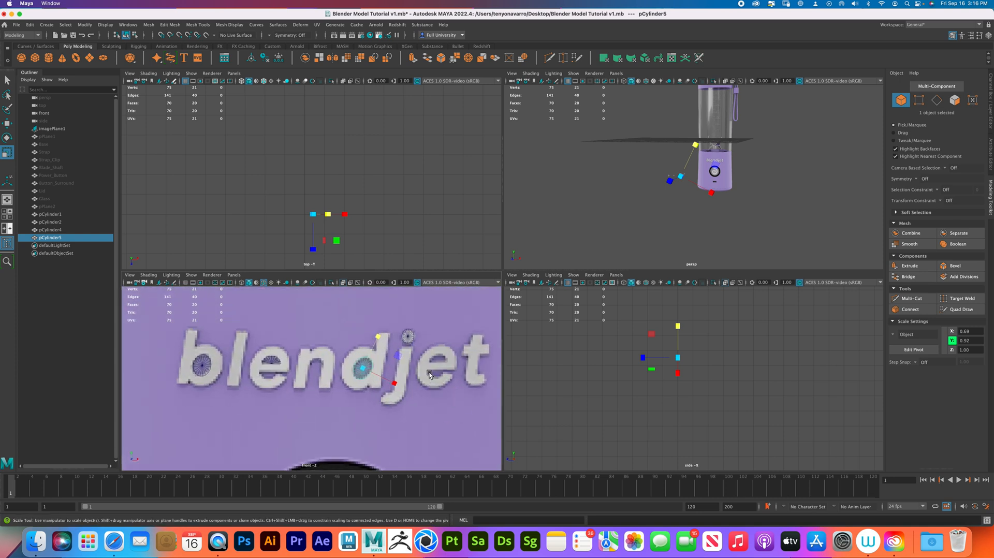
Extrude the border edge loop of the b's disc outward to the outer outline of the letter's bowl
{"action": "right_click_drag", "start_coordinate": [203, 375], "coordinate": [356, 324], "text": "alt"}
{"action": "right_click", "coordinate": [371, 351]}
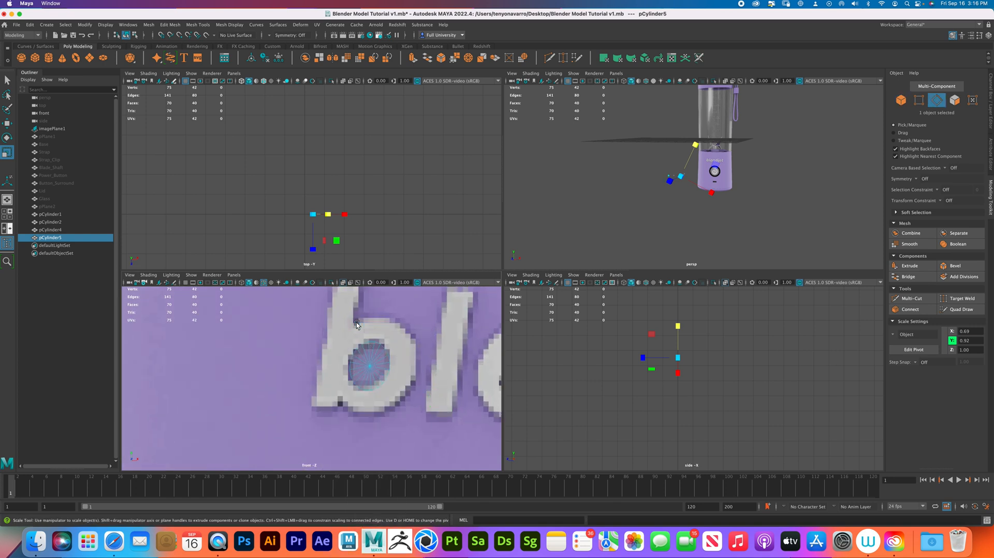
{"action": "double_click", "coordinate": [377, 344]}
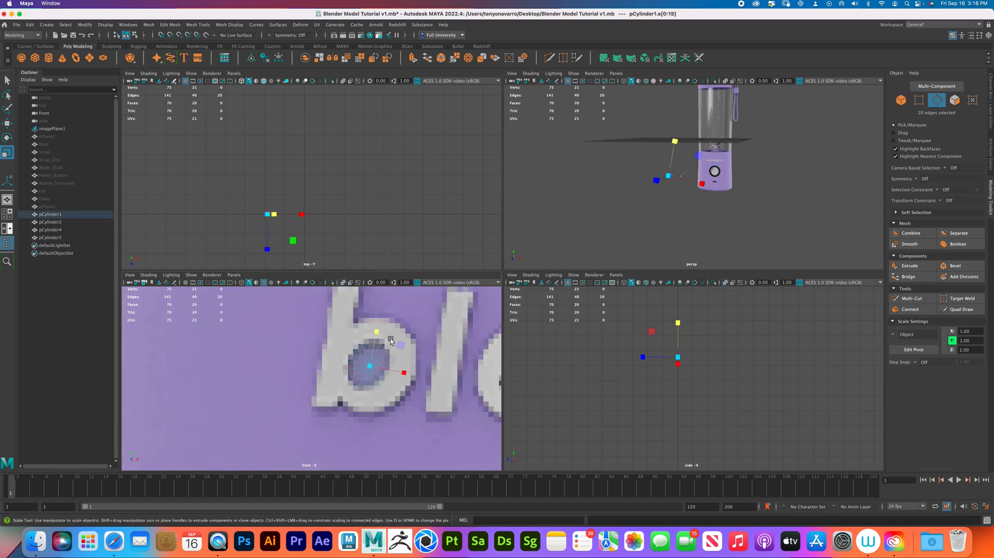
{"action": "key", "text": "ctrl+e"}
{"action": "left_click_drag", "start_coordinate": [409, 357], "coordinate": [434, 356]}
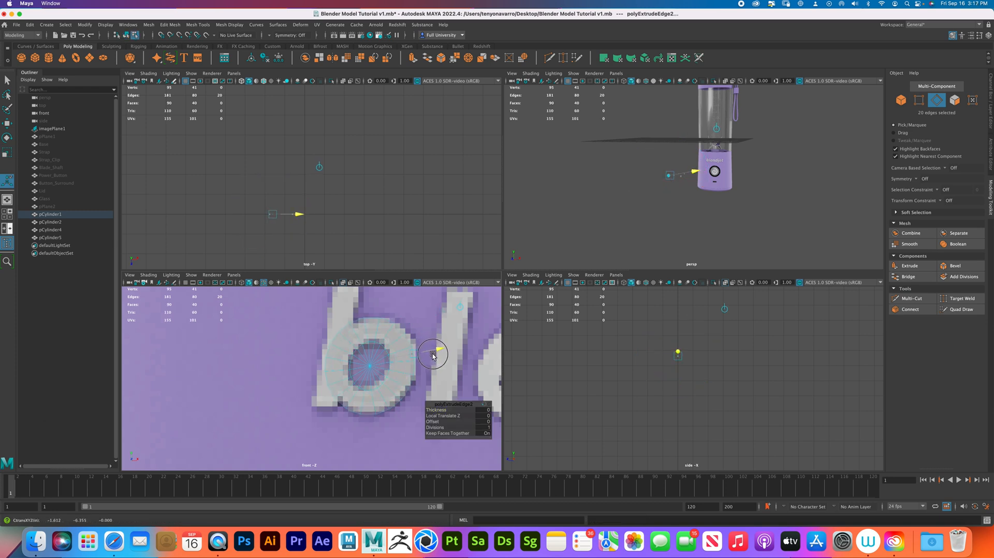
{"action": "left_click_drag", "start_coordinate": [433, 356], "coordinate": [433, 356]}
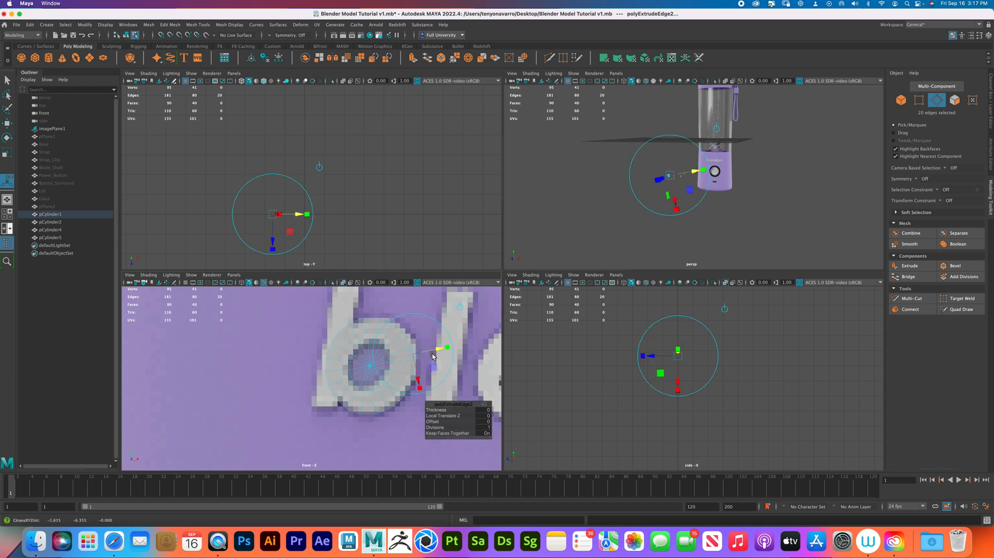
Move the left outer vertices of the b's ring to follow the left side of the letter's stem
{"action": "right_click_drag", "start_coordinate": [342, 340], "coordinate": [354, 336], "text": "alt"}
{"action": "middle_click_drag", "start_coordinate": [354, 336], "coordinate": [345, 379], "text": "alt"}
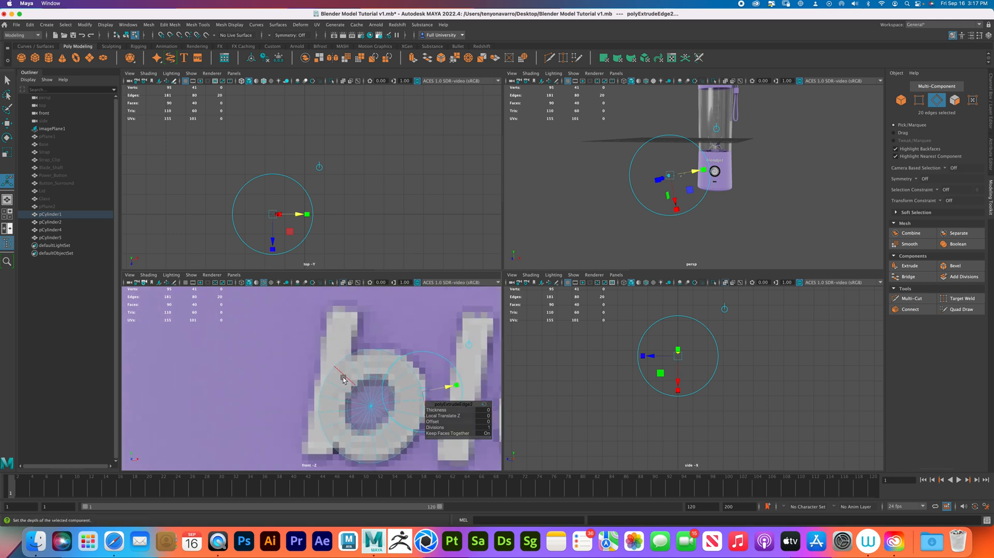
{"action": "right_click_drag", "start_coordinate": [331, 374], "coordinate": [328, 346]}
{"action": "left_click", "coordinate": [325, 366]}
{"action": "left_click_drag", "start_coordinate": [324, 367], "coordinate": [355, 366]}
{"action": "left_click_drag", "start_coordinate": [289, 349], "coordinate": [331, 440]}
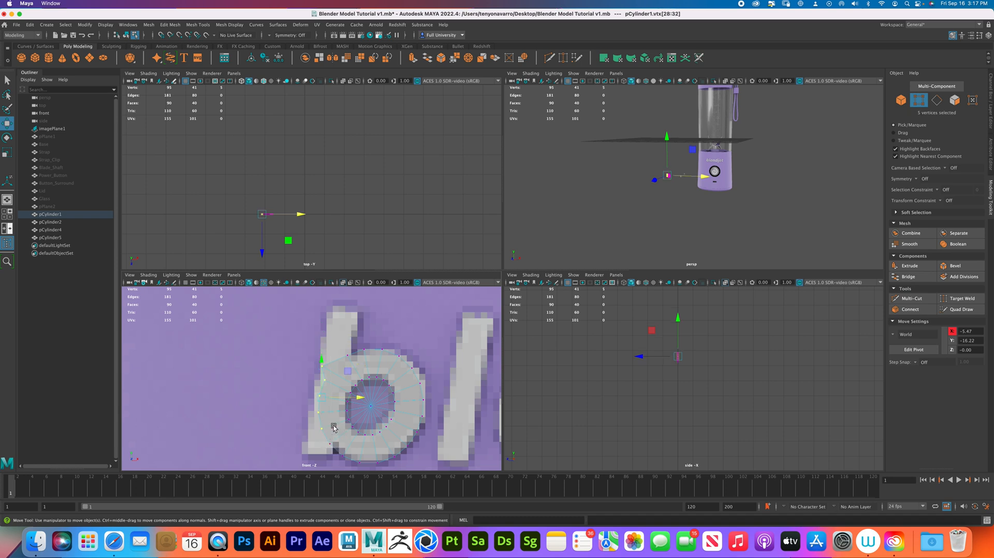
{"action": "key", "text": "r"}
{"action": "left_click", "coordinate": [355, 405]}
{"action": "key", "text": "w"}
{"action": "left_click_drag", "start_coordinate": [353, 397], "coordinate": [356, 383]}
{"action": "left_click", "coordinate": [368, 444]}
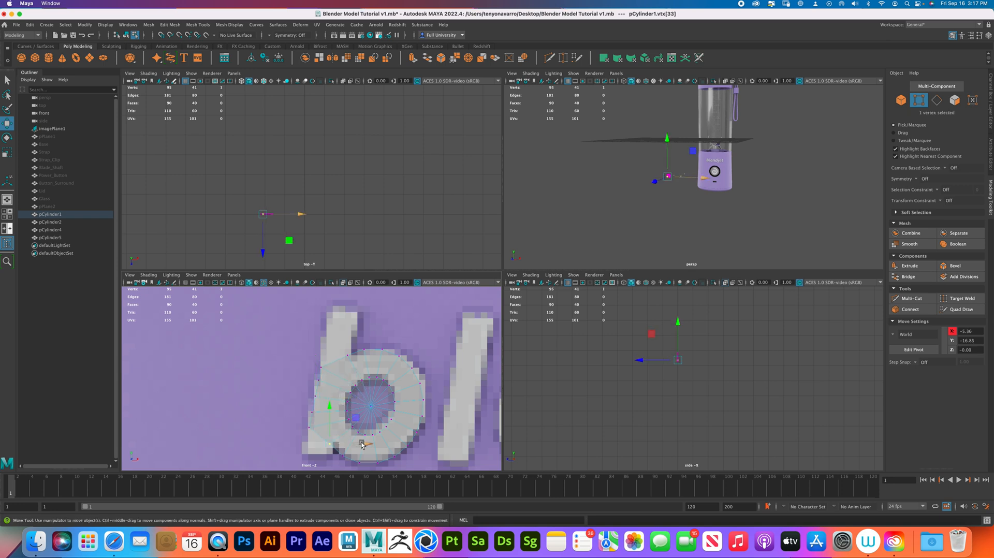
{"action": "left_click_drag", "start_coordinate": [368, 445], "coordinate": [368, 445]}
{"action": "left_click_drag", "start_coordinate": [335, 407], "coordinate": [335, 404]}
Extrude the b's upper-left edge to the top of the stem and its lower-left edge down to the foot
{"action": "right_click_drag", "start_coordinate": [338, 342], "coordinate": [338, 321]}
{"action": "left_click", "coordinate": [337, 361]}
{"action": "left_click_drag", "start_coordinate": [336, 358], "coordinate": [343, 309], "text": "shift"}
{"action": "left_click", "coordinate": [321, 434]}
{"action": "left_click_drag", "start_coordinate": [321, 435], "coordinate": [319, 450], "text": "shift"}
Set the scale axis orientation to World, then level the b's bottom edge and align it with the letter's foot
{"action": "key", "text": "r"}
{"action": "left_click_drag", "start_coordinate": [326, 415], "coordinate": [304, 484]}
{"action": "key", "text": "w"}
{"action": "left_click_drag", "start_coordinate": [319, 446], "coordinate": [321, 416]}
{"action": "key", "text": "r"}
{"action": "left_click", "coordinate": [896, 335]}
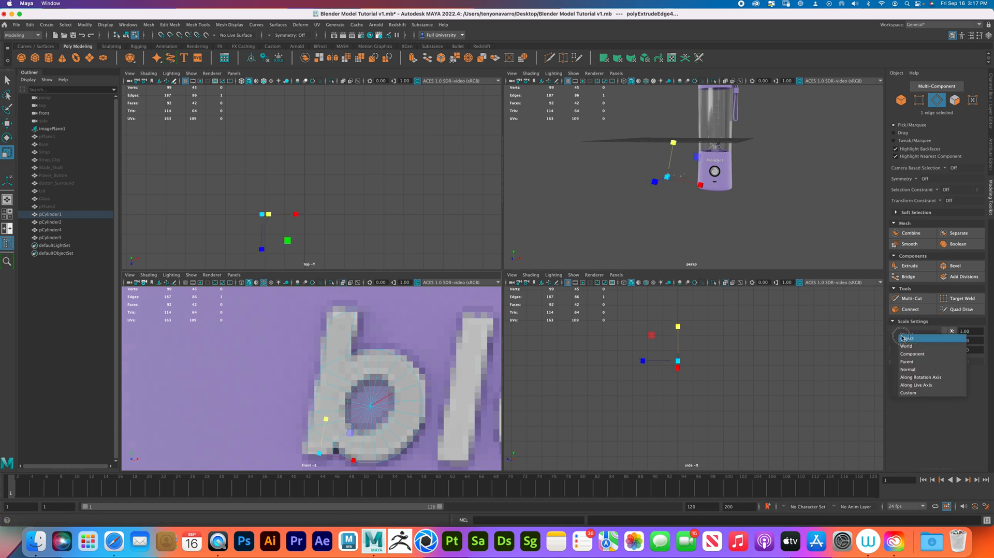
{"action": "left_click", "coordinate": [906, 346]}
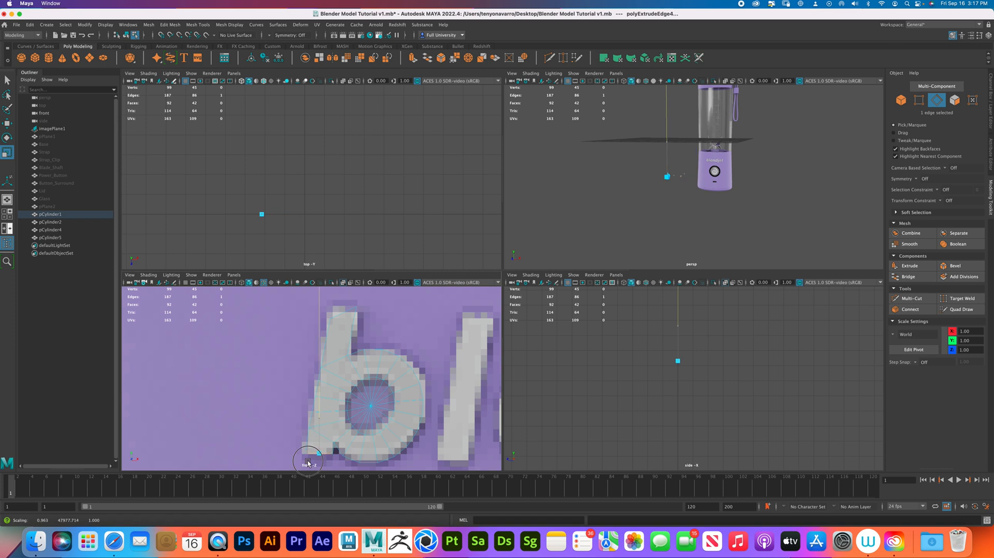
{"action": "key", "text": "w"}
{"action": "left_click_drag", "start_coordinate": [326, 433], "coordinate": [354, 455]}
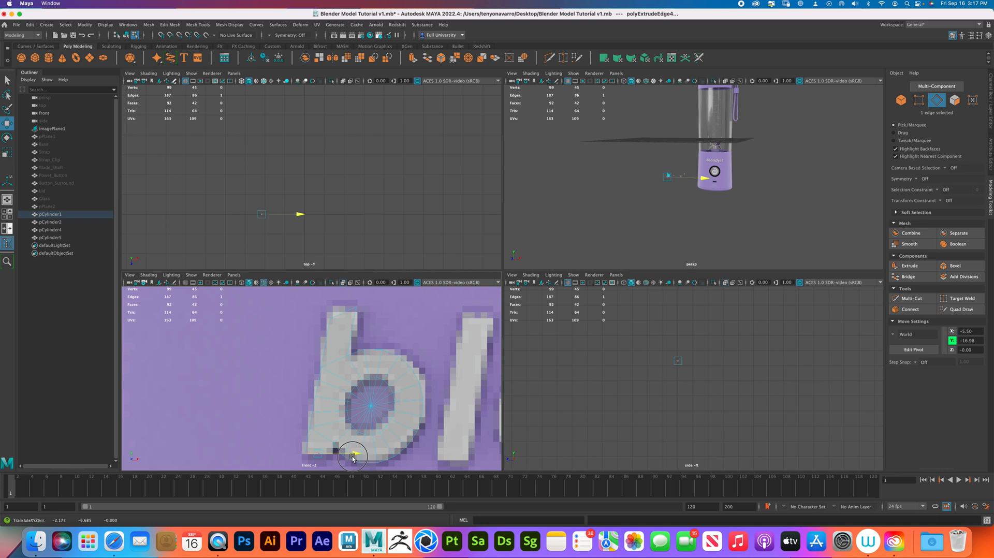
Level the b's top edge and move the vertex where the stem meets the bowl onto the letter's inner corner
{"action": "left_click", "coordinate": [343, 312]}
{"action": "key", "text": "r"}
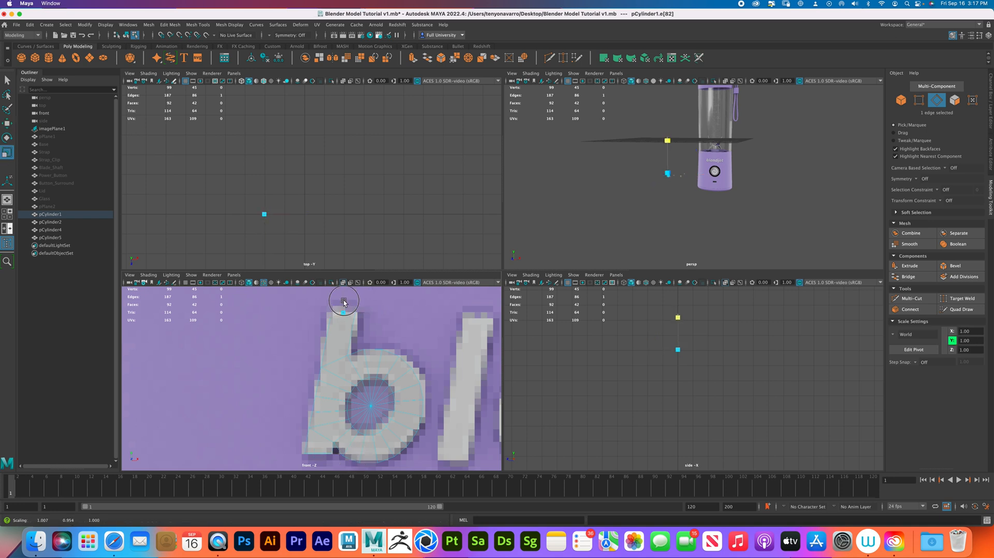
{"action": "right_click_drag", "start_coordinate": [364, 363], "coordinate": [329, 346]}
{"action": "left_click", "coordinate": [354, 357]}
{"action": "key", "text": "w"}
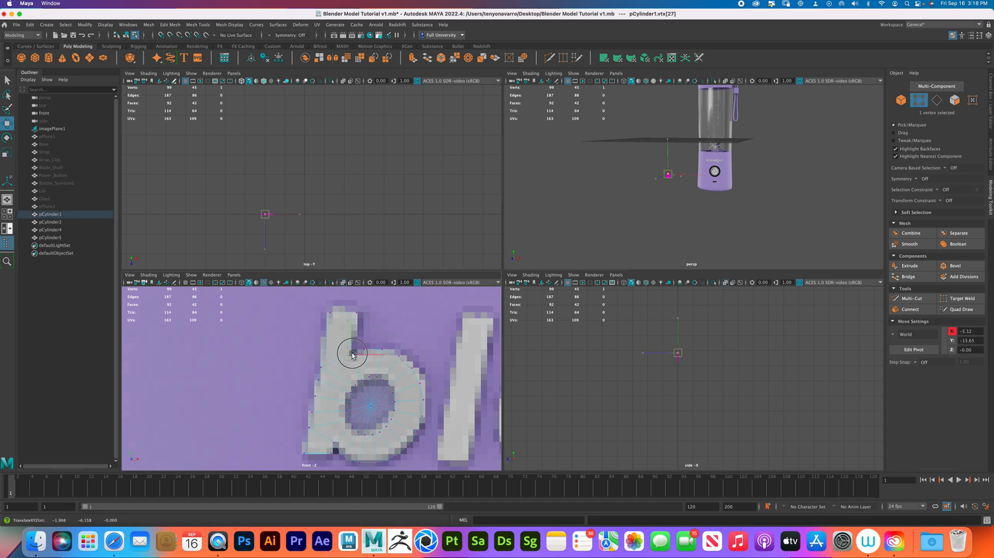
{"action": "left_click_drag", "start_coordinate": [352, 356], "coordinate": [354, 356]}
Delete the inner disc faces of the b to open the letter's hole
{"action": "scroll", "coordinate": [368, 371], "scroll_direction": "down", "scroll_amount": 5}
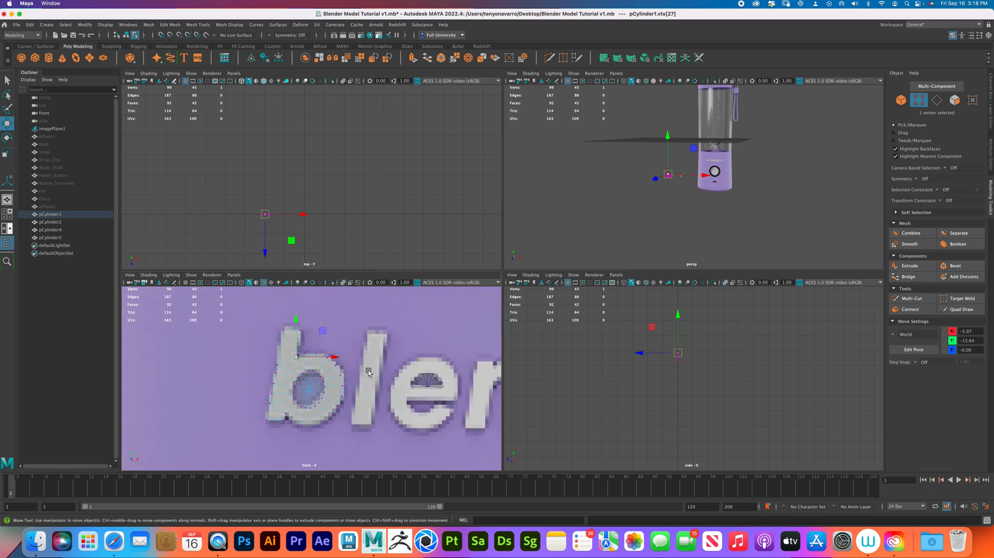
{"action": "scroll", "coordinate": [368, 371], "scroll_direction": "up", "scroll_amount": 3}
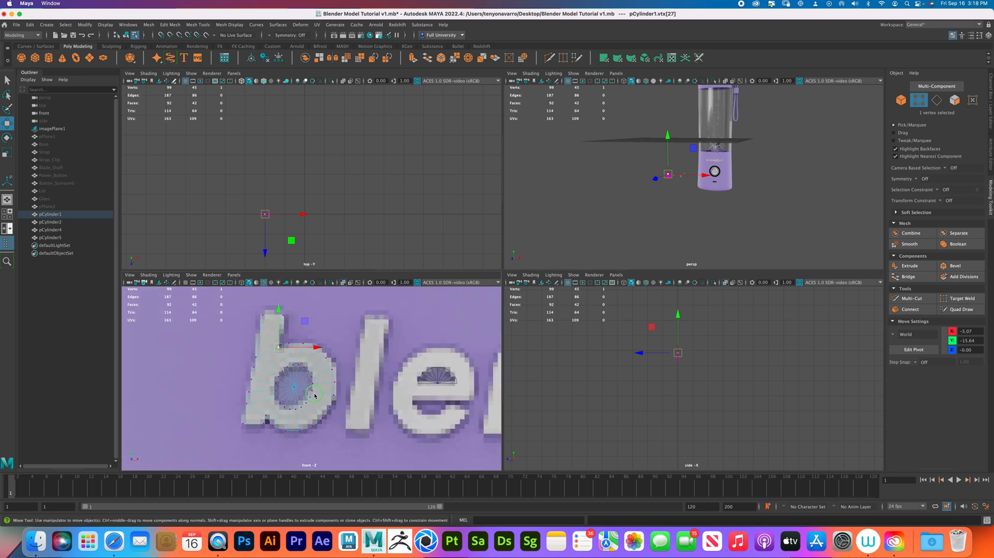
{"action": "right_click_drag", "start_coordinate": [325, 347], "coordinate": [316, 376]}
{"action": "left_click_drag", "start_coordinate": [299, 394], "coordinate": [286, 384]}
{"action": "key", "text": "Delete"}
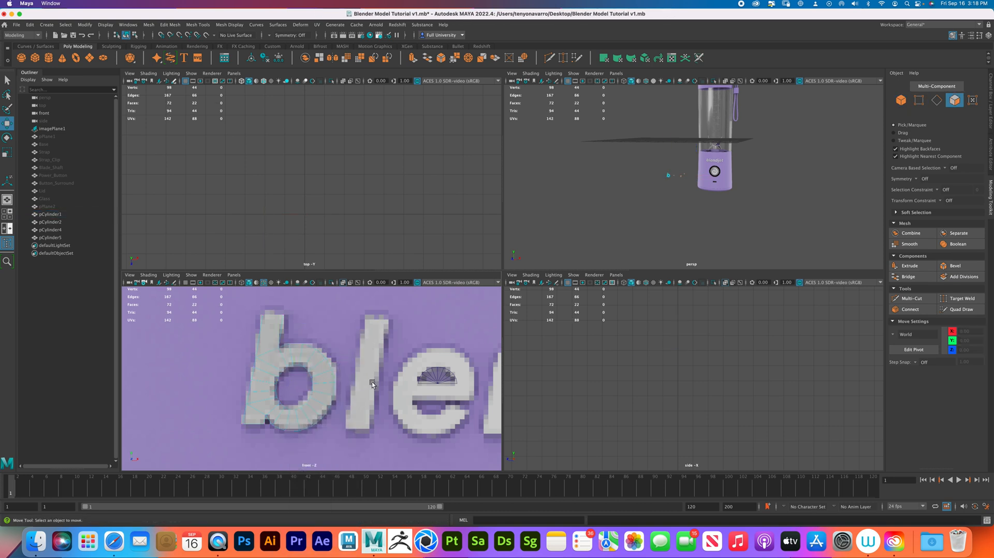
Extrude the border edges of the e's half disc with an offset of about 0.31
{"action": "scroll", "coordinate": [419, 372], "scroll_direction": "up", "scroll_amount": 5}
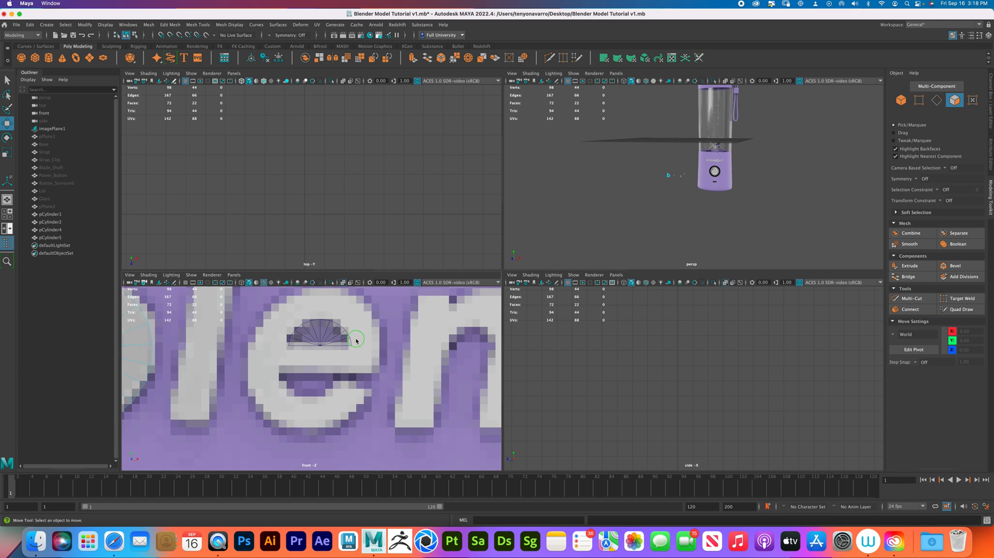
{"action": "right_click", "coordinate": [355, 339]}
{"action": "right_click_drag", "start_coordinate": [355, 339], "coordinate": [338, 317]}
{"action": "left_click", "coordinate": [341, 326]}
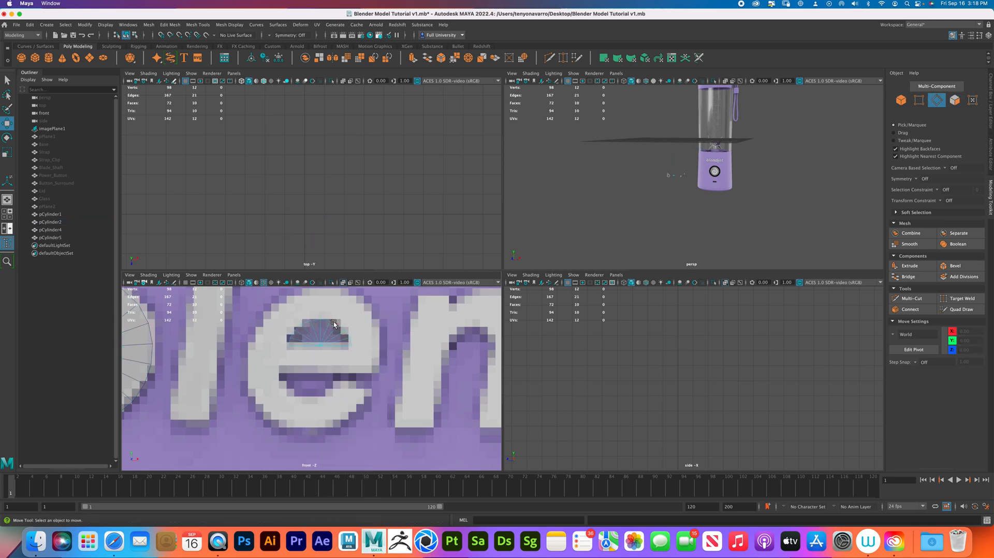
{"action": "left_click", "coordinate": [341, 321]}
{"action": "key", "text": "ctrl+e"}
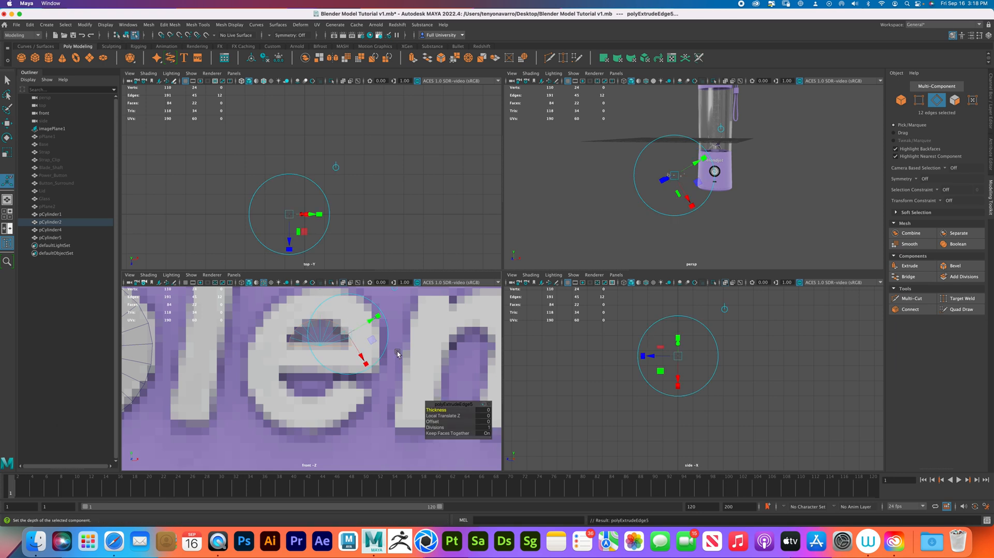
{"action": "left_click", "coordinate": [433, 421]}
{"action": "middle_click_drag", "start_coordinate": [437, 425], "coordinate": [498, 439]}
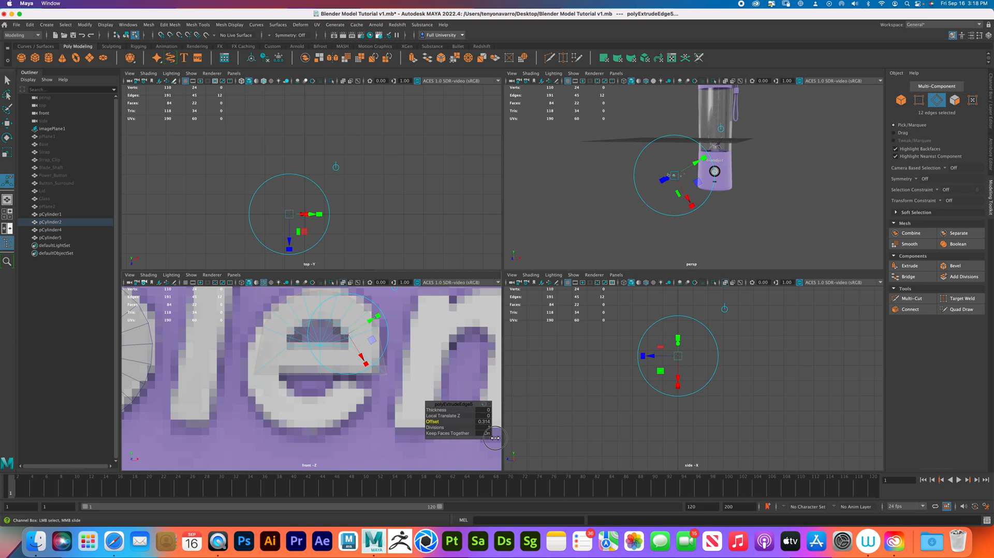
{"action": "middle_click_drag", "start_coordinate": [492, 439], "coordinate": [493, 439]}
Move the right outer vertices of the e's extruded ring onto the letter's right outline
{"action": "right_click_drag", "start_coordinate": [287, 346], "coordinate": [248, 348]}
{"action": "left_click_drag", "start_coordinate": [367, 365], "coordinate": [367, 364]}
{"action": "left_click_drag", "start_coordinate": [386, 374], "coordinate": [379, 372]}
{"action": "mouse_move", "coordinate": [386, 337]}
{"action": "left_mouse_down"}
{"action": "mouse_move", "coordinate": [367, 319]}
{"action": "mouse_move", "coordinate": [377, 335]}
{"action": "left_mouse_up"}
{"action": "middle_click_drag", "start_coordinate": [354, 316], "coordinate": [362, 336], "text": "alt"}
{"action": "left_click_drag", "start_coordinate": [385, 354], "coordinate": [376, 331]}
{"action": "left_click", "coordinate": [362, 299]}
{"action": "left_click", "coordinate": [347, 316]}
Fit the top and left outer vertices of the e's ring to the letter's outline and return to object mode
{"action": "left_click_drag", "start_coordinate": [305, 305], "coordinate": [328, 296]}
{"action": "left_click_drag", "start_coordinate": [272, 314], "coordinate": [269, 355]}
{"action": "left_click", "coordinate": [273, 348]}
{"action": "left_click", "coordinate": [264, 393]}
{"action": "left_click_drag", "start_coordinate": [264, 395], "coordinate": [289, 393]}
{"action": "left_click", "coordinate": [266, 350]}
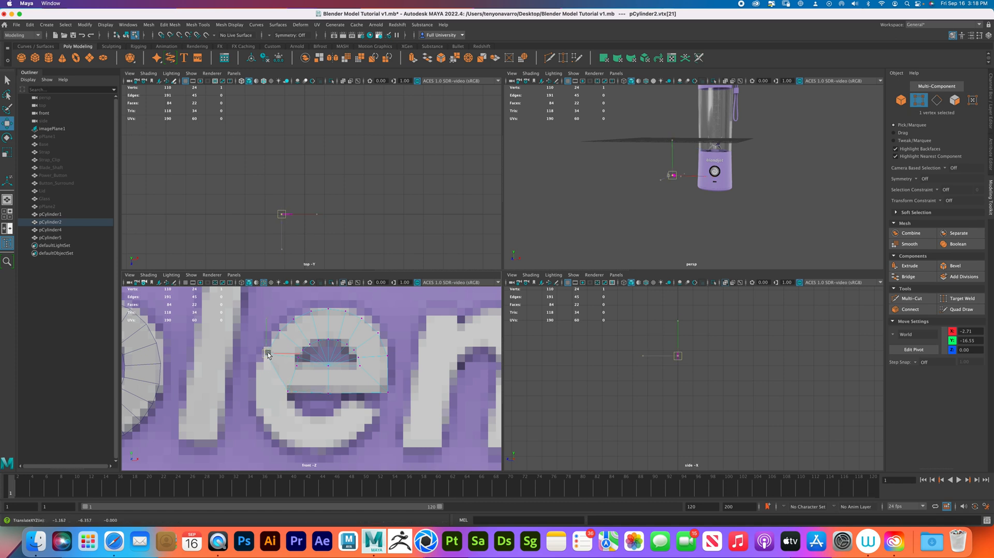
{"action": "left_click", "coordinate": [281, 329]}
{"action": "left_click_drag", "start_coordinate": [280, 330], "coordinate": [292, 319]}
{"action": "left_click", "coordinate": [294, 318]}
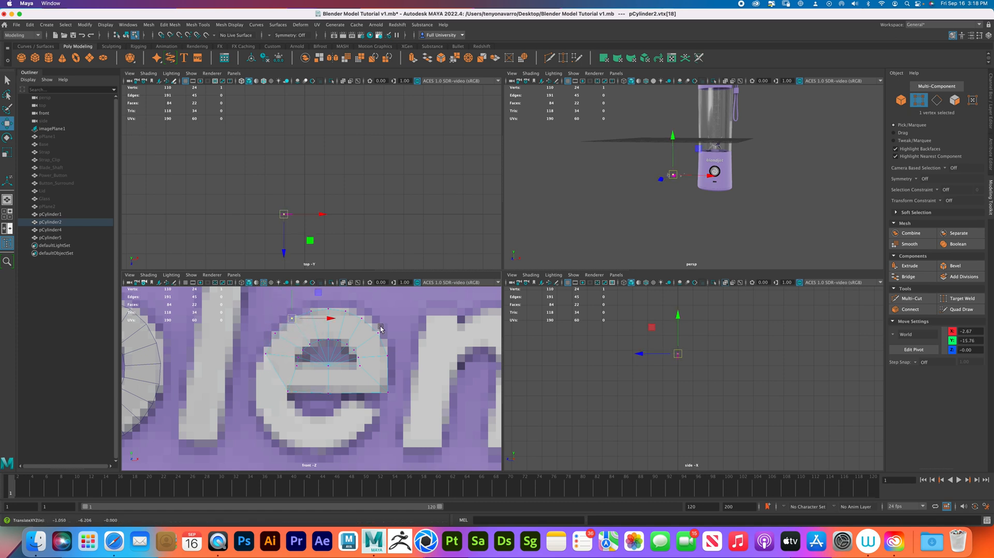
{"action": "middle_click_drag", "start_coordinate": [379, 335], "coordinate": [370, 314], "text": "alt"}
{"action": "right_click_drag", "start_coordinate": [282, 350], "coordinate": [321, 328]}
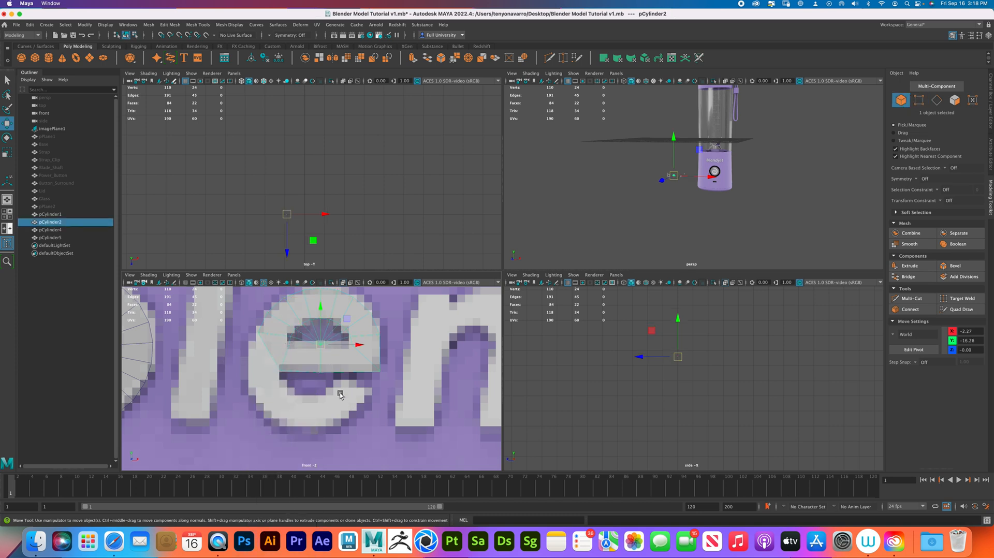
Extrude the outer border edges of the d's disc with an offset of about 0.39
{"action": "scroll", "coordinate": [347, 395], "scroll_direction": "down", "scroll_amount": 6}
{"action": "scroll", "coordinate": [328, 342], "scroll_direction": "up", "scroll_amount": 3}
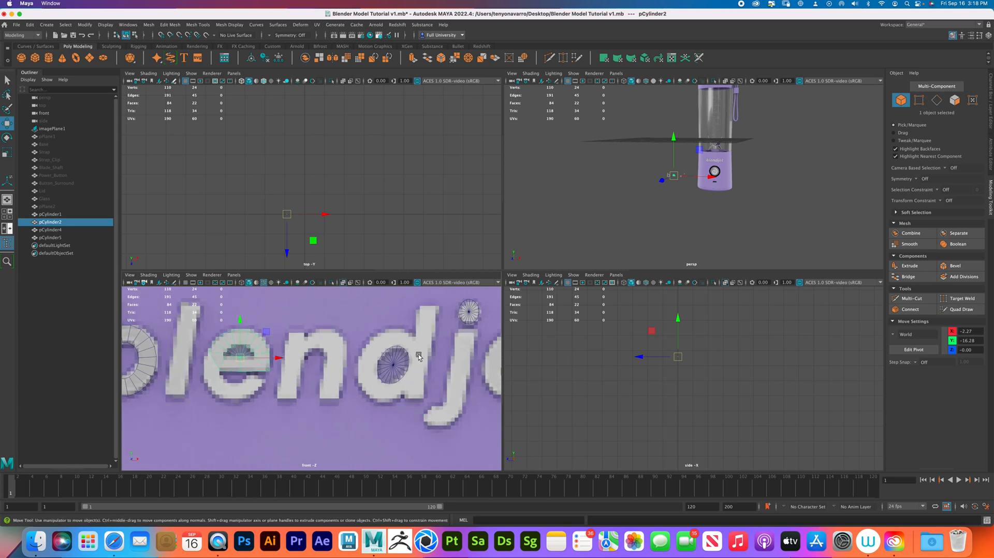
{"action": "right_click_drag", "start_coordinate": [397, 349], "coordinate": [398, 324]}
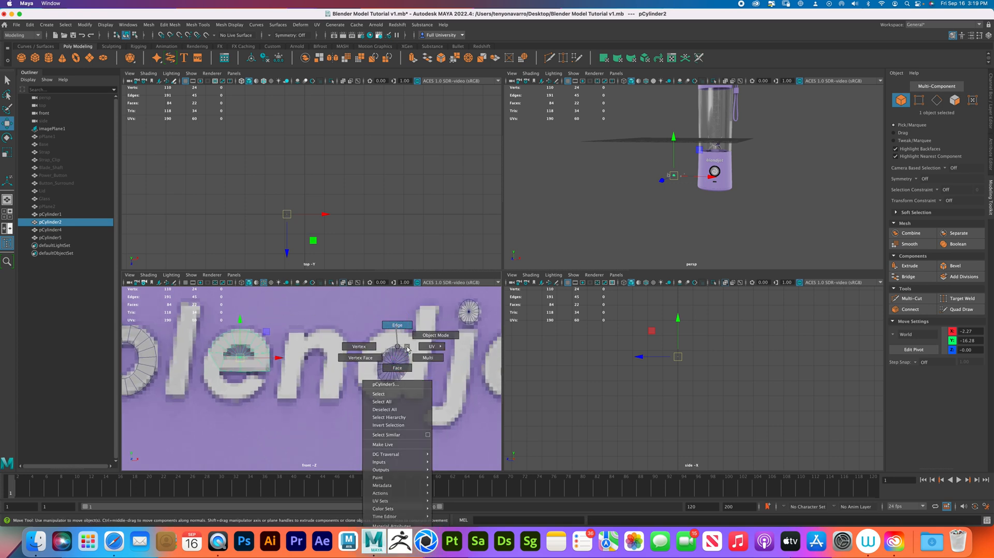
{"action": "left_click", "coordinate": [403, 348]}
{"action": "double_click", "coordinate": [404, 348]}
{"action": "key", "text": "ctrl+e"}
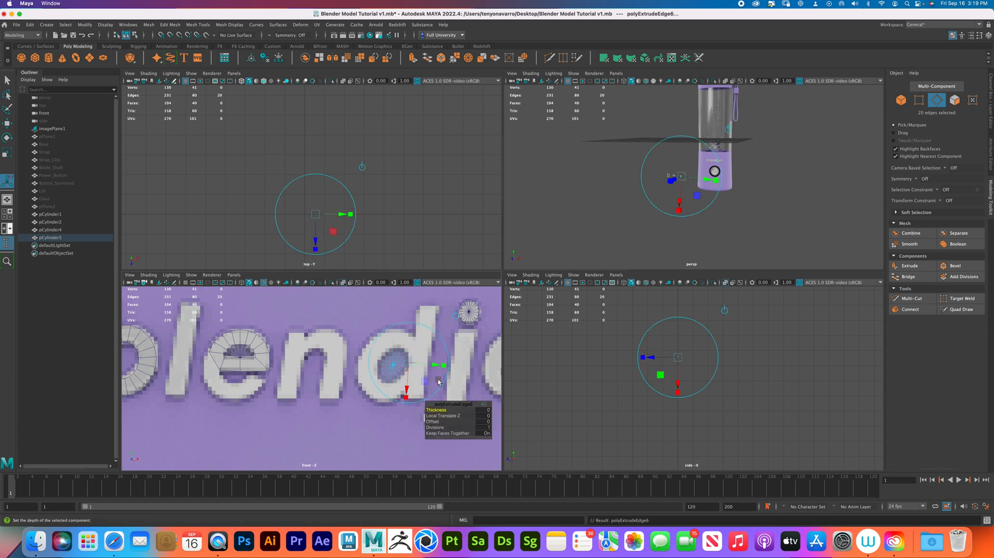
{"action": "left_click", "coordinate": [433, 422]}
{"action": "middle_click_drag", "start_coordinate": [444, 428], "coordinate": [489, 428]}
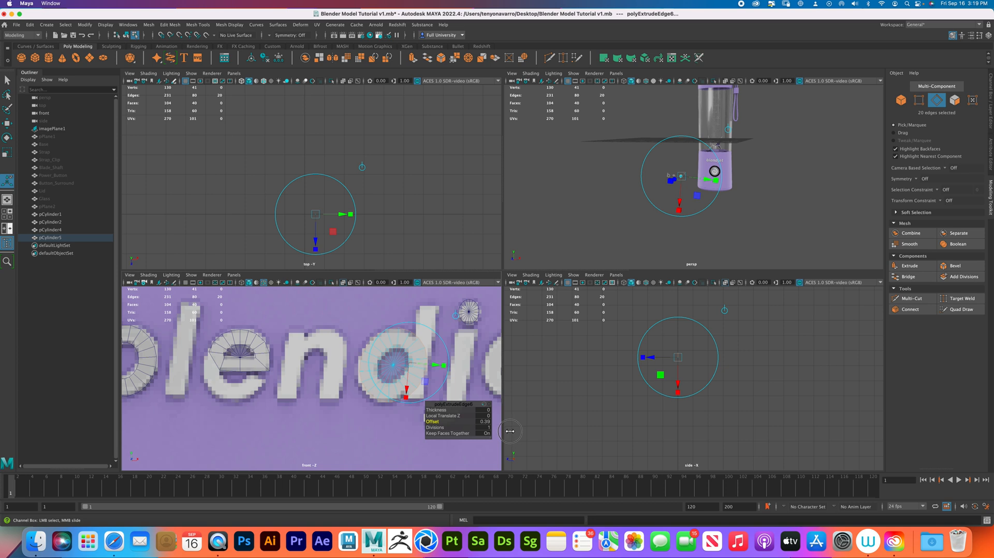
Flatten the right outer vertices of the d's ring into a vertical line and shift them onto the stem's left side
{"action": "right_click_drag", "start_coordinate": [413, 348], "coordinate": [379, 348]}
{"action": "middle_click_drag", "start_coordinate": [386, 345], "coordinate": [335, 356], "text": "alt"}
{"action": "right_click_drag", "start_coordinate": [342, 360], "coordinate": [441, 386], "text": "alt"}
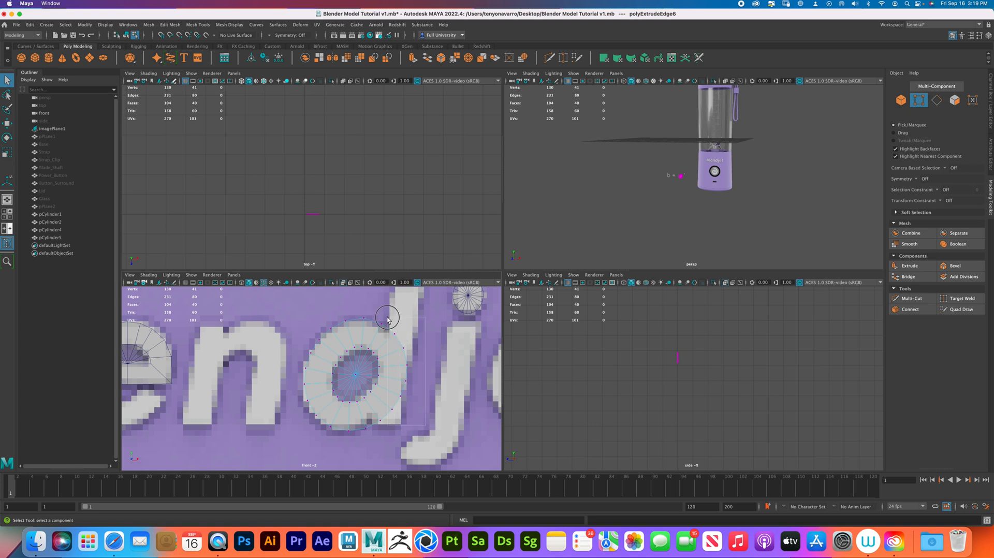
{"action": "left_click_drag", "start_coordinate": [386, 317], "coordinate": [400, 429]}
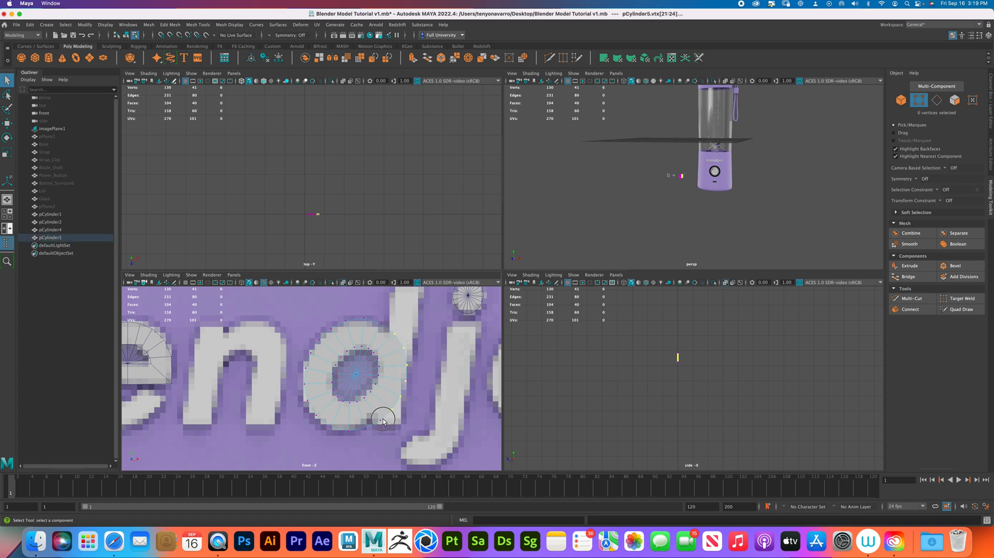
{"action": "key", "text": "r"}
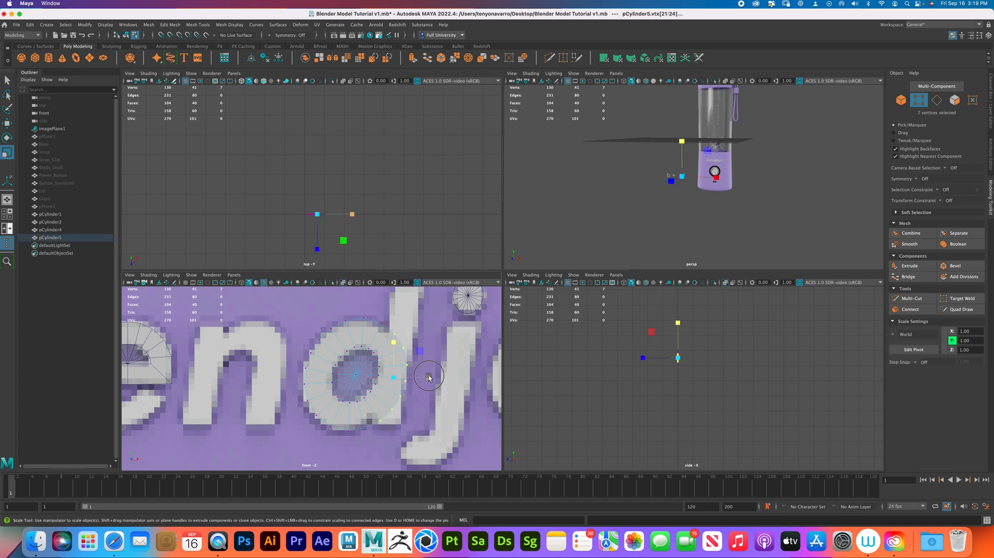
{"action": "mouse_move", "coordinate": [426, 380]}
{"action": "left_mouse_down"}
{"action": "mouse_move", "coordinate": [366, 377]}
{"action": "mouse_move", "coordinate": [424, 379]}
{"action": "left_mouse_up"}
{"action": "key", "text": "w"}
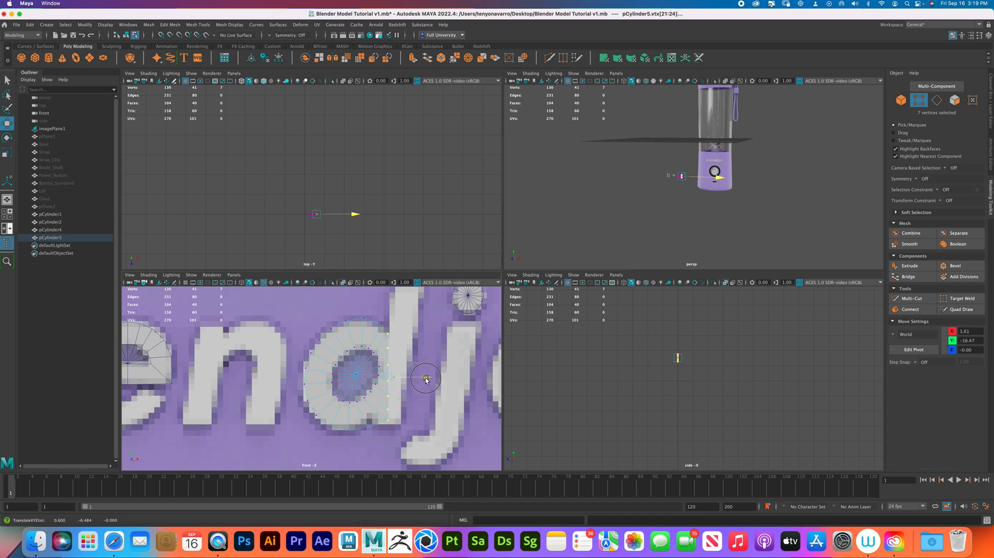
Reposition the lower right vertices of the d's ring where the bowl meets the stem
{"action": "left_click", "coordinate": [397, 429]}
{"action": "left_click", "coordinate": [389, 421]}
{"action": "left_click_drag", "start_coordinate": [388, 421], "coordinate": [368, 425]}
{"action": "left_click", "coordinate": [366, 429]}
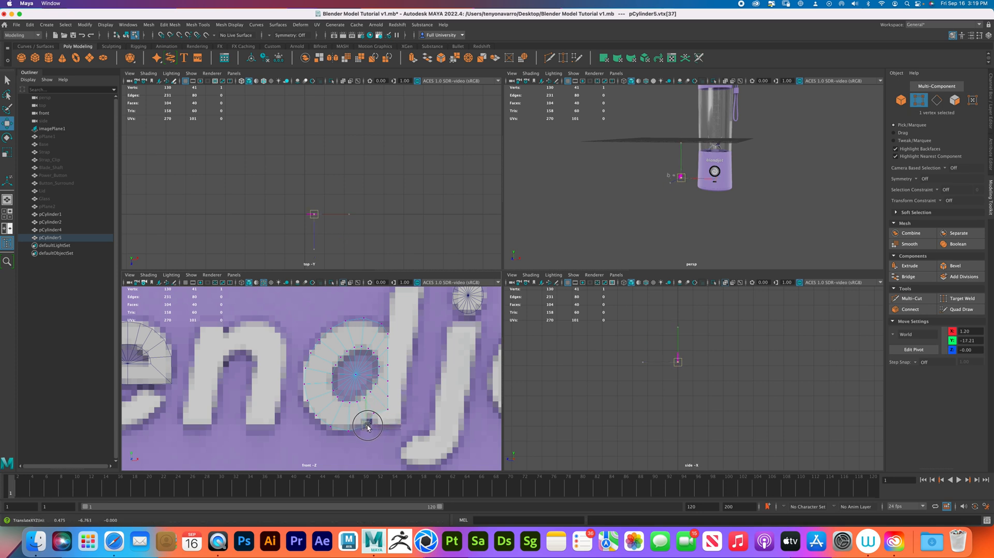
{"action": "left_click", "coordinate": [351, 429]}
{"action": "left_click", "coordinate": [390, 412]}
{"action": "left_click_drag", "start_coordinate": [392, 408], "coordinate": [383, 404]}
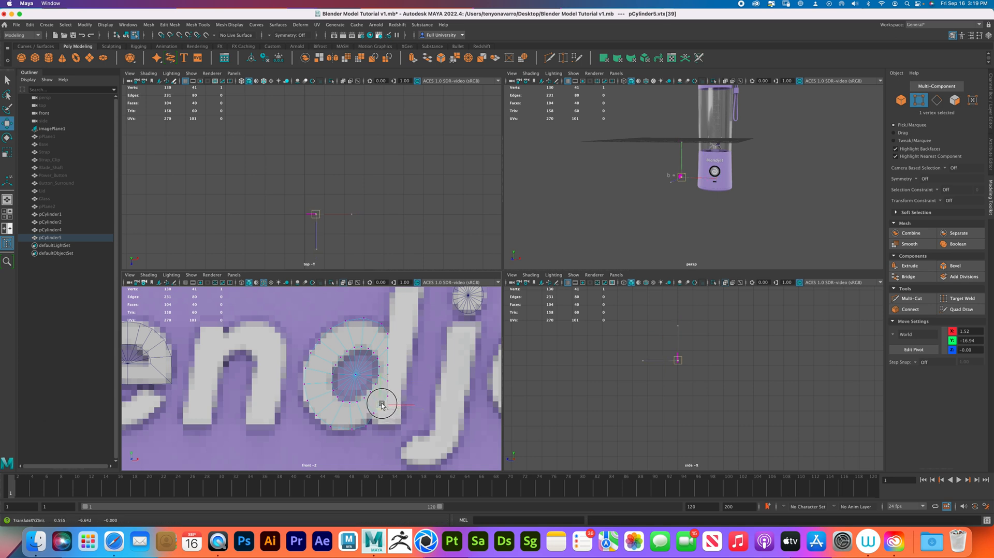
Align the d's five right vertices, move them to the stem's right outline and tilt them to its slant
{"action": "left_click_drag", "start_coordinate": [383, 405], "coordinate": [379, 328]}
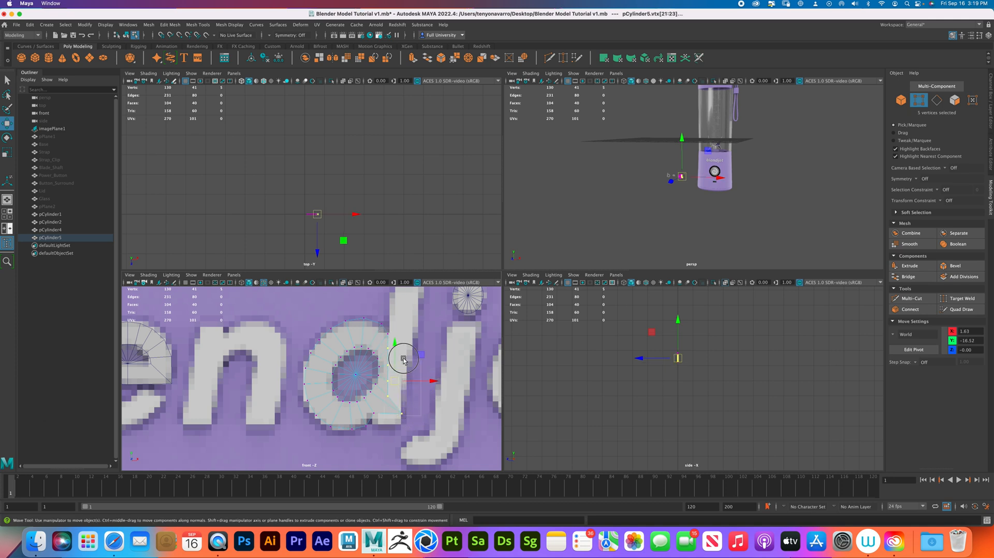
{"action": "left_click_drag", "start_coordinate": [434, 378], "coordinate": [351, 372]}
{"action": "key", "text": "r"}
{"action": "key", "text": "w"}
{"action": "left_click_drag", "start_coordinate": [446, 382], "coordinate": [448, 383]}
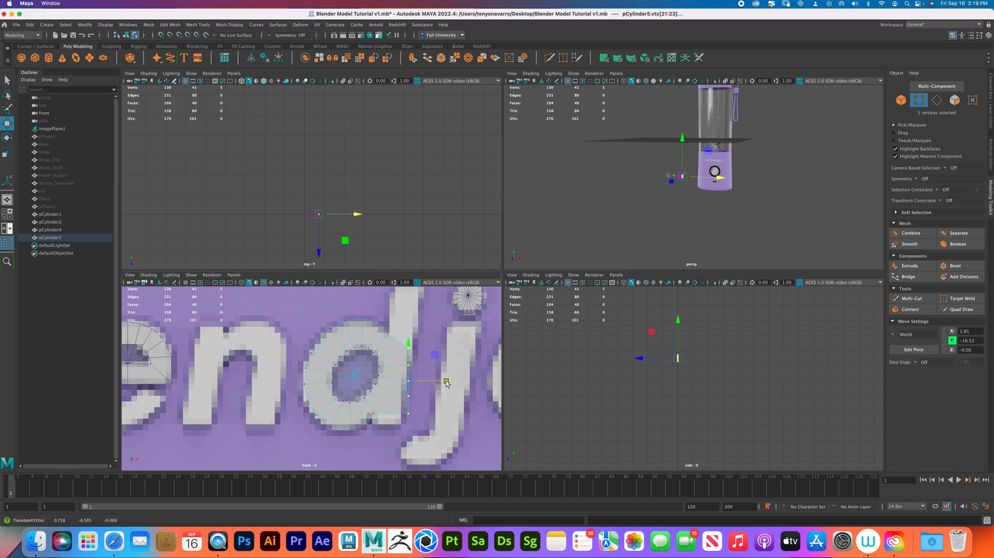
{"action": "key", "text": "e"}
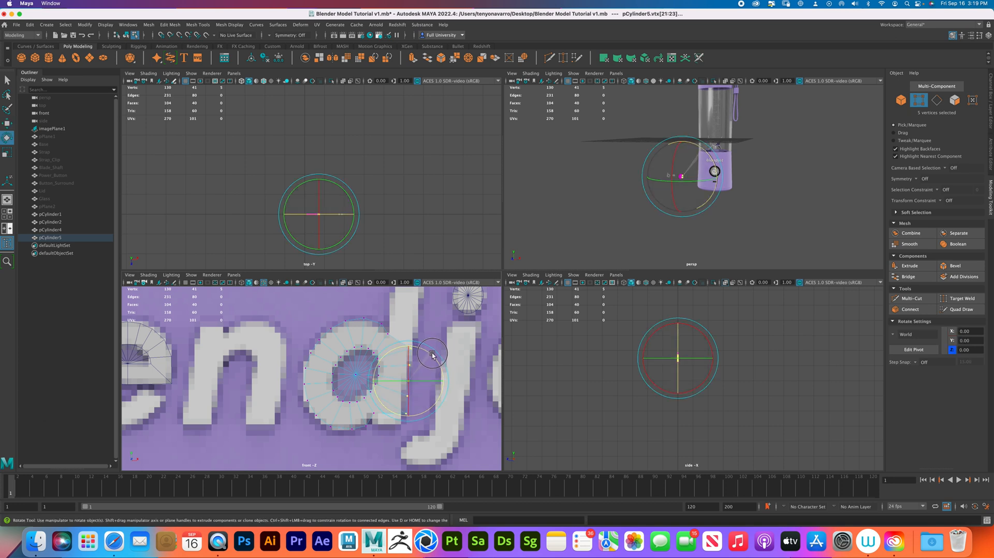
Extrude the d's upper right edge upward to the top of the stem
{"action": "right_click_drag", "start_coordinate": [400, 332], "coordinate": [405, 306]}
{"action": "left_click", "coordinate": [405, 329]}
{"action": "middle_click_drag", "start_coordinate": [406, 329], "coordinate": [428, 399], "text": "alt"}
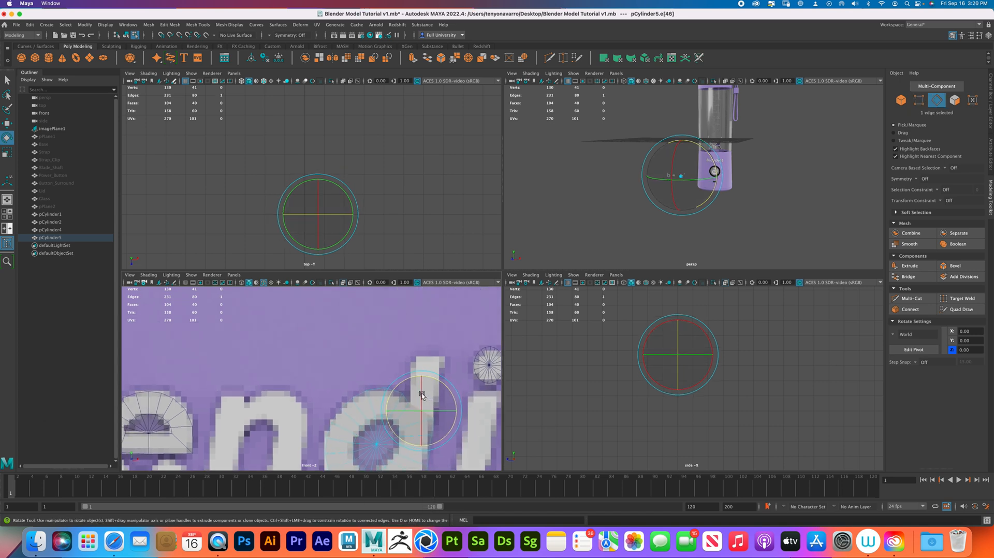
{"action": "key", "text": "w"}
{"action": "mouse_move", "coordinate": [423, 381]}
{"action": "left_mouse_down", "text": "shift"}
{"action": "mouse_move", "coordinate": [433, 328]}
{"action": "mouse_move", "coordinate": [431, 368]}
{"action": "left_mouse_up", "text": "shift"}
{"action": "key", "text": "r"}
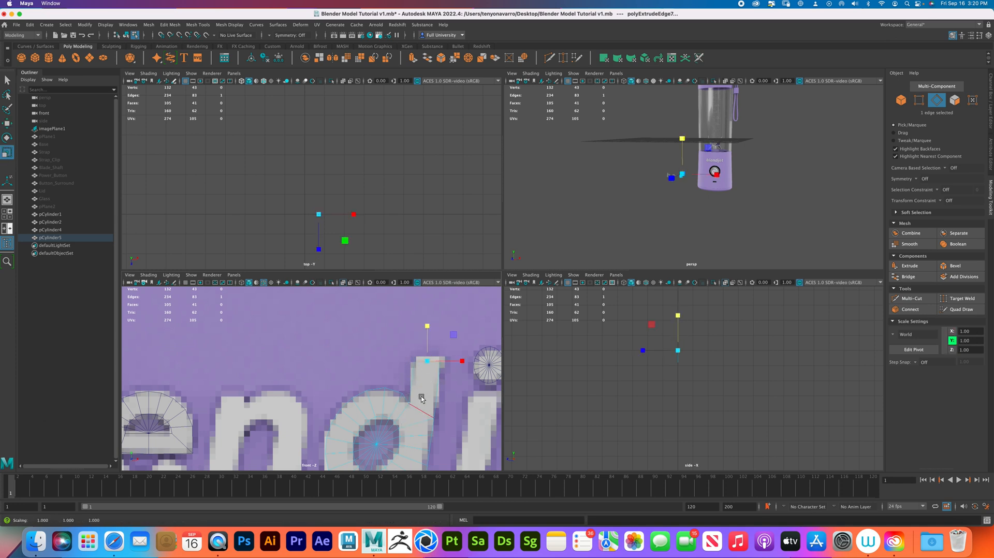
{"action": "key", "text": "w"}
{"action": "left_click_drag", "start_coordinate": [428, 361], "coordinate": [434, 357]}
{"action": "scroll", "coordinate": [434, 358], "scroll_direction": "down", "scroll_amount": 5}
{"action": "scroll", "coordinate": [437, 381], "scroll_direction": "up", "scroll_amount": 8}
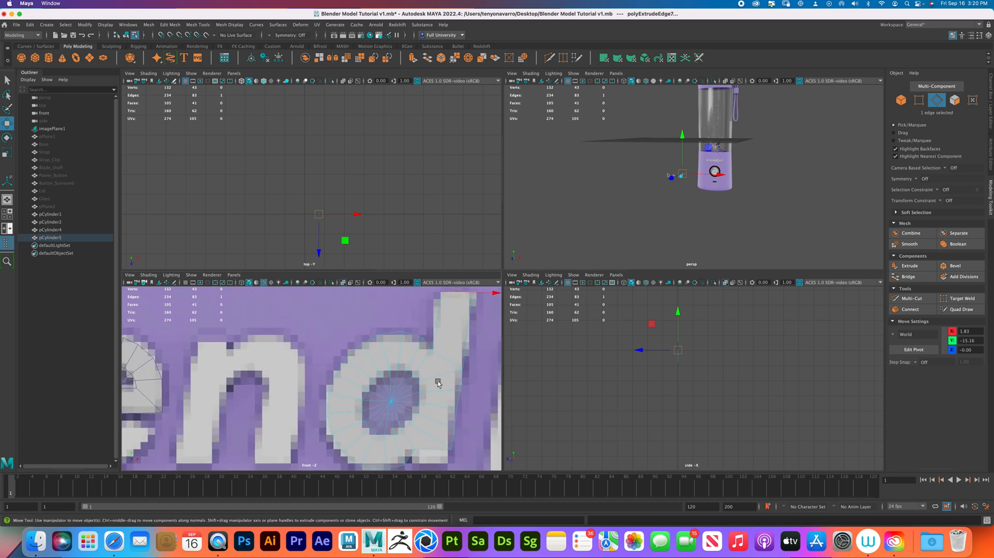
Move the top vertices of the d's ring onto the outline where the bowl joins the stem
{"action": "right_click_drag", "start_coordinate": [427, 356], "coordinate": [399, 339]}
{"action": "left_click", "coordinate": [421, 332]}
{"action": "left_click", "coordinate": [388, 320]}
{"action": "left_click_drag", "start_coordinate": [387, 321], "coordinate": [421, 334]}
{"action": "left_click", "coordinate": [357, 326]}
{"action": "left_click", "coordinate": [420, 336]}
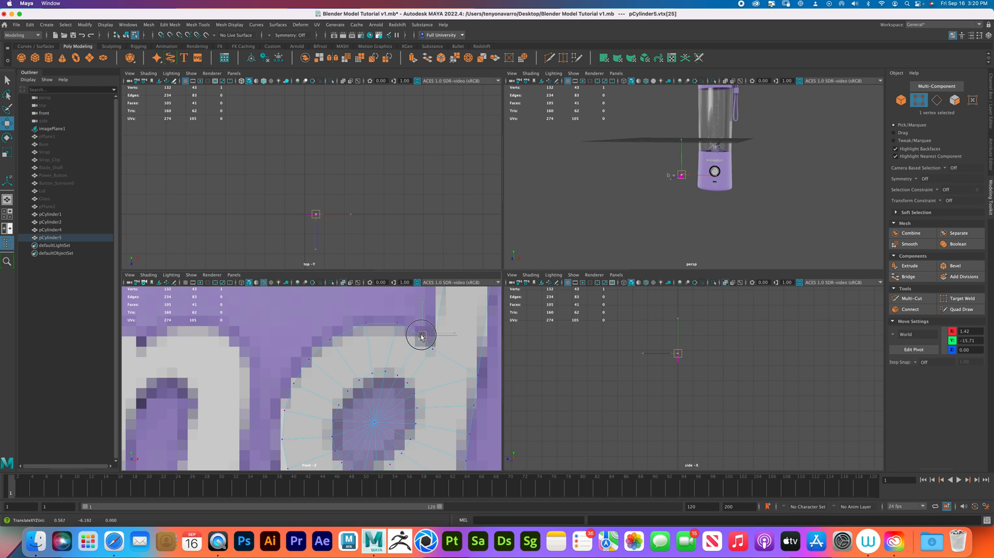
{"action": "left_click", "coordinate": [397, 325]}
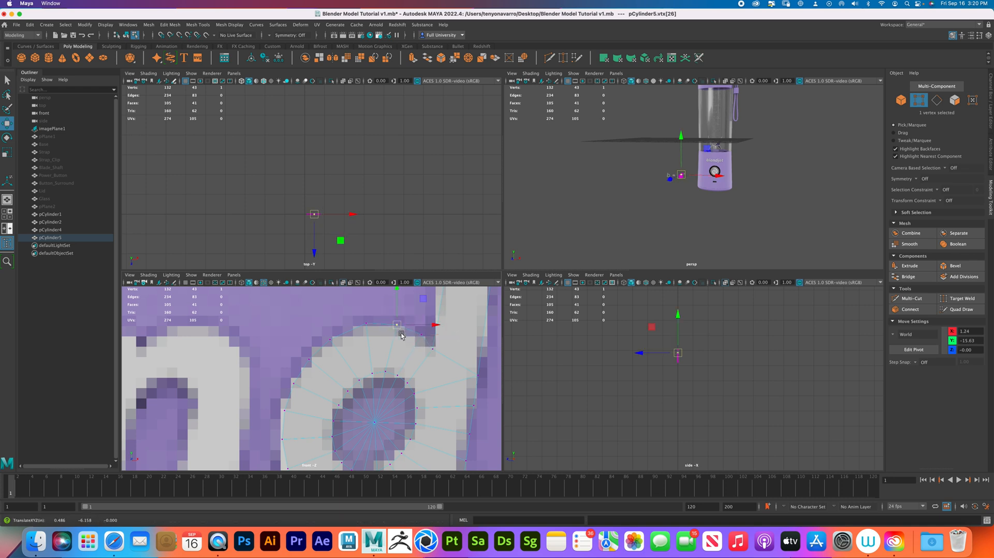
Fit the vertices at the d's lower right to the outline above the stem's foot
{"action": "right_click_drag", "start_coordinate": [464, 332], "coordinate": [396, 348], "text": "alt"}
{"action": "middle_click_drag", "start_coordinate": [389, 355], "coordinate": [381, 317], "text": "alt"}
{"action": "right_click_drag", "start_coordinate": [384, 362], "coordinate": [439, 419], "text": "alt"}
{"action": "middle_click_drag", "start_coordinate": [401, 365], "coordinate": [367, 364], "text": "alt"}
{"action": "mouse_move", "coordinate": [340, 347]}
{"action": "right_mouse_down"}
{"action": "mouse_move", "coordinate": [341, 358]}
{"action": "mouse_move", "coordinate": [341, 331]}
{"action": "right_mouse_up"}
{"action": "double_click", "coordinate": [325, 389]}
{"action": "right_click_drag", "start_coordinate": [315, 399], "coordinate": [275, 347]}
{"action": "left_click", "coordinate": [316, 397]}
{"action": "left_click", "coordinate": [319, 378]}
{"action": "left_click_drag", "start_coordinate": [319, 379], "coordinate": [320, 382]}
{"action": "left_click", "coordinate": [313, 398]}
Extrude the d's lower right edge down to the stem's foot and return to object mode
{"action": "right_click_drag", "start_coordinate": [331, 357], "coordinate": [339, 332]}
{"action": "left_click", "coordinate": [337, 384]}
{"action": "left_click_drag", "start_coordinate": [340, 344], "coordinate": [342, 362], "text": "shift"}
{"action": "left_click_drag", "start_coordinate": [380, 401], "coordinate": [378, 402]}
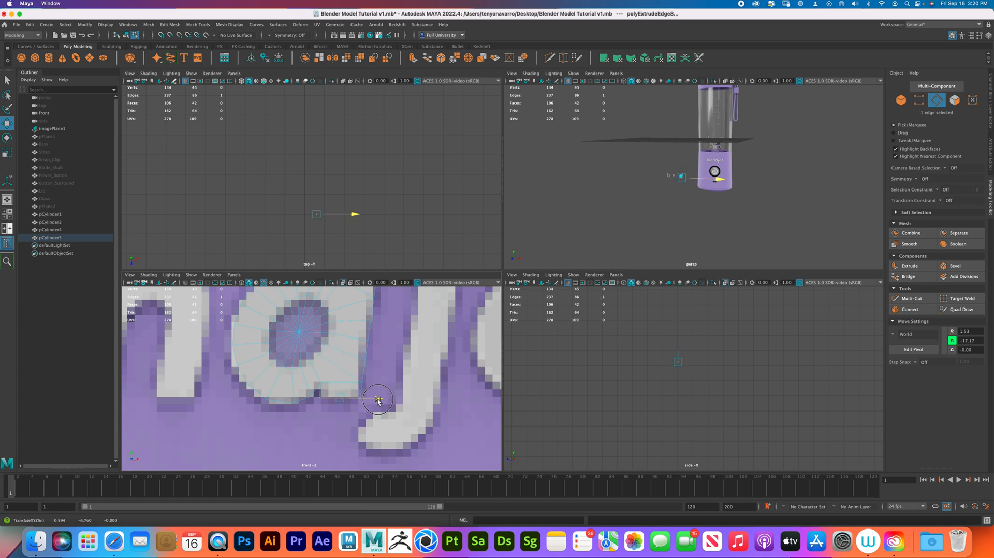
{"action": "left_click_drag", "start_coordinate": [378, 402], "coordinate": [377, 401]}
{"action": "scroll", "coordinate": [376, 400], "scroll_direction": "down", "scroll_amount": 8}
{"action": "middle_click_drag", "start_coordinate": [341, 360], "coordinate": [312, 378], "text": "alt"}
{"action": "scroll", "coordinate": [313, 378], "scroll_direction": "up", "scroll_amount": 3}
{"action": "right_click_drag", "start_coordinate": [288, 373], "coordinate": [325, 339]}
Draw a CV curve through the middle of the e's lower stroke, from its left side around to the open tip
{"action": "left_click", "coordinate": [165, 374]}
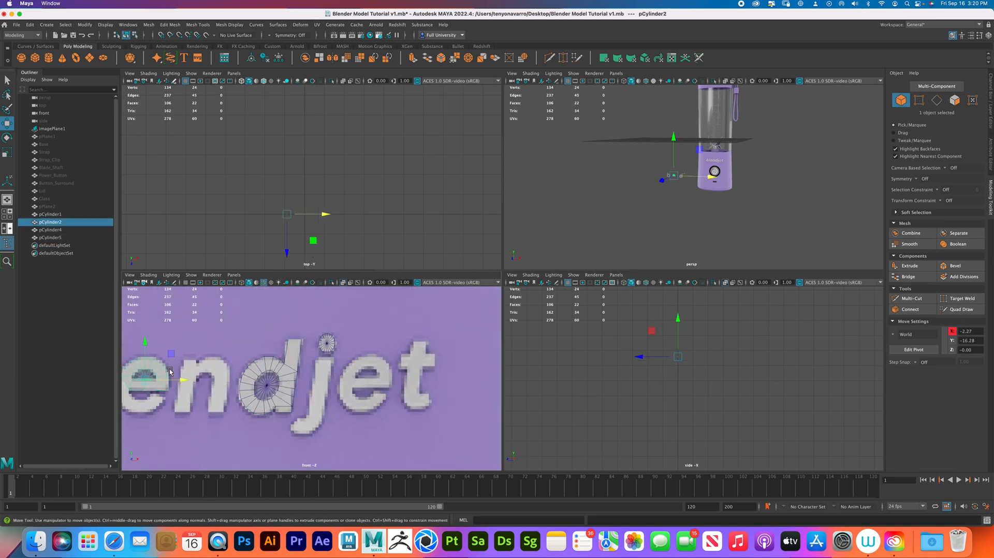
{"action": "middle_click_drag", "start_coordinate": [169, 372], "coordinate": [284, 370], "text": "alt"}
{"action": "scroll", "coordinate": [332, 367], "scroll_direction": "up", "scroll_amount": 10}
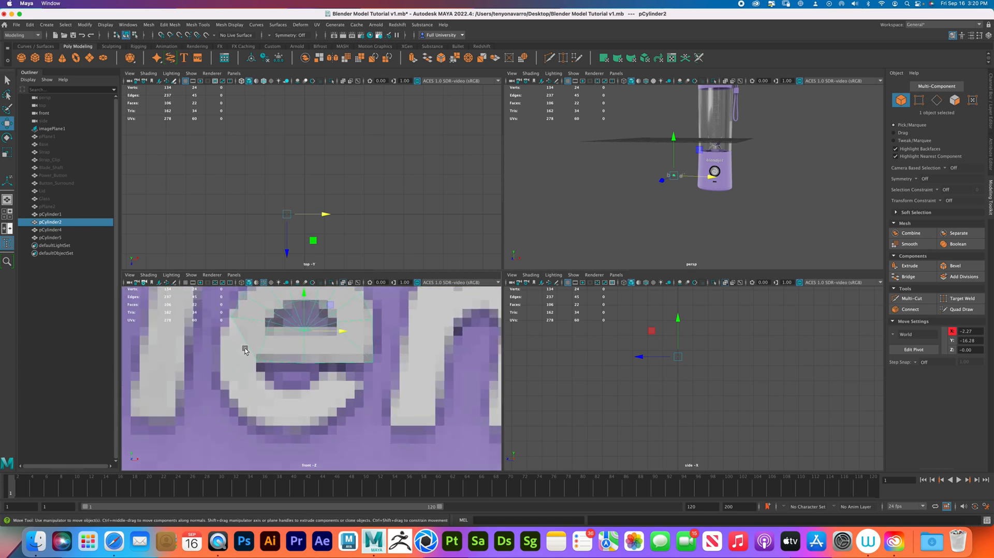
{"action": "right_click_drag", "start_coordinate": [257, 339], "coordinate": [254, 321]}
{"action": "left_click", "coordinate": [243, 343]}
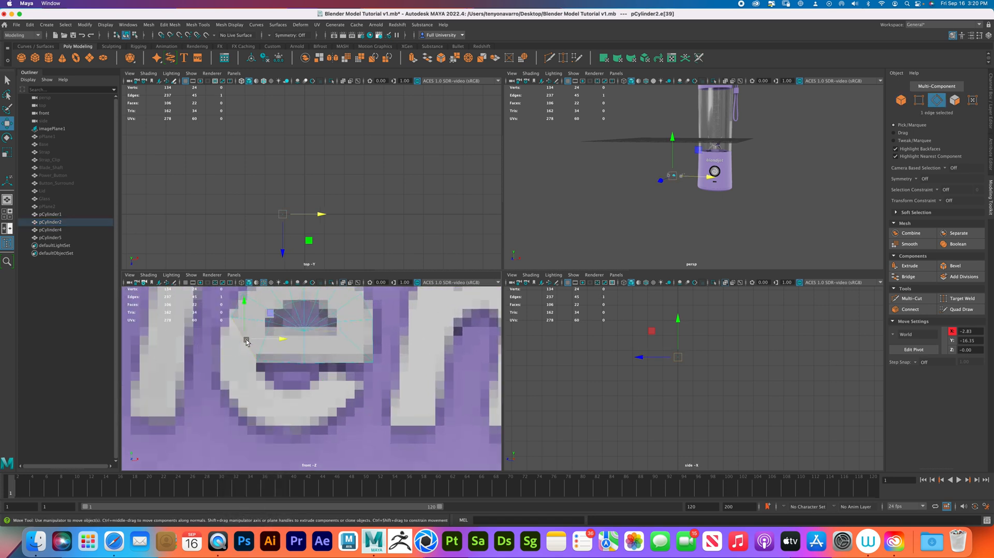
{"action": "left_click", "coordinate": [241, 370]}
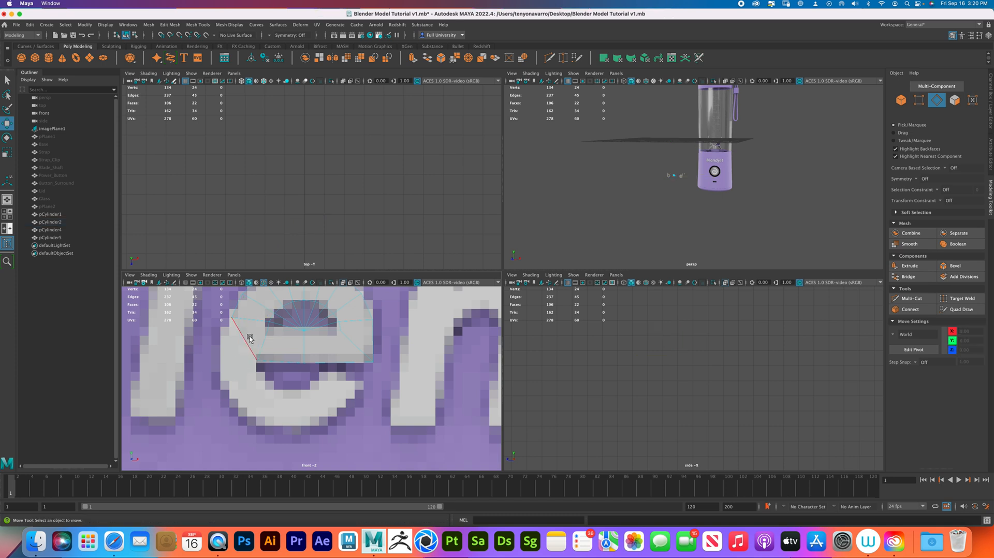
{"action": "left_click", "coordinate": [47, 24]}
{"action": "mouse_move", "coordinate": [103, 85]}
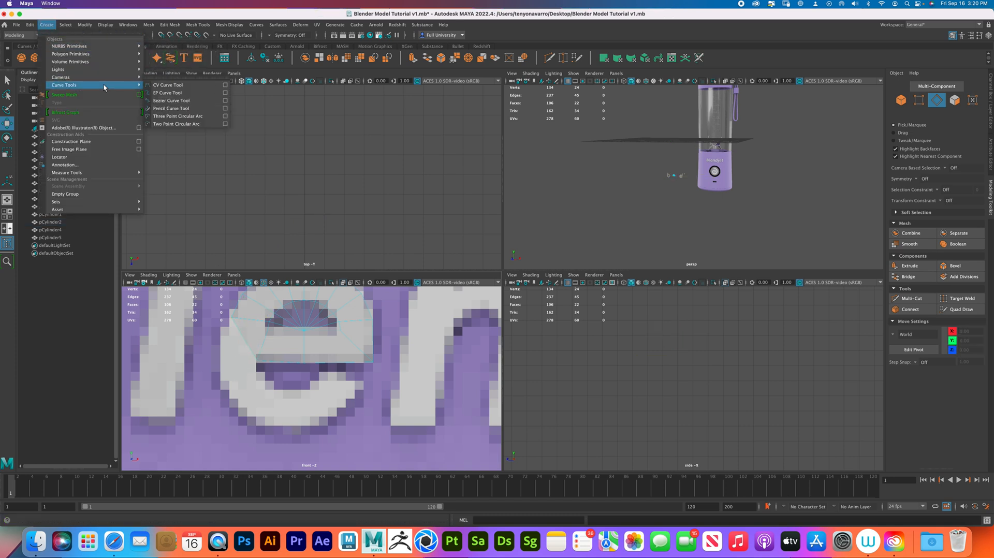
{"action": "left_click", "coordinate": [165, 85]}
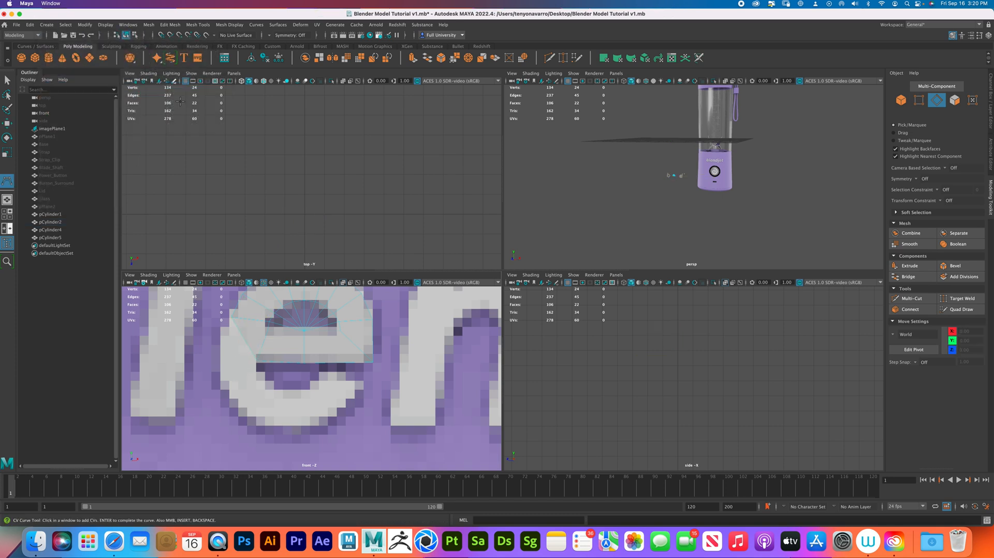
{"action": "left_click", "coordinate": [241, 339]}
{"action": "left_click", "coordinate": [238, 359]}
{"action": "left_click", "coordinate": [242, 380]}
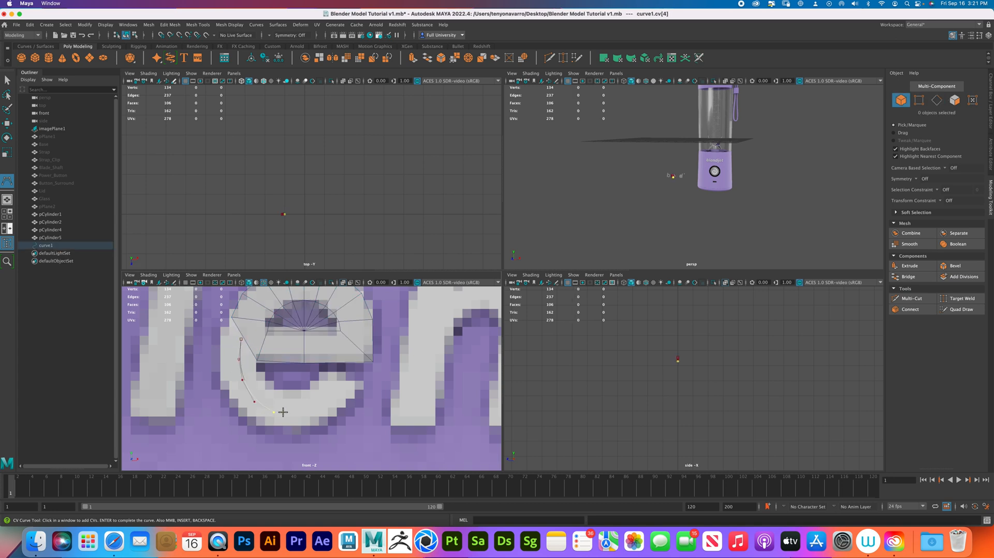
{"action": "left_click", "coordinate": [317, 408]}
{"action": "left_click", "coordinate": [331, 396]}
{"action": "left_click", "coordinate": [342, 382]}
{"action": "left_click", "coordinate": [7, 81]}
Extrude the e's lower left edge along the curve with 11 divisions
{"action": "right_click_drag", "start_coordinate": [256, 332], "coordinate": [232, 343]}
{"action": "left_click", "coordinate": [248, 336]}
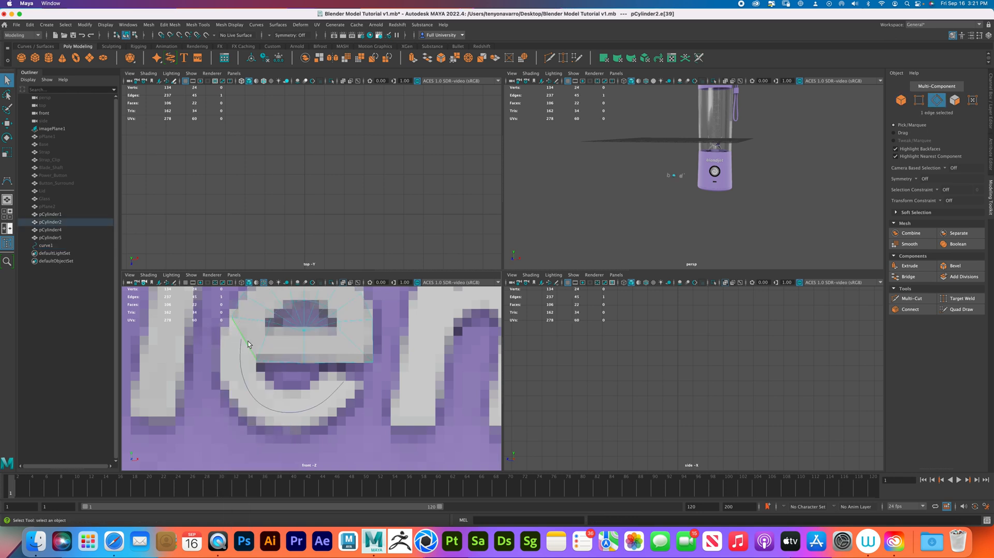
{"action": "left_click", "coordinate": [237, 379]}
{"action": "mouse_move", "coordinate": [247, 386]}
{"action": "right_mouse_down", "text": "shift"}
{"action": "mouse_move", "coordinate": [227, 424]}
{"action": "mouse_move", "coordinate": [228, 474]}
{"action": "mouse_move", "coordinate": [226, 441]}
{"action": "mouse_move", "coordinate": [246, 385]}
{"action": "right_mouse_up", "text": "shift"}
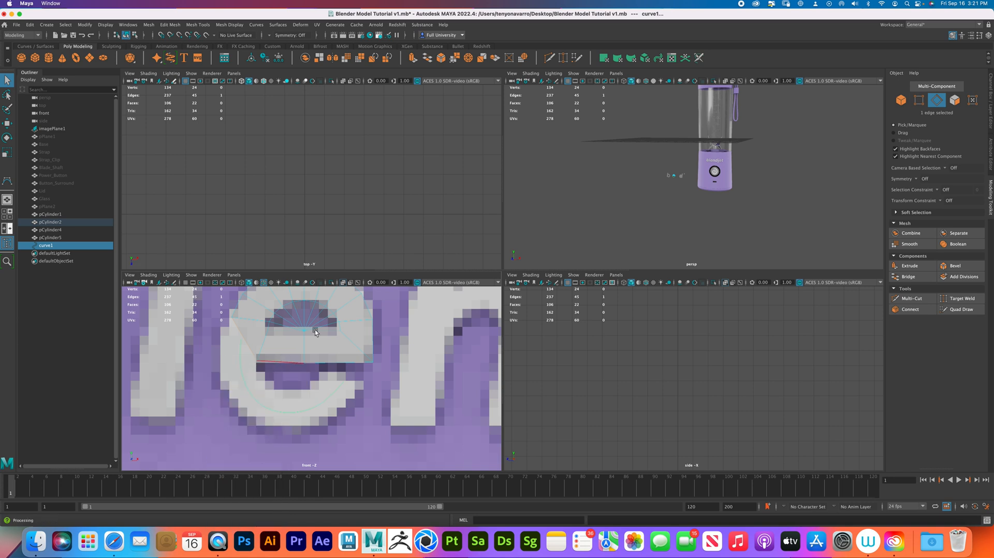
{"action": "left_click", "coordinate": [438, 429]}
{"action": "middle_click_drag", "start_coordinate": [438, 428], "coordinate": [609, 428]}
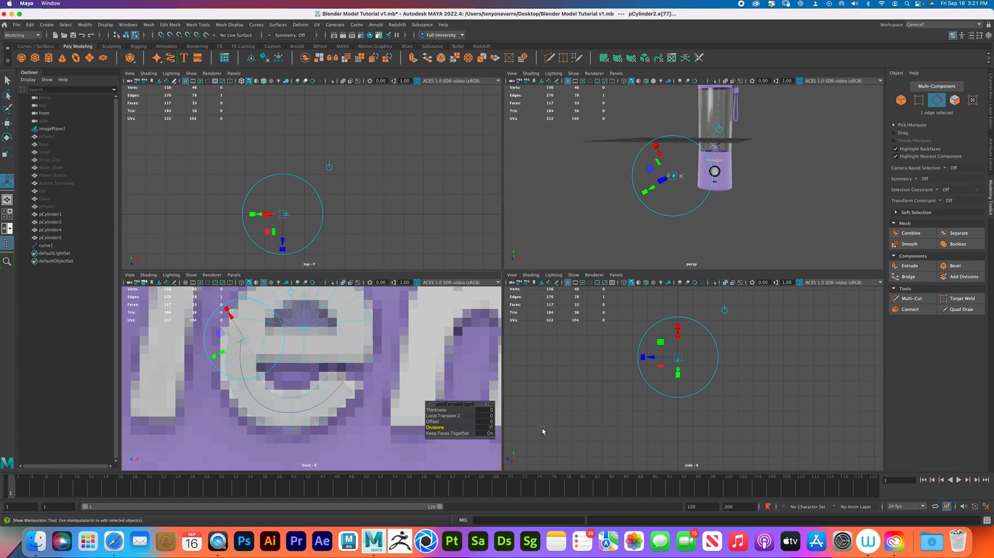
Move the left outer vertices of the e's extruded lower stroke onto the letter's outline
{"action": "right_click_drag", "start_coordinate": [344, 347], "coordinate": [307, 349]}
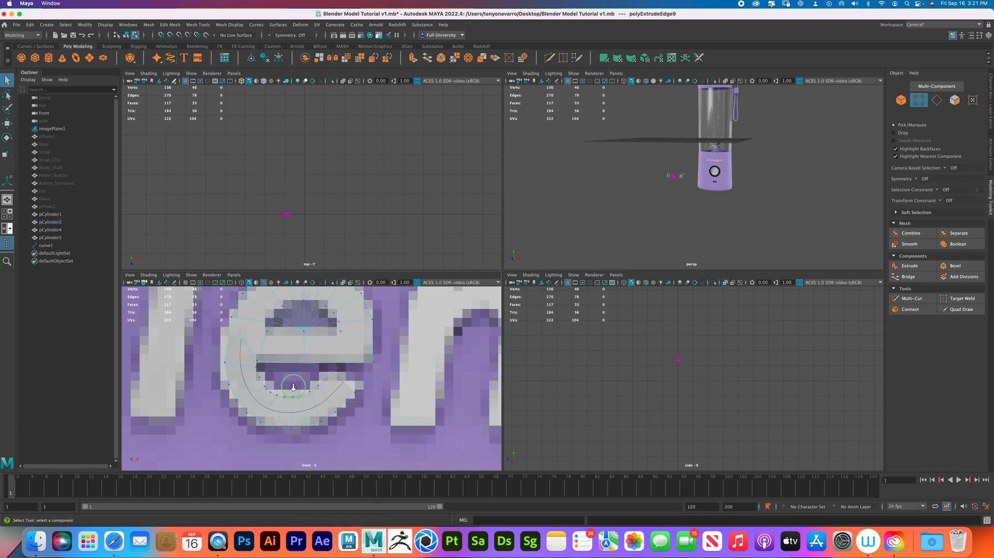
{"action": "scroll", "coordinate": [292, 364], "scroll_direction": "up", "scroll_amount": 3}
{"action": "middle_click_drag", "start_coordinate": [270, 383], "coordinate": [307, 396], "text": "alt"}
{"action": "left_click", "coordinate": [238, 369]}
{"action": "key", "text": "w"}
{"action": "left_click_drag", "start_coordinate": [236, 369], "coordinate": [234, 350]}
{"action": "left_click", "coordinate": [238, 389]}
{"action": "left_click", "coordinate": [245, 416]}
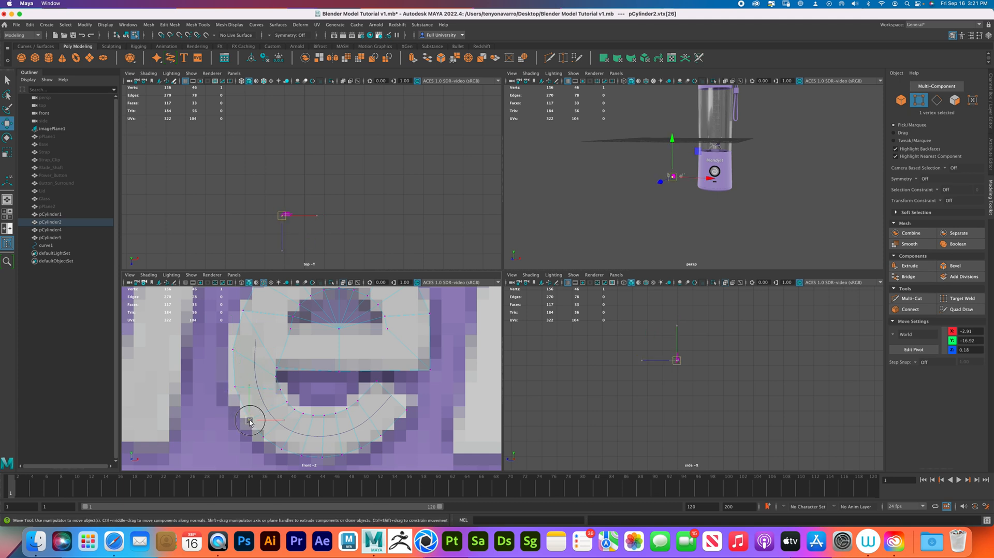
{"action": "left_click_drag", "start_coordinate": [220, 382], "coordinate": [270, 387]}
{"action": "left_click_drag", "start_coordinate": [217, 338], "coordinate": [239, 354]}
{"action": "left_click_drag", "start_coordinate": [235, 348], "coordinate": [233, 349]}
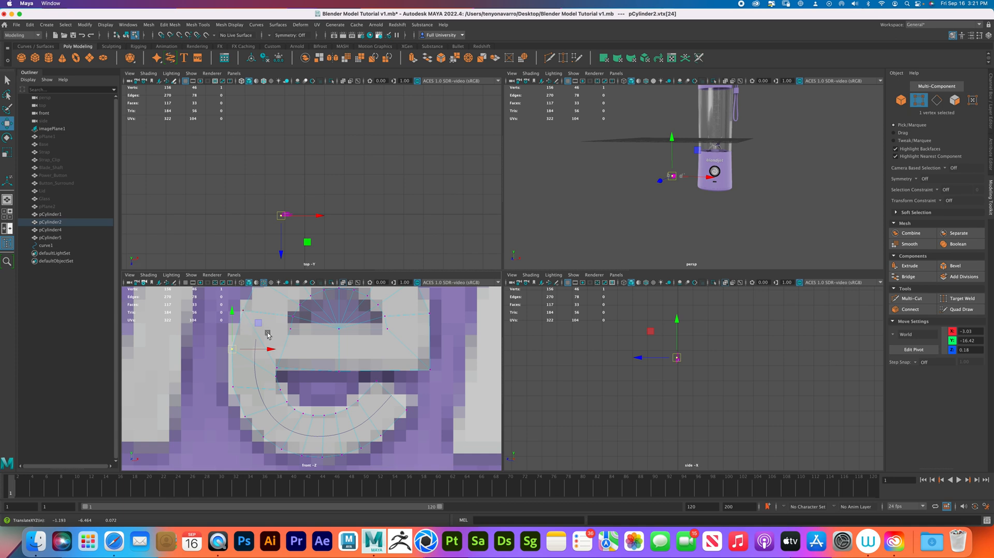
Place the two end vertices of the e's lower stroke on the corners of the letter's open tip
{"action": "left_click_drag", "start_coordinate": [394, 399], "coordinate": [421, 418]}
{"action": "left_click_drag", "start_coordinate": [407, 410], "coordinate": [415, 400]}
{"action": "left_click_drag", "start_coordinate": [356, 364], "coordinate": [371, 382]}
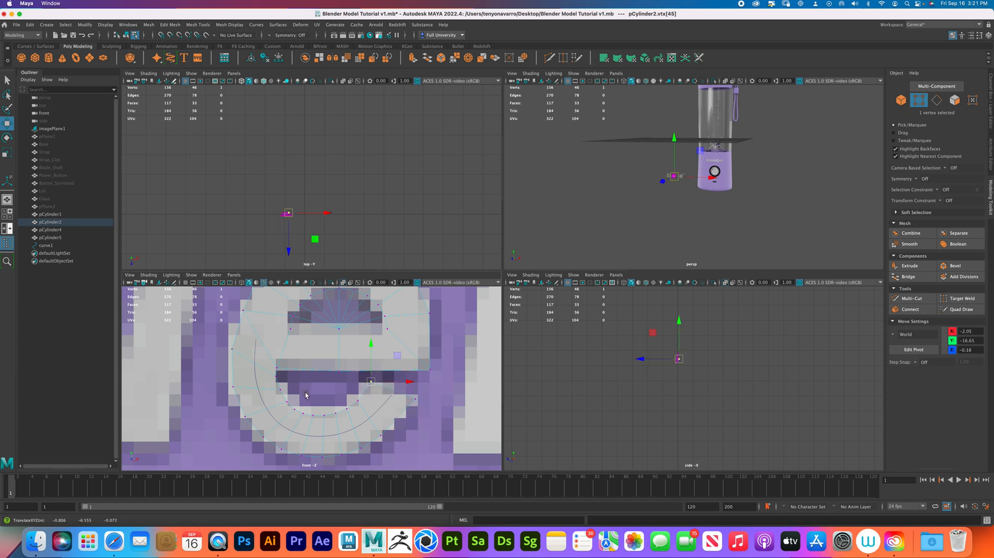
Adjust the left inner vertex of the e's lower stroke and raise its eight bottom inner vertices to the outline
{"action": "left_click", "coordinate": [270, 379]}
{"action": "left_click_drag", "start_coordinate": [270, 379], "coordinate": [294, 398]}
{"action": "left_click", "coordinate": [310, 392]}
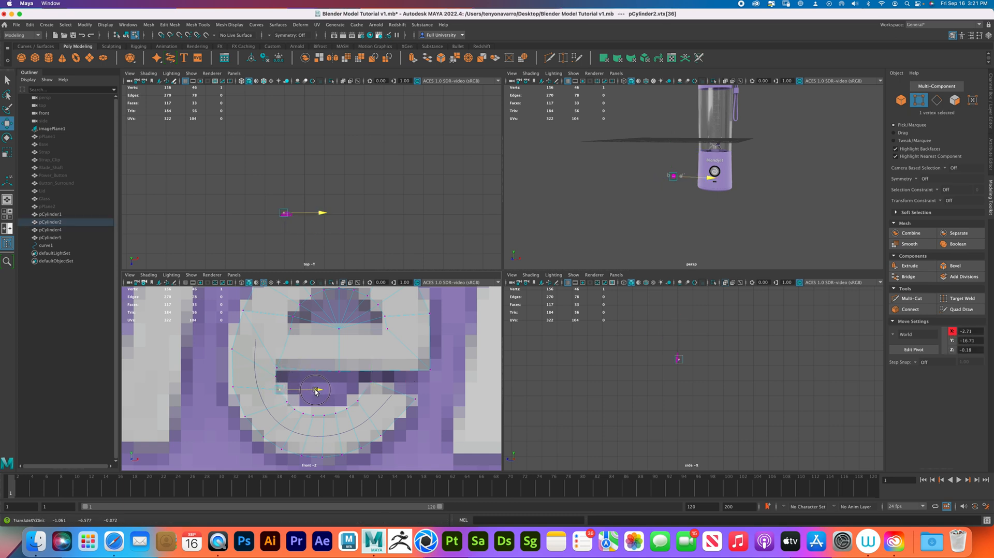
{"action": "left_click_drag", "start_coordinate": [363, 421], "coordinate": [324, 371]}
{"action": "left_click", "coordinate": [322, 372]}
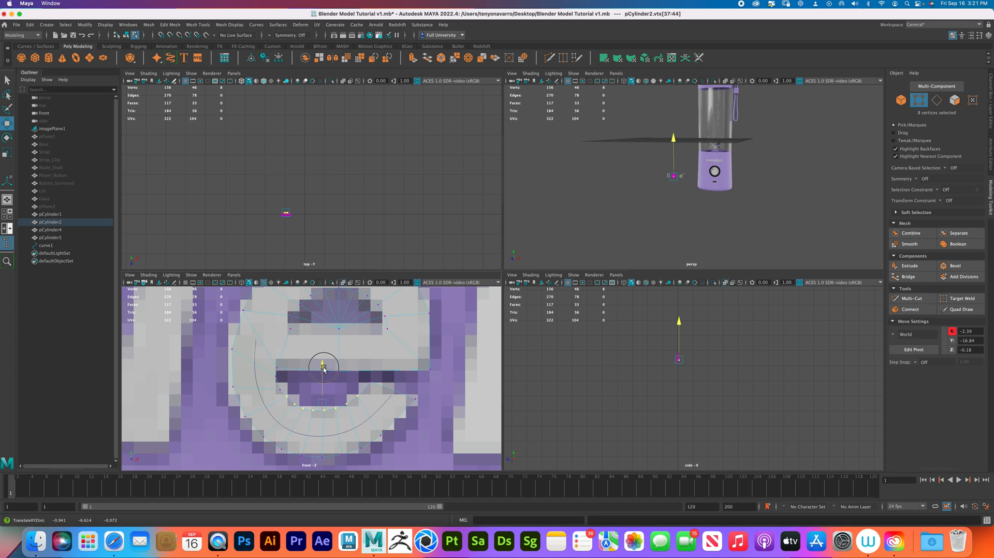
Move the left inner vertex and the three left outer vertices of the e's lower stroke onto the letter's outline
{"action": "left_click", "coordinate": [276, 378]}
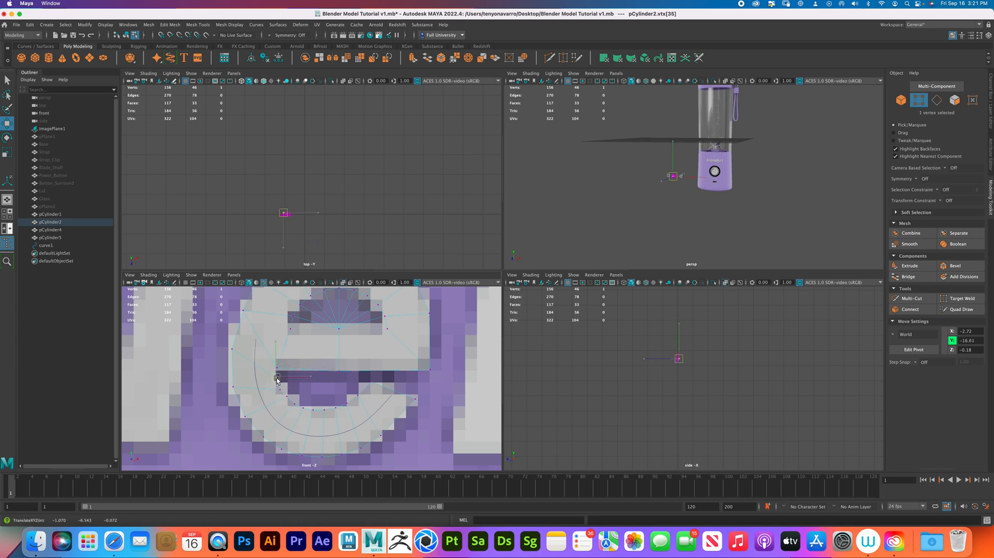
{"action": "left_click", "coordinate": [235, 351]}
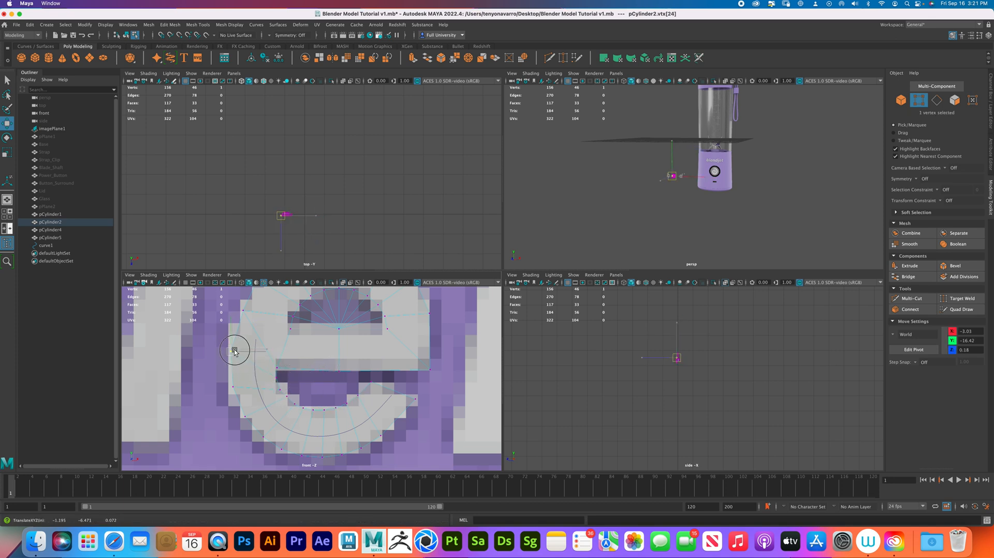
{"action": "left_click_drag", "start_coordinate": [235, 351], "coordinate": [238, 346]}
{"action": "left_click", "coordinate": [231, 379]}
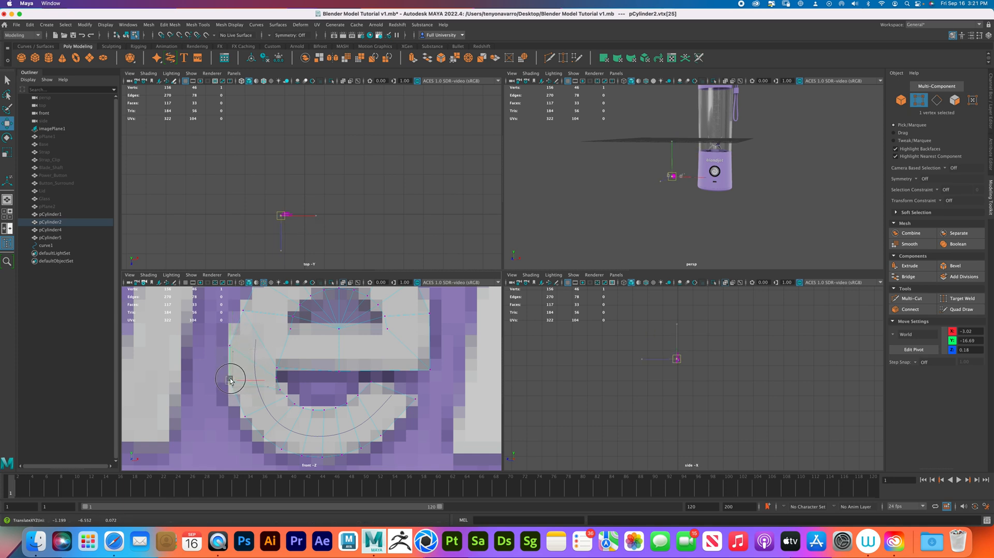
{"action": "left_click", "coordinate": [241, 412]}
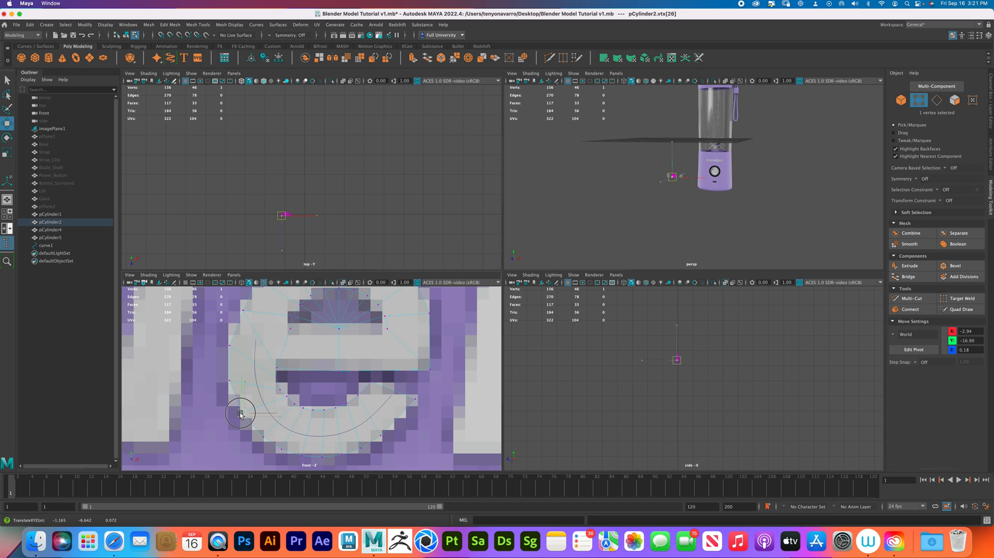
{"action": "left_click_drag", "start_coordinate": [239, 416], "coordinate": [239, 414]}
Adjust the e's left inner vertices below the crossbar to the outline and return the mesh to object mode
{"action": "mouse_move", "coordinate": [382, 346]}
{"action": "right_mouse_down"}
{"action": "mouse_move", "coordinate": [414, 355]}
{"action": "mouse_move", "coordinate": [428, 342]}
{"action": "mouse_move", "coordinate": [381, 346]}
{"action": "right_mouse_up"}
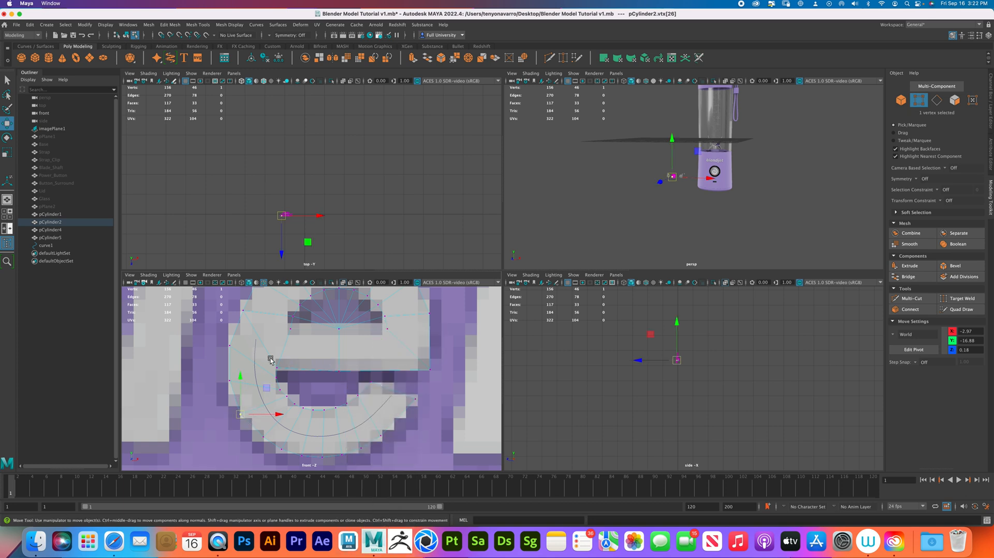
{"action": "left_click", "coordinate": [277, 368]}
{"action": "left_click_drag", "start_coordinate": [277, 332], "coordinate": [281, 388]}
{"action": "left_click", "coordinate": [270, 386]}
{"action": "right_click_drag", "start_coordinate": [297, 347], "coordinate": [339, 339]}
{"action": "scroll", "coordinate": [341, 342], "scroll_direction": "down", "scroll_amount": 6}
{"action": "scroll", "coordinate": [317, 369], "scroll_direction": "down", "scroll_amount": 4}
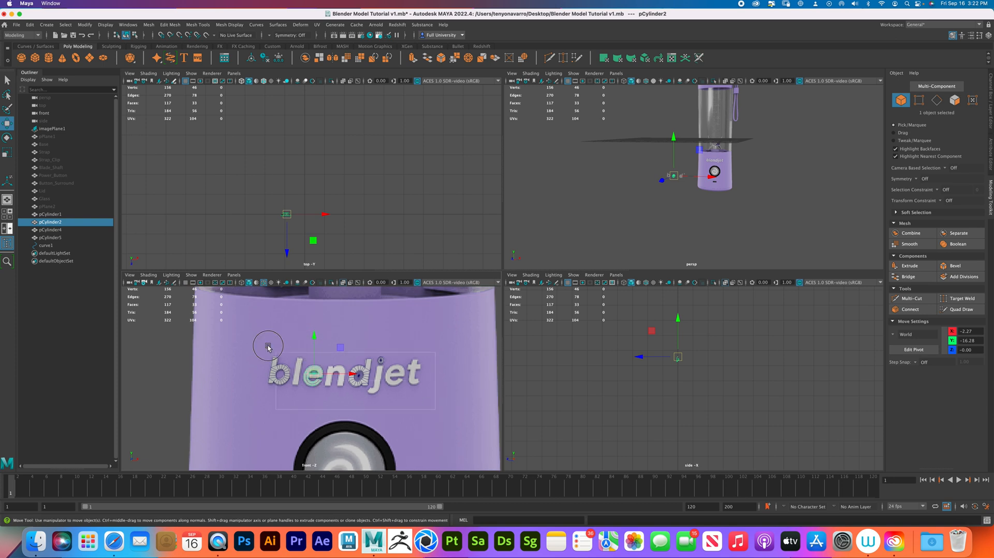
Delete the history and the non-deformer history of all letter meshes and the curve
{"action": "left_click_drag", "start_coordinate": [309, 377], "coordinate": [267, 357]}
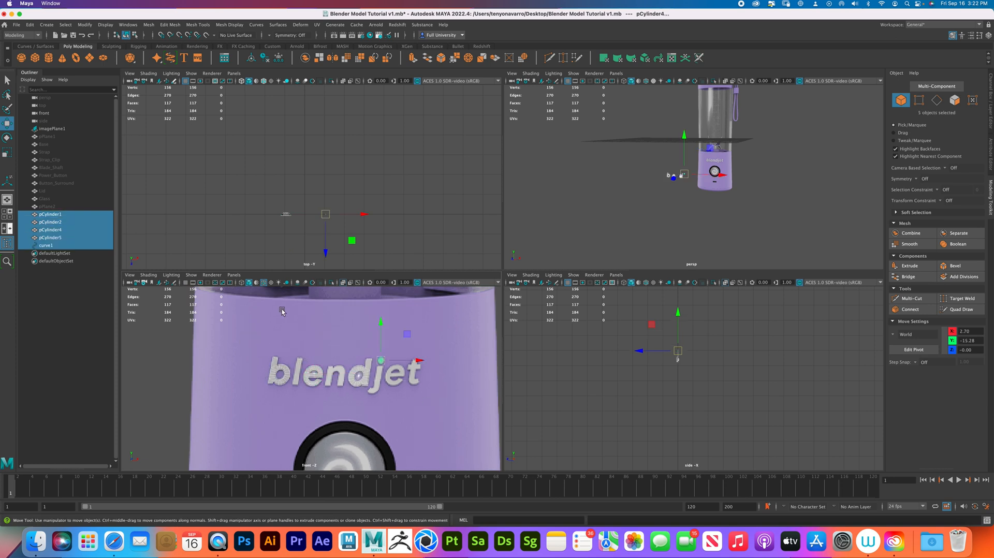
{"action": "left_click", "coordinate": [32, 27]}
{"action": "mouse_move", "coordinate": [107, 119]}
{"action": "left_click", "coordinate": [139, 119]}
{"action": "left_click", "coordinate": [30, 25]}
{"action": "mouse_move", "coordinate": [94, 118]}
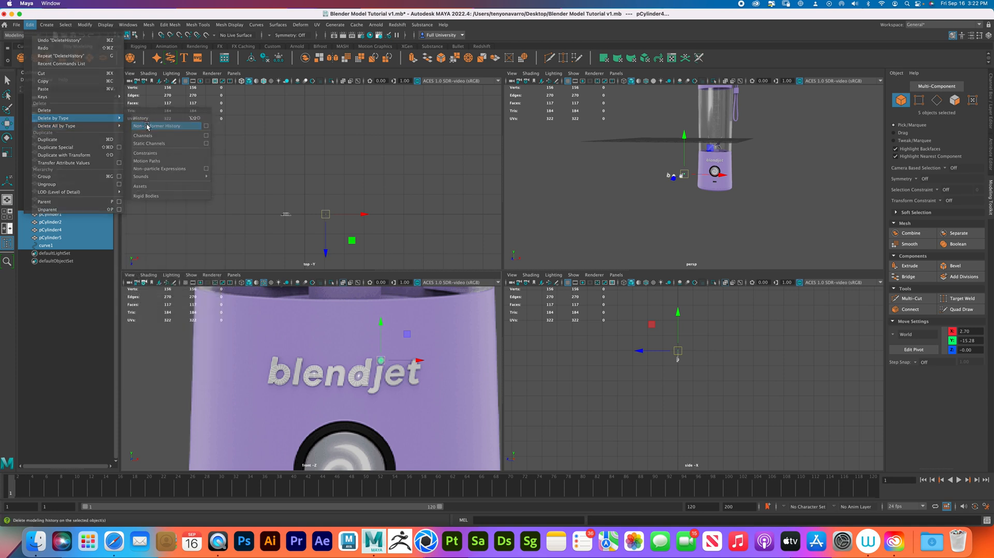
{"action": "left_click", "coordinate": [148, 127]}
Freeze the transformations of the selected letter meshes and curve, center their pivots, and deselect them
{"action": "left_click", "coordinate": [85, 25]}
{"action": "left_click", "coordinate": [109, 58]}
{"action": "left_click", "coordinate": [86, 25]}
{"action": "left_click", "coordinate": [106, 84]}
{"action": "left_click", "coordinate": [229, 161]}
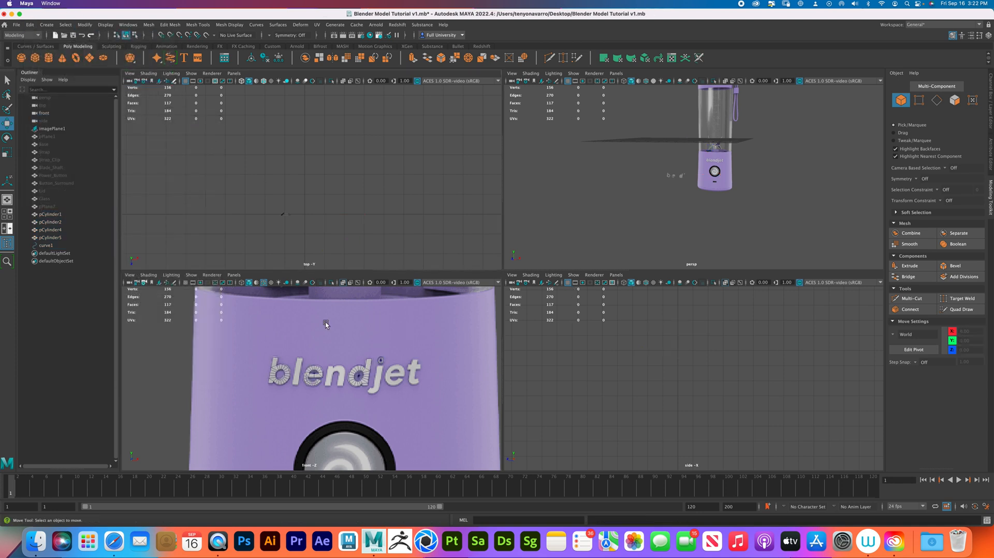
Flatten the e by scaling all its vertices along the Z axis in the top view
{"action": "scroll", "coordinate": [384, 375], "scroll_direction": "up", "scroll_amount": 3}
{"action": "left_click_drag", "start_coordinate": [228, 220], "coordinate": [307, 245]}
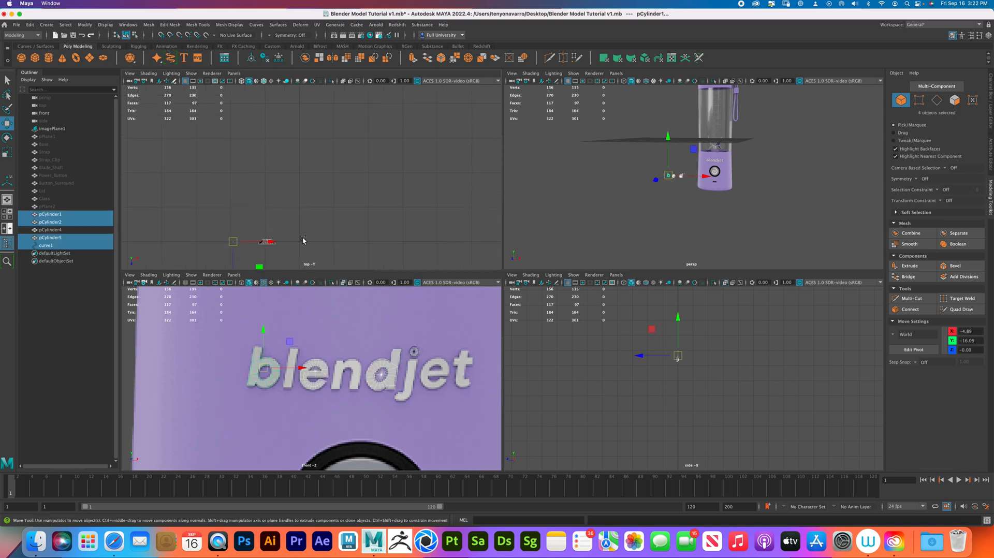
{"action": "right_click_drag", "start_coordinate": [280, 243], "coordinate": [229, 244]}
{"action": "left_click_drag", "start_coordinate": [199, 228], "coordinate": [294, 251]}
{"action": "key", "text": "r"}
{"action": "middle_click_drag", "start_coordinate": [271, 254], "coordinate": [305, 205]}
{"action": "left_click", "coordinate": [290, 234]}
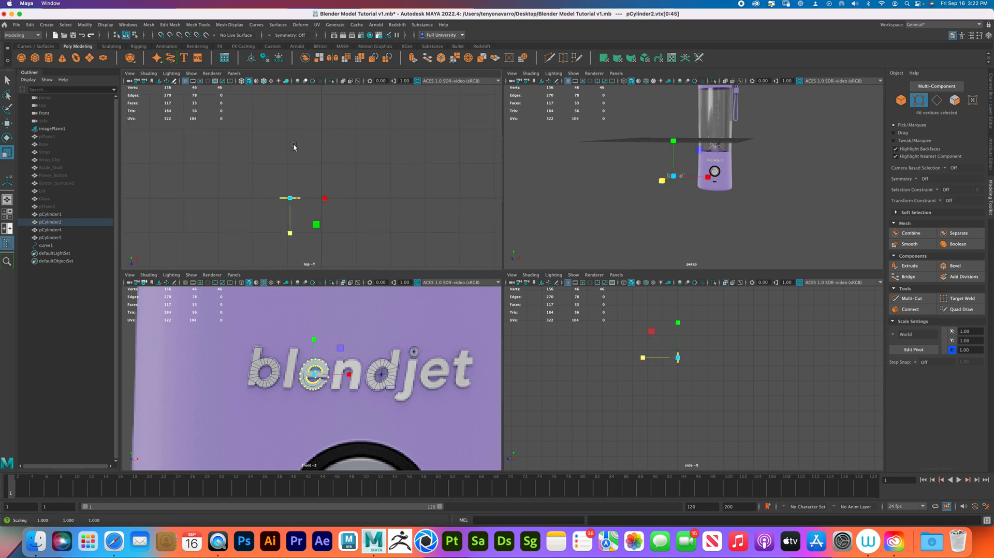
Return the e to object mode and delete curve1
{"action": "right_click_drag", "start_coordinate": [309, 374], "coordinate": [290, 344]}
{"action": "left_click", "coordinate": [45, 245]}
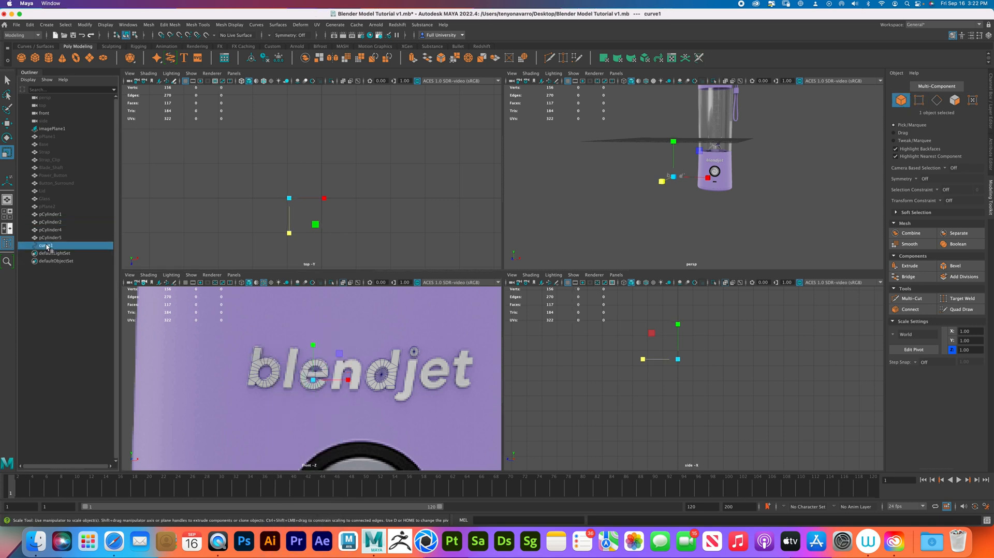
{"action": "key", "text": "Delete"}
Duplicate the finished e horizontally onto the second e of the blendjet logo
{"action": "scroll", "coordinate": [357, 373], "scroll_direction": "up", "scroll_amount": 3}
{"action": "middle_click_drag", "start_coordinate": [397, 389], "coordinate": [326, 374], "text": "alt"}
{"action": "left_click", "coordinate": [262, 355]}
{"action": "key", "text": "w"}
{"action": "left_click_drag", "start_coordinate": [284, 361], "coordinate": [442, 354], "text": "shift"}
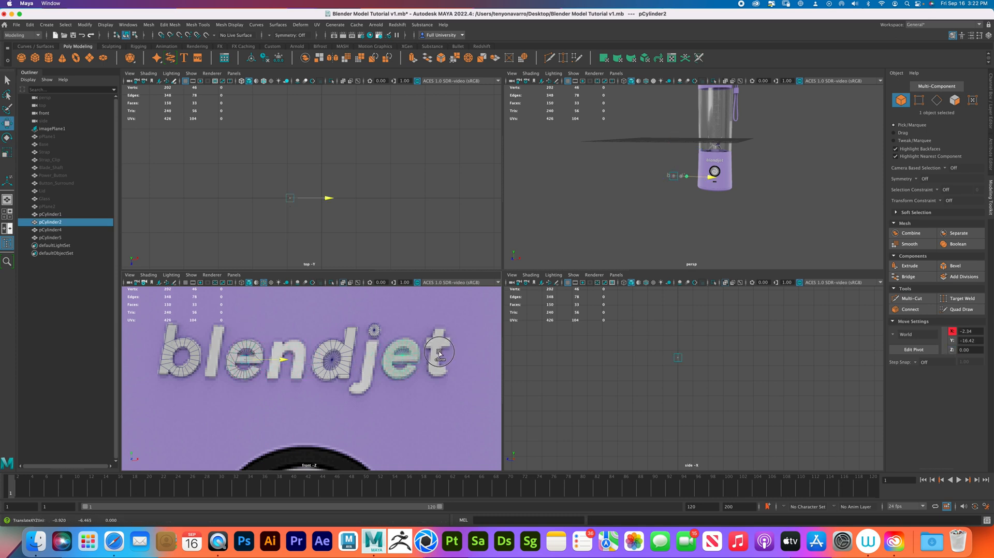
{"action": "left_click_drag", "start_coordinate": [437, 355], "coordinate": [437, 354], "text": "shift"}
{"action": "scroll", "coordinate": [426, 383], "scroll_direction": "up", "scroll_amount": 5}
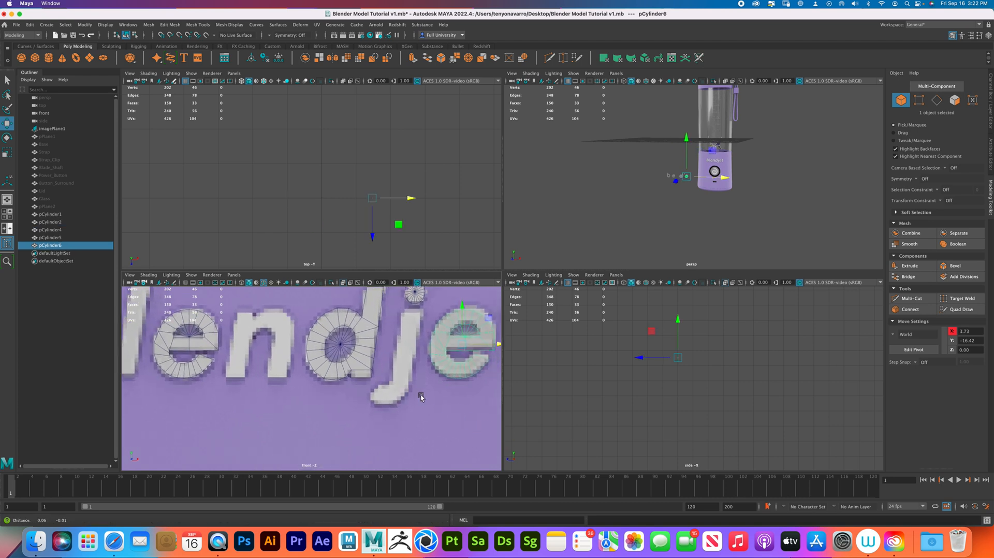
{"action": "middle_click_drag", "start_coordinate": [444, 383], "coordinate": [397, 394], "text": "alt"}
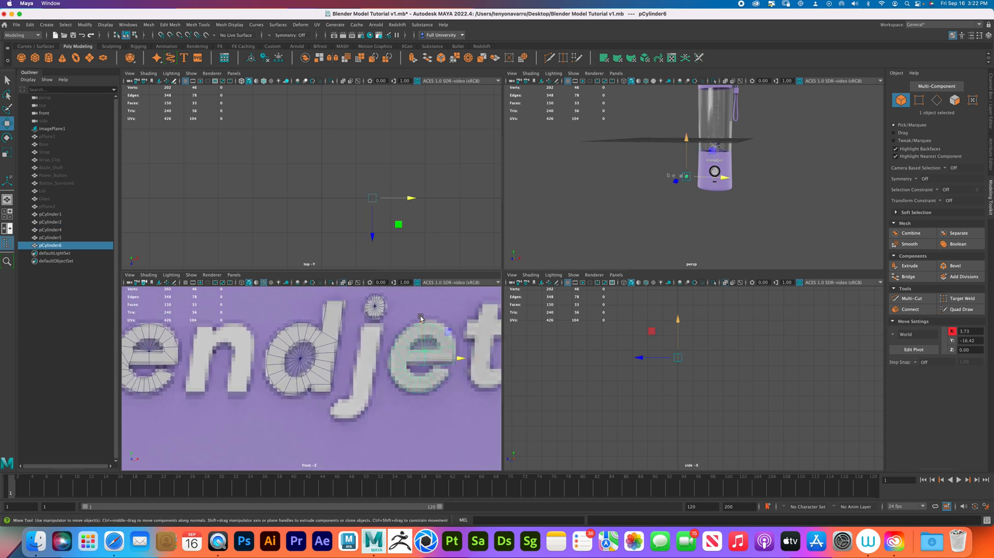
Nudge the upper-left outer vertex of both letter e's horizontally to fit the outline, ending in object mode
{"action": "right_click_drag", "start_coordinate": [403, 354], "coordinate": [388, 345]}
{"action": "left_click", "coordinate": [393, 346]}
{"action": "left_click_drag", "start_coordinate": [432, 346], "coordinate": [430, 346]}
{"action": "middle_click_drag", "start_coordinate": [197, 344], "coordinate": [346, 370], "text": "alt"}
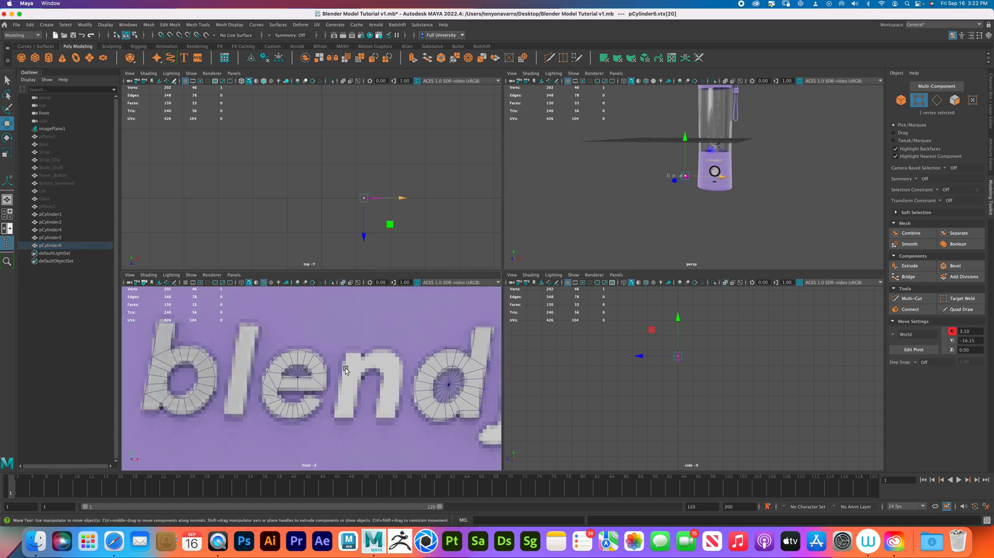
{"action": "left_click", "coordinate": [279, 374]}
{"action": "right_click_drag", "start_coordinate": [278, 373], "coordinate": [261, 374]}
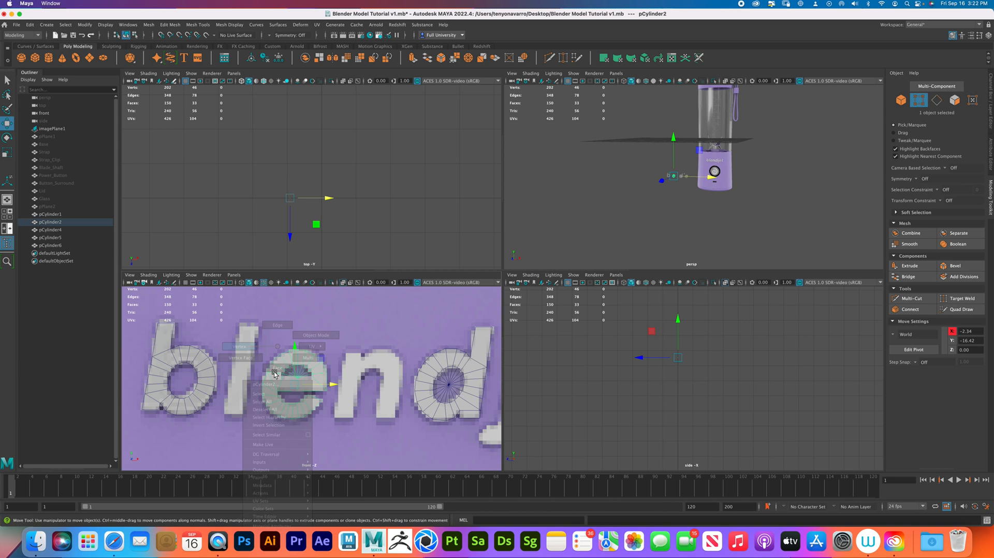
{"action": "left_click", "coordinate": [300, 372]}
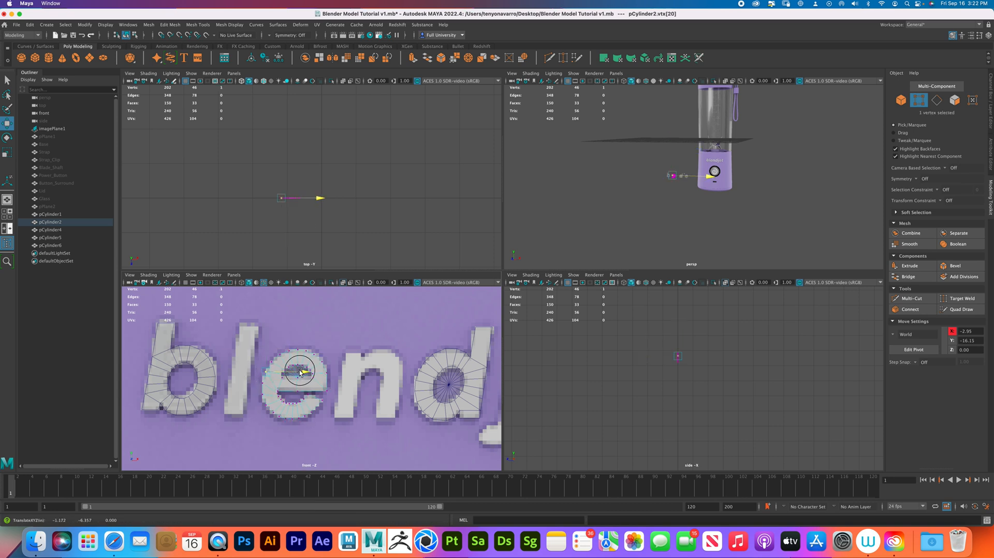
{"action": "right_click", "coordinate": [299, 367]}
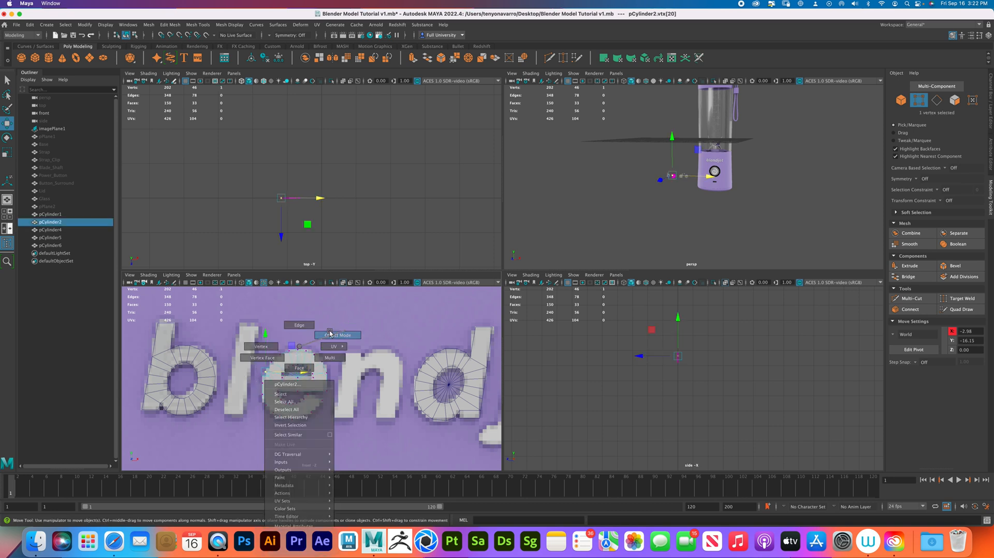
{"action": "right_click_drag", "start_coordinate": [345, 332], "coordinate": [345, 332]}
Duplicate the upper stem face of the letter b as a separate surface
{"action": "middle_click_drag", "start_coordinate": [399, 374], "coordinate": [323, 379], "text": "alt"}
{"action": "scroll", "coordinate": [321, 378], "scroll_direction": "down", "scroll_amount": 5}
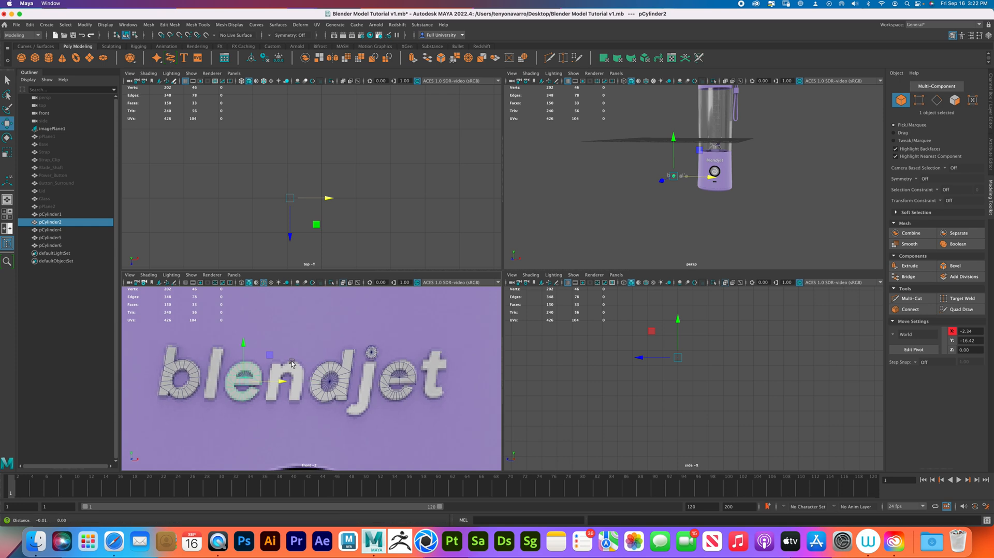
{"action": "scroll", "coordinate": [310, 370], "scroll_direction": "up", "scroll_amount": 3}
{"action": "scroll", "coordinate": [307, 368], "scroll_direction": "down", "scroll_amount": 3}
{"action": "scroll", "coordinate": [280, 363], "scroll_direction": "up", "scroll_amount": 6}
{"action": "right_click_drag", "start_coordinate": [275, 360], "coordinate": [302, 331]}
{"action": "left_click", "coordinate": [268, 359]}
{"action": "key", "text": "w"}
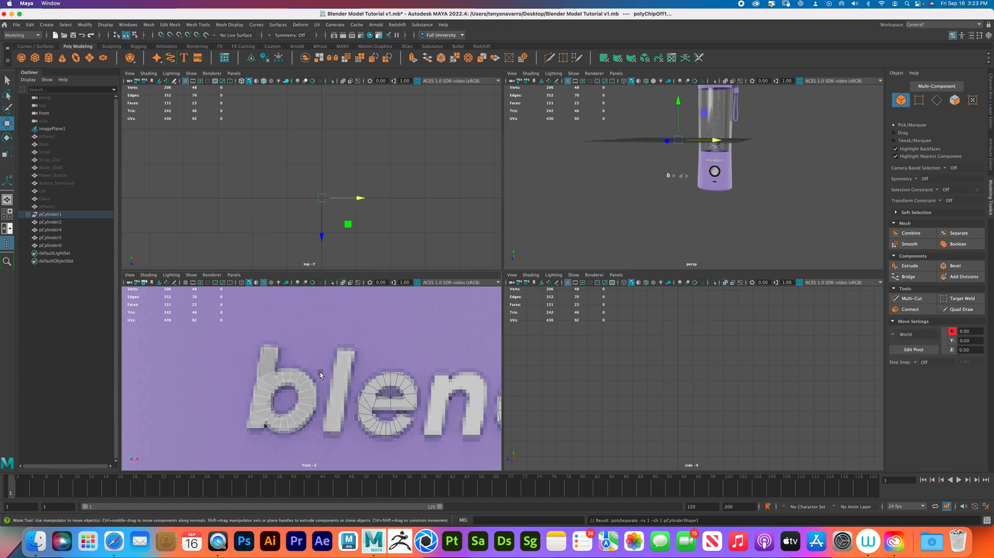
Center the pivot of polySurface2 and move the surface horizontally onto the upper part of the l
{"action": "left_click", "coordinate": [28, 214]}
{"action": "left_click", "coordinate": [61, 230]}
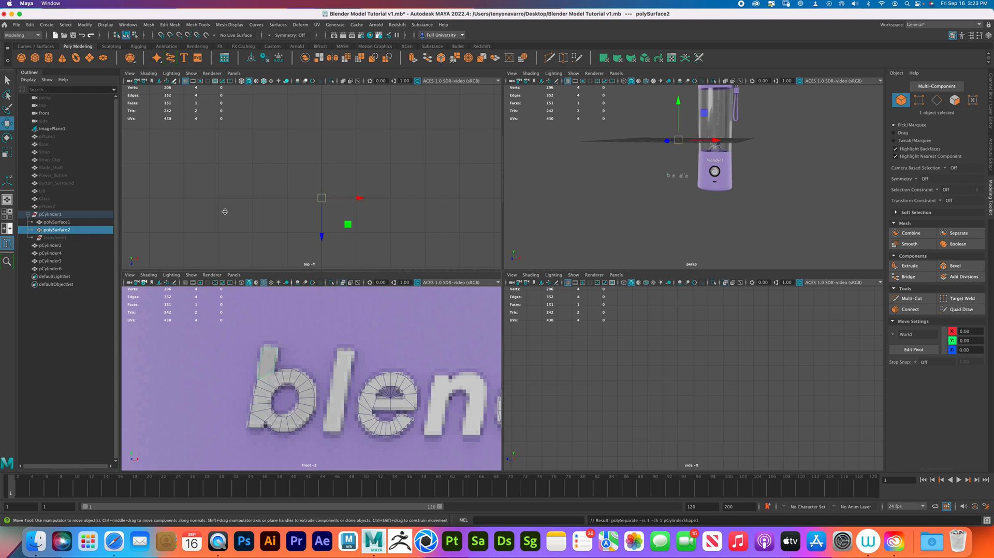
{"action": "left_click", "coordinate": [85, 25]}
{"action": "left_click", "coordinate": [112, 82]}
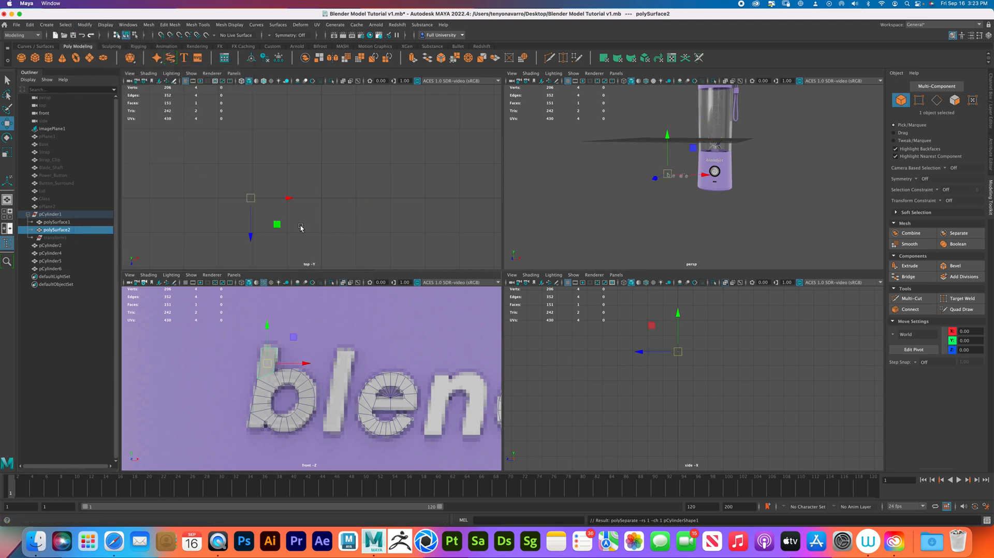
{"action": "left_click_drag", "start_coordinate": [293, 364], "coordinate": [384, 371]}
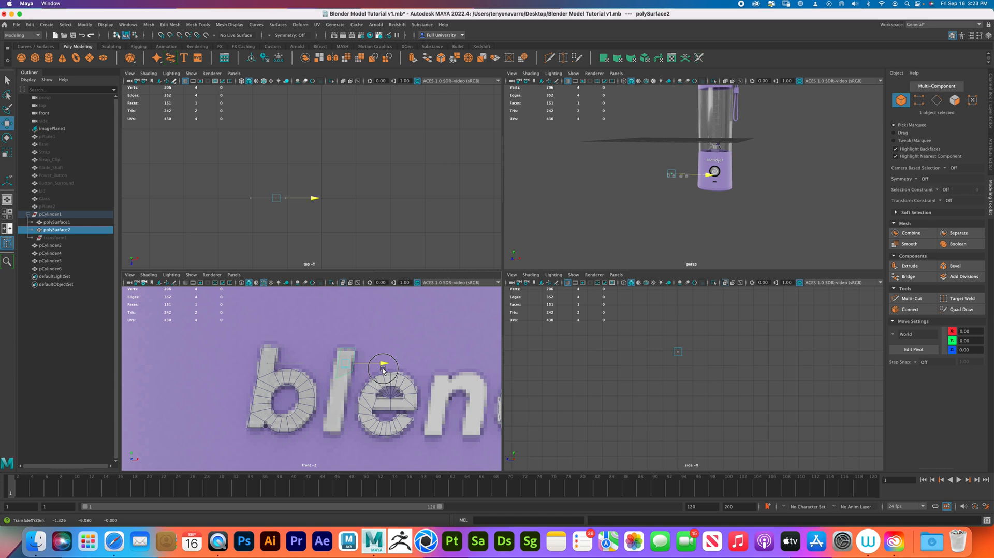
Pull the surface's two lower vertices down to the foot of the l, level them vertically, and return to object mode
{"action": "right_click_drag", "start_coordinate": [345, 369], "coordinate": [308, 344]}
{"action": "left_click_drag", "start_coordinate": [354, 383], "coordinate": [319, 426]}
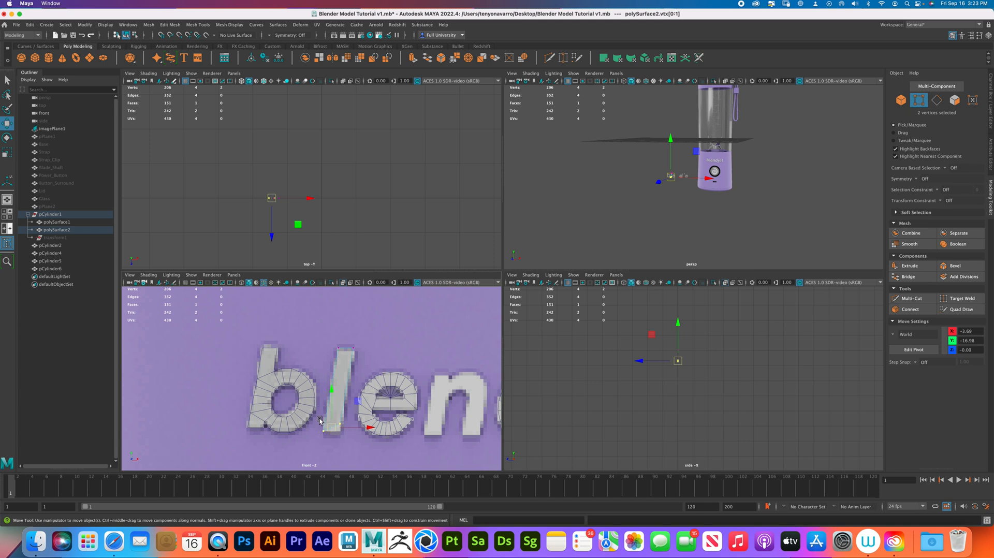
{"action": "key", "text": "r"}
{"action": "left_click", "coordinate": [332, 392]}
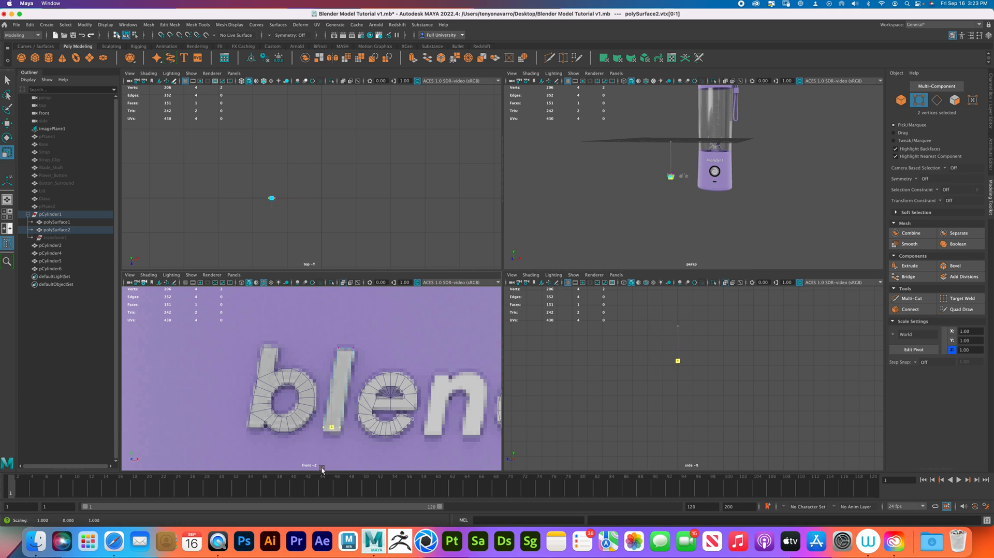
{"action": "key", "text": "w"}
{"action": "left_click", "coordinate": [334, 395]}
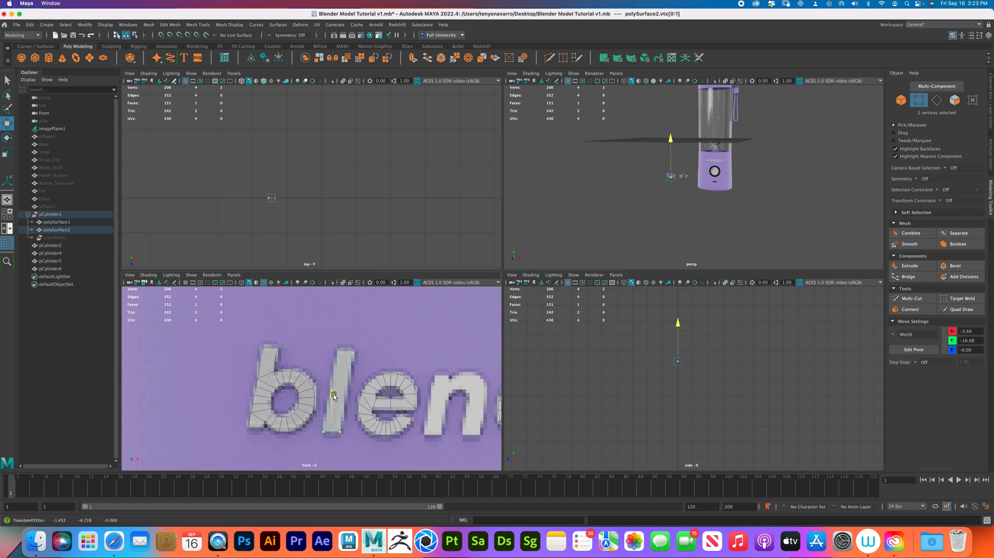
{"action": "right_click_drag", "start_coordinate": [348, 370], "coordinate": [381, 336]}
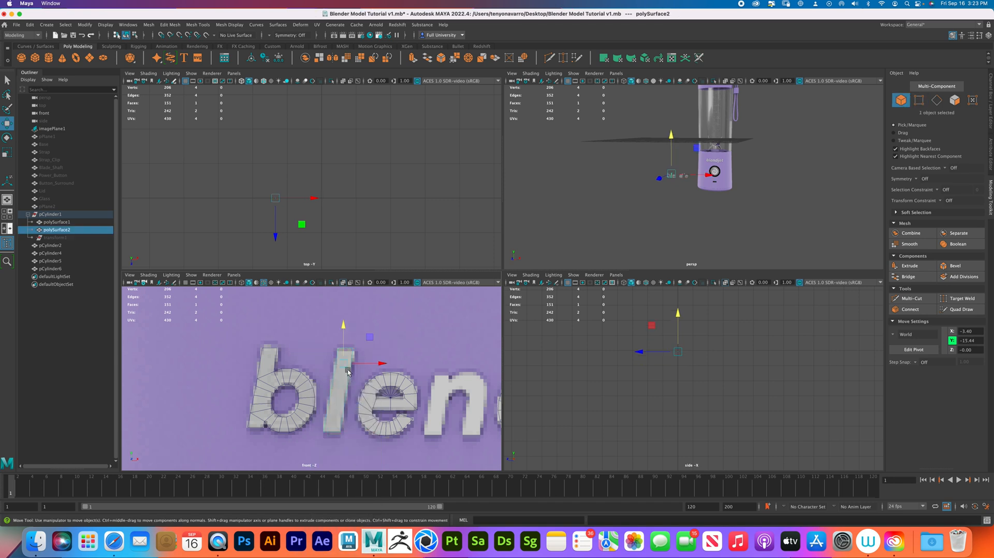
Duplicate the l onto the left stem of the n and lower the copy's two top vertices into the stem
{"action": "middle_click_drag", "start_coordinate": [348, 371], "coordinate": [304, 352], "text": "alt"}
{"action": "mouse_move", "coordinate": [333, 347]}
{"action": "left_mouse_down", "text": "shift"}
{"action": "mouse_move", "coordinate": [437, 343]}
{"action": "mouse_move", "coordinate": [400, 353]}
{"action": "left_mouse_up", "text": "shift"}
{"action": "right_click_drag", "start_coordinate": [381, 341], "coordinate": [372, 341]}
{"action": "left_click_drag", "start_coordinate": [377, 323], "coordinate": [393, 382]}
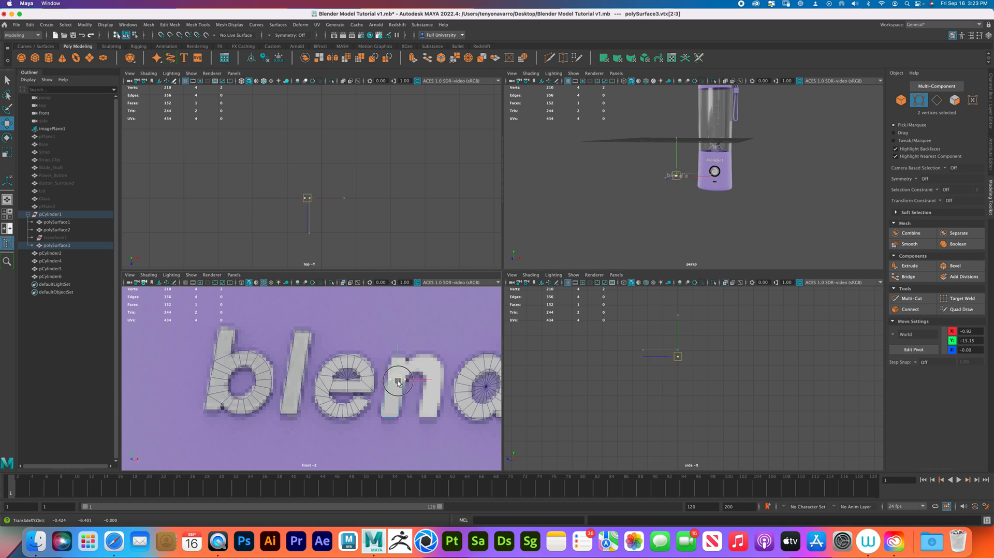
Extrude the top edge of the n's left stem upward and align the new edge with the stem
{"action": "right_click_drag", "start_coordinate": [396, 383], "coordinate": [397, 362]}
{"action": "left_click", "coordinate": [396, 380]}
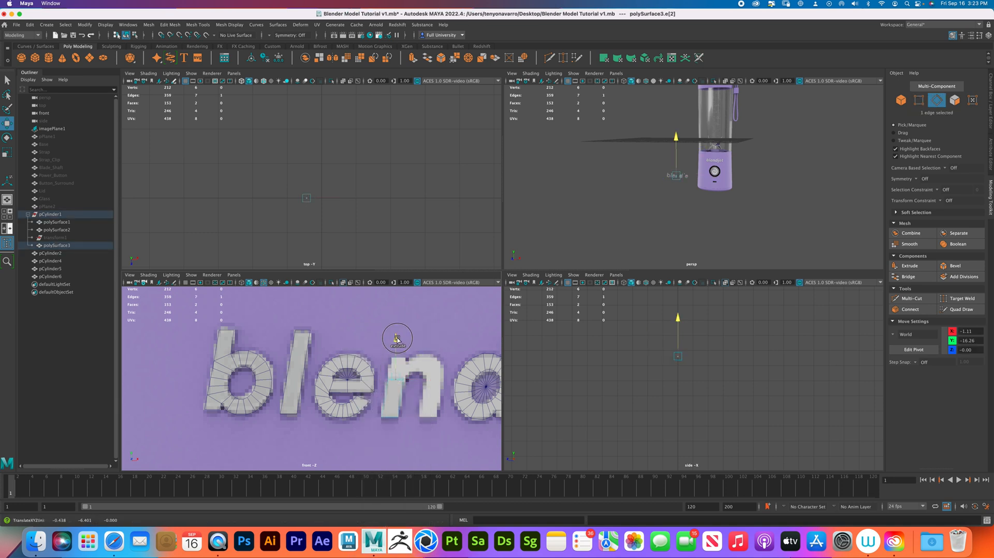
{"action": "key", "text": "ctrl+e"}
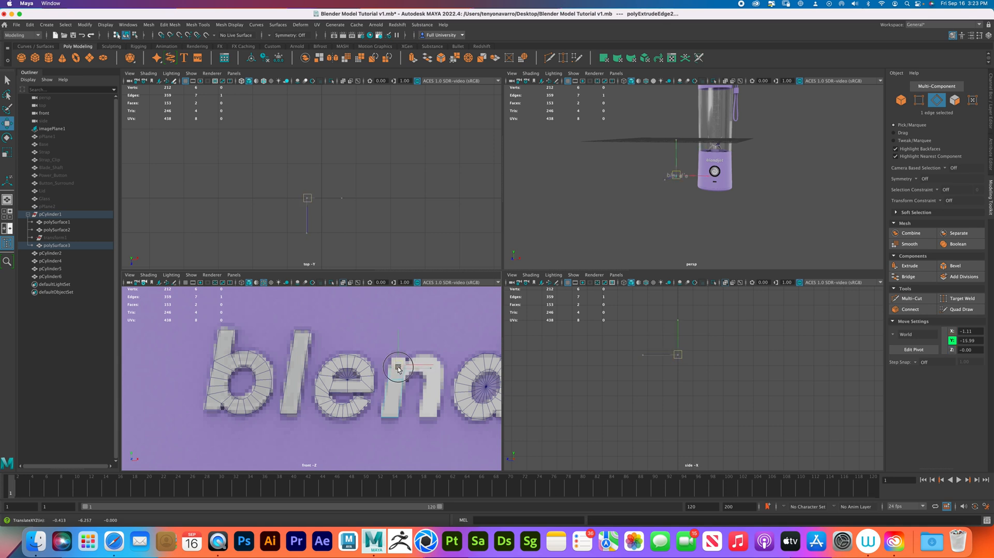
{"action": "key", "text": "w"}
{"action": "scroll", "coordinate": [373, 337], "scroll_direction": "up", "scroll_amount": 10}
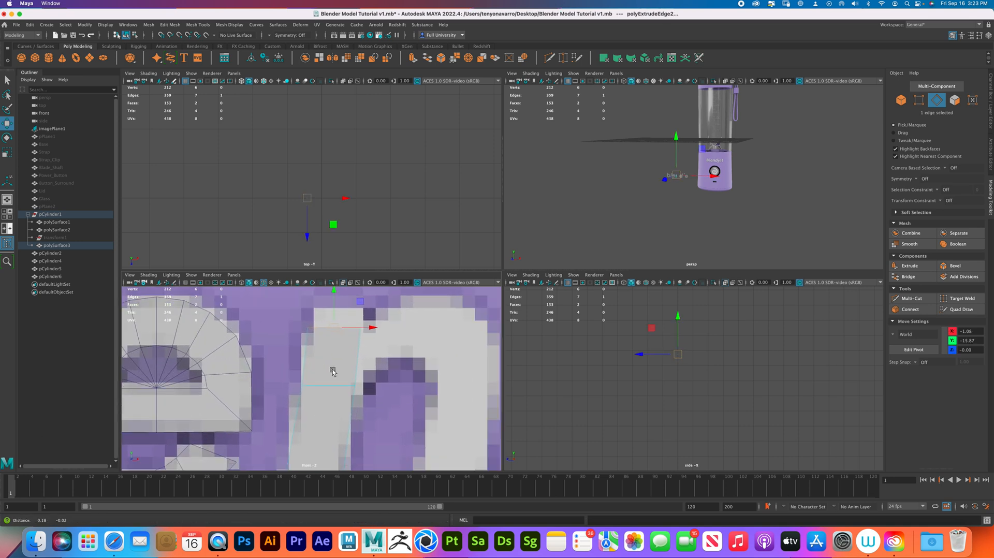
{"action": "left_click_drag", "start_coordinate": [351, 309], "coordinate": [340, 304]}
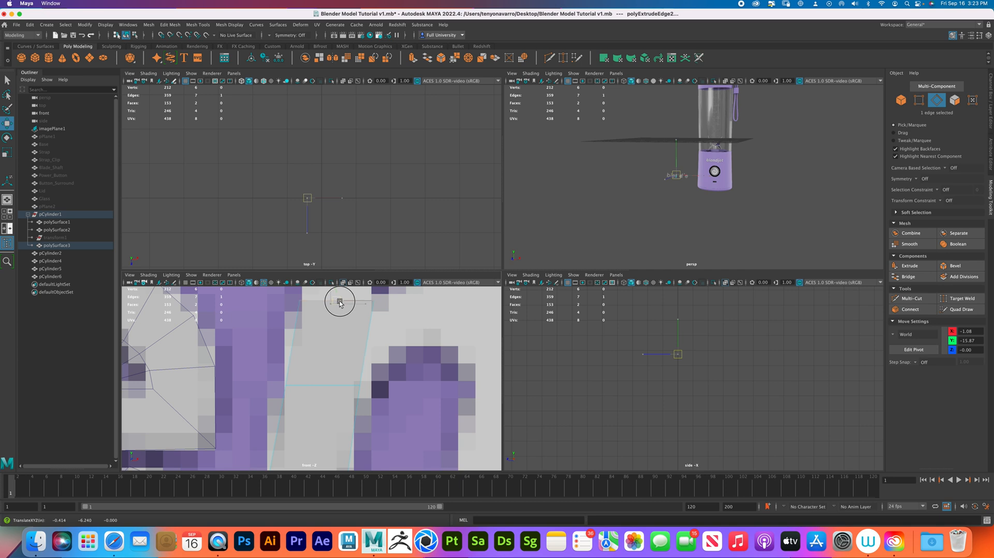
{"action": "left_click_drag", "start_coordinate": [339, 299], "coordinate": [339, 299]}
Extrude the n's upper stem edge once more up to the top of the letter's outline
{"action": "middle_click_drag", "start_coordinate": [340, 310], "coordinate": [340, 371], "text": "alt"}
{"action": "left_click_drag", "start_coordinate": [326, 373], "coordinate": [329, 352], "text": "shift"}
{"action": "middle_click_drag", "start_coordinate": [337, 354], "coordinate": [311, 286], "text": "alt"}
{"action": "mouse_move", "coordinate": [335, 363]}
{"action": "right_mouse_down", "text": "alt"}
{"action": "mouse_move", "coordinate": [304, 335]}
{"action": "mouse_move", "coordinate": [320, 353]}
{"action": "right_mouse_up", "text": "alt"}
Extrude the right edge at the top of the n's left stem across into the arch, undoing the surplus second extrusion
{"action": "left_click", "coordinate": [337, 347]}
{"action": "left_click", "coordinate": [321, 347]}
{"action": "left_click_drag", "start_coordinate": [322, 346], "coordinate": [360, 365], "text": "shift"}
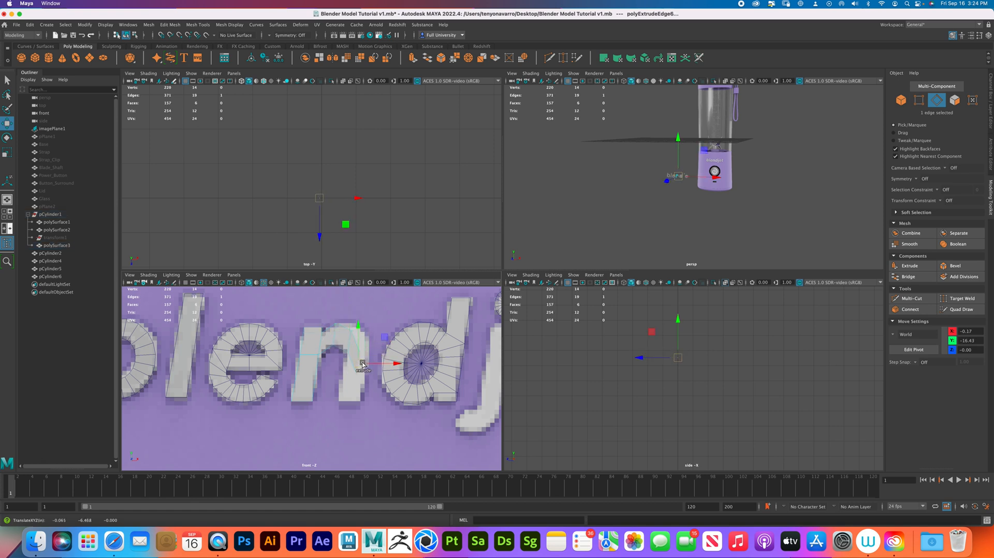
{"action": "key", "text": "ctrl+z"}
{"action": "key", "text": "ctrl+z"}
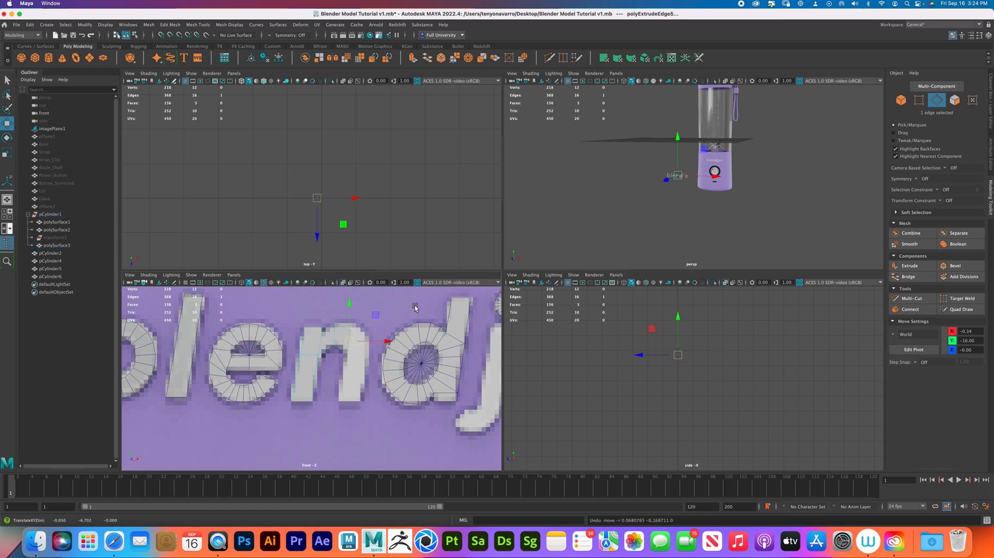
Move the upper and lower vertices of the n's new arch edge onto the arch outline
{"action": "right_click_drag", "start_coordinate": [349, 342], "coordinate": [339, 325]}
{"action": "left_click", "coordinate": [338, 323]}
{"action": "left_click_drag", "start_coordinate": [338, 323], "coordinate": [323, 357]}
{"action": "left_click", "coordinate": [333, 347]}
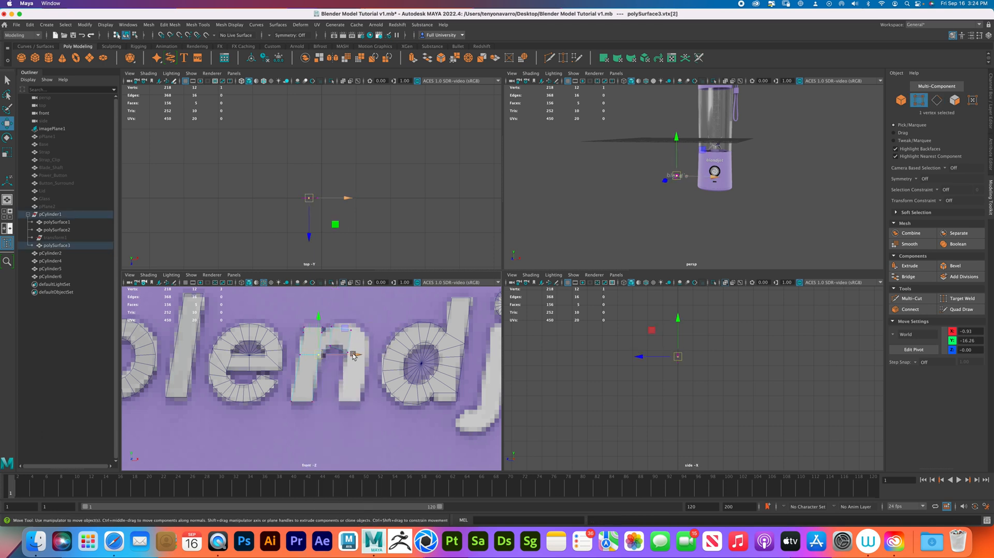
{"action": "left_click", "coordinate": [350, 328]}
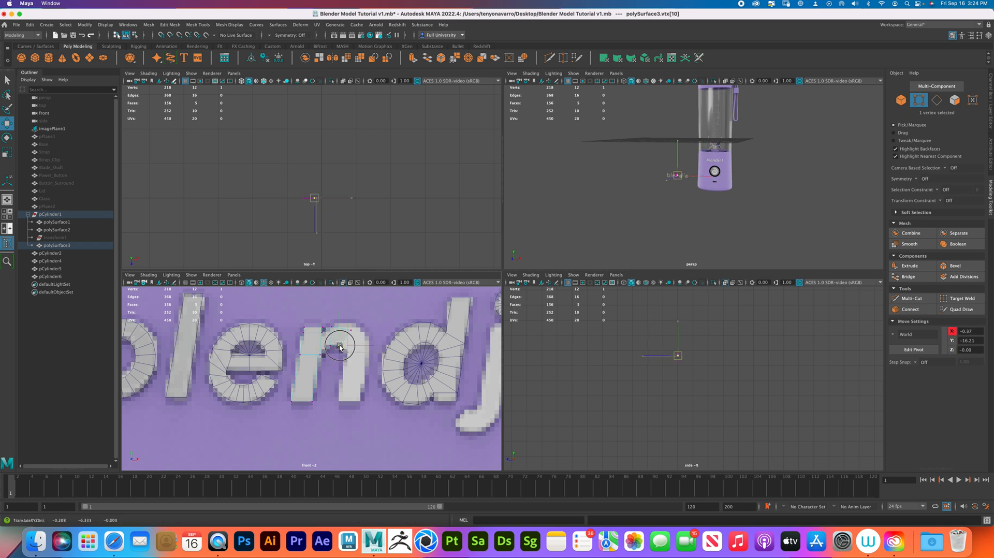
{"action": "left_click_drag", "start_coordinate": [351, 326], "coordinate": [346, 326]}
Extrude the n's arch edge further along the curve and fit its two new vertices to the letter's outline
{"action": "right_click_drag", "start_coordinate": [351, 340], "coordinate": [351, 317]}
{"action": "left_click", "coordinate": [343, 336]}
{"action": "left_click_drag", "start_coordinate": [356, 344], "coordinate": [355, 342], "text": "shift"}
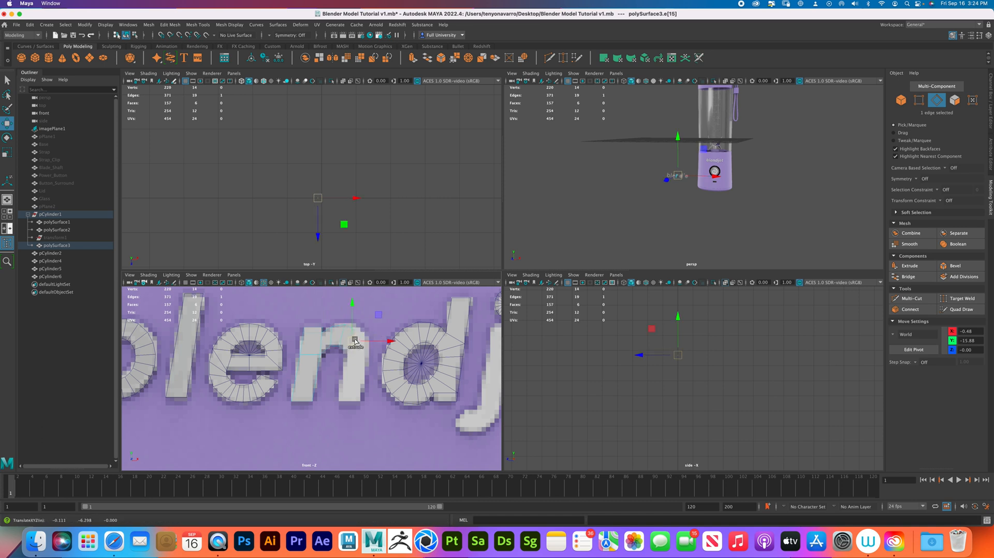
{"action": "key", "text": "e"}
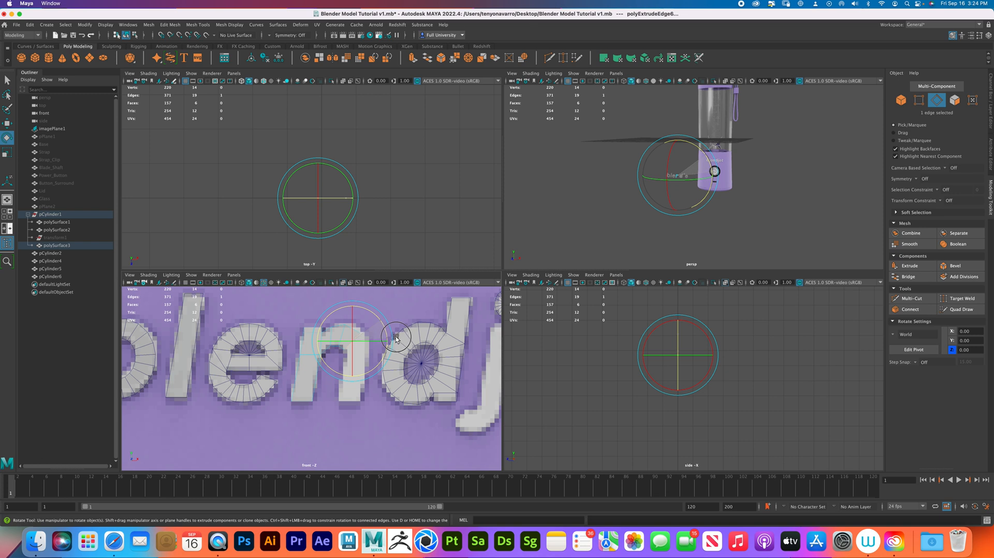
{"action": "right_click_drag", "start_coordinate": [342, 336], "coordinate": [312, 336]}
{"action": "key", "text": "w"}
{"action": "left_click", "coordinate": [338, 341]}
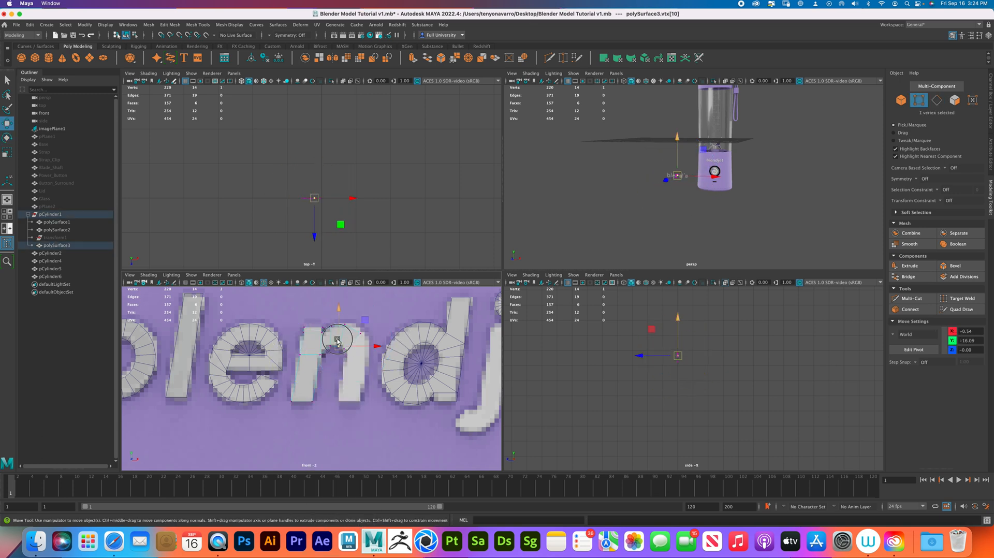
{"action": "left_click", "coordinate": [361, 329]}
Extrude the n's arch edge around the right shoulder and adjust the shoulder vertices to follow the curve
{"action": "right_click_drag", "start_coordinate": [361, 332], "coordinate": [356, 313]}
{"action": "left_click", "coordinate": [352, 342]}
{"action": "left_click_drag", "start_coordinate": [352, 343], "coordinate": [356, 352], "text": "shift"}
{"action": "right_click_drag", "start_coordinate": [353, 348], "coordinate": [322, 345]}
{"action": "left_click", "coordinate": [366, 346]}
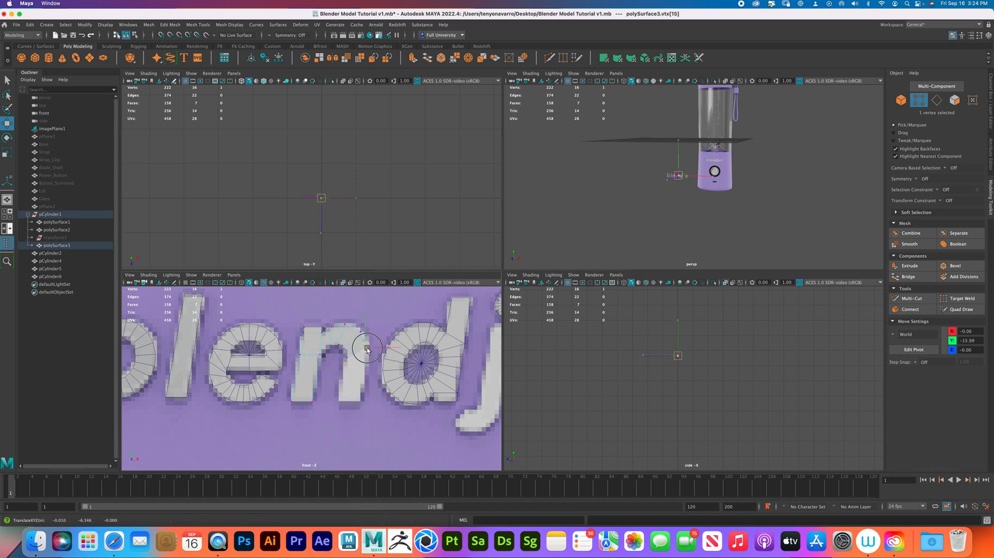
{"action": "left_click", "coordinate": [346, 356]}
{"action": "left_click", "coordinate": [366, 347]}
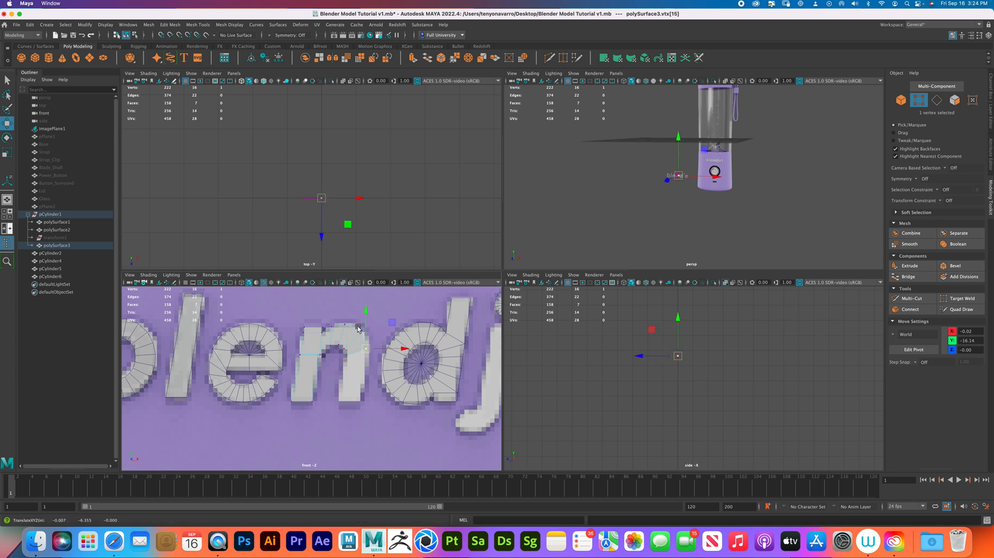
{"action": "left_click", "coordinate": [346, 322]}
{"action": "left_click_drag", "start_coordinate": [347, 324], "coordinate": [346, 324]}
{"action": "left_click", "coordinate": [365, 334]}
Extrude the n's shoulder edge down into the right stem and place both new vertices on the stem's sides
{"action": "right_click_drag", "start_coordinate": [358, 341], "coordinate": [361, 314]}
{"action": "left_click", "coordinate": [357, 352]}
{"action": "left_click_drag", "start_coordinate": [357, 353], "coordinate": [355, 365], "text": "shift"}
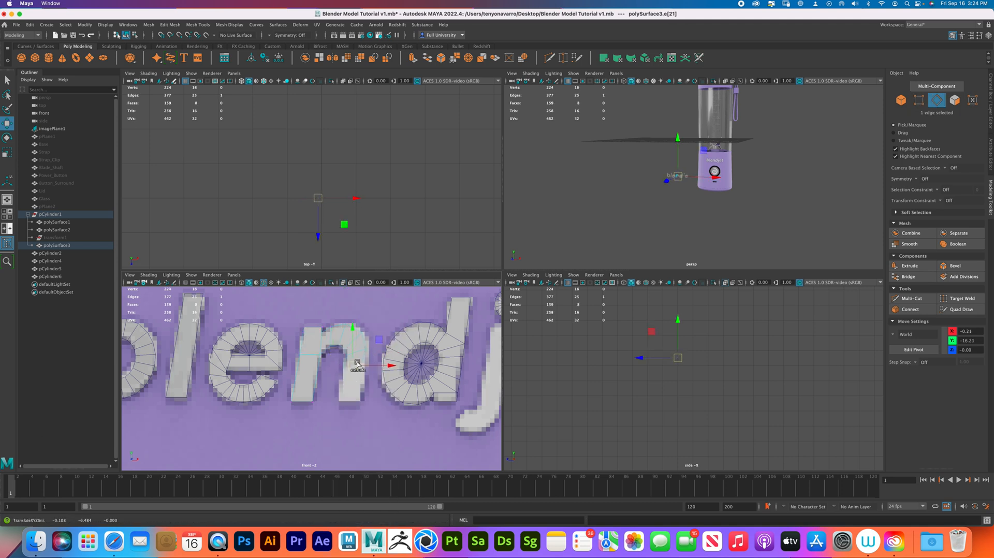
{"action": "right_click_drag", "start_coordinate": [359, 347], "coordinate": [334, 347]}
{"action": "left_click", "coordinate": [367, 366]}
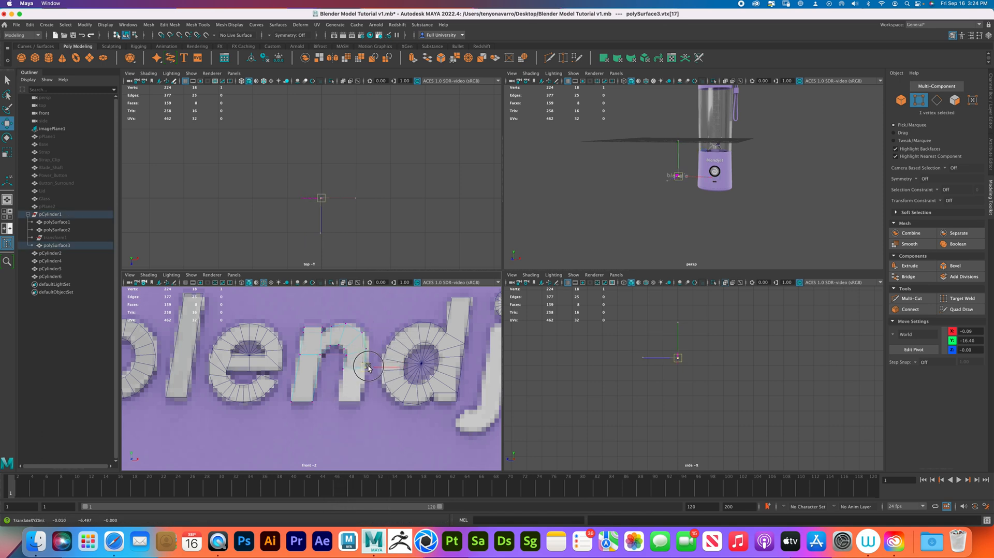
{"action": "left_click", "coordinate": [347, 366]}
Extrude the lower edge of the n's right stem down to the foot of the letter
{"action": "right_click_drag", "start_coordinate": [357, 347], "coordinate": [355, 361]}
{"action": "right_click_drag", "start_coordinate": [356, 323], "coordinate": [357, 325]}
{"action": "left_click", "coordinate": [354, 364]}
{"action": "left_click_drag", "start_coordinate": [353, 365], "coordinate": [353, 407], "text": "shift"}
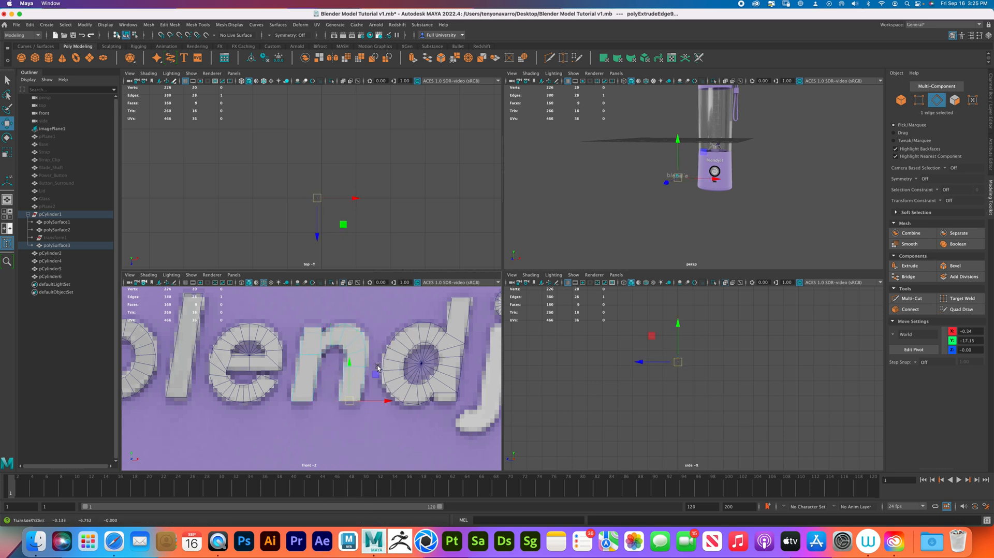
Return to object mode and duplicate the l onto the stem of the j
{"action": "scroll", "coordinate": [421, 366], "scroll_direction": "down", "scroll_amount": 6}
{"action": "middle_click_drag", "start_coordinate": [421, 366], "coordinate": [364, 359], "text": "alt"}
{"action": "scroll", "coordinate": [376, 381], "scroll_direction": "up", "scroll_amount": 4}
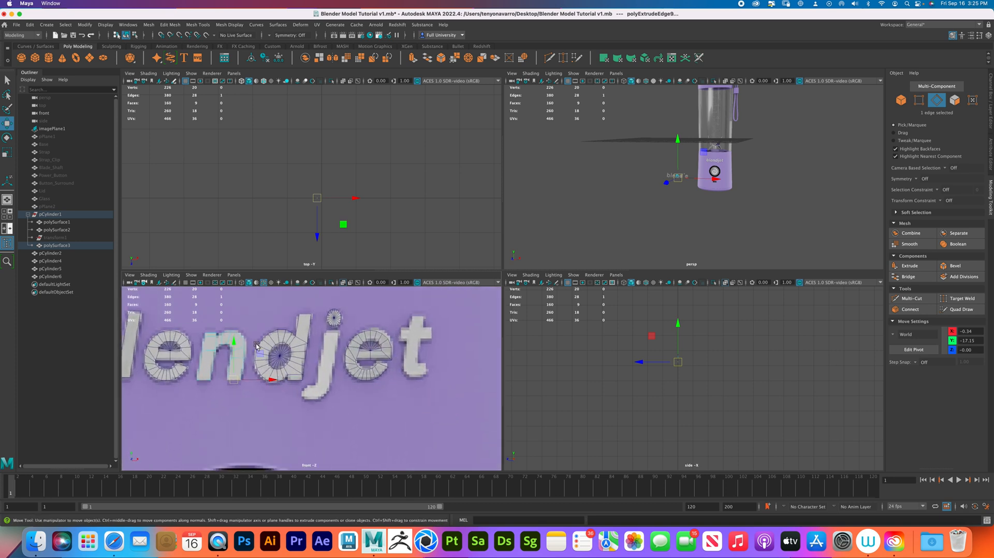
{"action": "middle_click_drag", "start_coordinate": [256, 346], "coordinate": [324, 364], "text": "alt"}
{"action": "right_click_drag", "start_coordinate": [216, 355], "coordinate": [252, 336]}
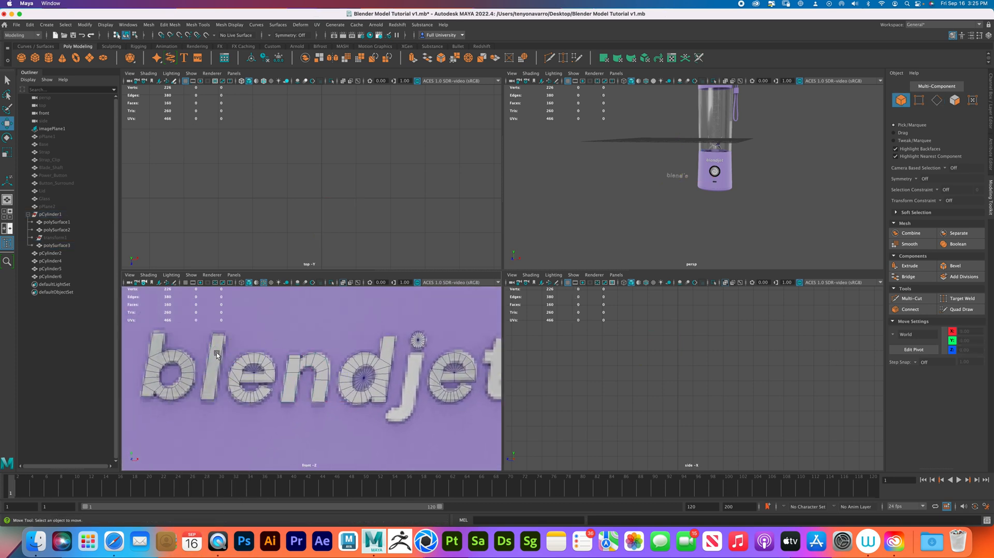
{"action": "left_click", "coordinate": [215, 354]}
{"action": "mouse_move", "coordinate": [255, 347]}
{"action": "left_mouse_down", "text": "shift"}
{"action": "mouse_move", "coordinate": [432, 350]}
{"action": "mouse_move", "coordinate": [414, 356]}
{"action": "mouse_move", "coordinate": [412, 377]}
{"action": "left_mouse_up", "text": "shift"}
{"action": "scroll", "coordinate": [410, 382], "scroll_direction": "up", "scroll_amount": 5}
Extrude the bottom edge of the j's stem into the hook and fit the new vertices to the bend
{"action": "right_click", "coordinate": [406, 382]}
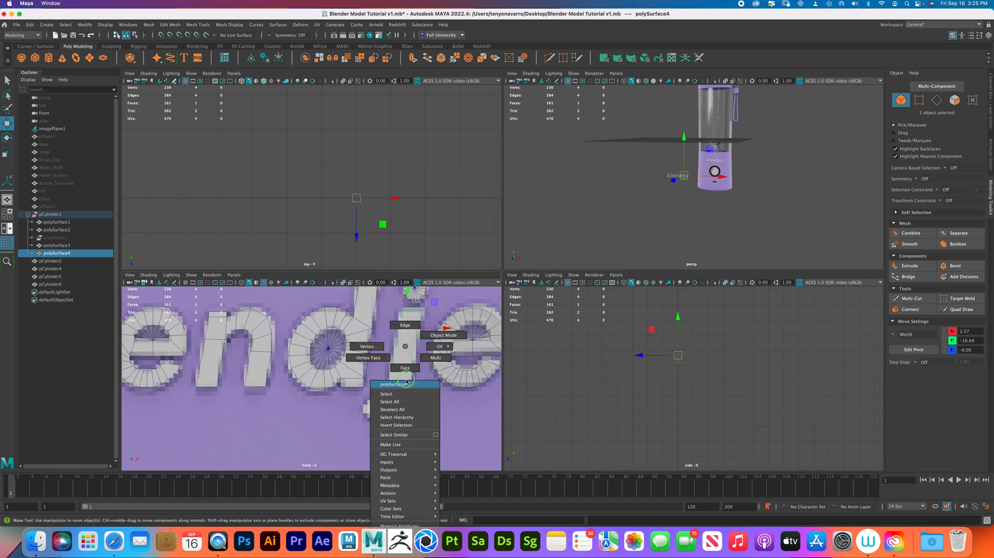
{"action": "left_click", "coordinate": [405, 325]}
{"action": "left_click", "coordinate": [394, 403]}
{"action": "mouse_move", "coordinate": [395, 403]}
{"action": "left_mouse_down"}
{"action": "mouse_move", "coordinate": [401, 385]}
{"action": "mouse_move", "coordinate": [392, 403]}
{"action": "left_mouse_up"}
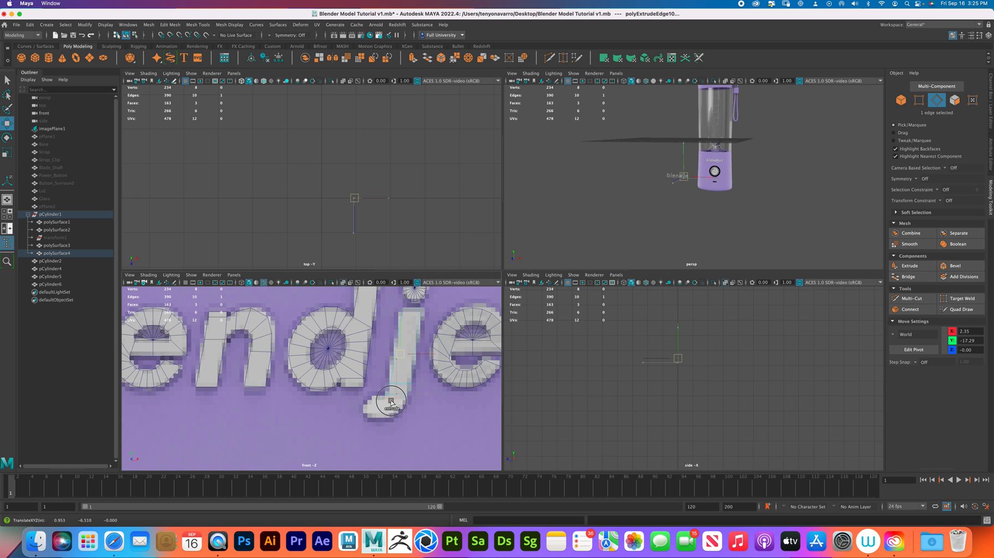
{"action": "left_click_drag", "start_coordinate": [391, 401], "coordinate": [391, 400], "text": "shift"}
{"action": "right_click_drag", "start_coordinate": [397, 399], "coordinate": [358, 347]}
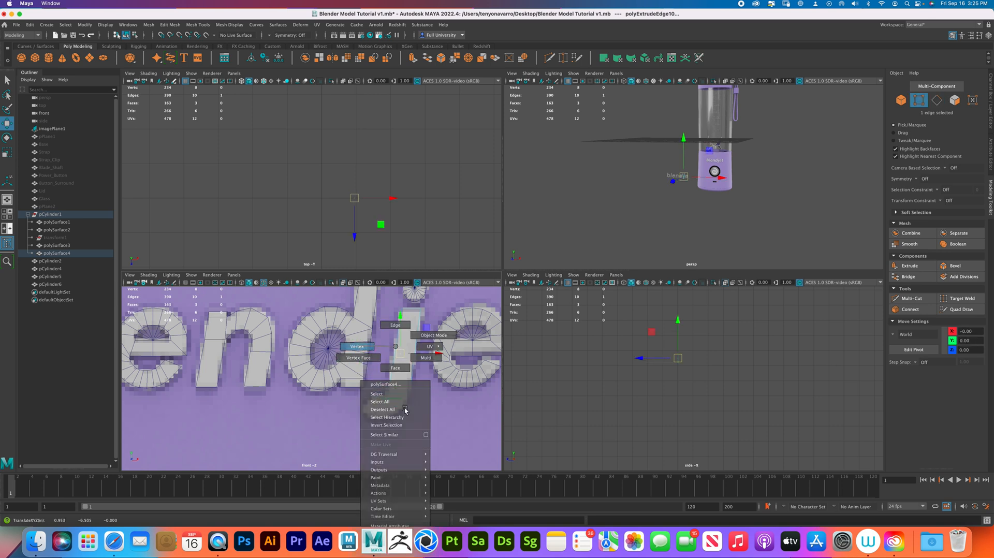
{"action": "left_click_drag", "start_coordinate": [398, 404], "coordinate": [383, 391]}
{"action": "left_click_drag", "start_coordinate": [386, 394], "coordinate": [391, 392]}
Extrude the j's hook to its tip and place the end vertex on the outline
{"action": "right_click", "coordinate": [398, 388]}
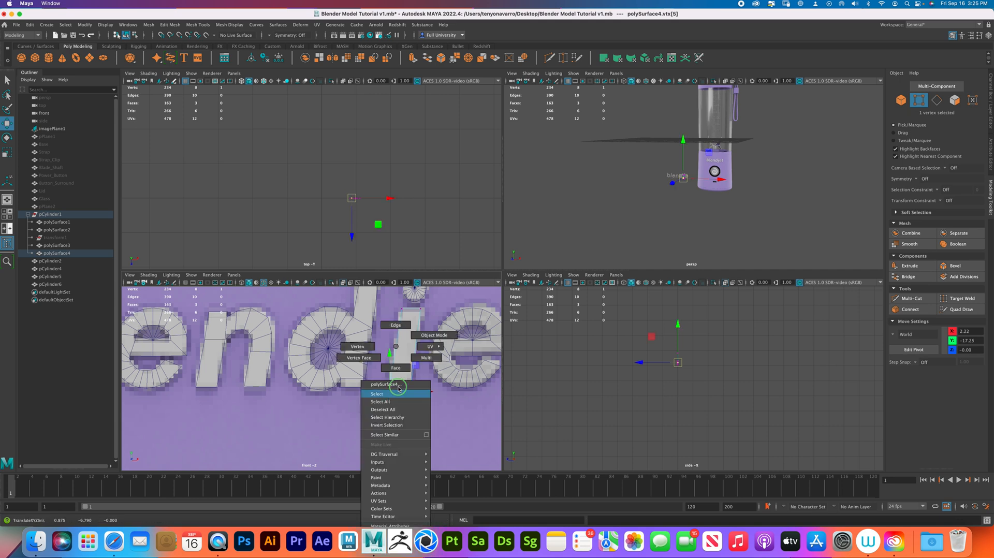
{"action": "left_click", "coordinate": [396, 325]}
{"action": "left_click", "coordinate": [395, 406]}
{"action": "right_click_drag", "start_coordinate": [382, 347], "coordinate": [344, 346]}
{"action": "left_click", "coordinate": [373, 419]}
{"action": "left_click_drag", "start_coordinate": [373, 419], "coordinate": [367, 415]}
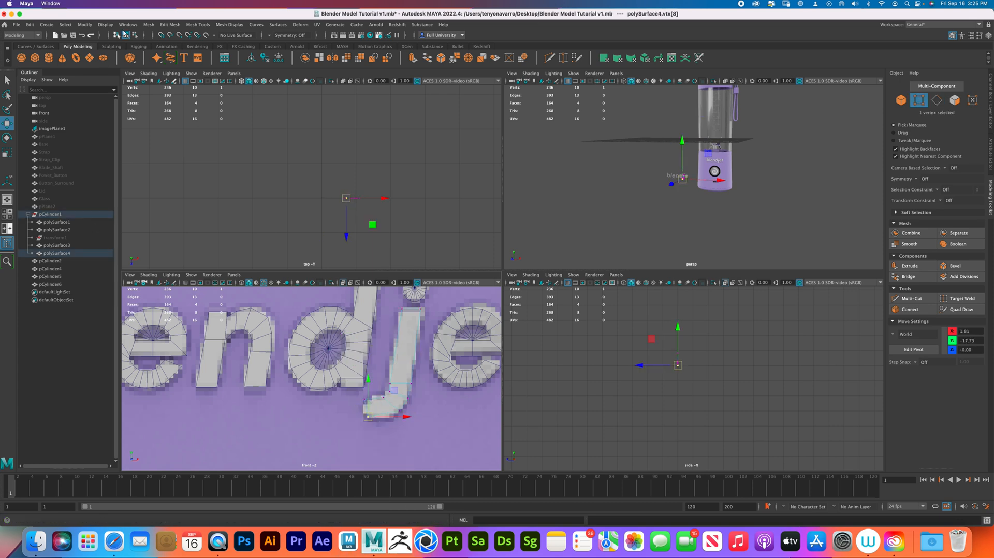
Insert an edge loop across the j's hook near its tip
{"action": "left_click", "coordinate": [197, 24]}
{"action": "left_click", "coordinate": [207, 85]}
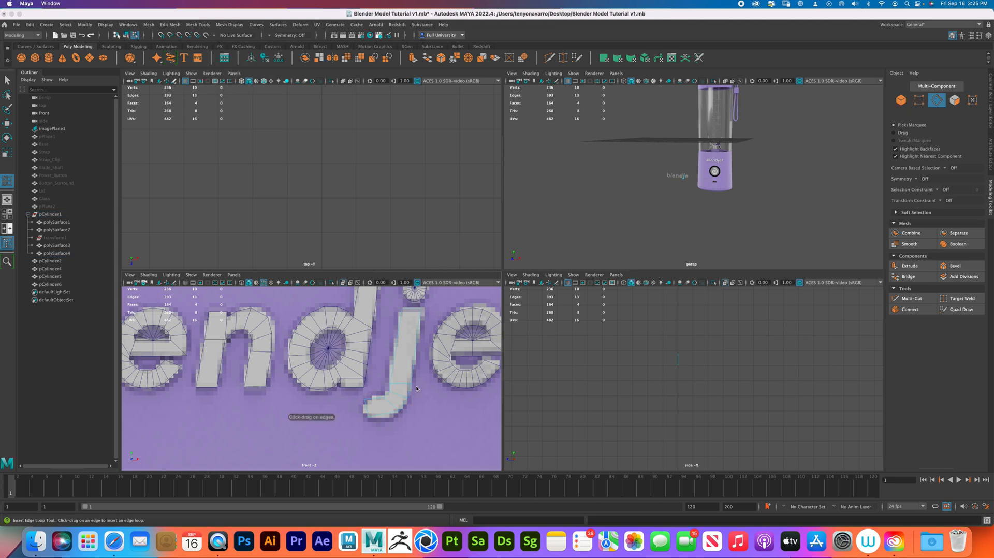
{"action": "left_click", "coordinate": [381, 413]}
{"action": "key", "text": "w"}
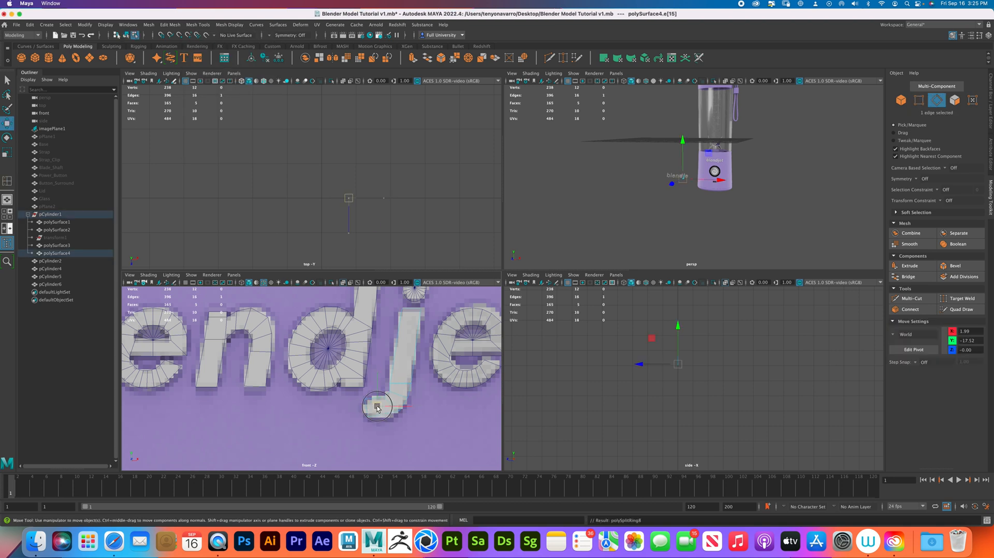
Reposition the upper and lower vertices of the j's hook so its tip and underside follow the reference outline
{"action": "right_click_drag", "start_coordinate": [378, 346], "coordinate": [338, 342]}
{"action": "right_click_drag", "start_coordinate": [389, 396], "coordinate": [396, 398], "text": "alt"}
{"action": "scroll", "coordinate": [395, 398], "scroll_direction": "up", "scroll_amount": 3}
{"action": "left_click", "coordinate": [390, 413]}
{"action": "left_click", "coordinate": [374, 388]}
{"action": "left_click_drag", "start_coordinate": [374, 388], "coordinate": [377, 359]}
{"action": "left_click", "coordinate": [357, 386]}
{"action": "left_click", "coordinate": [363, 414]}
{"action": "left_click", "coordinate": [381, 377]}
{"action": "left_click", "coordinate": [398, 416]}
{"action": "left_click", "coordinate": [399, 419]}
{"action": "left_click_drag", "start_coordinate": [391, 414], "coordinate": [377, 415]}
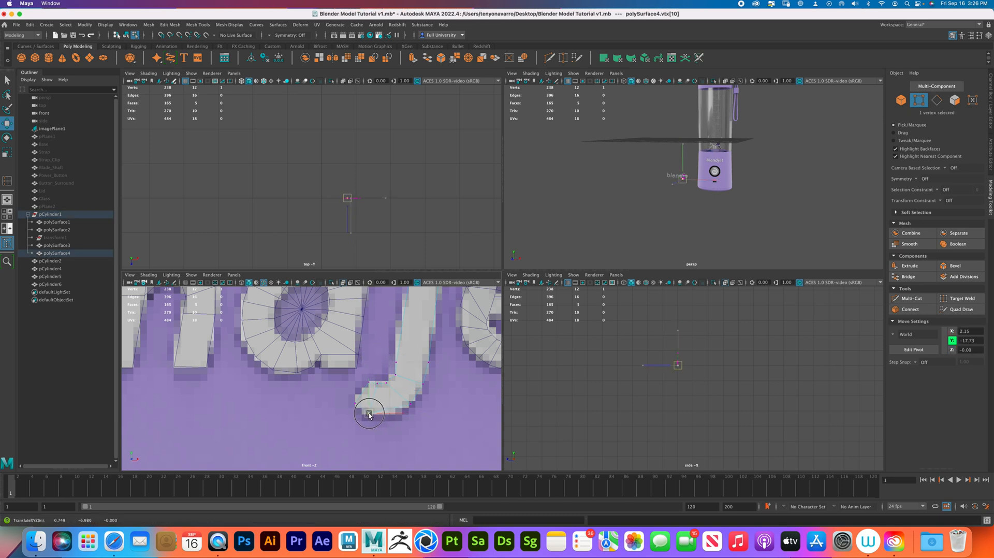
{"action": "left_click_drag", "start_coordinate": [370, 416], "coordinate": [369, 415]}
Insert another edge loop across the j's hook and select its lower vertex for editing
{"action": "left_click", "coordinate": [7, 181]}
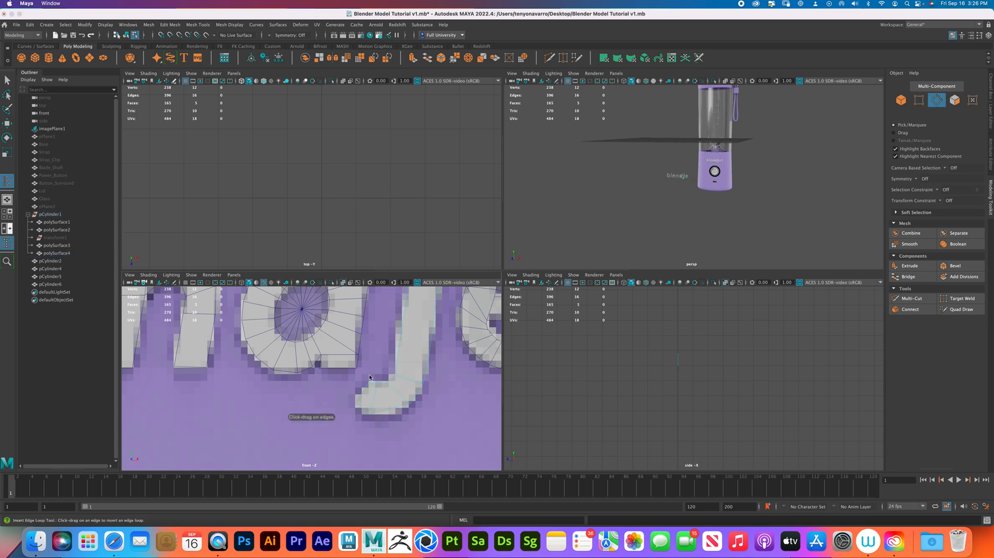
{"action": "left_click", "coordinate": [388, 411]}
{"action": "right_click_drag", "start_coordinate": [387, 347], "coordinate": [352, 347]}
{"action": "left_click", "coordinate": [394, 414]}
{"action": "key", "text": "w"}
{"action": "scroll", "coordinate": [414, 399], "scroll_direction": "up", "scroll_amount": 2}
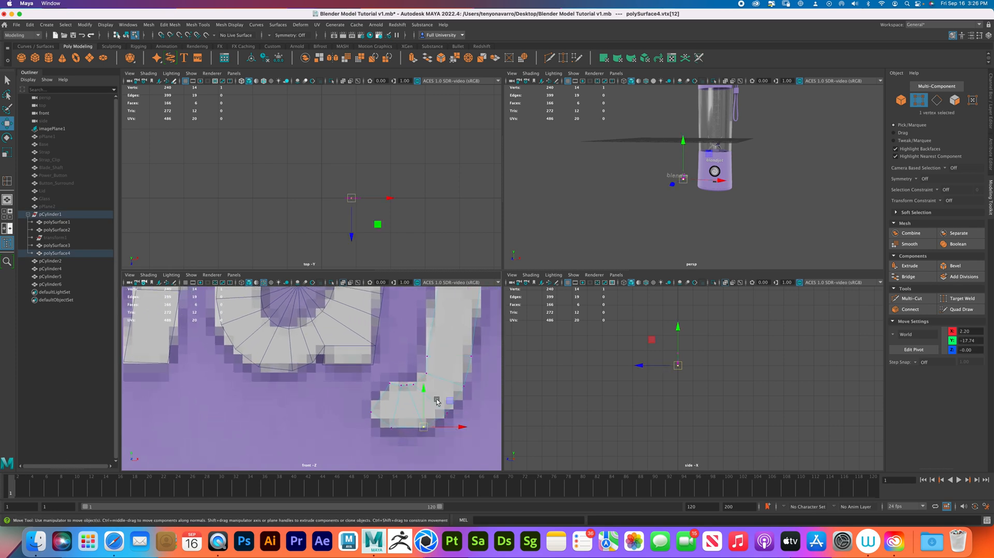
Shift the upper vertices of the j's hook along its top edge and push the lower bend vertex outward
{"action": "left_click", "coordinate": [412, 386]}
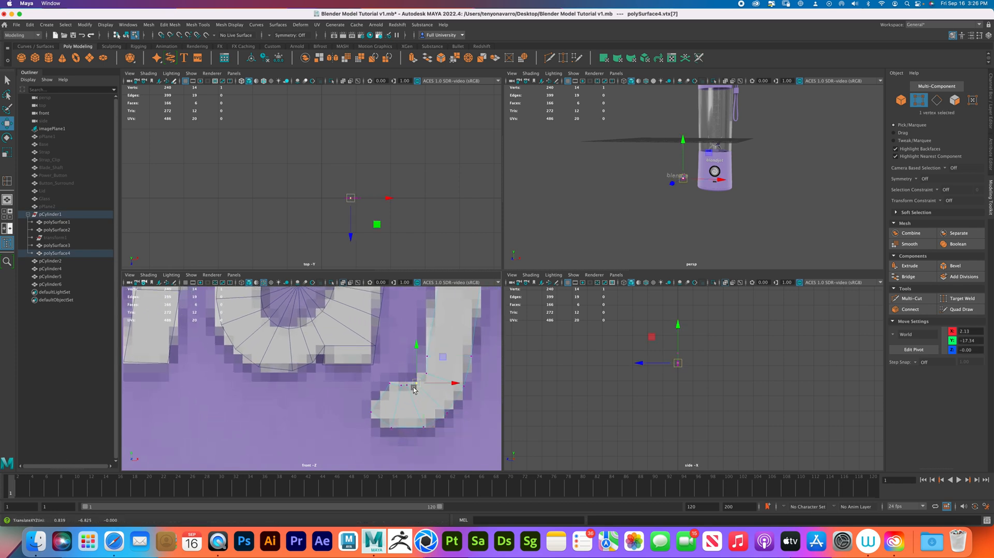
{"action": "left_click_drag", "start_coordinate": [410, 389], "coordinate": [418, 383]}
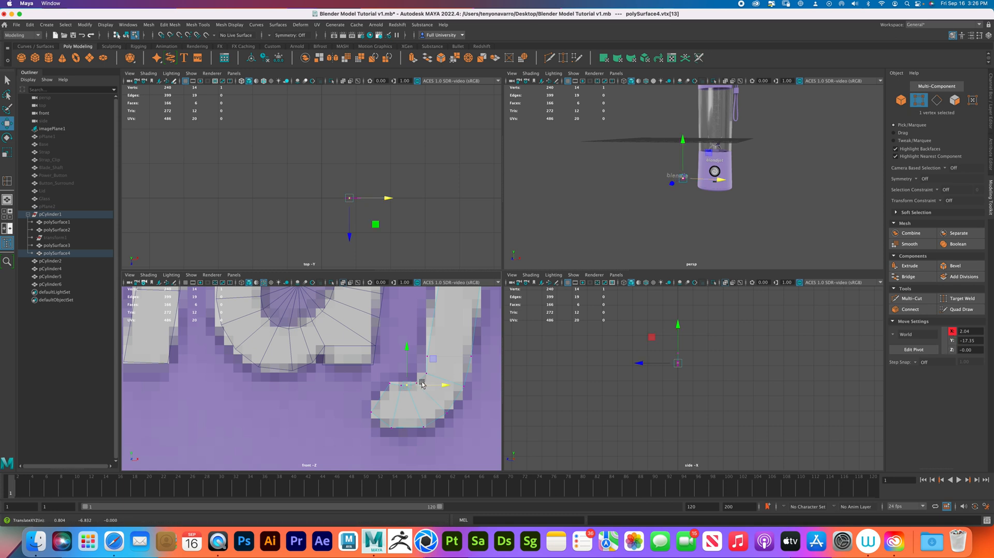
{"action": "left_click", "coordinate": [400, 386]}
{"action": "left_click", "coordinate": [408, 386]}
{"action": "left_click_drag", "start_coordinate": [409, 385], "coordinate": [408, 385]}
{"action": "left_click", "coordinate": [451, 413]}
{"action": "left_click_drag", "start_coordinate": [451, 413], "coordinate": [455, 414]}
Move the vertices where the j's stem meets the hook sideways onto the stem's outline
{"action": "right_click", "coordinate": [441, 346]}
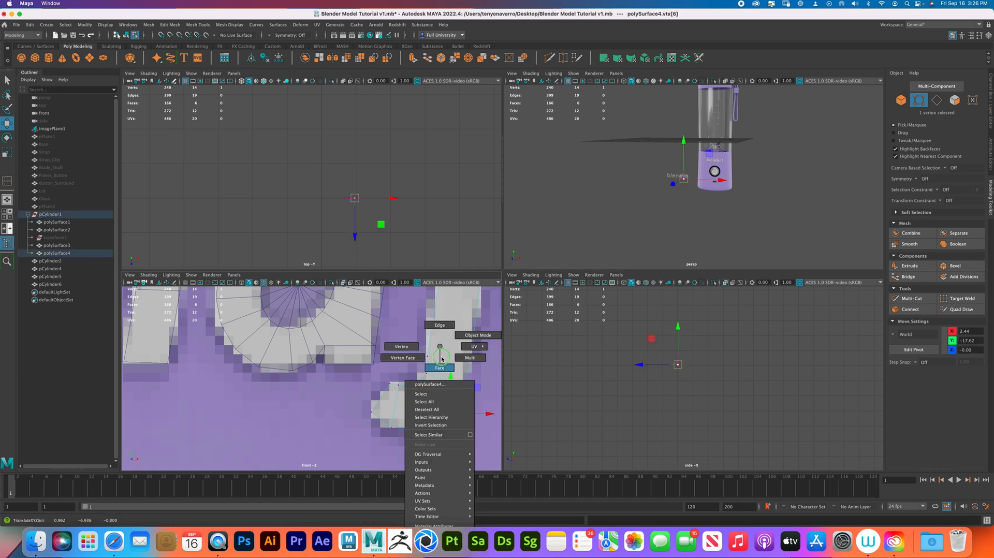
{"action": "scroll", "coordinate": [441, 344], "scroll_direction": "down", "scroll_amount": 5}
{"action": "scroll", "coordinate": [467, 440], "scroll_direction": "up", "scroll_amount": 4}
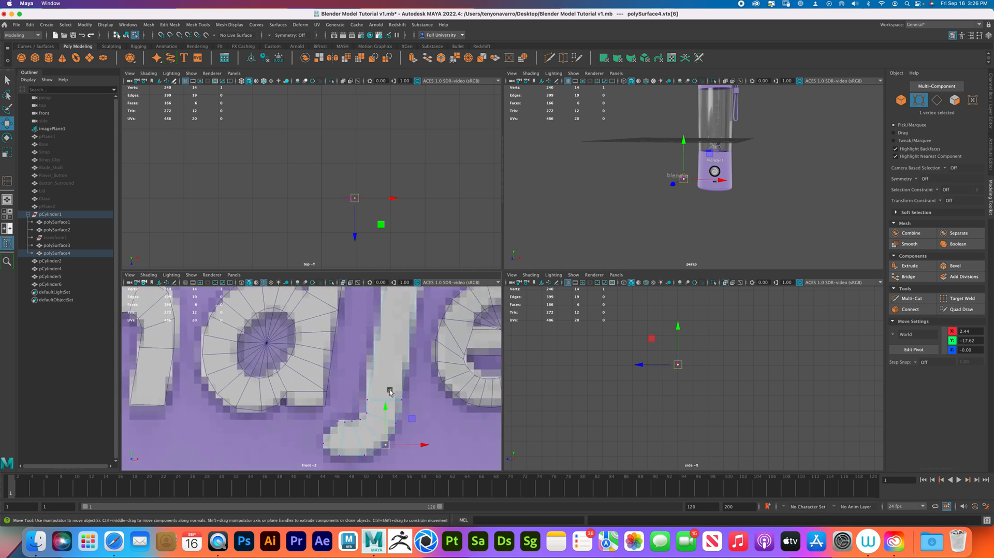
{"action": "scroll", "coordinate": [394, 393], "scroll_direction": "down", "scroll_amount": 4}
{"action": "right_click", "coordinate": [378, 338]}
{"action": "scroll", "coordinate": [364, 381], "scroll_direction": "up", "scroll_amount": 4}
{"action": "left_click", "coordinate": [365, 413]}
{"action": "left_click_drag", "start_coordinate": [408, 414], "coordinate": [405, 414]}
{"action": "scroll", "coordinate": [405, 414], "scroll_direction": "down", "scroll_amount": 5}
{"action": "scroll", "coordinate": [321, 370], "scroll_direction": "up", "scroll_amount": 2}
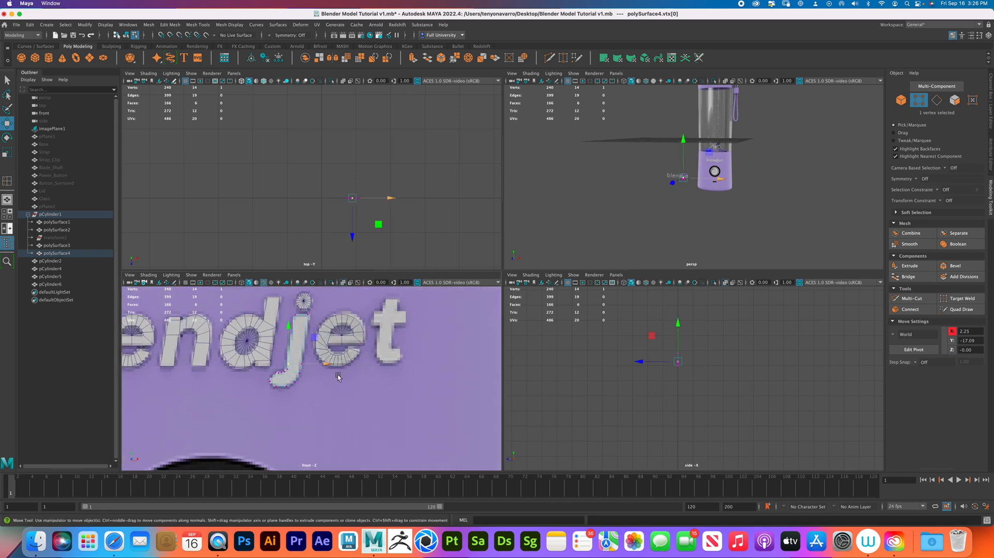
Duplicate the j to the right of the t and apply Mirror to the copy
{"action": "right_click_drag", "start_coordinate": [297, 354], "coordinate": [337, 332]}
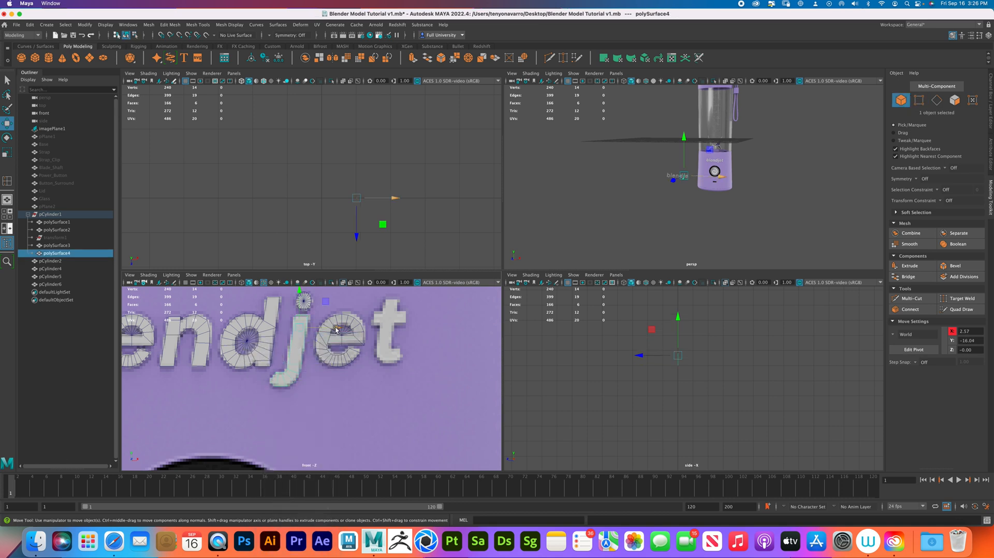
{"action": "left_click_drag", "start_coordinate": [337, 328], "coordinate": [477, 320], "text": "shift"}
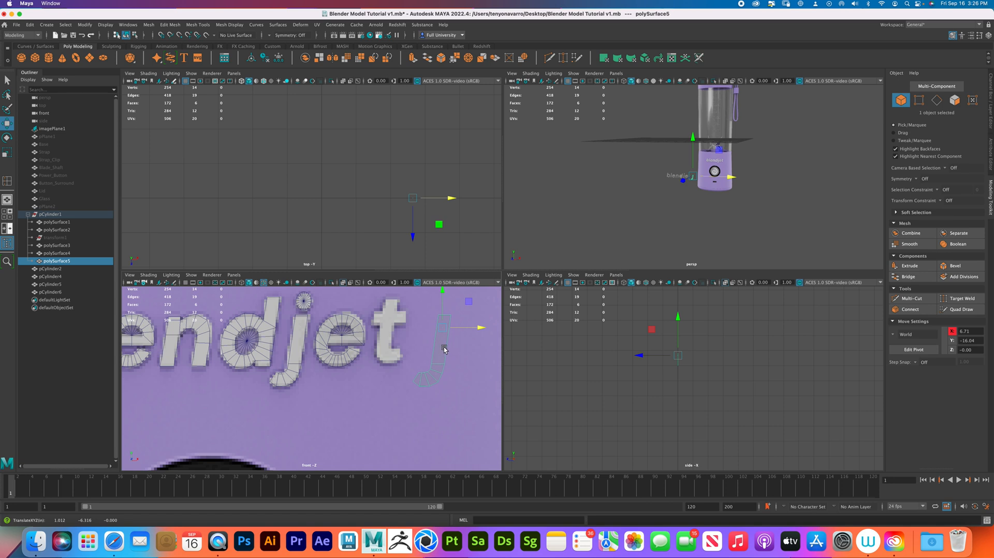
{"action": "left_click", "coordinate": [335, 60]}
{"action": "scroll", "coordinate": [345, 358], "scroll_direction": "down", "scroll_amount": 5}
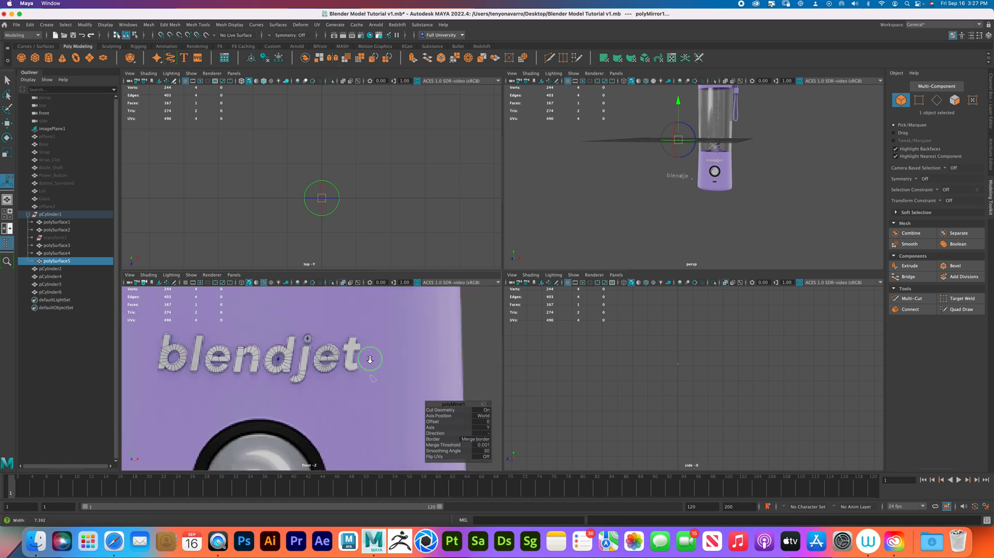
Change the mirror's axis so the duplicated j is reflected horizontally to the left of the logo
{"action": "left_click_drag", "start_coordinate": [437, 422], "coordinate": [363, 396]}
{"action": "key", "text": "super+z"}
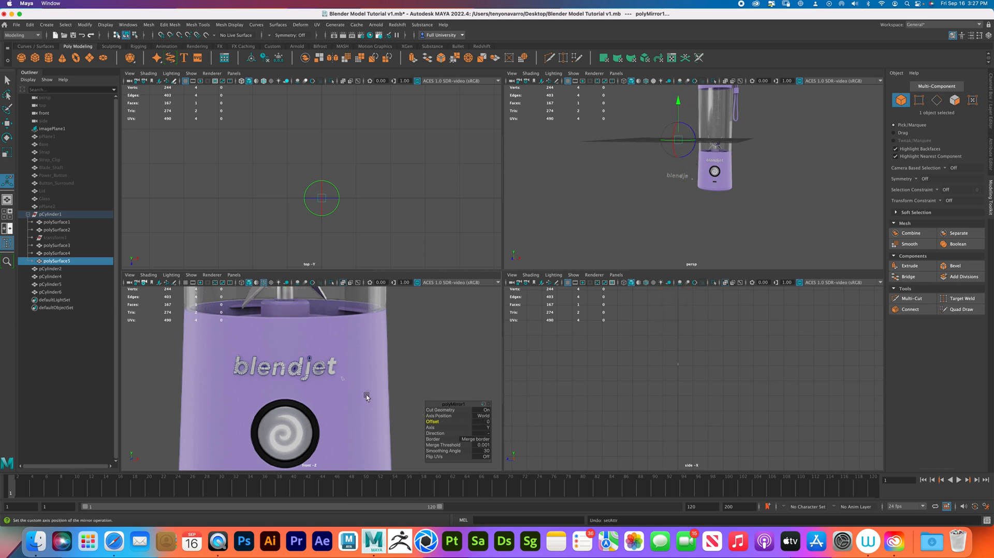
{"action": "left_click_drag", "start_coordinate": [431, 428], "coordinate": [624, 427]}
{"action": "left_click_drag", "start_coordinate": [431, 428], "coordinate": [556, 430]}
{"action": "left_click_drag", "start_coordinate": [346, 387], "coordinate": [12, 387]}
{"action": "right_click_drag", "start_coordinate": [229, 346], "coordinate": [259, 338]}
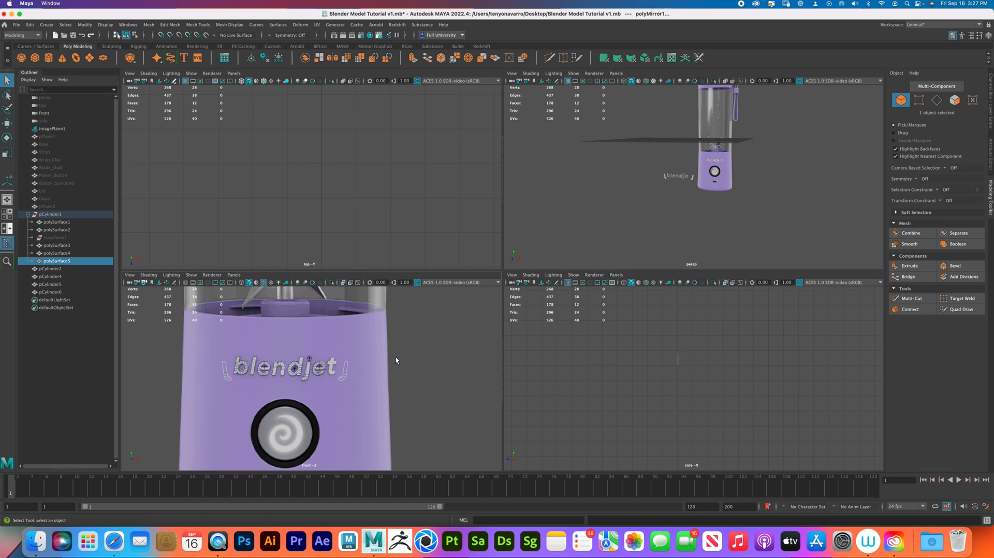
Separate the mirrored j mesh into individual pieces and ungroup them
{"action": "left_click", "coordinate": [396, 356]}
{"action": "left_click", "coordinate": [344, 374]}
{"action": "left_click", "coordinate": [154, 26]}
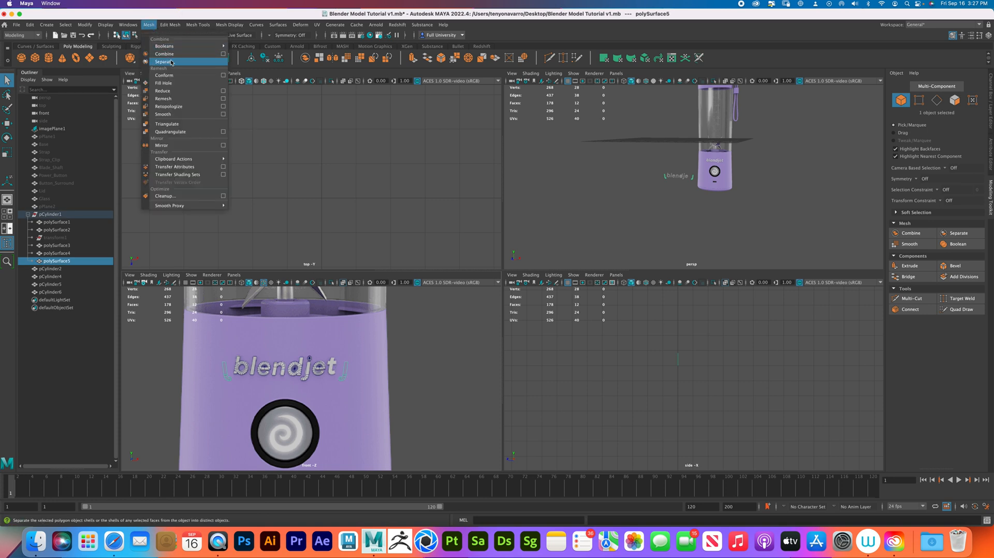
{"action": "left_click", "coordinate": [165, 61]}
{"action": "left_click", "coordinate": [78, 261]}
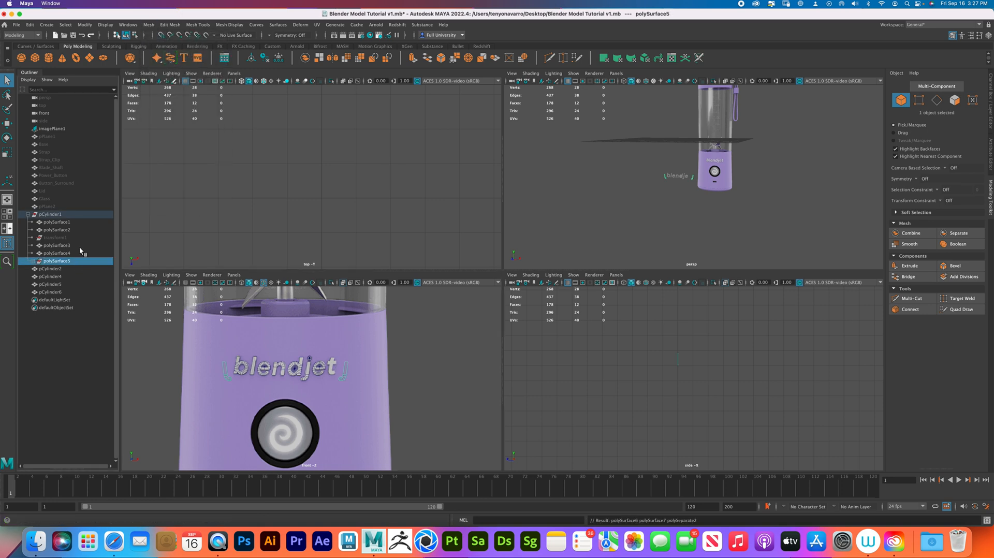
{"action": "left_click", "coordinate": [30, 25]}
{"action": "left_click", "coordinate": [48, 184]}
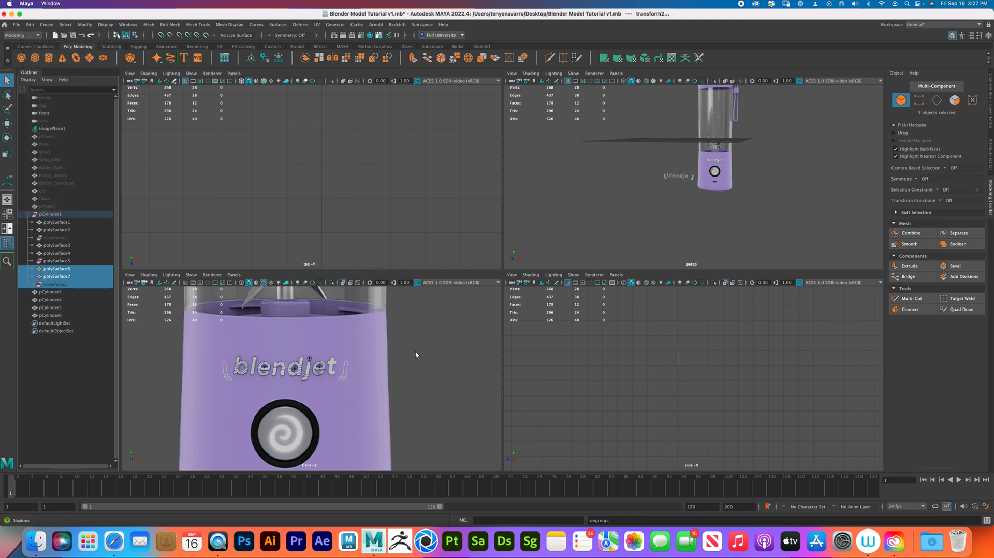
Delete the unmirrored j copy to the right of the t
{"action": "left_click", "coordinate": [383, 381]}
{"action": "left_click", "coordinate": [344, 373]}
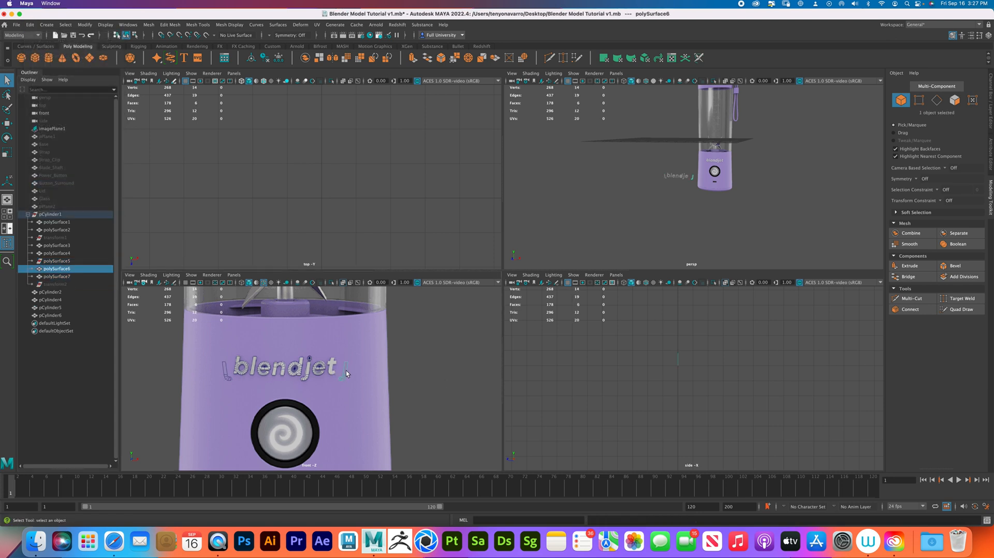
{"action": "key", "text": "Delete"}
Center the pivot of the mirrored j and move it across the logo onto the t
{"action": "right_click_drag", "start_coordinate": [224, 374], "coordinate": [254, 337]}
{"action": "left_click", "coordinate": [226, 378]}
{"action": "key", "text": "w"}
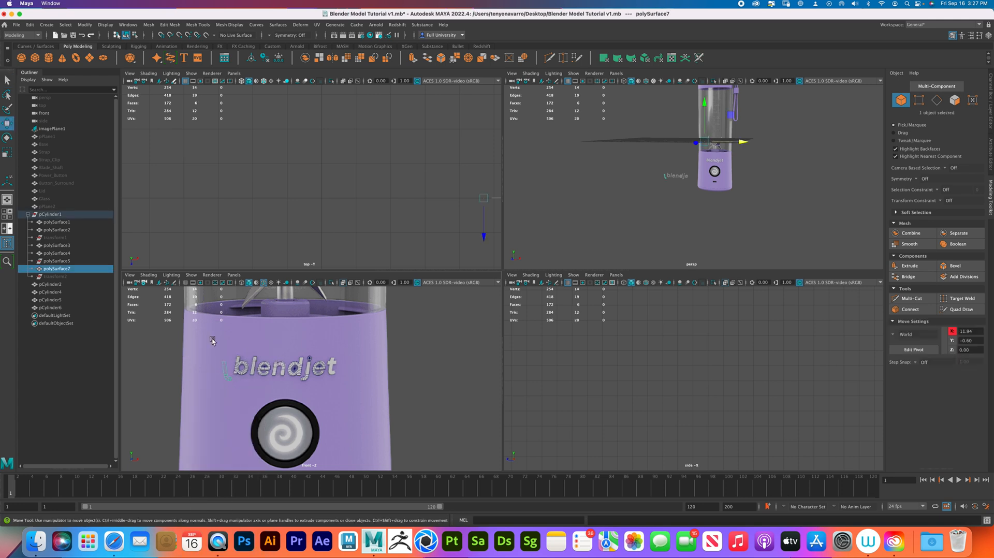
{"action": "left_click", "coordinate": [85, 24]}
{"action": "left_click", "coordinate": [107, 83]}
{"action": "left_click_drag", "start_coordinate": [265, 372], "coordinate": [369, 371]}
{"action": "scroll", "coordinate": [342, 386], "scroll_direction": "up", "scroll_amount": 3}
{"action": "middle_click_drag", "start_coordinate": [339, 388], "coordinate": [287, 394], "text": "alt"}
{"action": "scroll", "coordinate": [289, 367], "scroll_direction": "up", "scroll_amount": 3}
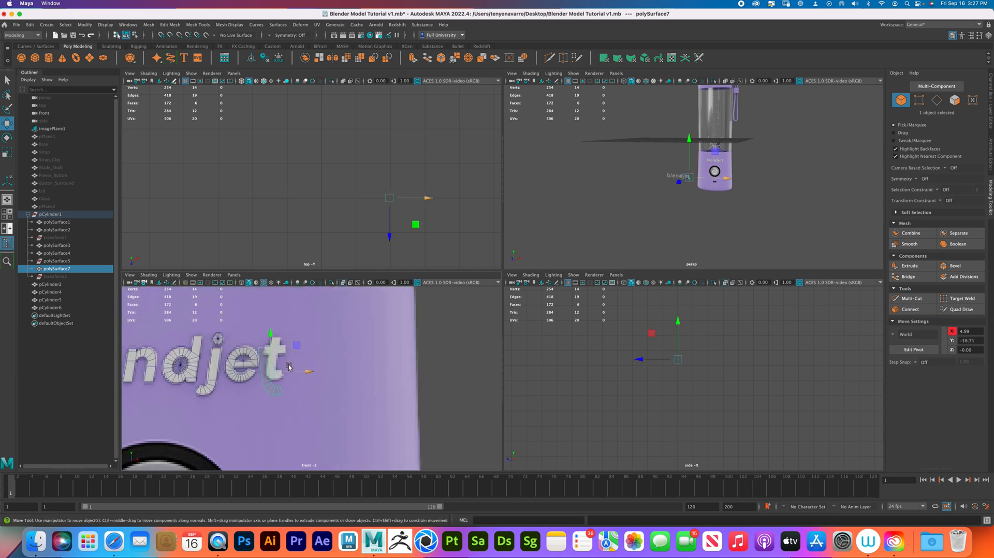
Rotate the mirrored j and reposition it to follow the slant of the t's stem in the reference
{"action": "key", "text": "e"}
{"action": "mouse_move", "coordinate": [292, 350]}
{"action": "left_mouse_down"}
{"action": "mouse_move", "coordinate": [304, 356]}
{"action": "mouse_move", "coordinate": [275, 364]}
{"action": "mouse_move", "coordinate": [278, 357]}
{"action": "left_mouse_up"}
{"action": "key", "text": "w"}
{"action": "right_click_drag", "start_coordinate": [294, 372], "coordinate": [314, 382], "text": "alt"}
{"action": "middle_click_drag", "start_coordinate": [309, 381], "coordinate": [376, 411], "text": "alt"}
{"action": "right_click_drag", "start_coordinate": [376, 411], "coordinate": [432, 413], "text": "alt"}
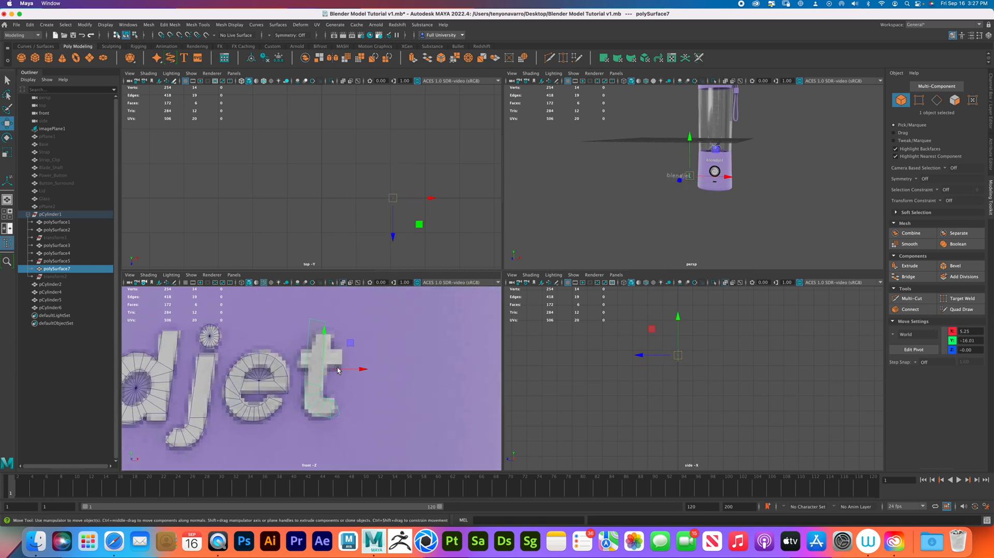
Move the surface's top vertex pair and mid-stem vertex pair to line up with the t's stem
{"action": "right_click_drag", "start_coordinate": [333, 395], "coordinate": [351, 332], "text": "alt"}
{"action": "left_click_drag", "start_coordinate": [351, 331], "coordinate": [350, 330]}
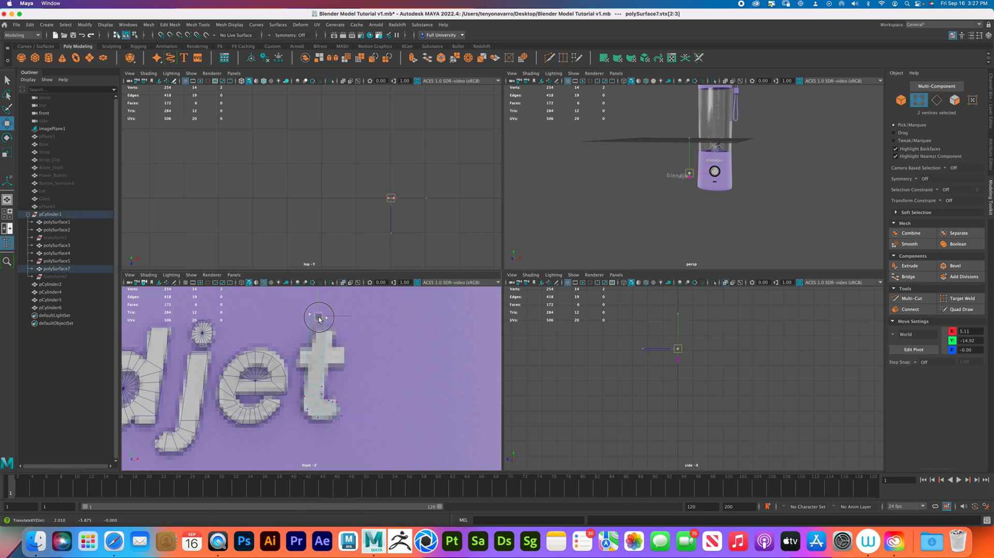
{"action": "mouse_move", "coordinate": [325, 389]}
{"action": "left_mouse_down"}
{"action": "mouse_move", "coordinate": [335, 390]}
{"action": "mouse_move", "coordinate": [316, 384]}
{"action": "left_mouse_up"}
{"action": "right_click_drag", "start_coordinate": [325, 397], "coordinate": [399, 422], "text": "alt"}
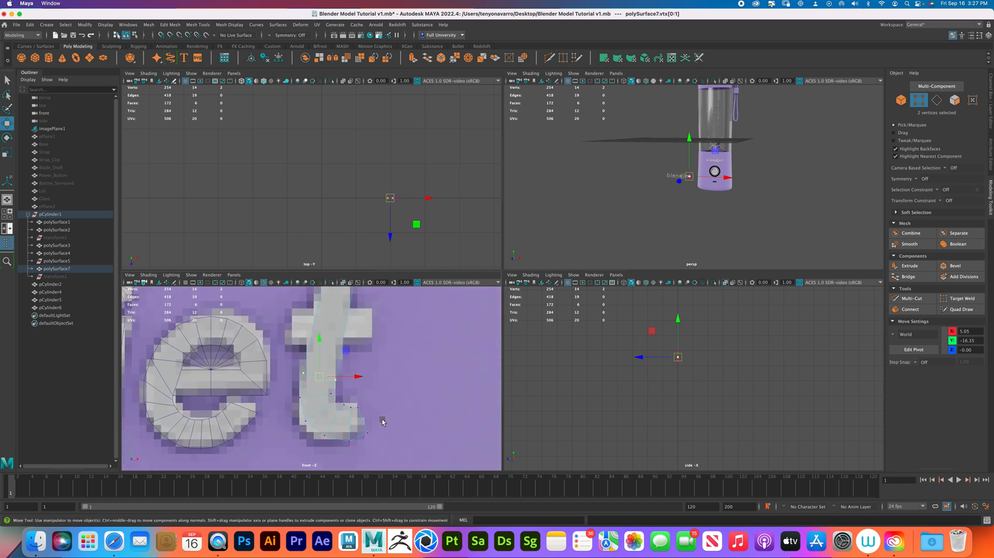
{"action": "middle_click_drag", "start_coordinate": [345, 413], "coordinate": [342, 394], "text": "alt"}
Move the outer vertices of the bend onto the t's lower outline in the reference image
{"action": "left_click_drag", "start_coordinate": [292, 378], "coordinate": [302, 383]}
{"action": "left_click_drag", "start_coordinate": [302, 378], "coordinate": [302, 378]}
{"action": "left_click_drag", "start_coordinate": [297, 395], "coordinate": [307, 407]}
{"action": "left_click_drag", "start_coordinate": [306, 400], "coordinate": [327, 420]}
{"action": "left_click_drag", "start_coordinate": [322, 416], "coordinate": [353, 417]}
Adjust the inner stem, corner and hook-tip vertices to match the inside outline of the t's foot
{"action": "left_click", "coordinate": [349, 369]}
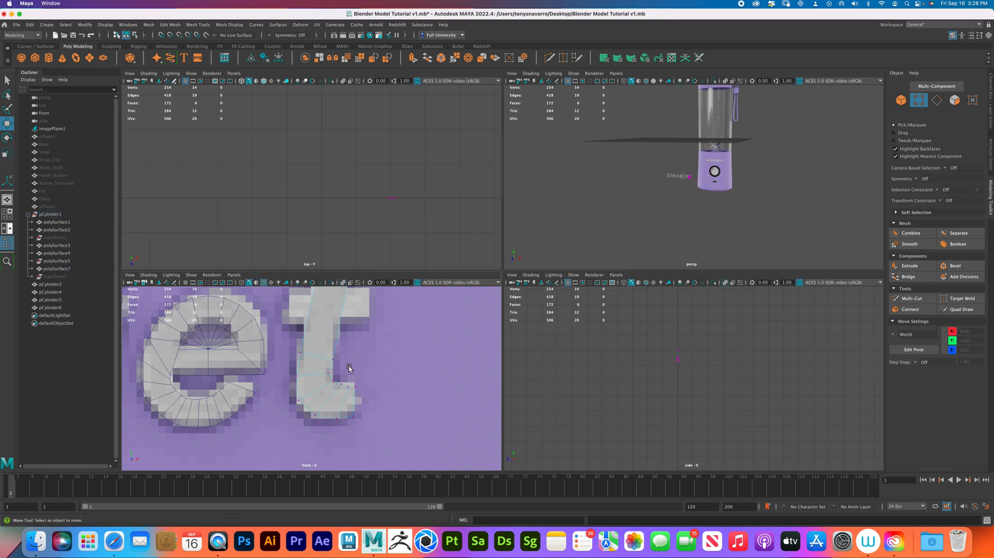
{"action": "left_click", "coordinate": [325, 352]}
{"action": "left_click_drag", "start_coordinate": [325, 353], "coordinate": [352, 363]}
{"action": "left_click", "coordinate": [326, 373]}
{"action": "right_click_drag", "start_coordinate": [355, 388], "coordinate": [452, 407], "text": "alt"}
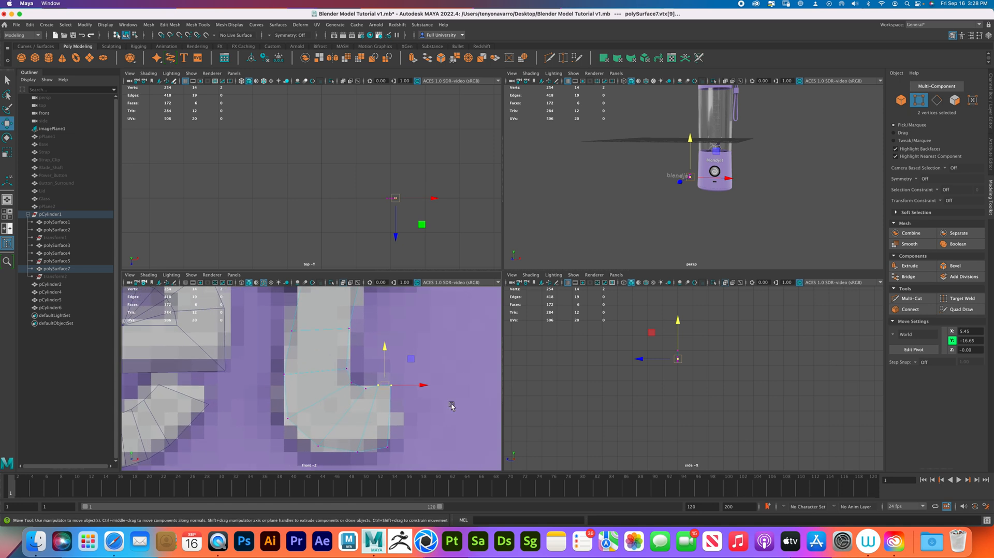
{"action": "left_click", "coordinate": [364, 398]}
{"action": "left_click_drag", "start_coordinate": [365, 372], "coordinate": [365, 368]}
{"action": "left_click_drag", "start_coordinate": [335, 358], "coordinate": [380, 366]}
Fine-tune the outer stem and bottom vertices so the t's lower curve follows the reference
{"action": "middle_click_drag", "start_coordinate": [304, 325], "coordinate": [304, 382], "text": "alt"}
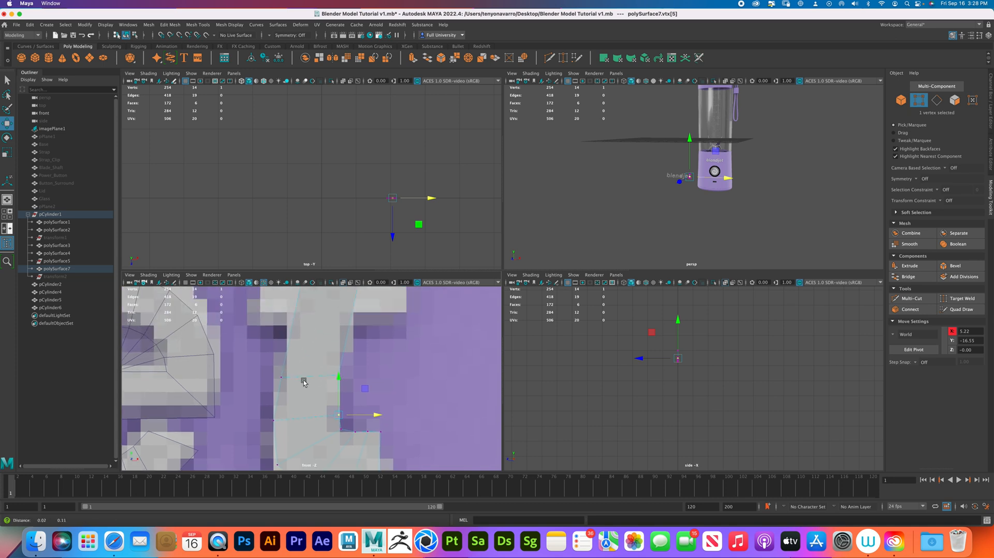
{"action": "middle_click_drag", "start_coordinate": [336, 327], "coordinate": [337, 355], "text": "alt"}
{"action": "right_click_drag", "start_coordinate": [394, 363], "coordinate": [311, 381], "text": "alt"}
{"action": "middle_click_drag", "start_coordinate": [358, 417], "coordinate": [358, 387], "text": "alt"}
{"action": "right_click_drag", "start_coordinate": [381, 392], "coordinate": [400, 455], "text": "alt"}
{"action": "left_click_drag", "start_coordinate": [281, 397], "coordinate": [291, 389]}
{"action": "left_click_drag", "start_coordinate": [288, 390], "coordinate": [311, 411]}
{"action": "left_click", "coordinate": [313, 418]}
{"action": "left_click", "coordinate": [353, 412]}
{"action": "left_click", "coordinate": [305, 414]}
{"action": "right_click_drag", "start_coordinate": [311, 409], "coordinate": [399, 397], "text": "alt"}
{"action": "middle_click_drag", "start_coordinate": [346, 335], "coordinate": [366, 366], "text": "alt"}
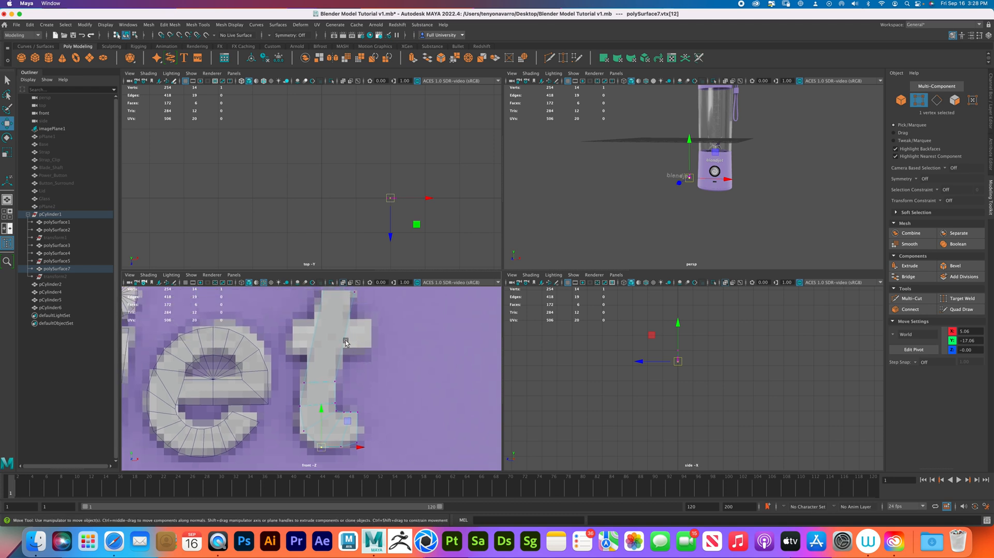
Insert two edge loops across the t's stem at the lower and upper edges of the crossbar
{"action": "right_click_drag", "start_coordinate": [328, 339], "coordinate": [364, 328]}
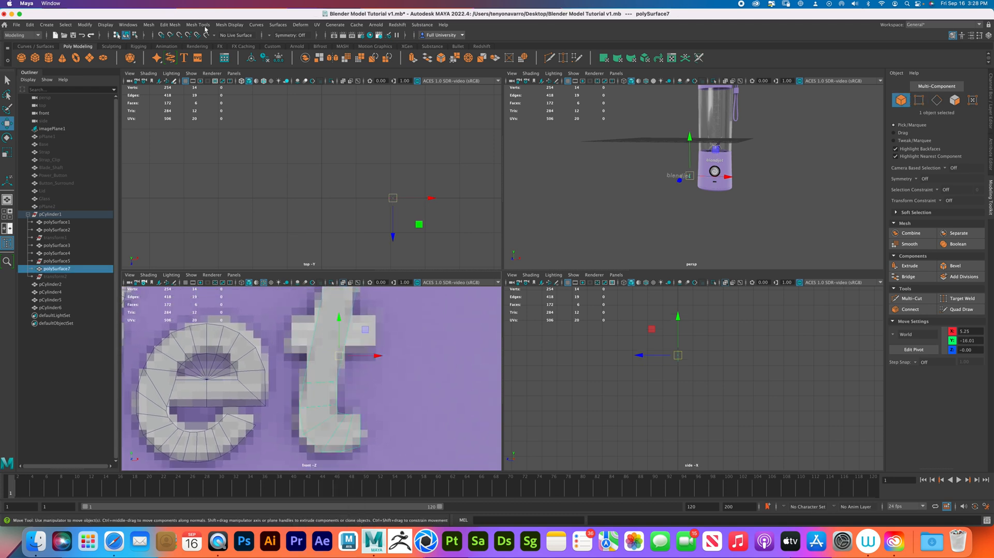
{"action": "left_click", "coordinate": [198, 24]}
{"action": "left_click", "coordinate": [226, 85]}
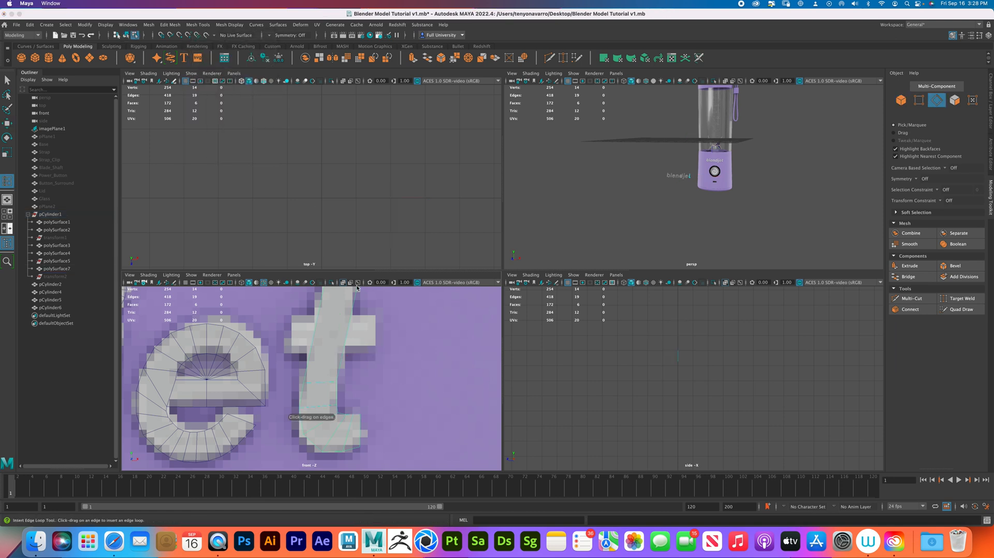
{"action": "left_click", "coordinate": [351, 318]}
{"action": "left_click_drag", "start_coordinate": [354, 319], "coordinate": [350, 348]}
{"action": "left_click", "coordinate": [352, 316]}
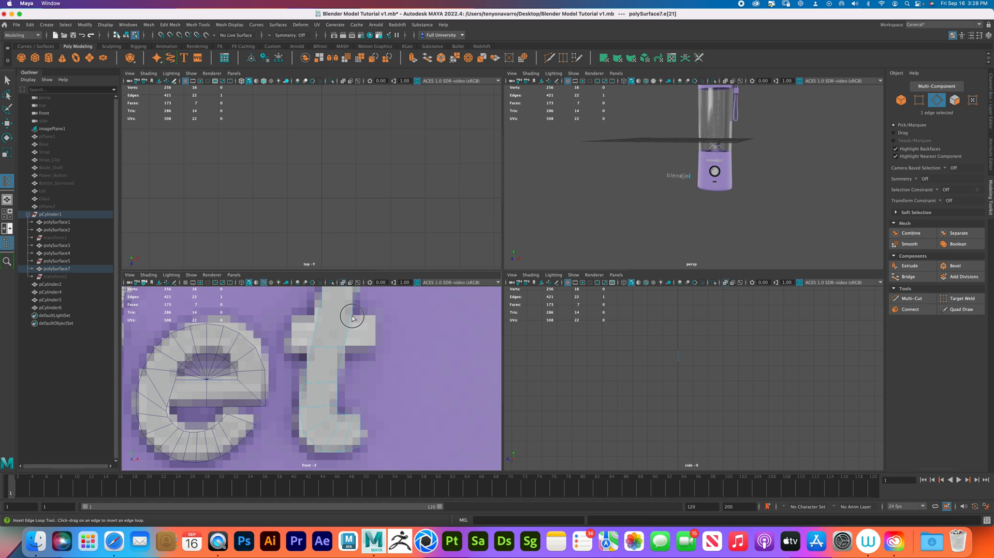
Align the new edge-loop vertices on both sides of the stem with the crossbar's upper and lower edges
{"action": "right_click_drag", "start_coordinate": [343, 320], "coordinate": [309, 318]}
{"action": "key", "text": "w"}
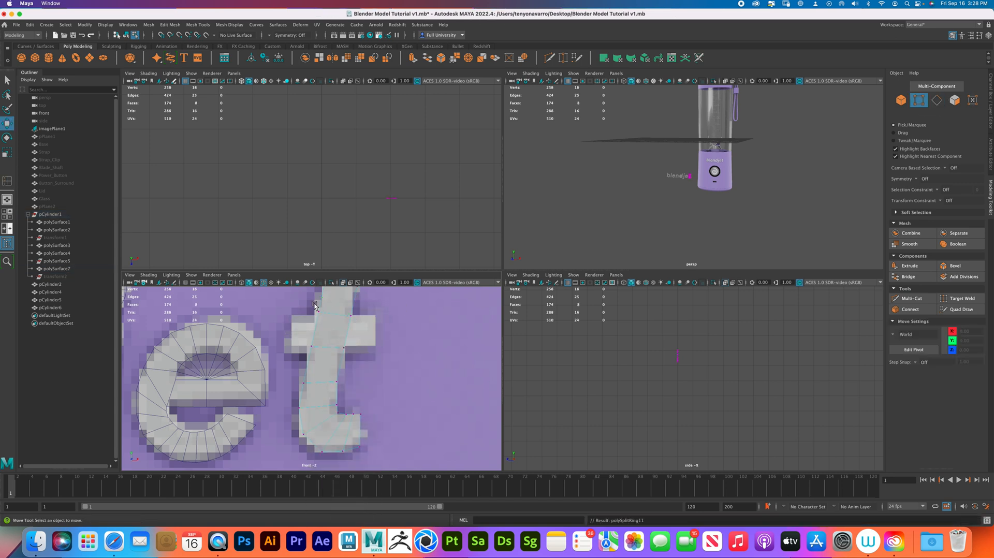
{"action": "left_click", "coordinate": [319, 313]}
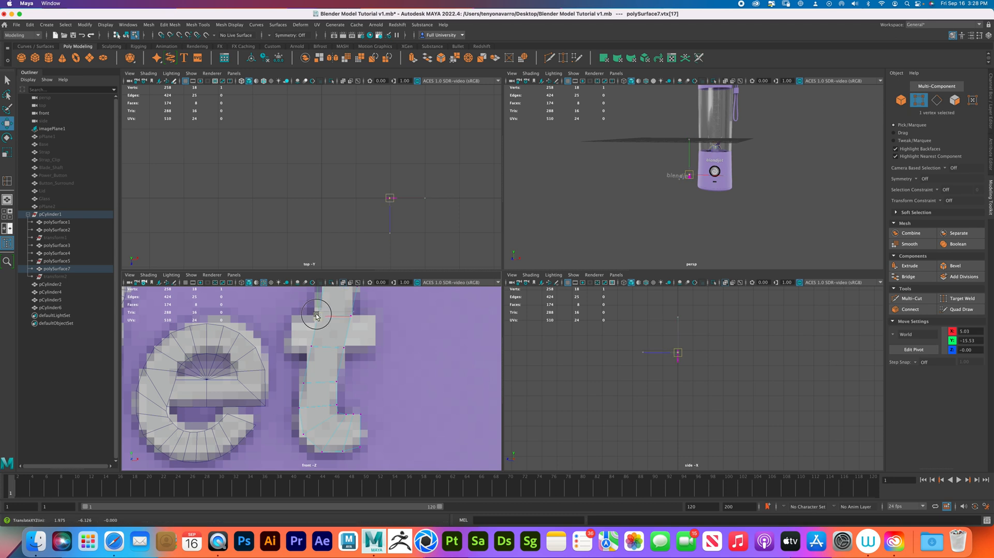
{"action": "left_click", "coordinate": [352, 317]}
{"action": "left_click", "coordinate": [349, 350]}
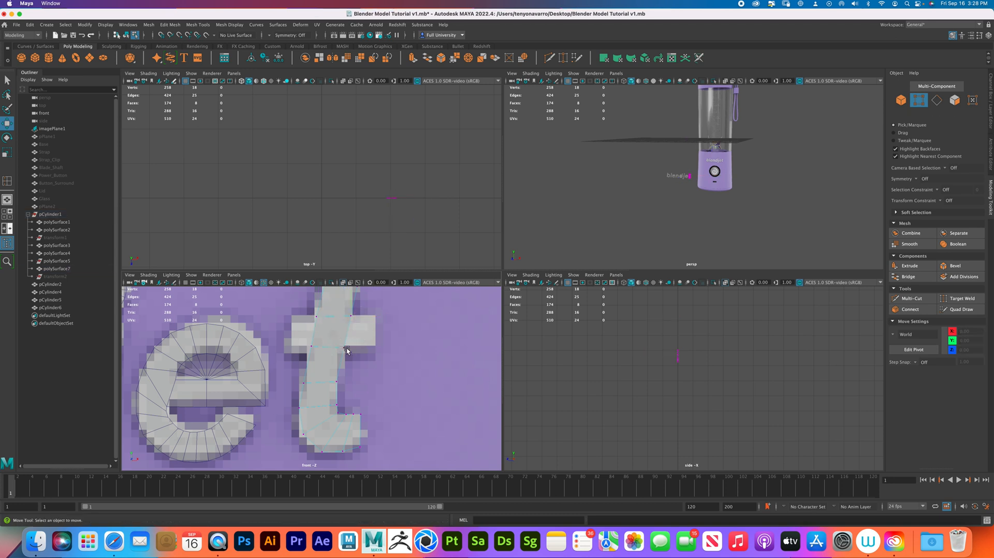
{"action": "left_click", "coordinate": [350, 349]}
{"action": "left_click", "coordinate": [311, 346]}
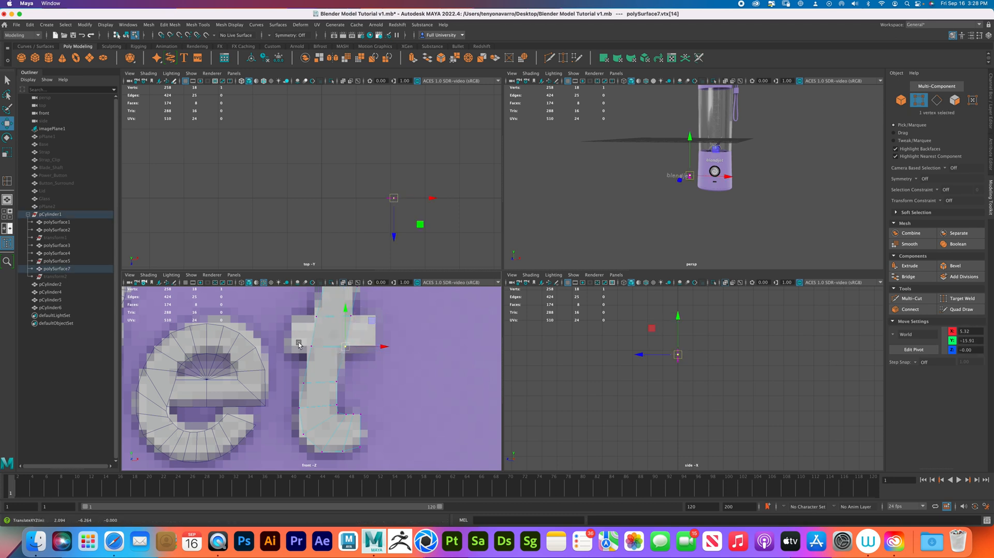
{"action": "left_click_drag", "start_coordinate": [312, 346], "coordinate": [309, 352]}
Extrude the stem's side edges outward on both sides to form the t's crossbar
{"action": "right_click_drag", "start_coordinate": [328, 332], "coordinate": [330, 311]}
{"action": "left_click", "coordinate": [336, 334]}
{"action": "left_click_drag", "start_coordinate": [348, 336], "coordinate": [413, 330], "text": "shift"}
{"action": "key", "text": "r"}
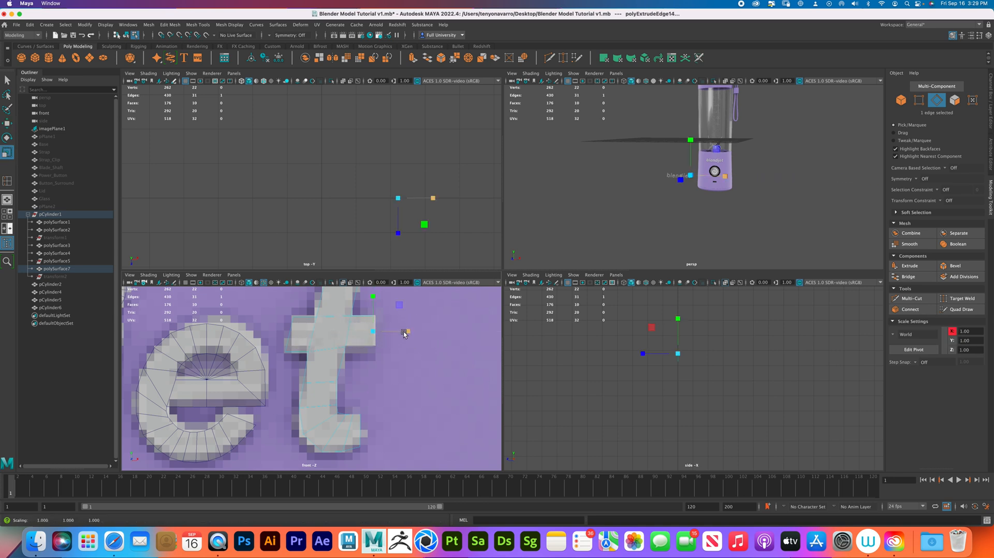
{"action": "key", "text": "w"}
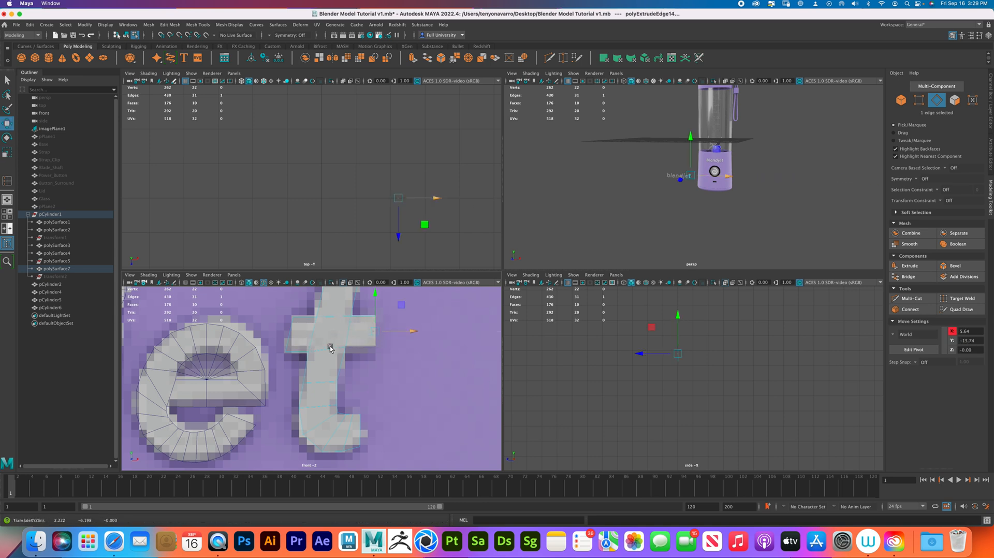
{"action": "right_click_drag", "start_coordinate": [330, 348], "coordinate": [306, 331], "text": "alt"}
Select all vertices of the blendjet letters and scale them flat along the Z axis
{"action": "left_click_drag", "start_coordinate": [695, 185], "coordinate": [709, 206], "text": "alt"}
{"action": "right_click_drag", "start_coordinate": [708, 206], "coordinate": [785, 239], "text": "alt"}
{"action": "right_click_drag", "start_coordinate": [660, 203], "coordinate": [718, 188], "text": "alt"}
{"action": "left_click", "coordinate": [742, 228]}
{"action": "left_click_drag", "start_coordinate": [734, 225], "coordinate": [711, 231], "text": "alt"}
{"action": "right_click_drag", "start_coordinate": [365, 211], "coordinate": [253, 186], "text": "alt"}
{"action": "right_click_drag", "start_coordinate": [696, 180], "coordinate": [639, 165], "text": "alt"}
{"action": "left_click_drag", "start_coordinate": [717, 204], "coordinate": [562, 171], "text": "alt"}
{"action": "right_click_drag", "start_coordinate": [336, 186], "coordinate": [305, 186]}
{"action": "left_click_drag", "start_coordinate": [227, 175], "coordinate": [386, 210]}
{"action": "right_click_drag", "start_coordinate": [293, 203], "coordinate": [417, 236], "text": "alt"}
{"action": "key", "text": "r"}
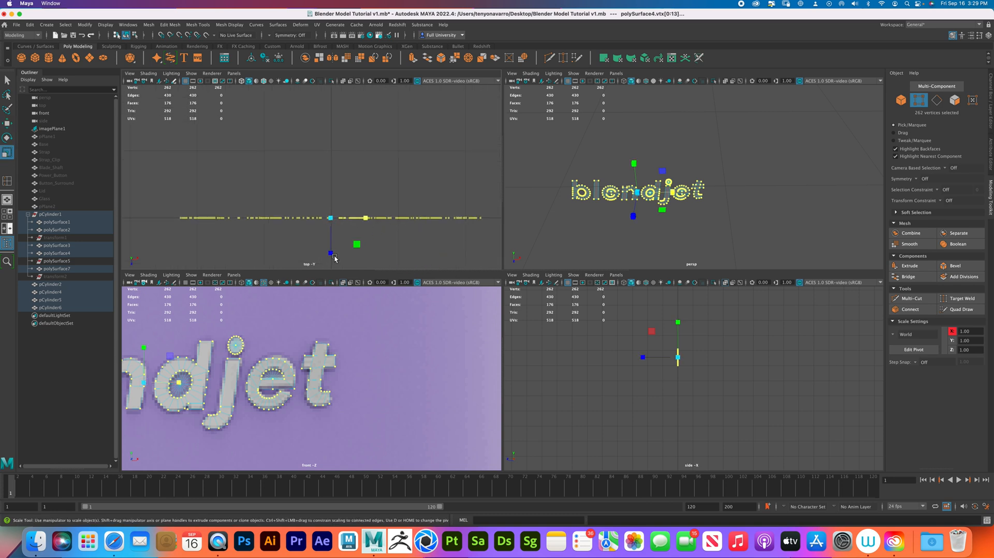
Delete the faces filling the upper opening of the second e
{"action": "right_click_drag", "start_coordinate": [270, 347], "coordinate": [272, 371]}
{"action": "scroll", "coordinate": [339, 334], "scroll_direction": "up", "scroll_amount": 5}
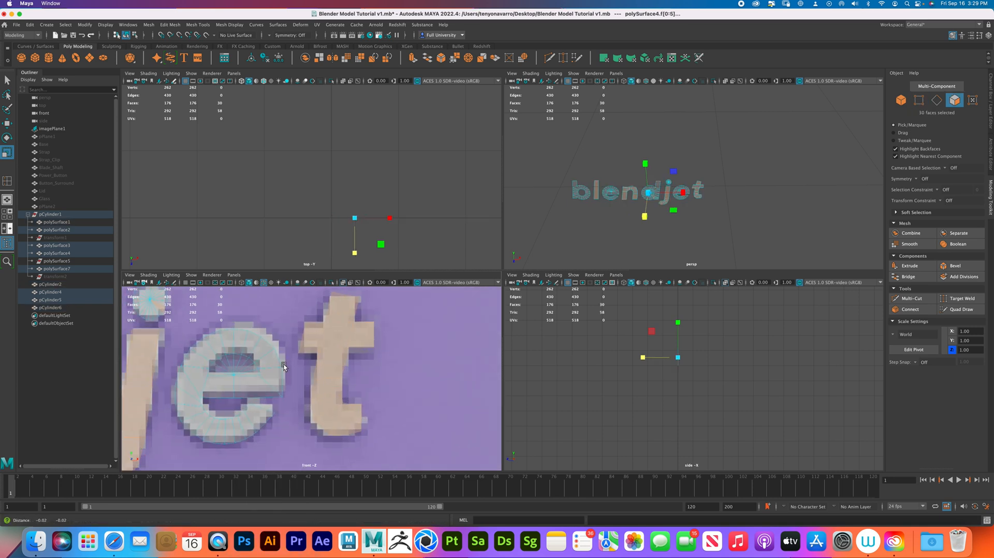
{"action": "double_click", "coordinate": [334, 338]}
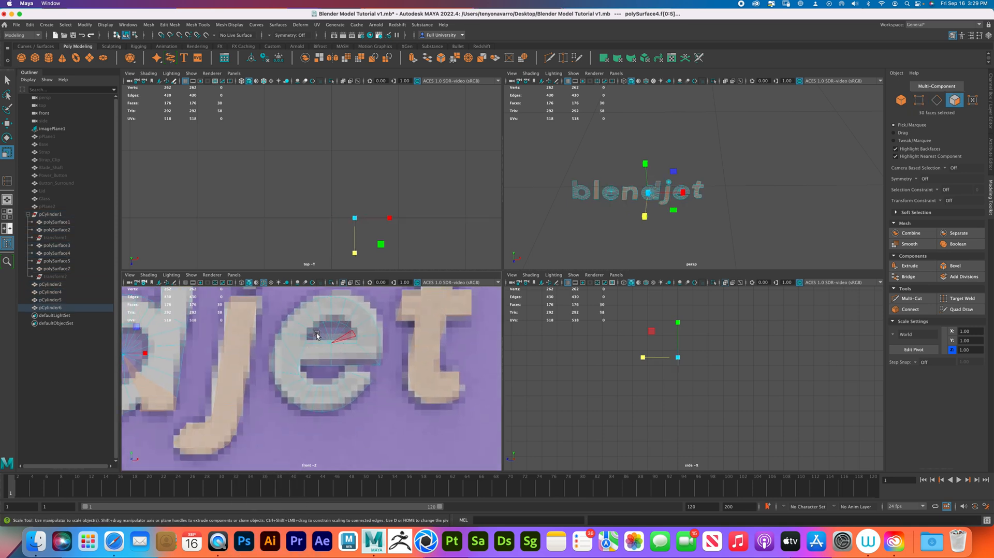
{"action": "left_click", "coordinate": [316, 341], "text": "shift"}
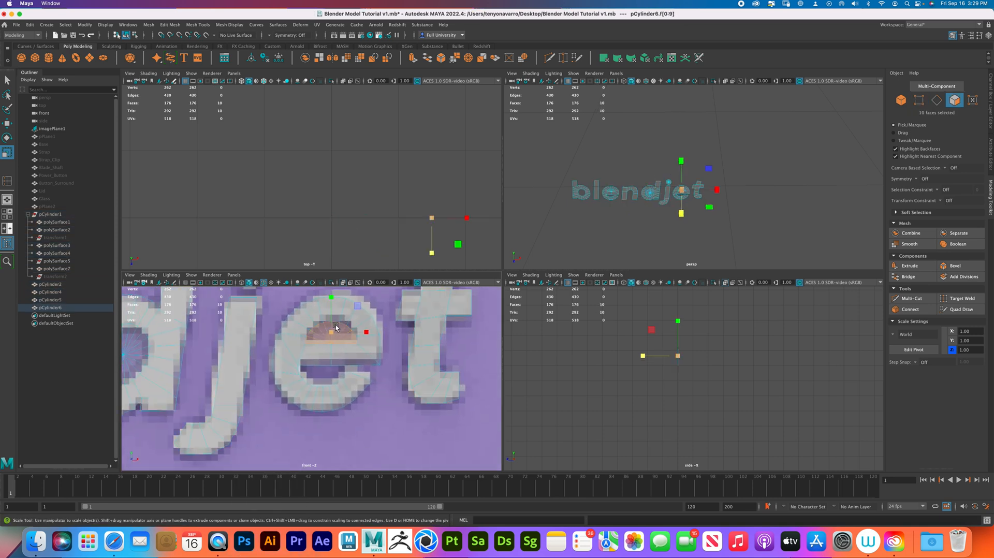
{"action": "key", "text": "Delete"}
Delete the faces filling the d's bowl and the upper opening of the first e
{"action": "middle_click_drag", "start_coordinate": [159, 340], "coordinate": [278, 357], "text": "alt"}
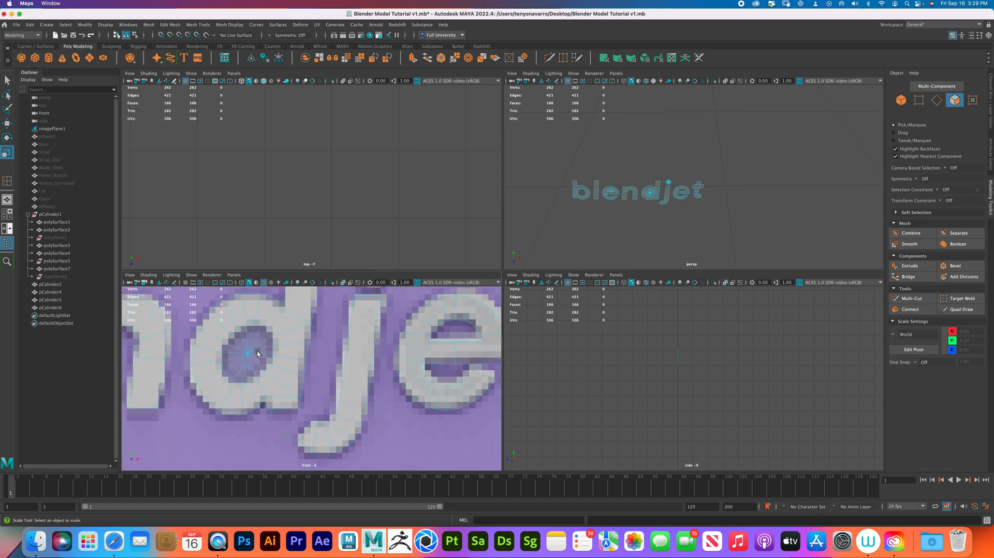
{"action": "double_click", "coordinate": [250, 360]}
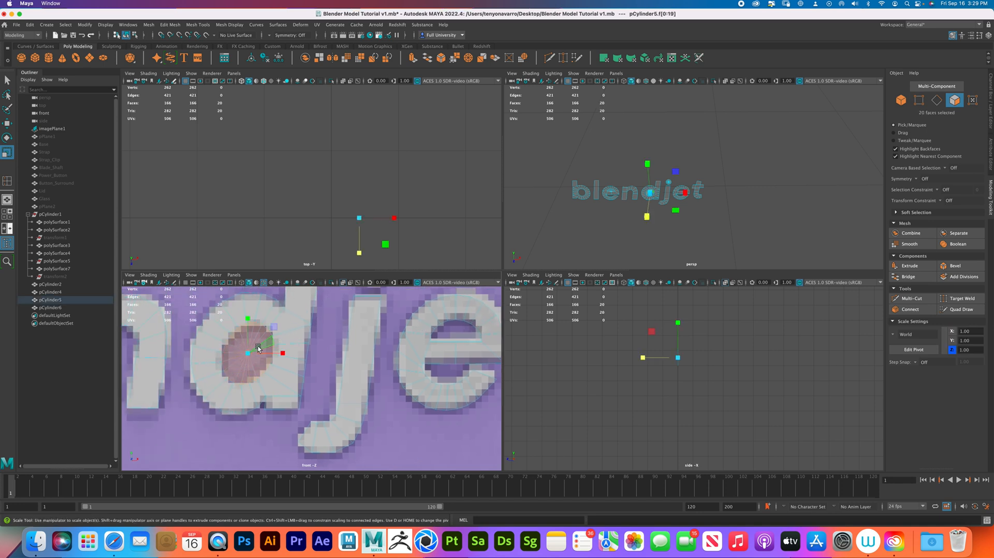
{"action": "key", "text": "Delete"}
{"action": "scroll", "coordinate": [245, 346], "scroll_direction": "down", "scroll_amount": 5}
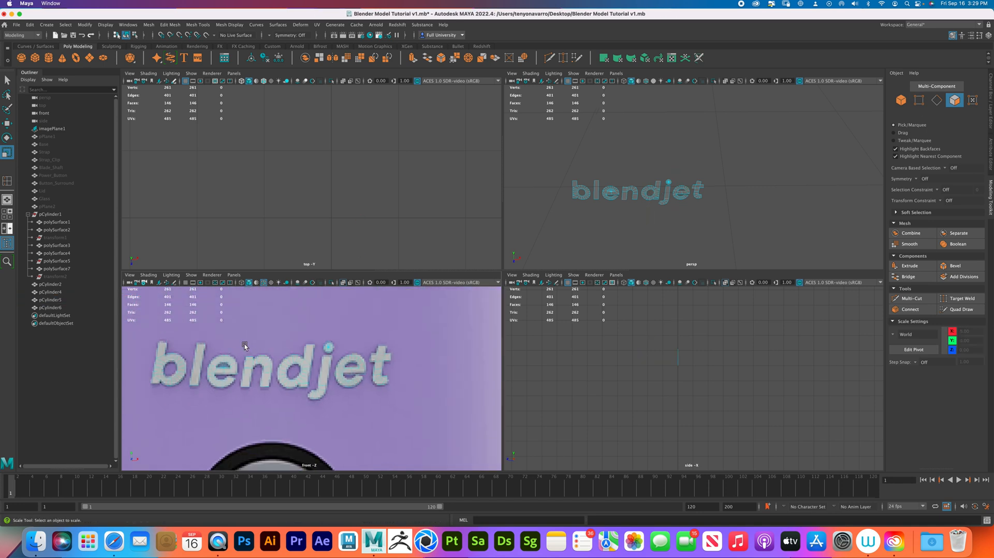
{"action": "scroll", "coordinate": [239, 367], "scroll_direction": "up", "scroll_amount": 10}
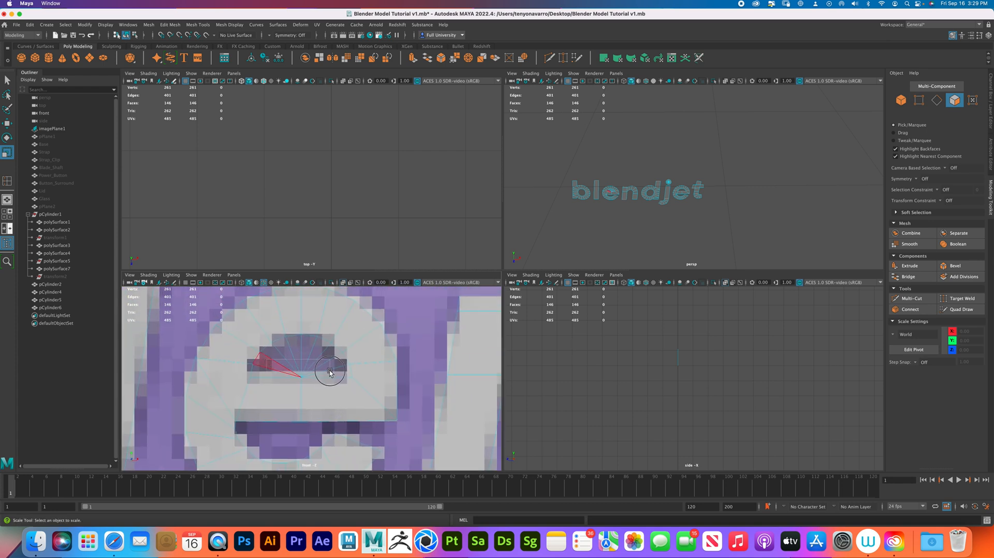
{"action": "double_click", "coordinate": [330, 372]}
{"action": "key", "text": "Delete"}
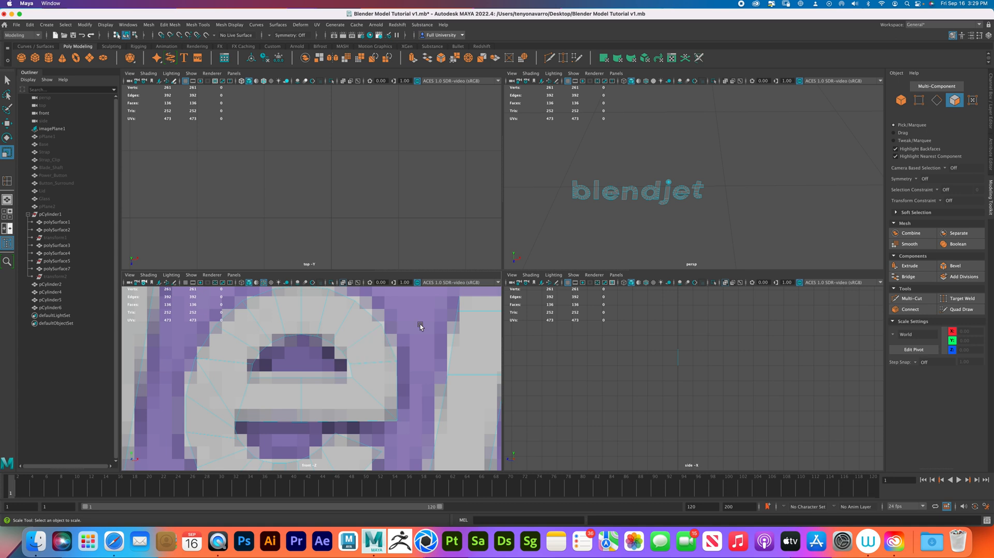
Return the letters to object mode and ungroup the polySurface pieces from pCylinder1
{"action": "right_click_drag", "start_coordinate": [636, 192], "coordinate": [677, 181]}
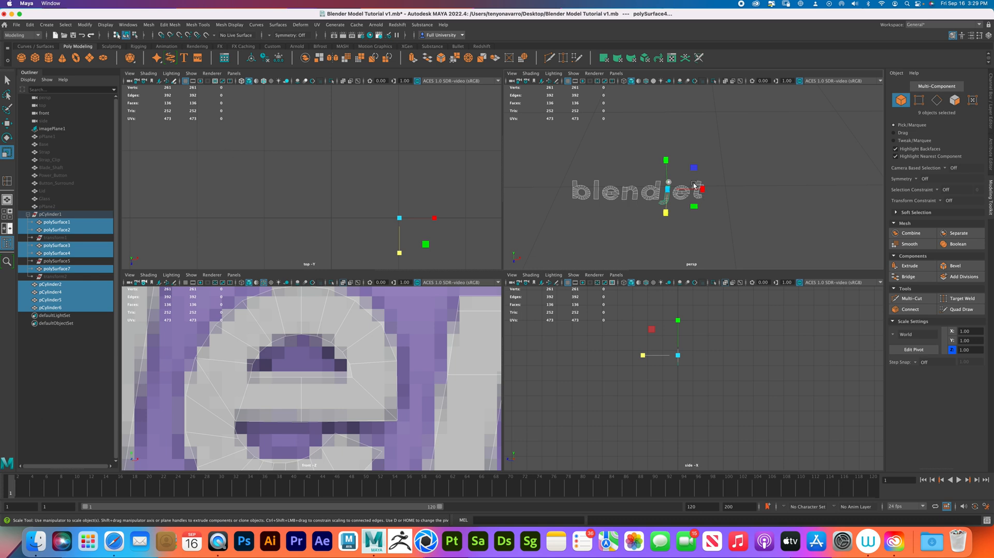
{"action": "left_click", "coordinate": [63, 214]}
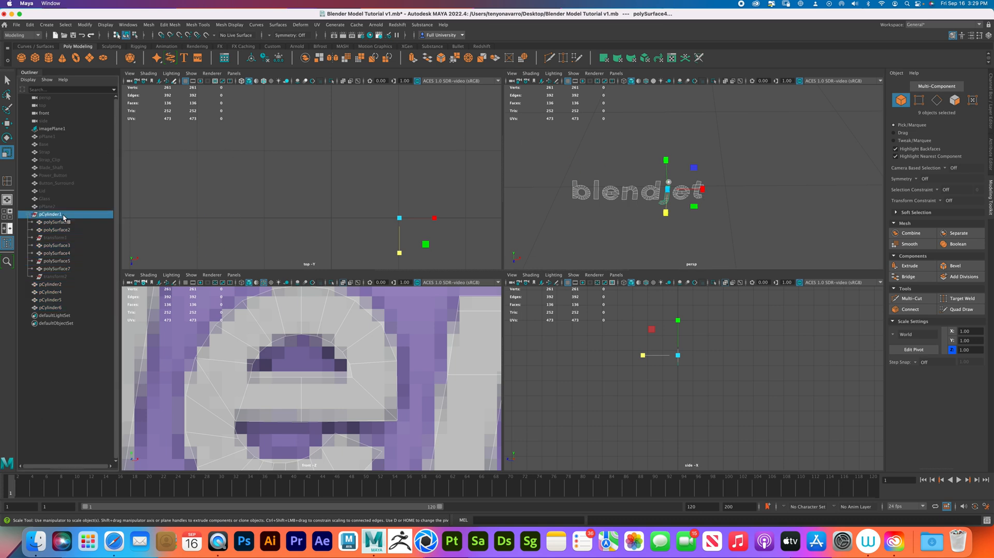
{"action": "left_click", "coordinate": [30, 25]}
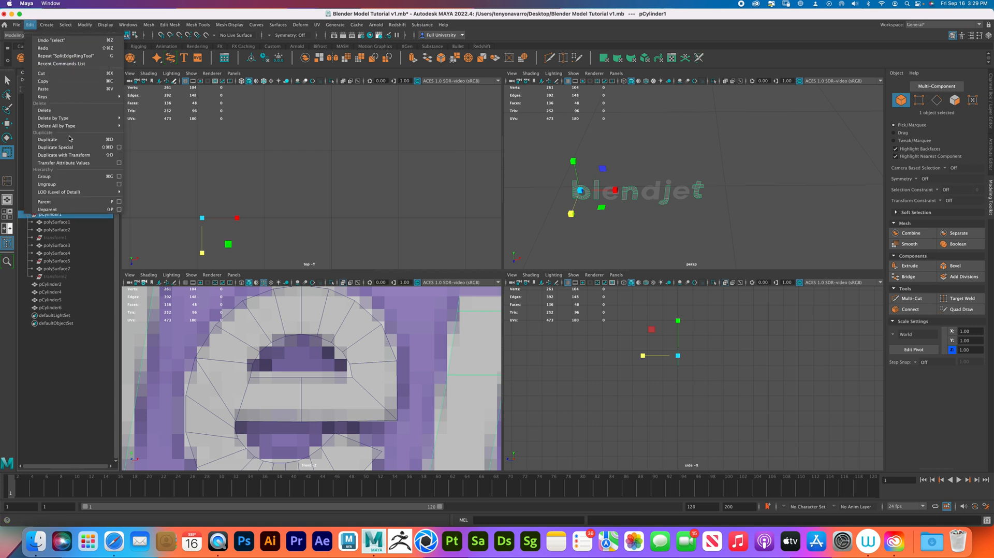
{"action": "left_click", "coordinate": [64, 183]}
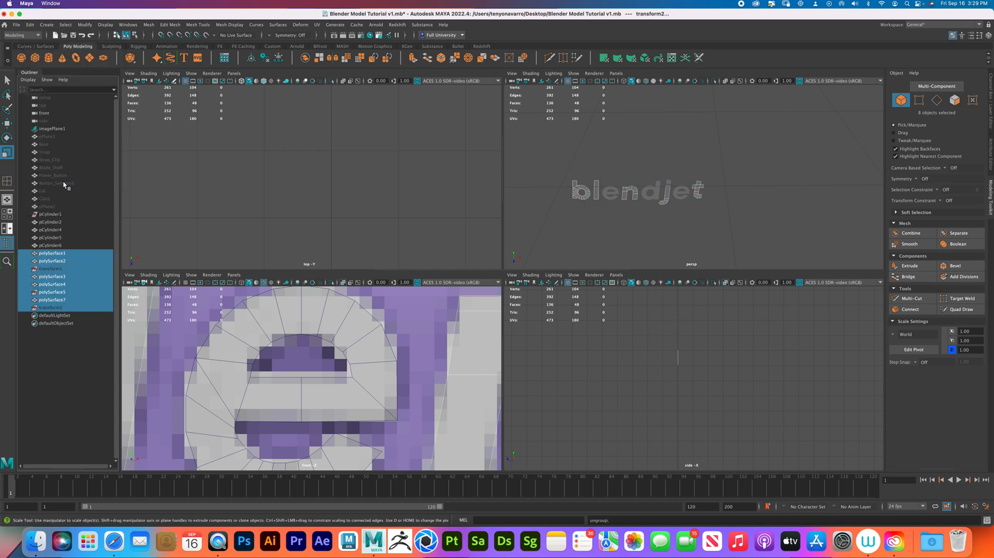
Select all the blendjet letter pieces and delete the construction history across the scene
{"action": "left_click", "coordinate": [626, 226]}
{"action": "left_click_drag", "start_coordinate": [722, 222], "coordinate": [538, 151]}
{"action": "left_click", "coordinate": [30, 24]}
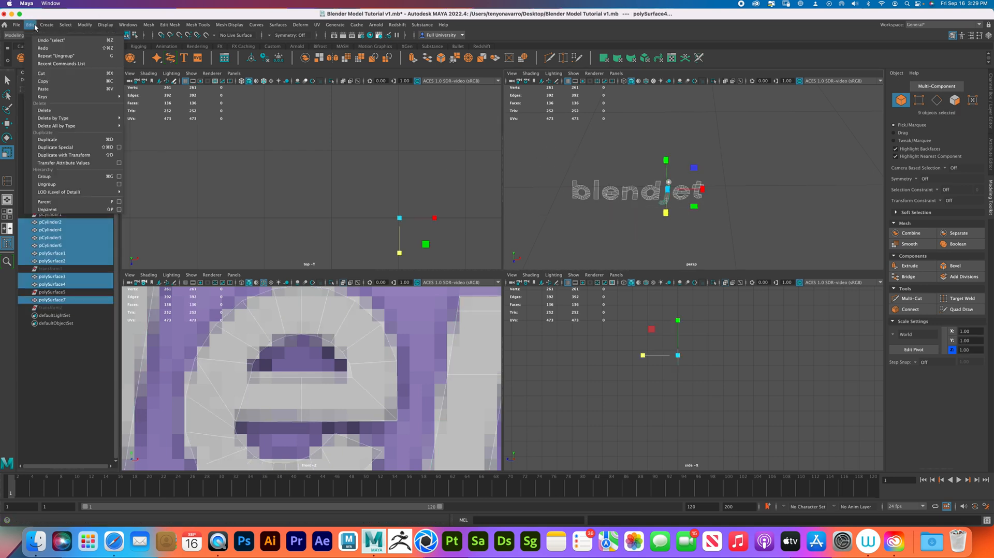
{"action": "mouse_move", "coordinate": [78, 126]}
{"action": "left_click", "coordinate": [155, 127]}
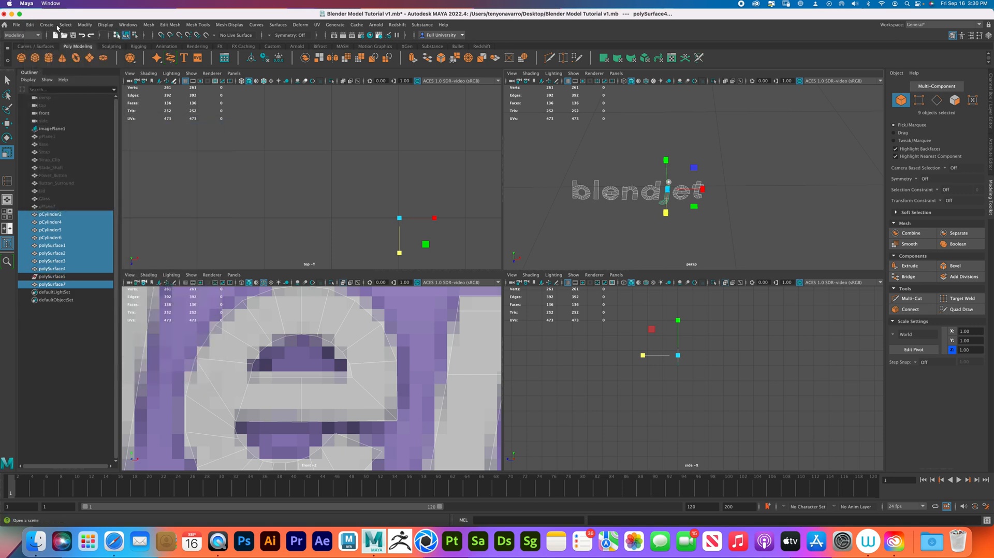
{"action": "left_click", "coordinate": [30, 25]}
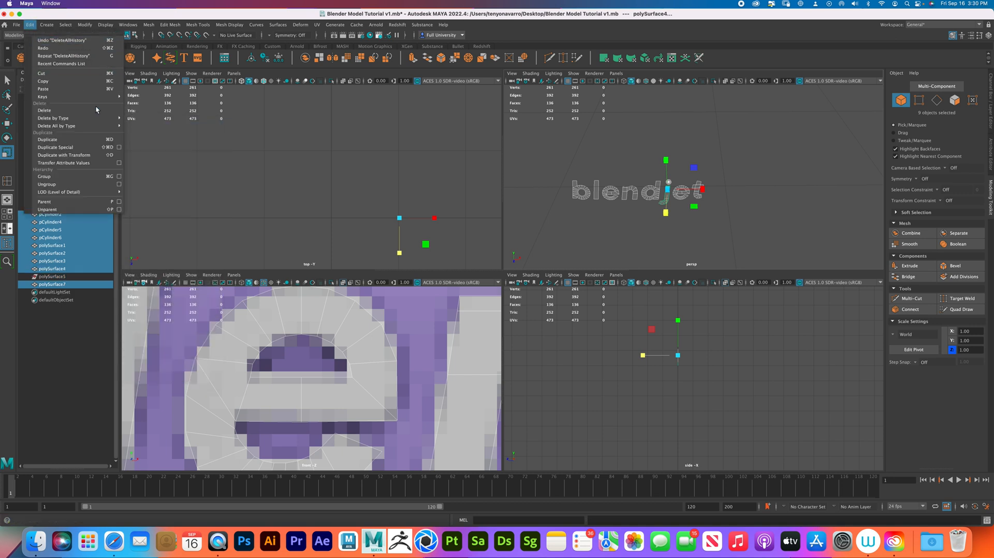
{"action": "mouse_move", "coordinate": [99, 126]}
{"action": "left_click", "coordinate": [154, 127]}
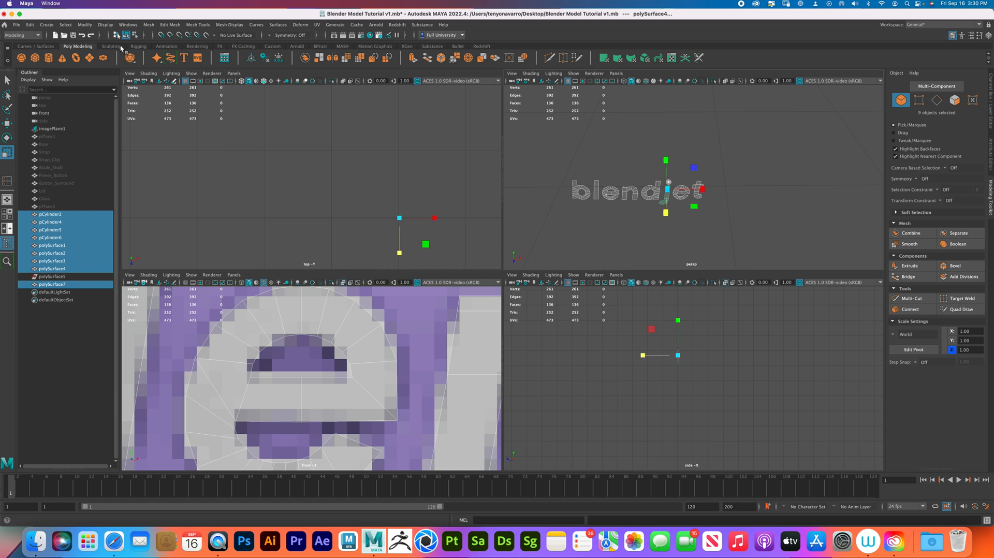
Freeze the transformations of all the selected letter pieces
{"action": "left_click", "coordinate": [84, 25]}
{"action": "left_click", "coordinate": [110, 53]}
{"action": "left_click", "coordinate": [85, 24]}
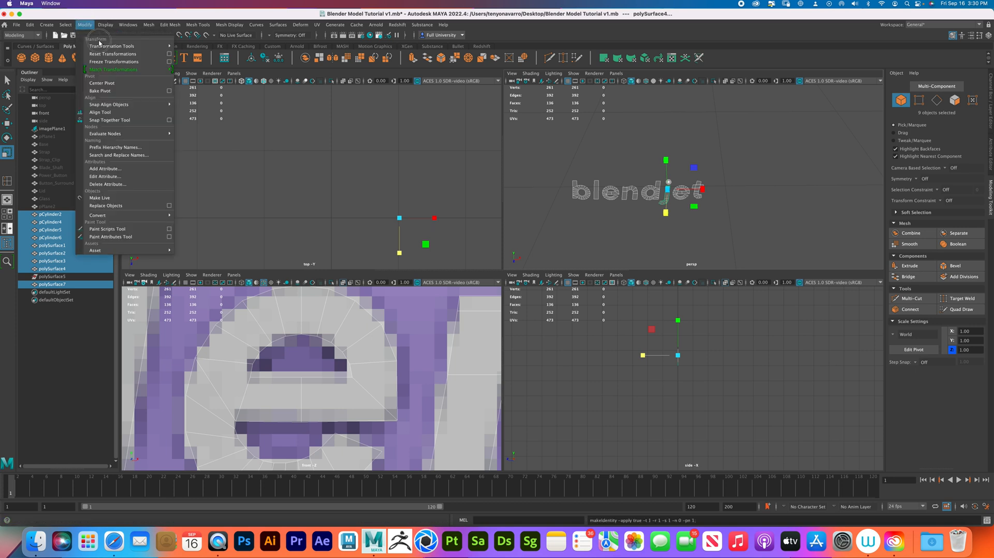
{"action": "left_click", "coordinate": [114, 62]}
Delete the leftover polySurface group node that sits between polySurface4 and polySurface7
{"action": "left_click", "coordinate": [169, 177]}
{"action": "left_click", "coordinate": [54, 278]}
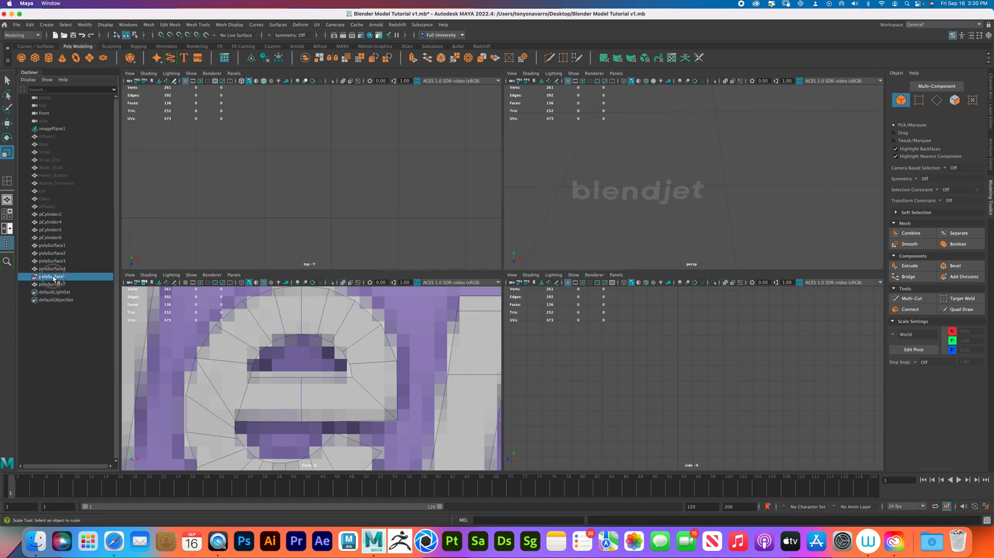
{"action": "key", "text": "Delete"}
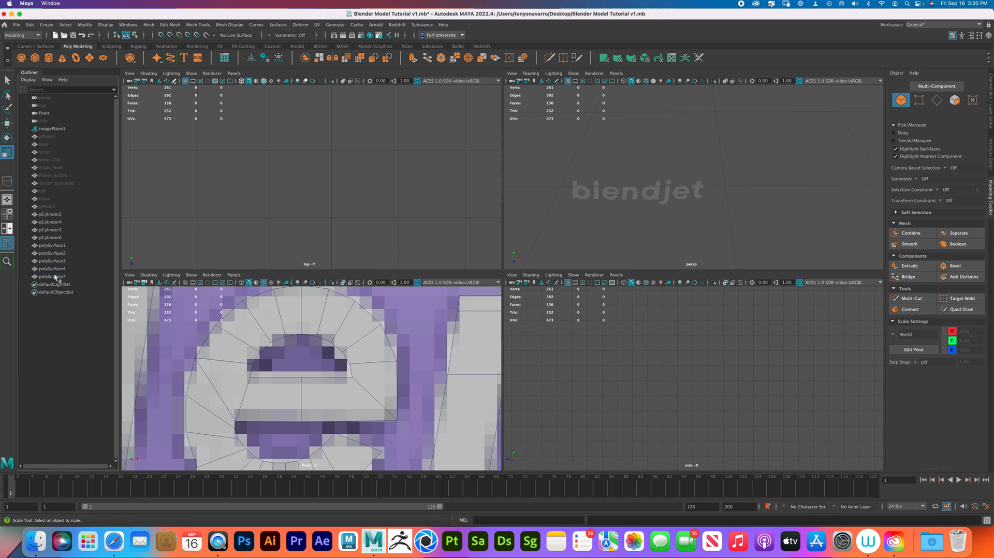
Select all nine blendjet letter meshes and merge them into one object with a Boolean Union
{"action": "scroll", "coordinate": [606, 196], "scroll_direction": "up", "scroll_amount": 5}
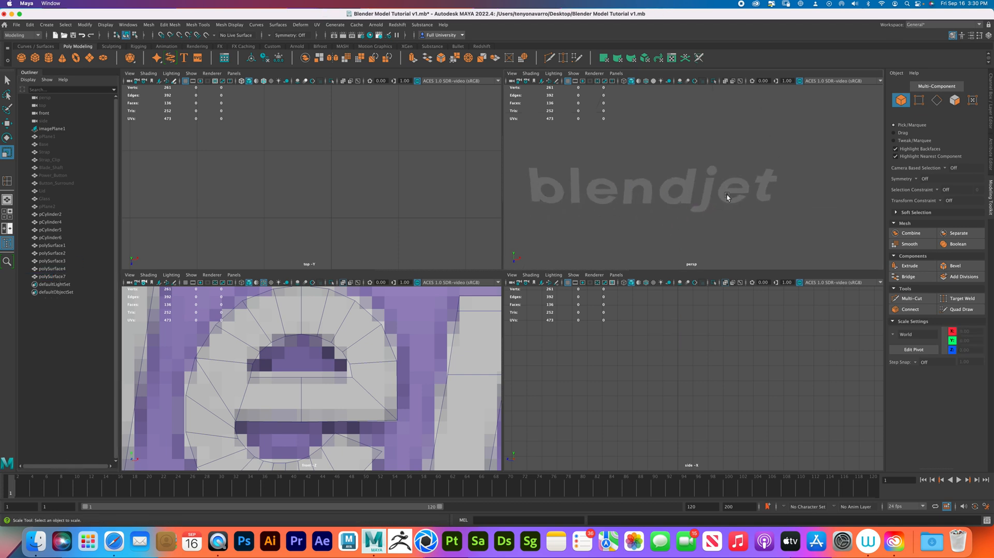
{"action": "left_click", "coordinate": [764, 201]}
{"action": "scroll", "coordinate": [774, 214], "scroll_direction": "up", "scroll_amount": 2}
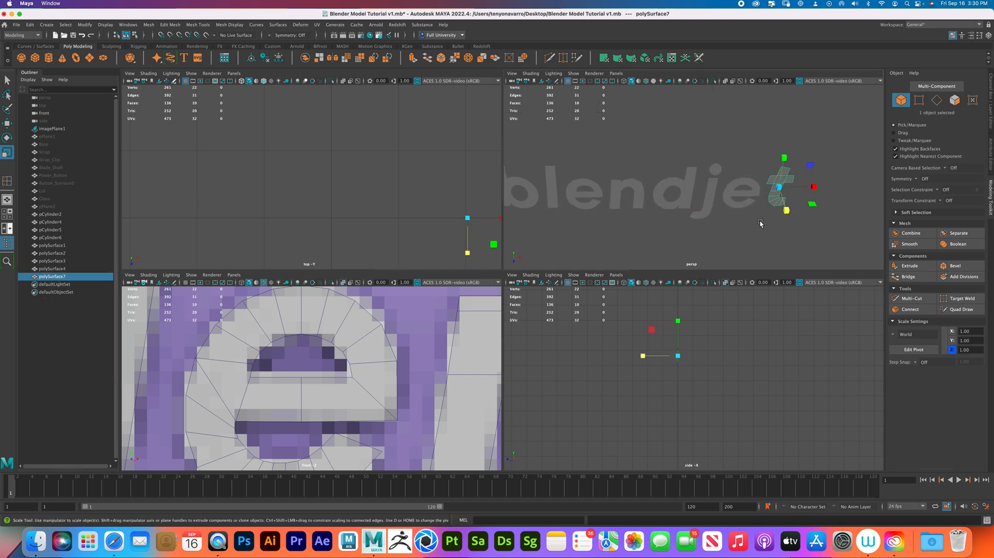
{"action": "scroll", "coordinate": [760, 223], "scroll_direction": "down", "scroll_amount": 3}
{"action": "left_click_drag", "start_coordinate": [701, 209], "coordinate": [689, 197], "text": "alt"}
{"action": "left_click_drag", "start_coordinate": [589, 155], "coordinate": [746, 214]}
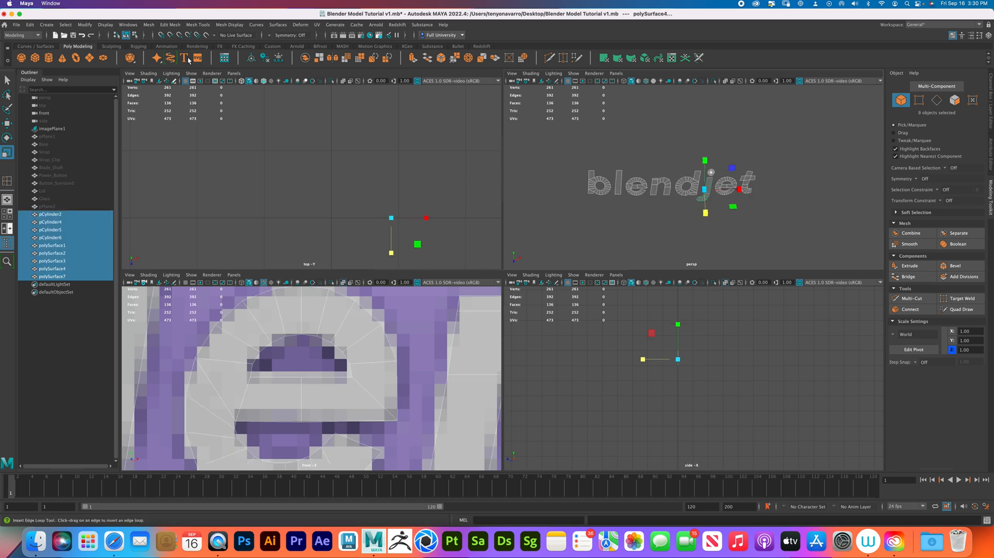
{"action": "left_click", "coordinate": [149, 24]}
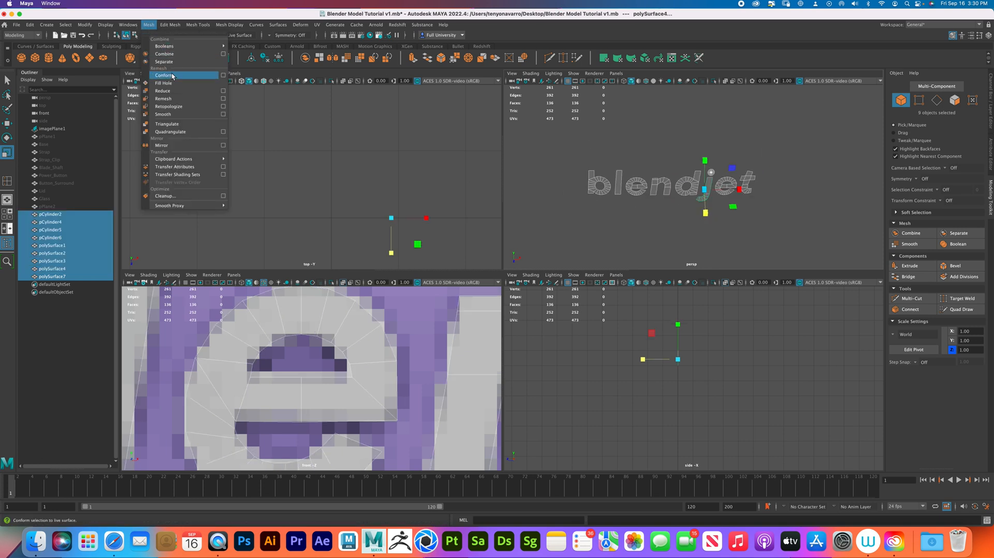
{"action": "mouse_move", "coordinate": [181, 47]}
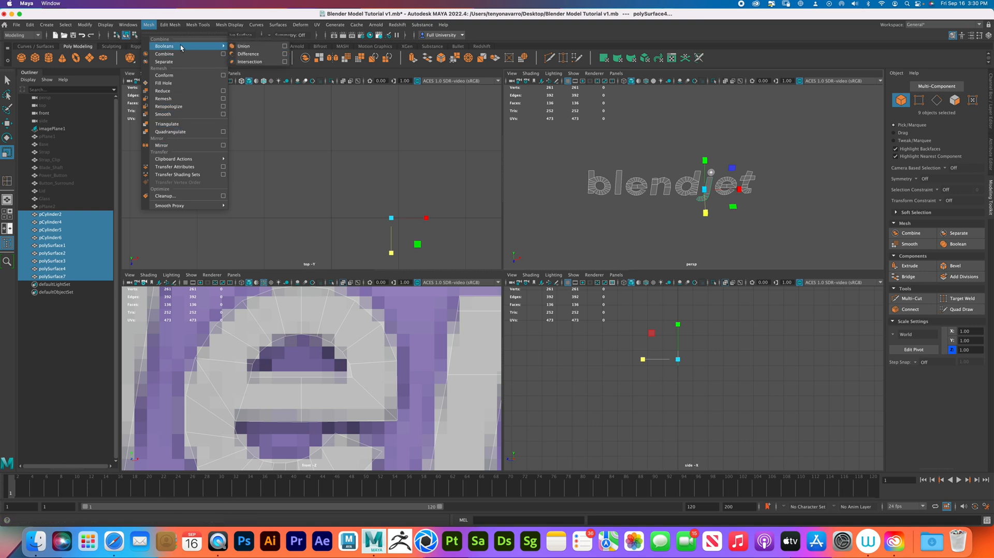
{"action": "left_click", "coordinate": [243, 46]}
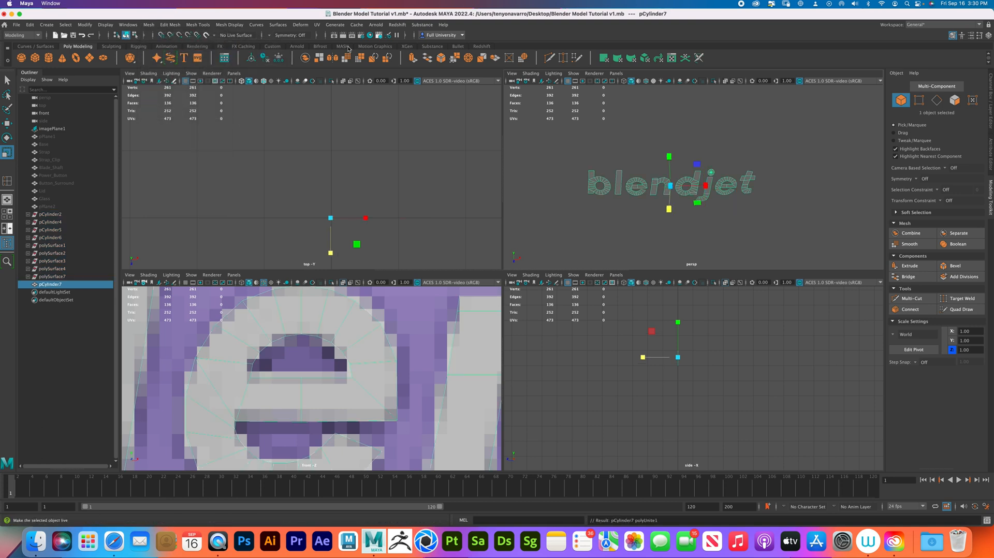
Delete the merged logo's history and non-deformer history
{"action": "left_click", "coordinate": [30, 24]}
{"action": "left_click", "coordinate": [140, 119]}
{"action": "left_click", "coordinate": [30, 24]}
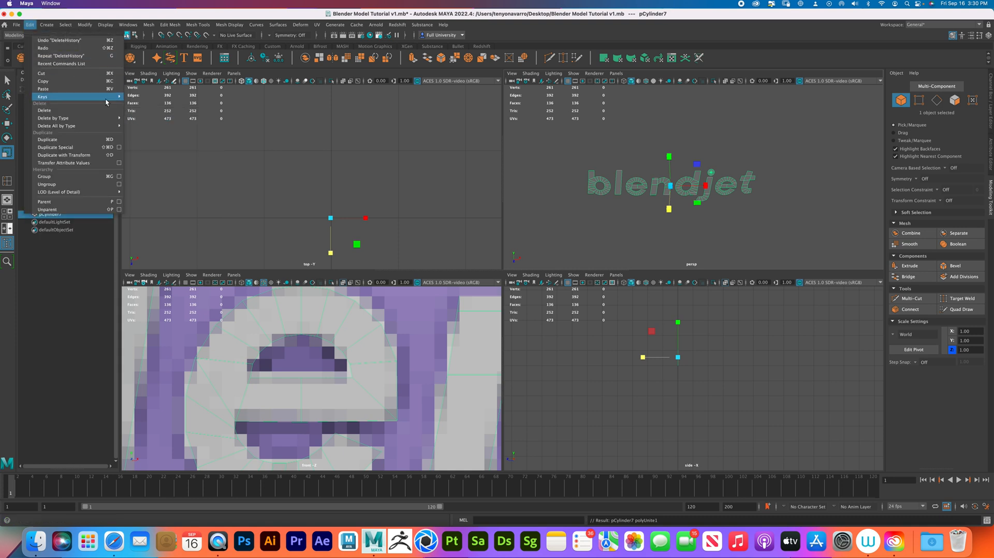
{"action": "left_click", "coordinate": [147, 127]}
Freeze the merged logo's transformations and center its pivot
{"action": "left_click", "coordinate": [84, 25]}
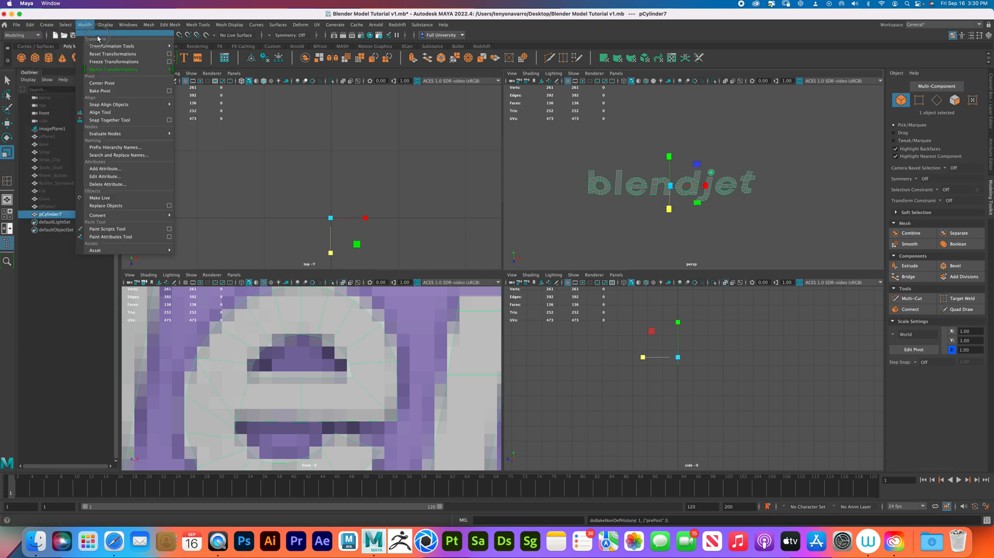
{"action": "left_click", "coordinate": [114, 62]}
{"action": "left_click", "coordinate": [85, 24]}
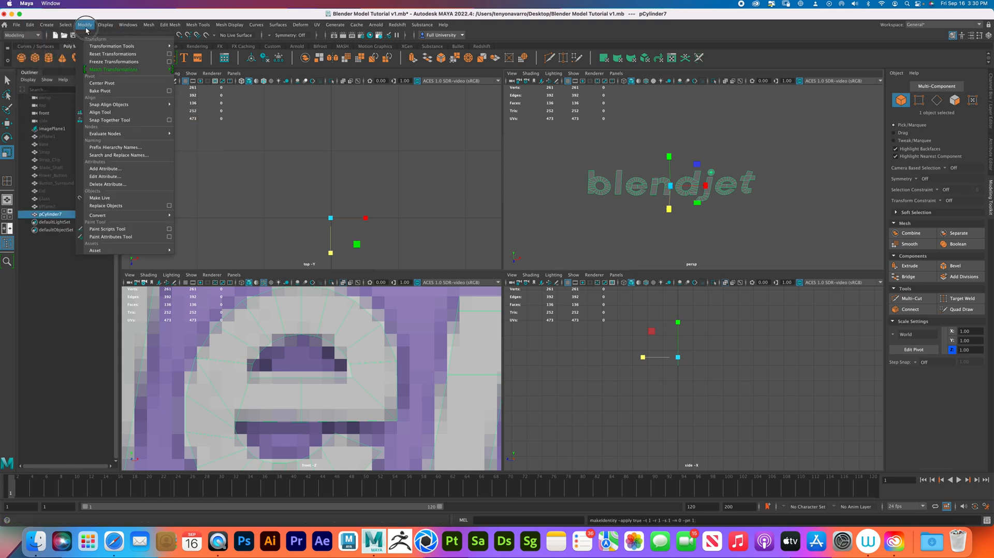
{"action": "left_click", "coordinate": [105, 83]}
Select the border edge loops of the b, l, first e and n in the merged logo
{"action": "left_click_drag", "start_coordinate": [633, 224], "coordinate": [635, 218], "text": "alt"}
{"action": "scroll", "coordinate": [635, 217], "scroll_direction": "up", "scroll_amount": 6}
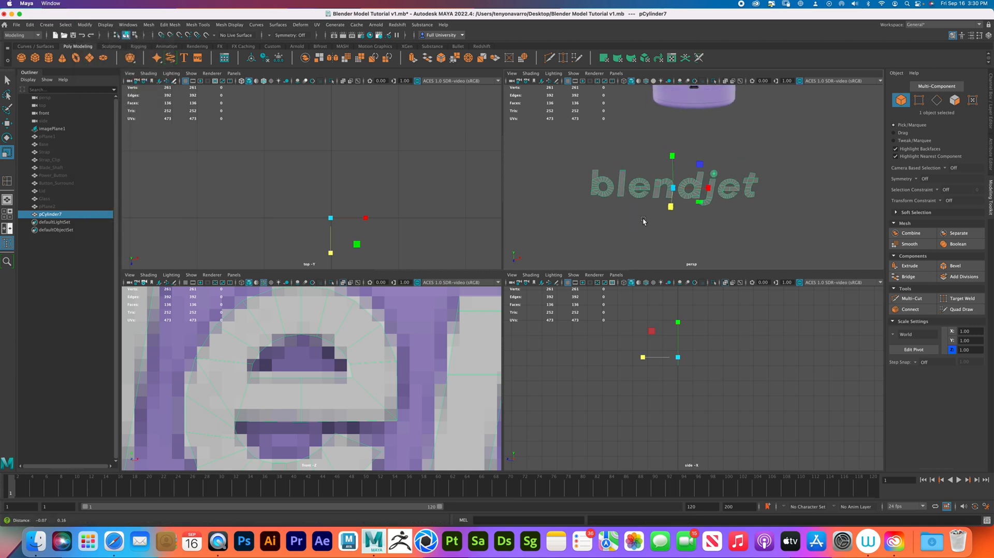
{"action": "right_click_drag", "start_coordinate": [685, 205], "coordinate": [656, 172]}
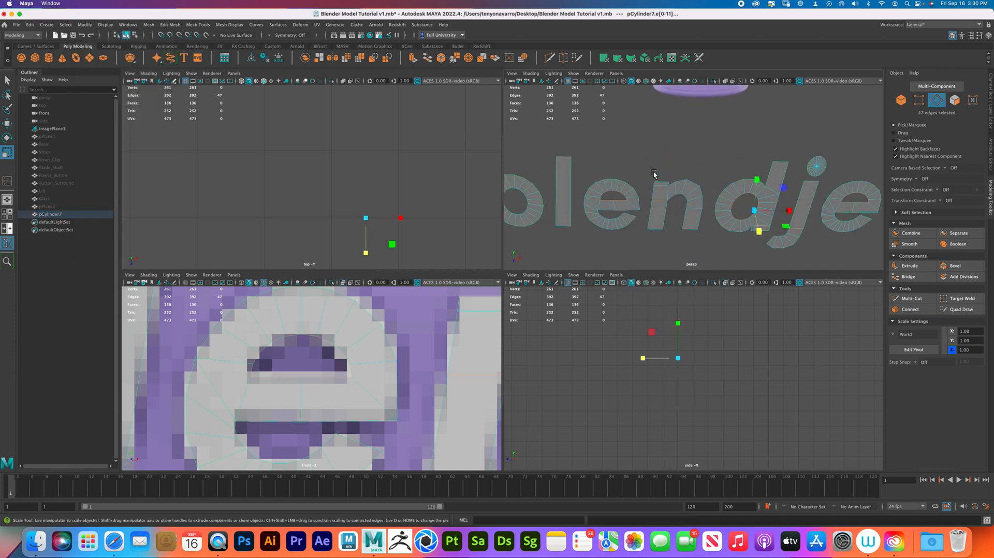
{"action": "double_click", "coordinate": [542, 191]}
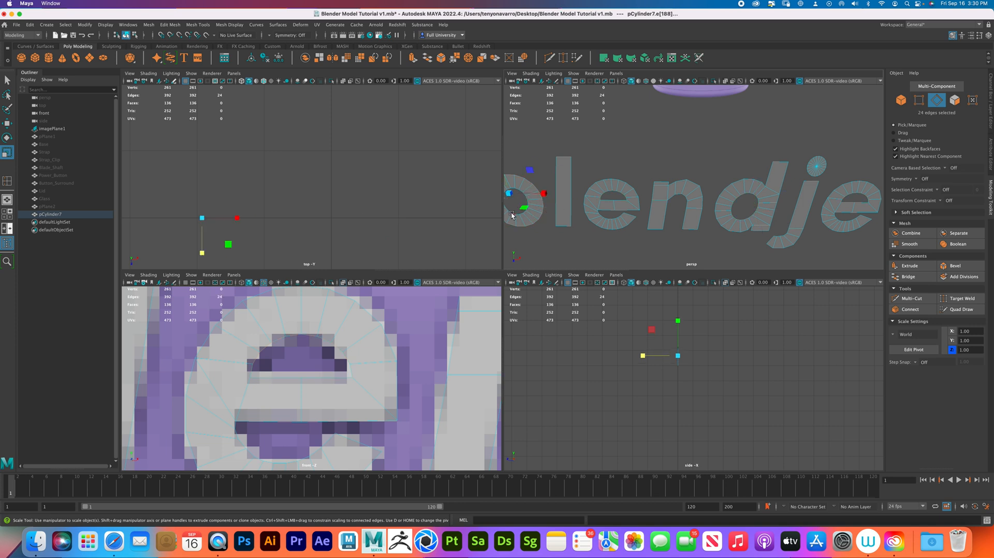
{"action": "double_click", "coordinate": [565, 228], "text": "shift"}
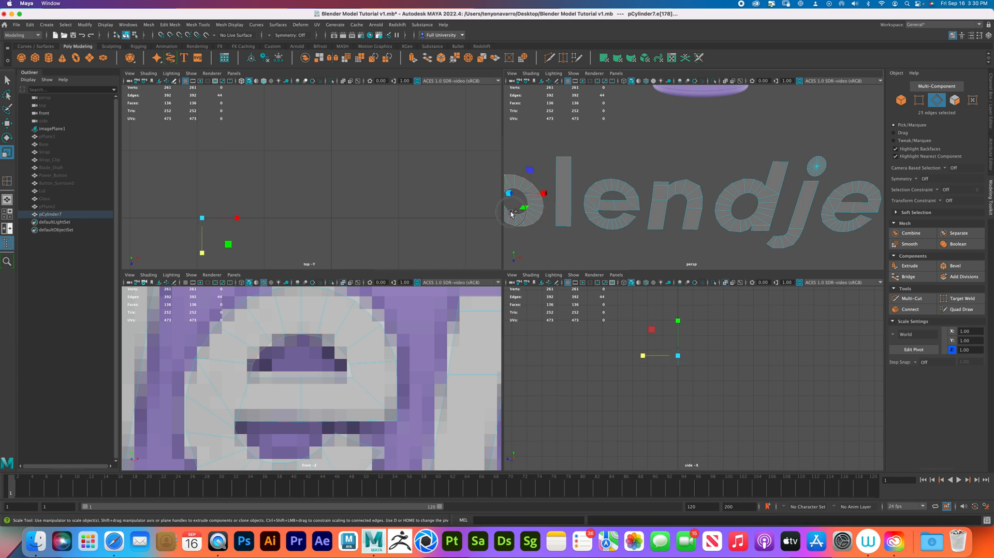
{"action": "double_click", "coordinate": [567, 228], "text": "shift"}
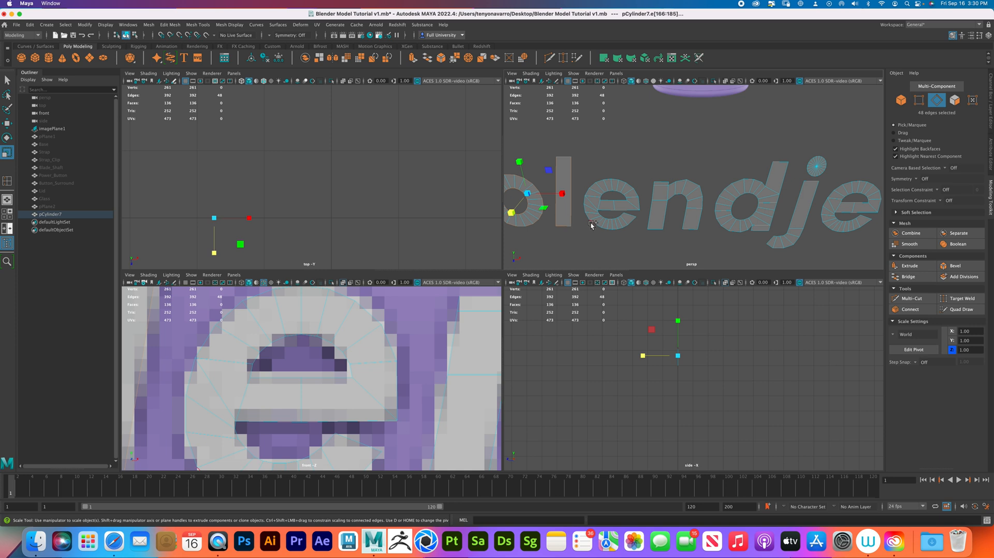
{"action": "double_click", "coordinate": [612, 202], "text": "shift"}
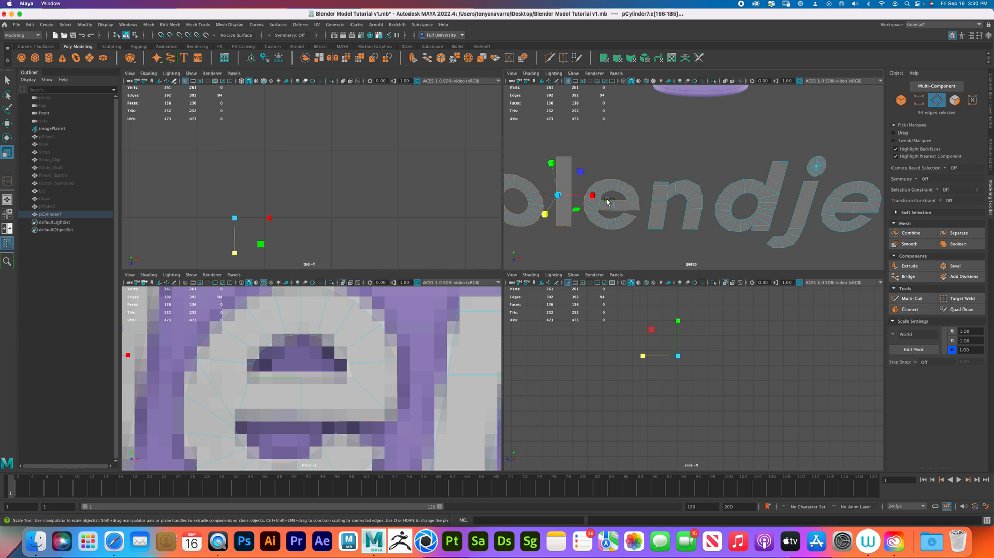
{"action": "double_click", "coordinate": [668, 207], "text": "shift"}
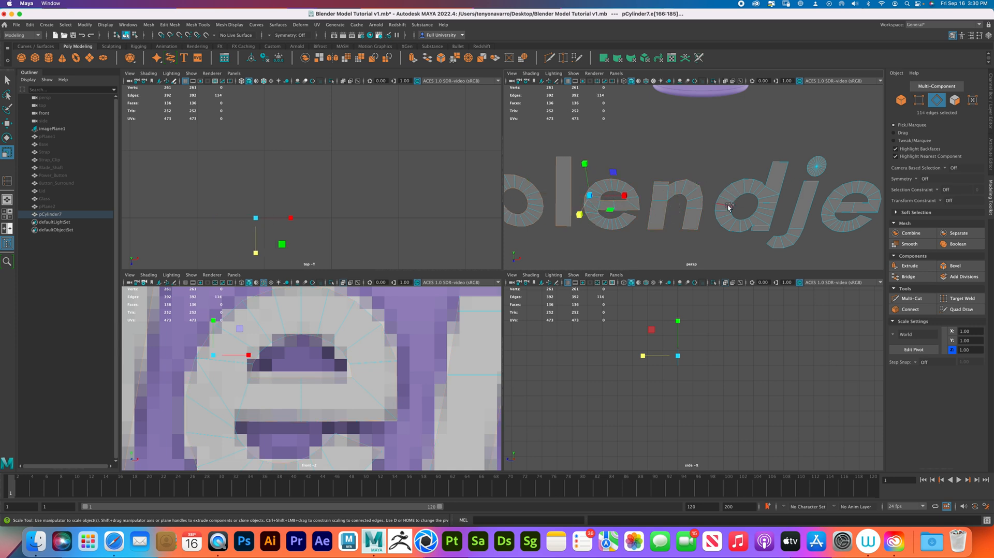
Add the border edges of the d, the j with its dot, and the second e to the selection
{"action": "left_click", "coordinate": [749, 197], "text": "shift"}
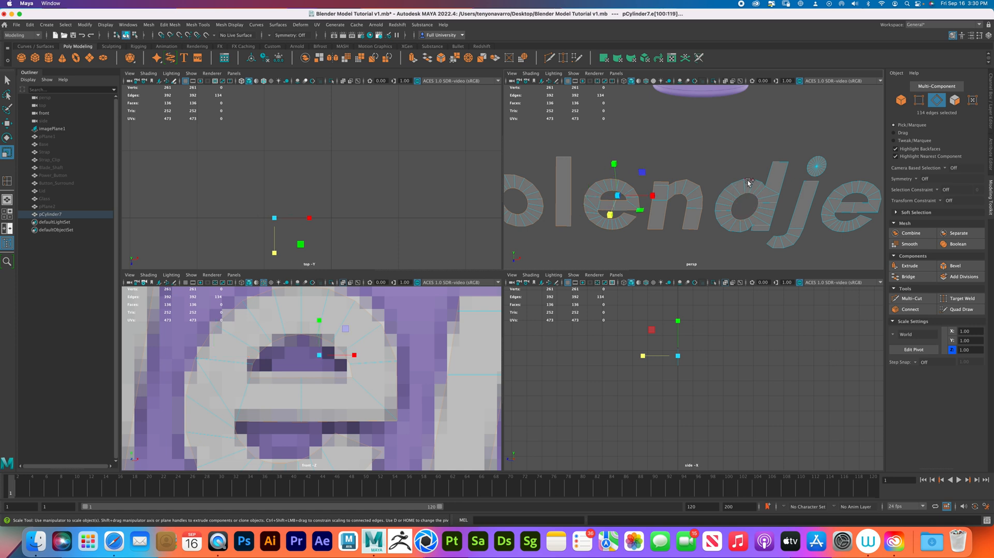
{"action": "double_click", "coordinate": [749, 196], "text": "shift"}
{"action": "double_click", "coordinate": [800, 199], "text": "shift"}
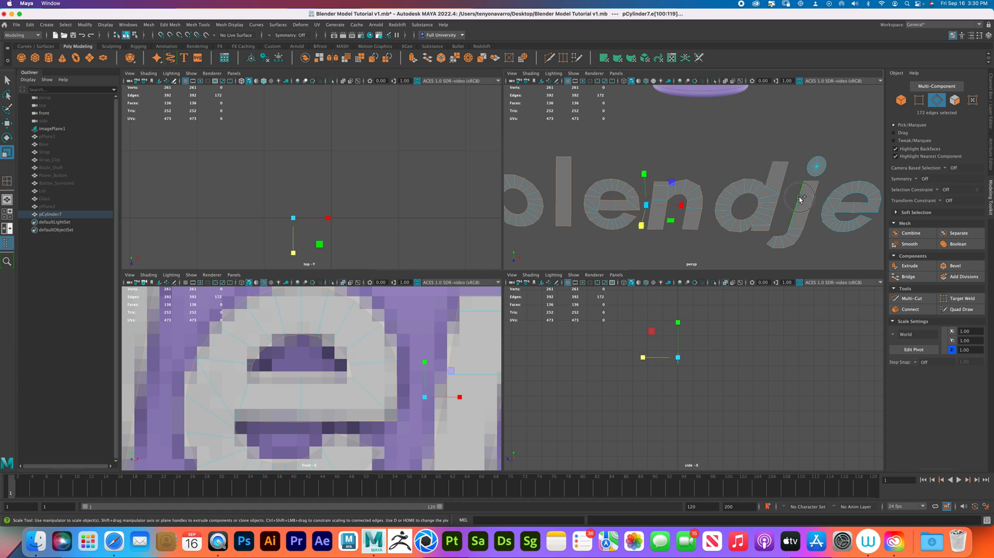
{"action": "double_click", "coordinate": [827, 163], "text": "shift"}
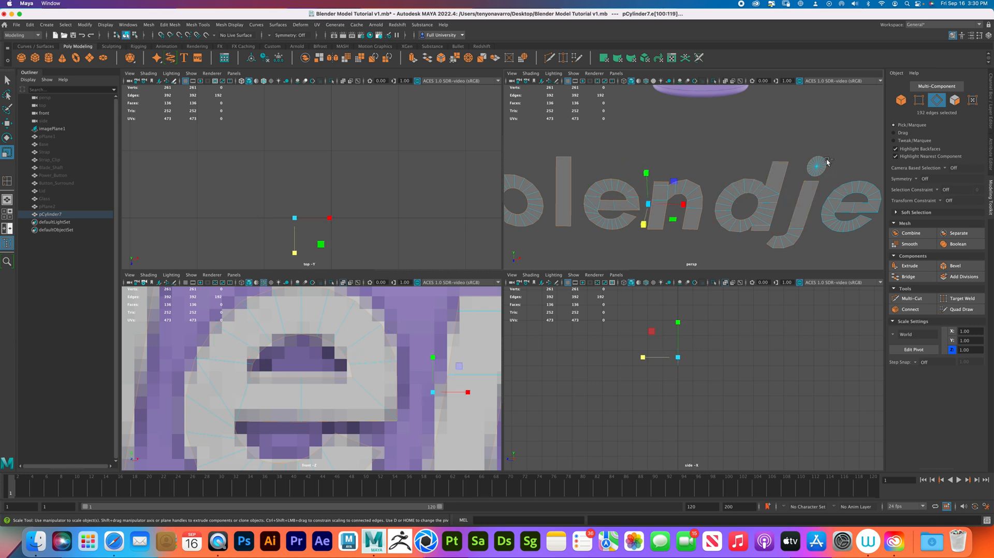
{"action": "double_click", "coordinate": [855, 195], "text": "shift"}
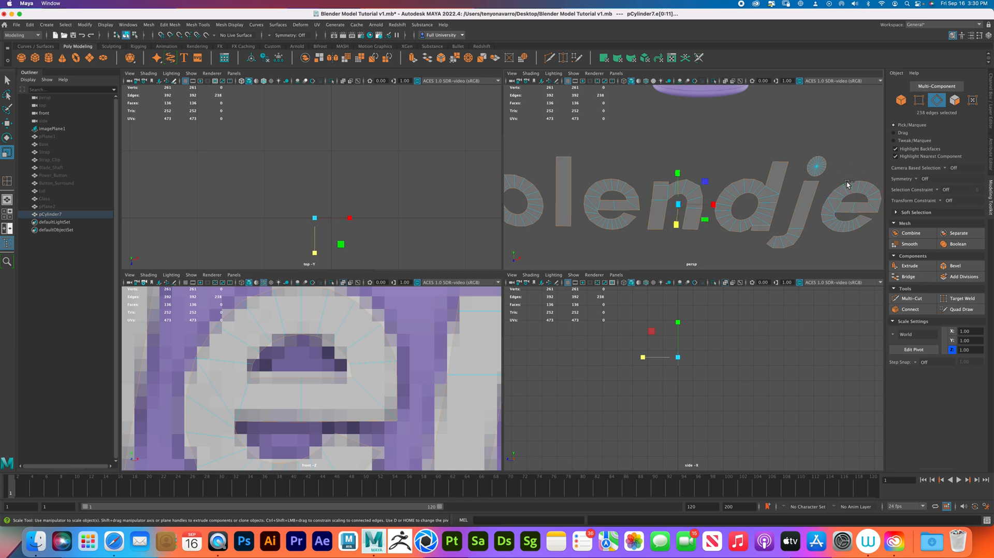
Extrude the selected letter border edges with an offset of about 0.022
{"action": "left_click_drag", "start_coordinate": [717, 201], "coordinate": [632, 208], "text": "alt"}
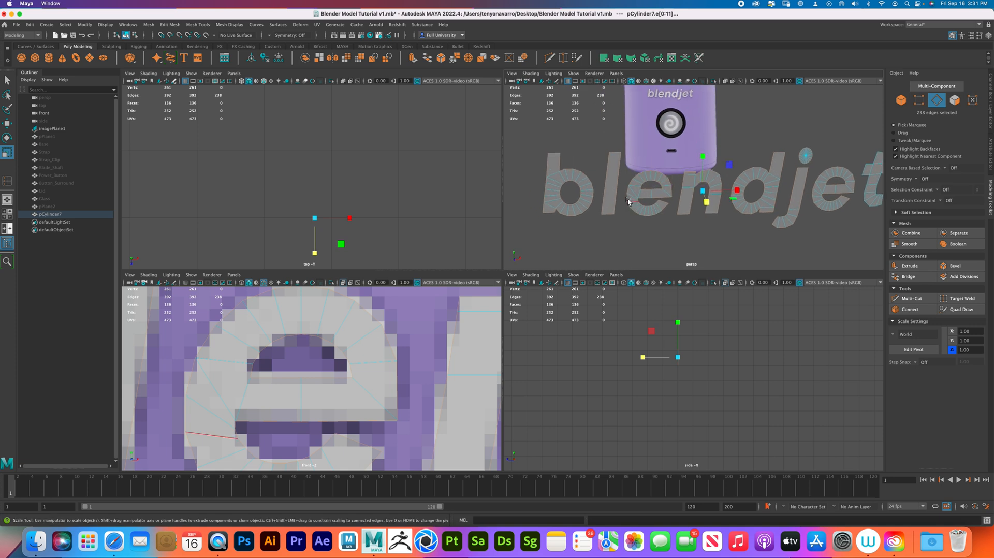
{"action": "key", "text": "ctrl+e"}
{"action": "left_click_drag", "start_coordinate": [816, 221], "coordinate": [816, 220]}
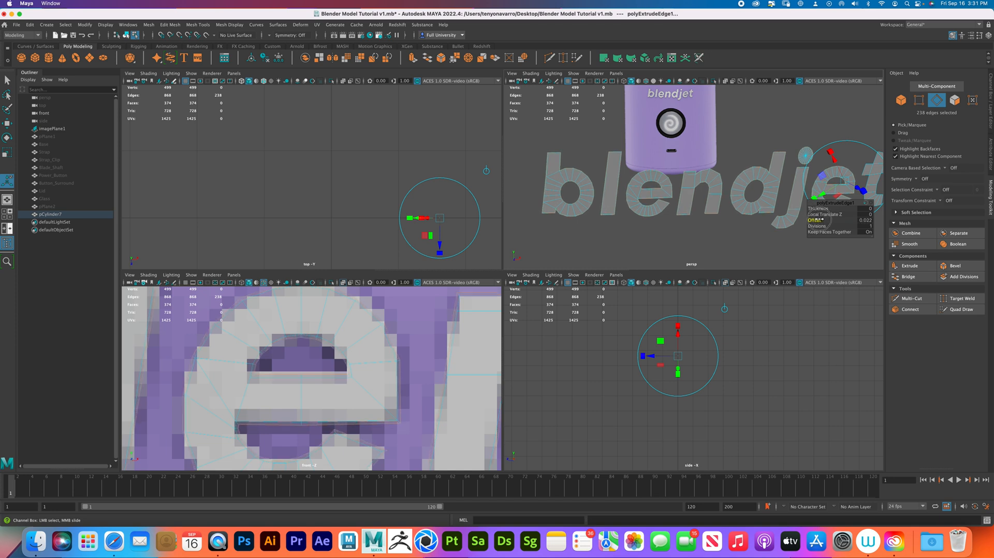
Return the logo to object mode and extrude all its faces with a thickness of about 0.022
{"action": "left_click_drag", "start_coordinate": [634, 210], "coordinate": [680, 176], "text": "alt"}
{"action": "right_click_drag", "start_coordinate": [647, 179], "coordinate": [675, 165]}
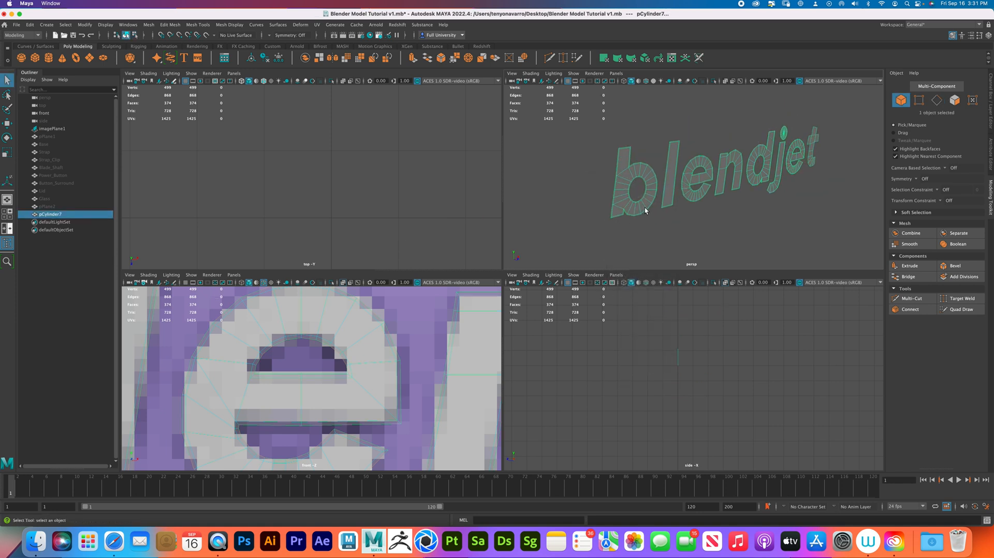
{"action": "key", "text": "ctrl+e"}
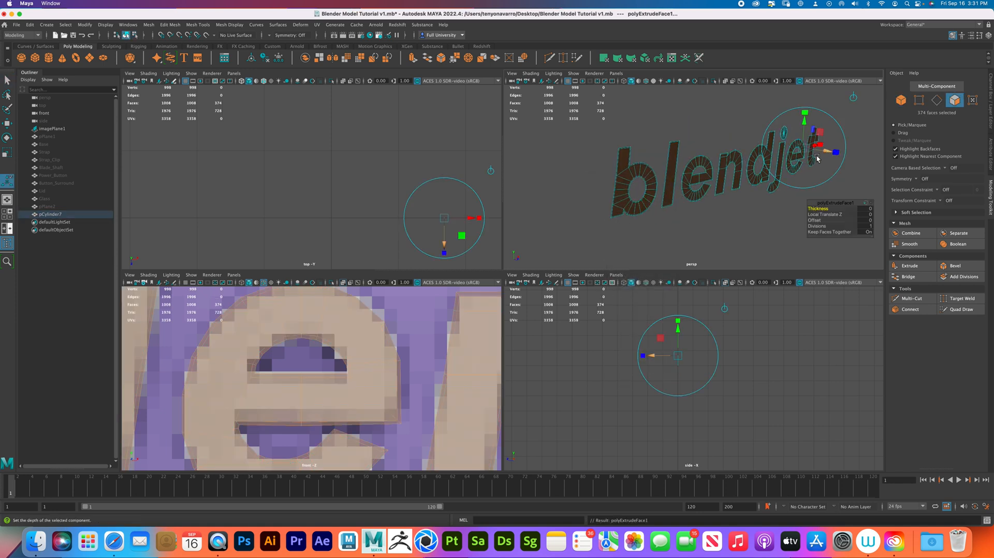
{"action": "left_click_drag", "start_coordinate": [719, 222], "coordinate": [823, 209], "text": "alt"}
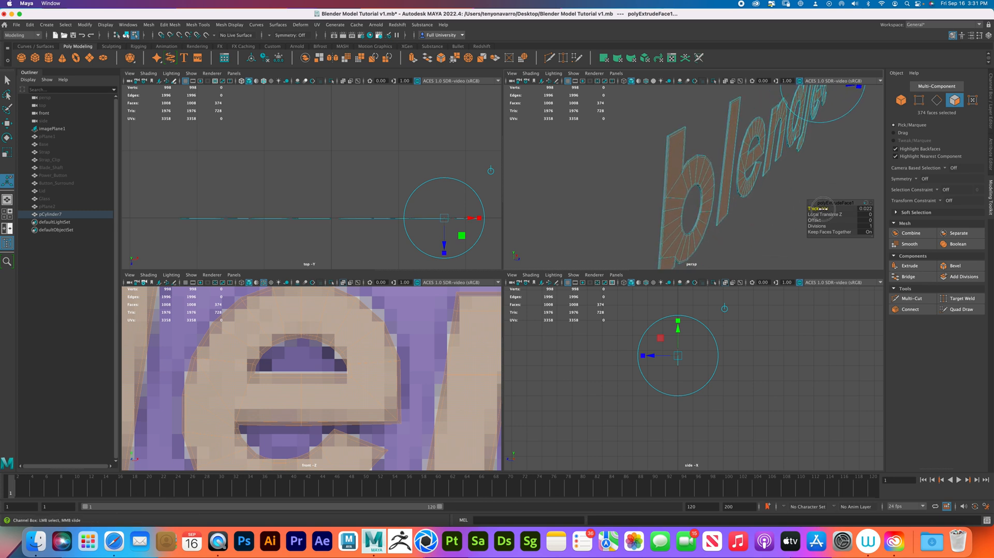
{"action": "left_click_drag", "start_coordinate": [823, 209], "coordinate": [823, 209]}
{"action": "right_click_drag", "start_coordinate": [739, 199], "coordinate": [766, 209], "text": "alt"}
{"action": "middle_click_drag", "start_coordinate": [766, 209], "coordinate": [771, 228], "text": "alt"}
{"action": "left_click_drag", "start_coordinate": [817, 208], "coordinate": [816, 209]}
Extrude the logo's faces two more times, with thicknesses of about 0.022 and 0.012
{"action": "key", "text": "ctrl+e"}
{"action": "left_click_drag", "start_coordinate": [818, 208], "coordinate": [820, 209]}
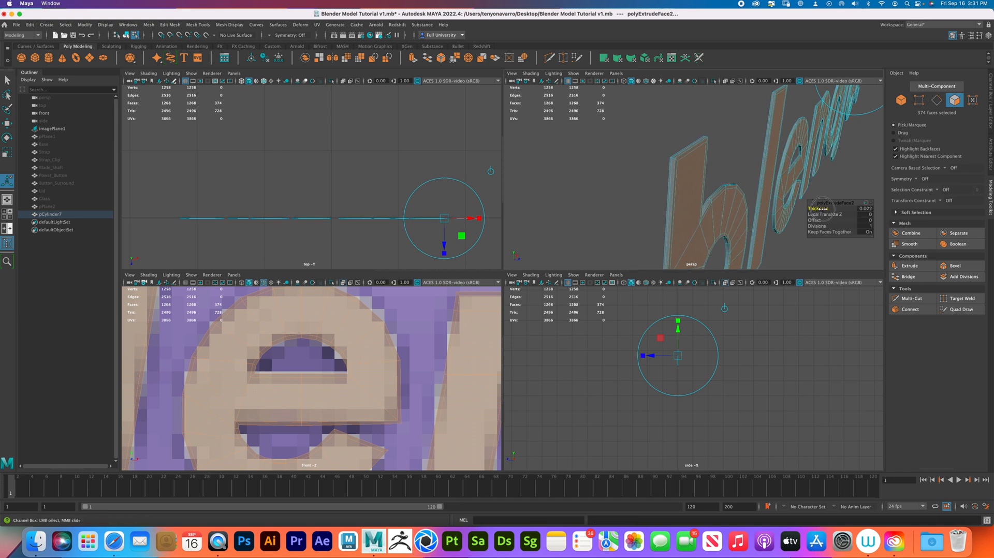
{"action": "key", "text": "ctrl+e"}
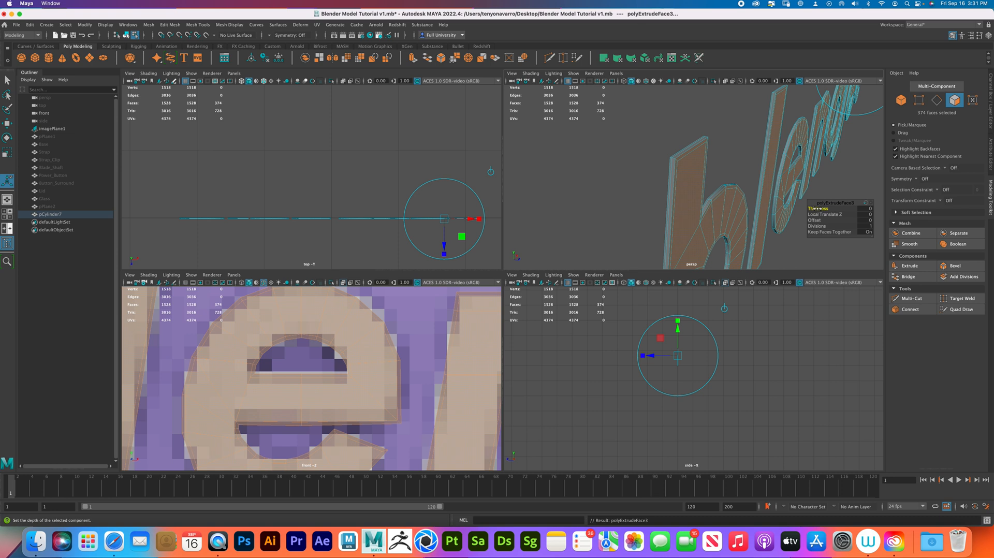
{"action": "left_click_drag", "start_coordinate": [818, 209], "coordinate": [819, 208]}
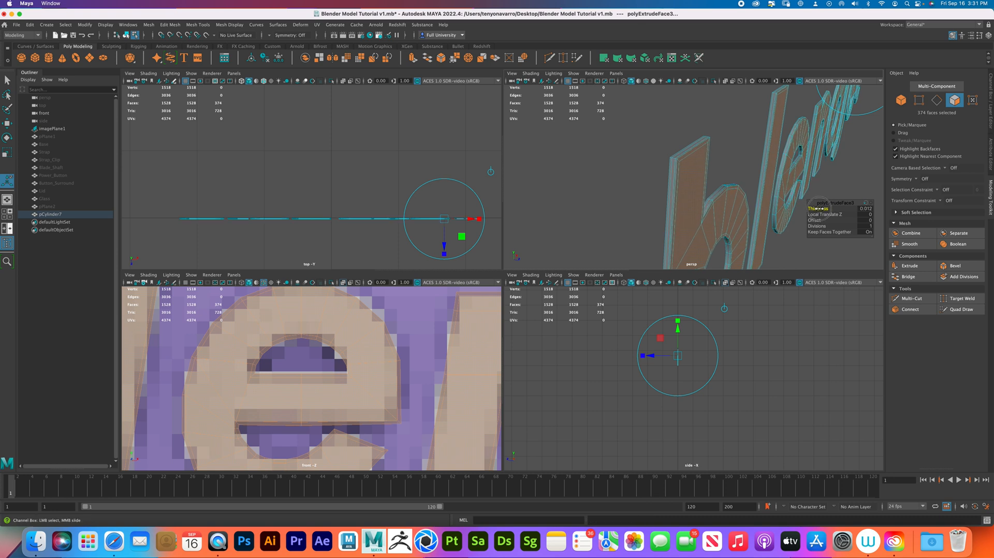
Return the blendjet logo to object mode and examine its letter shapes in smooth preview
{"action": "right_click_drag", "start_coordinate": [689, 223], "coordinate": [728, 211]}
{"action": "left_click", "coordinate": [802, 250]}
{"action": "left_click_drag", "start_coordinate": [803, 249], "coordinate": [786, 226], "text": "alt"}
{"action": "right_click_drag", "start_coordinate": [786, 226], "coordinate": [726, 215], "text": "alt"}
{"action": "left_click_drag", "start_coordinate": [726, 215], "coordinate": [733, 207], "text": "alt"}
{"action": "left_click", "coordinate": [732, 205]}
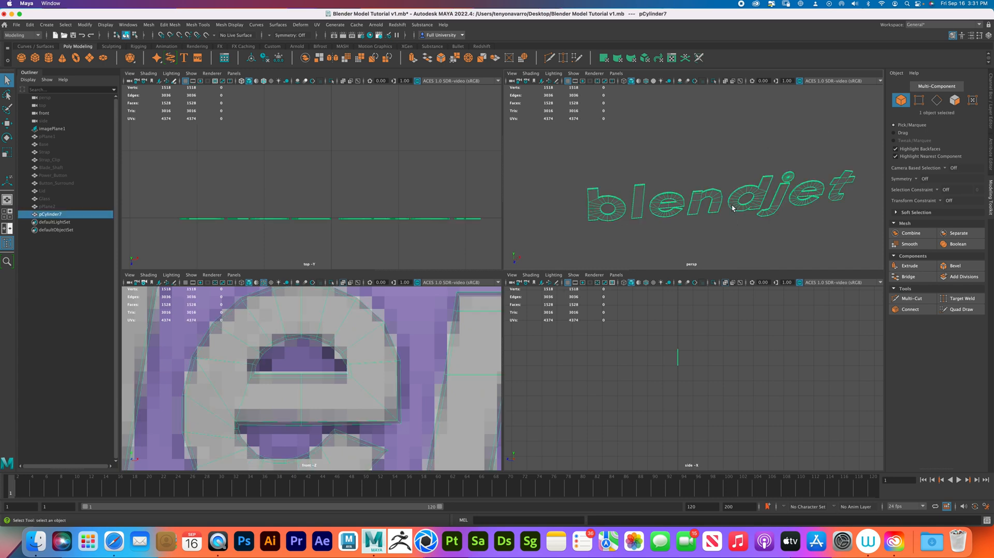
{"action": "key", "text": "3"}
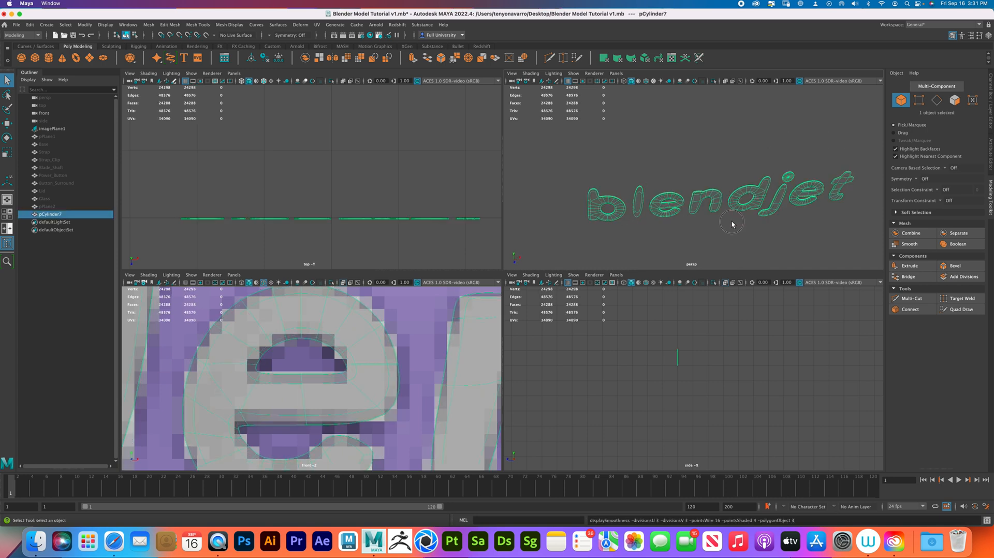
{"action": "left_click", "coordinate": [732, 222]}
{"action": "left_click_drag", "start_coordinate": [802, 219], "coordinate": [647, 237], "text": "alt"}
{"action": "left_click", "coordinate": [640, 239]}
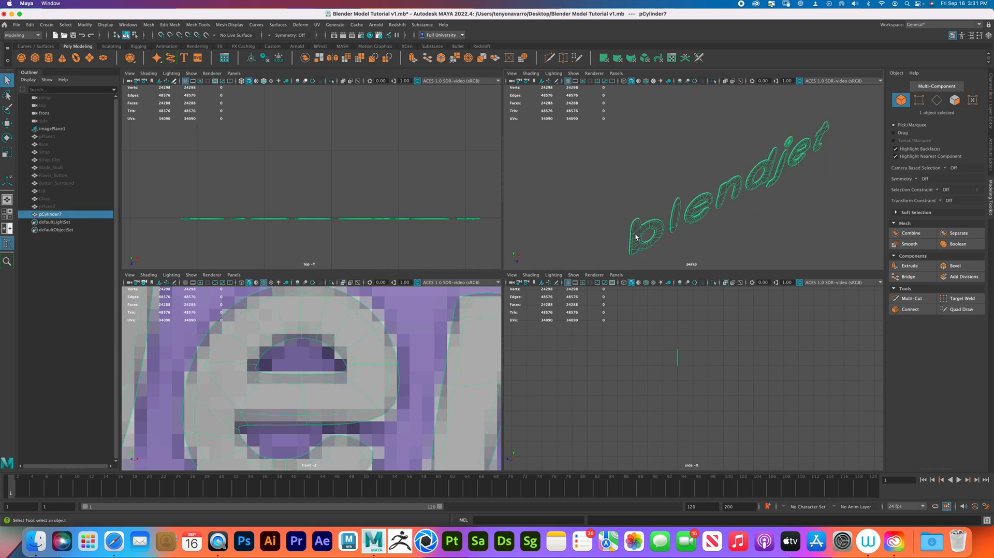
Restore the logo's unsmoothed display, switch to edge selection and select the edge loop at one upper corner of the b's stem
{"action": "key", "text": "1"}
{"action": "right_click_drag", "start_coordinate": [640, 229], "coordinate": [682, 250], "text": "alt"}
{"action": "middle_click_drag", "start_coordinate": [664, 246], "coordinate": [679, 174], "text": "alt"}
{"action": "right_click_drag", "start_coordinate": [679, 174], "coordinate": [687, 193], "text": "alt"}
{"action": "left_click_drag", "start_coordinate": [687, 193], "coordinate": [670, 191], "text": "alt"}
{"action": "middle_click_drag", "start_coordinate": [670, 191], "coordinate": [670, 151], "text": "alt"}
{"action": "right_click_drag", "start_coordinate": [670, 151], "coordinate": [686, 172], "text": "alt"}
{"action": "left_click_drag", "start_coordinate": [685, 172], "coordinate": [680, 171], "text": "alt"}
{"action": "middle_click_drag", "start_coordinate": [680, 171], "coordinate": [667, 166], "text": "alt"}
{"action": "right_click_drag", "start_coordinate": [668, 166], "coordinate": [668, 146]}
{"action": "double_click", "coordinate": [642, 155]}
{"action": "double_click", "coordinate": [641, 157]}
{"action": "double_click", "coordinate": [643, 159]}
{"action": "left_click_drag", "start_coordinate": [644, 159], "coordinate": [624, 202], "text": "alt"}
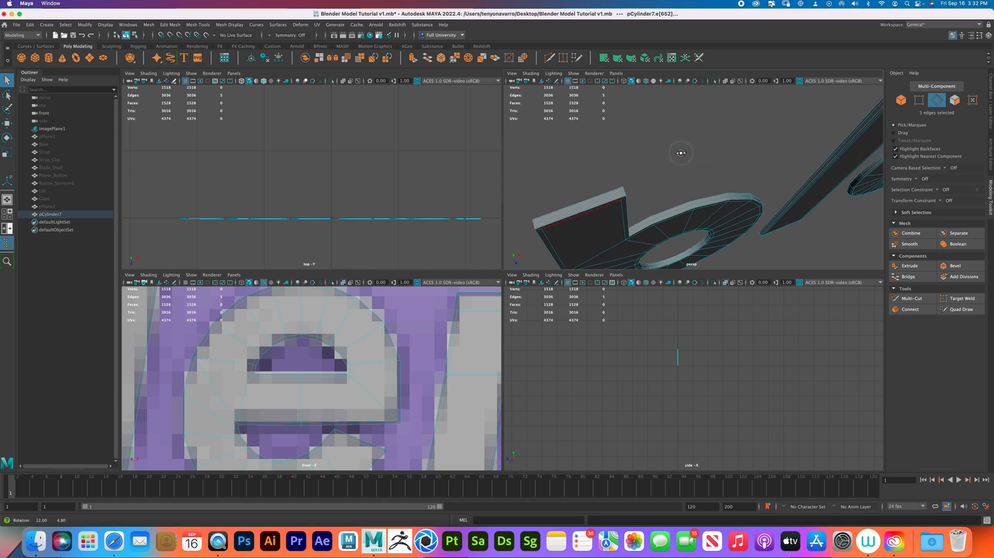
Add the edge loops at the b's remaining stem corners to the selection
{"action": "double_click", "coordinate": [624, 201], "text": "shift"}
{"action": "left_click_drag", "start_coordinate": [638, 251], "coordinate": [636, 238], "text": "alt"}
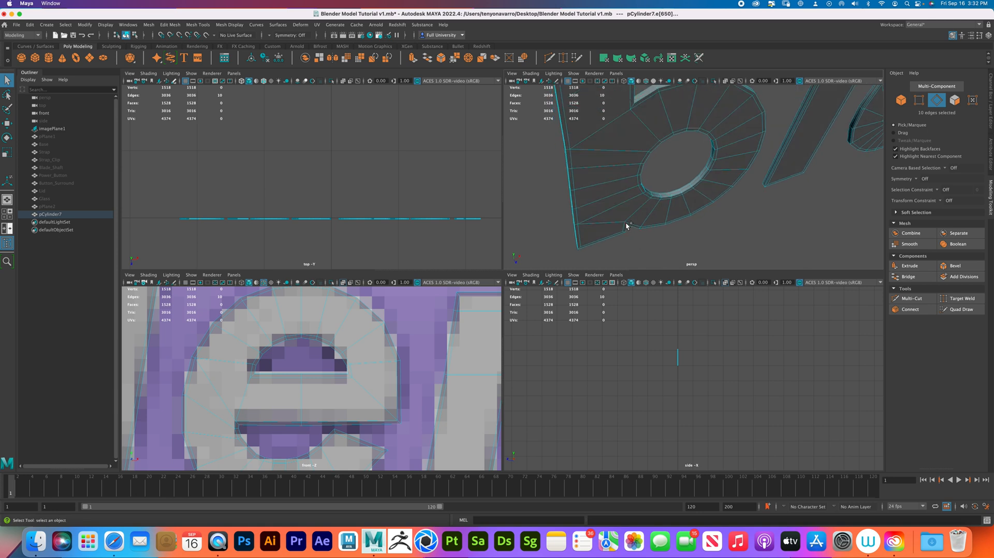
{"action": "double_click", "coordinate": [624, 235], "text": "shift"}
{"action": "double_click", "coordinate": [580, 247], "text": "shift"}
Add the corner edge loops of the l to the selection
{"action": "left_click_drag", "start_coordinate": [668, 115], "coordinate": [768, 145], "text": "alt"}
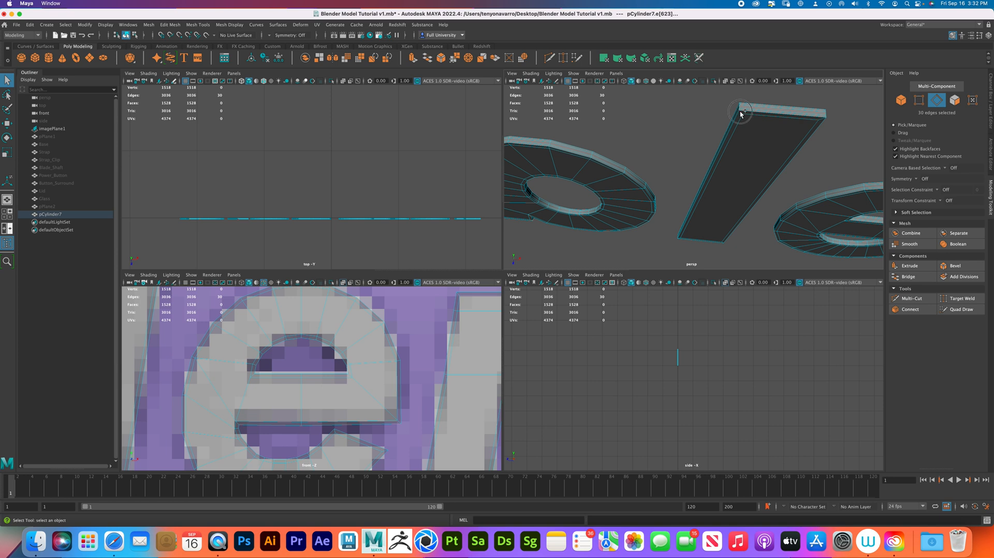
{"action": "double_click", "coordinate": [822, 121], "text": "shift"}
{"action": "double_click", "coordinate": [823, 122], "text": "shift"}
{"action": "left_click_drag", "start_coordinate": [780, 178], "coordinate": [769, 153], "text": "alt"}
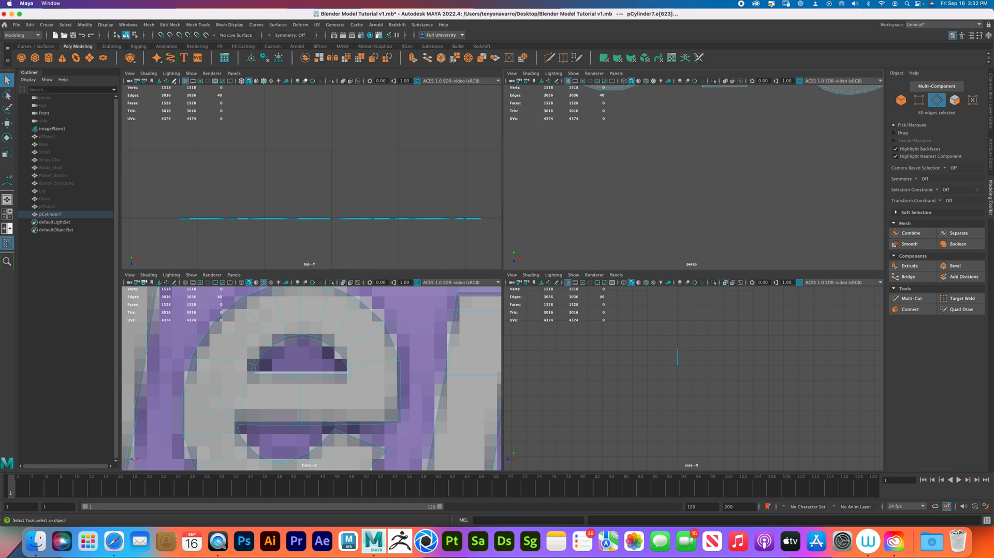
{"action": "key", "text": "f"}
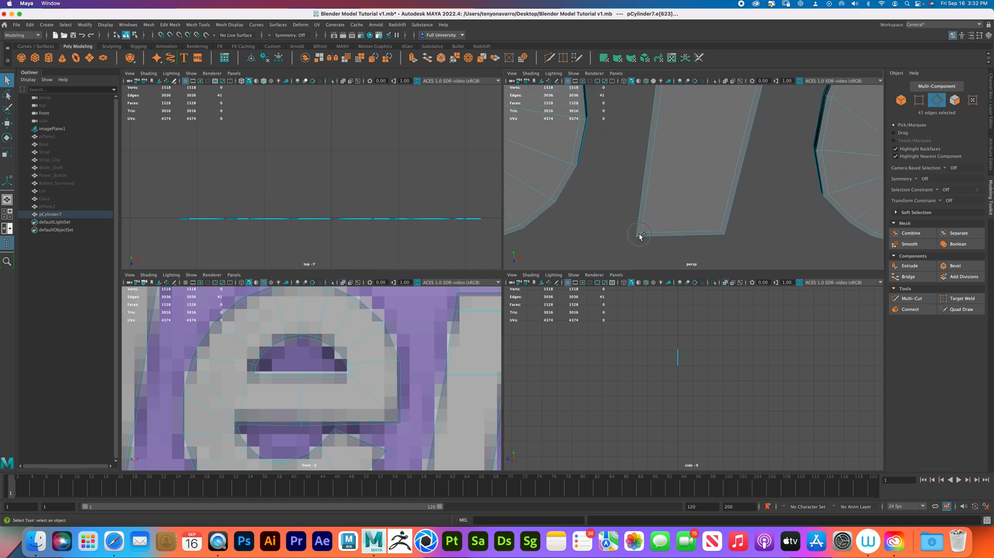
Add the corner edge loops around the first e's crossbar and opening to the selection
{"action": "middle_click_drag", "start_coordinate": [771, 155], "coordinate": [651, 180], "text": "alt"}
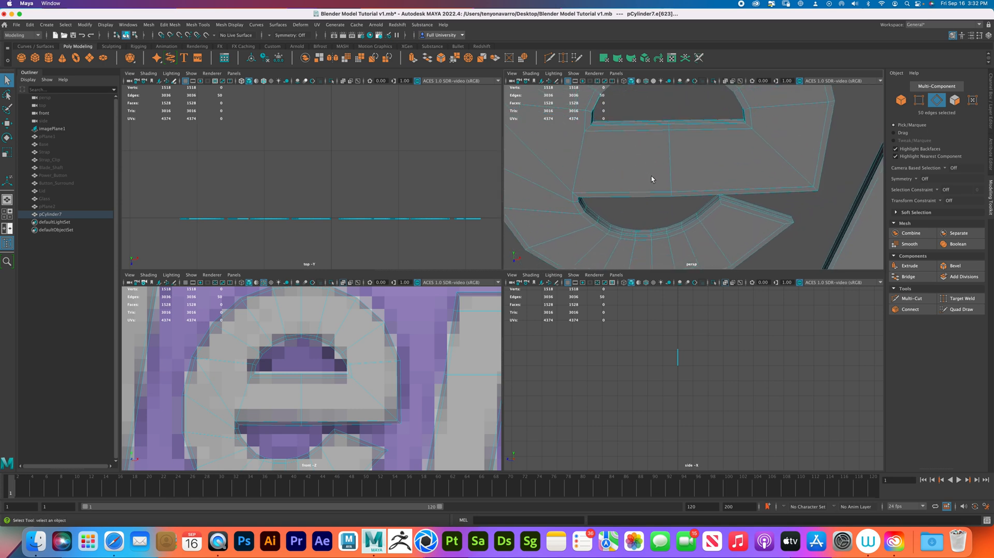
{"action": "double_click", "coordinate": [588, 129], "text": "shift"}
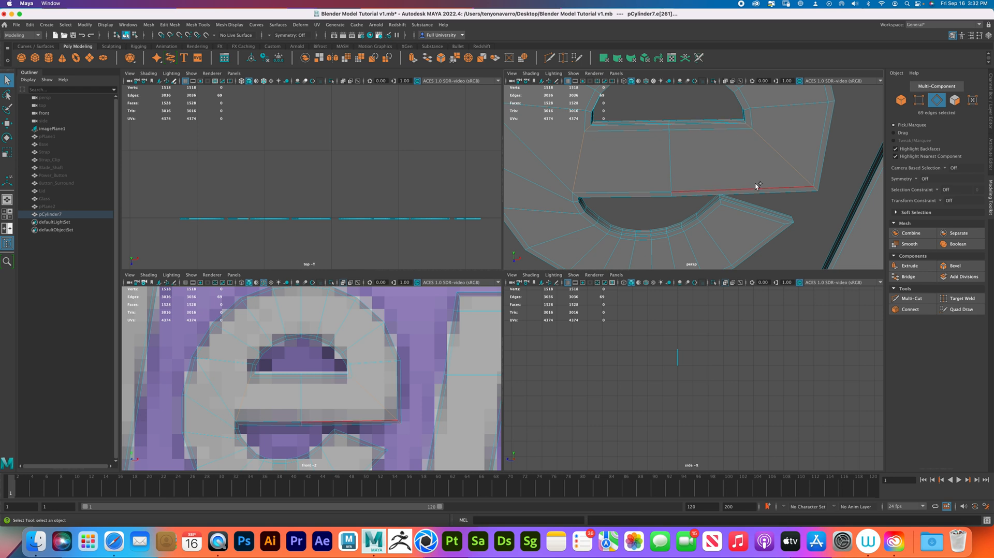
{"action": "double_click", "coordinate": [722, 203], "text": "shift"}
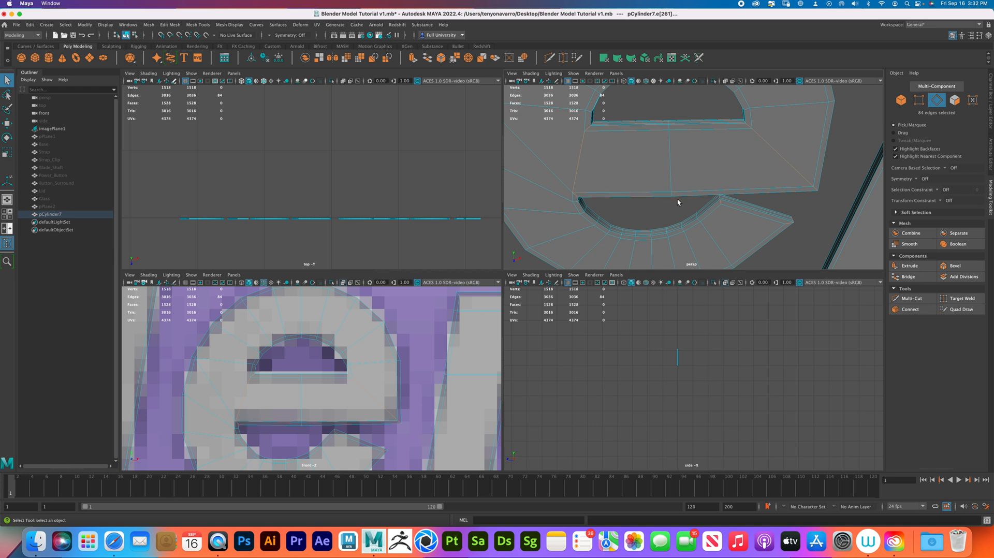
Add the edge loops at the top corners of the n's stem and its notch to the selection
{"action": "middle_click_drag", "start_coordinate": [759, 136], "coordinate": [732, 181], "text": "alt"}
{"action": "right_click_drag", "start_coordinate": [731, 181], "coordinate": [708, 159], "text": "alt"}
{"action": "left_click_drag", "start_coordinate": [708, 159], "coordinate": [746, 169], "text": "alt"}
{"action": "middle_click_drag", "start_coordinate": [761, 173], "coordinate": [570, 194], "text": "alt"}
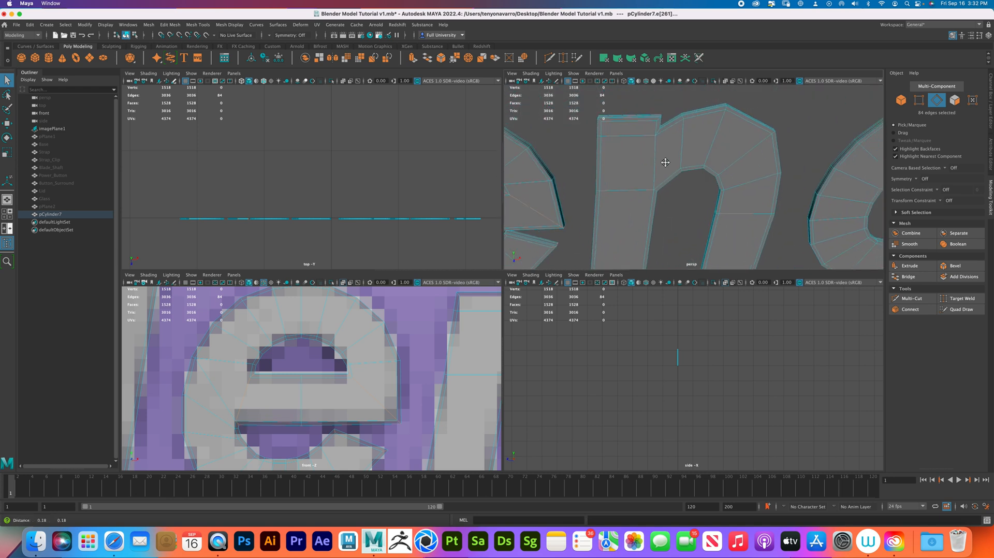
{"action": "left_click_drag", "start_coordinate": [599, 123], "coordinate": [656, 123], "text": "shift"}
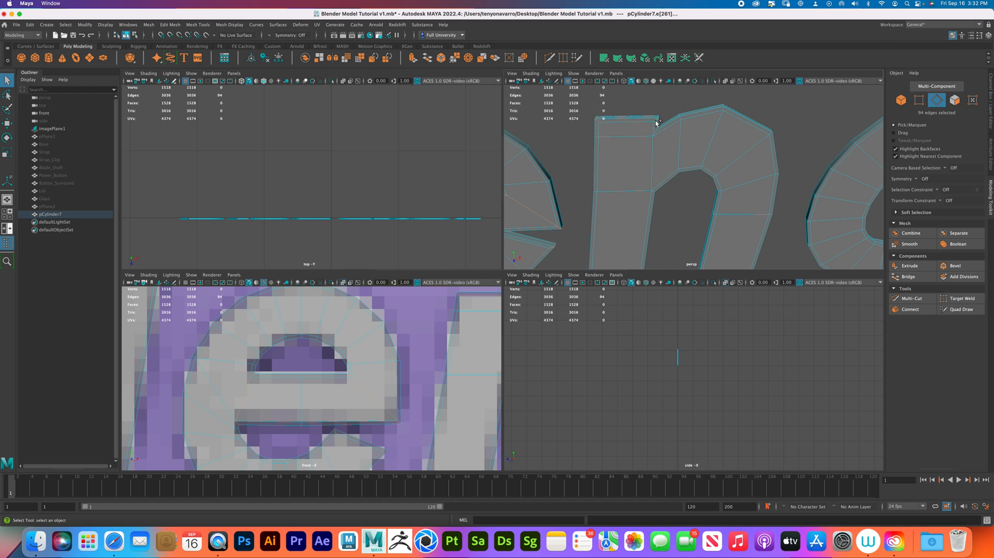
{"action": "double_click", "coordinate": [653, 192], "text": "shift"}
Add the edge loops at the lower corners of the n's two legs to the selection
{"action": "left_click_drag", "start_coordinate": [641, 208], "coordinate": [620, 180], "text": "alt"}
{"action": "double_click", "coordinate": [646, 114], "text": "shift"}
{"action": "double_click", "coordinate": [594, 221], "text": "shift"}
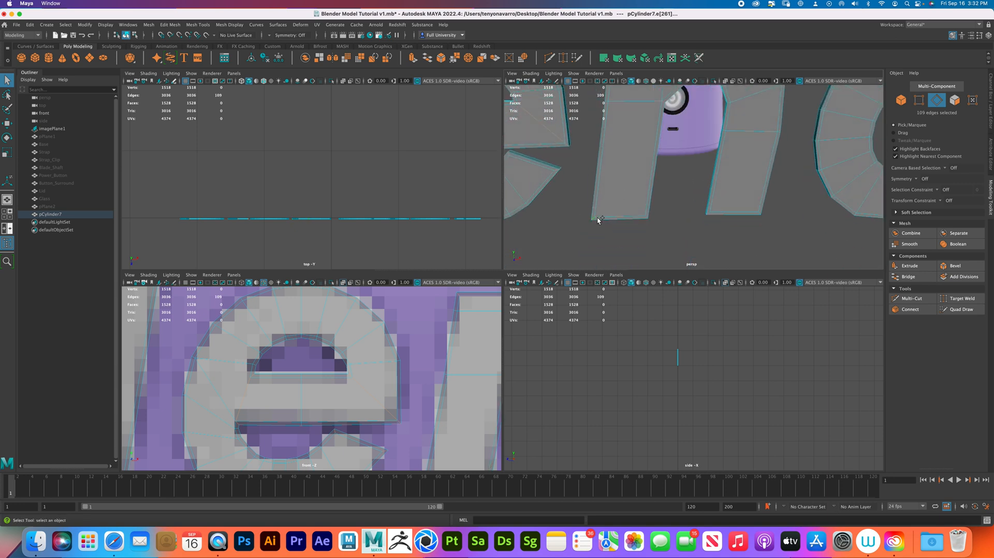
{"action": "double_click", "coordinate": [710, 214], "text": "shift"}
{"action": "double_click", "coordinate": [760, 214], "text": "shift"}
Add the d's corner edge loops at its foot, its notches and the top of its stem to the selection
{"action": "left_click_drag", "start_coordinate": [782, 216], "coordinate": [767, 214], "text": "alt"}
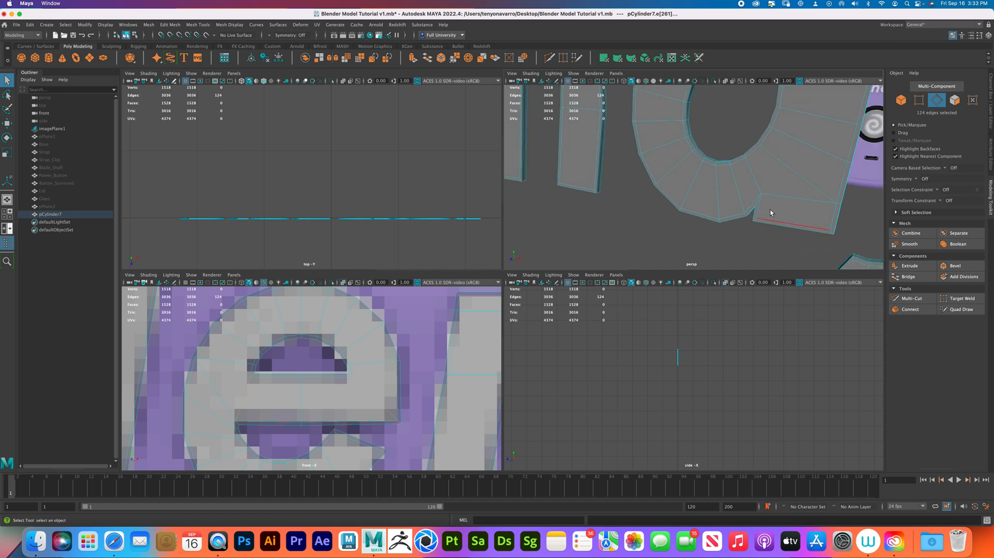
{"action": "key", "text": "ctrl+z"}
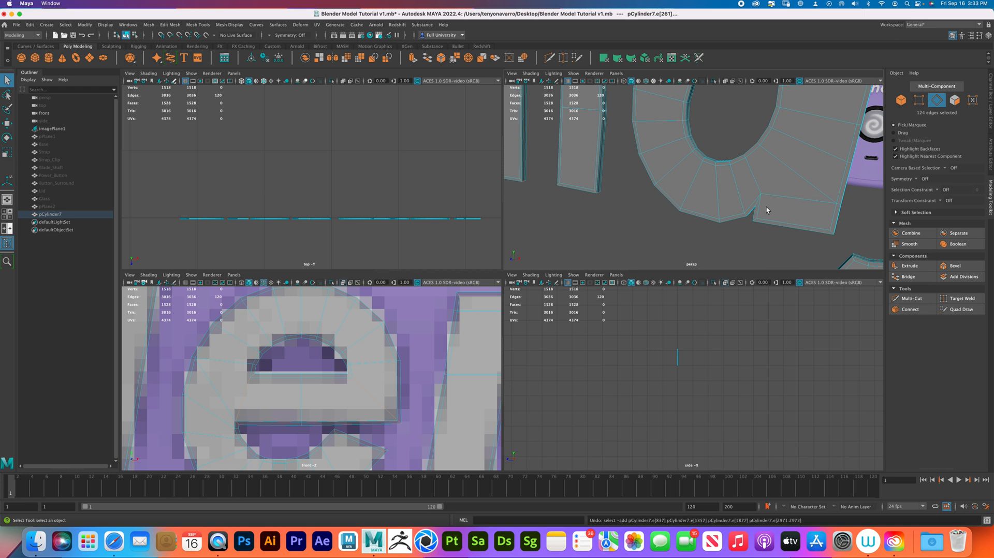
{"action": "double_click", "coordinate": [761, 207], "text": "shift"}
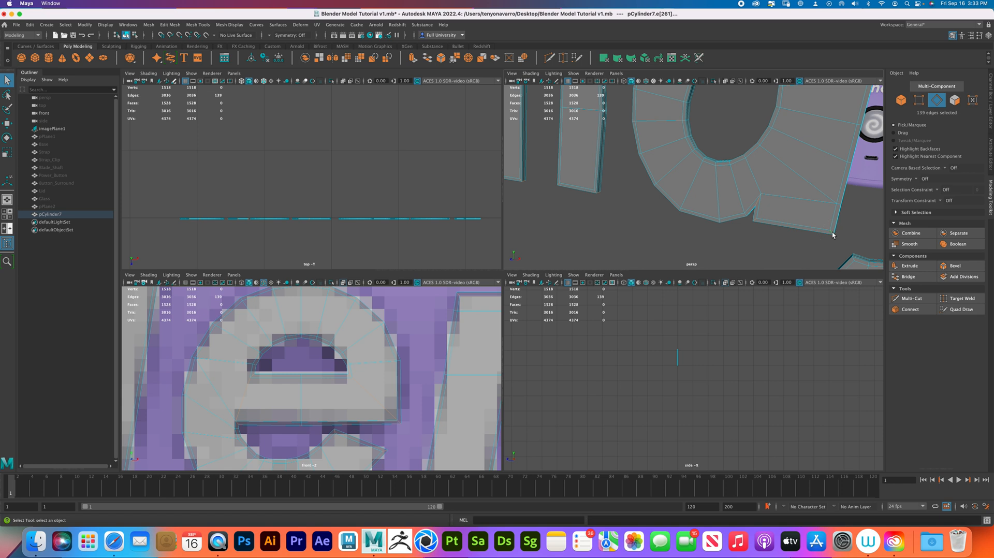
{"action": "left_click_drag", "start_coordinate": [811, 105], "coordinate": [753, 192], "text": "alt"}
{"action": "key", "text": "3"}
{"action": "key", "text": "1"}
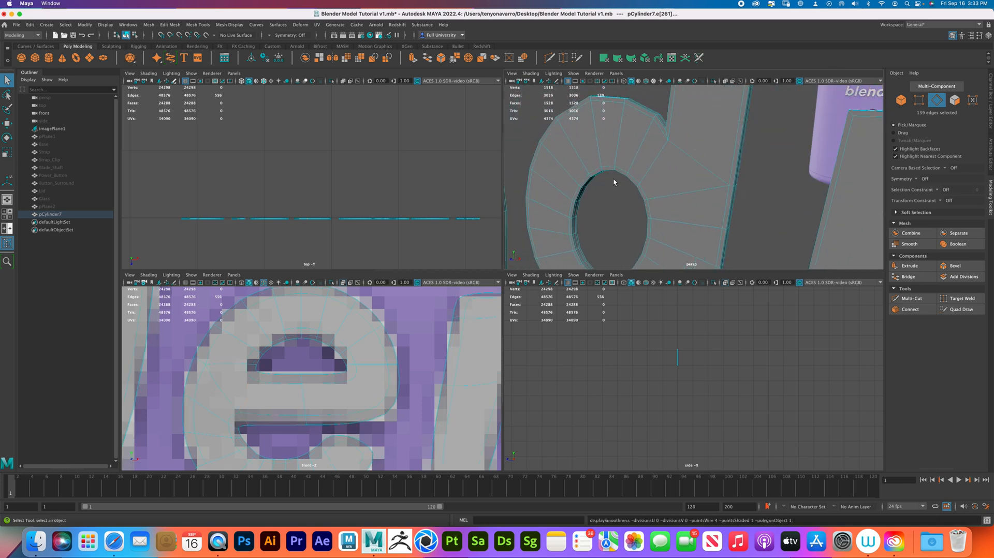
{"action": "double_click", "coordinate": [670, 130], "text": "shift"}
{"action": "right_click_drag", "start_coordinate": [774, 176], "coordinate": [679, 231], "text": "alt"}
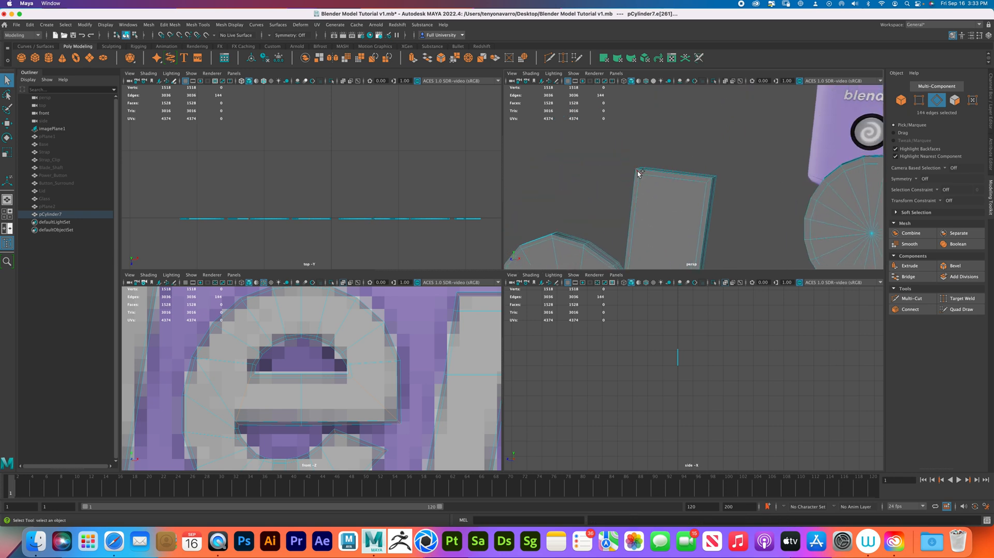
{"action": "double_click", "coordinate": [713, 184], "text": "shift"}
Add the corner edge loops at the top of the j's stem and the tip of its hook to the selection
{"action": "left_click_drag", "start_coordinate": [750, 209], "coordinate": [672, 151], "text": "alt"}
{"action": "scroll", "coordinate": [672, 147], "scroll_direction": "up", "scroll_amount": 6}
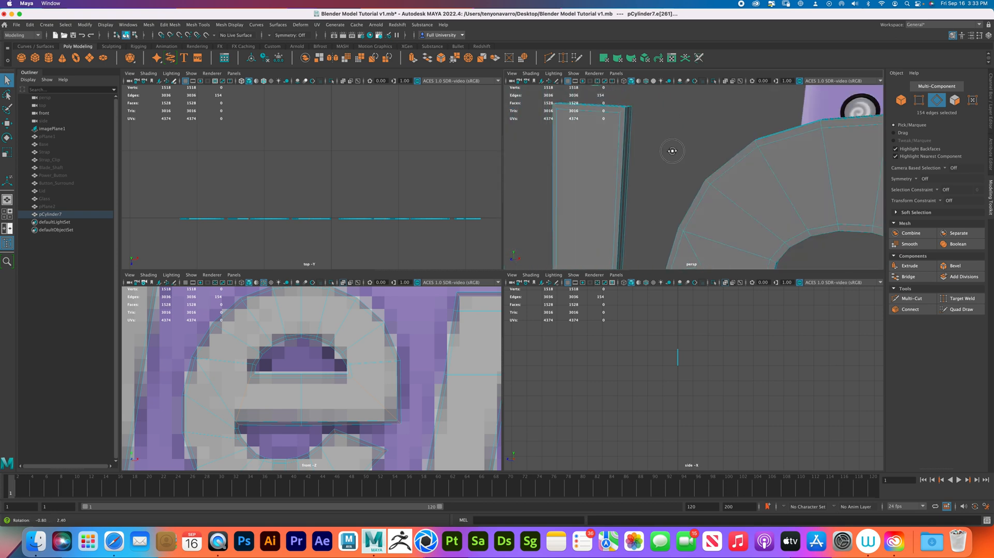
{"action": "scroll", "coordinate": [672, 151], "scroll_direction": "down", "scroll_amount": 3}
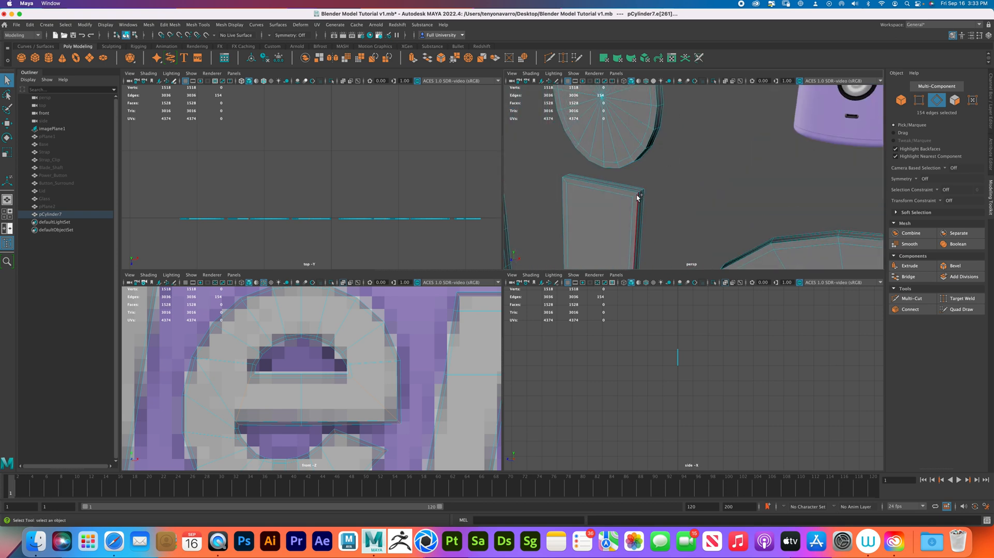
{"action": "left_click", "coordinate": [566, 182]}
{"action": "scroll", "coordinate": [589, 207], "scroll_direction": "down", "scroll_amount": 3}
{"action": "left_click_drag", "start_coordinate": [626, 219], "coordinate": [640, 216], "text": "alt"}
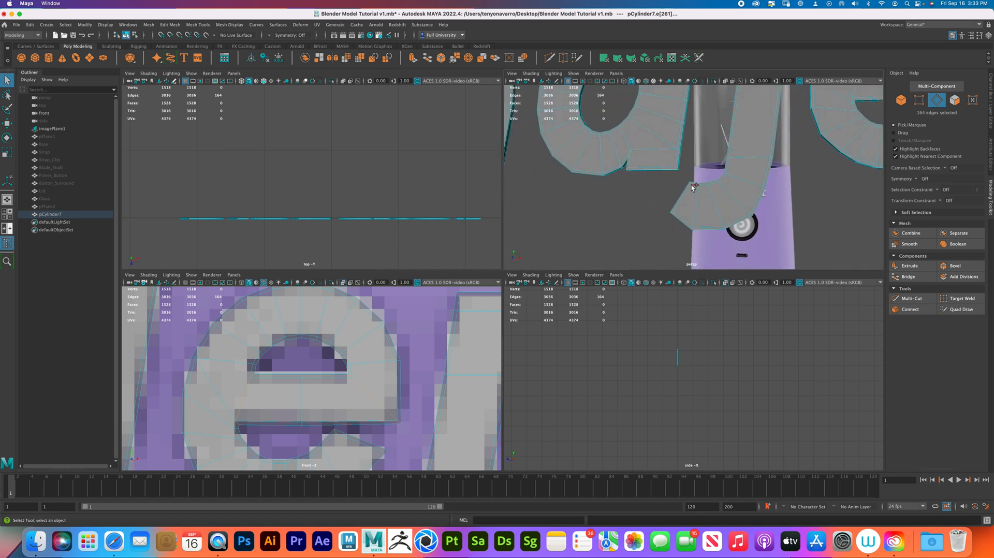
{"action": "double_click", "coordinate": [673, 213], "text": "shift"}
{"action": "double_click", "coordinate": [673, 213], "text": "shift"}
Add the second e's corner edge loops at its inner opening, crossbar and open tip to the selection
{"action": "left_click_drag", "start_coordinate": [676, 227], "coordinate": [669, 204], "text": "alt"}
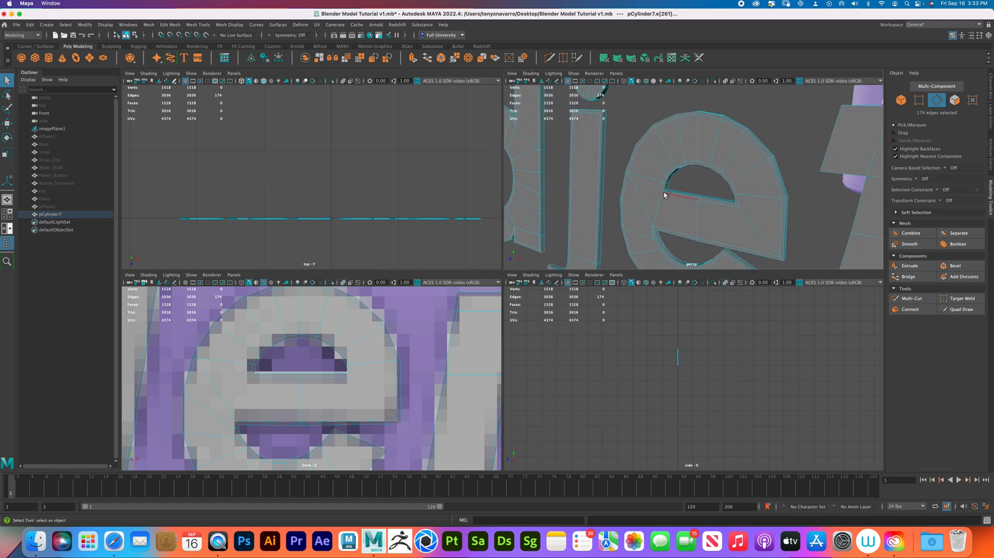
{"action": "double_click", "coordinate": [665, 196], "text": "shift"}
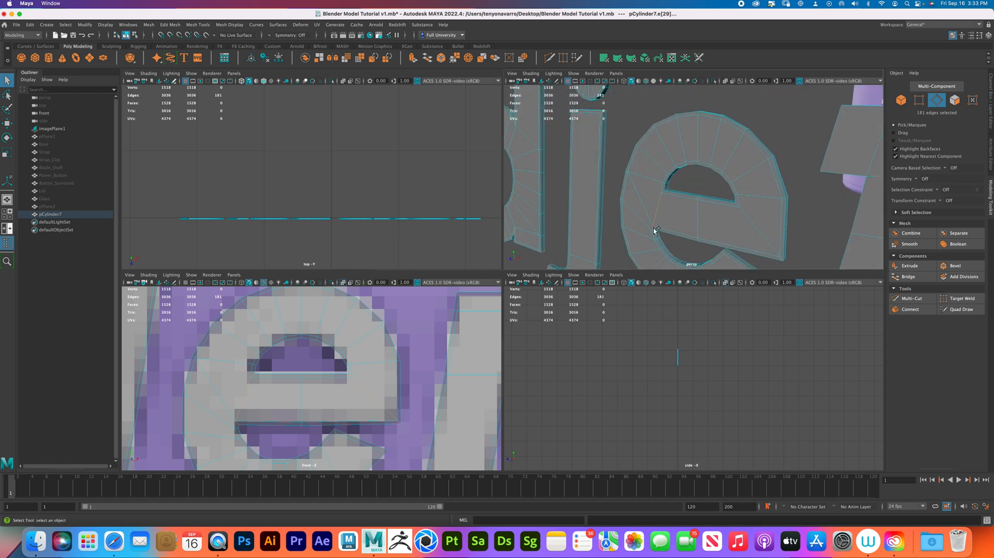
{"action": "double_click", "coordinate": [772, 246], "text": "shift"}
{"action": "double_click", "coordinate": [738, 205], "text": "shift"}
{"action": "scroll", "coordinate": [777, 256], "scroll_direction": "up", "scroll_amount": 2}
{"action": "scroll", "coordinate": [777, 257], "scroll_direction": "down", "scroll_amount": 1}
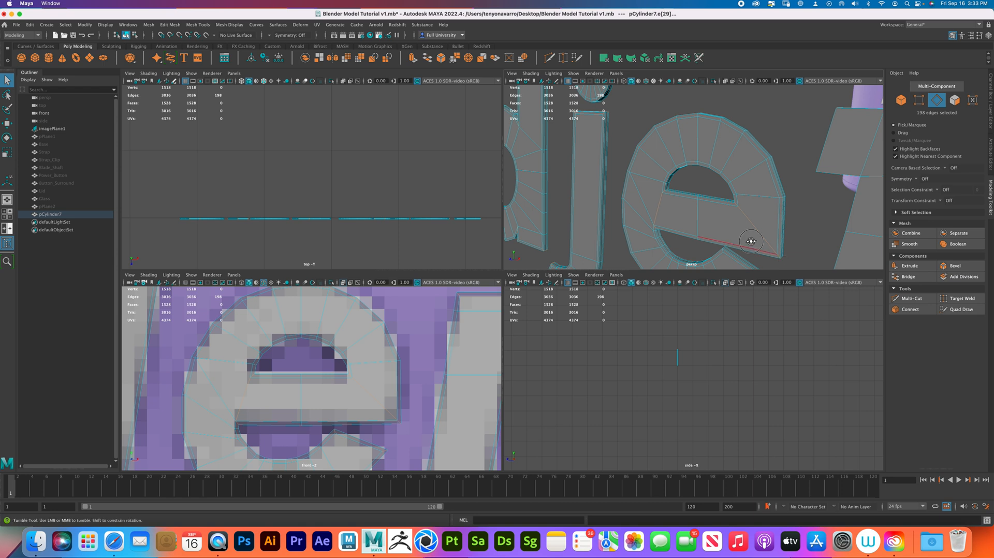
{"action": "left_click_drag", "start_coordinate": [751, 242], "coordinate": [754, 240], "text": "alt"}
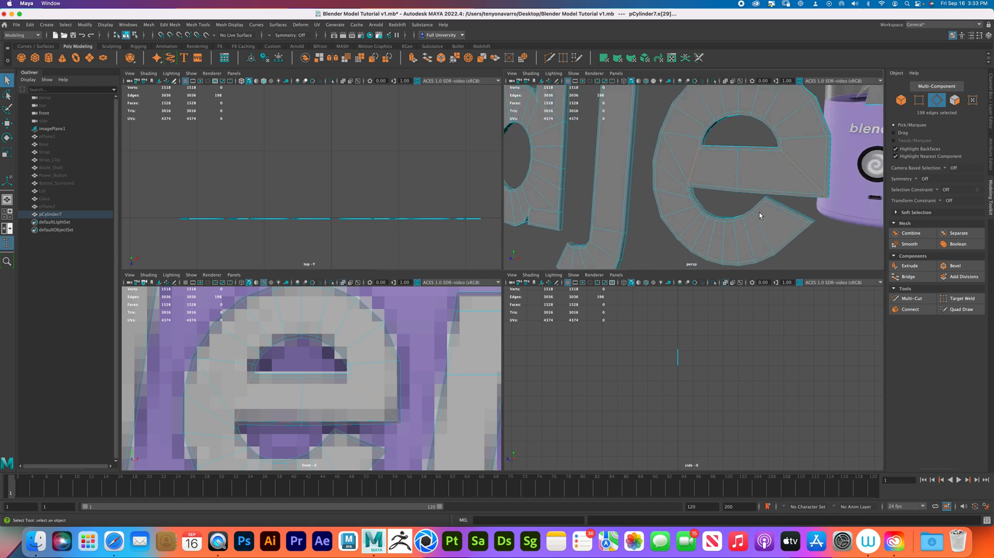
{"action": "left_click", "coordinate": [810, 224], "text": "shift"}
Examine the logo's letters for corner edges missing from the selection
{"action": "scroll", "coordinate": [827, 224], "scroll_direction": "up", "scroll_amount": 2}
{"action": "scroll", "coordinate": [827, 220], "scroll_direction": "down", "scroll_amount": 5}
{"action": "left_click_drag", "start_coordinate": [815, 193], "coordinate": [807, 200], "text": "alt"}
{"action": "left_click_drag", "start_coordinate": [724, 145], "coordinate": [748, 160], "text": "alt"}
{"action": "scroll", "coordinate": [748, 161], "scroll_direction": "down", "scroll_amount": 5}
{"action": "scroll", "coordinate": [648, 164], "scroll_direction": "up", "scroll_amount": 10}
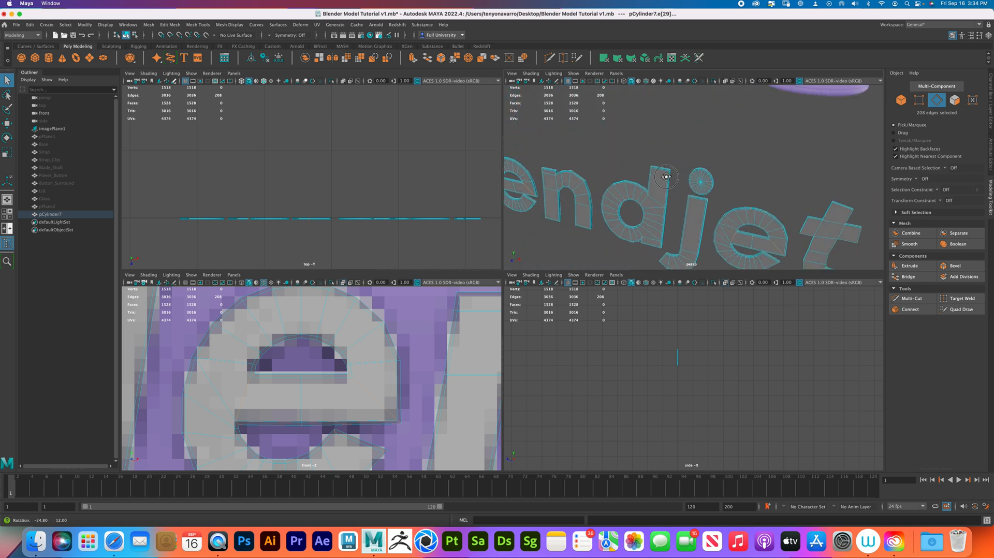
{"action": "scroll", "coordinate": [687, 202], "scroll_direction": "down", "scroll_amount": 10}
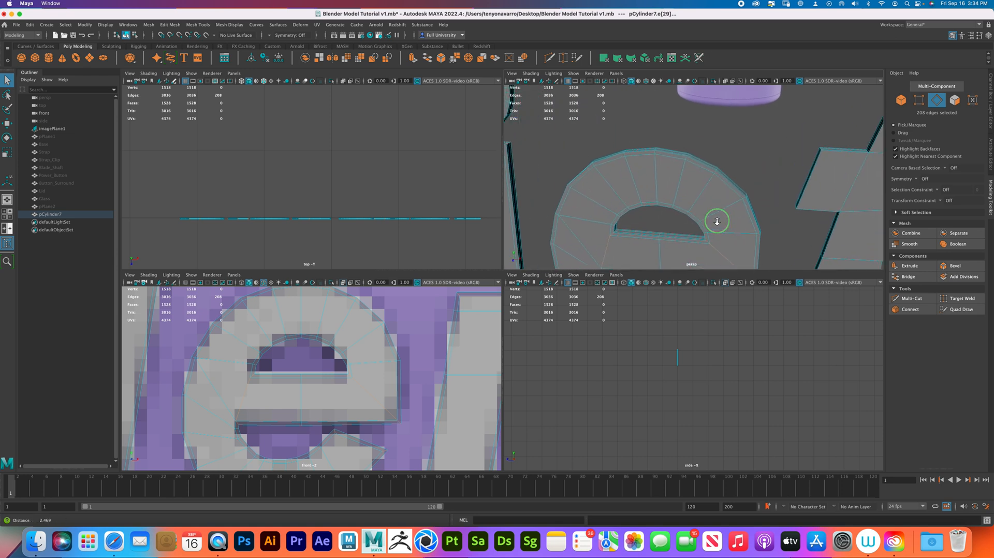
{"action": "scroll", "coordinate": [666, 174], "scroll_direction": "up", "scroll_amount": 10}
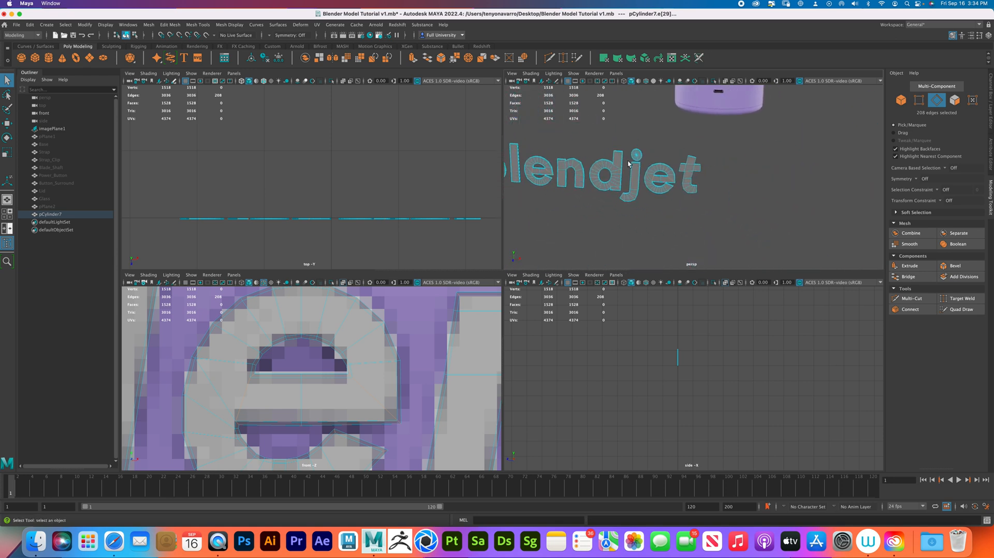
{"action": "right_click_drag", "start_coordinate": [722, 220], "coordinate": [656, 207], "text": "alt"}
{"action": "middle_click_drag", "start_coordinate": [655, 208], "coordinate": [663, 202], "text": "alt"}
{"action": "right_click_drag", "start_coordinate": [663, 202], "coordinate": [692, 221], "text": "alt"}
{"action": "middle_click_drag", "start_coordinate": [691, 221], "coordinate": [698, 185], "text": "alt"}
{"action": "left_click_drag", "start_coordinate": [699, 187], "coordinate": [719, 208], "text": "alt"}
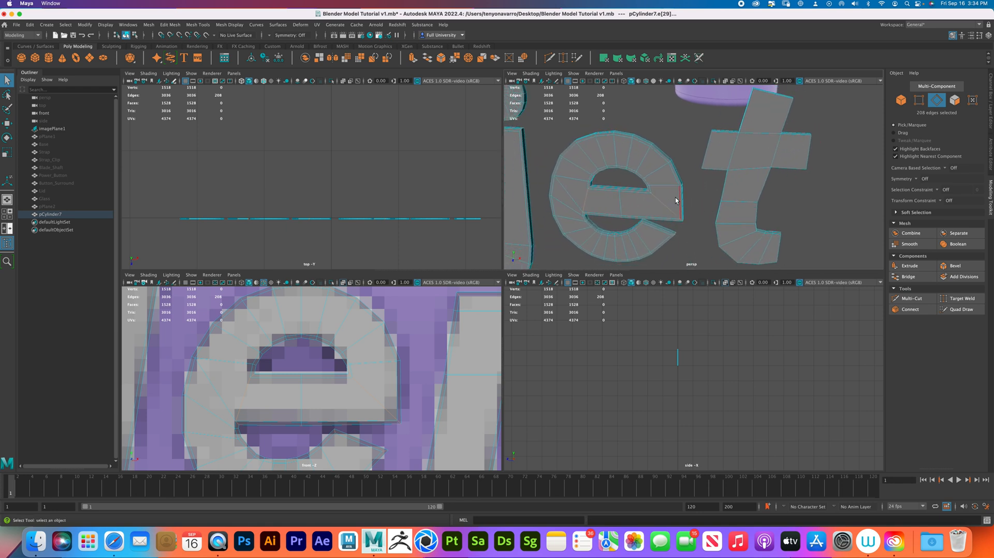
Bevel the selected corner edges at fraction 0.5 with 2 segments and return the logo to object mode
{"action": "right_click_drag", "start_coordinate": [669, 207], "coordinate": [693, 206], "text": "shift"}
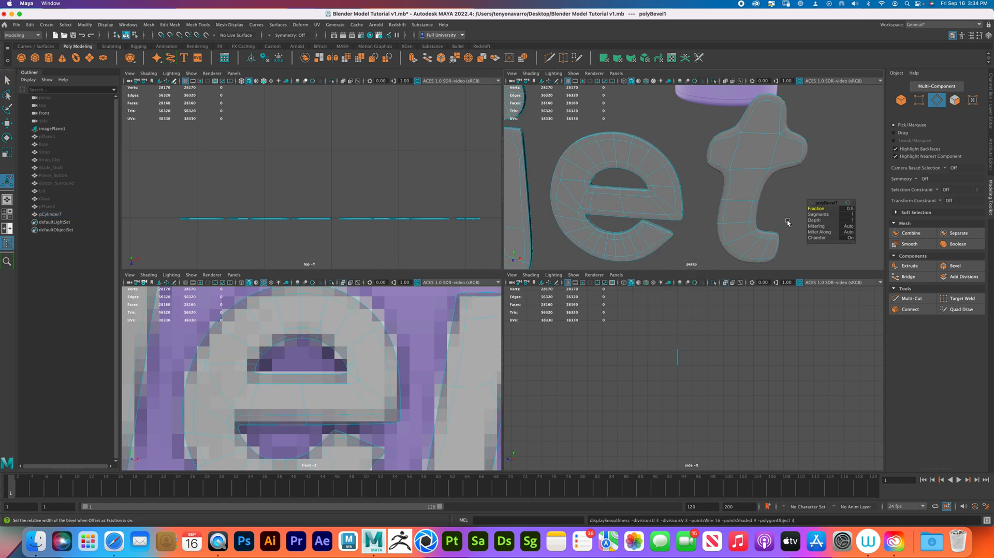
{"action": "left_click_drag", "start_coordinate": [818, 215], "coordinate": [831, 215]}
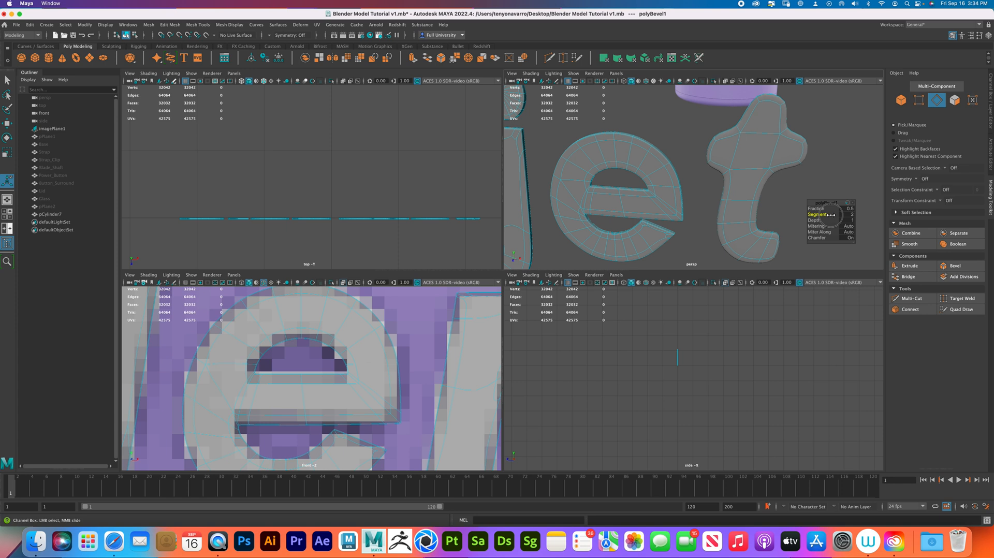
{"action": "right_click_drag", "start_coordinate": [661, 215], "coordinate": [700, 205]}
{"action": "left_click", "coordinate": [699, 206]}
{"action": "left_click_drag", "start_coordinate": [699, 206], "coordinate": [732, 191], "text": "alt"}
{"action": "right_click_drag", "start_coordinate": [733, 192], "coordinate": [603, 187], "text": "alt"}
{"action": "left_click_drag", "start_coordinate": [602, 186], "coordinate": [698, 200], "text": "alt"}
{"action": "left_click", "coordinate": [719, 206]}
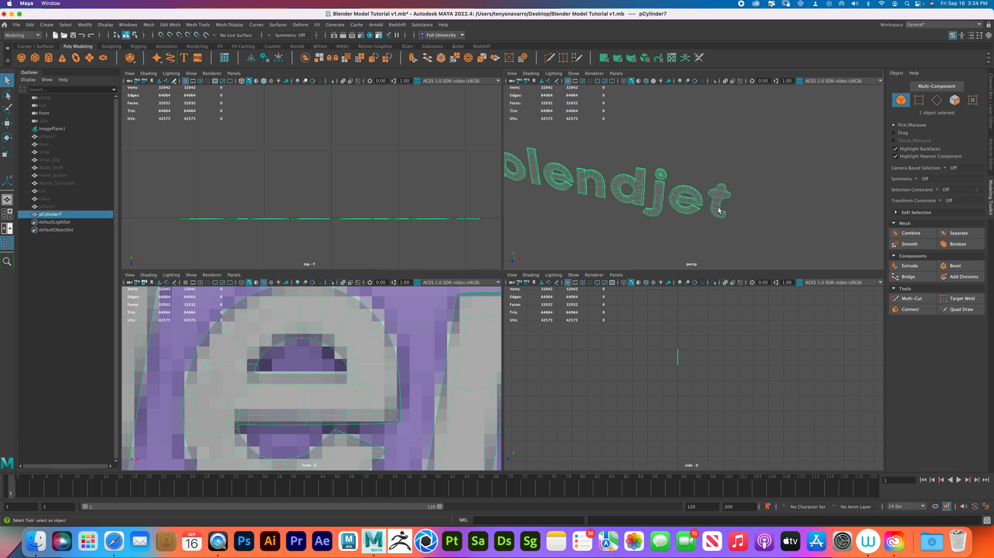
Start the Insert Edge Loop tool for the logo's t and set it to keep an equal distance from the edge
{"action": "key", "text": "space"}
{"action": "right_click_drag", "start_coordinate": [588, 244], "coordinate": [631, 383], "text": "alt"}
{"action": "middle_click_drag", "start_coordinate": [631, 383], "coordinate": [575, 306], "text": "alt"}
{"action": "left_click_drag", "start_coordinate": [575, 306], "coordinate": [543, 278], "text": "alt"}
{"action": "right_click_drag", "start_coordinate": [544, 277], "coordinate": [637, 305], "text": "alt"}
{"action": "middle_click_drag", "start_coordinate": [637, 306], "coordinate": [492, 290], "text": "alt"}
{"action": "right_click_drag", "start_coordinate": [492, 290], "coordinate": [526, 299], "text": "alt"}
{"action": "left_click_drag", "start_coordinate": [526, 300], "coordinate": [471, 312], "text": "alt"}
{"action": "middle_click_drag", "start_coordinate": [482, 259], "coordinate": [486, 353], "text": "alt"}
{"action": "right_click_drag", "start_coordinate": [492, 269], "coordinate": [528, 325], "text": "alt"}
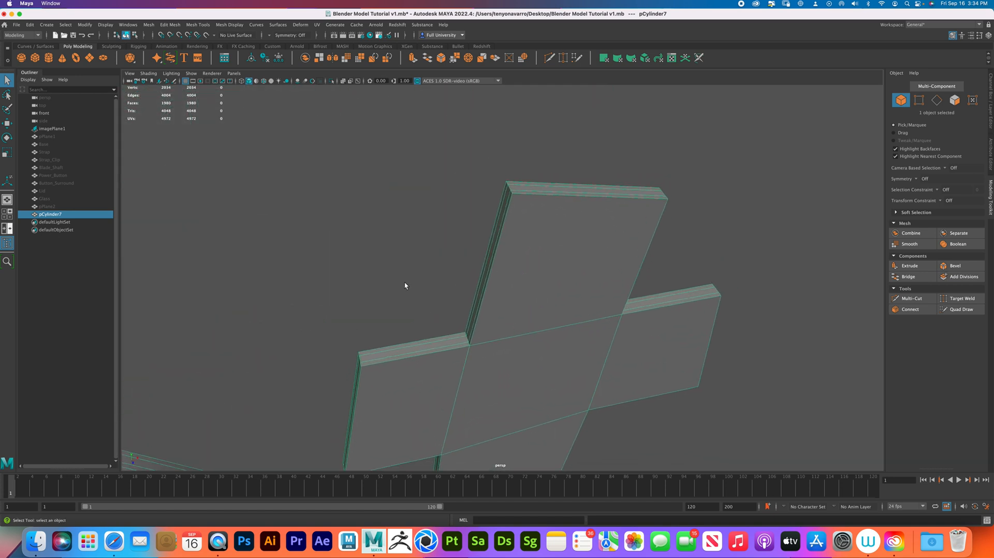
{"action": "left_click", "coordinate": [198, 25]}
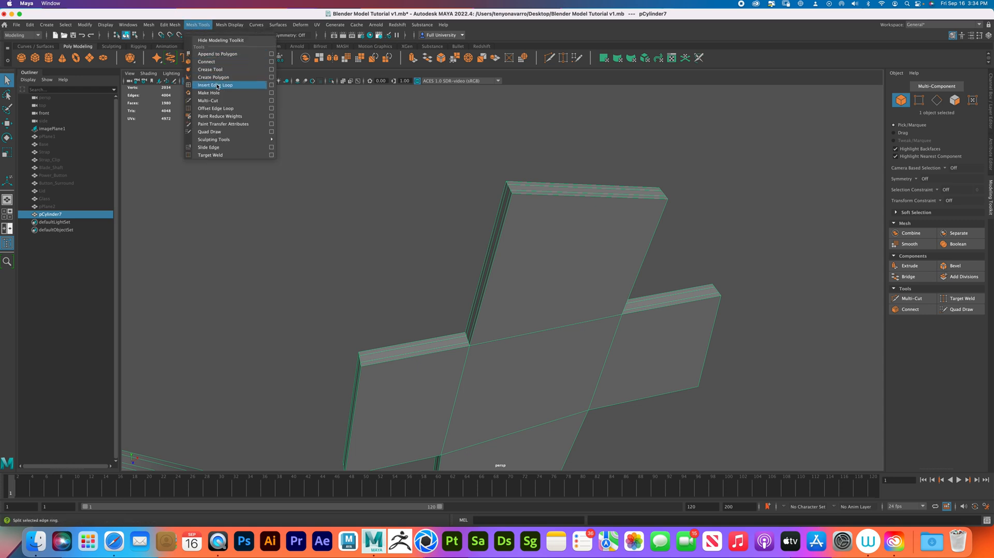
{"action": "left_click", "coordinate": [218, 85]}
{"action": "double_click", "coordinate": [8, 181]}
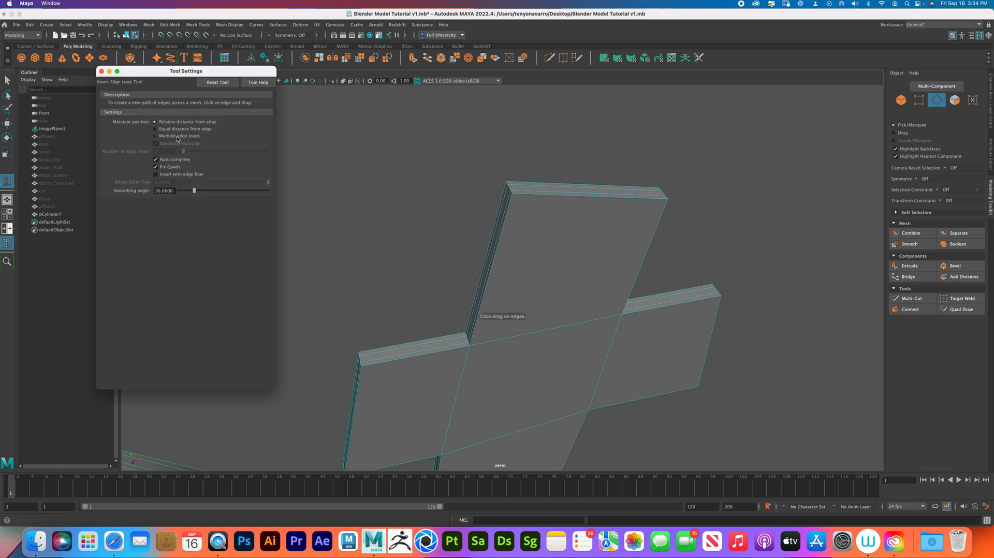
Insert supporting edge loops on the t along the stem's sides and top, and along the crossbar's edges and both ends
{"action": "left_click", "coordinate": [475, 345]}
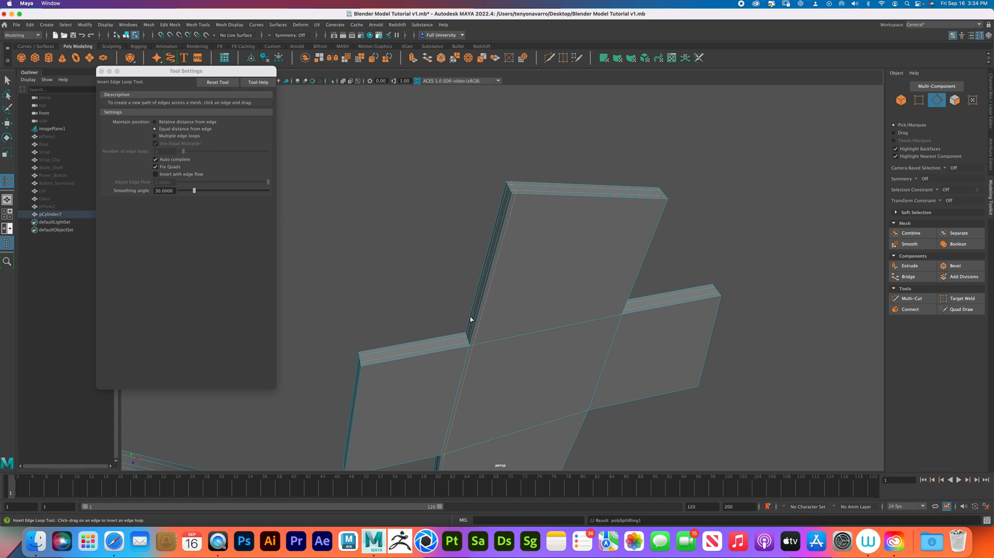
{"action": "left_click", "coordinate": [665, 205]}
{"action": "left_click", "coordinate": [472, 343]}
{"action": "left_click", "coordinate": [473, 350]}
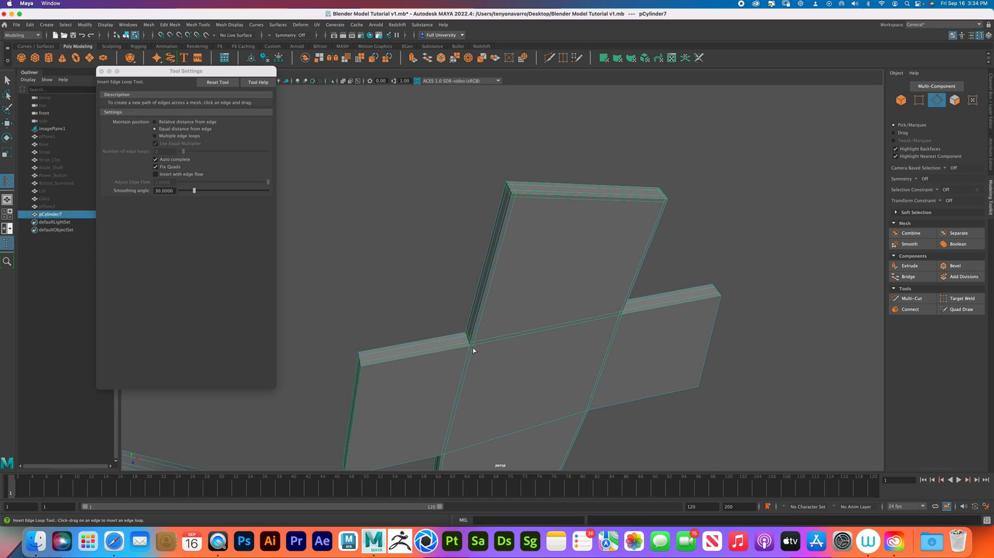
{"action": "left_click", "coordinate": [365, 368]}
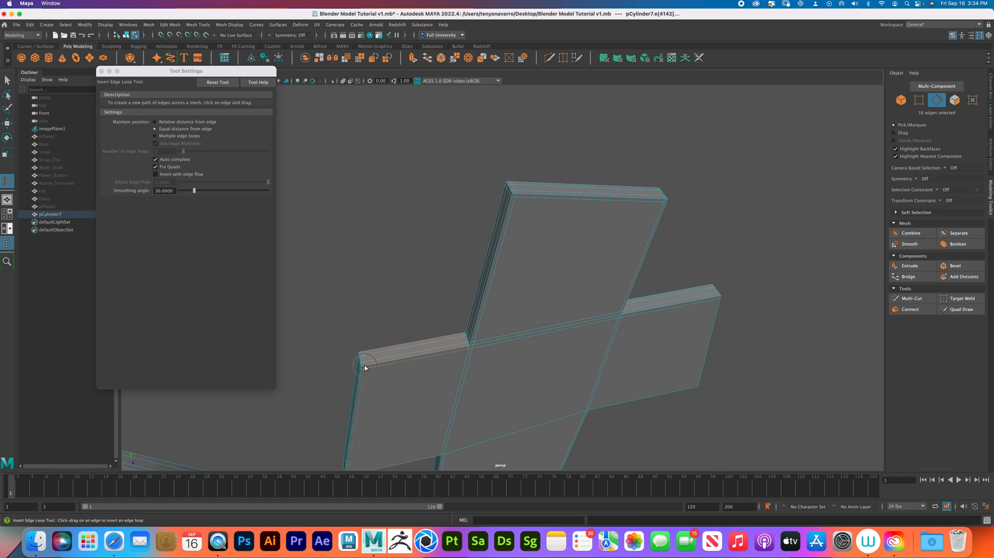
{"action": "left_click_drag", "start_coordinate": [446, 453], "coordinate": [500, 422]}
{"action": "left_click_drag", "start_coordinate": [717, 299], "coordinate": [722, 305]}
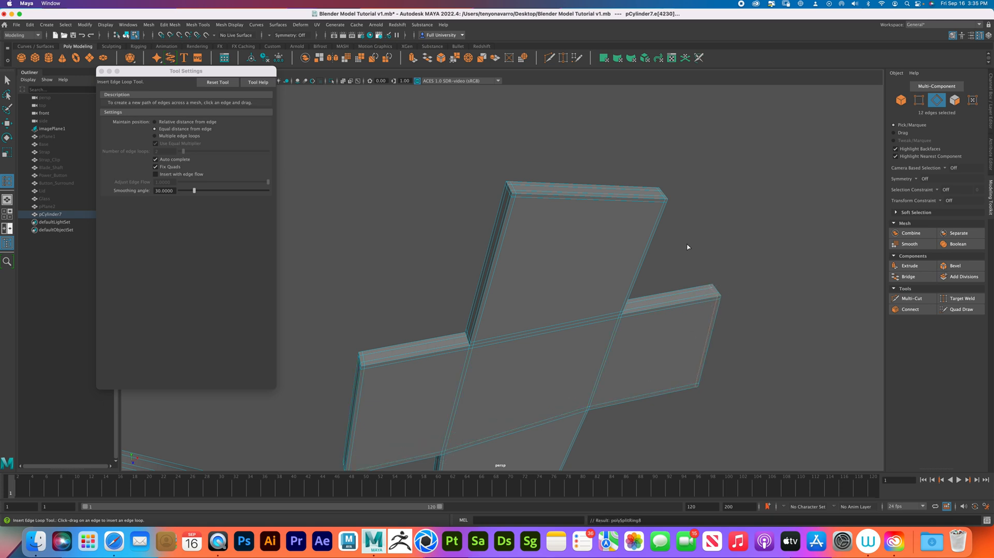
Insert edge loops on the t's stem just below the crossbar and beside the tip of the hook
{"action": "middle_click_drag", "start_coordinate": [655, 331], "coordinate": [610, 203], "text": "alt"}
{"action": "right_click_drag", "start_coordinate": [604, 235], "coordinate": [624, 242], "text": "alt"}
{"action": "middle_click_drag", "start_coordinate": [593, 277], "coordinate": [622, 202], "text": "alt"}
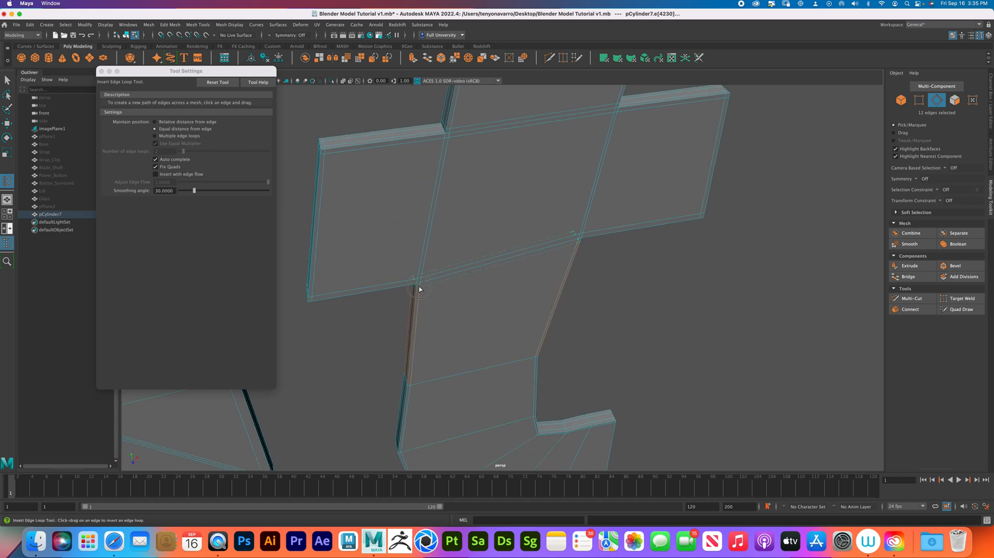
{"action": "left_click_drag", "start_coordinate": [421, 290], "coordinate": [422, 290]}
{"action": "middle_click_drag", "start_coordinate": [565, 381], "coordinate": [504, 206], "text": "alt"}
{"action": "right_click_drag", "start_coordinate": [552, 290], "coordinate": [588, 301], "text": "alt"}
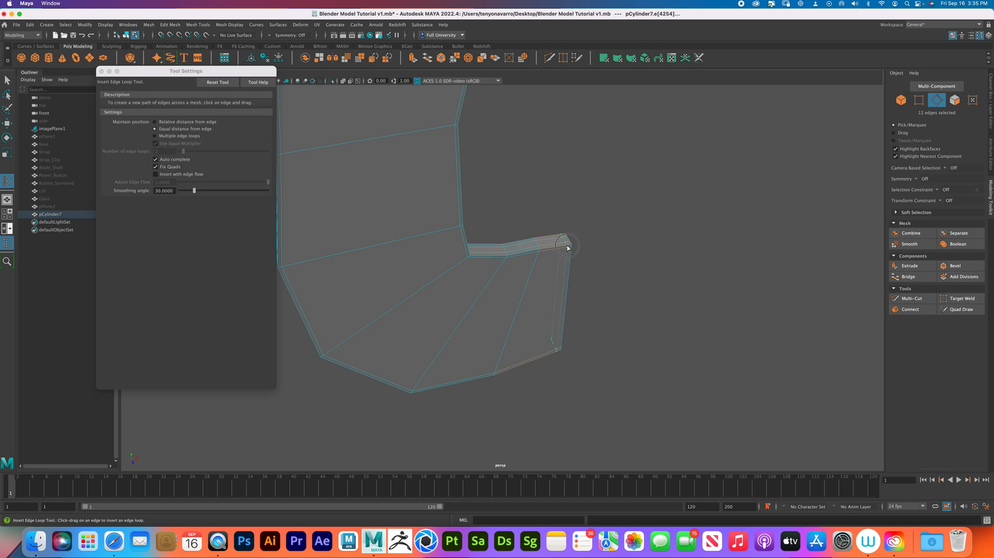
{"action": "left_click_drag", "start_coordinate": [569, 248], "coordinate": [571, 248]}
Preview the t with smoothing and examine how its corners hold their shape
{"action": "key", "text": "3"}
{"action": "right_click_drag", "start_coordinate": [590, 228], "coordinate": [549, 179], "text": "alt"}
{"action": "middle_click_drag", "start_coordinate": [548, 156], "coordinate": [590, 381], "text": "alt"}
{"action": "right_click_drag", "start_coordinate": [585, 311], "coordinate": [539, 241], "text": "alt"}
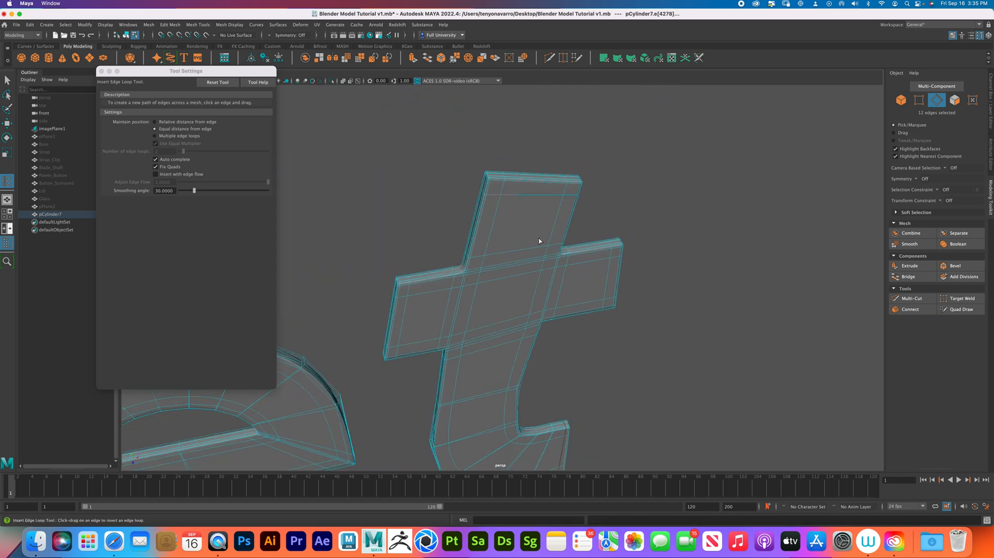
{"action": "left_click_drag", "start_coordinate": [539, 241], "coordinate": [543, 252], "text": "alt"}
{"action": "right_click", "coordinate": [543, 253]}
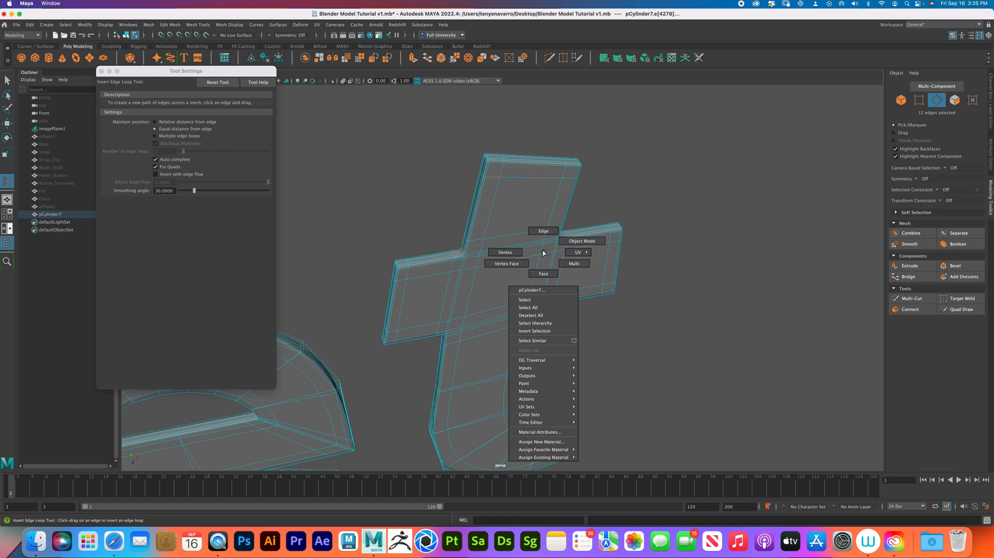
Show the unsmoothed t and insert edge loops across both crossbar arms, just outside the stem
{"action": "key", "text": "1"}
{"action": "right_click_drag", "start_coordinate": [510, 253], "coordinate": [575, 296], "text": "alt"}
{"action": "middle_click_drag", "start_coordinate": [549, 276], "coordinate": [563, 282], "text": "alt"}
{"action": "left_click_drag", "start_coordinate": [563, 282], "coordinate": [568, 289], "text": "alt"}
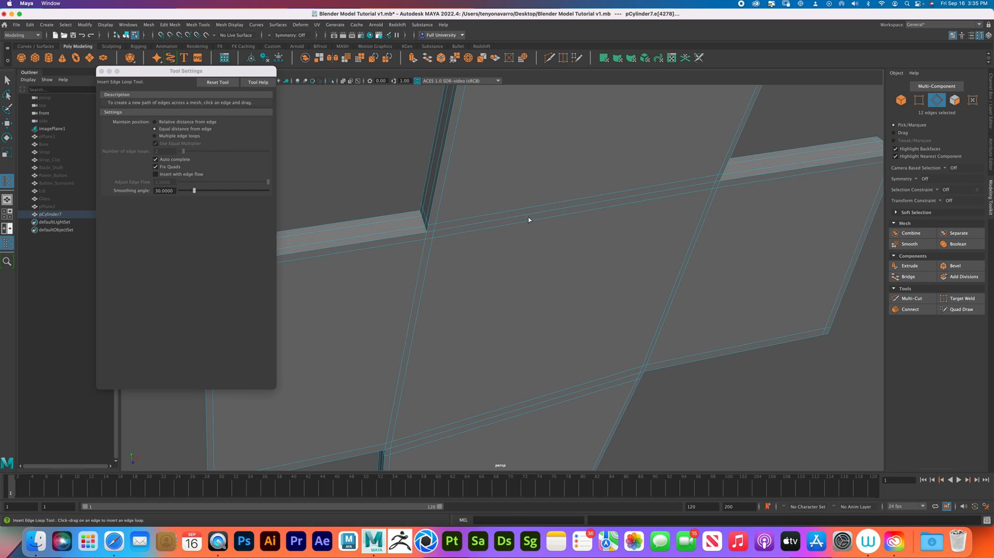
{"action": "left_click", "coordinate": [420, 236]}
{"action": "left_click_drag", "start_coordinate": [473, 231], "coordinate": [608, 213], "text": "alt"}
{"action": "left_click", "coordinate": [590, 244]}
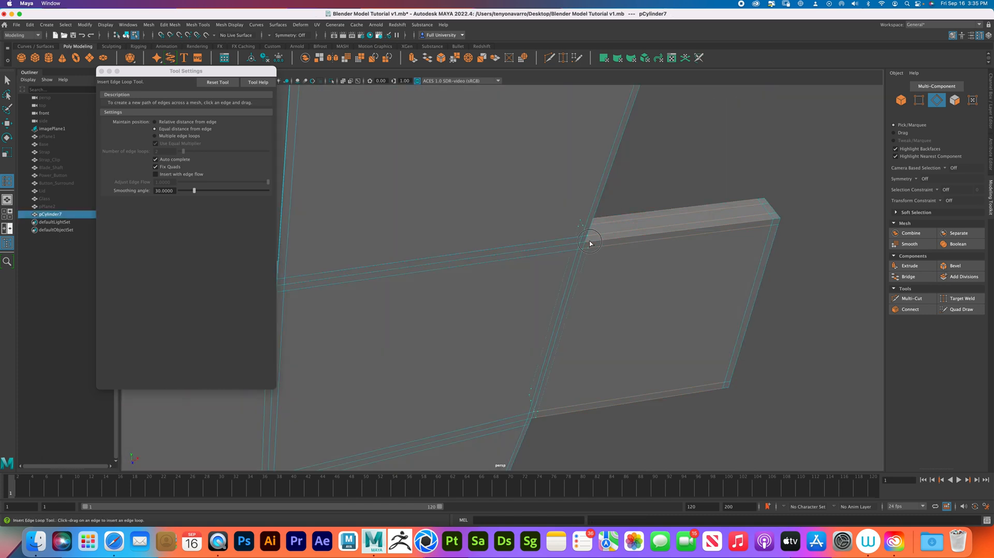
Turn on smooth preview for the logo and return it to object mode
{"action": "left_click_drag", "start_coordinate": [588, 249], "coordinate": [561, 231], "text": "alt"}
{"action": "middle_click_drag", "start_coordinate": [536, 260], "coordinate": [539, 108], "text": "alt"}
{"action": "middle_click_drag", "start_coordinate": [539, 242], "coordinate": [562, 373], "text": "alt"}
{"action": "right_click_drag", "start_coordinate": [562, 362], "coordinate": [508, 277], "text": "alt"}
{"action": "key", "text": "3"}
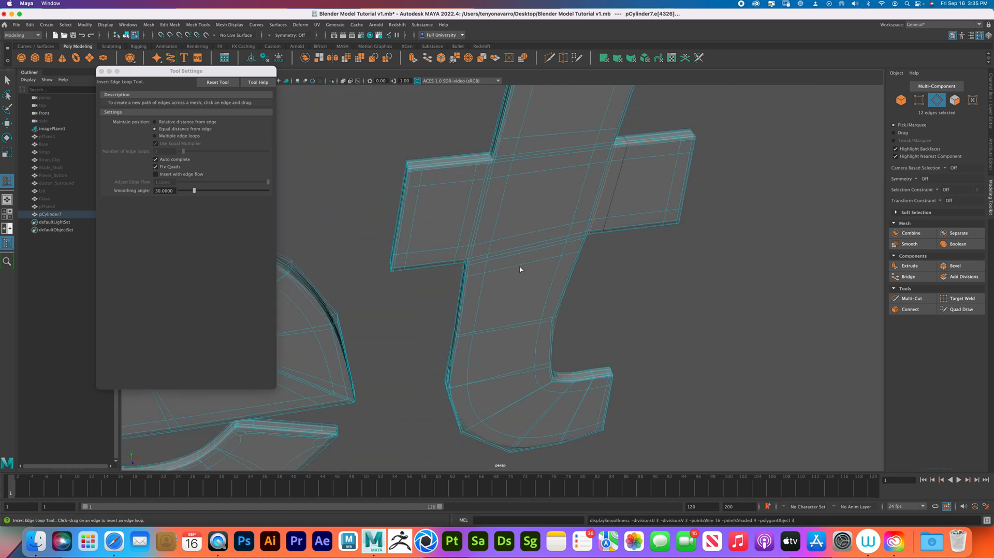
{"action": "right_click_drag", "start_coordinate": [541, 263], "coordinate": [495, 248]}
Close the tool settings and examine the whole smoothed blendjet logo
{"action": "left_click", "coordinate": [99, 71]}
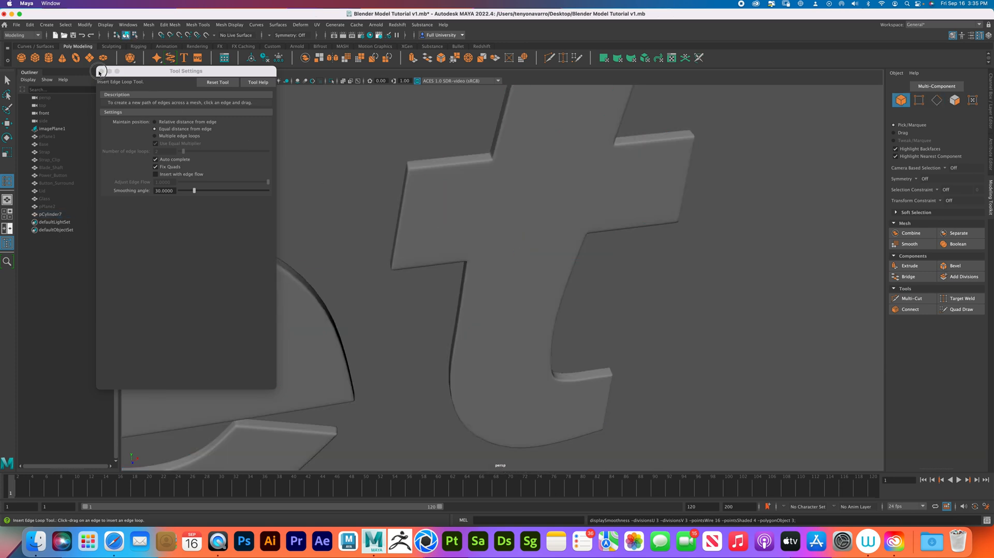
{"action": "right_click_drag", "start_coordinate": [518, 162], "coordinate": [464, 202], "text": "alt"}
{"action": "middle_click_drag", "start_coordinate": [464, 201], "coordinate": [635, 183], "text": "alt"}
{"action": "right_click_drag", "start_coordinate": [634, 182], "coordinate": [565, 179], "text": "alt"}
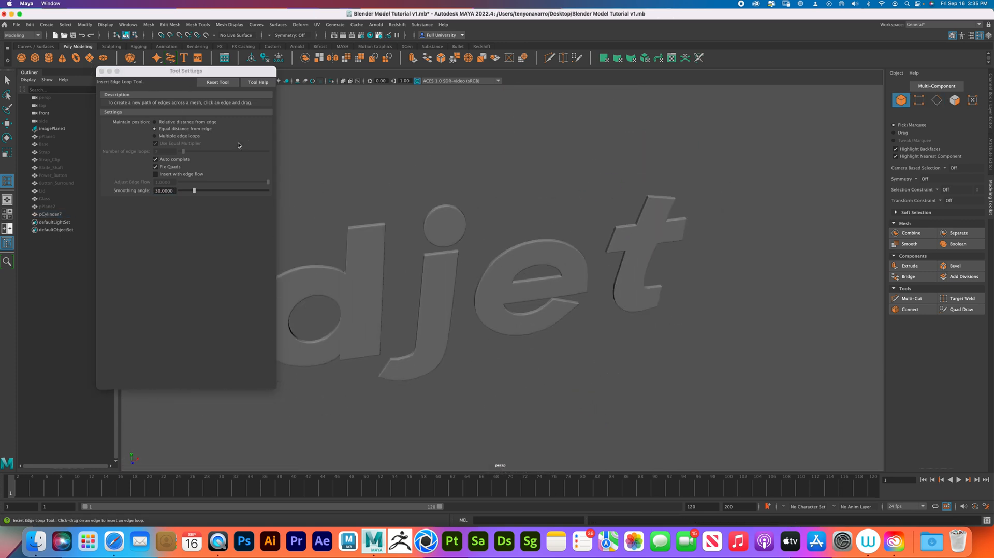
{"action": "left_click", "coordinate": [101, 71]}
{"action": "right_click_drag", "start_coordinate": [549, 212], "coordinate": [440, 248], "text": "alt"}
{"action": "middle_click_drag", "start_coordinate": [497, 293], "coordinate": [621, 282], "text": "alt"}
{"action": "right_click_drag", "start_coordinate": [621, 281], "coordinate": [473, 324], "text": "alt"}
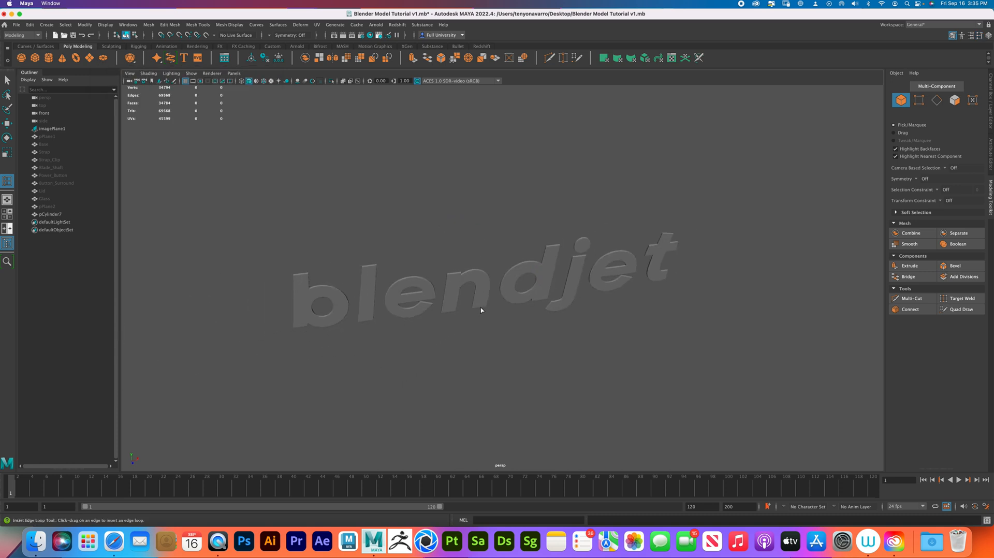
Turn off the logo's smooth preview and apply Smooth to its mesh in object mode
{"action": "key", "text": "q"}
{"action": "left_click", "coordinate": [483, 308]}
{"action": "left_click", "coordinate": [536, 326]}
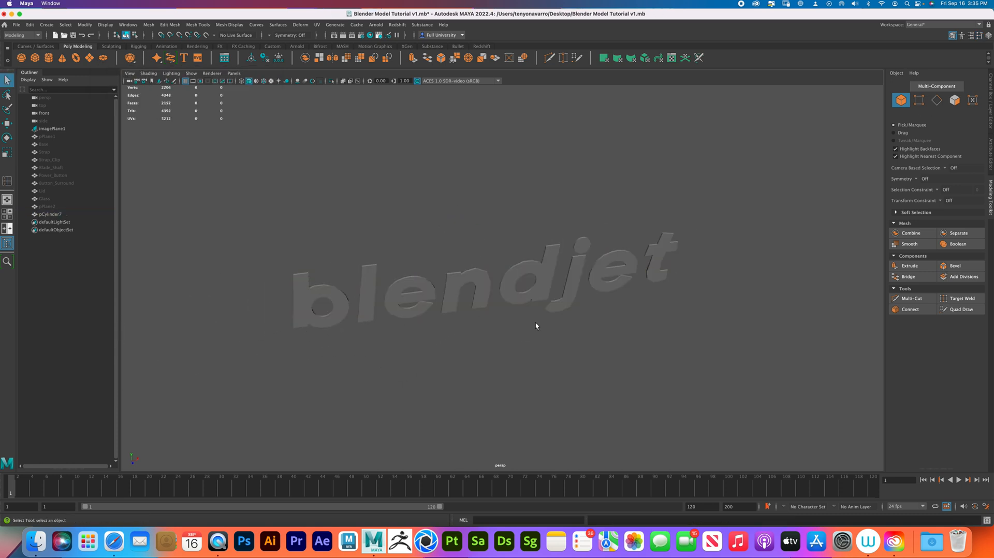
{"action": "left_click", "coordinate": [524, 303]}
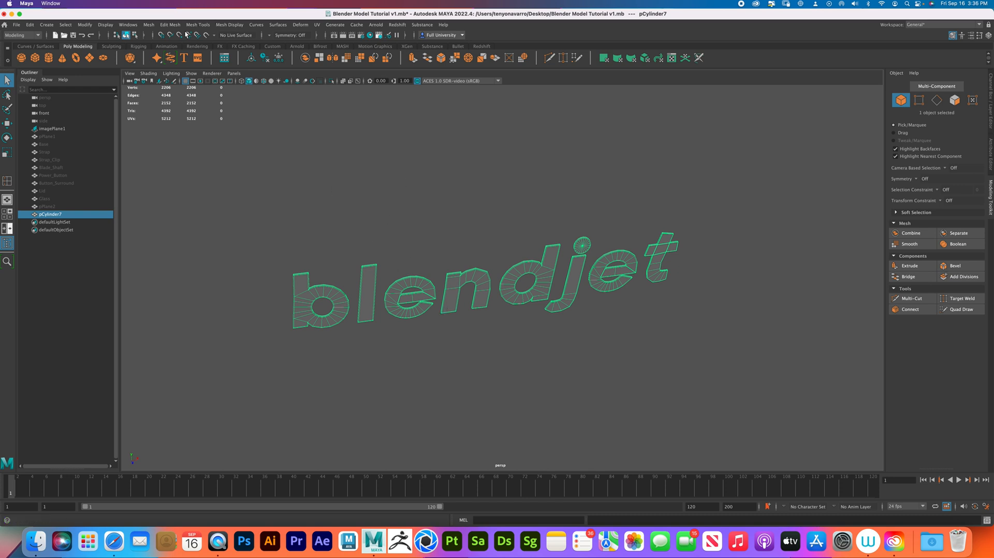
{"action": "left_click", "coordinate": [149, 25]}
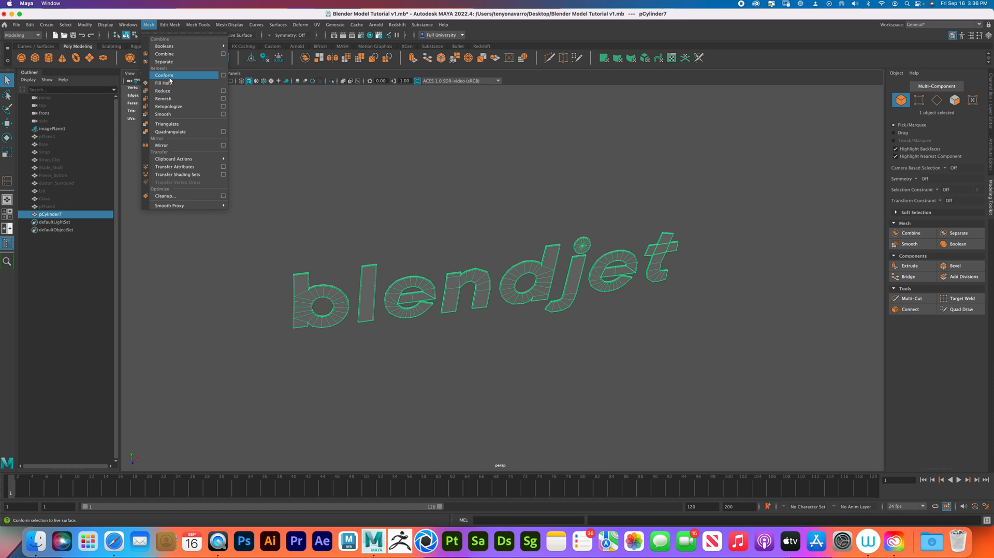
{"action": "left_click", "coordinate": [175, 118]}
{"action": "right_click_drag", "start_coordinate": [371, 298], "coordinate": [418, 264]}
{"action": "left_click_drag", "start_coordinate": [465, 332], "coordinate": [468, 311], "text": "alt"}
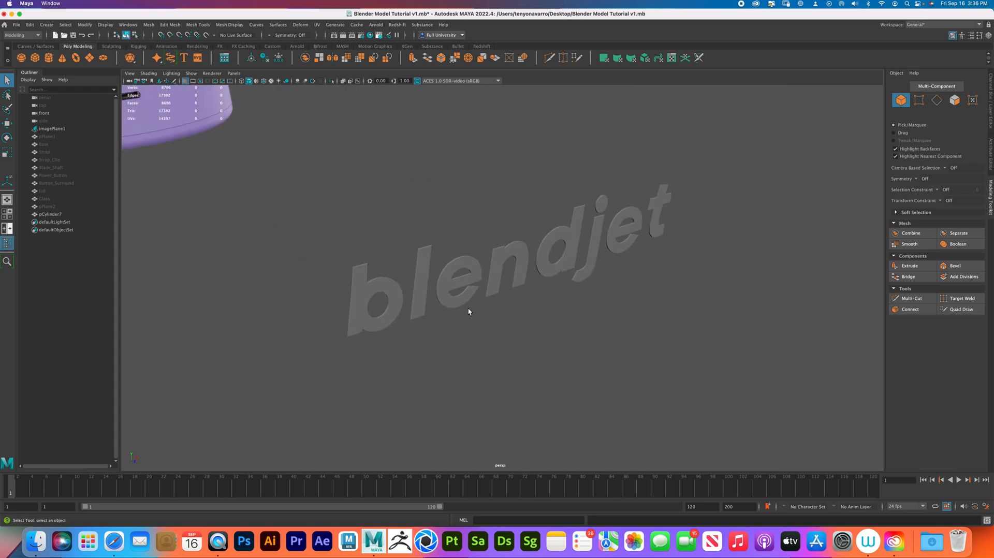
Turn on smooth preview for the selected logo and move it forward to about Z 7.75
{"action": "left_click", "coordinate": [461, 306]}
{"action": "key", "text": "ctrl+1"}
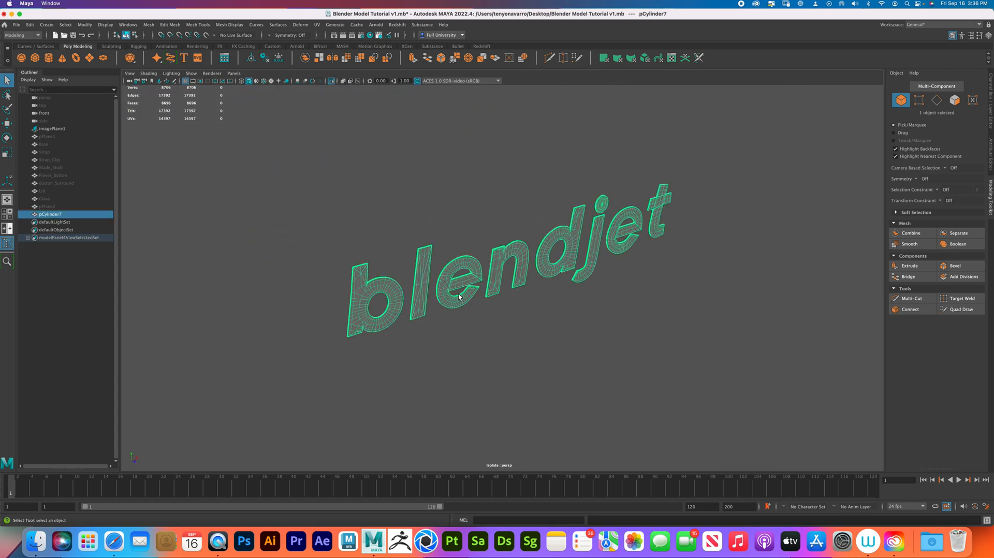
{"action": "key", "text": "ctrl+1"}
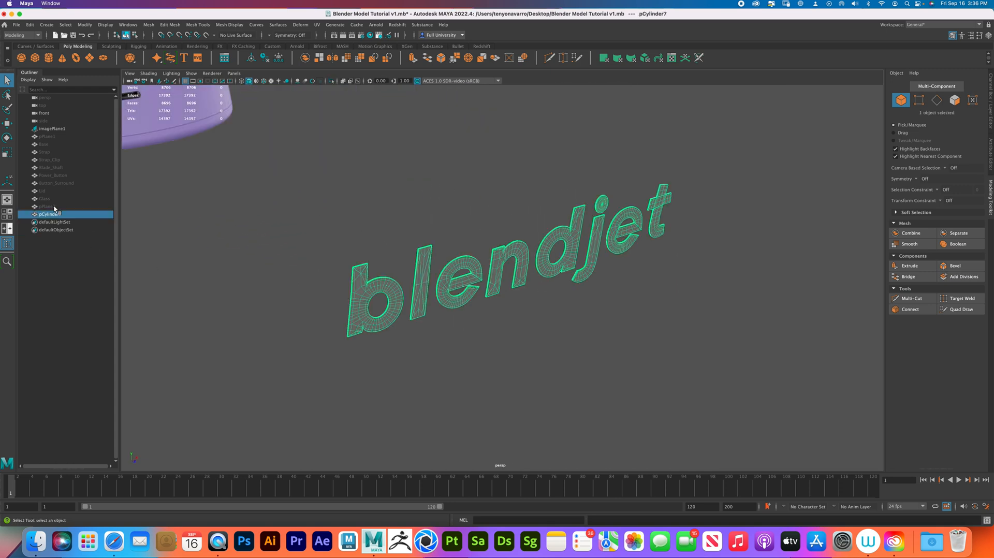
{"action": "scroll", "coordinate": [601, 254], "scroll_direction": "down", "scroll_amount": 2}
{"action": "key", "text": "2"}
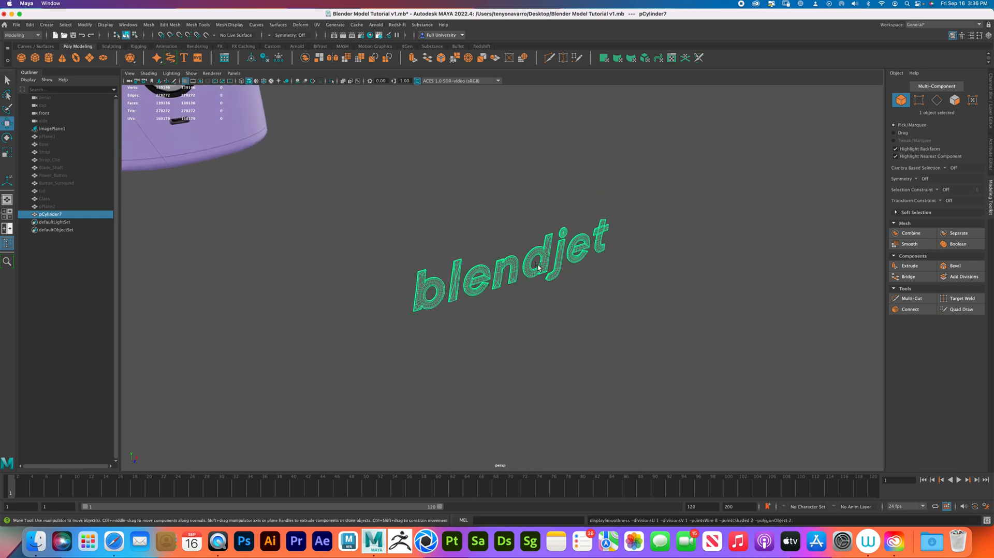
{"action": "key", "text": "w"}
{"action": "left_click_drag", "start_coordinate": [536, 281], "coordinate": [648, 358]}
Unhide the blender parts from pPlane1 through pPlane2, then deselect them
{"action": "left_click", "coordinate": [42, 137]}
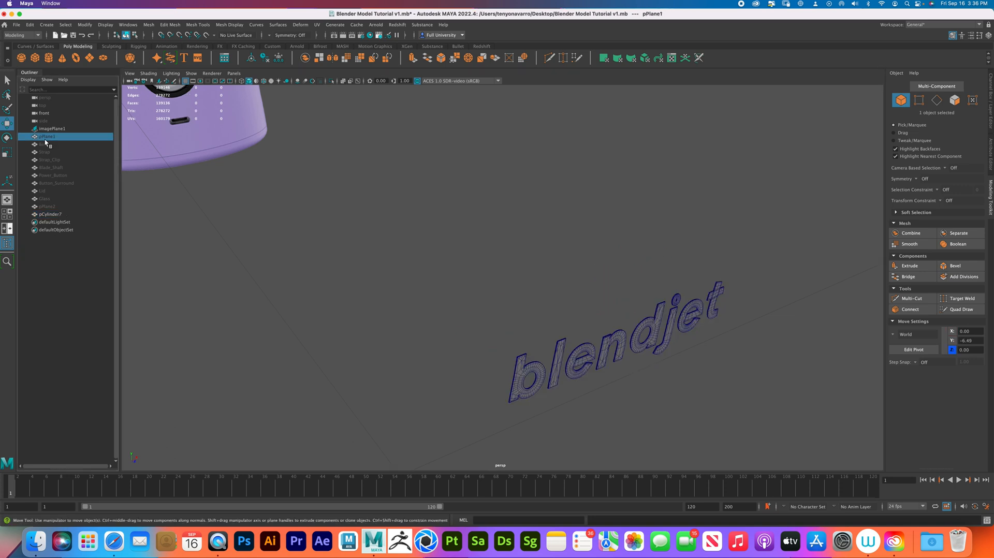
{"action": "left_click", "coordinate": [53, 206], "text": "shift"}
{"action": "key", "text": "h"}
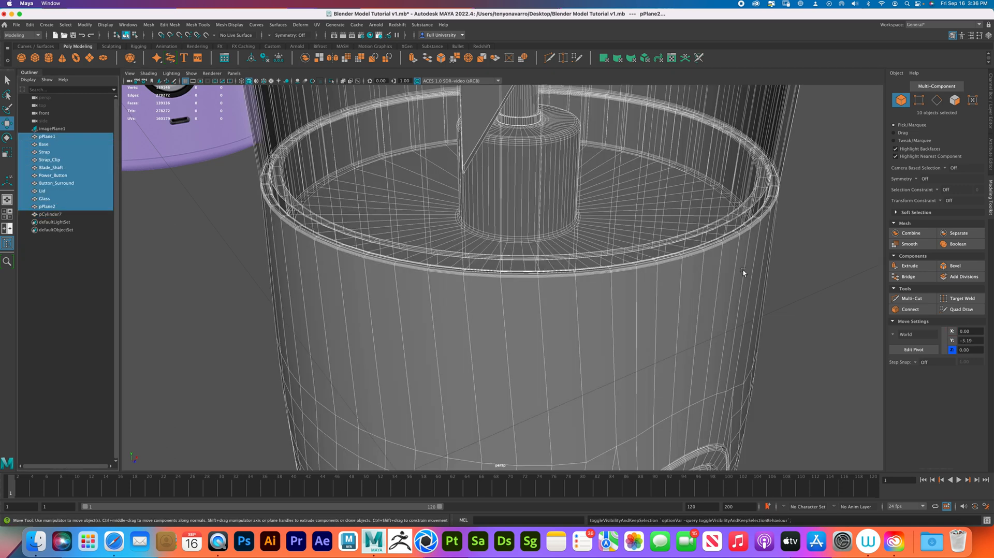
{"action": "key", "text": "f"}
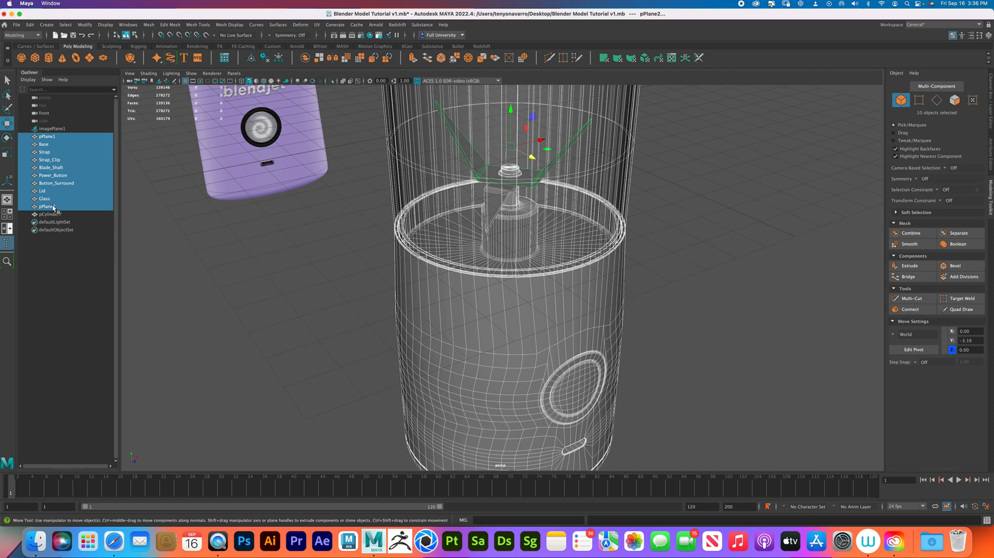
{"action": "left_click", "coordinate": [678, 275]}
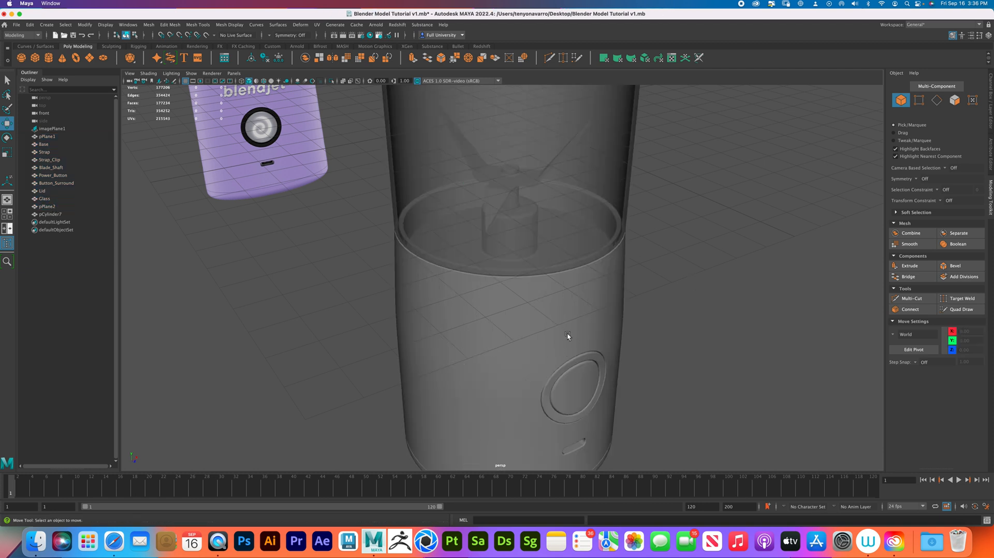
{"action": "scroll", "coordinate": [296, 118], "scroll_direction": "up", "scroll_amount": 2}
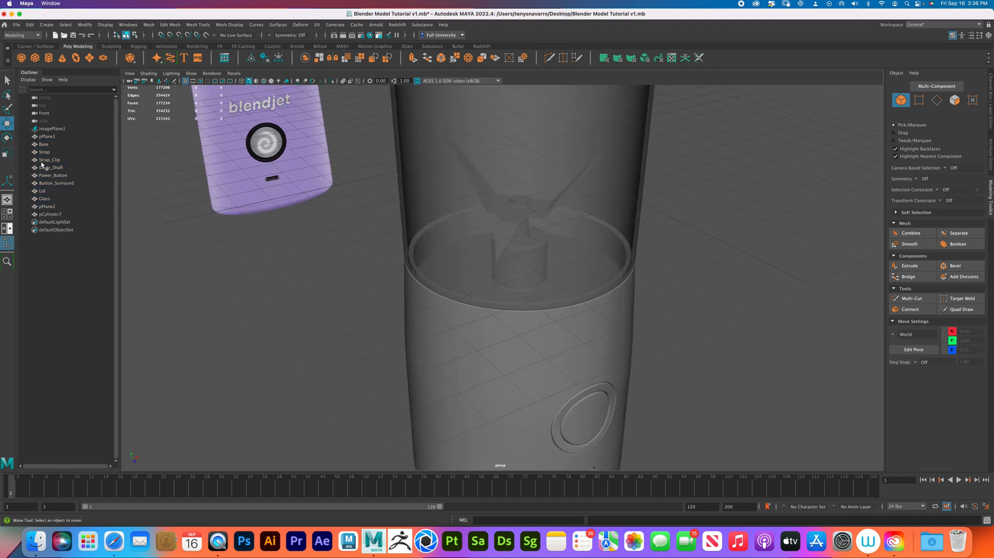
Move the logo forward to about Z 11.43 so it reaches the front of the blender's base
{"action": "left_click", "coordinate": [56, 214]}
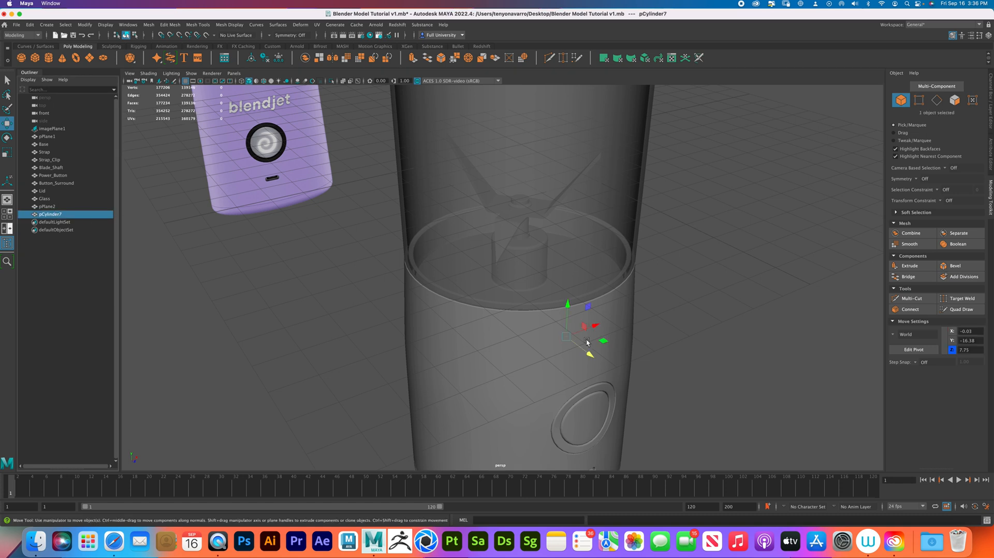
{"action": "left_click_drag", "start_coordinate": [593, 358], "coordinate": [618, 379]}
Rotate the logo in the side view to match the slope of the base's front surface
{"action": "key", "text": "space"}
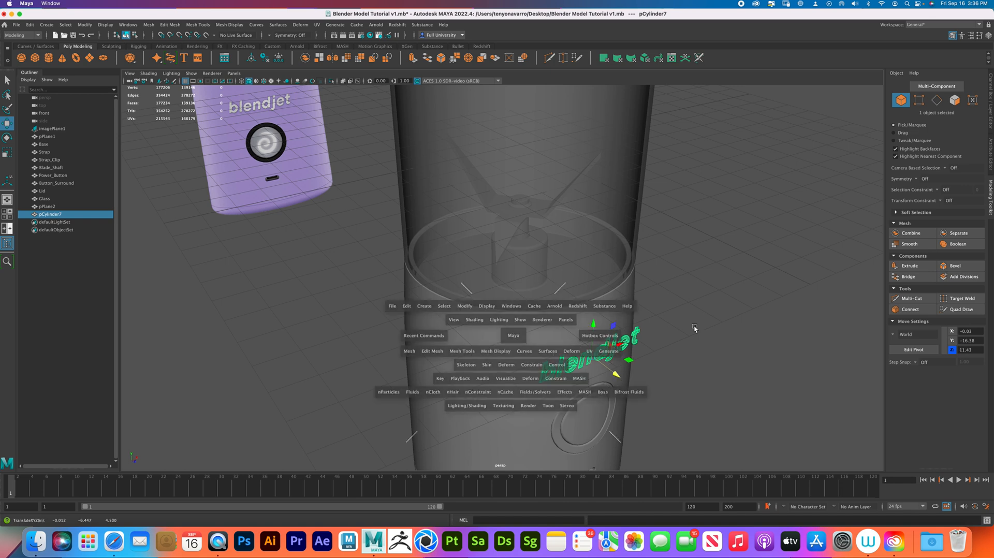
{"action": "key", "text": "space"}
{"action": "scroll", "coordinate": [528, 301], "scroll_direction": "up", "scroll_amount": 4}
{"action": "middle_click_drag", "start_coordinate": [310, 224], "coordinate": [414, 266], "text": "alt"}
{"action": "scroll", "coordinate": [415, 266], "scroll_direction": "up", "scroll_amount": 5}
{"action": "middle_click_drag", "start_coordinate": [353, 261], "coordinate": [475, 300], "text": "alt"}
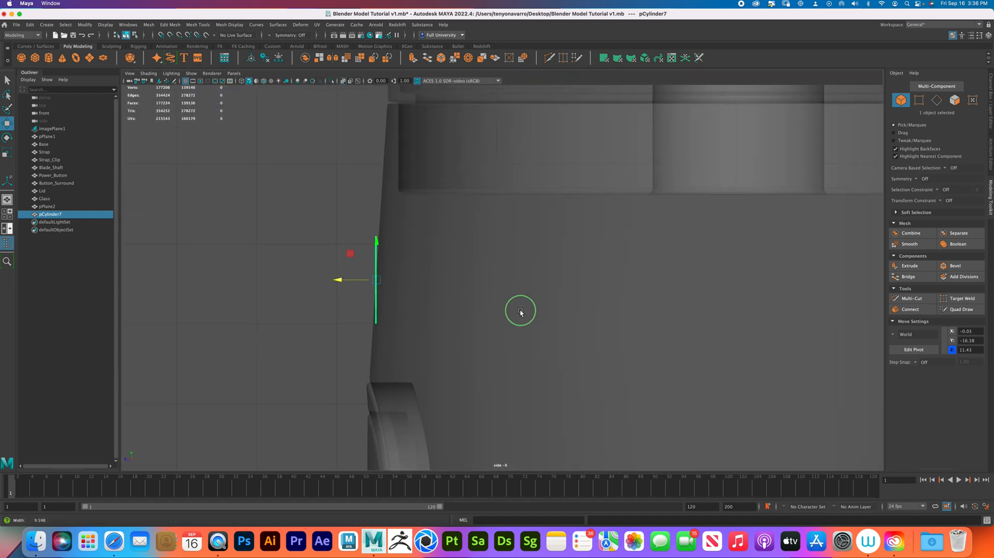
{"action": "scroll", "coordinate": [476, 299], "scroll_direction": "up", "scroll_amount": 4}
{"action": "middle_click_drag", "start_coordinate": [383, 278], "coordinate": [512, 304], "text": "alt"}
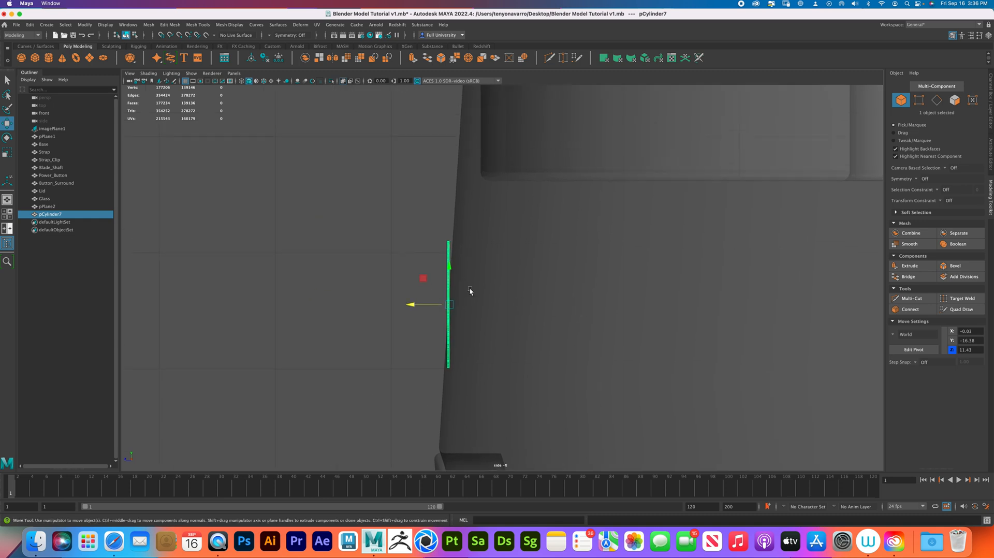
{"action": "key", "text": "e"}
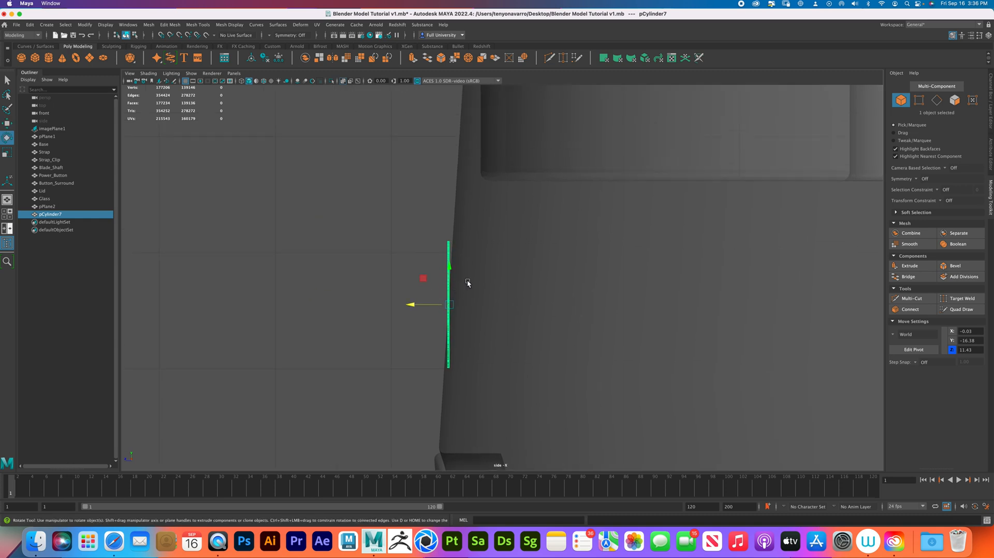
{"action": "left_click_drag", "start_coordinate": [469, 278], "coordinate": [468, 279]}
Move the logo forward to about Z 11.47 in the side view and fine-tune its tilt to match the base's slope
{"action": "key", "text": "w"}
{"action": "left_click_drag", "start_coordinate": [409, 304], "coordinate": [415, 304]}
{"action": "right_click_drag", "start_coordinate": [462, 310], "coordinate": [676, 417], "text": "alt"}
{"action": "left_click_drag", "start_coordinate": [368, 326], "coordinate": [367, 328]}
{"action": "key", "text": "e"}
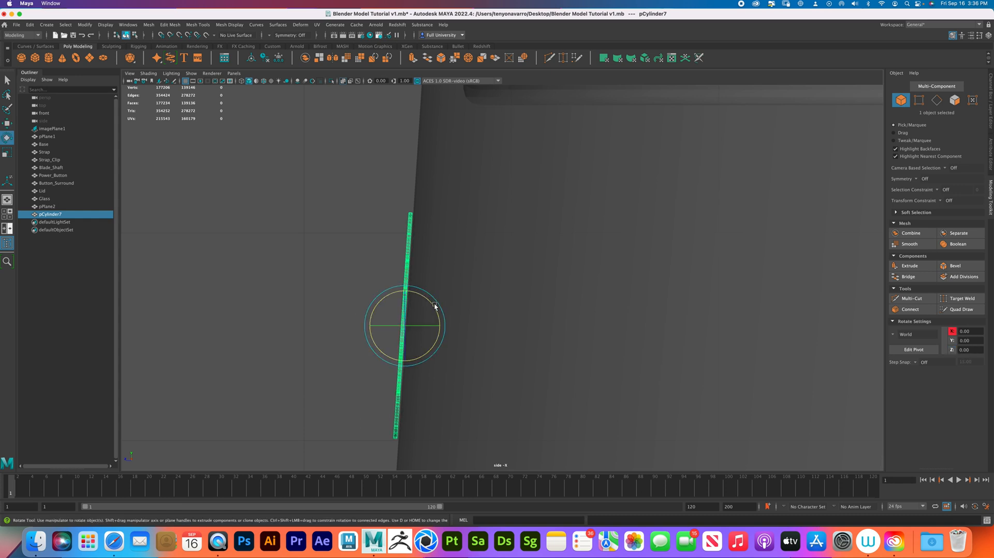
{"action": "left_click_drag", "start_coordinate": [434, 308], "coordinate": [434, 307]}
{"action": "key", "text": "w"}
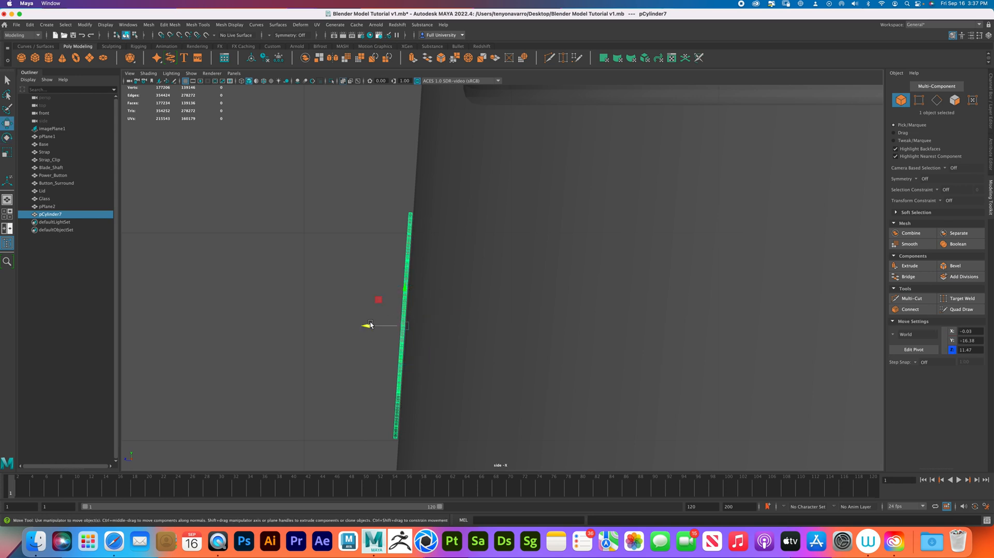
Nudge the logo to about Z 11.42 so it sits against the front surface of the blender's base
{"action": "left_click_drag", "start_coordinate": [368, 326], "coordinate": [366, 326]}
{"action": "key", "text": "space"}
{"action": "key", "text": "f"}
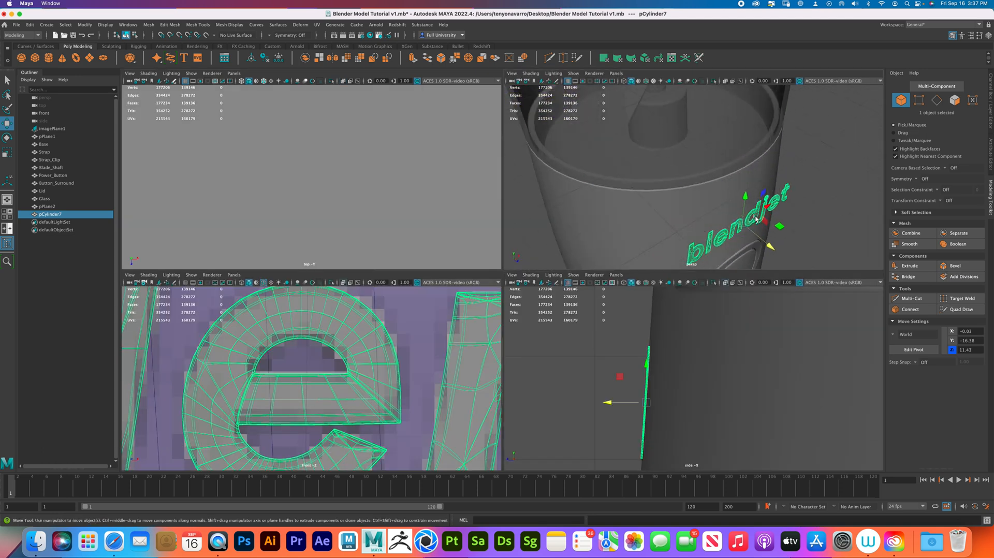
{"action": "left_click_drag", "start_coordinate": [747, 194], "coordinate": [746, 195]}
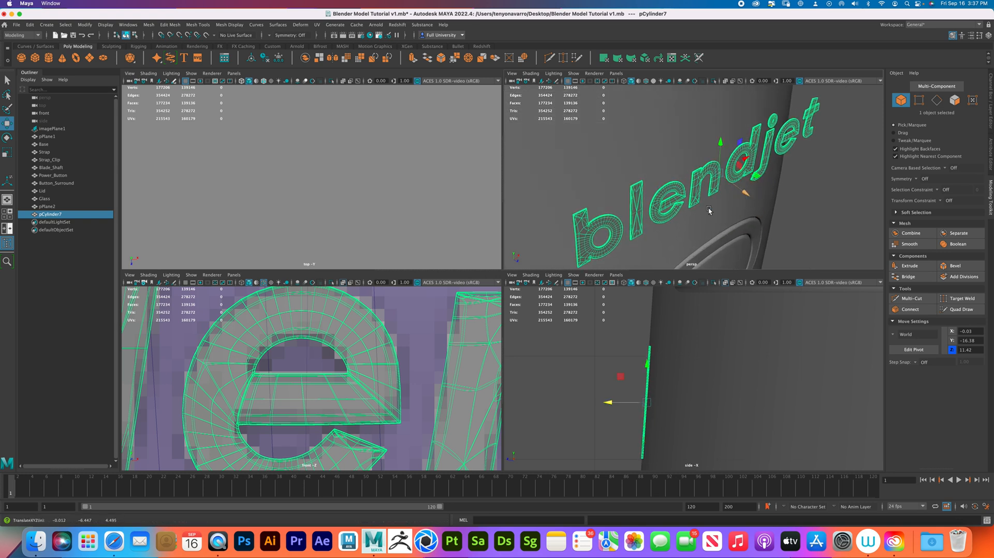
Add a nonlinear Bend deformer to the logo and raise its curvature to about 16.36
{"action": "key", "text": "a"}
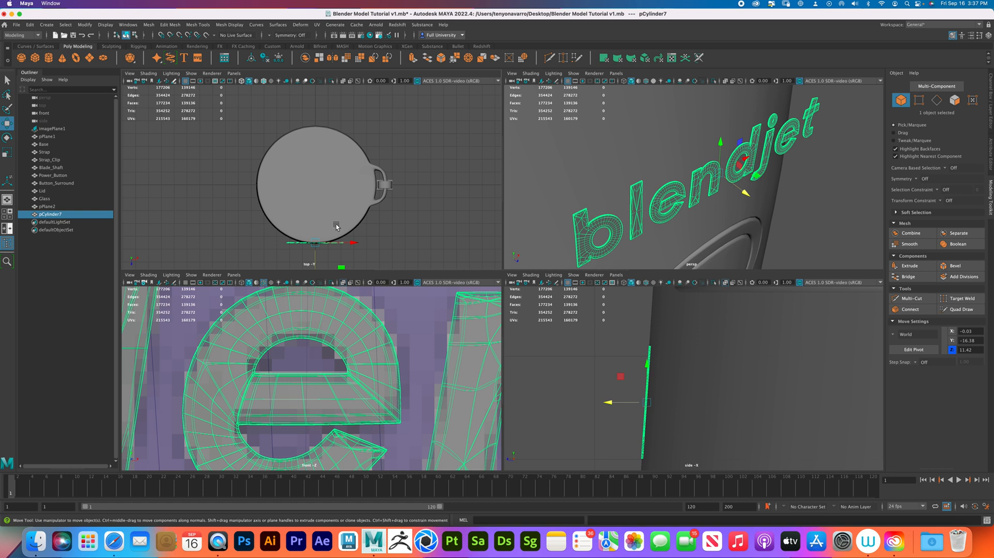
{"action": "left_click", "coordinate": [299, 24]}
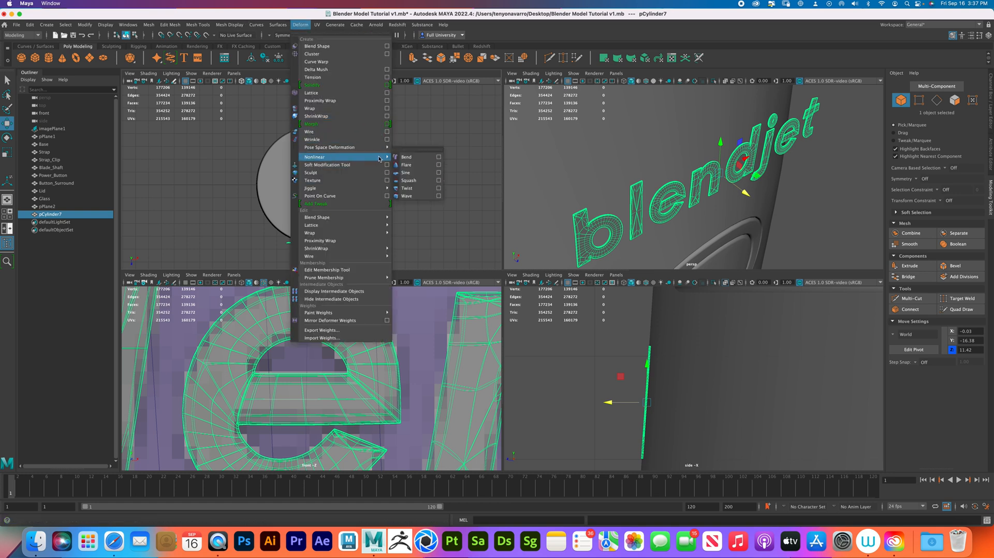
{"action": "left_click", "coordinate": [406, 157]}
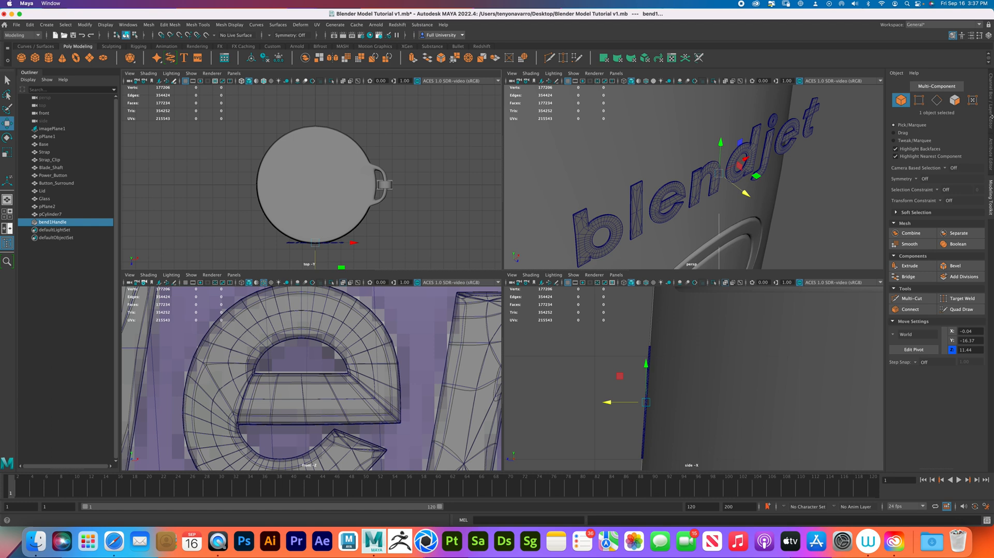
{"action": "left_click", "coordinate": [992, 150]}
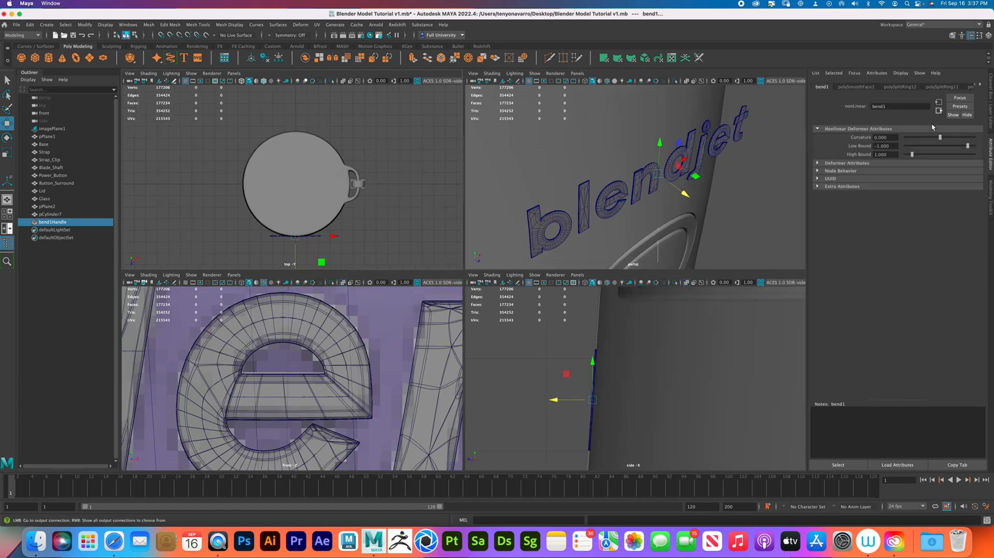
{"action": "left_click_drag", "start_coordinate": [940, 137], "coordinate": [943, 139]}
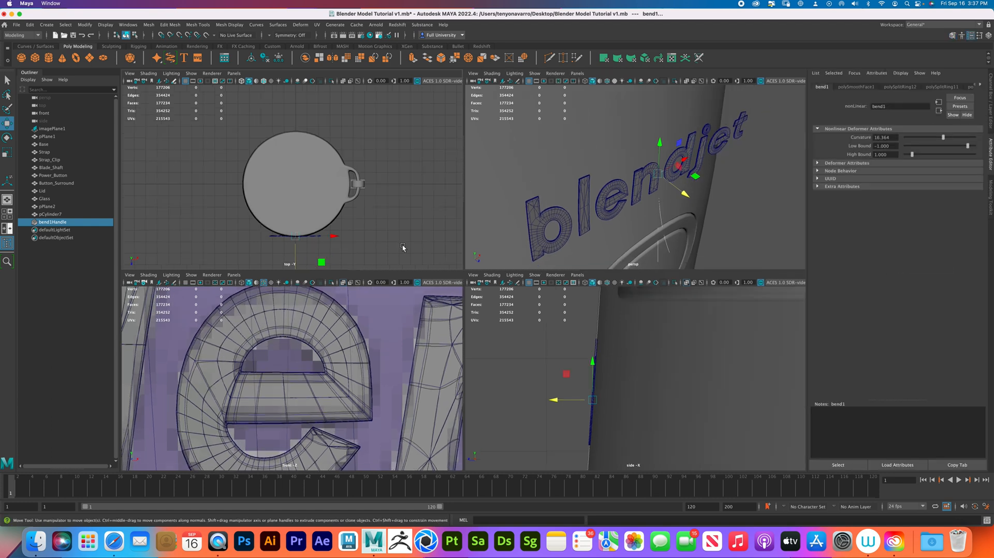
Rotate the bend handle to about -90° in Z and 93.88° in Y so the logo curves around the base
{"action": "middle_click_drag", "start_coordinate": [362, 217], "coordinate": [354, 185], "text": "alt"}
{"action": "right_click_drag", "start_coordinate": [354, 185], "coordinate": [389, 228], "text": "alt"}
{"action": "right_click_drag", "start_coordinate": [448, 335], "coordinate": [337, 366], "text": "alt"}
{"action": "key", "text": "e"}
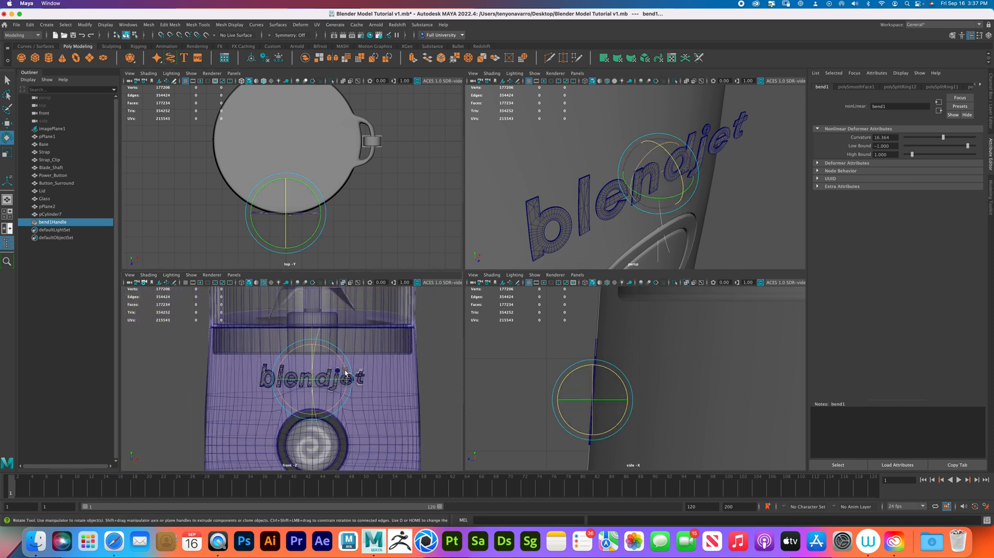
{"action": "left_click_drag", "start_coordinate": [338, 357], "coordinate": [361, 411]}
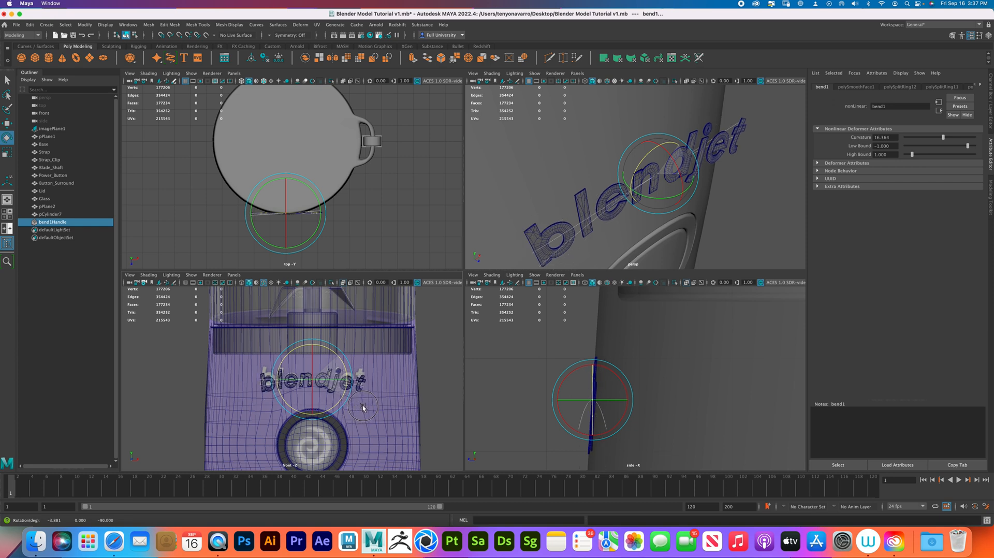
{"action": "left_click_drag", "start_coordinate": [316, 356], "coordinate": [315, 383]}
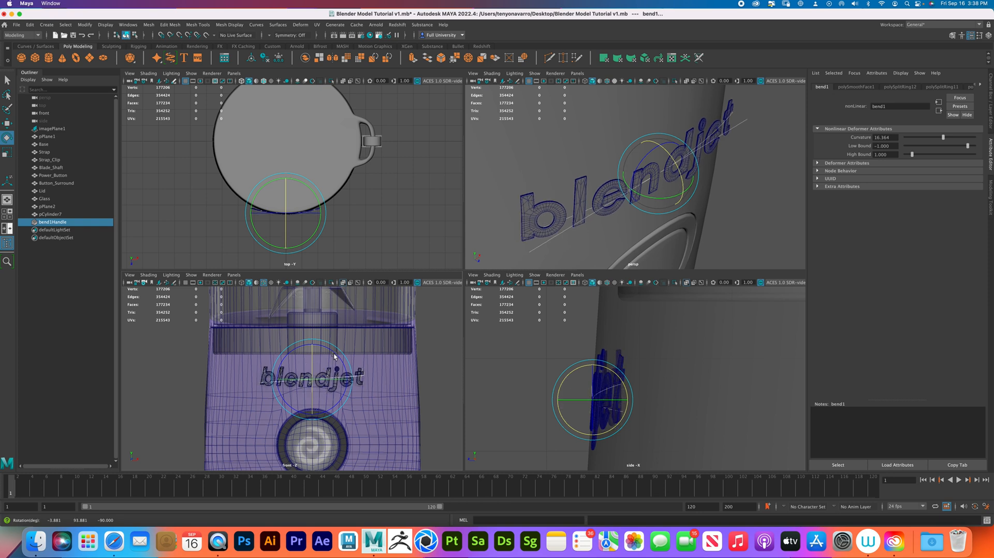
Increase the bend's curvature to about 28.64 and compare the logo with the base's outline from above
{"action": "left_click_drag", "start_coordinate": [716, 207], "coordinate": [812, 172], "text": "alt"}
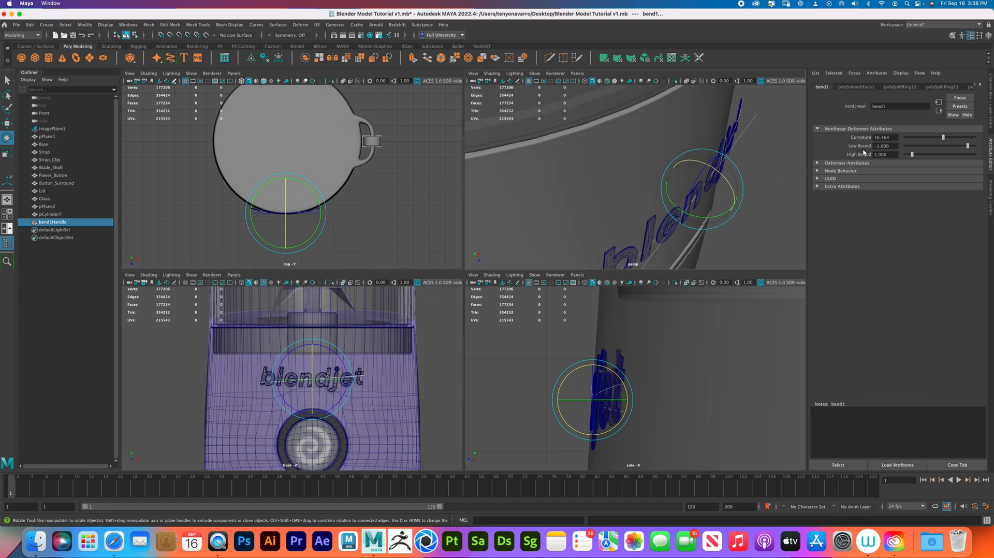
{"action": "left_click_drag", "start_coordinate": [943, 137], "coordinate": [946, 138]}
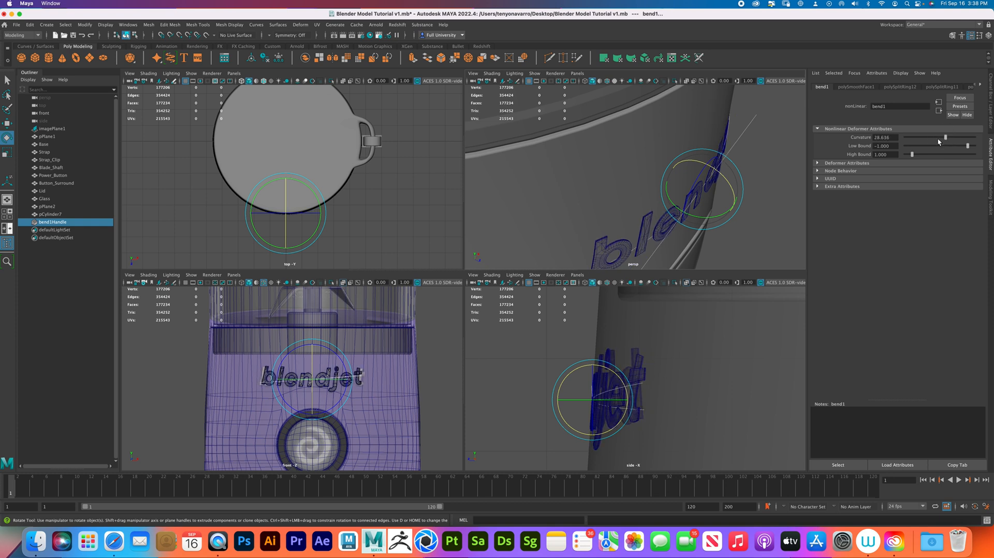
{"action": "right_click_drag", "start_coordinate": [370, 217], "coordinate": [423, 229], "text": "alt"}
{"action": "middle_click_drag", "start_coordinate": [424, 229], "coordinate": [399, 205], "text": "alt"}
{"action": "right_click_drag", "start_coordinate": [399, 204], "coordinate": [416, 204], "text": "alt"}
{"action": "left_click_drag", "start_coordinate": [727, 166], "coordinate": [751, 193], "text": "alt"}
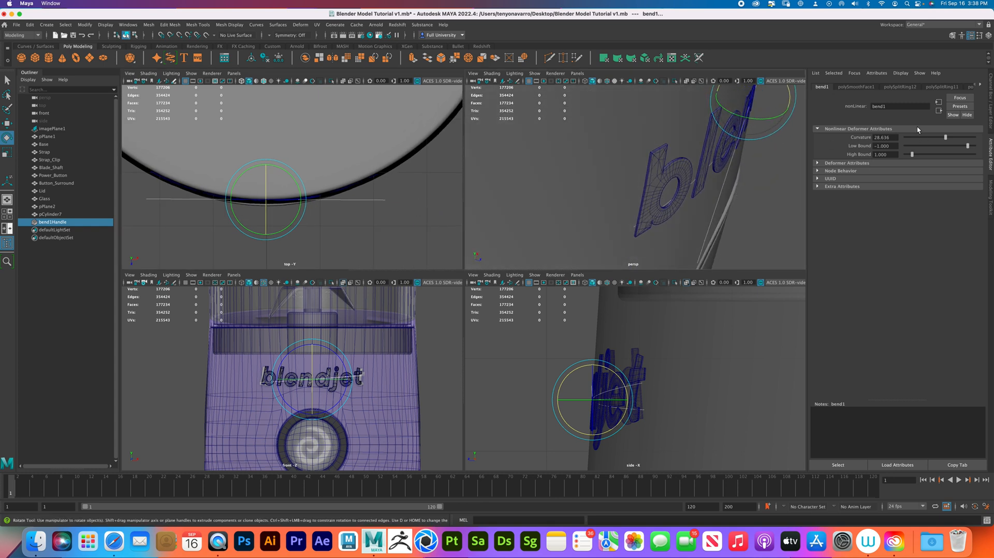
Set the bend's curvature to 29 and refine it to 29.75 to follow the base's roundness
{"action": "left_click_drag", "start_coordinate": [946, 138], "coordinate": [946, 139]}
{"action": "left_click_drag", "start_coordinate": [946, 138], "coordinate": [886, 134]}
{"action": "double_click", "coordinate": [892, 139]}
{"action": "key", "text": "Return"}
{"action": "left_click_drag", "start_coordinate": [893, 137], "coordinate": [883, 135]}
{"action": "key", "text": "Return"}
{"action": "type", "text": "29"}
{"action": "key", "text": "Return"}
{"action": "left_click_drag", "start_coordinate": [642, 191], "coordinate": [651, 193], "text": "alt"}
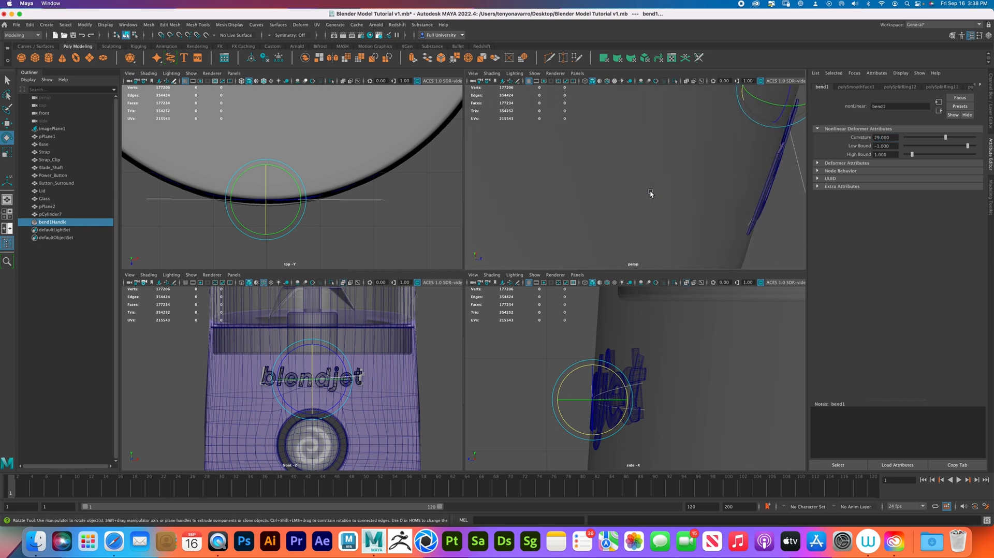
{"action": "left_click", "coordinate": [892, 138]}
{"action": "type", "text": "29.75"}
{"action": "key", "text": "Return"}
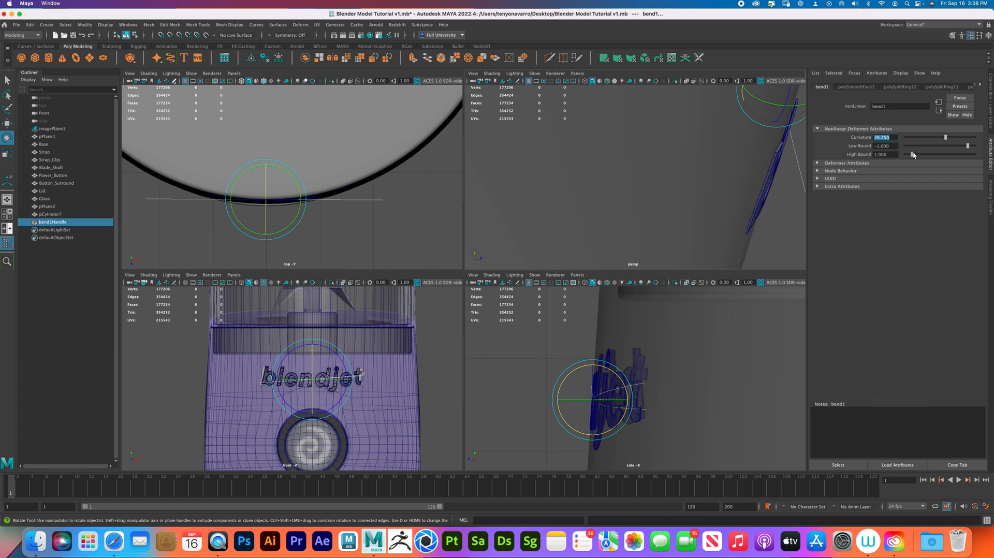
Try adjusting the bend's bounds, leaving the low bound at about -0.85
{"action": "left_click_drag", "start_coordinate": [969, 146], "coordinate": [915, 154]}
{"action": "left_click", "coordinate": [893, 138]}
{"action": "key", "text": "super+z"}
{"action": "key", "text": "shift+z"}
{"action": "key", "text": "shift+z"}
{"action": "key", "text": "shift+z"}
{"action": "key", "text": "super+z"}
{"action": "key", "text": "super+z"}
{"action": "left_click_drag", "start_coordinate": [790, 195], "coordinate": [726, 211], "text": "alt"}
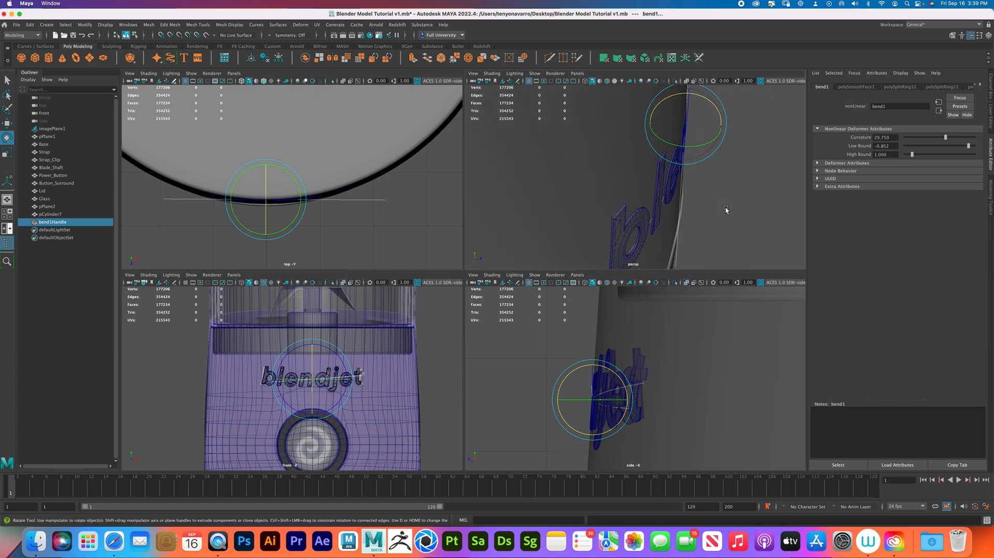
Shift the bend handle along Z to a point inside the base so the letters hug its curved front
{"action": "left_click_drag", "start_coordinate": [659, 353], "coordinate": [642, 381], "text": "alt"}
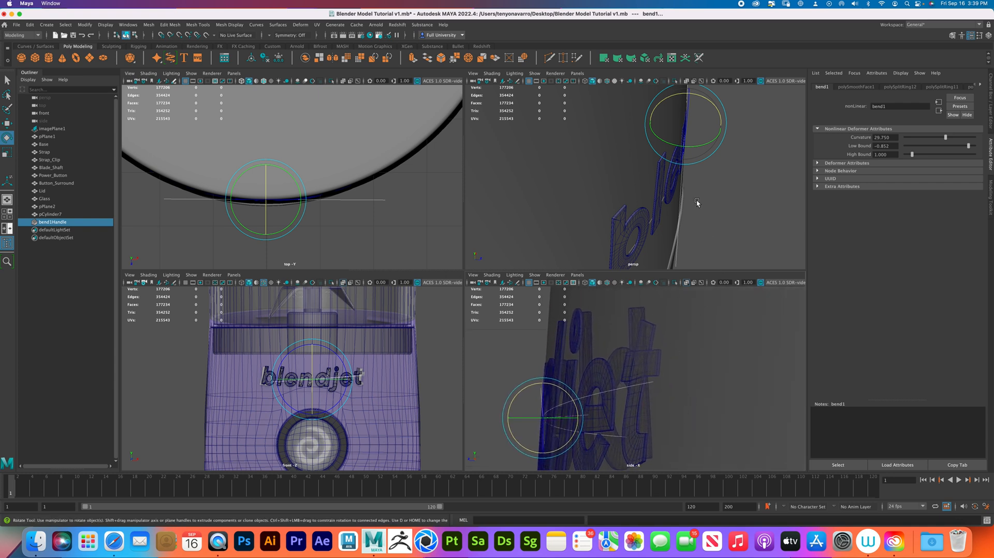
{"action": "key", "text": "w"}
{"action": "left_click", "coordinate": [724, 128]}
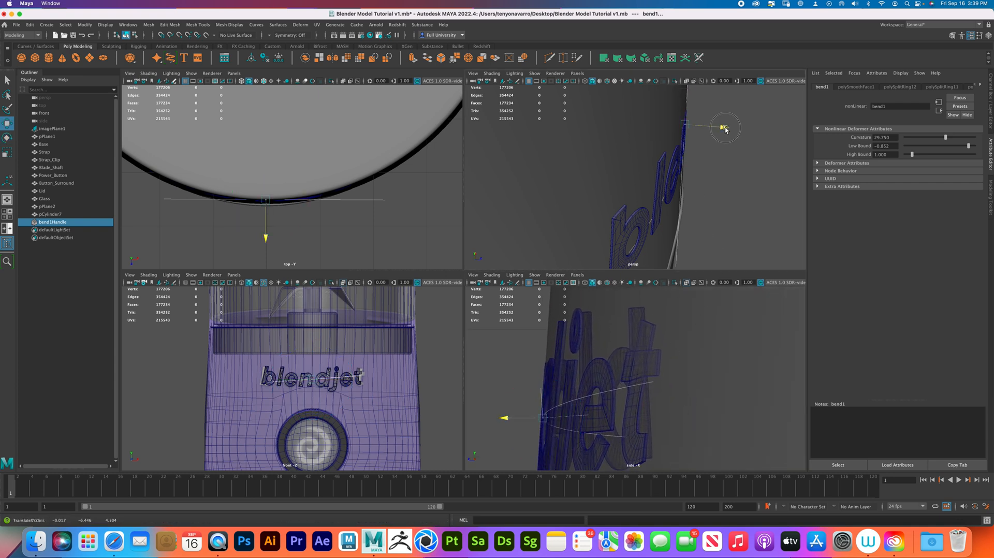
{"action": "left_click_drag", "start_coordinate": [725, 130], "coordinate": [741, 127]}
{"action": "left_click_drag", "start_coordinate": [736, 172], "coordinate": [664, 180], "text": "alt"}
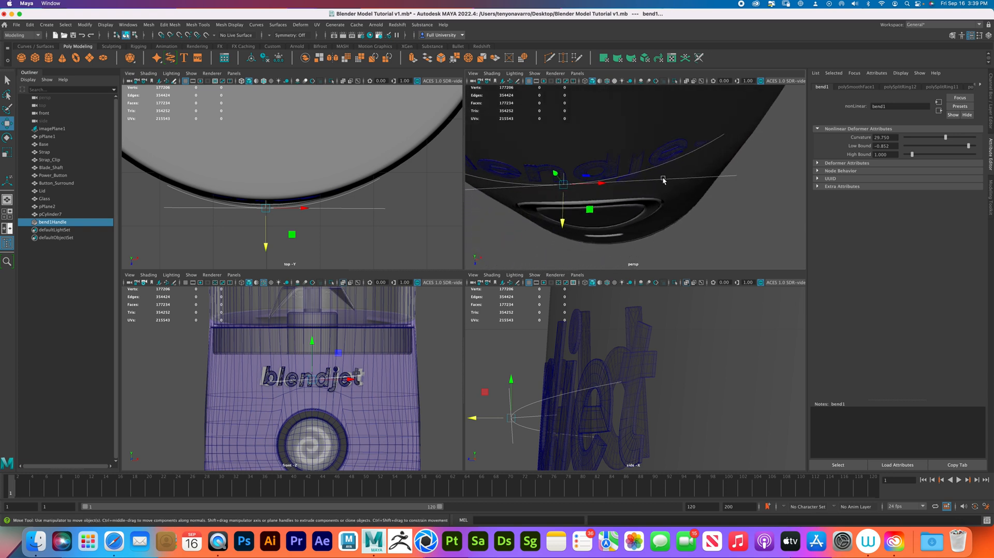
{"action": "left_click_drag", "start_coordinate": [564, 221], "coordinate": [561, 225]}
{"action": "left_click_drag", "start_coordinate": [564, 218], "coordinate": [611, 196]}
{"action": "left_click_drag", "start_coordinate": [708, 113], "coordinate": [716, 114]}
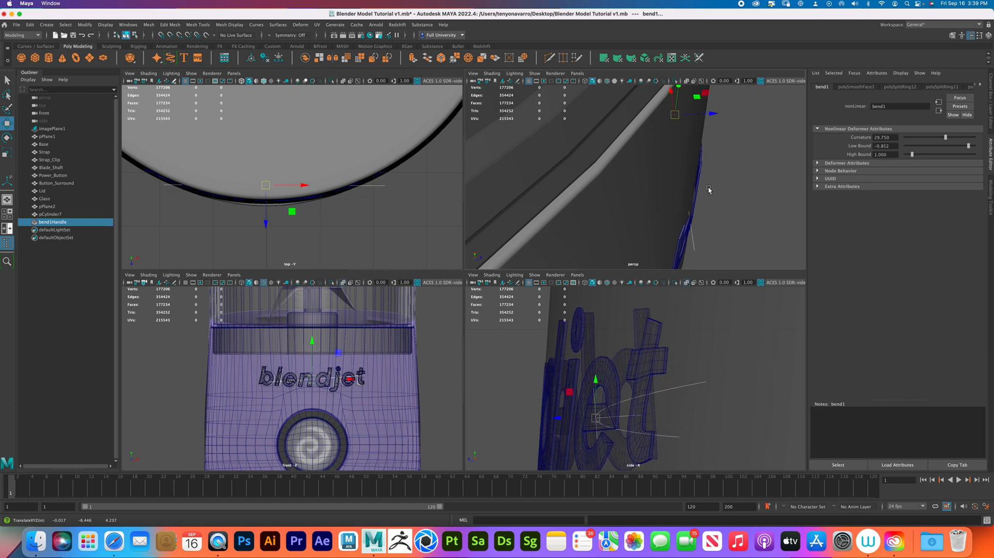
{"action": "left_click", "coordinate": [685, 238]}
{"action": "left_click_drag", "start_coordinate": [731, 114], "coordinate": [735, 114]}
{"action": "left_click", "coordinate": [742, 141]}
{"action": "left_click_drag", "start_coordinate": [734, 167], "coordinate": [626, 203], "text": "alt"}
Reselect the logo's bend handle and set the deformer's curvature to 29.9
{"action": "left_click", "coordinate": [689, 158]}
{"action": "left_click", "coordinate": [715, 191]}
{"action": "left_click", "coordinate": [646, 223]}
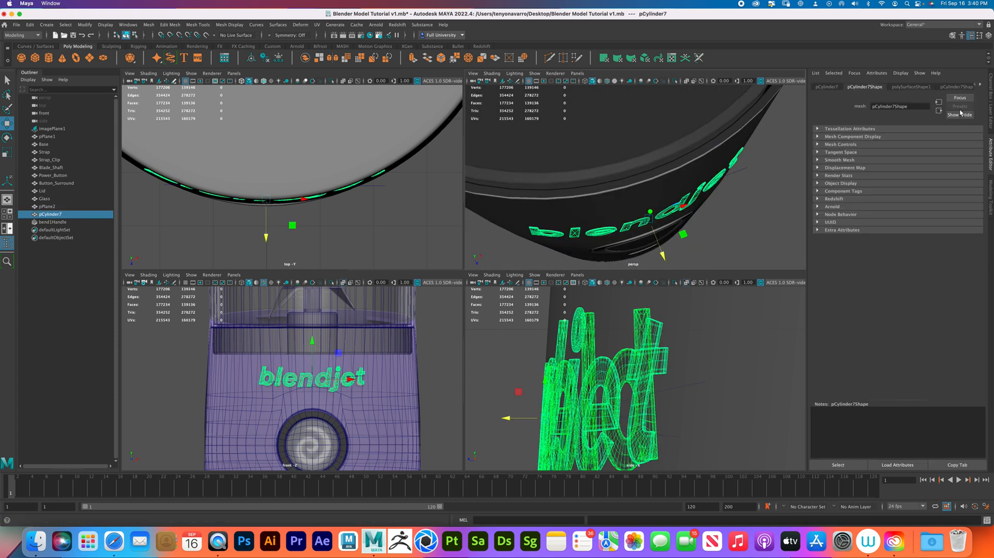
{"action": "left_click", "coordinate": [755, 162]}
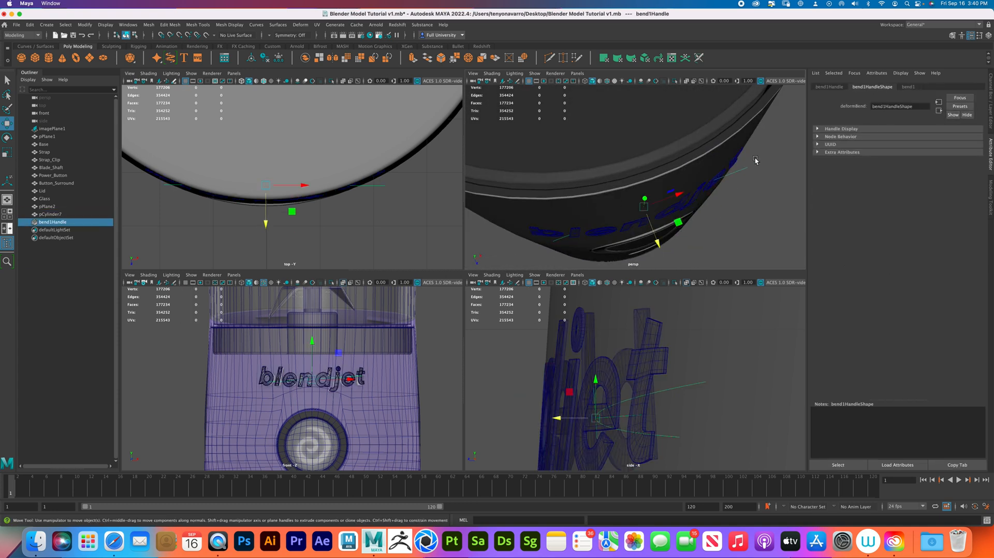
{"action": "left_click", "coordinate": [911, 86]}
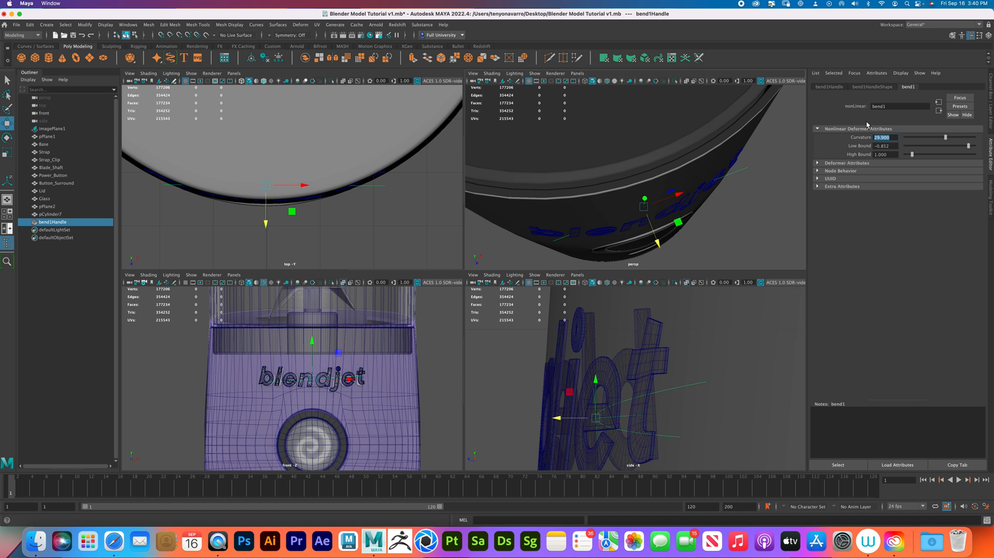
Nudge the bend handle slightly along Z, then deselect it to check the curved logo on the base
{"action": "mouse_move", "coordinate": [688, 233]}
{"action": "left_mouse_down", "text": "alt"}
{"action": "mouse_move", "coordinate": [727, 227]}
{"action": "mouse_move", "coordinate": [667, 231]}
{"action": "mouse_move", "coordinate": [708, 229]}
{"action": "mouse_move", "coordinate": [693, 214]}
{"action": "left_mouse_up", "text": "alt"}
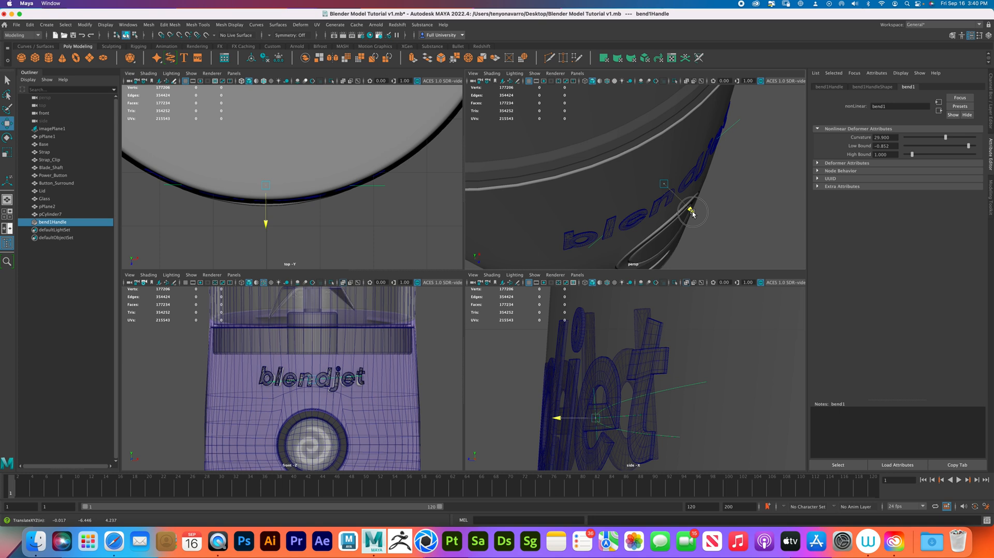
{"action": "mouse_move", "coordinate": [692, 213]}
{"action": "left_mouse_down"}
{"action": "mouse_move", "coordinate": [713, 221]}
{"action": "mouse_move", "coordinate": [728, 211]}
{"action": "mouse_move", "coordinate": [695, 208]}
{"action": "left_mouse_up"}
{"action": "left_click", "coordinate": [726, 206]}
{"action": "right_click_drag", "start_coordinate": [695, 207], "coordinate": [675, 198], "text": "alt"}
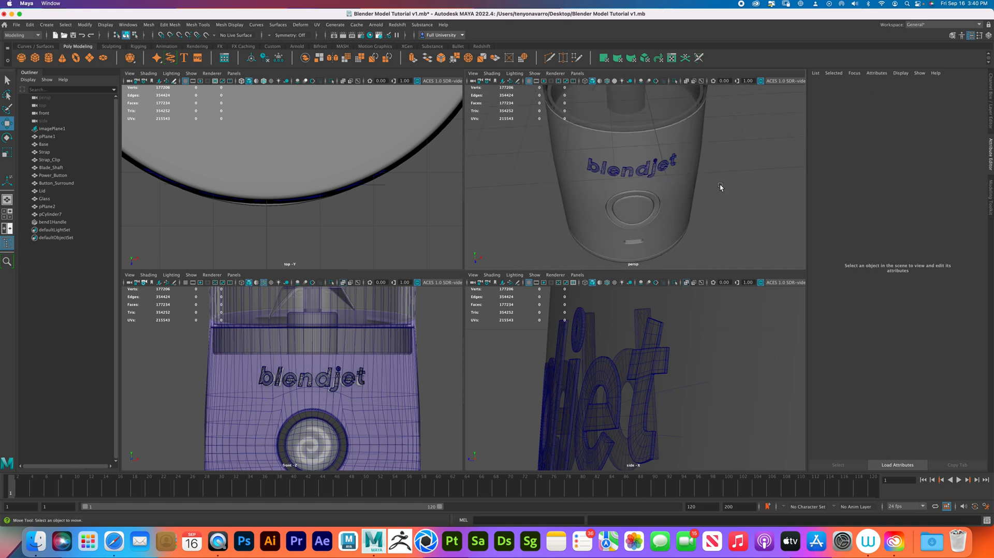
Undo all the bend adjustments back to before the Bend deformer was added, leaving the flat logo deselected
{"action": "key", "text": "super+z"}
{"action": "key", "text": "super+z"}
{"action": "key", "text": "super+z"}
{"action": "key", "text": "super+z"}
{"action": "key", "text": "super+z"}
{"action": "key", "text": "super+z"}
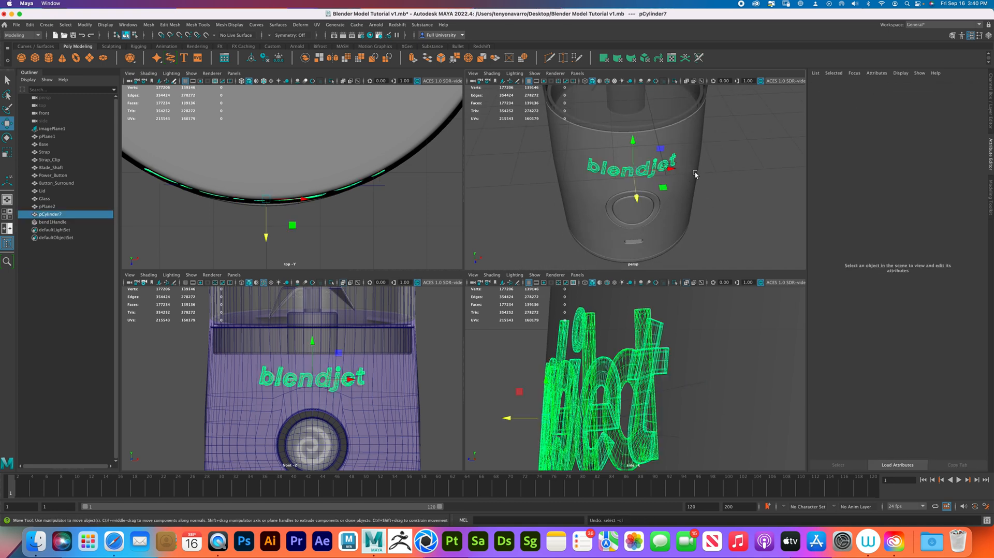
{"action": "key", "text": "super+z"}
{"action": "key", "text": "super+z"}
{"action": "key", "text": "super+z"}
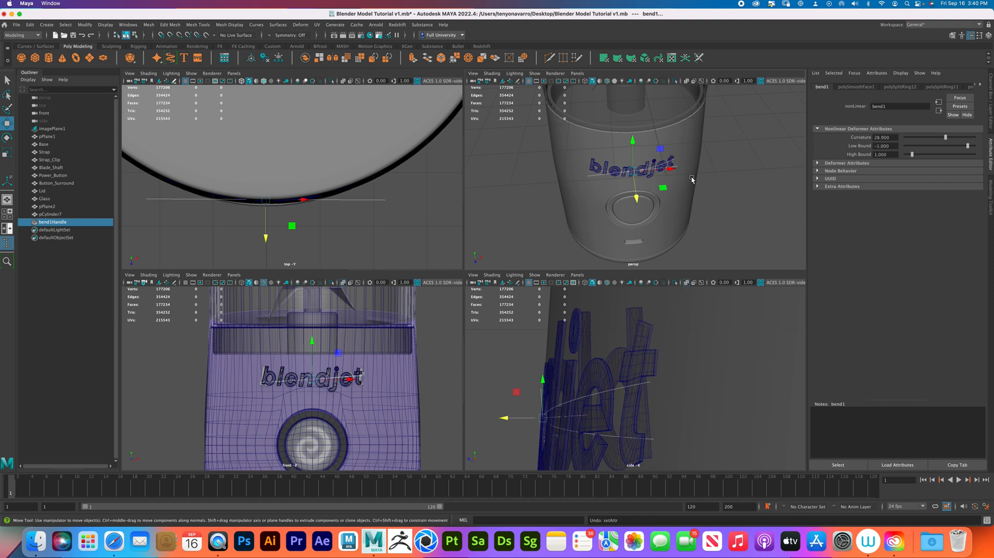
{"action": "key", "text": "super+z"}
{"action": "key", "text": "super+z"}
{"action": "key", "text": "super+z"}
{"action": "key", "text": "super+z"}
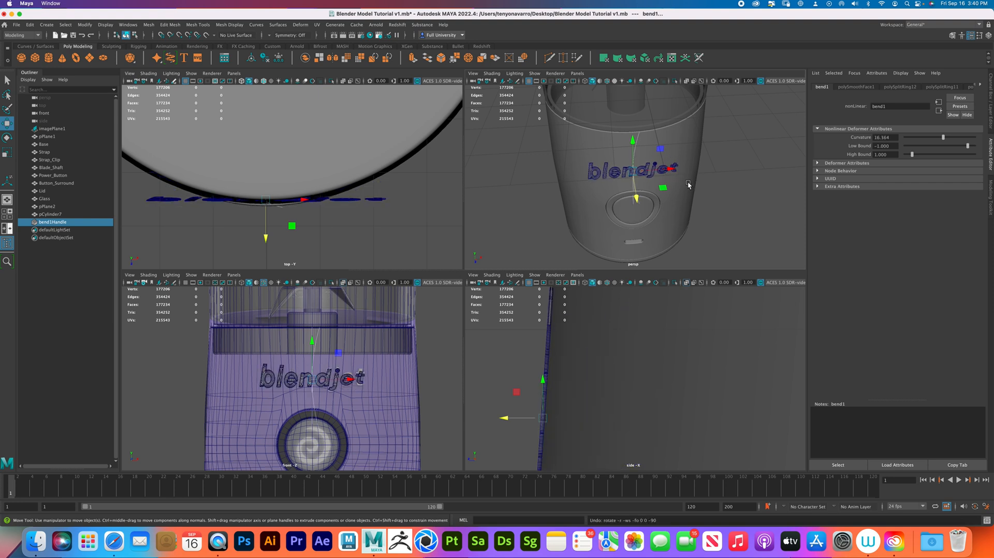
{"action": "key", "text": "super+z"}
{"action": "key", "text": "super+z"}
{"action": "right_click_drag", "start_coordinate": [689, 185], "coordinate": [723, 173]}
{"action": "left_click", "coordinate": [722, 175]}
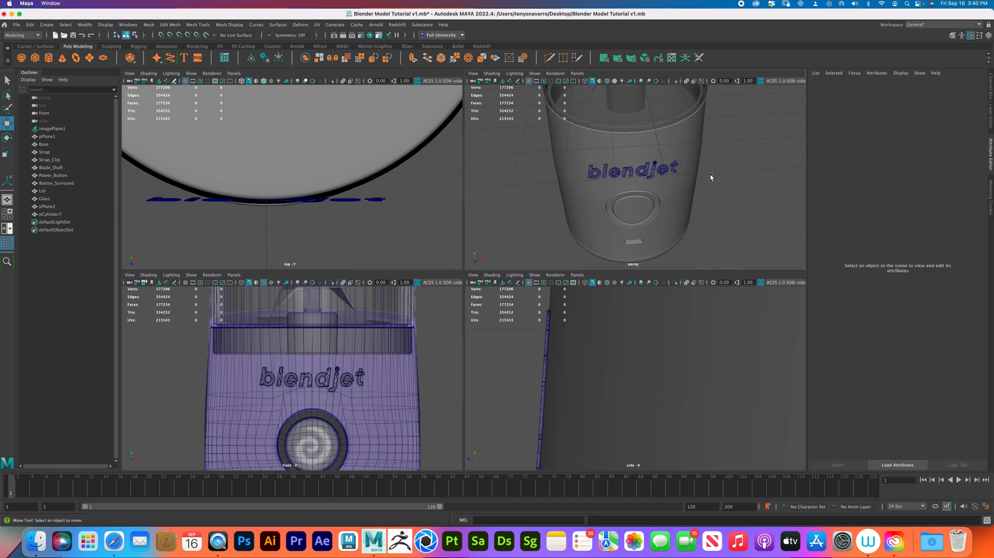